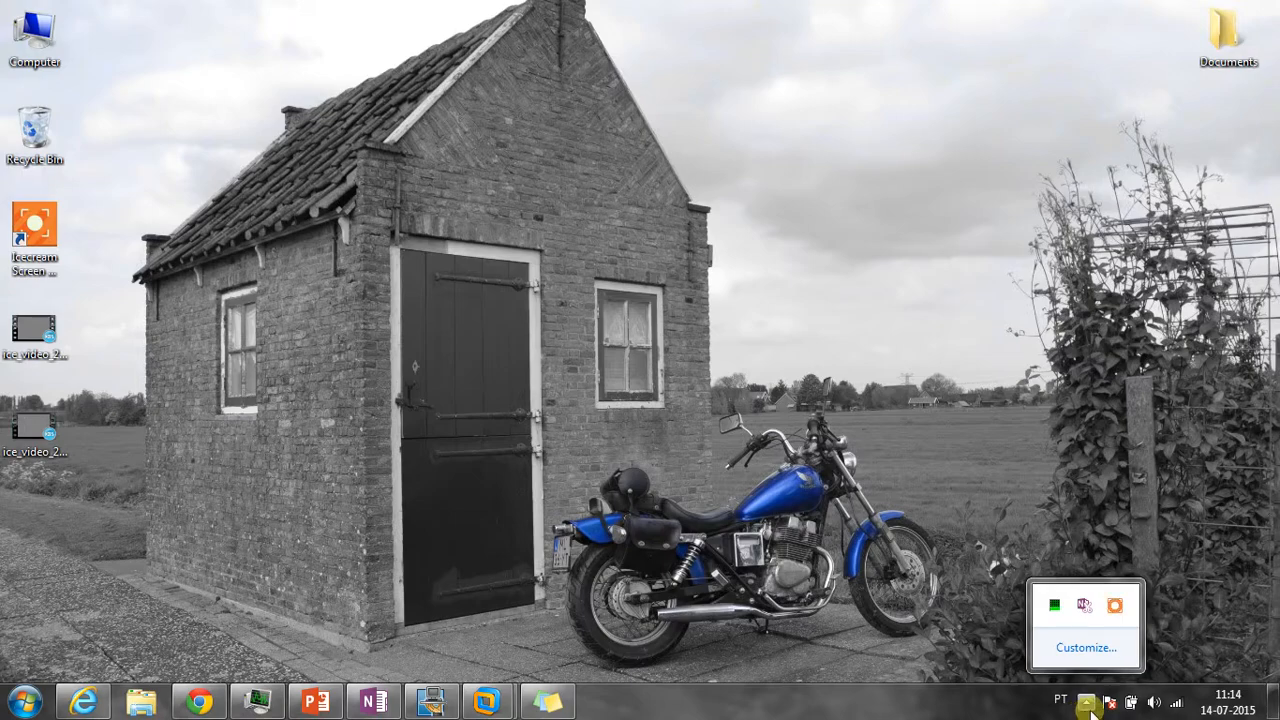
Switch to Chrome, log in to KCB Service Manager with the prefilled service account and view the System Bulletin
{"action": "left_click", "coordinate": [200, 705]}
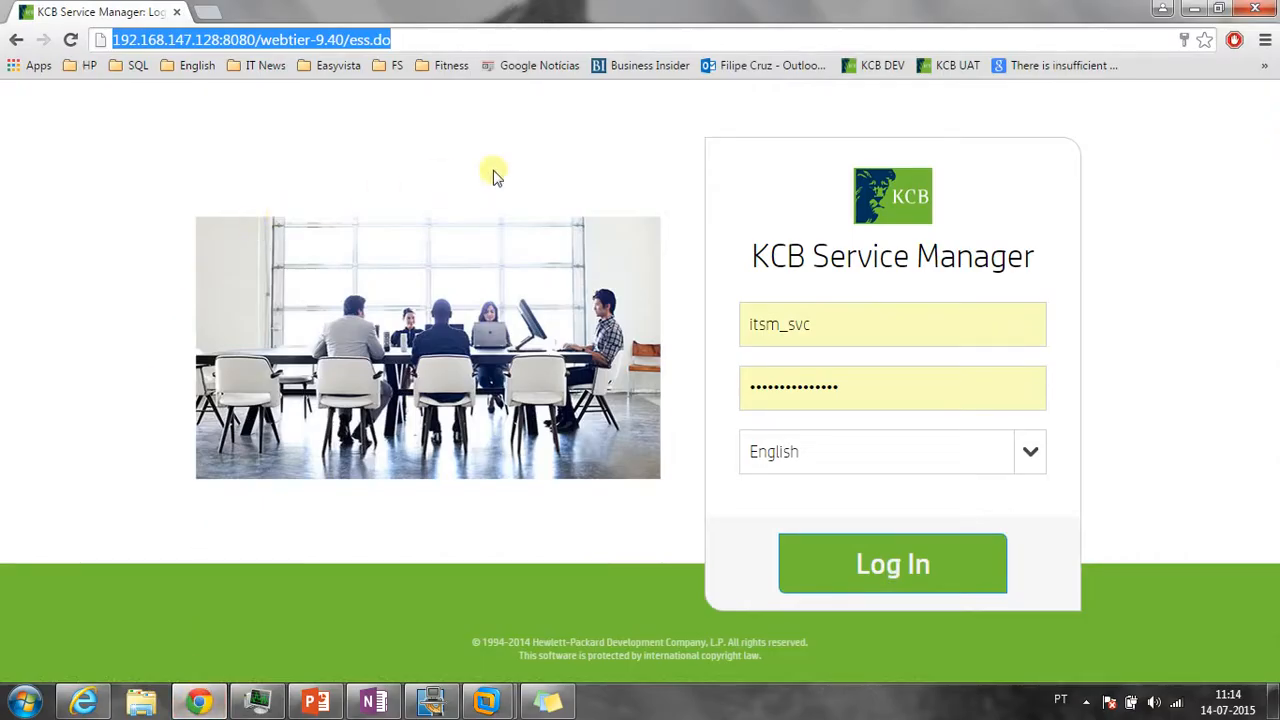
{"action": "left_click", "coordinate": [717, 200]}
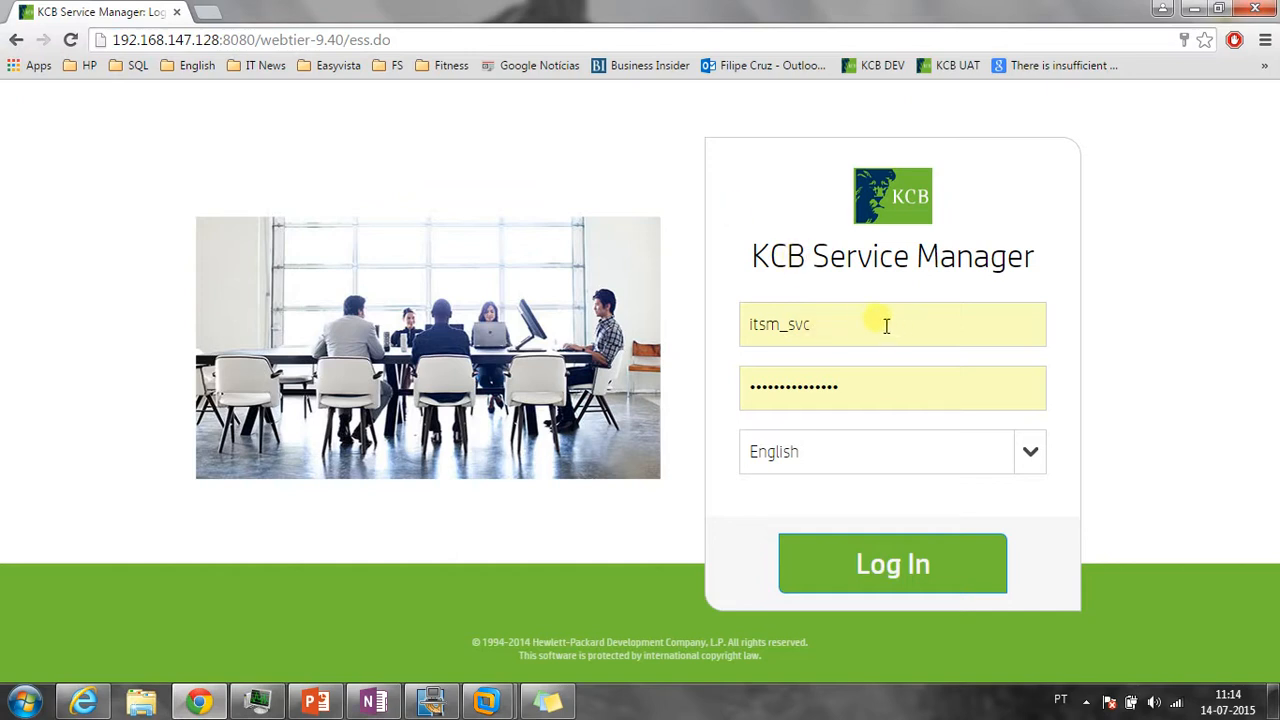
{"action": "left_click", "coordinate": [851, 557]}
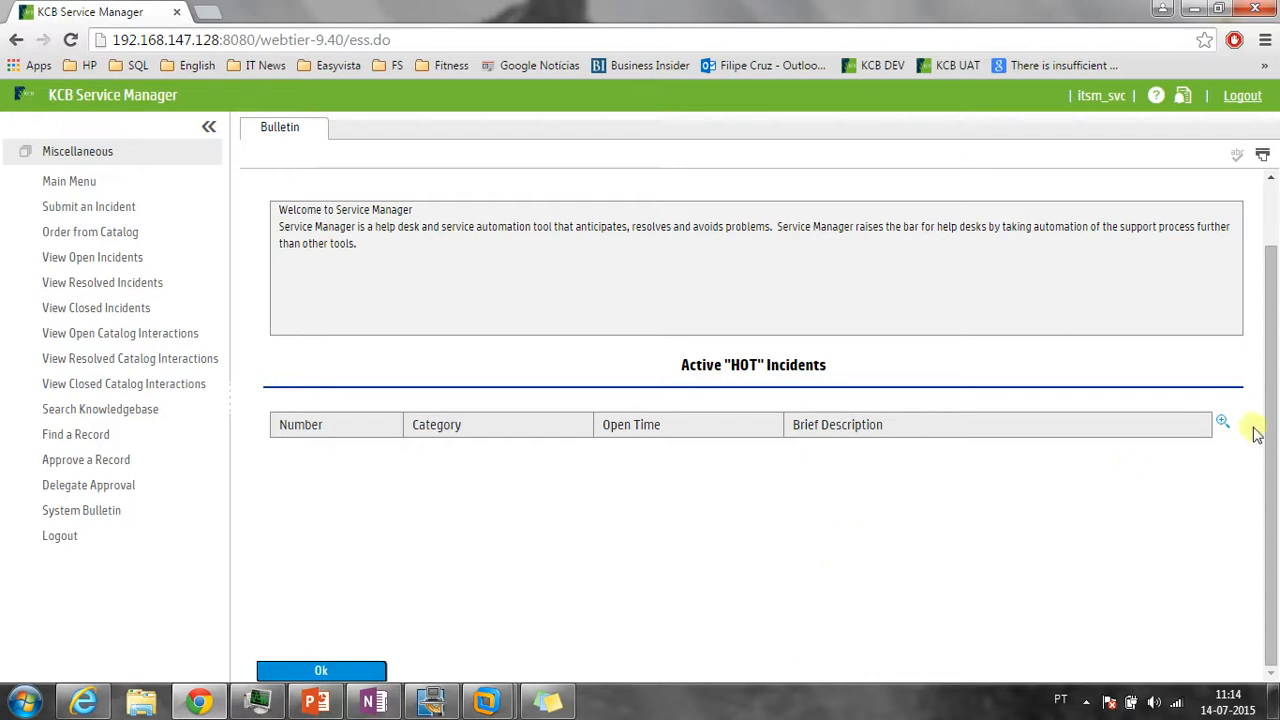
{"action": "left_click_drag", "start_coordinate": [1266, 394], "coordinate": [1270, 342]}
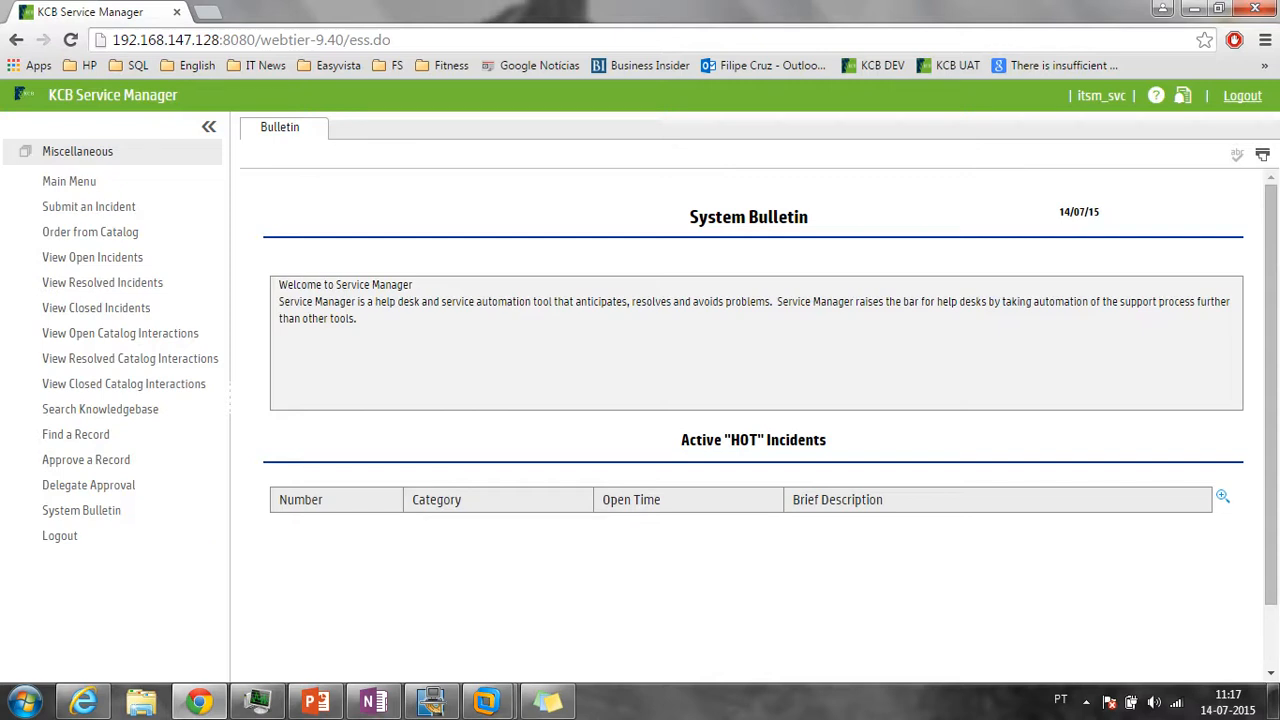
Start submitting an incident and collapse the side navigation to widen the New Interaction form
{"action": "left_click", "coordinate": [60, 210]}
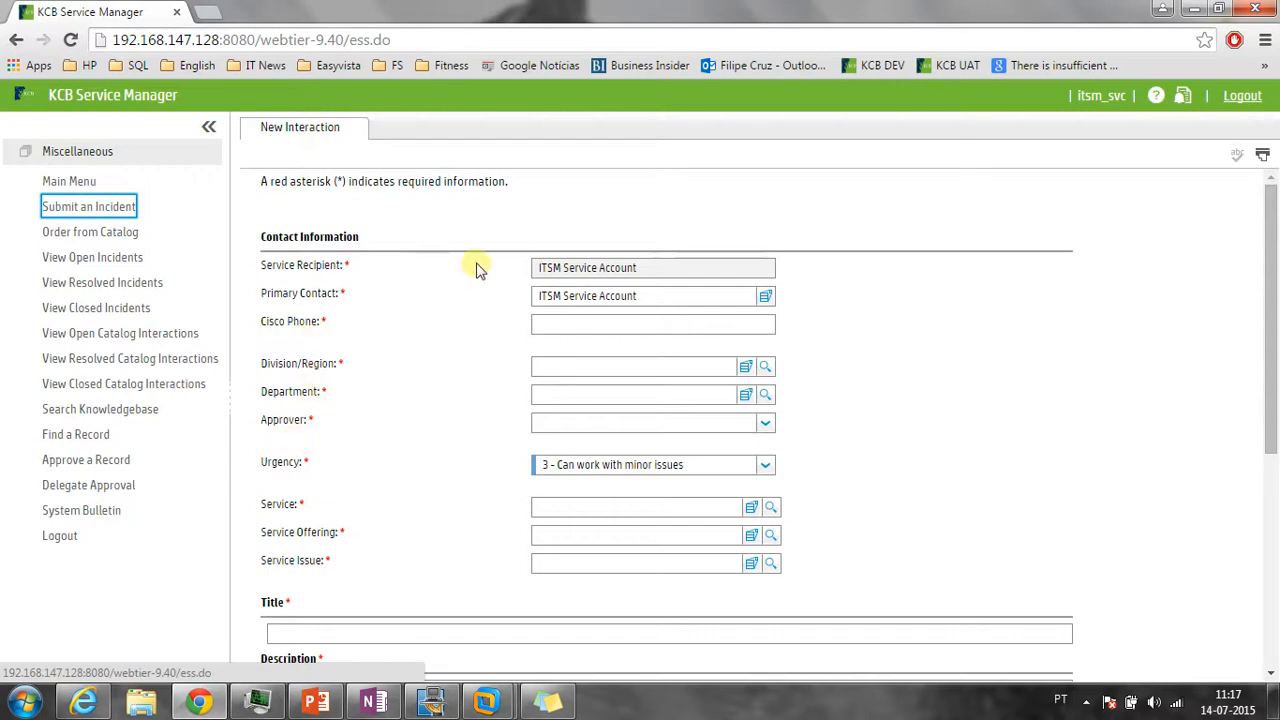
{"action": "scroll", "coordinate": [474, 272], "scroll_direction": "down", "scroll_amount": 1}
{"action": "scroll", "coordinate": [420, 270], "scroll_direction": "up", "scroll_amount": 2}
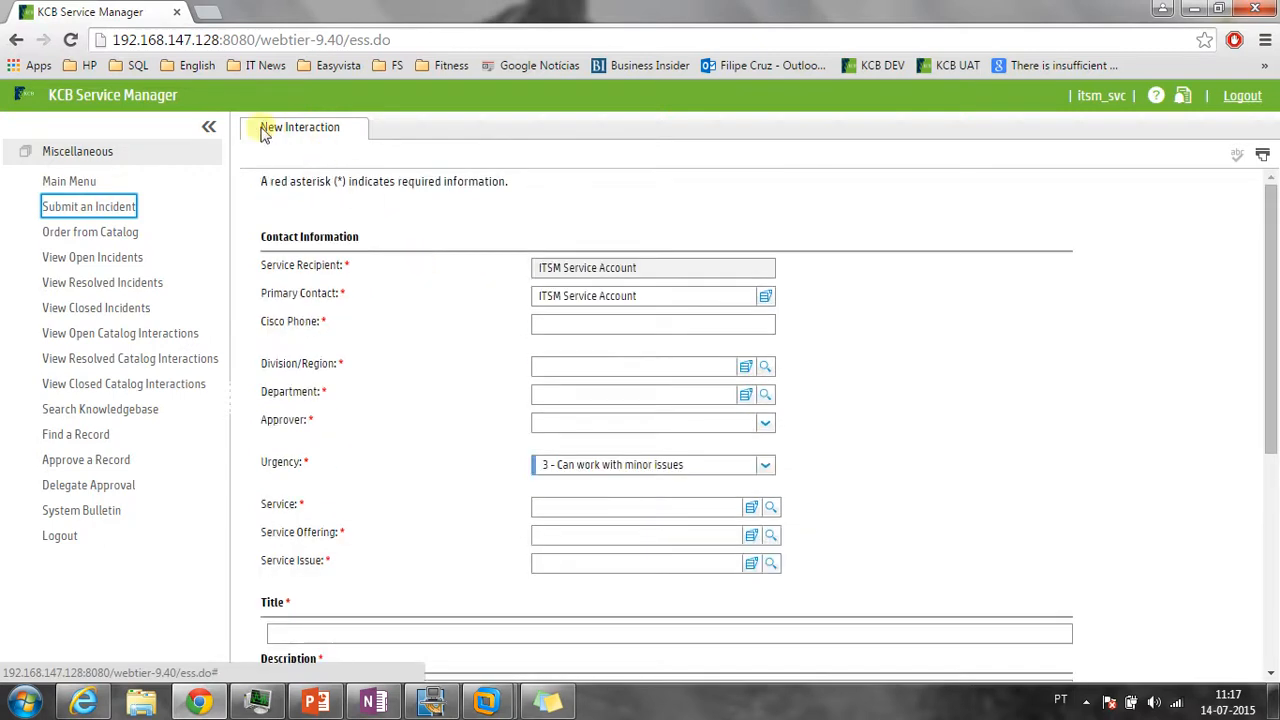
{"action": "left_click", "coordinate": [211, 128]}
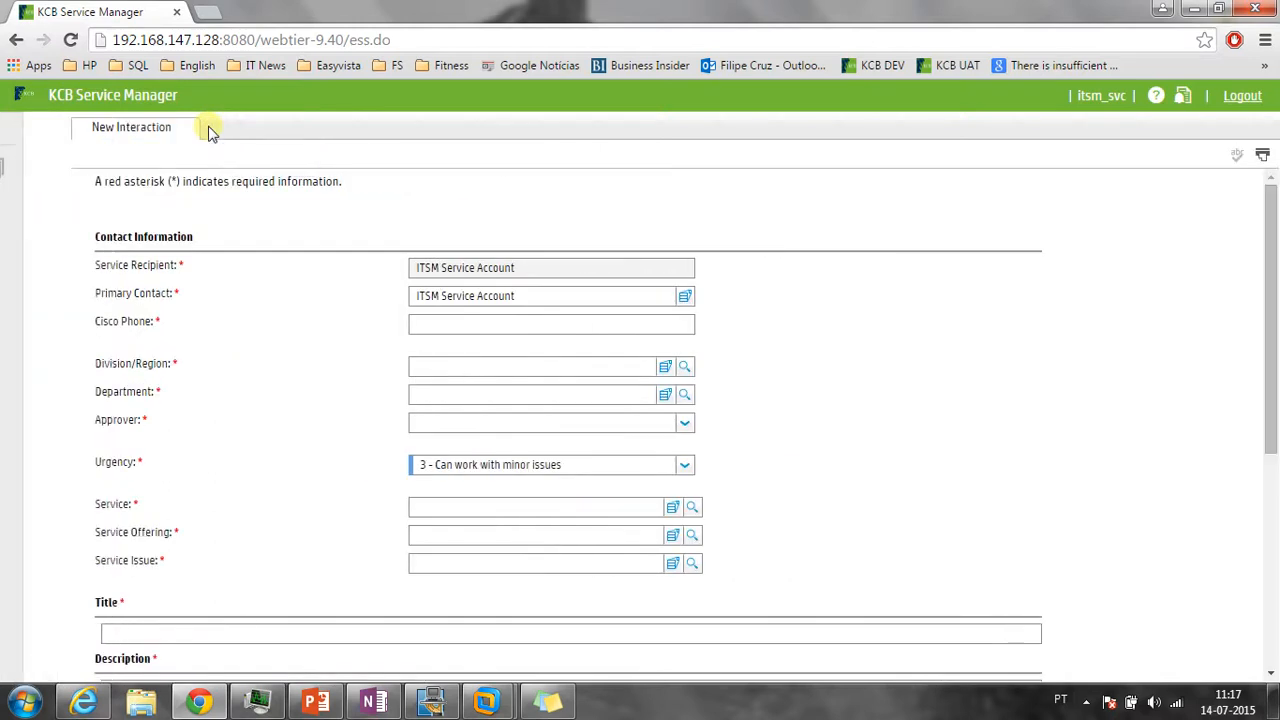
{"action": "scroll", "coordinate": [298, 315], "scroll_direction": "down", "scroll_amount": 2}
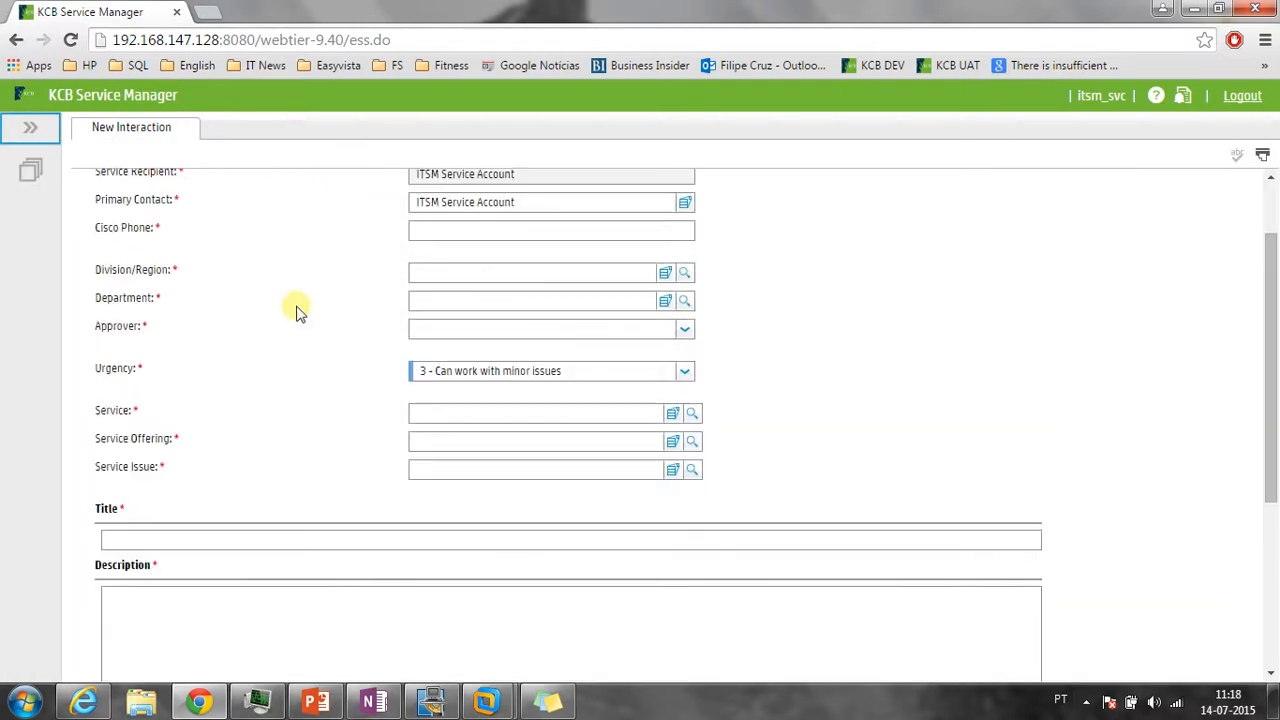
{"action": "scroll", "coordinate": [298, 315], "scroll_direction": "up", "scroll_amount": 2}
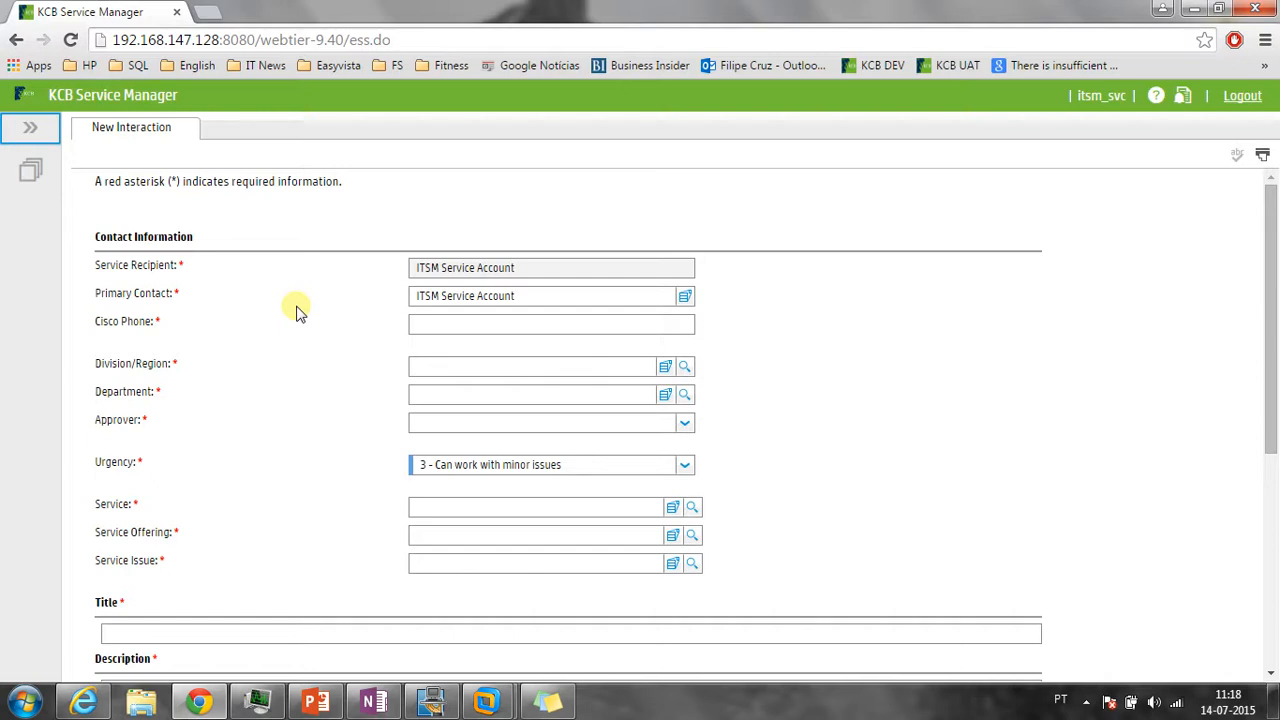
Review the Service Recipient and Primary Contact, and enter the contact's phone extension as the Cisco Phone
{"action": "left_click", "coordinate": [520, 272]}
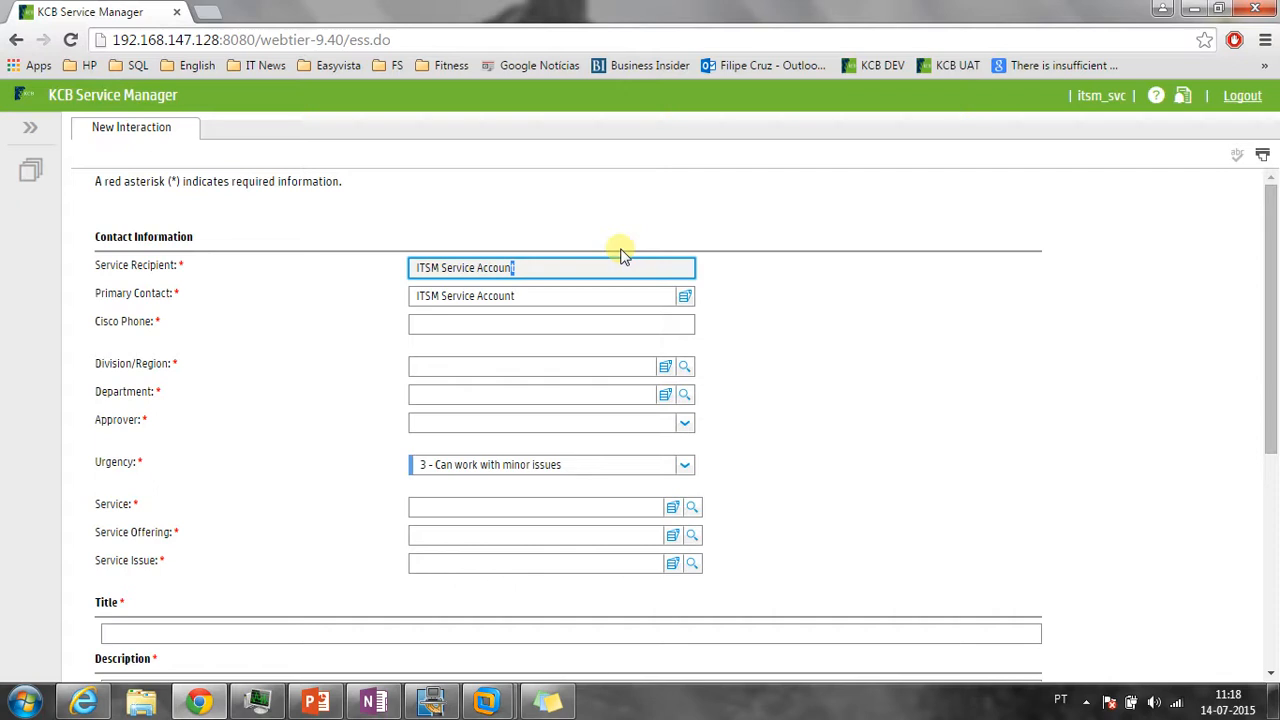
{"action": "left_click_drag", "start_coordinate": [549, 274], "coordinate": [393, 268]}
{"action": "left_click", "coordinate": [533, 271]}
{"action": "left_click_drag", "start_coordinate": [529, 298], "coordinate": [422, 316]}
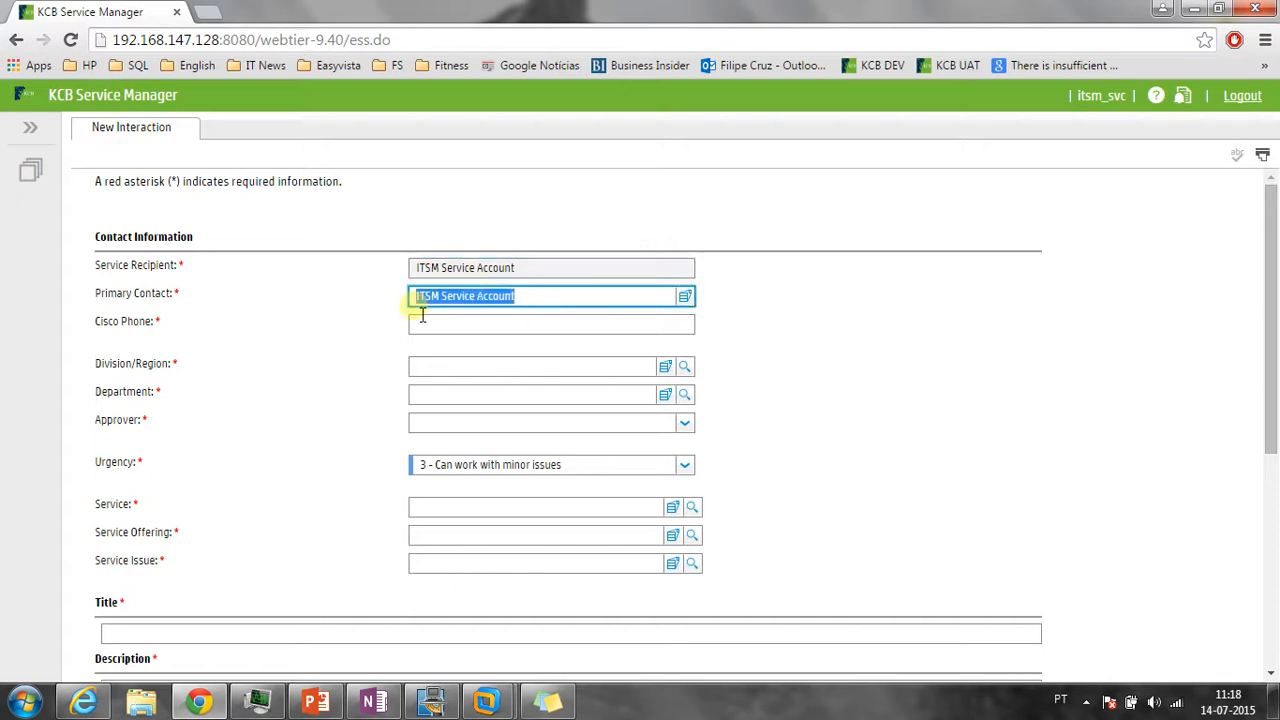
{"action": "left_click", "coordinate": [395, 305]}
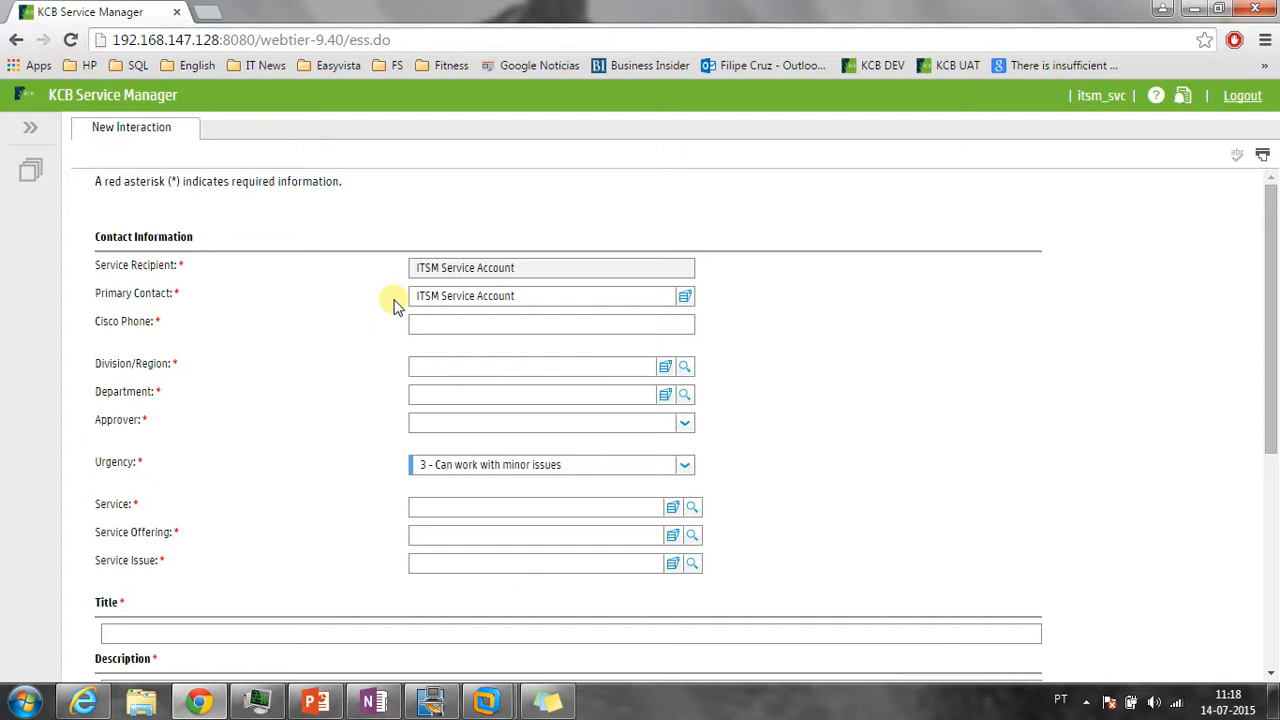
{"action": "left_click", "coordinate": [538, 298]}
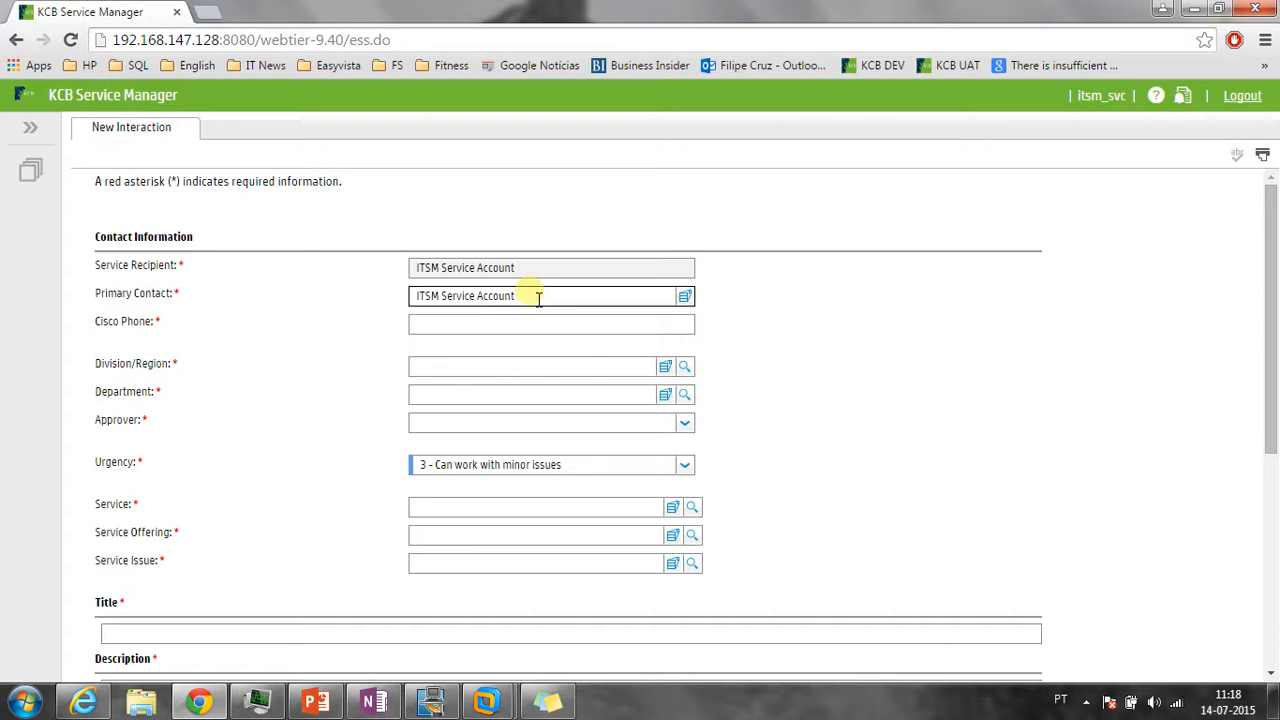
{"action": "left_click_drag", "start_coordinate": [536, 296], "coordinate": [376, 298]}
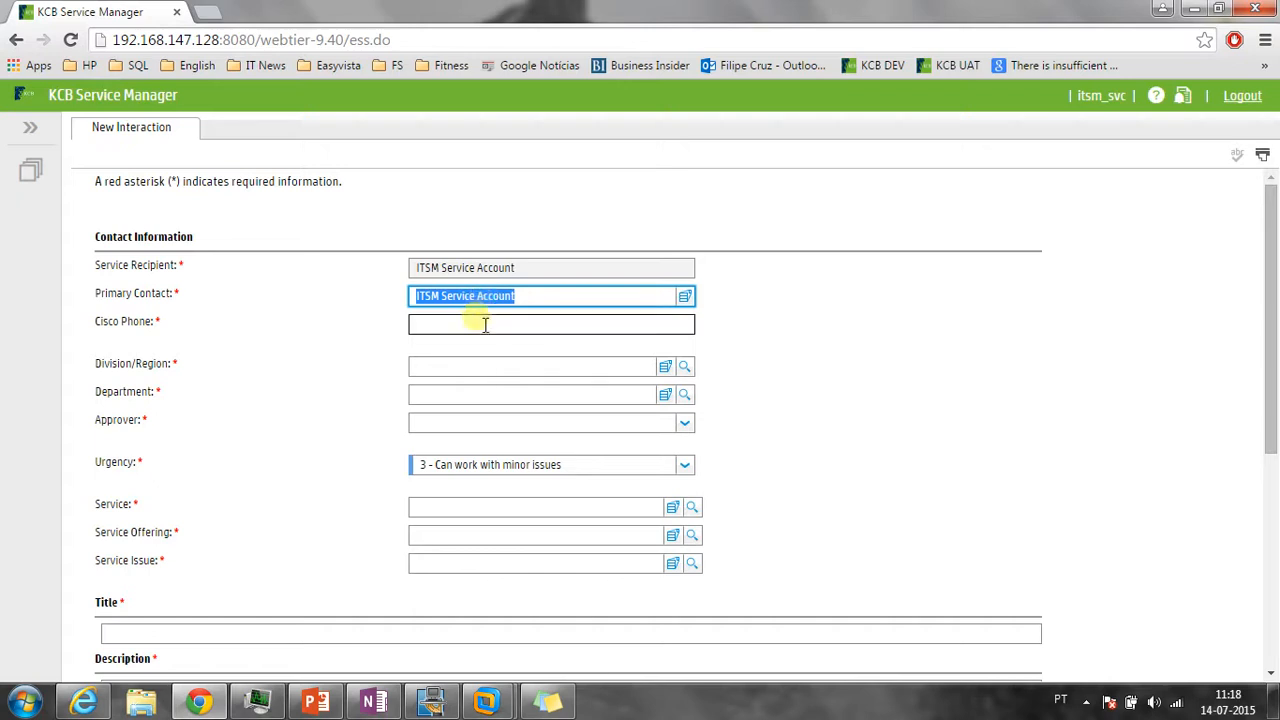
{"action": "left_click", "coordinate": [483, 325]}
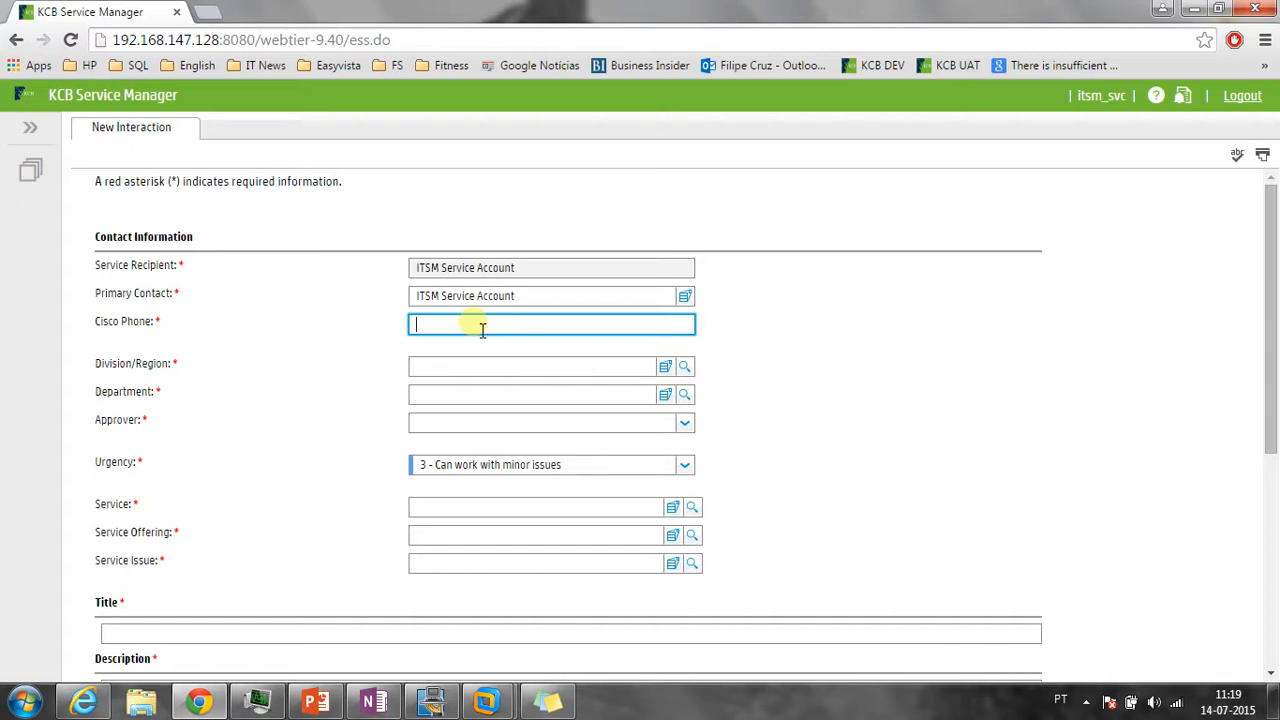
{"action": "type", "text": "9098"}
Set Division/Region to KCB - Information Technology and Department to Service Delivery, and check the available approvers
{"action": "left_click", "coordinate": [458, 368]}
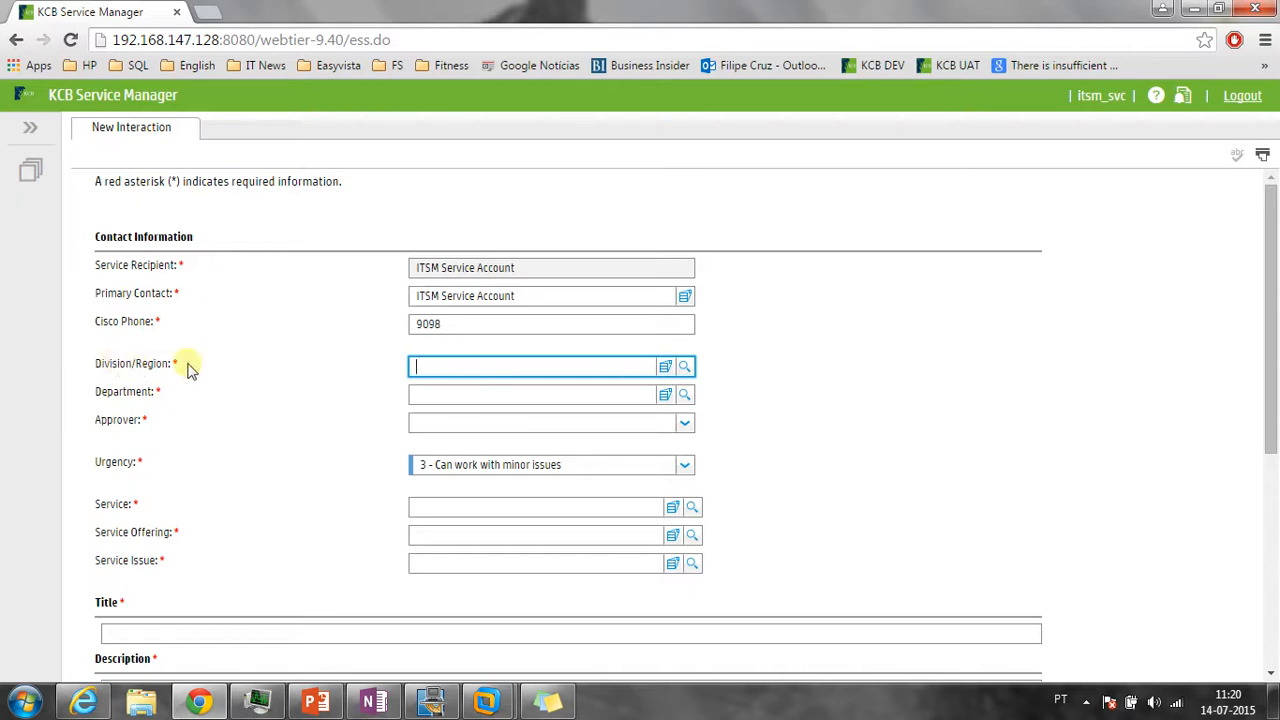
{"action": "left_click", "coordinate": [666, 369]}
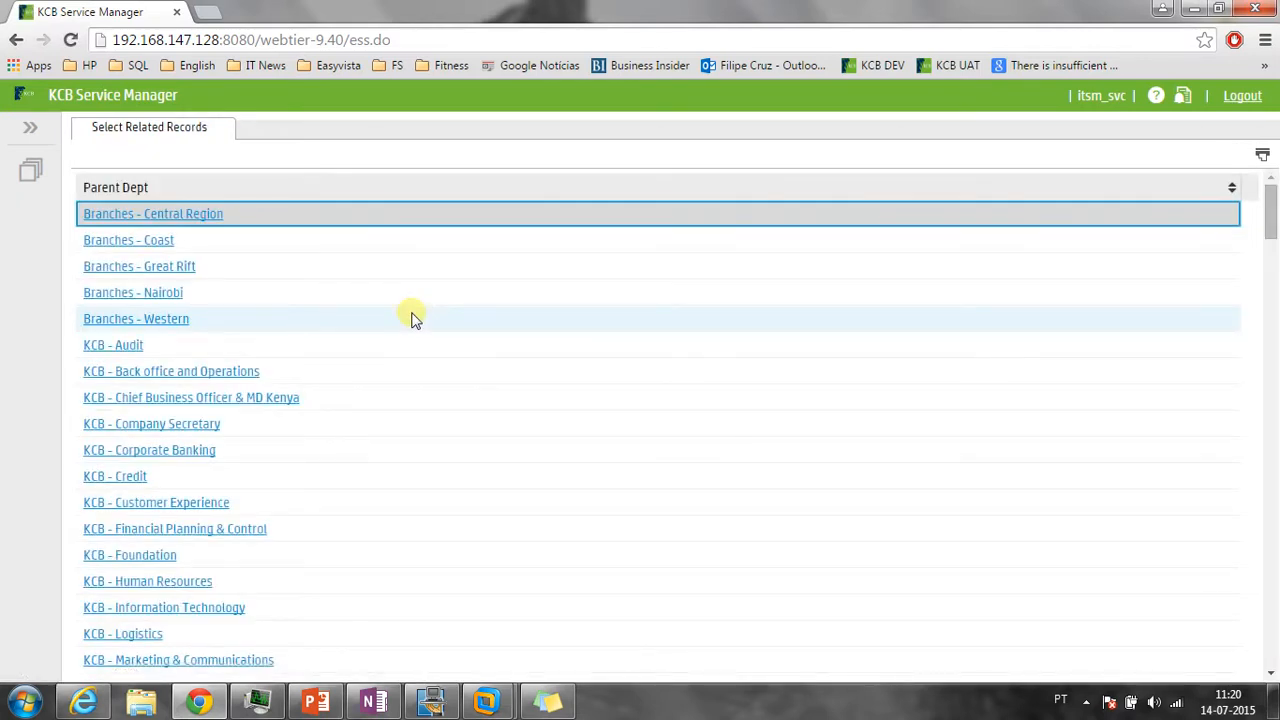
{"action": "scroll", "coordinate": [412, 318], "scroll_direction": "down", "scroll_amount": 5}
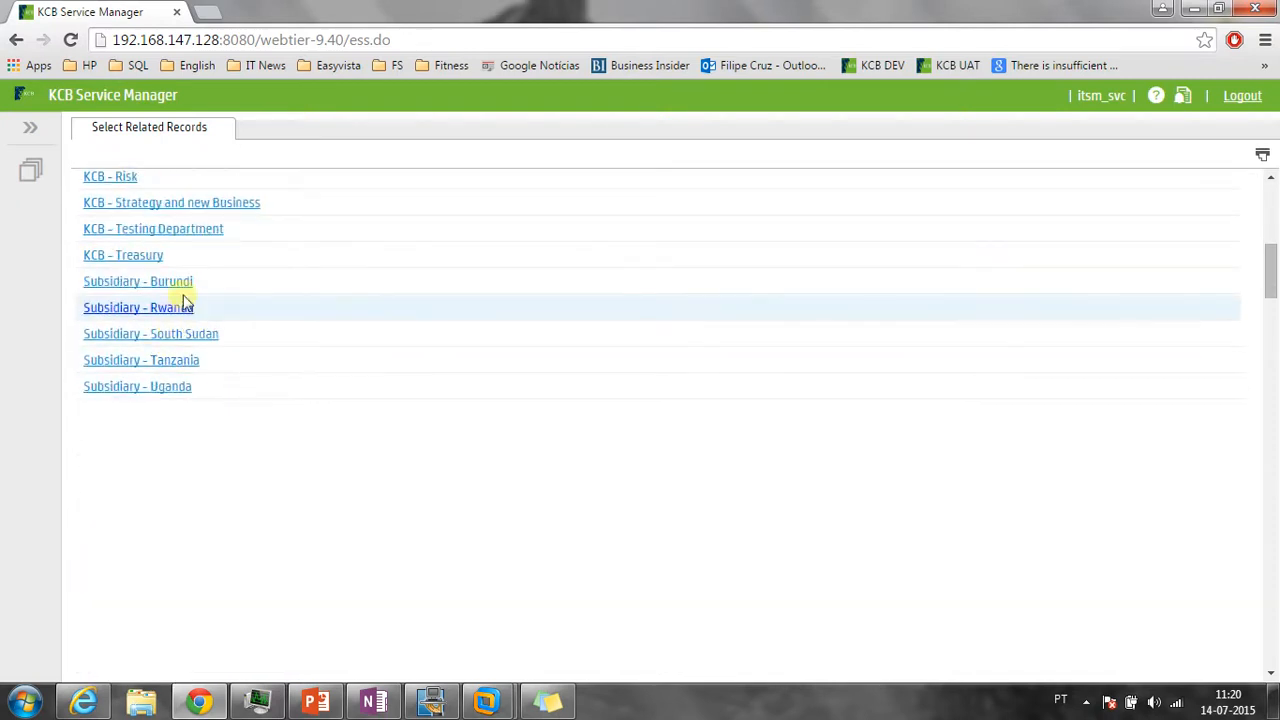
{"action": "scroll", "coordinate": [282, 425], "scroll_direction": "up", "scroll_amount": 4}
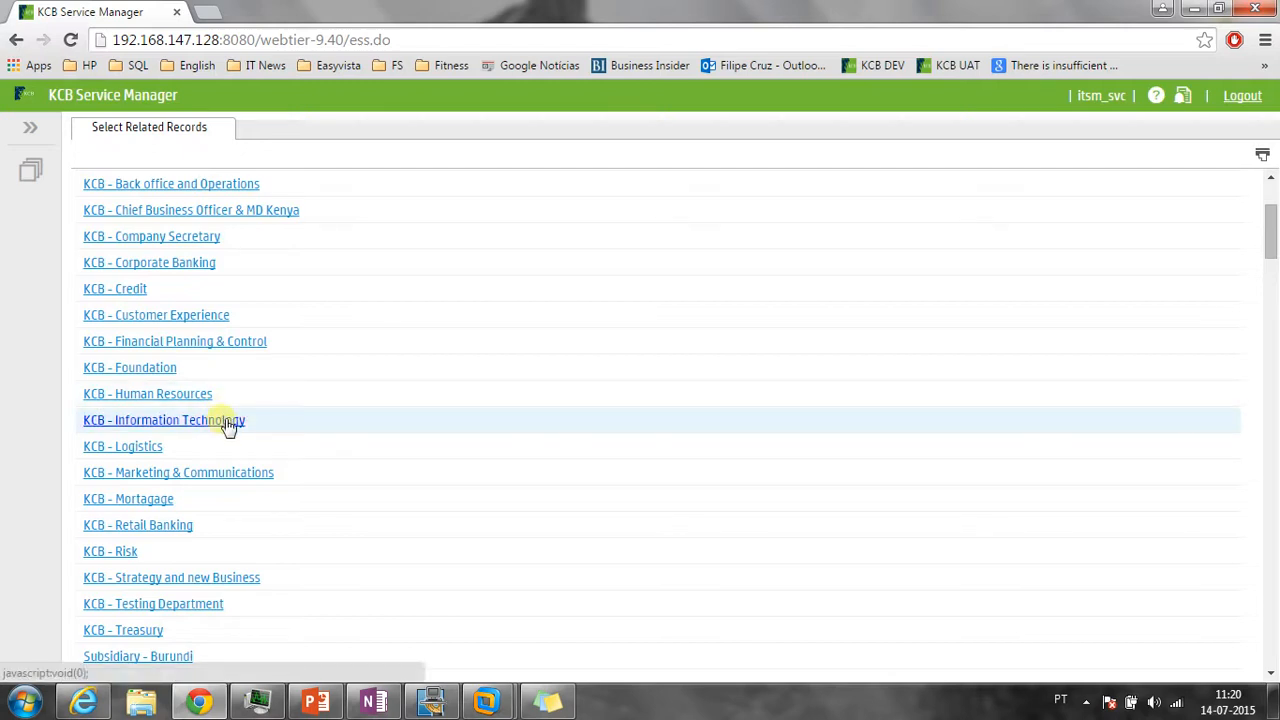
{"action": "left_click", "coordinate": [148, 425]}
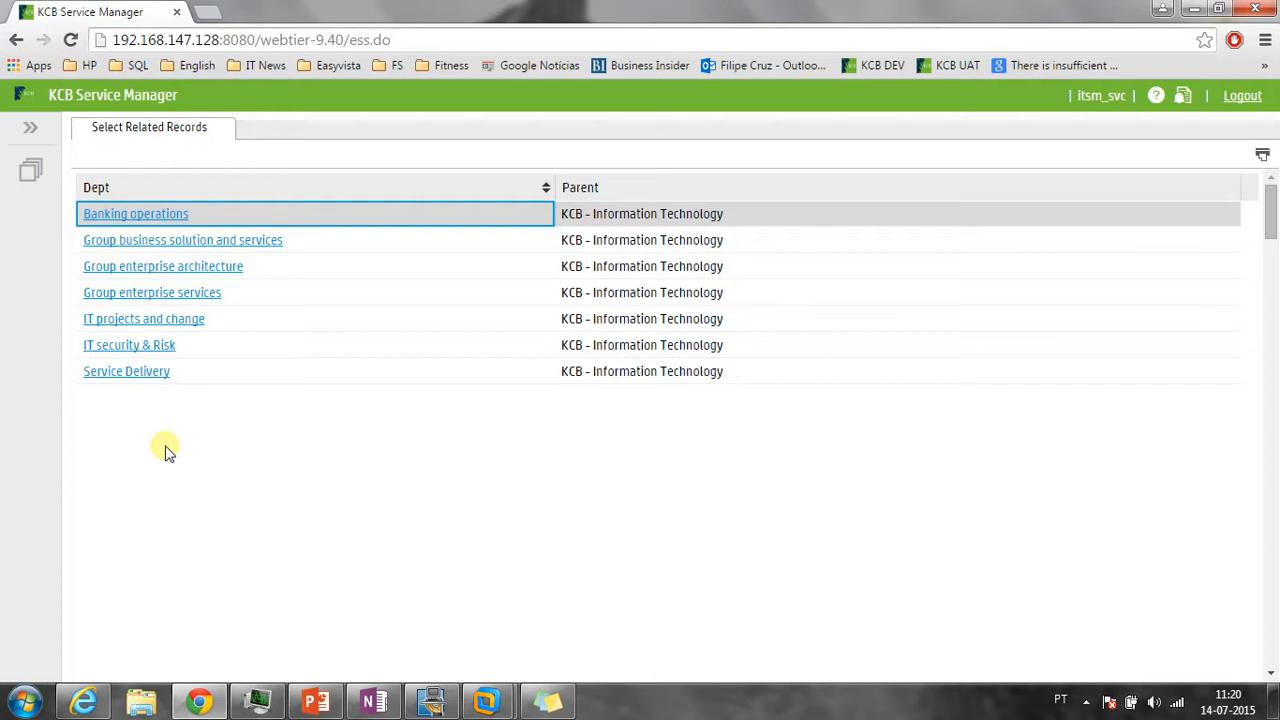
{"action": "left_click", "coordinate": [145, 373]}
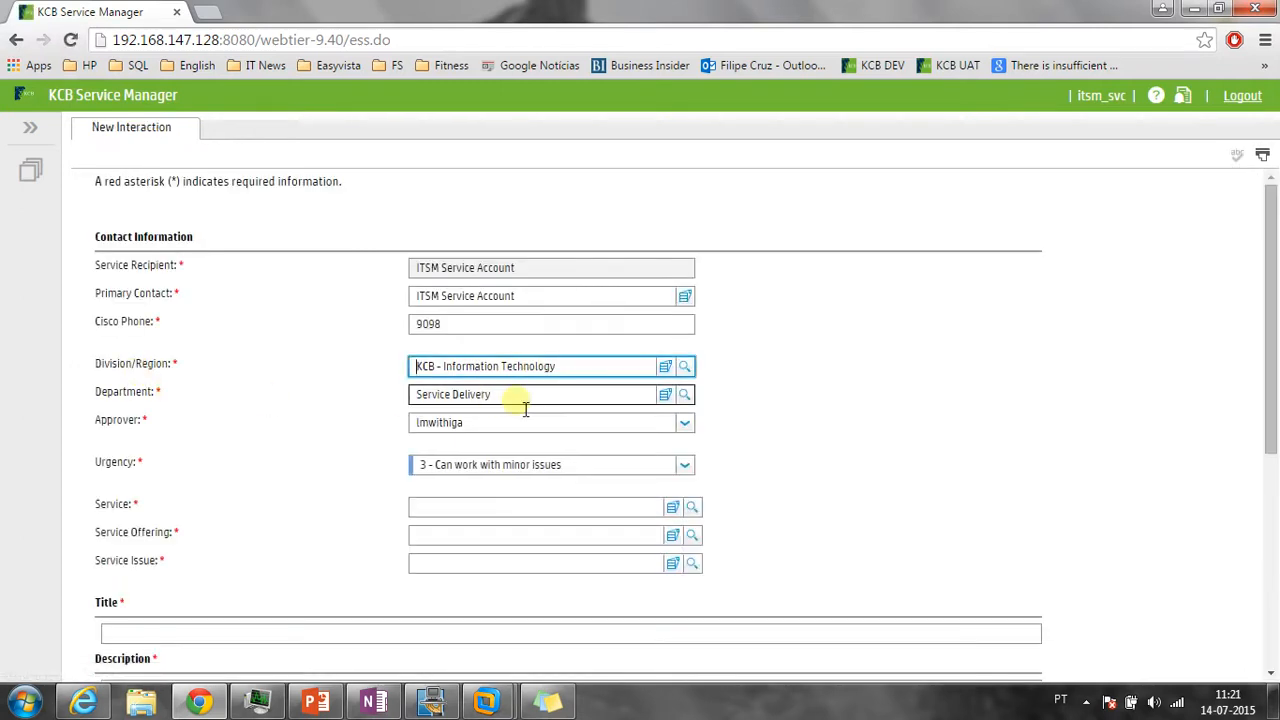
{"action": "left_click_drag", "start_coordinate": [510, 428], "coordinate": [388, 441]}
{"action": "left_click", "coordinate": [384, 438]}
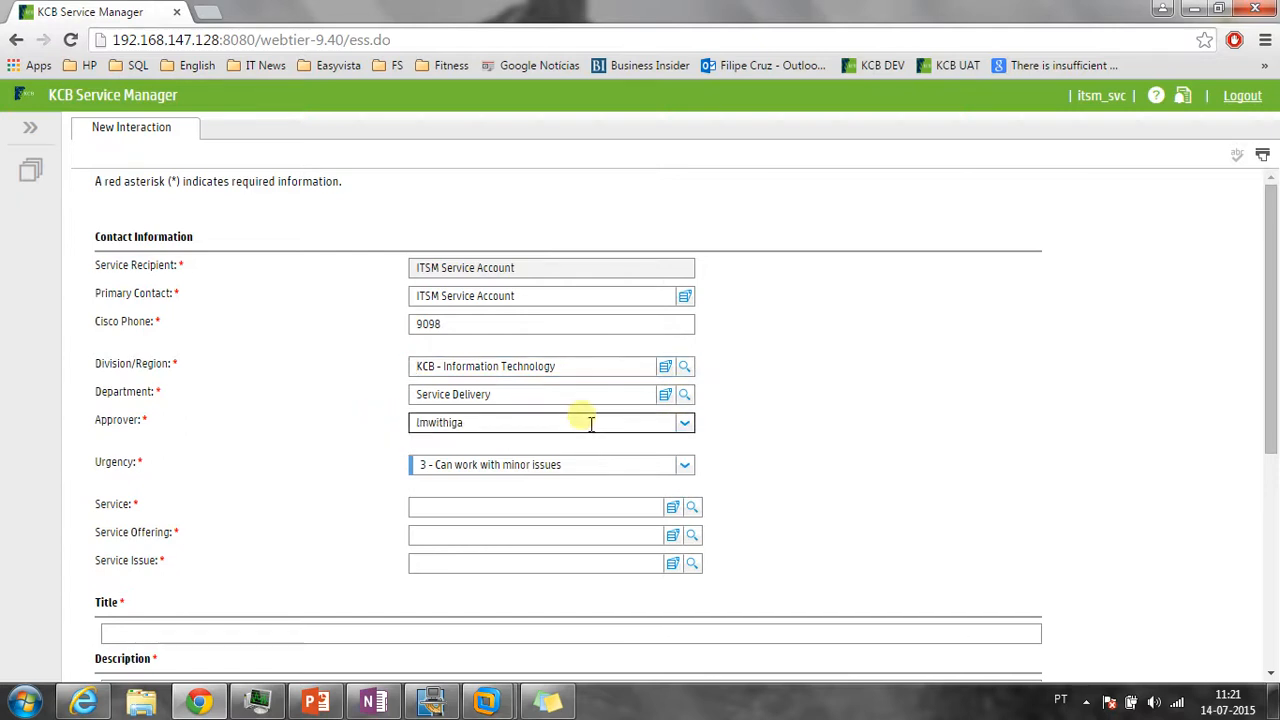
{"action": "left_click", "coordinate": [687, 430]}
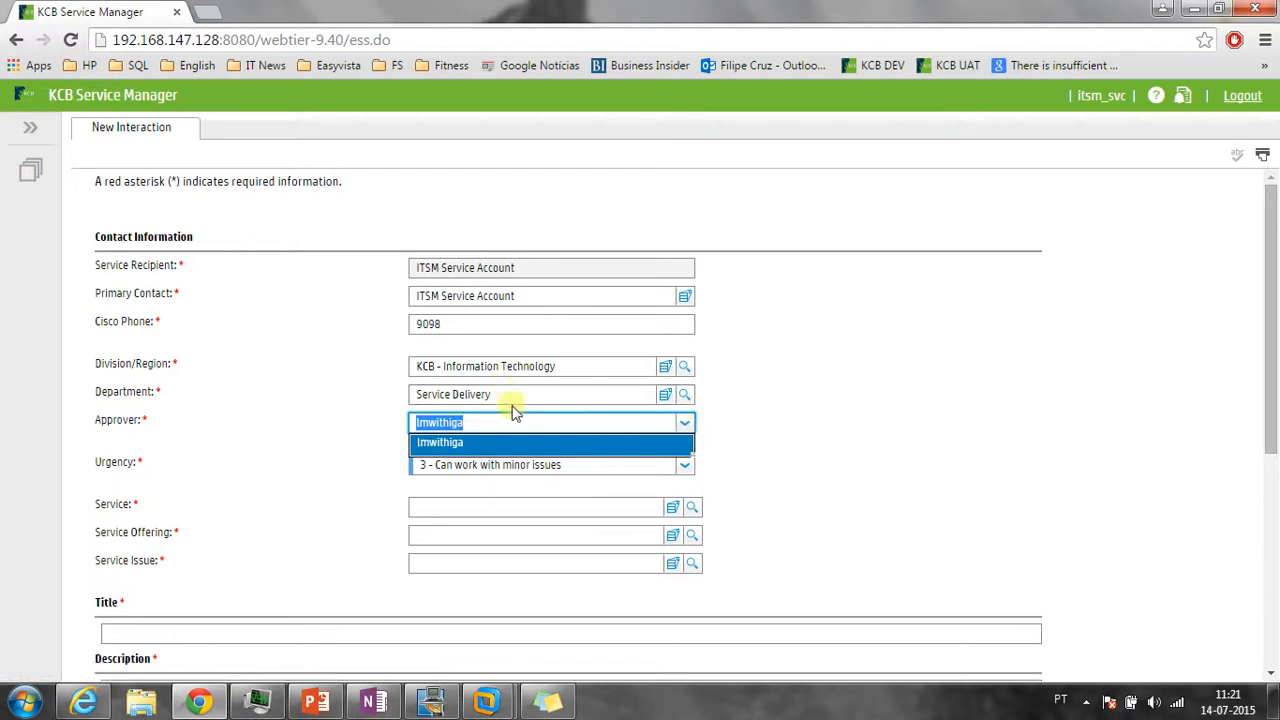
{"action": "left_click", "coordinate": [334, 403]}
Clear the Approver, Department and Division/Region values from the form
{"action": "left_click_drag", "start_coordinate": [490, 427], "coordinate": [402, 414]}
{"action": "key", "text": "BackSpace"}
{"action": "left_click_drag", "start_coordinate": [510, 400], "coordinate": [392, 396]}
{"action": "key", "text": "BackSpace"}
{"action": "left_click_drag", "start_coordinate": [560, 366], "coordinate": [420, 367]}
{"action": "key", "text": "BackSpace"}
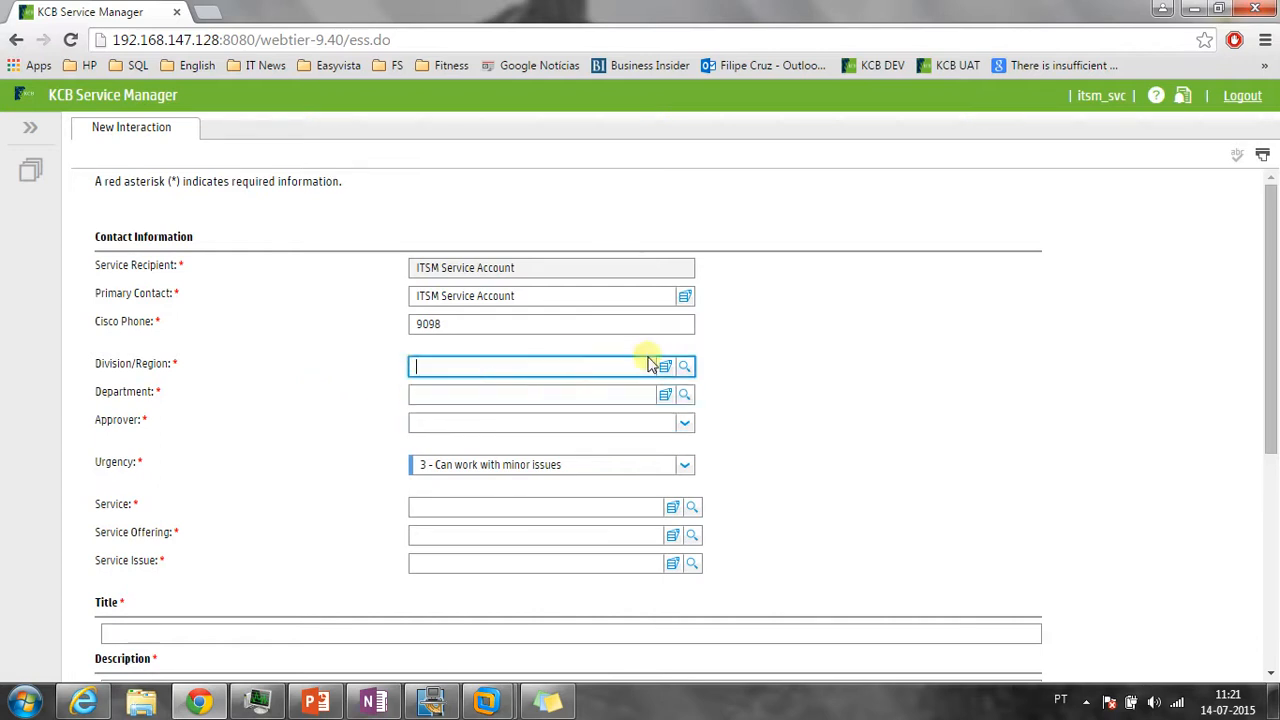
Set Division/Region to Subsidiary - Tanzania and Department to Msimbazi, and choose the first listed approver
{"action": "left_click", "coordinate": [665, 368]}
{"action": "scroll", "coordinate": [451, 451], "scroll_direction": "down", "scroll_amount": 3}
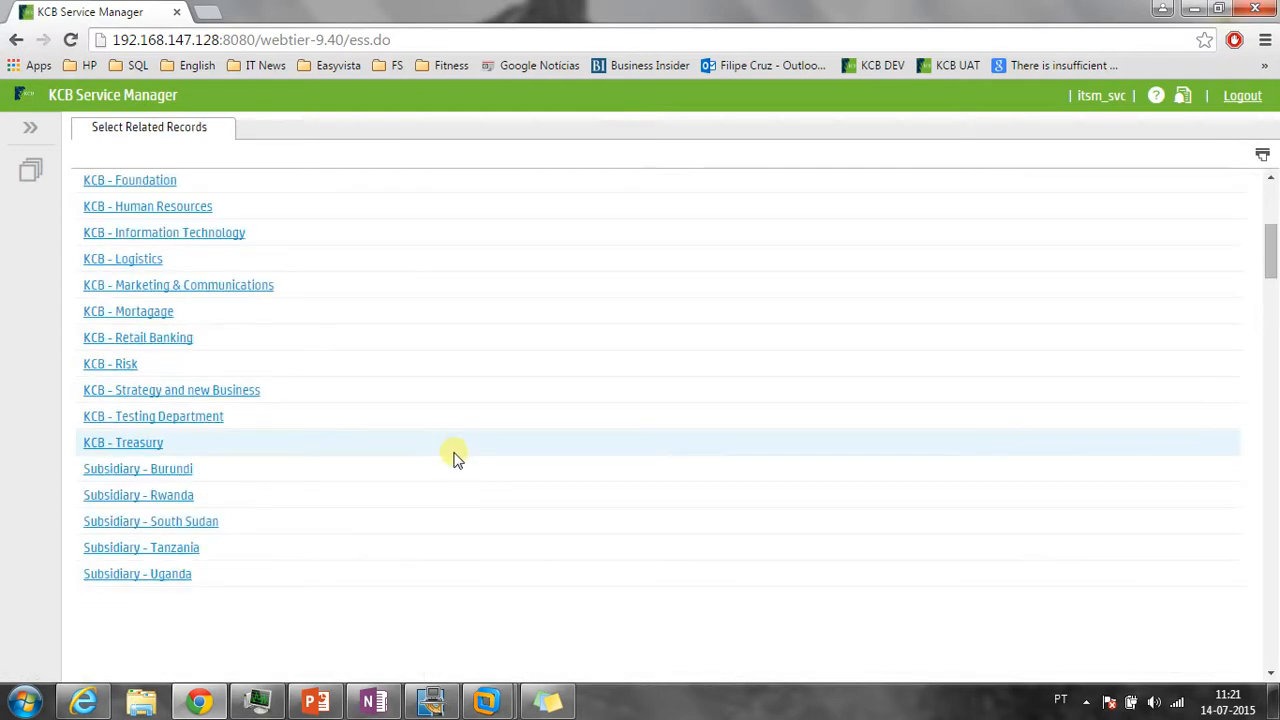
{"action": "left_click", "coordinate": [155, 549]}
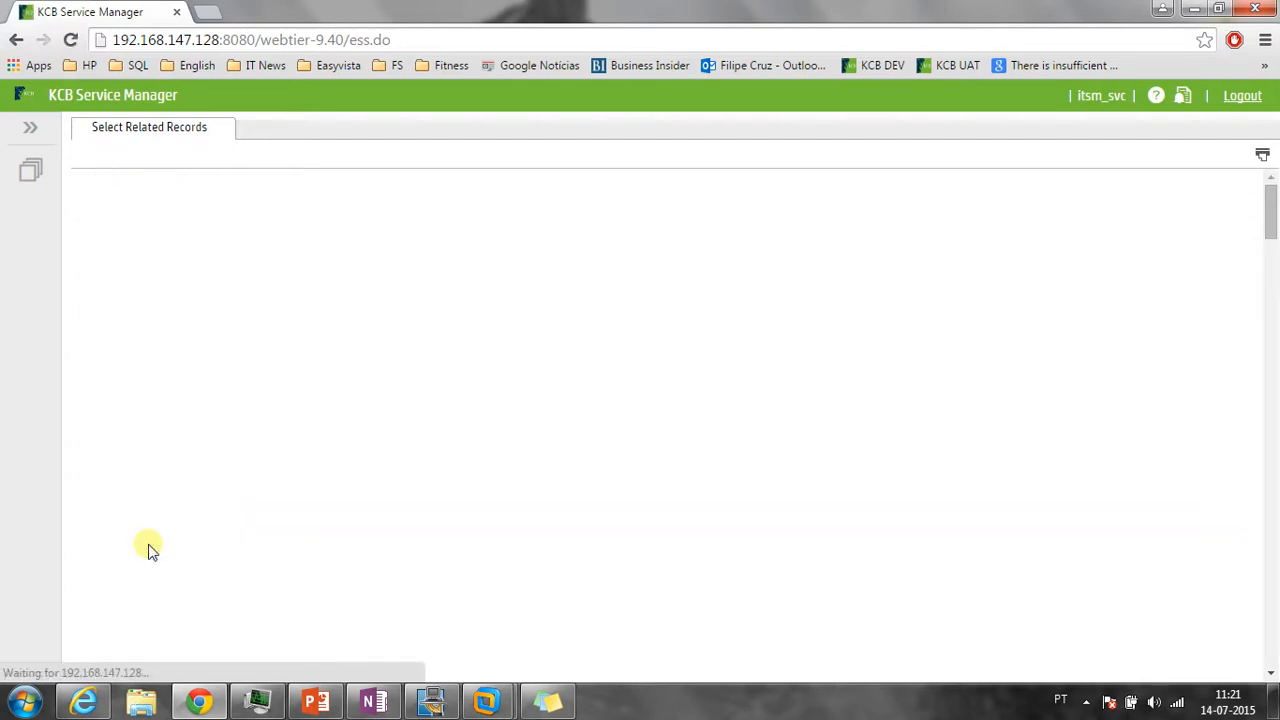
{"action": "left_click", "coordinate": [118, 345]}
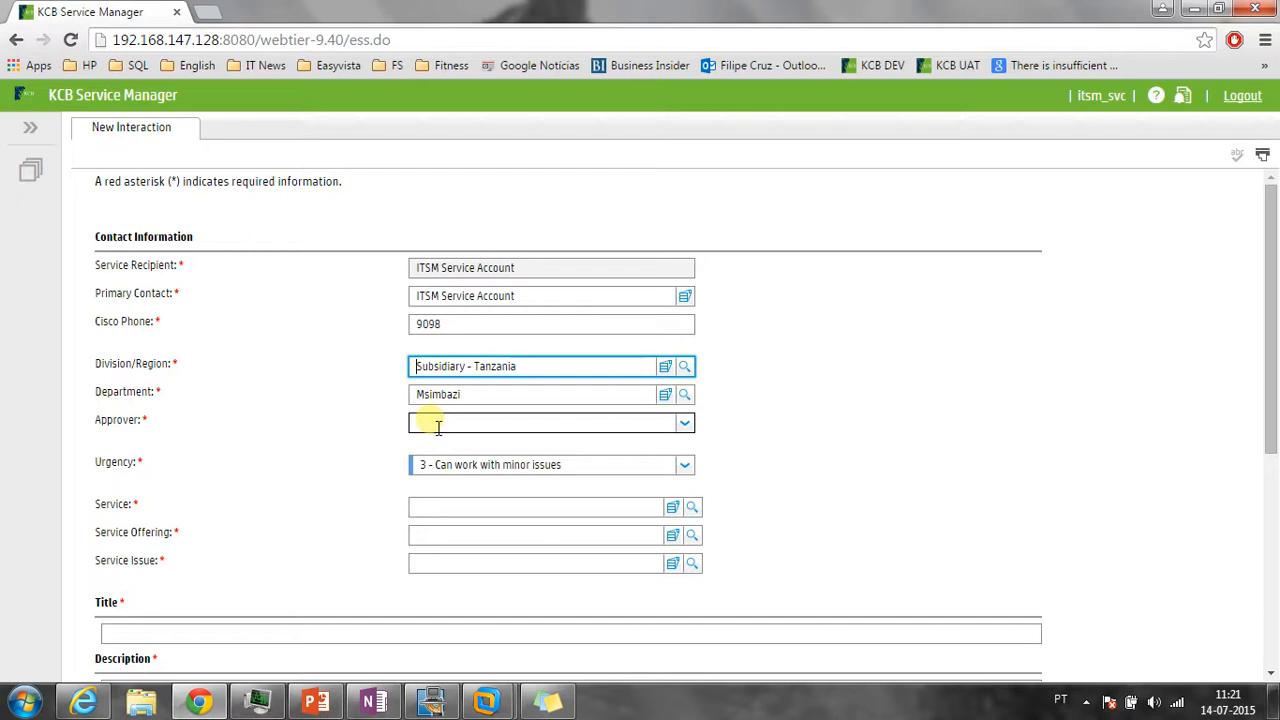
{"action": "left_click", "coordinate": [685, 424]}
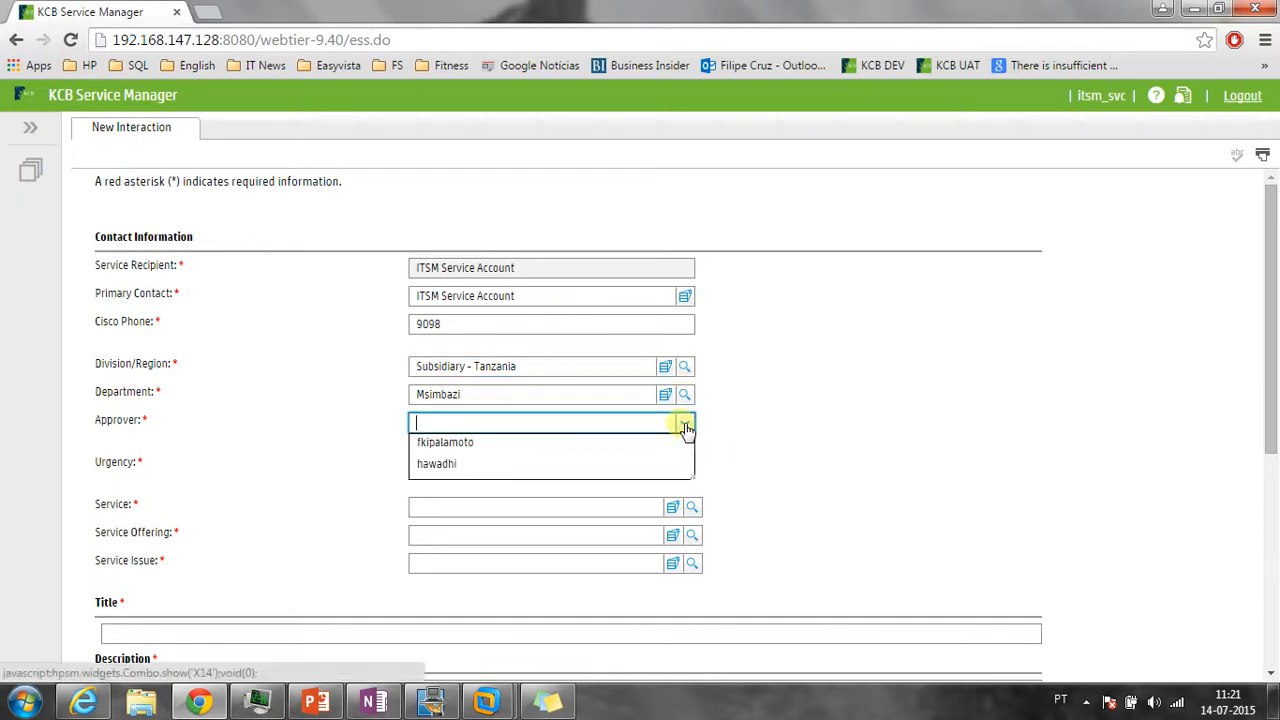
{"action": "left_click", "coordinate": [594, 448]}
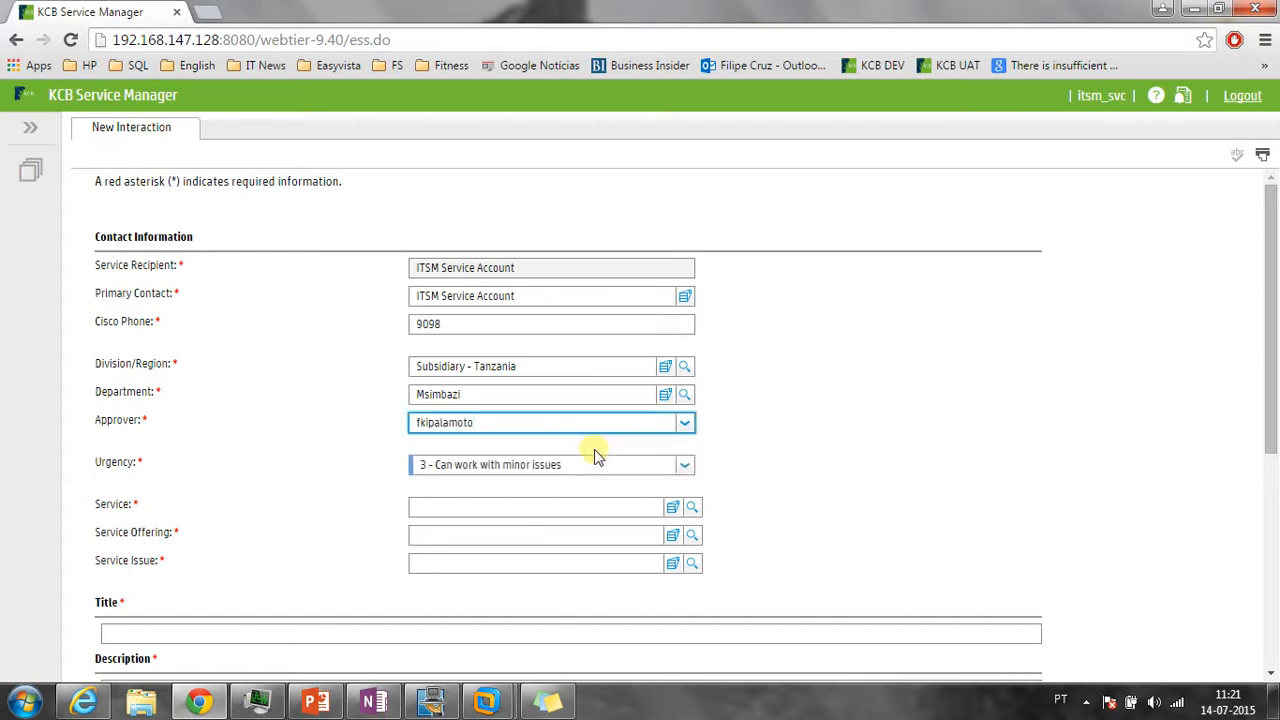
Remove the chosen approver along with the Msimbazi department and Subsidiary - Tanzania division
{"action": "left_click_drag", "start_coordinate": [536, 425], "coordinate": [312, 447]}
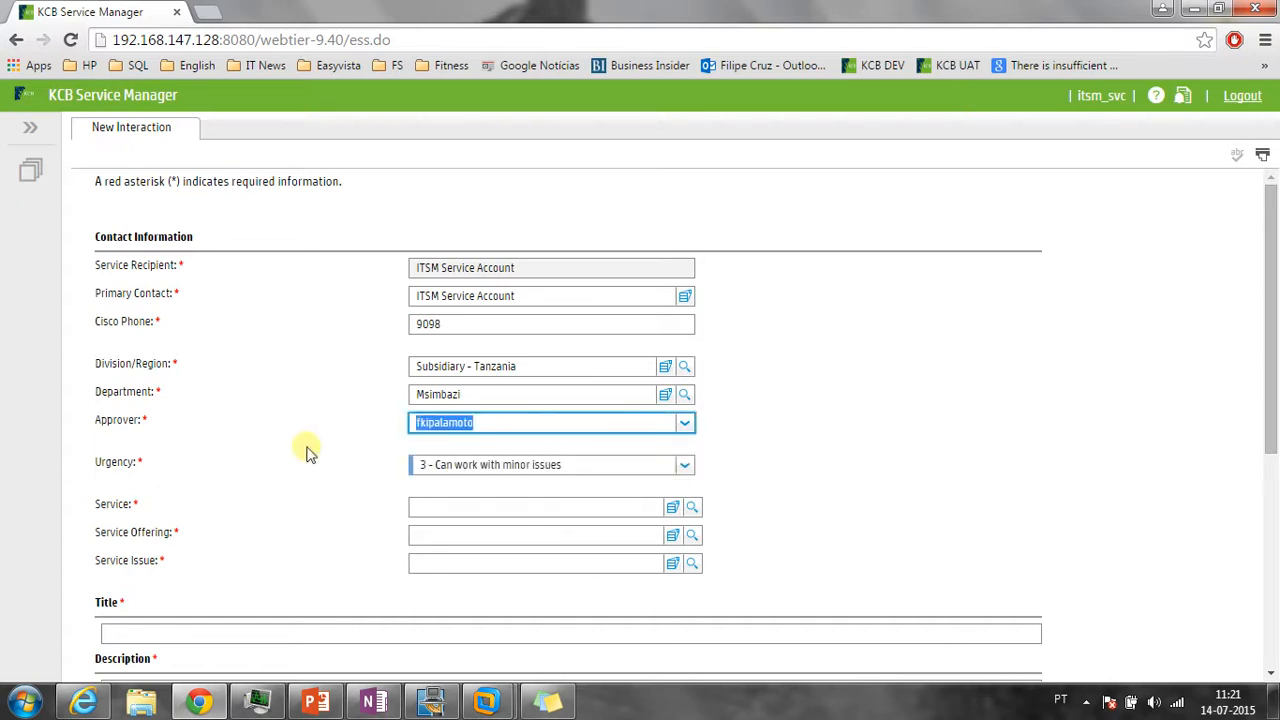
{"action": "key", "text": "BackSpace"}
{"action": "left_click_drag", "start_coordinate": [496, 397], "coordinate": [375, 402]}
{"action": "key", "text": "BackSpace"}
{"action": "left_click_drag", "start_coordinate": [543, 366], "coordinate": [343, 391]}
{"action": "key", "text": "BackSpace"}
Set Division/Region to KCB - Testing Department and Department to Testing Department 2
{"action": "left_click", "coordinate": [667, 372]}
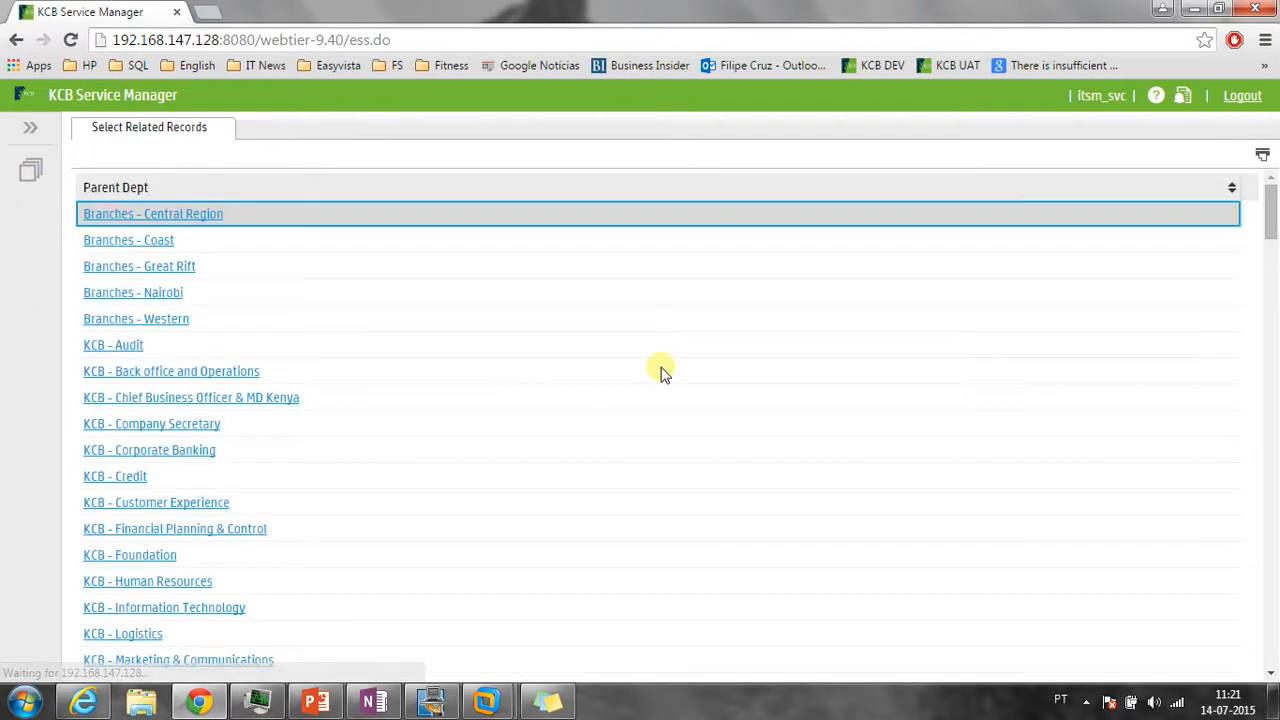
{"action": "scroll", "coordinate": [655, 372], "scroll_direction": "down", "scroll_amount": 5}
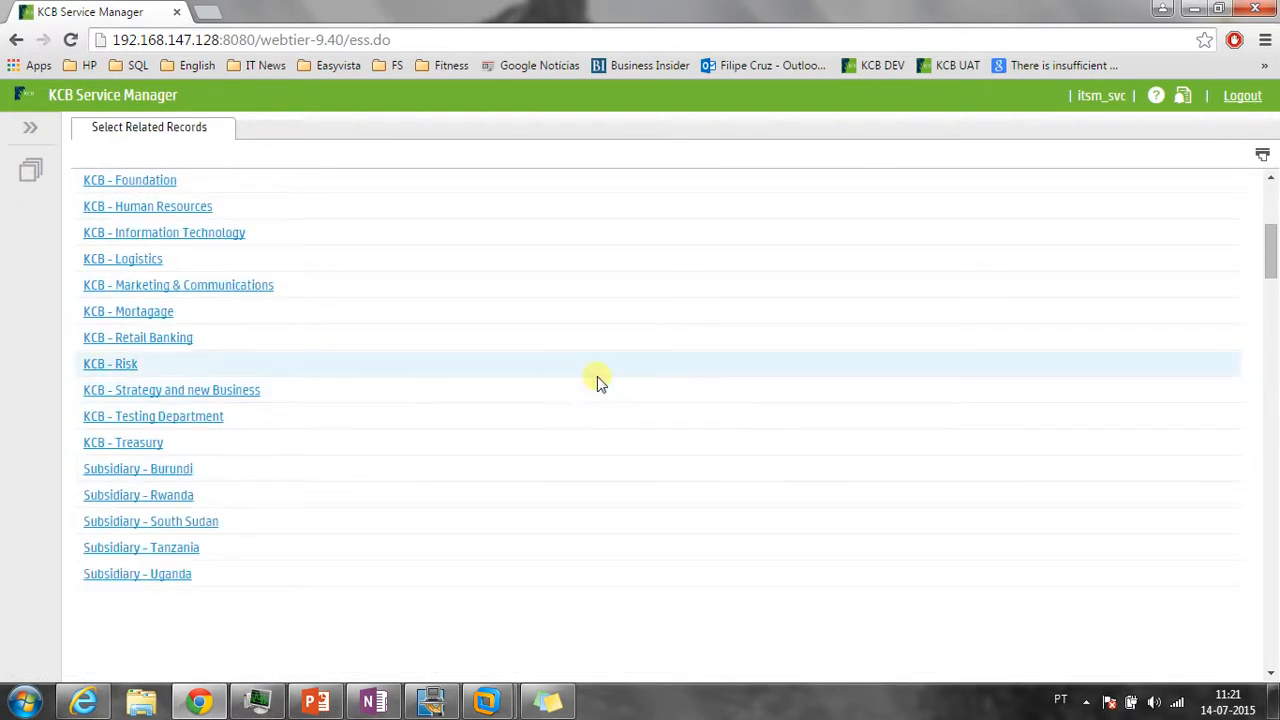
{"action": "left_click", "coordinate": [178, 416]}
{"action": "left_click", "coordinate": [169, 240]}
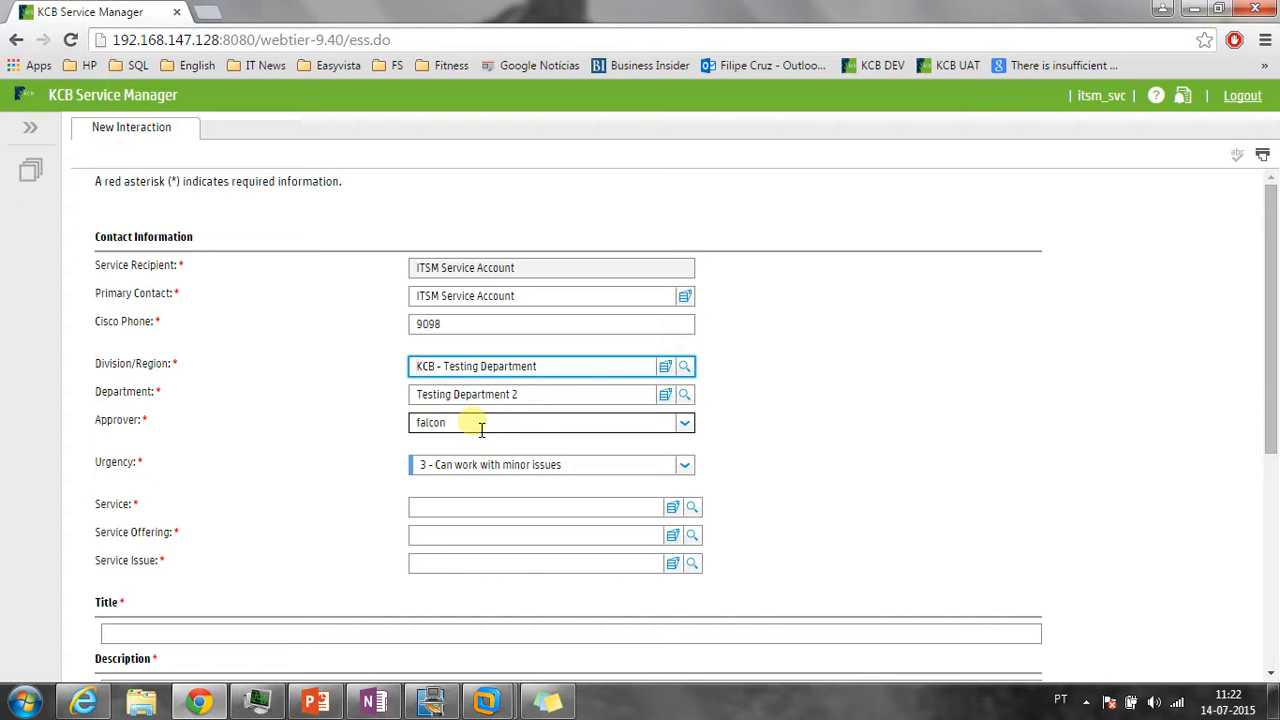
Set the urgency to 1 - Cannot Work and change it back to 3 - Can work with minor issues
{"action": "scroll", "coordinate": [849, 503], "scroll_direction": "down", "scroll_amount": 1}
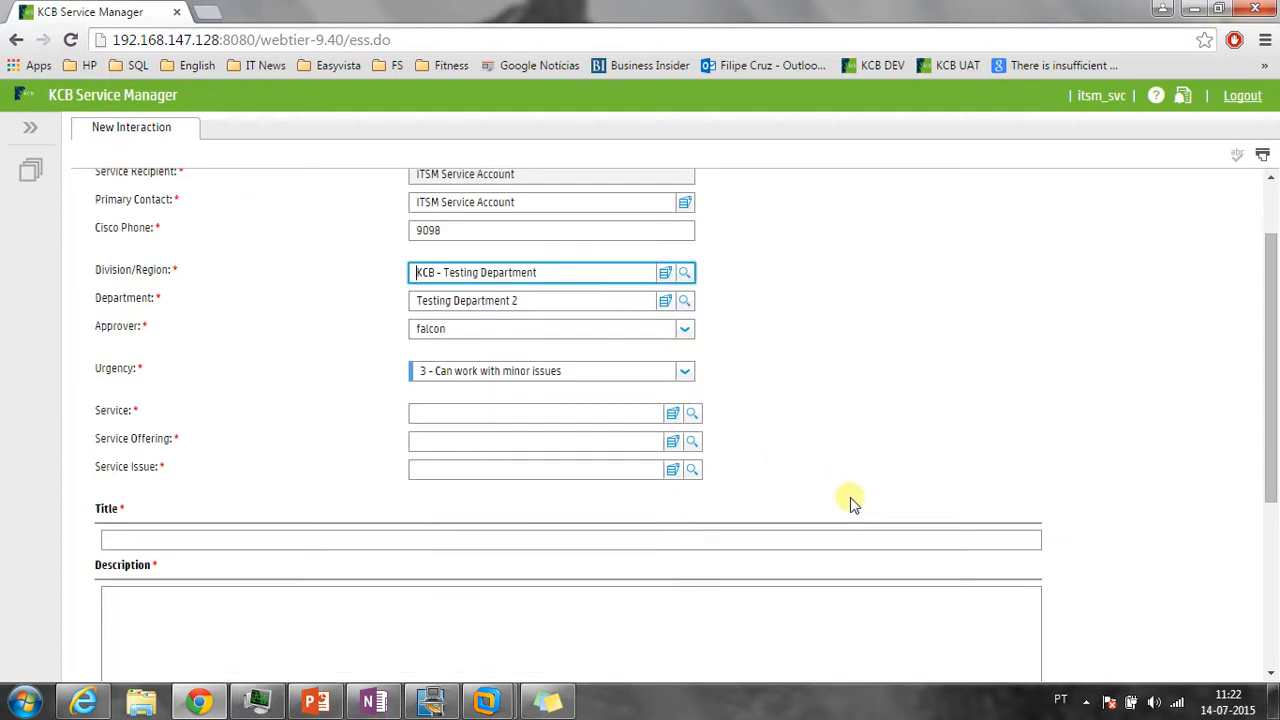
{"action": "left_click_drag", "start_coordinate": [574, 374], "coordinate": [400, 375]}
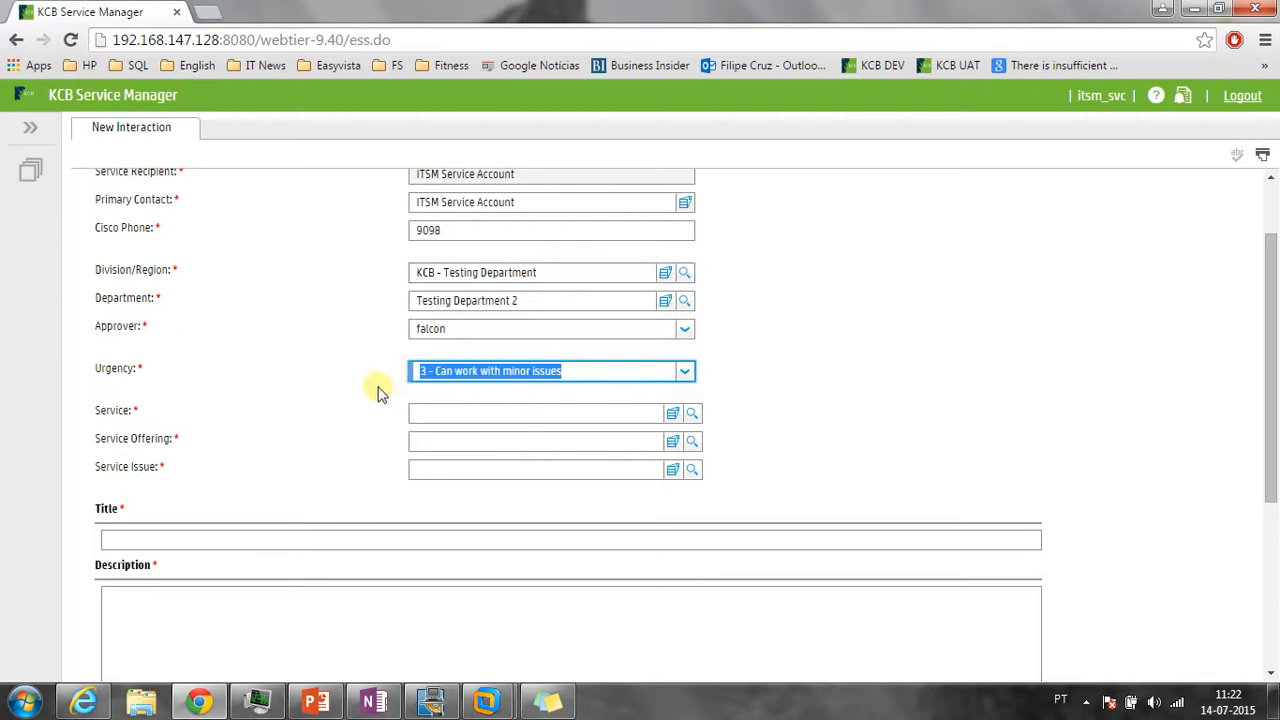
{"action": "left_click", "coordinate": [379, 388]}
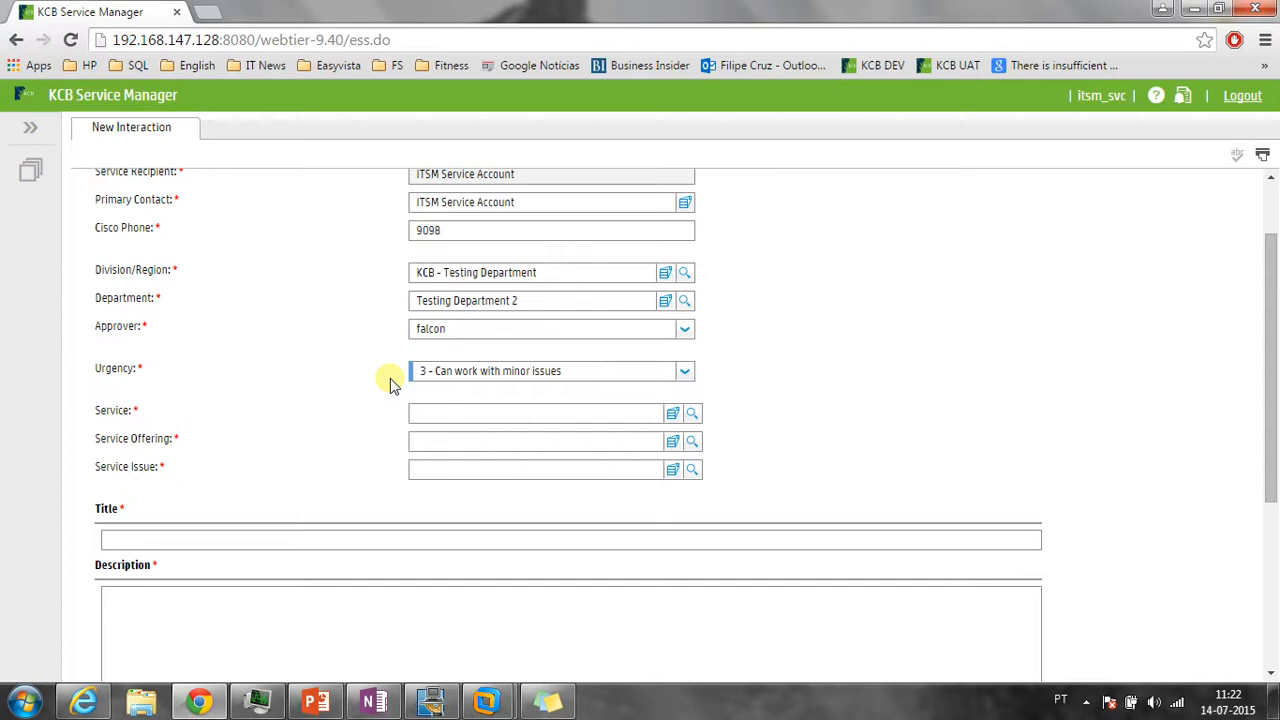
{"action": "left_click", "coordinate": [684, 371]}
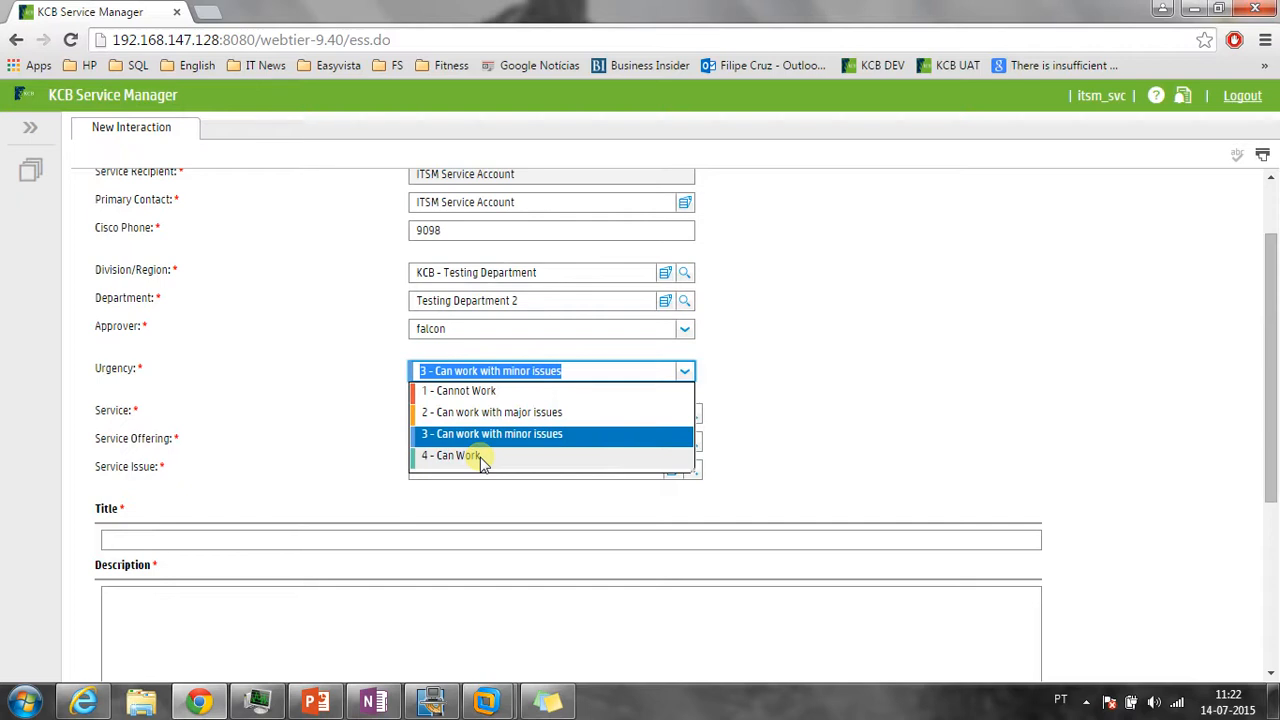
{"action": "left_click", "coordinate": [460, 400]}
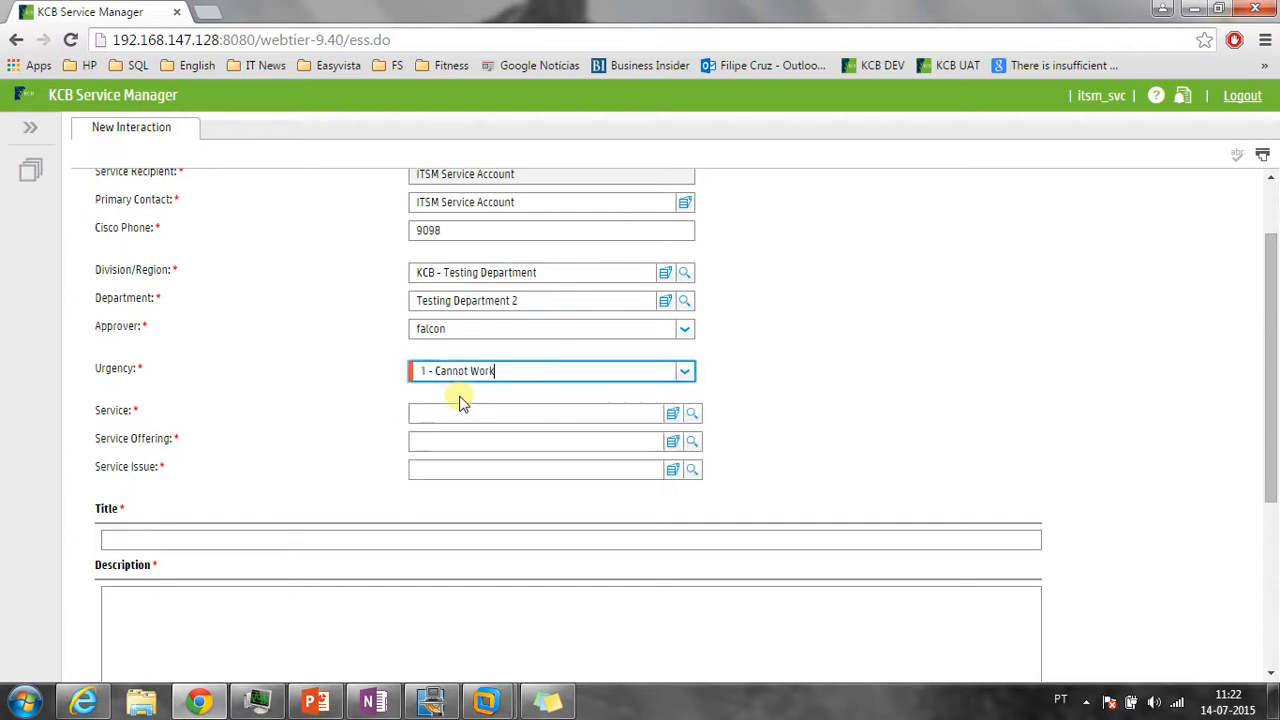
{"action": "left_click", "coordinate": [688, 378]}
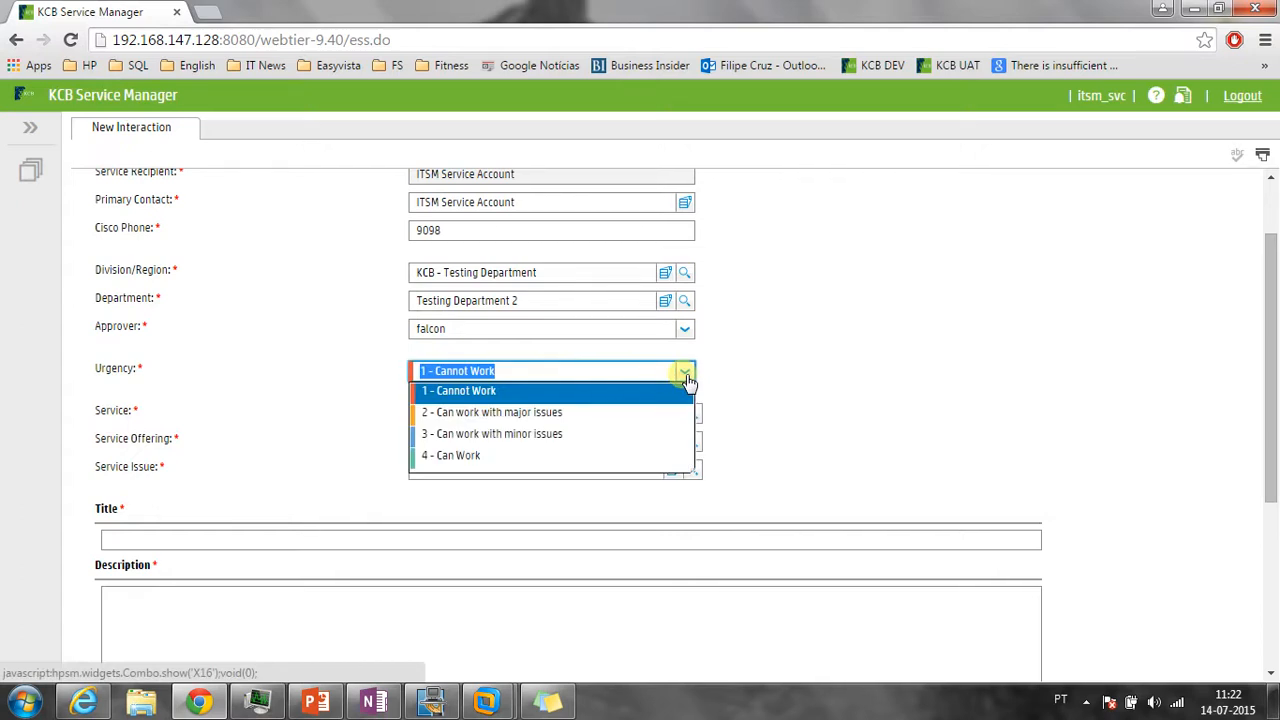
{"action": "left_click", "coordinate": [540, 434]}
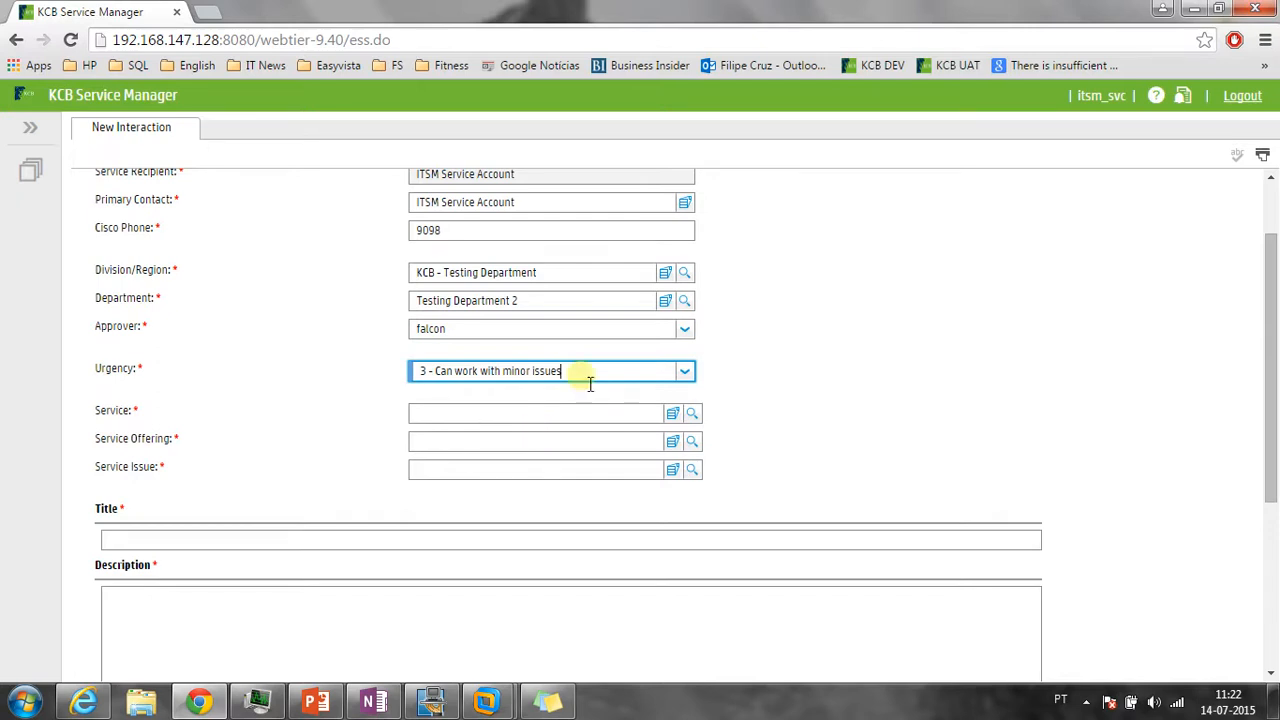
Set the incident's urgency to 4 - Can Work
{"action": "left_click", "coordinate": [688, 376]}
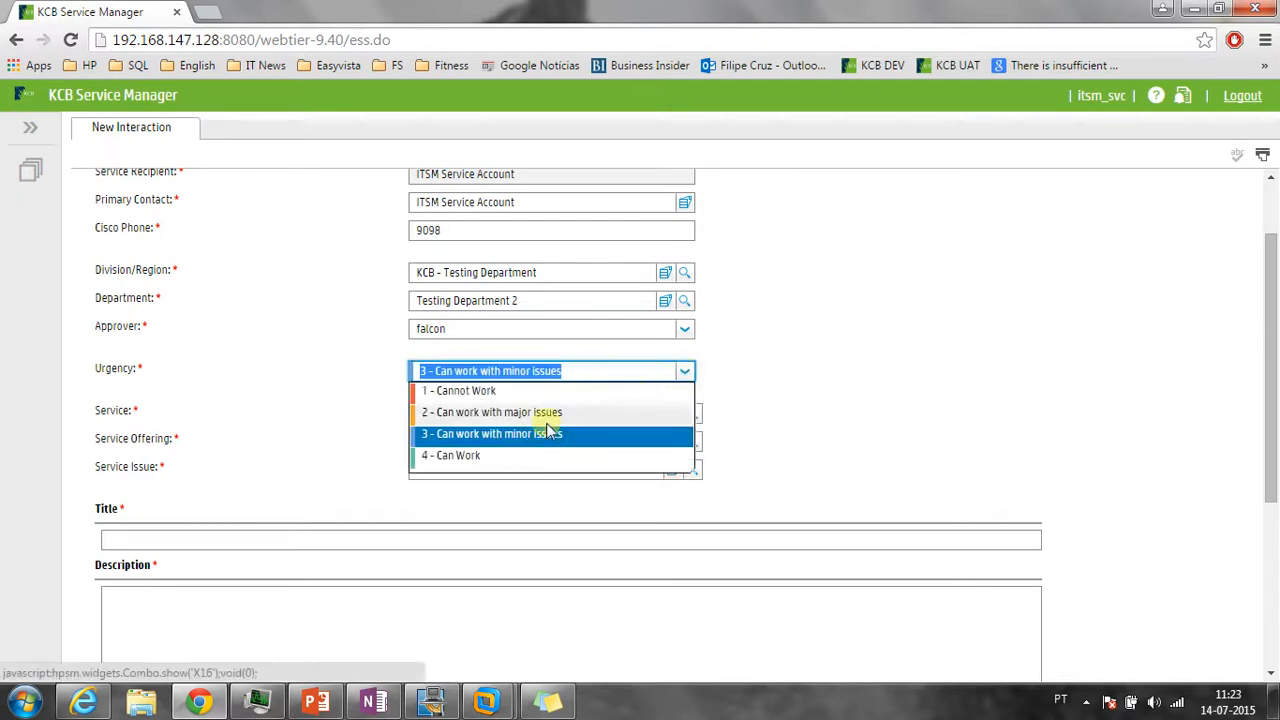
{"action": "left_click", "coordinate": [492, 457]}
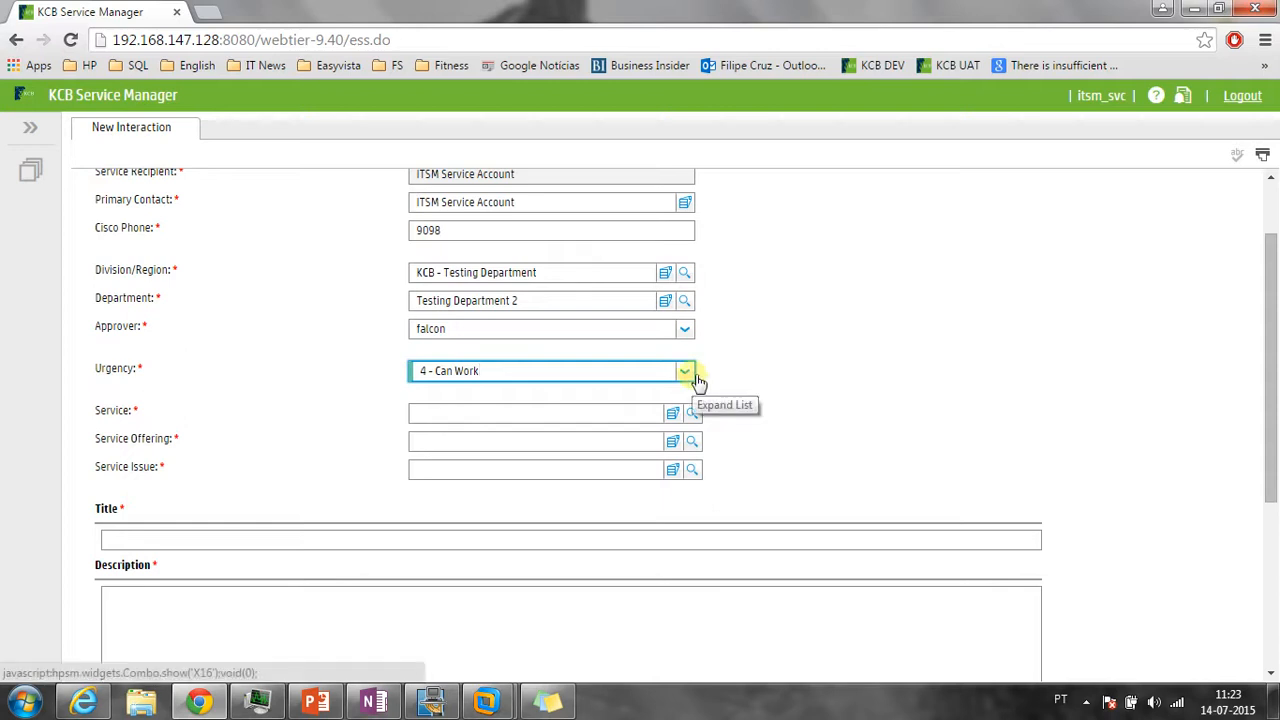
{"action": "scroll", "coordinate": [730, 388], "scroll_direction": "up", "scroll_amount": 2}
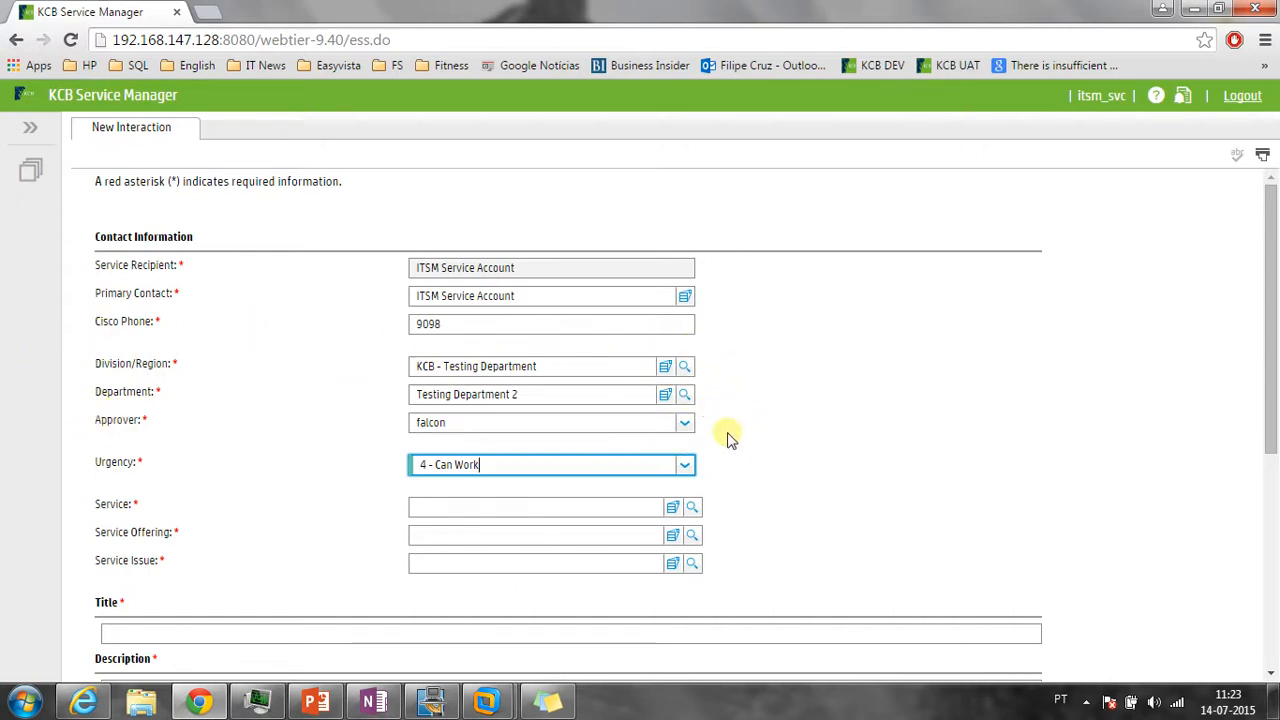
Look up the available services for the Service field and choose T24 from the second page of records
{"action": "scroll", "coordinate": [735, 470], "scroll_direction": "down", "scroll_amount": 2}
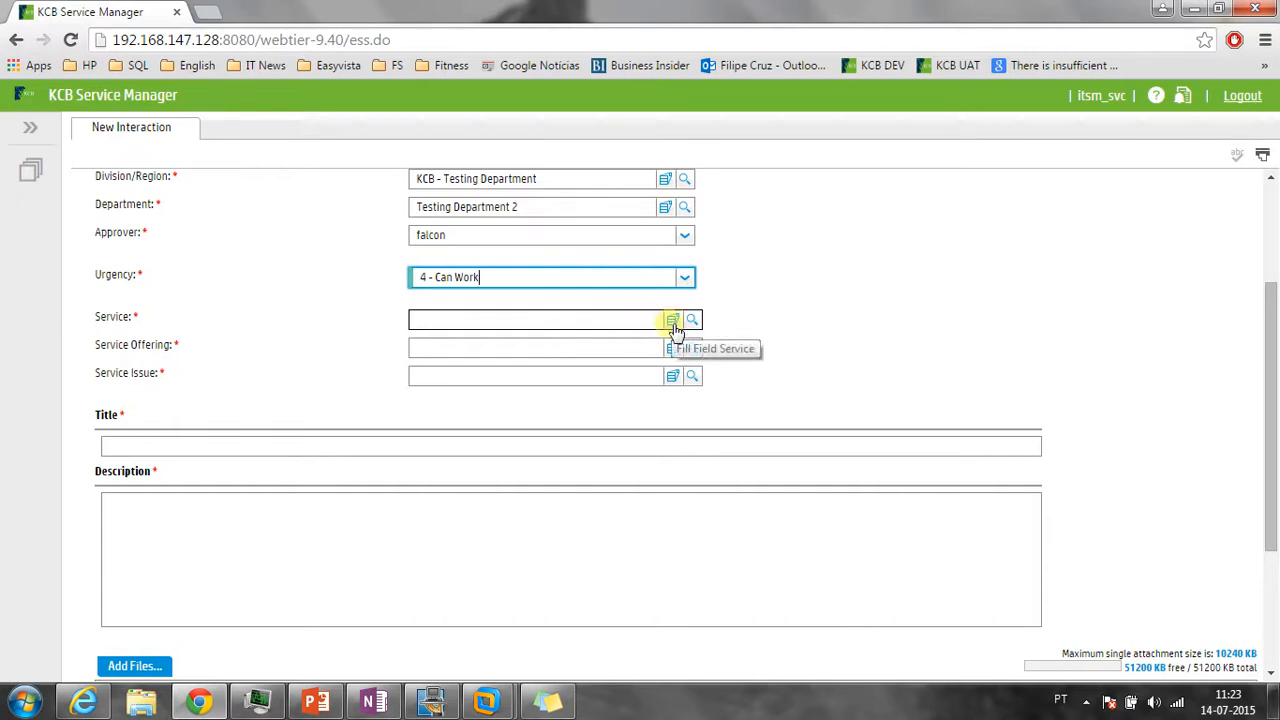
{"action": "left_click", "coordinate": [673, 326]}
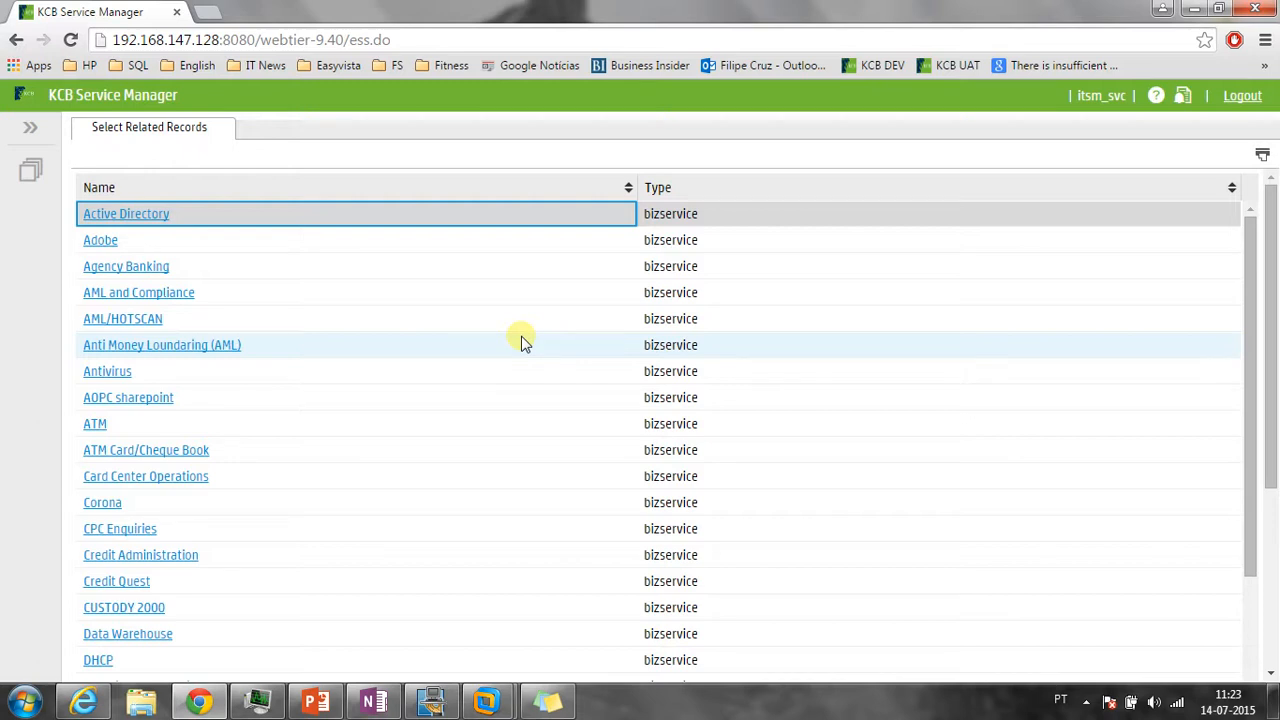
{"action": "scroll", "coordinate": [520, 340], "scroll_direction": "down", "scroll_amount": 9}
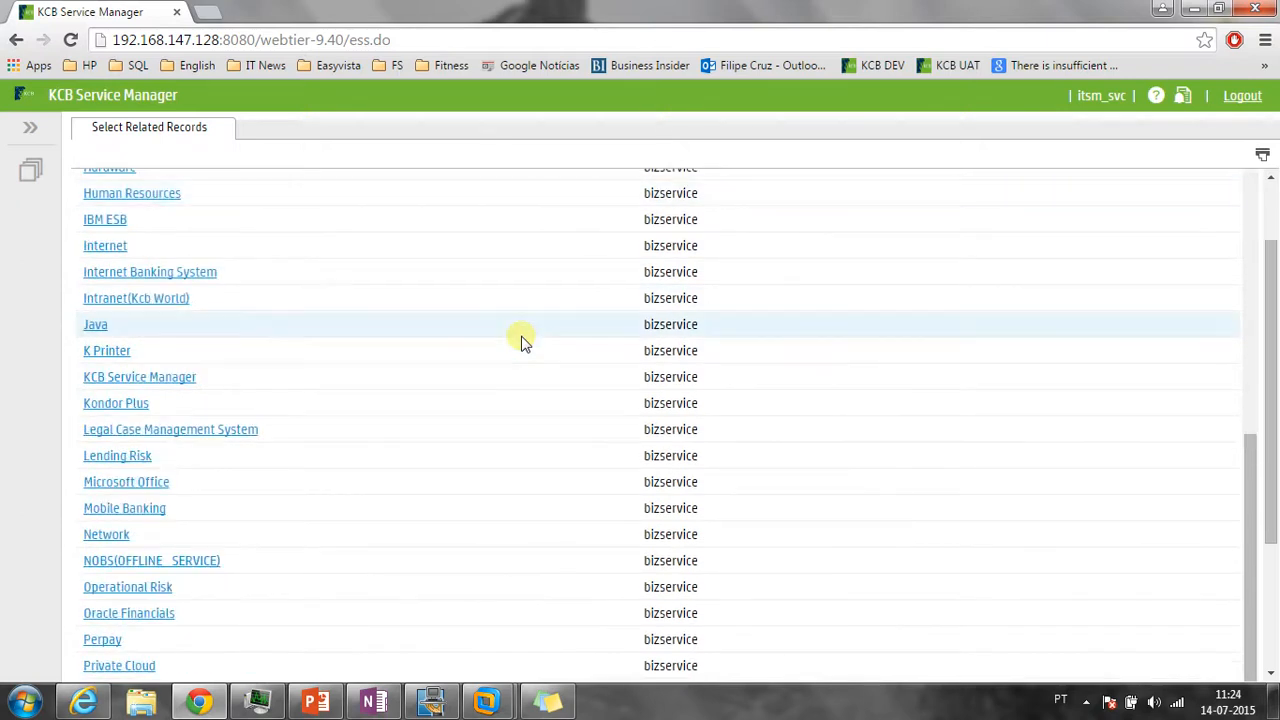
{"action": "scroll", "coordinate": [520, 340], "scroll_direction": "down", "scroll_amount": 1}
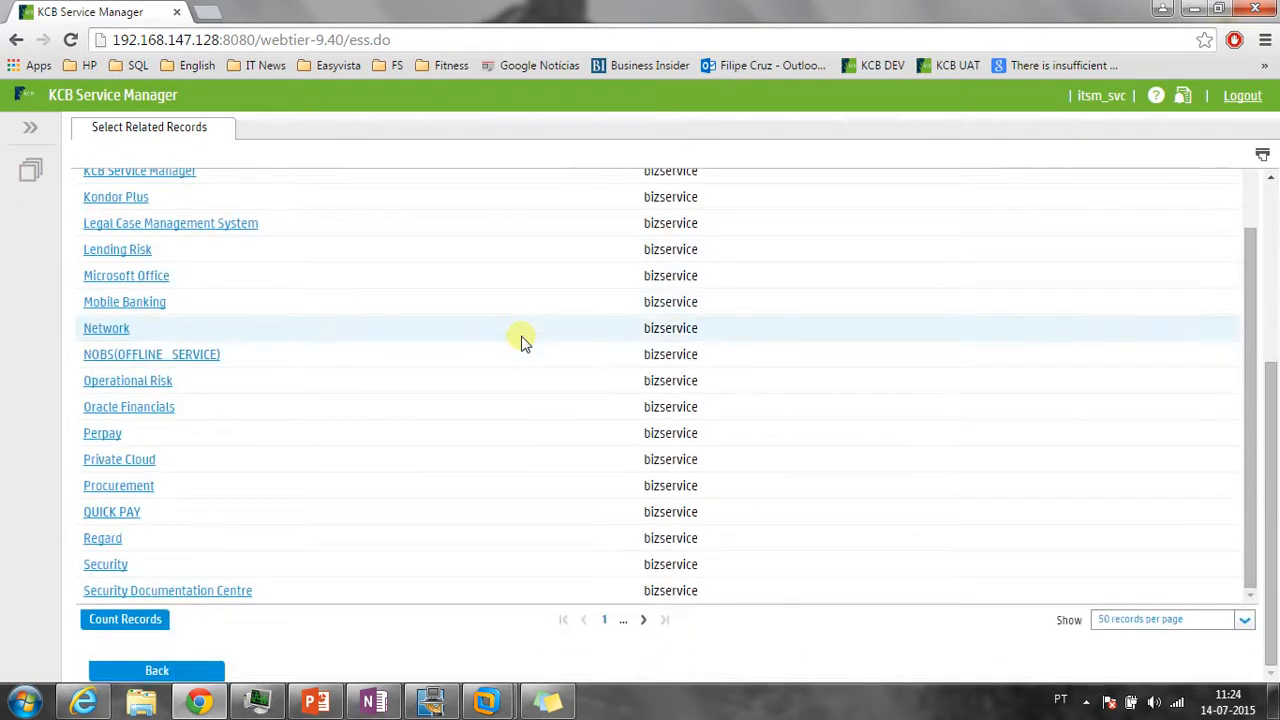
{"action": "left_click", "coordinate": [645, 621]}
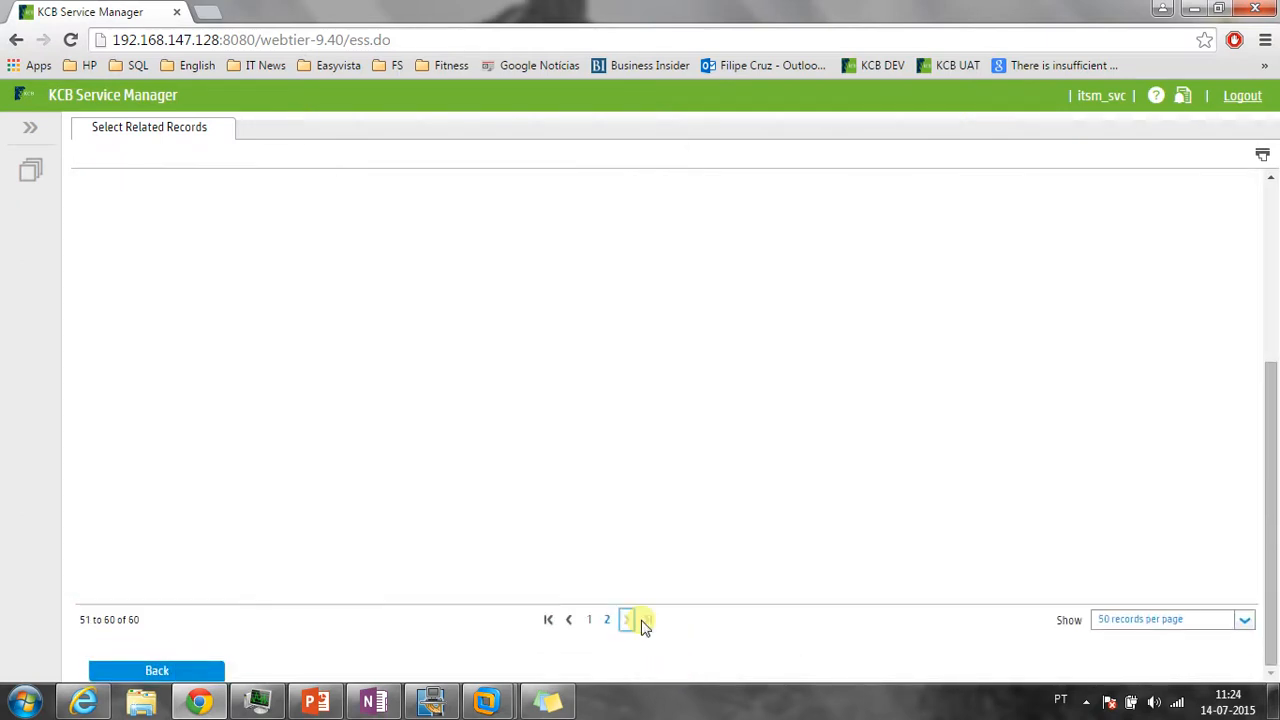
{"action": "scroll", "coordinate": [431, 388], "scroll_direction": "up", "scroll_amount": 3}
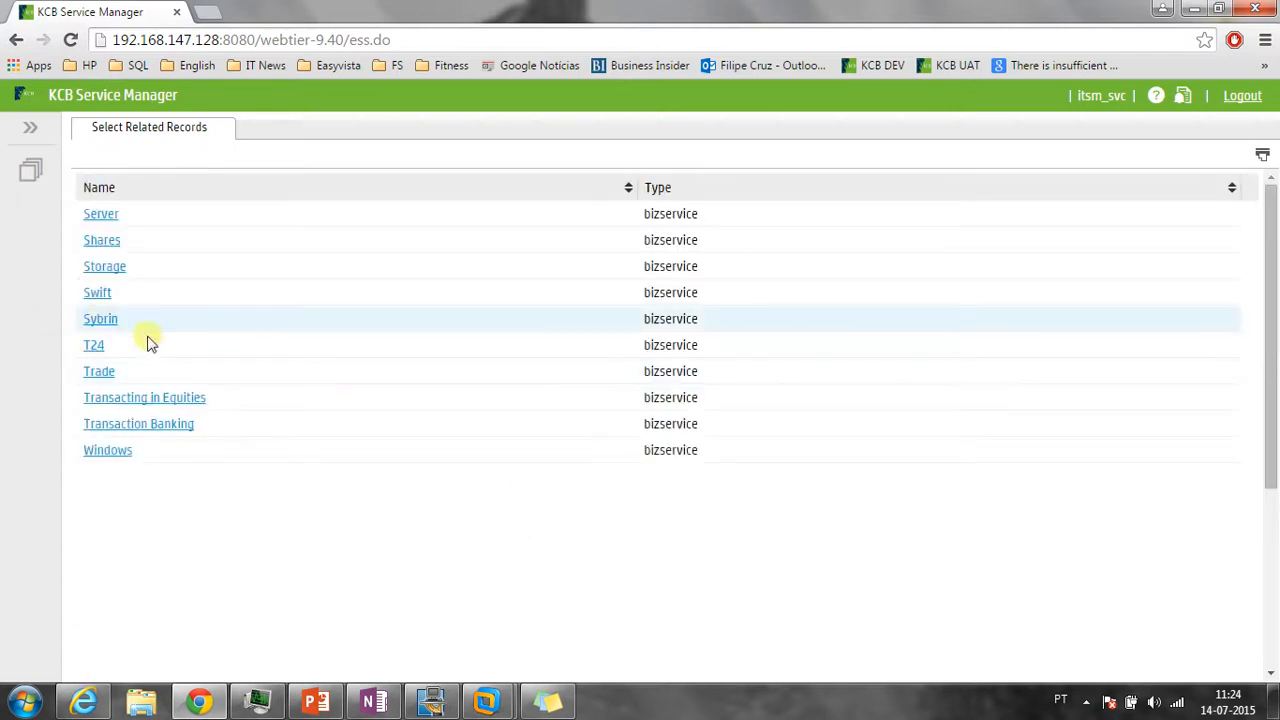
{"action": "left_click", "coordinate": [94, 346]}
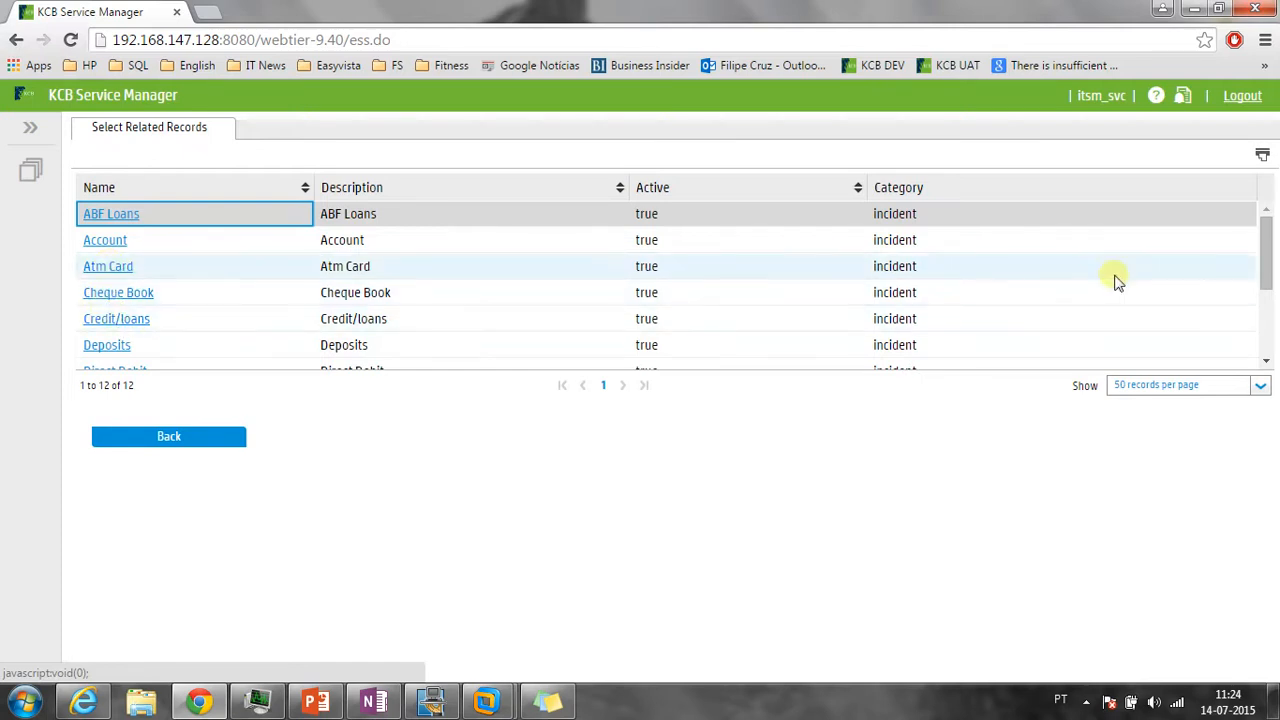
Choose Cheque Book as the service offering and Cheque Book Order/Issue as the service issue
{"action": "left_click_drag", "start_coordinate": [1264, 252], "coordinate": [1264, 320]}
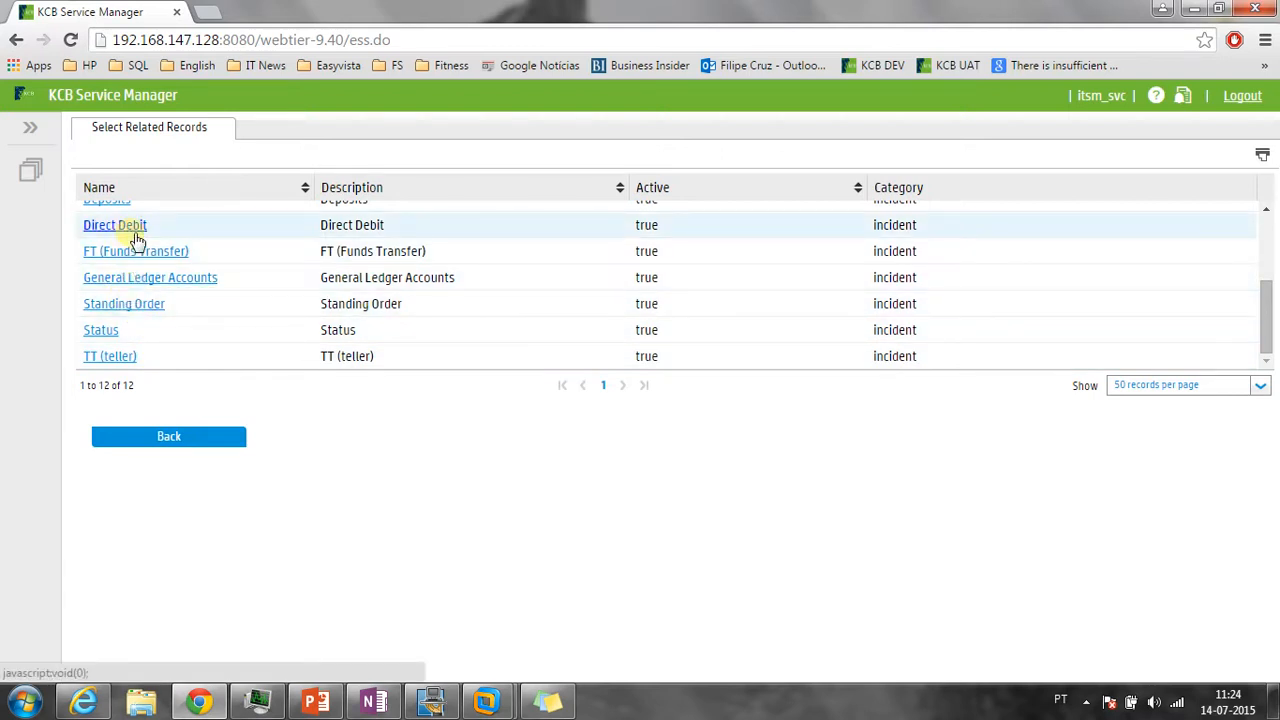
{"action": "scroll", "coordinate": [135, 240], "scroll_direction": "up", "scroll_amount": 3}
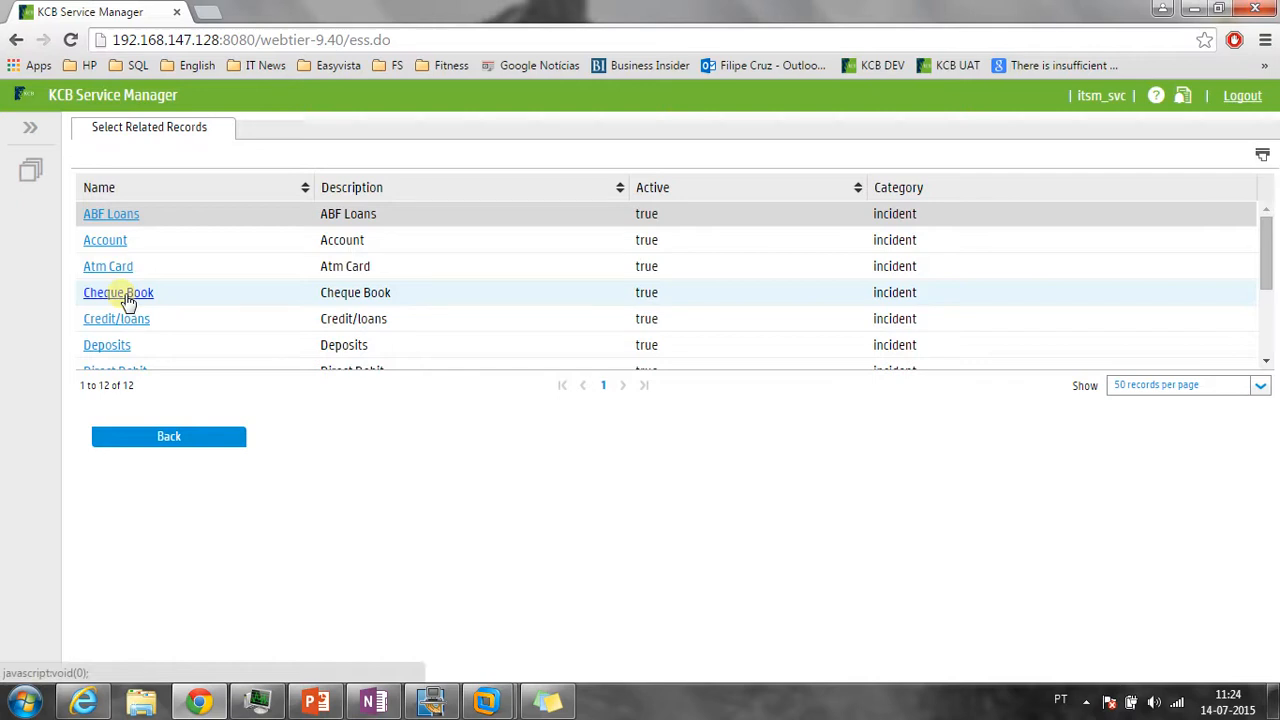
{"action": "left_click", "coordinate": [125, 294]}
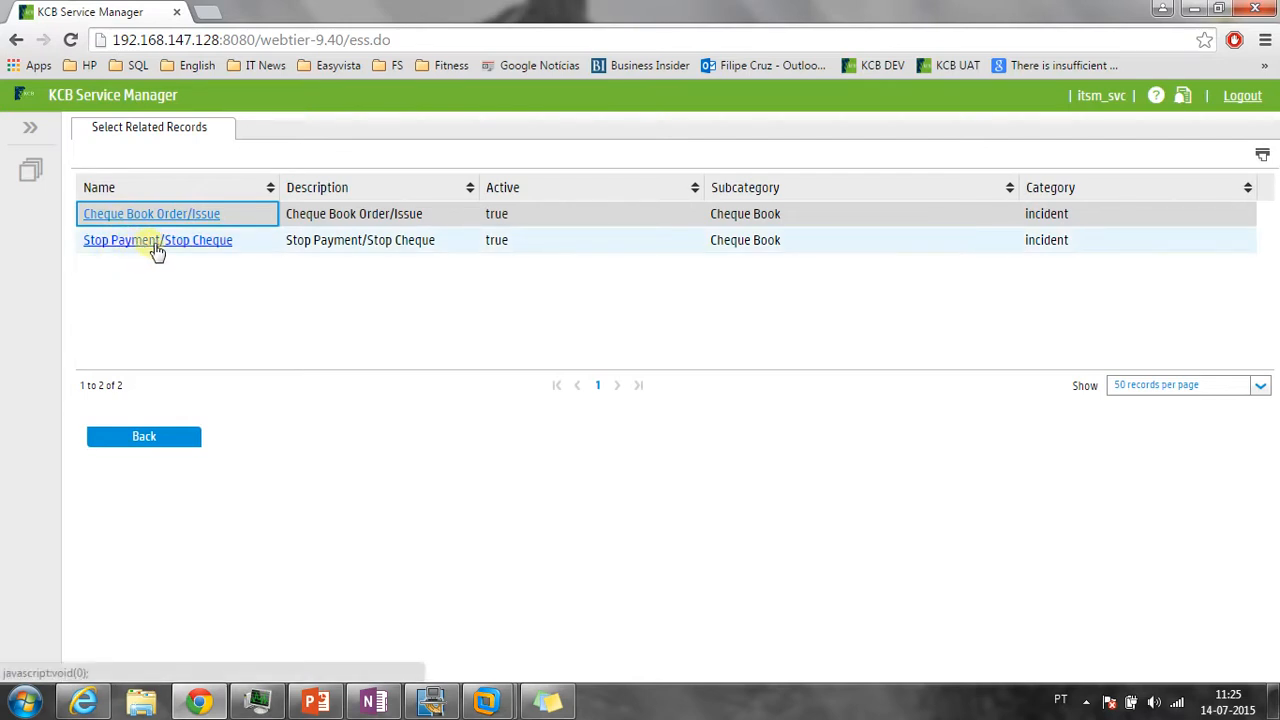
{"action": "left_click", "coordinate": [117, 217]}
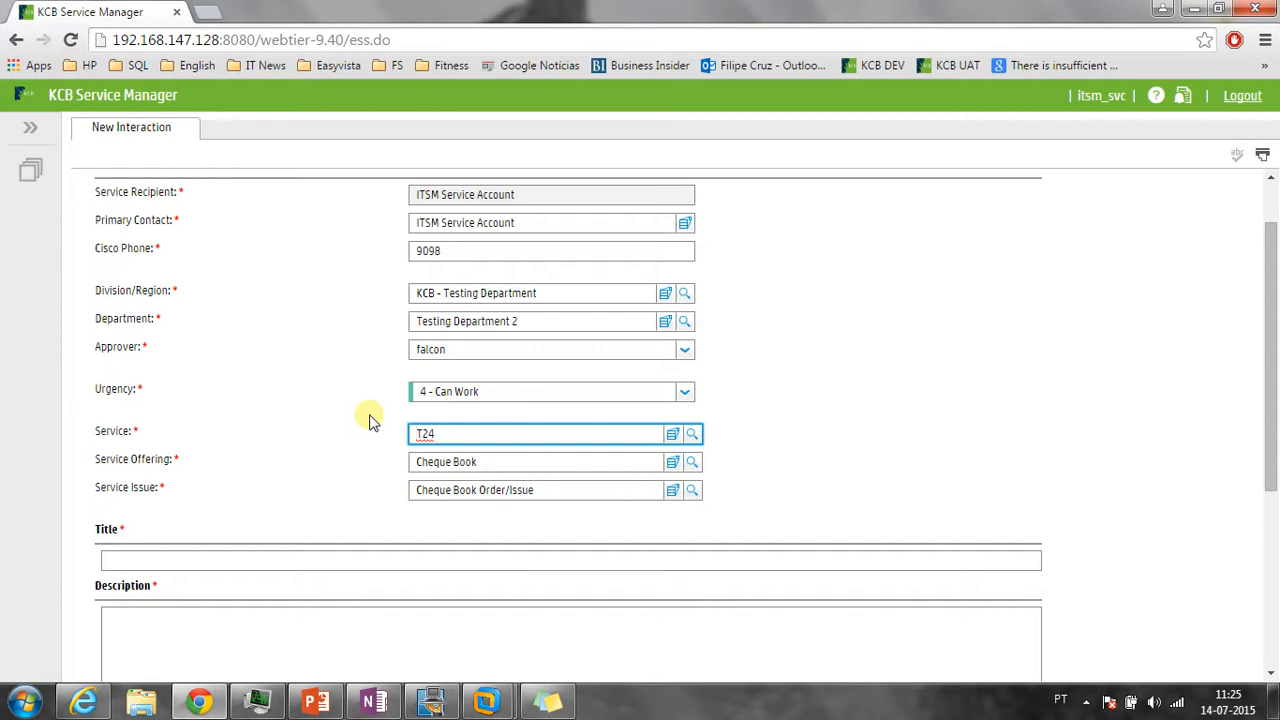
Enter the title "Cheque book issue" and the description "There is a problem with the cheque book."
{"action": "scroll", "coordinate": [360, 414], "scroll_direction": "down", "scroll_amount": 2}
{"action": "left_click", "coordinate": [306, 378]}
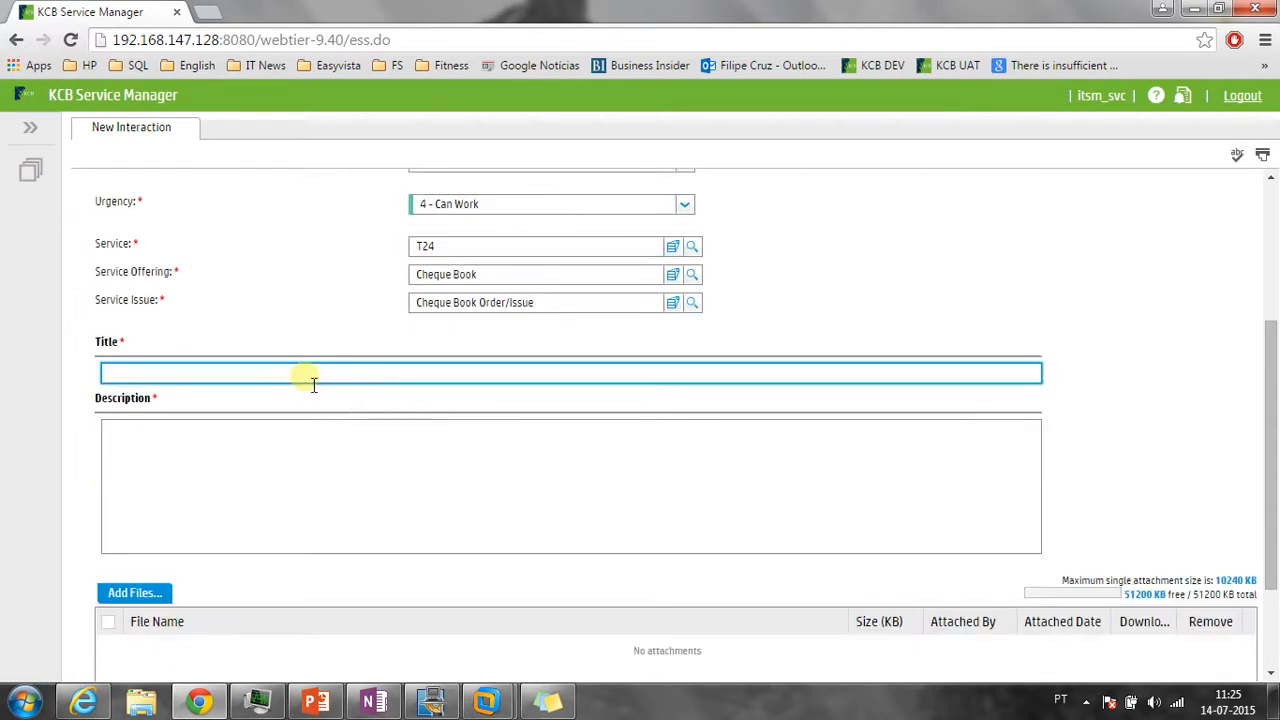
{"action": "type", "text": "Cheque"}
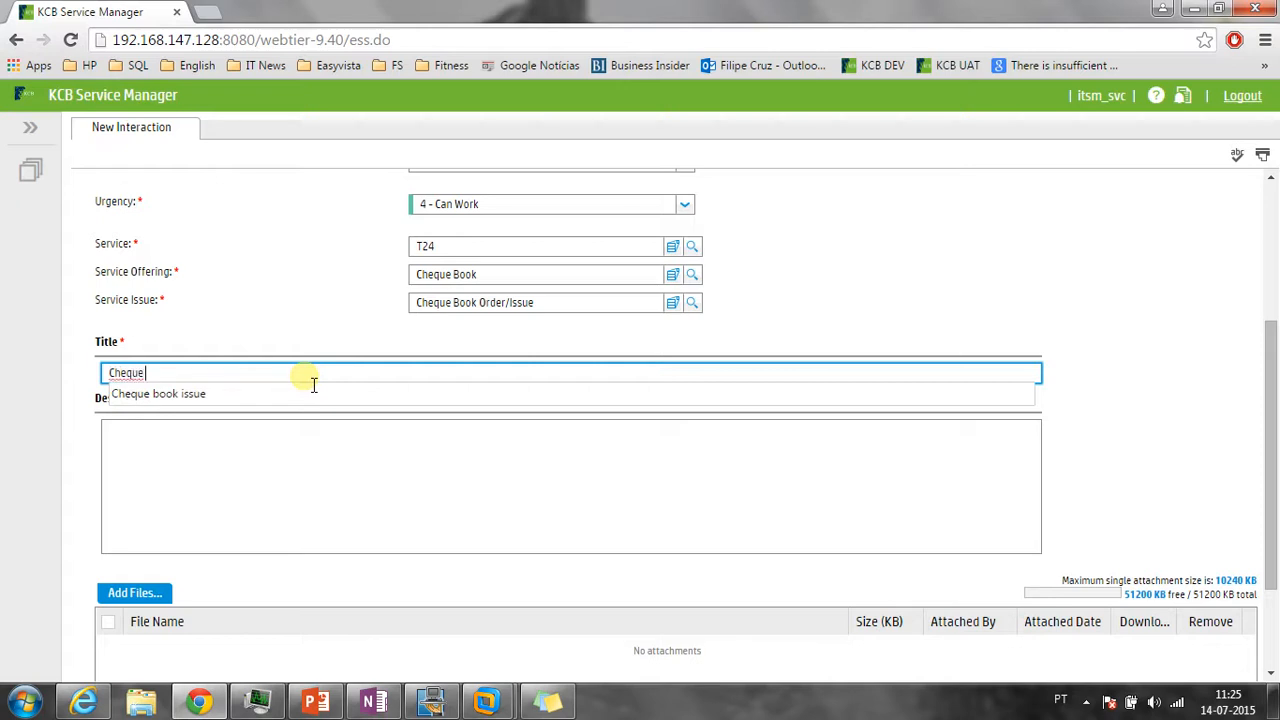
{"action": "left_click", "coordinate": [277, 396]}
{"action": "left_click", "coordinate": [271, 533]}
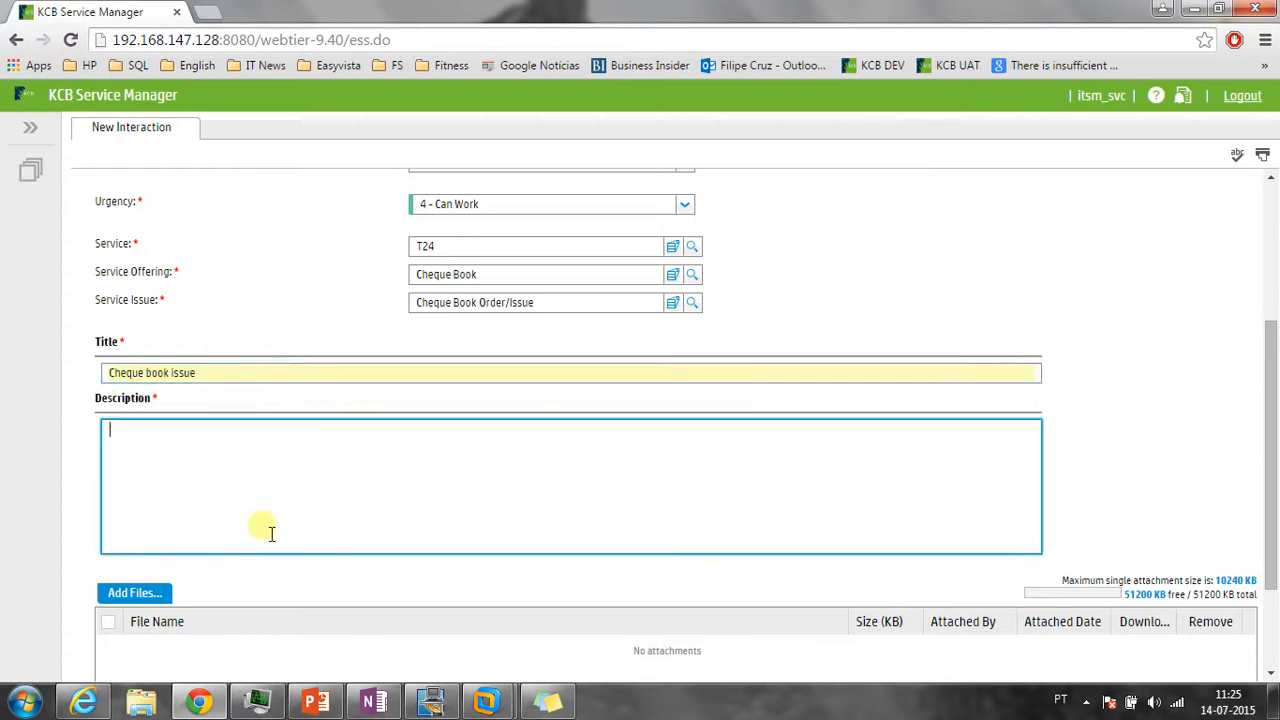
{"action": "type", "text": "There is a problem with the cheque book."}
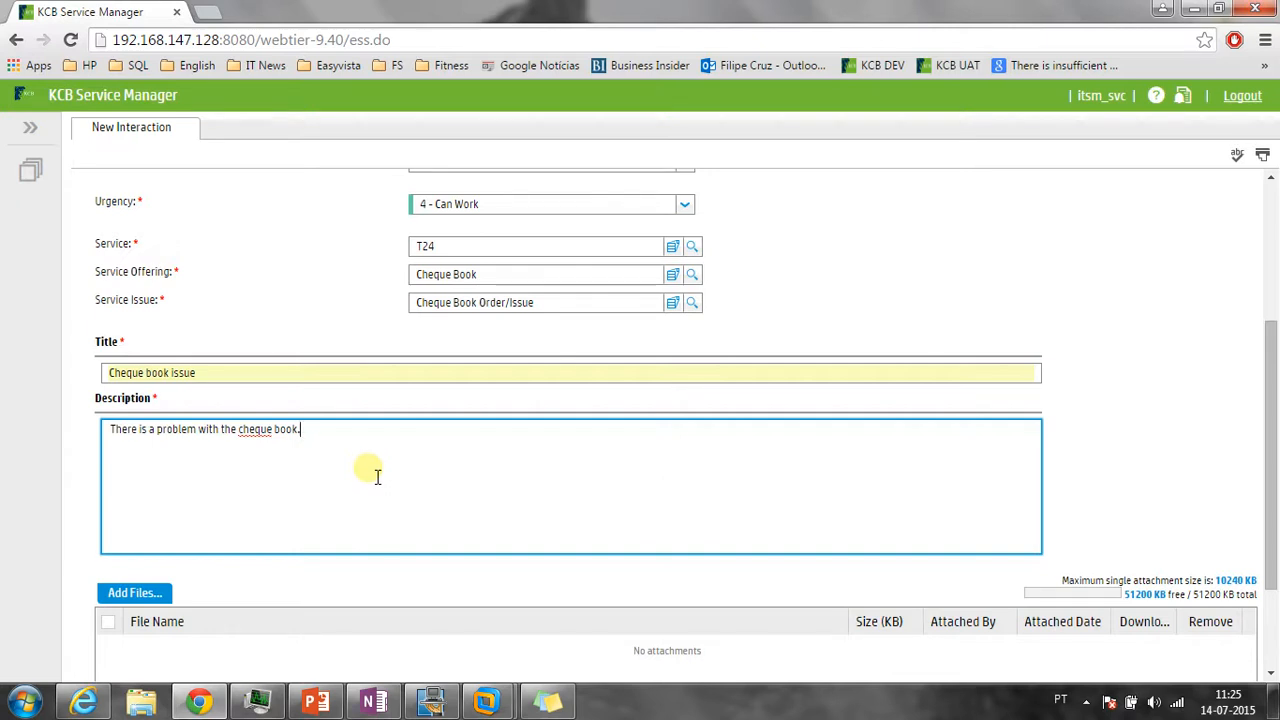
Try to attach the boarding ticket PDF from the Desktop's Documents folder, and remove its entry from the attachments
{"action": "scroll", "coordinate": [377, 477], "scroll_direction": "down", "scroll_amount": 3}
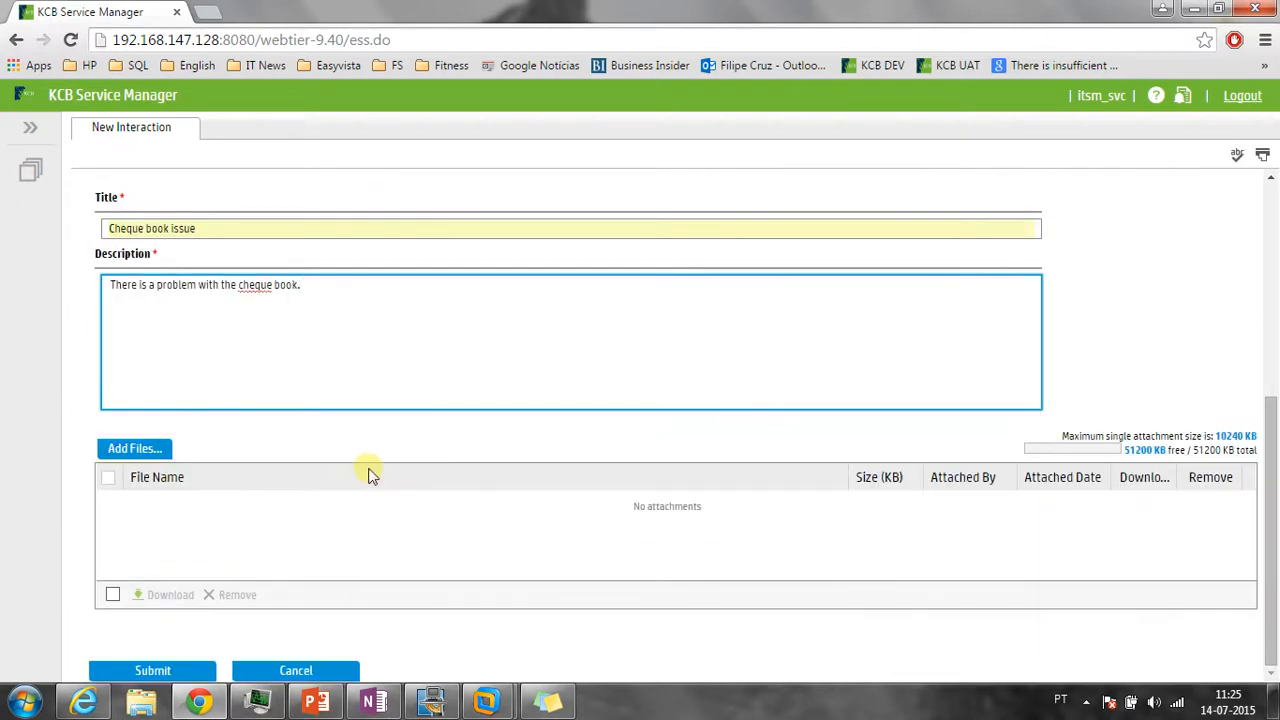
{"action": "left_click", "coordinate": [136, 450]}
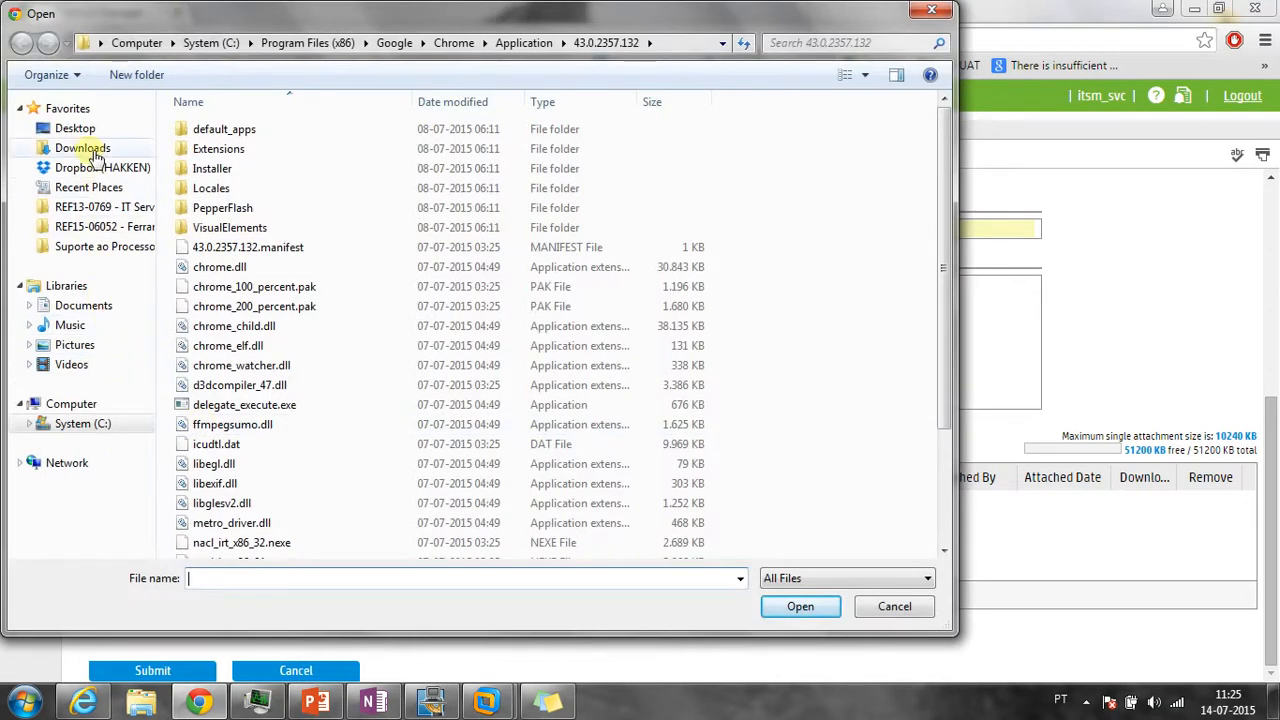
{"action": "left_click", "coordinate": [68, 128]}
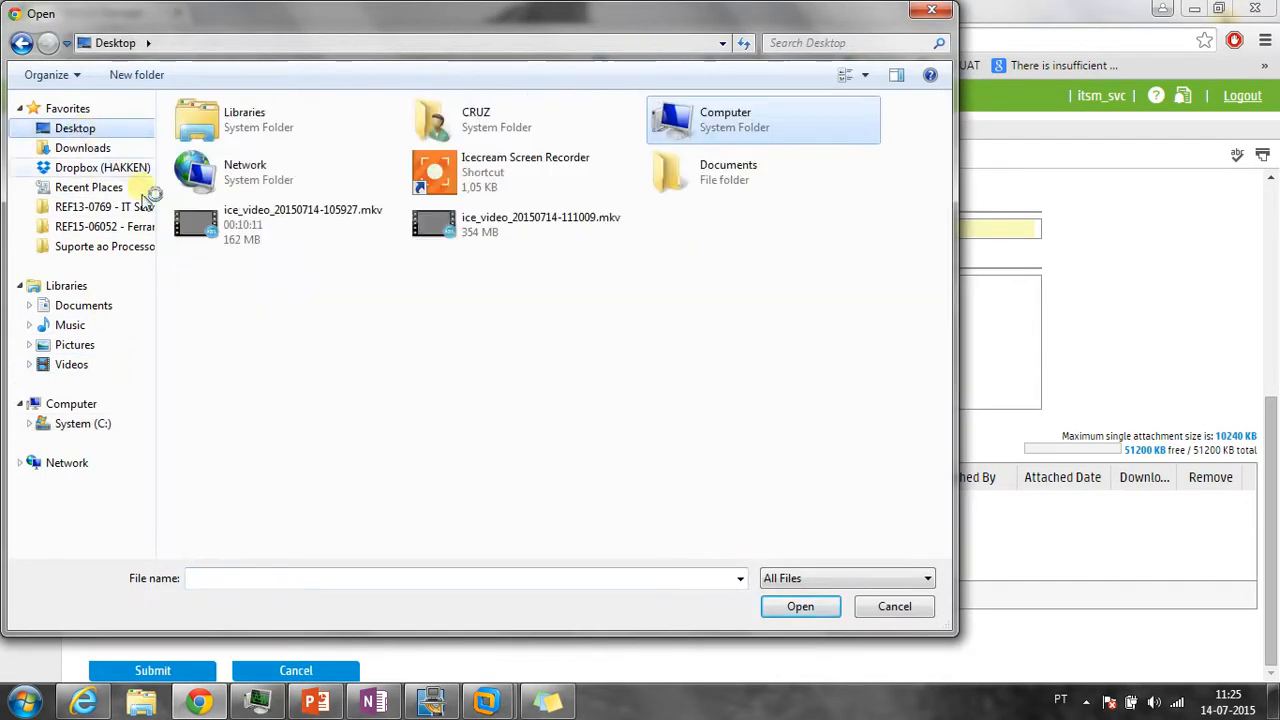
{"action": "left_click", "coordinate": [725, 180]}
{"action": "double_click", "coordinate": [725, 180]}
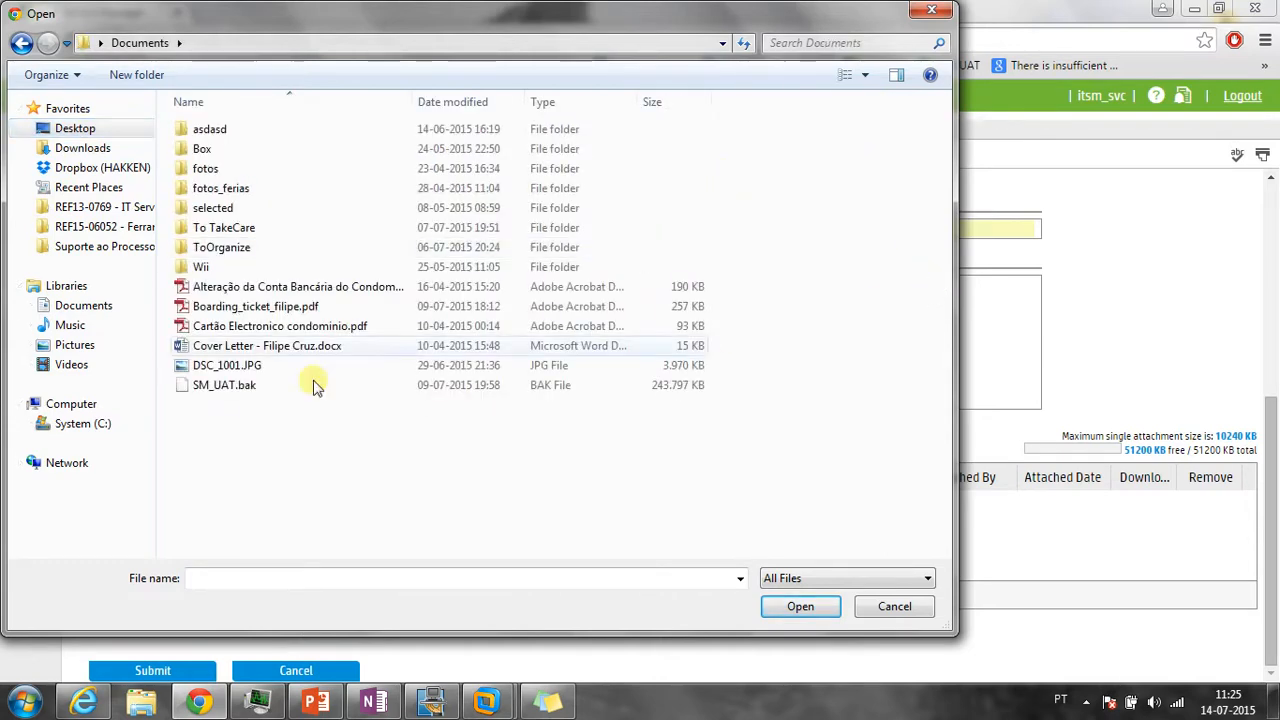
{"action": "double_click", "coordinate": [305, 313]}
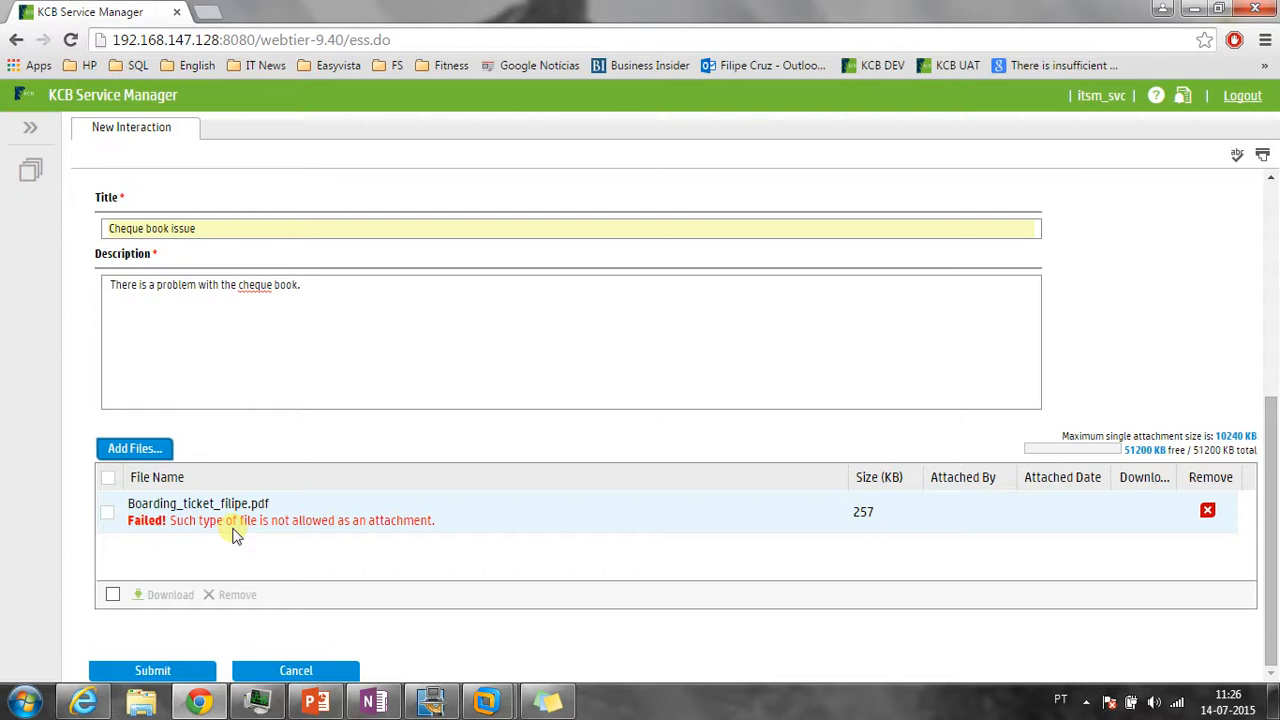
{"action": "left_click", "coordinate": [1208, 512]}
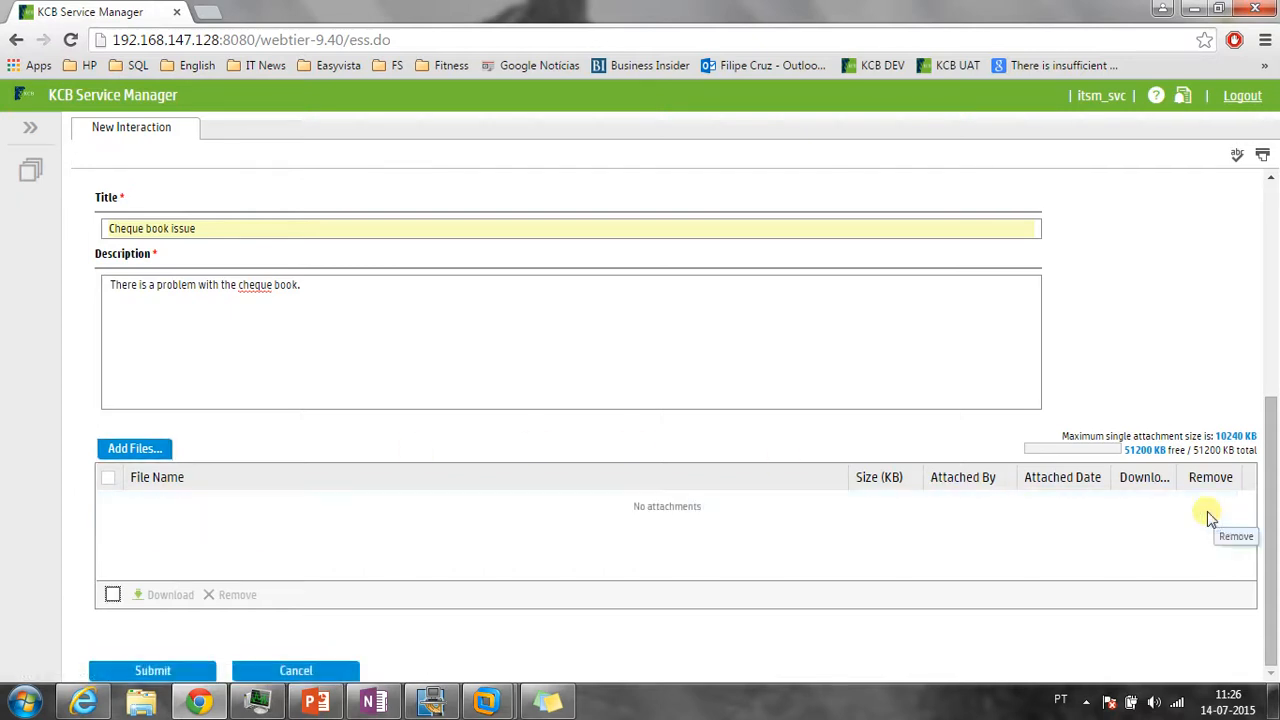
Attach the file unloadofunload.unl from the To TakeCare folder to the incident
{"action": "left_click", "coordinate": [132, 452]}
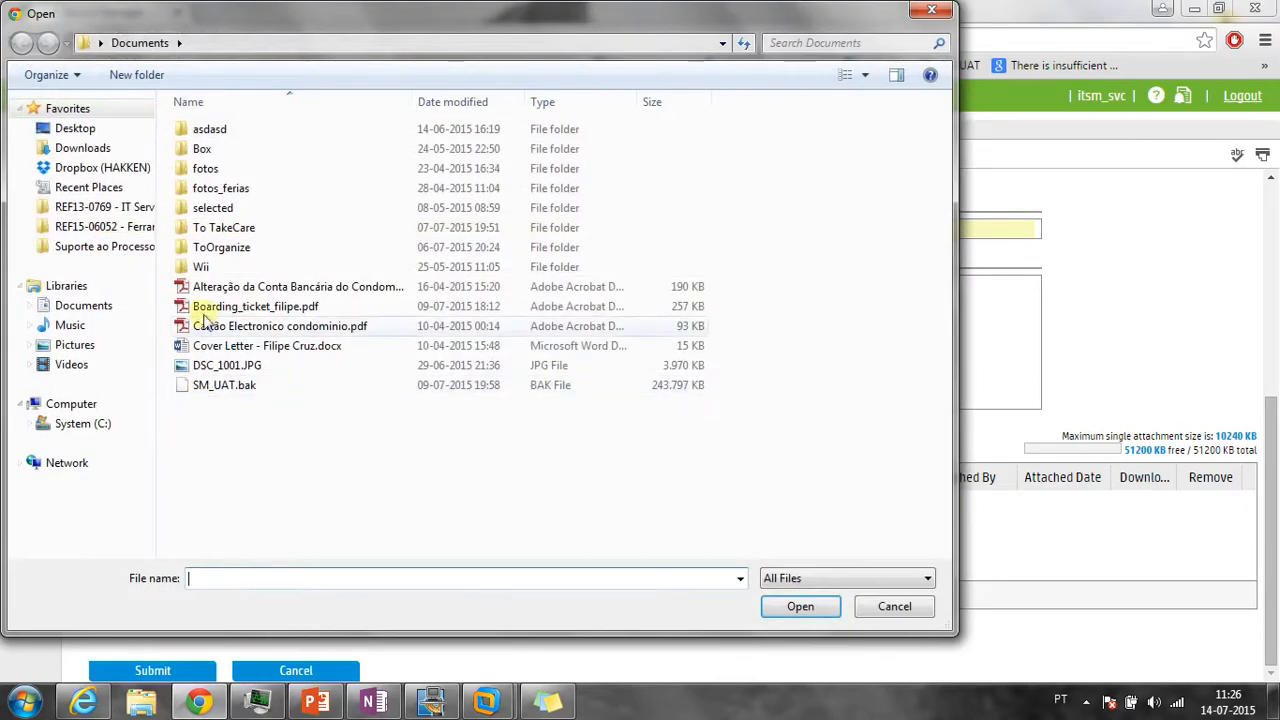
{"action": "double_click", "coordinate": [211, 228]}
{"action": "left_click", "coordinate": [212, 290]}
{"action": "double_click", "coordinate": [212, 288]}
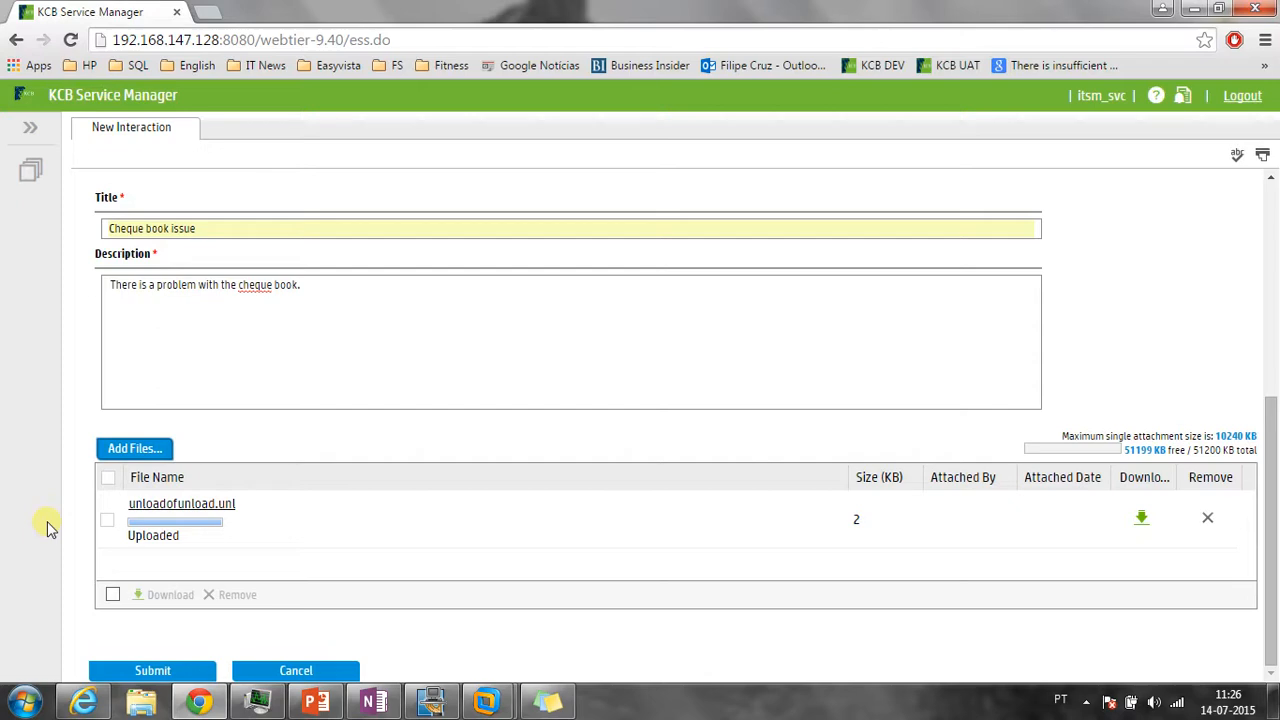
{"action": "scroll", "coordinate": [95, 565], "scroll_direction": "up", "scroll_amount": 3}
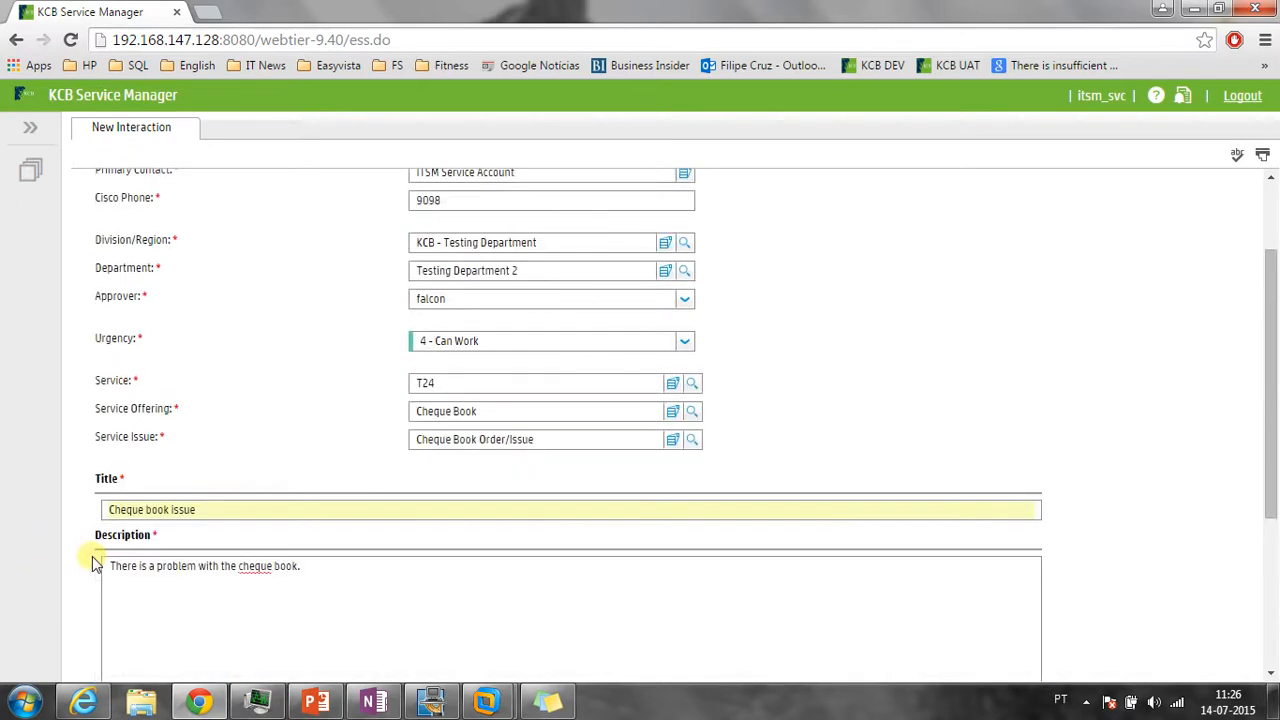
{"action": "scroll", "coordinate": [92, 565], "scroll_direction": "up", "scroll_amount": 1}
{"action": "scroll", "coordinate": [92, 565], "scroll_direction": "down", "scroll_amount": 4}
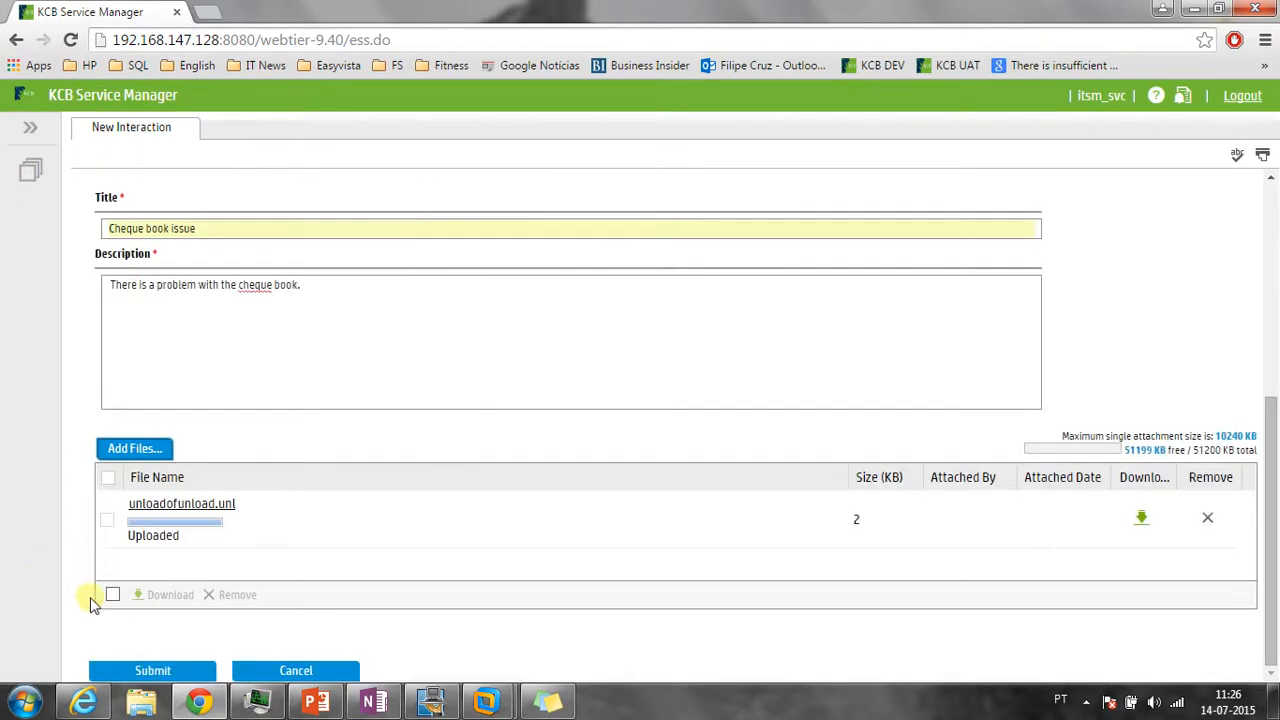
Submit the incident, dismiss the notification and check the new interaction's entry in the message log
{"action": "left_click", "coordinate": [127, 673]}
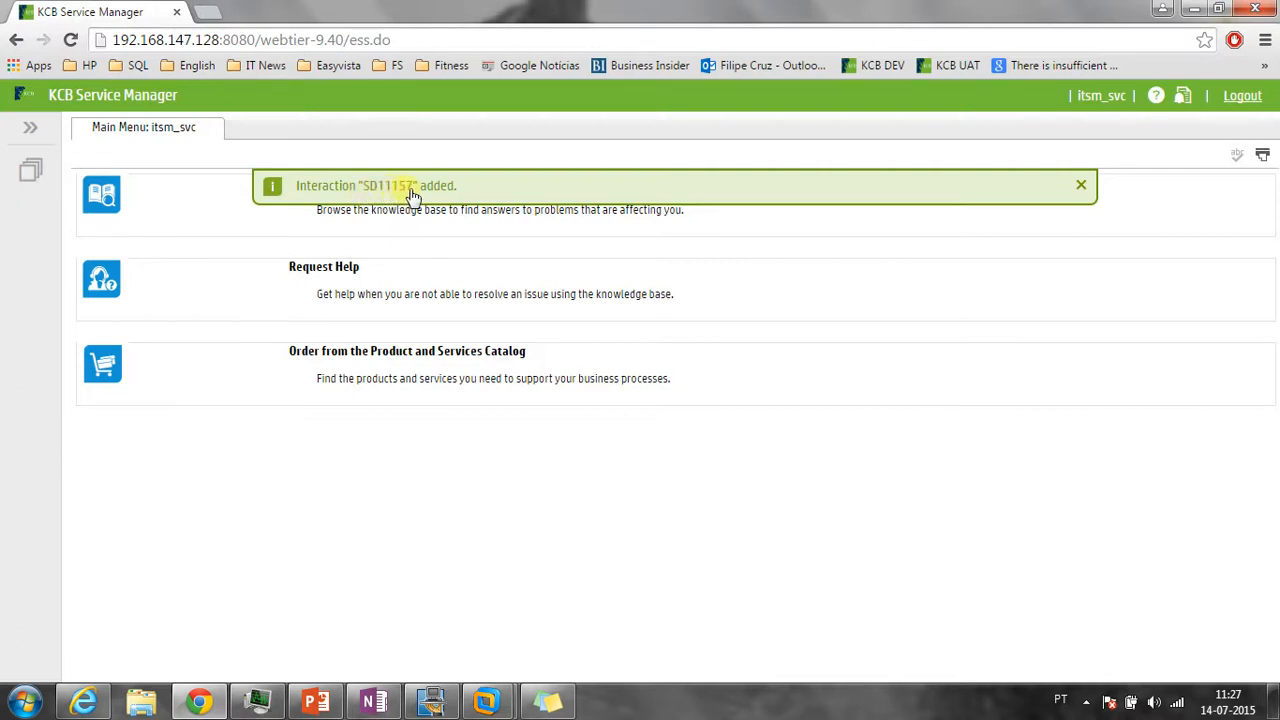
{"action": "left_click", "coordinate": [1081, 187]}
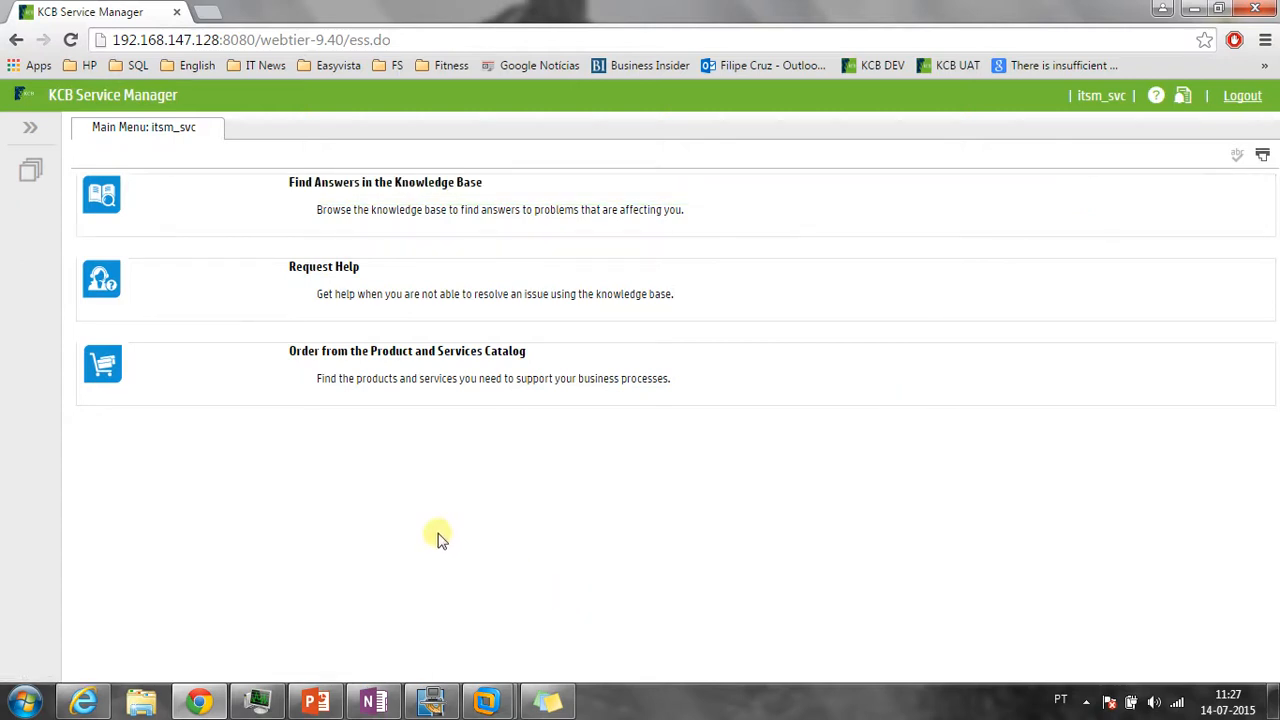
{"action": "left_click", "coordinate": [1186, 97]}
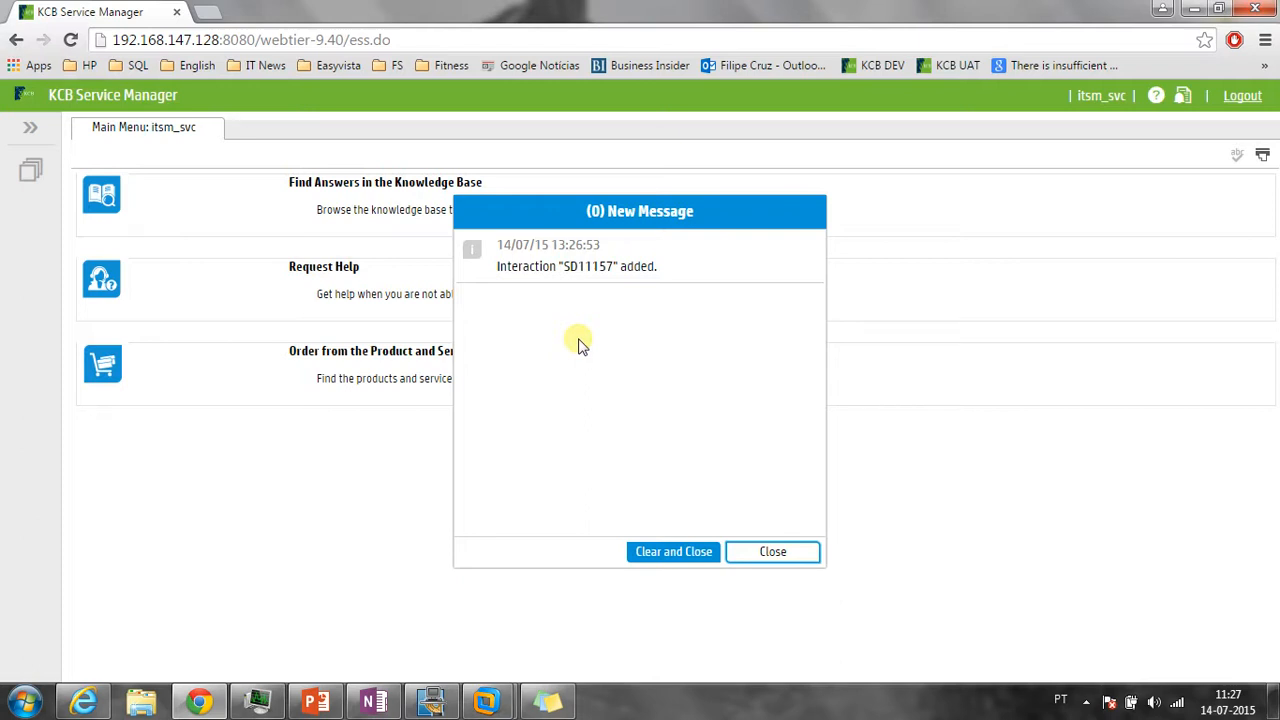
{"action": "left_click", "coordinate": [778, 553]}
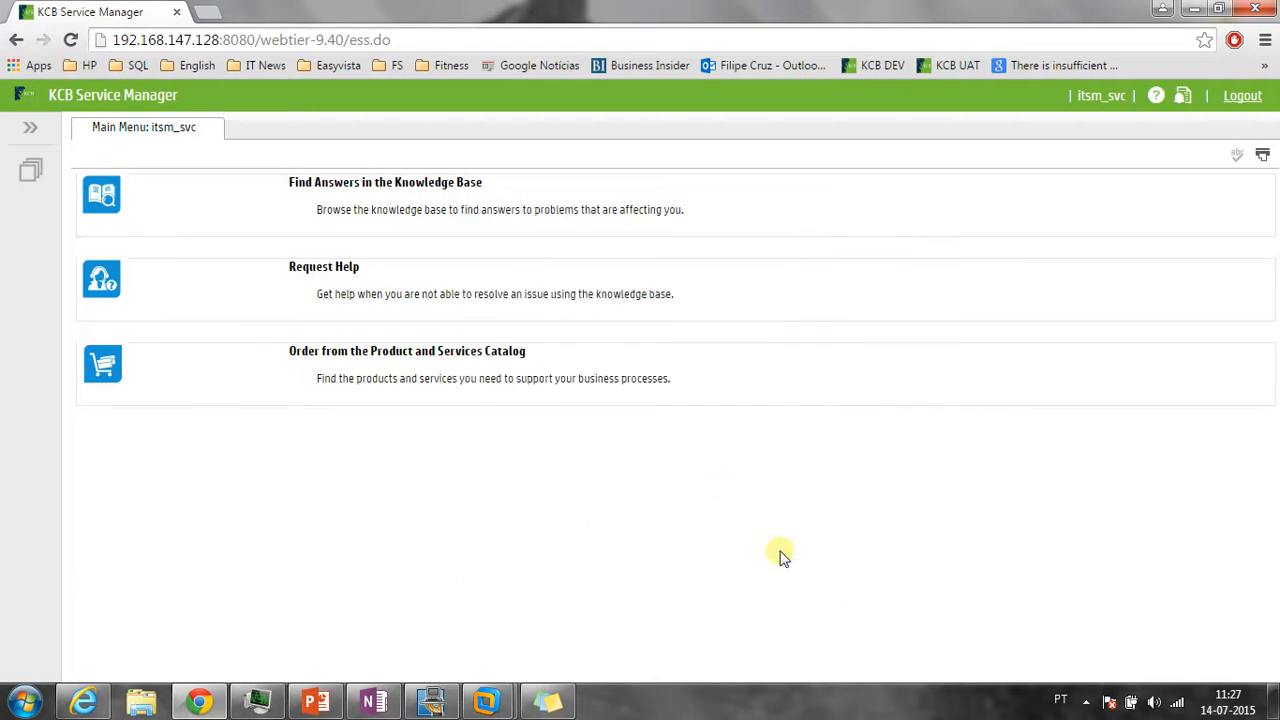
Open the Cheque book issue interaction from the list of open incidents
{"action": "left_click", "coordinate": [31, 131]}
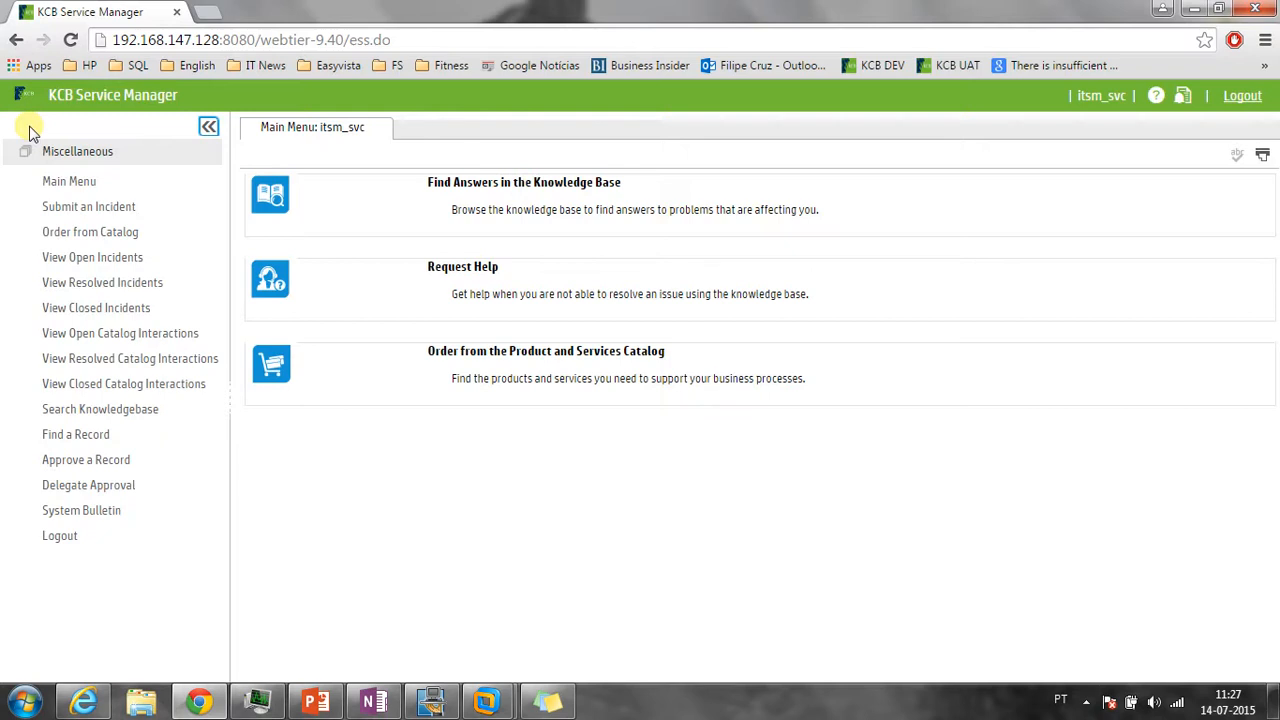
{"action": "left_click", "coordinate": [103, 262]}
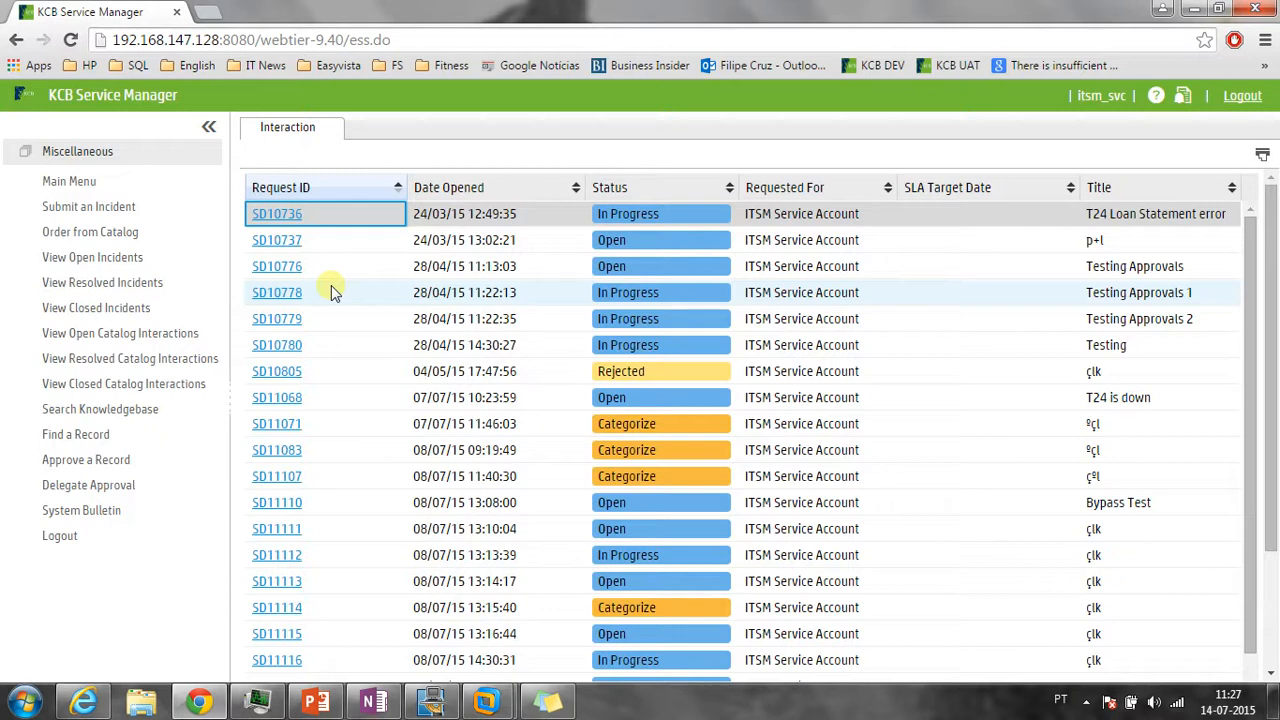
{"action": "scroll", "coordinate": [335, 290], "scroll_direction": "down", "scroll_amount": 5}
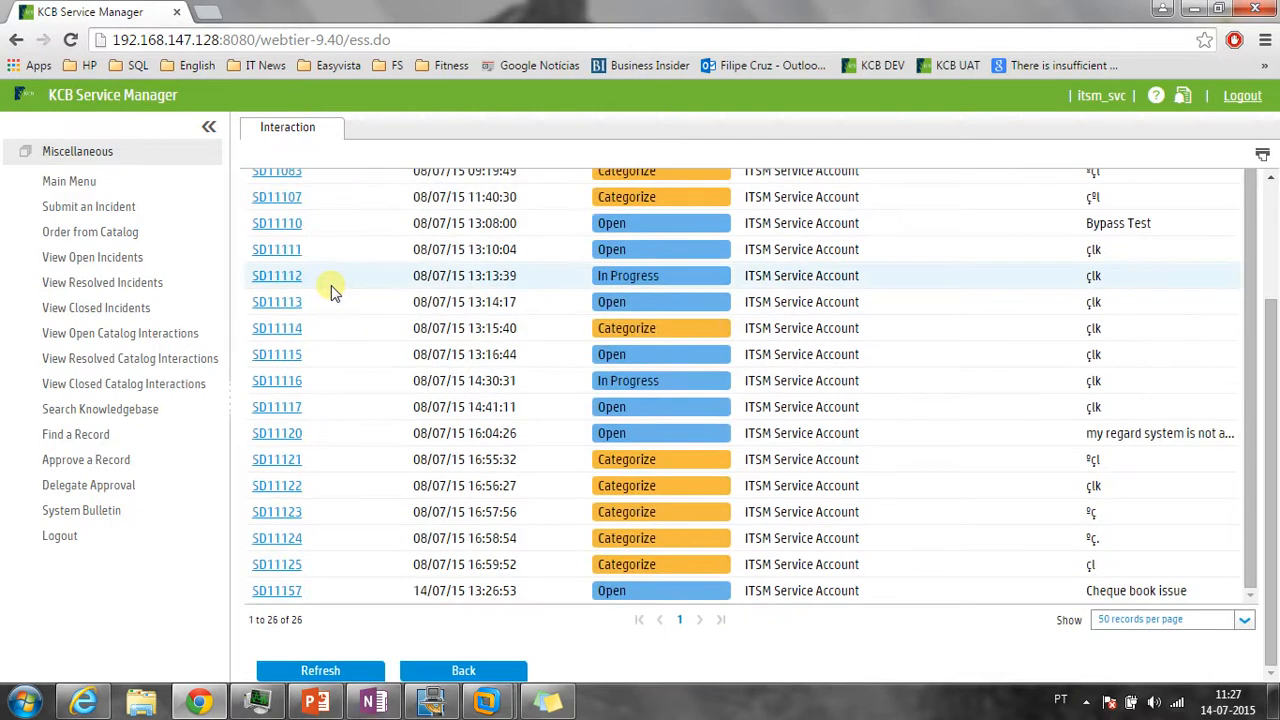
{"action": "left_click", "coordinate": [277, 591]}
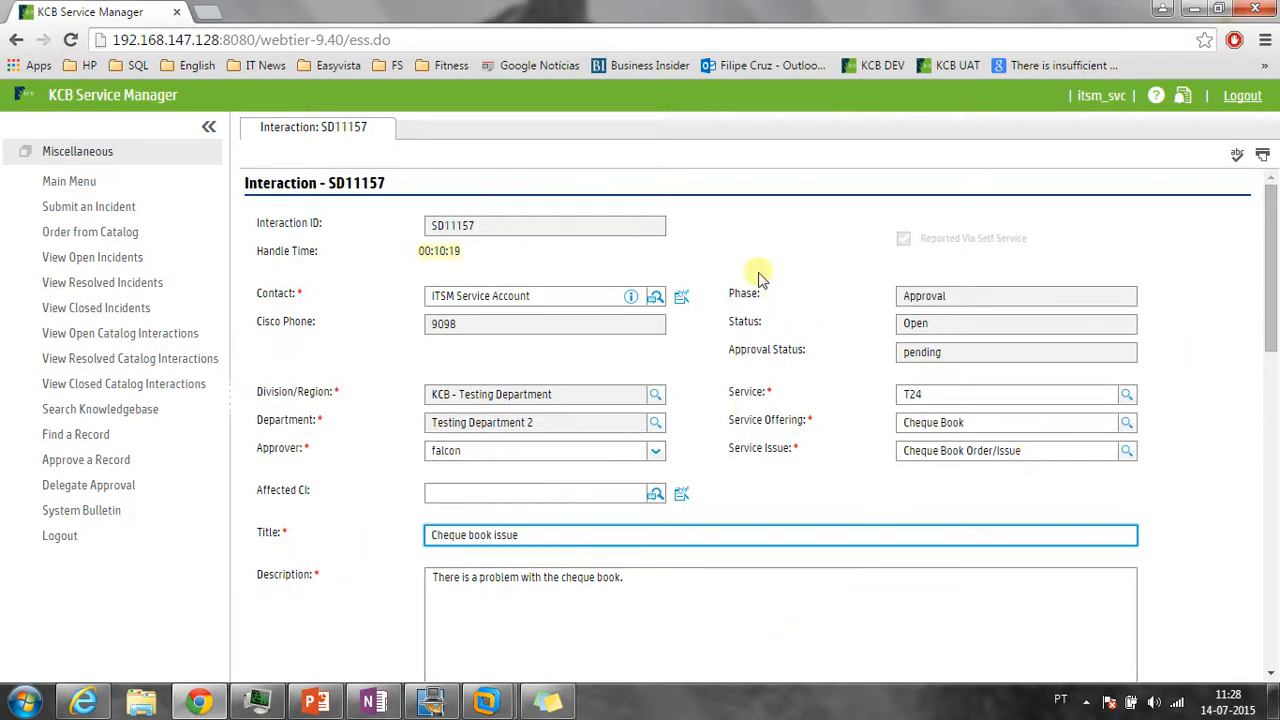
Check the interaction's phase and view its workflow diagram
{"action": "left_click", "coordinate": [957, 303]}
{"action": "left_click_drag", "start_coordinate": [957, 303], "coordinate": [873, 301]}
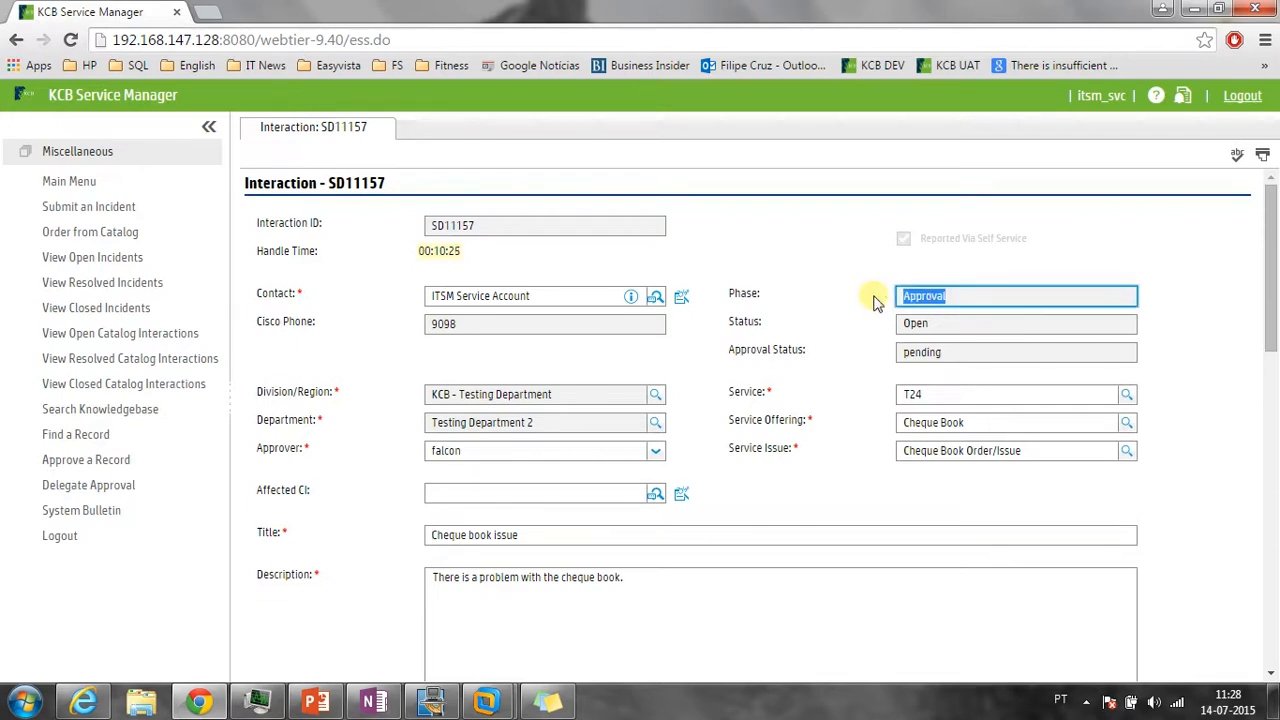
{"action": "scroll", "coordinate": [873, 301], "scroll_direction": "down", "scroll_amount": 5}
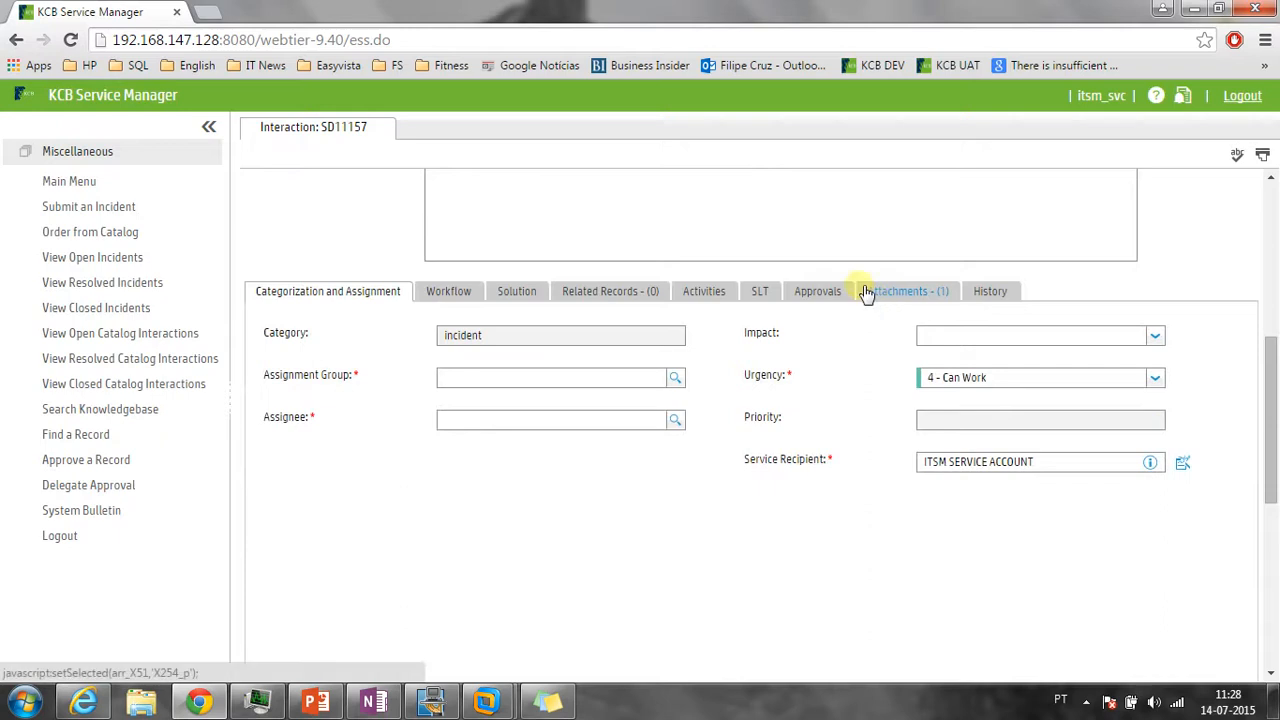
{"action": "left_click", "coordinate": [435, 298]}
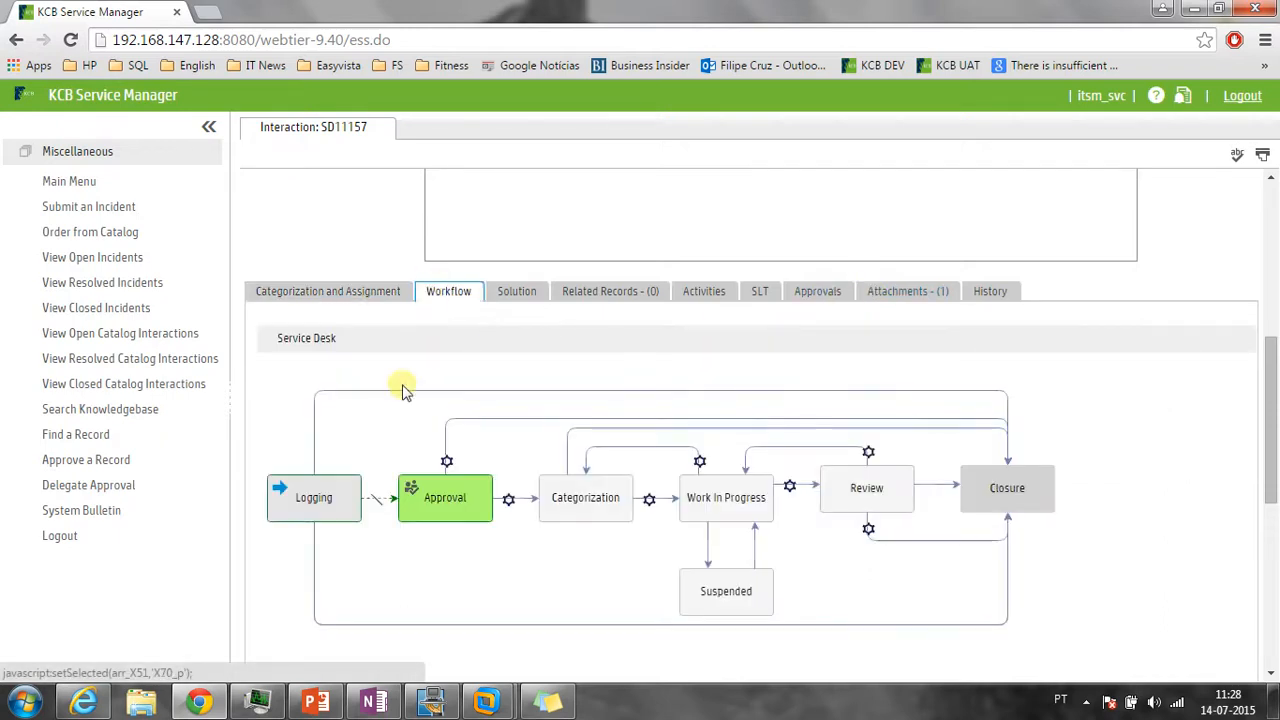
{"action": "scroll", "coordinate": [307, 387], "scroll_direction": "down", "scroll_amount": 1}
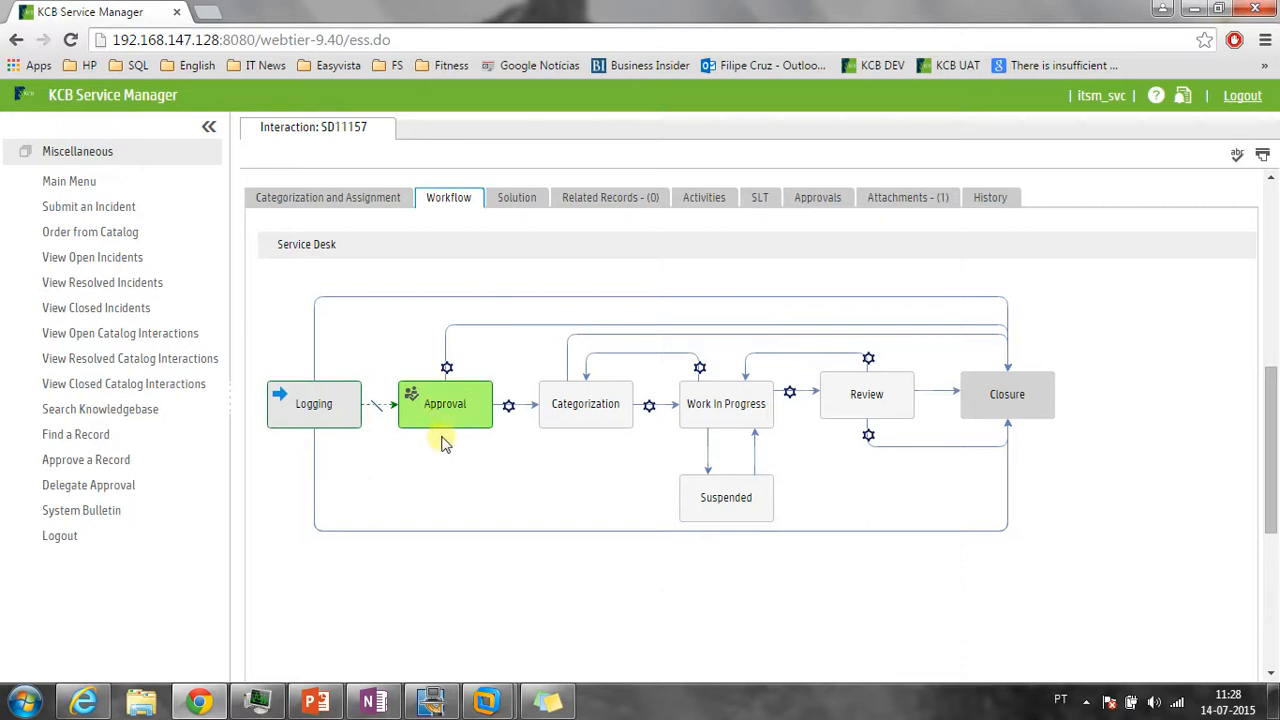
{"action": "scroll", "coordinate": [436, 437], "scroll_direction": "up", "scroll_amount": 1}
Check which approver is assigned to the Cheque book issue interaction
{"action": "scroll", "coordinate": [436, 437], "scroll_direction": "up", "scroll_amount": 5}
{"action": "double_click", "coordinate": [449, 450]}
{"action": "left_click", "coordinate": [413, 470]}
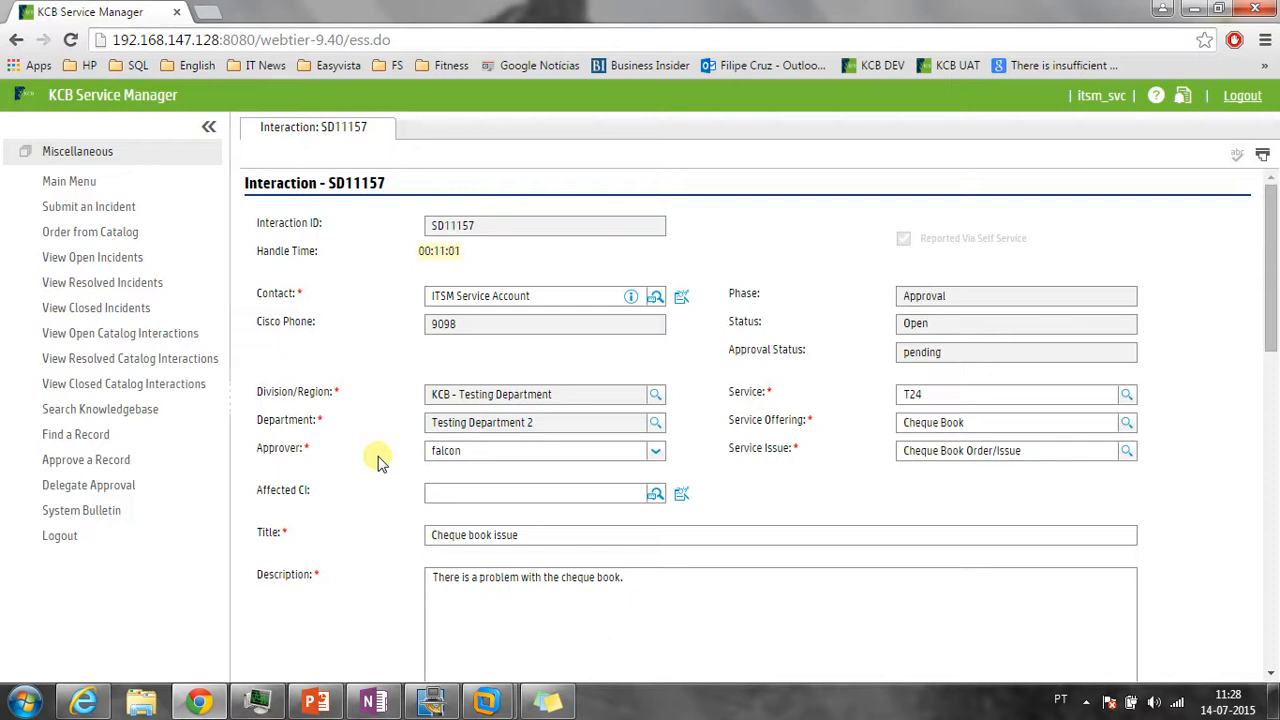
{"action": "left_click_drag", "start_coordinate": [471, 450], "coordinate": [406, 453]}
{"action": "left_click", "coordinate": [406, 453]}
Log out and log in again with the approver's username and password, declining to save the password in the browser
{"action": "left_click", "coordinate": [1242, 95]}
{"action": "left_click", "coordinate": [678, 158]}
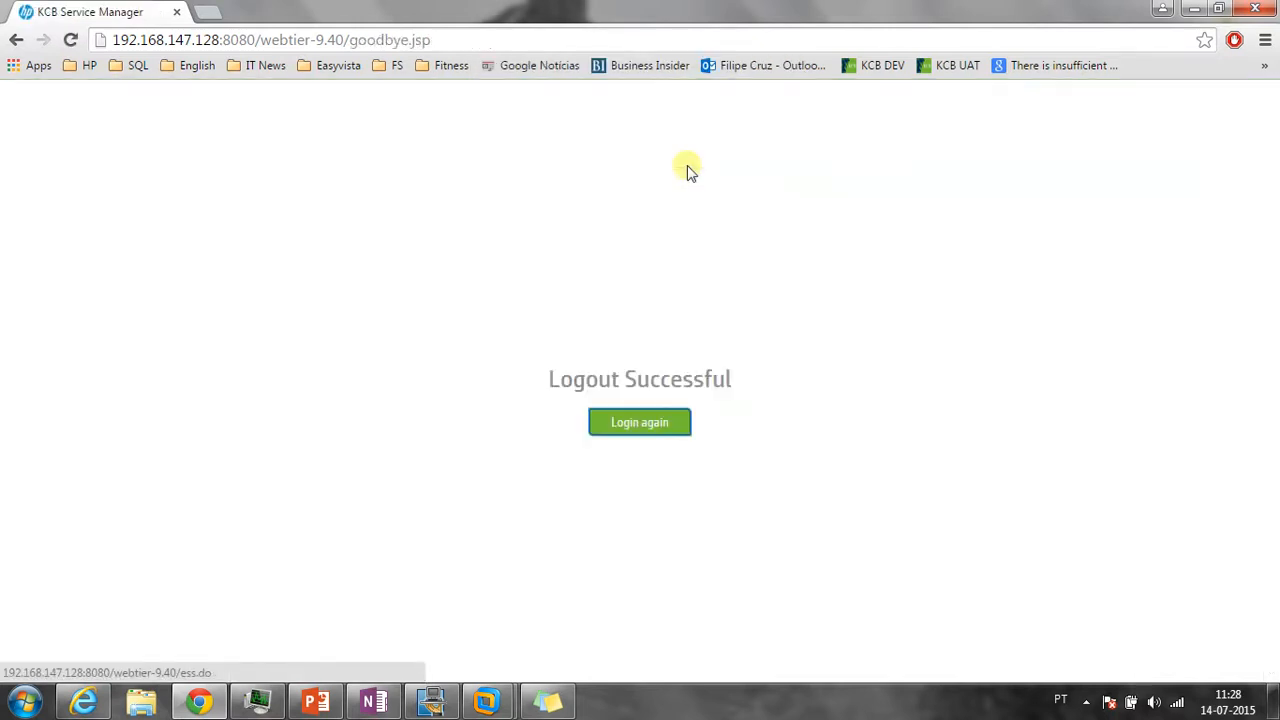
{"action": "left_click", "coordinate": [643, 429]}
{"action": "key", "text": "ctrl+a"}
{"action": "type", "text": "falcon"}
{"action": "key", "text": "Tab"}
{"action": "type", "text": "••••••••"}
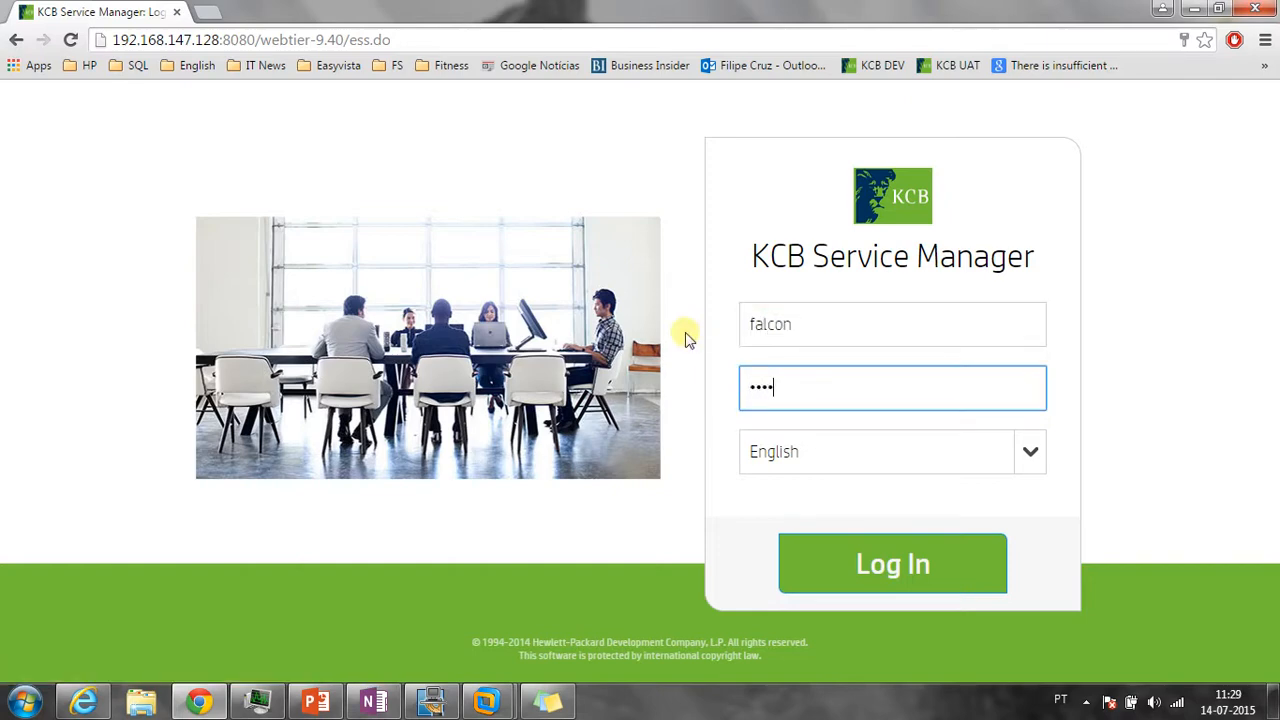
{"action": "type", "text": "•••"}
{"action": "key", "text": "Return"}
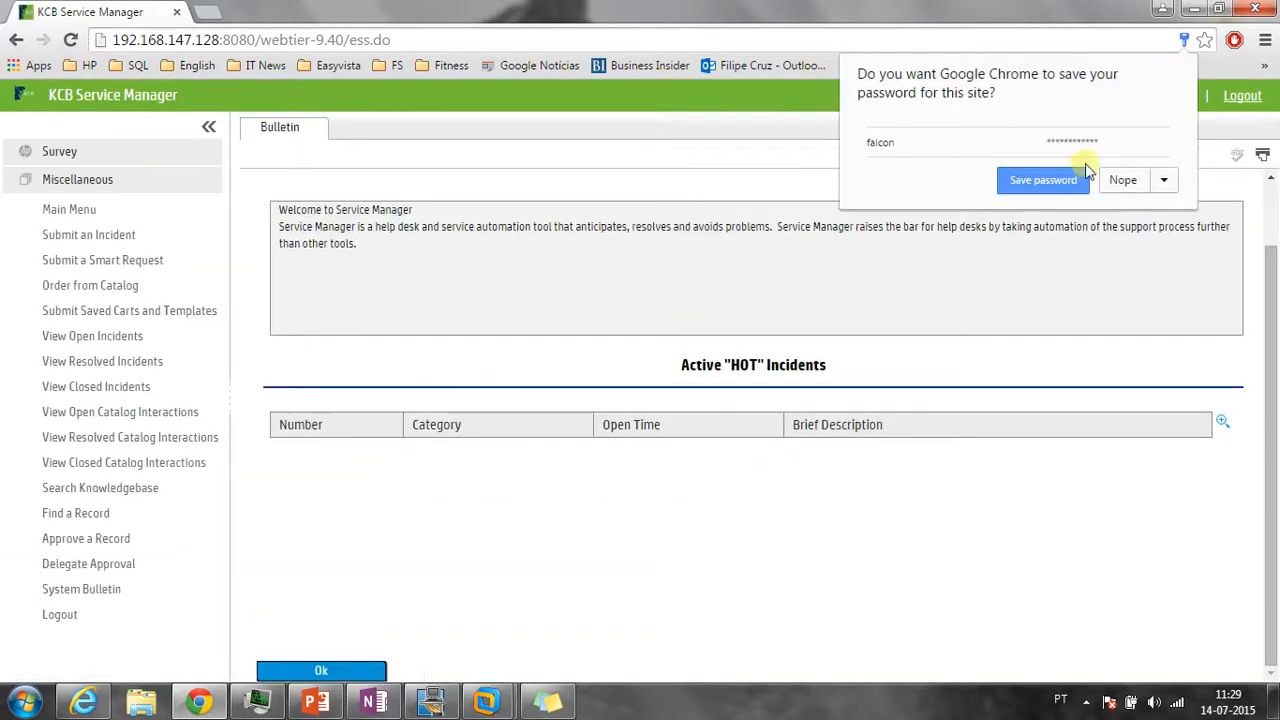
{"action": "left_click", "coordinate": [1118, 182]}
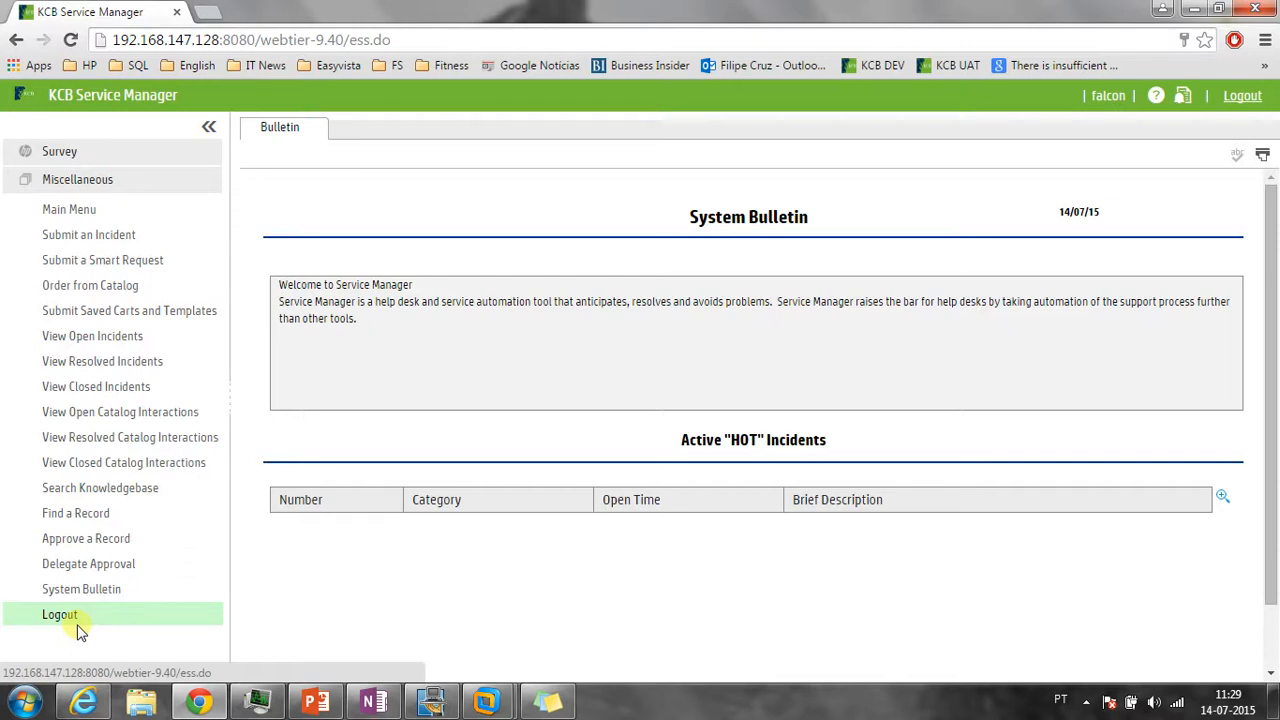
Open the approval inbox, collapse the navigation menu and check how many approvals are pending
{"action": "left_click", "coordinate": [74, 541]}
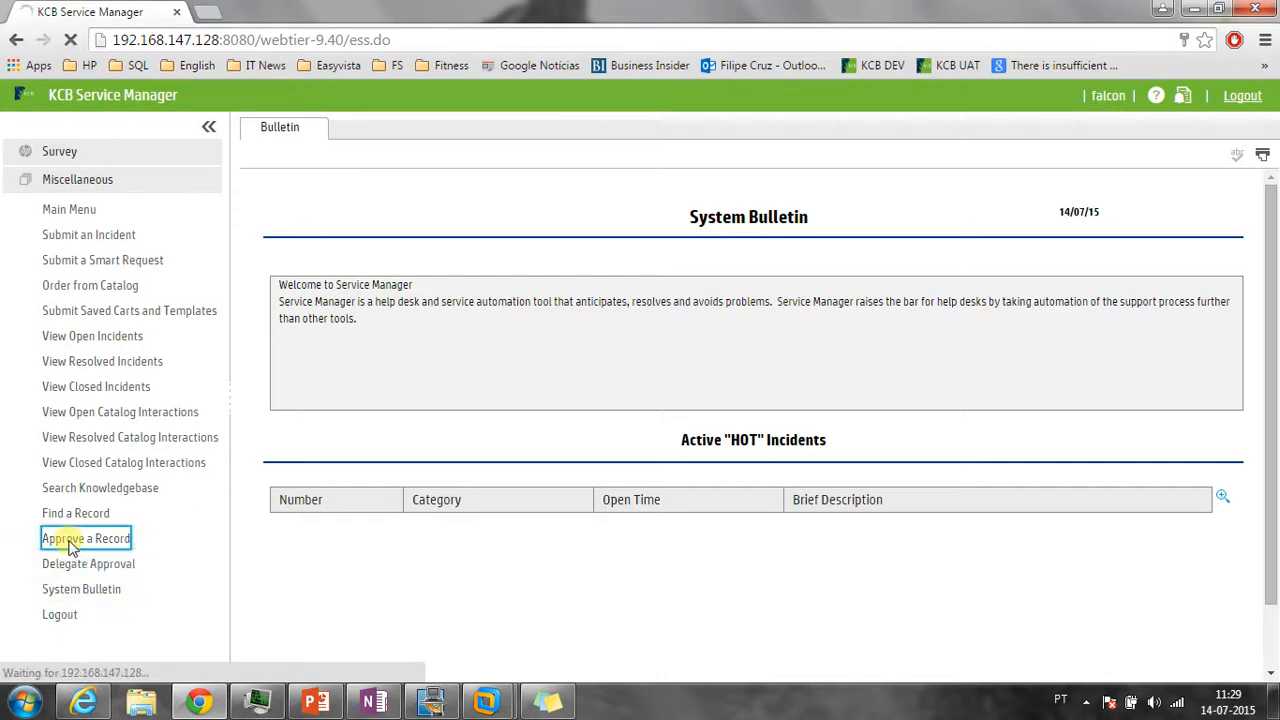
{"action": "left_click", "coordinate": [209, 133]}
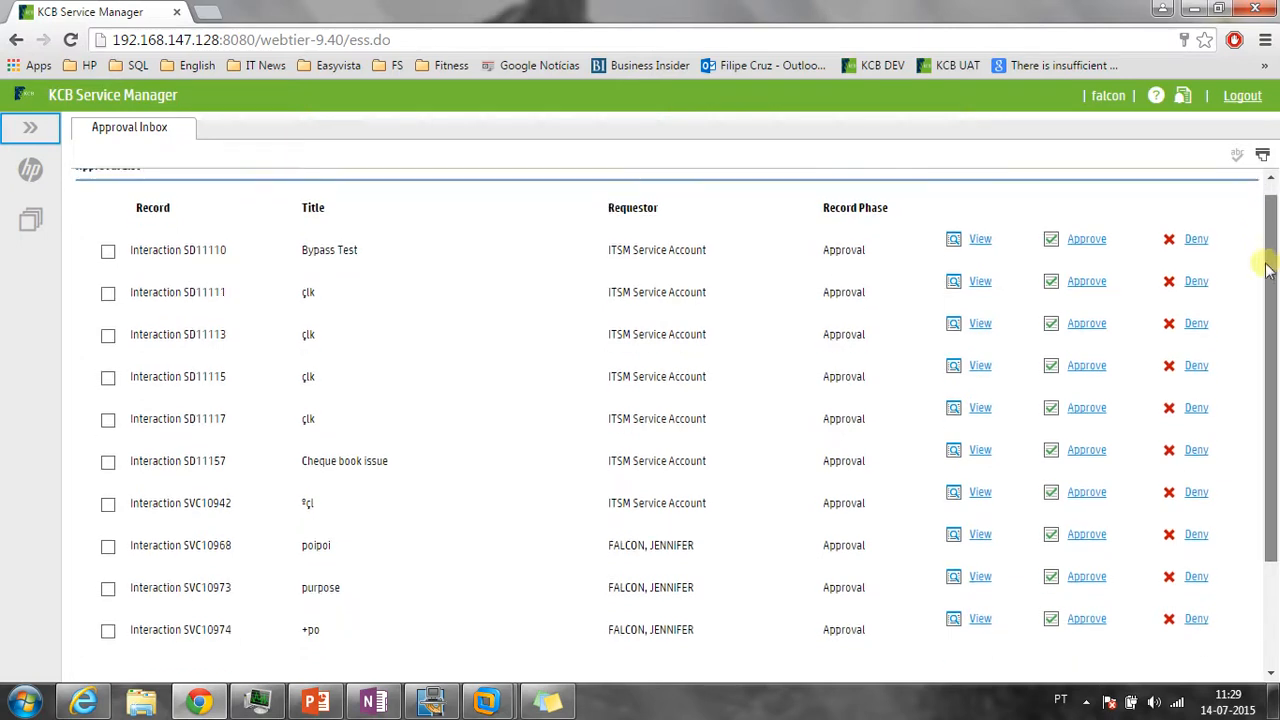
{"action": "left_click_drag", "start_coordinate": [1273, 247], "coordinate": [1259, 301]}
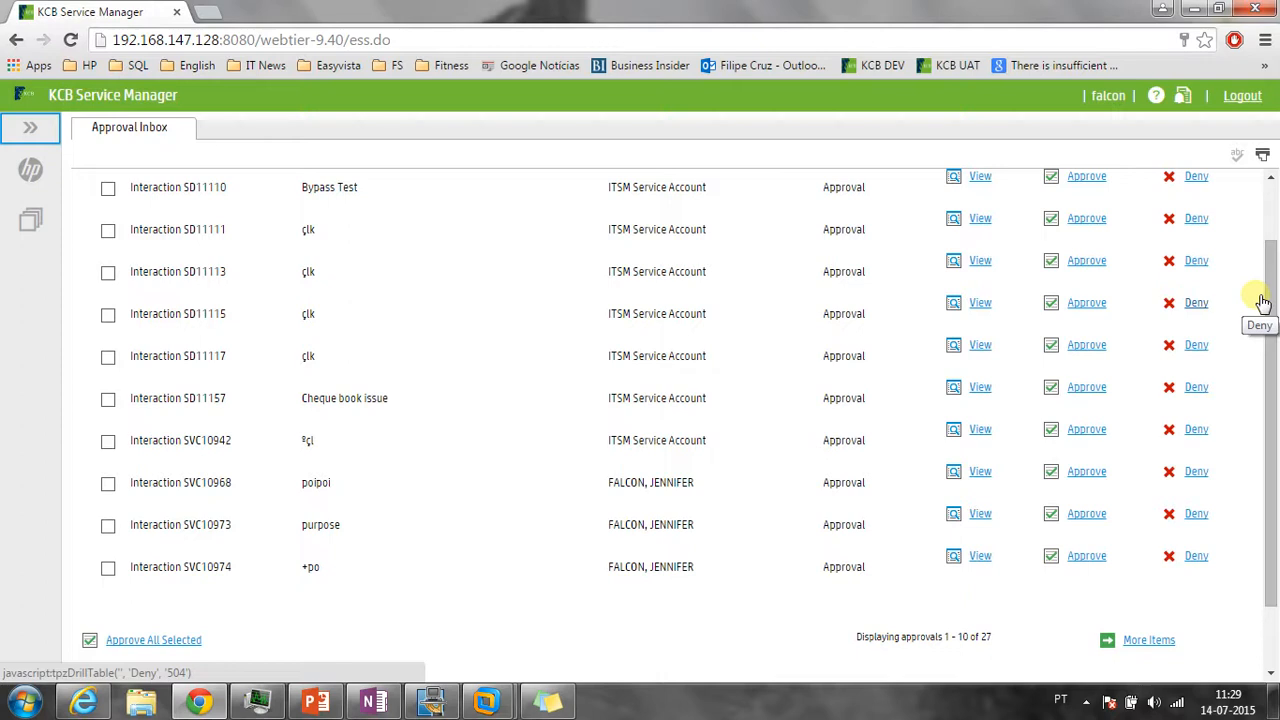
{"action": "double_click", "coordinate": [986, 637]}
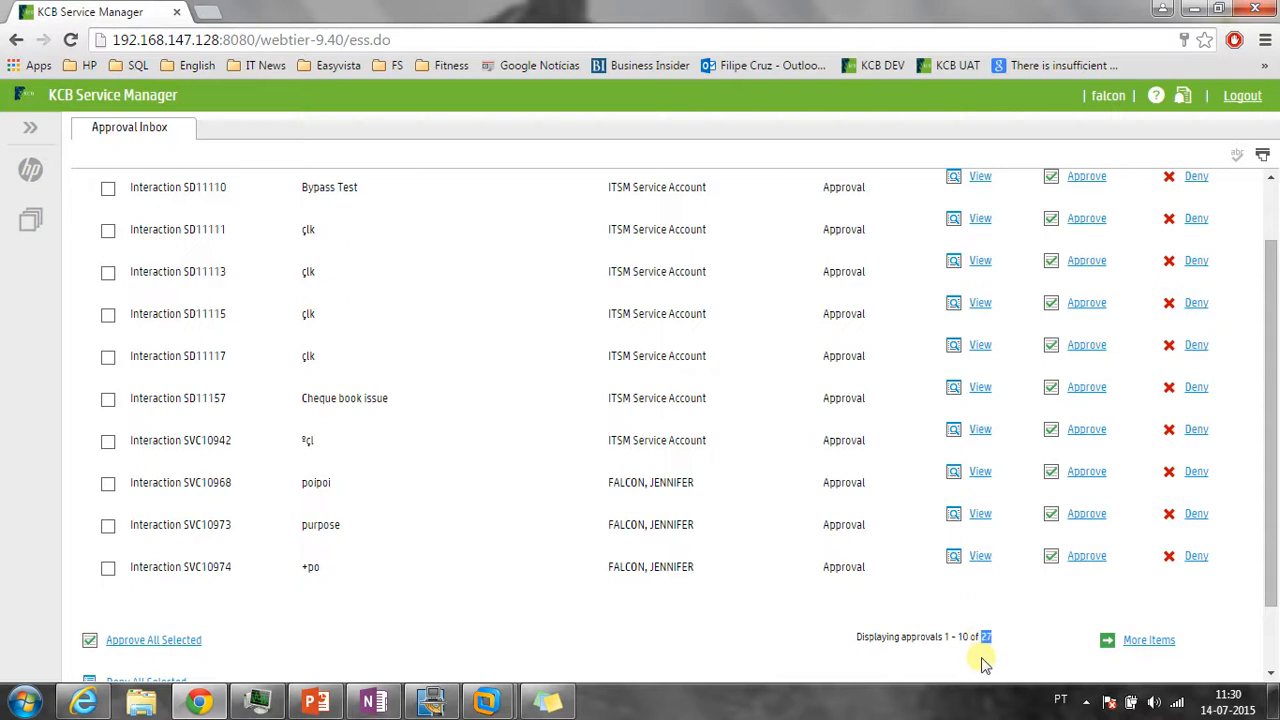
{"action": "scroll", "coordinate": [985, 663], "scroll_direction": "up", "scroll_amount": 1}
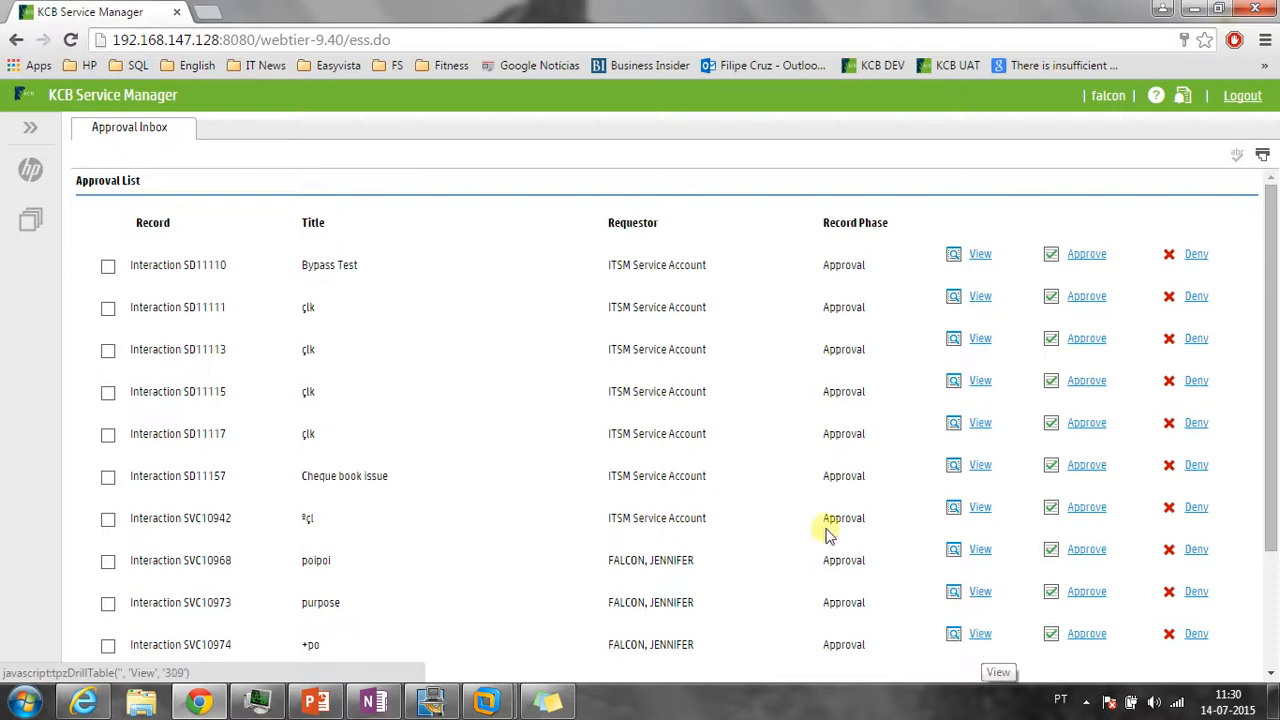
Locate the Cheque book issue interaction in the approval list by its record number and title
{"action": "left_click_drag", "start_coordinate": [228, 489], "coordinate": [185, 485]}
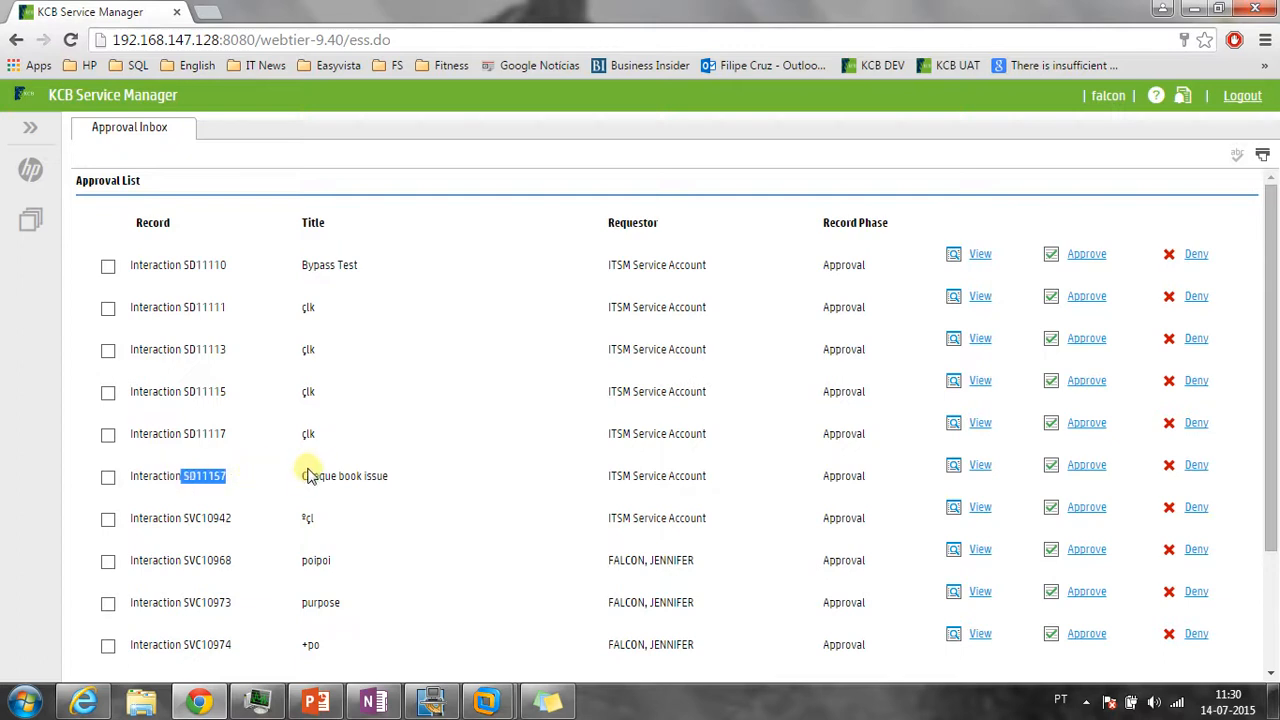
{"action": "left_click_drag", "start_coordinate": [298, 481], "coordinate": [347, 483]}
{"action": "left_click", "coordinate": [383, 489]}
{"action": "left_click", "coordinate": [350, 482]}
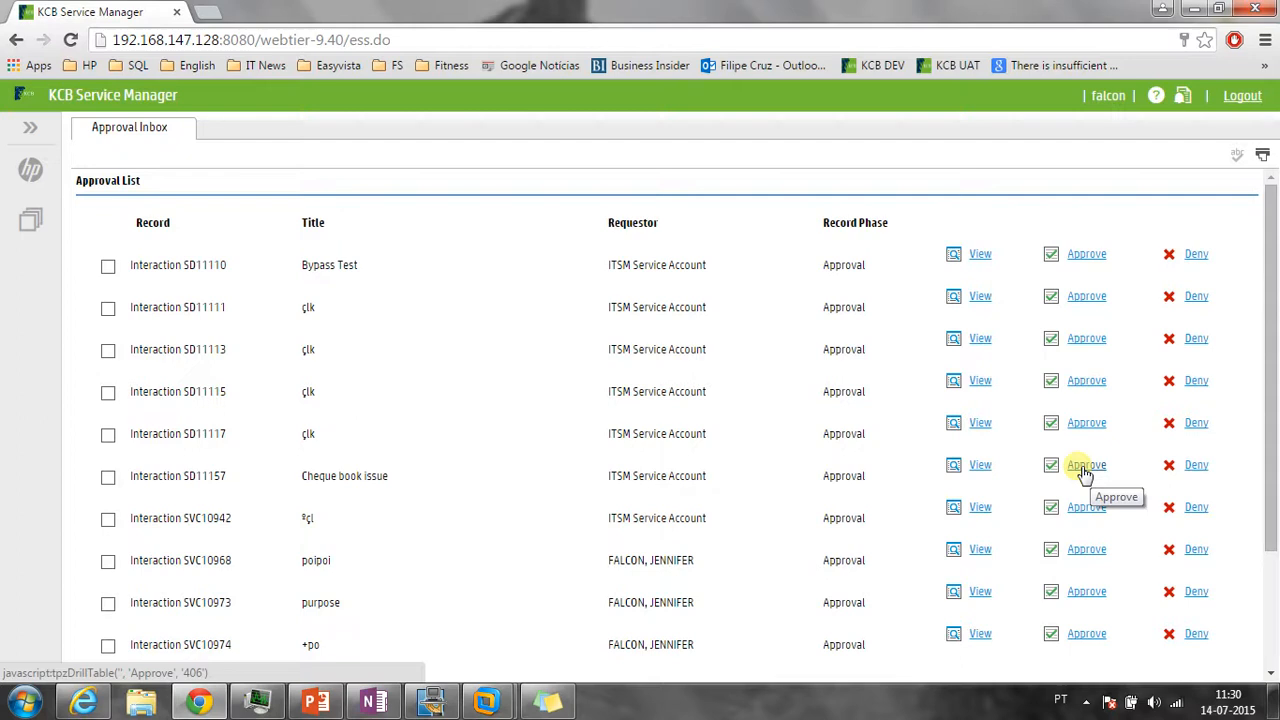
View the denial form of the Cheque book issue interaction with its reject reasons and comments field, and cancel the denial
{"action": "left_click", "coordinate": [1197, 466]}
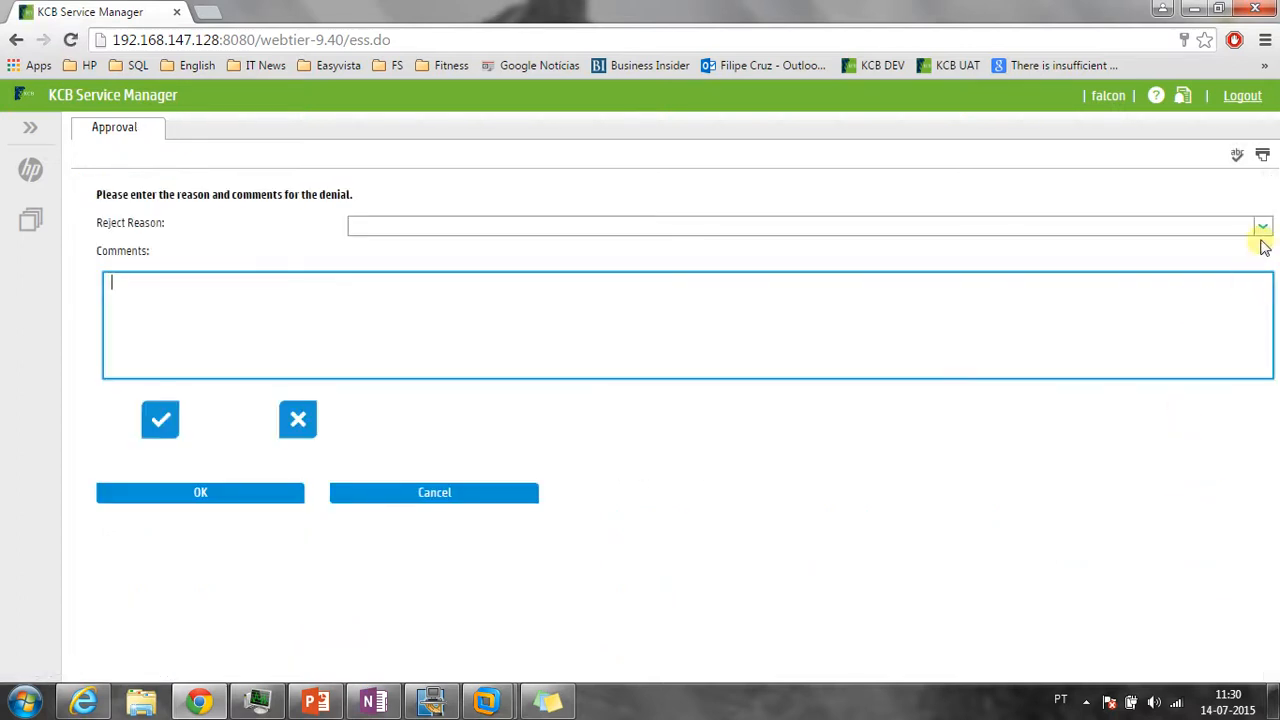
{"action": "left_click", "coordinate": [1263, 228]}
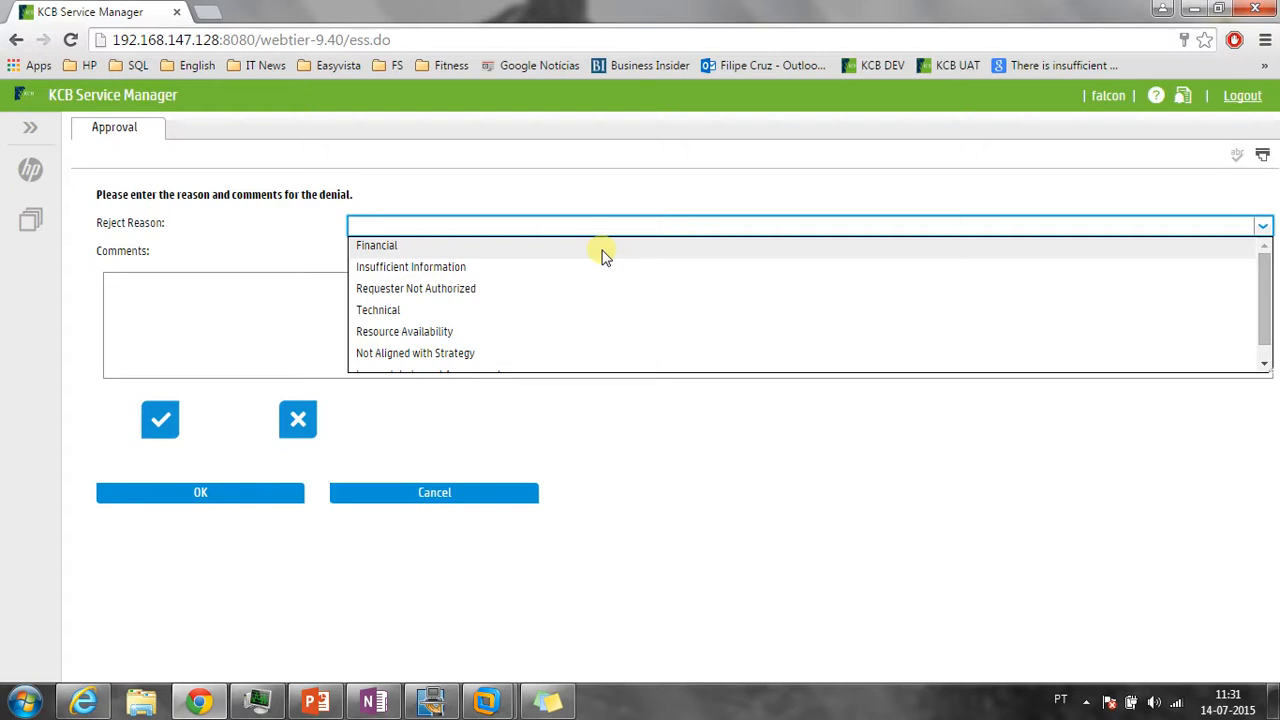
{"action": "left_click", "coordinate": [263, 362]}
{"action": "left_click", "coordinate": [136, 304]}
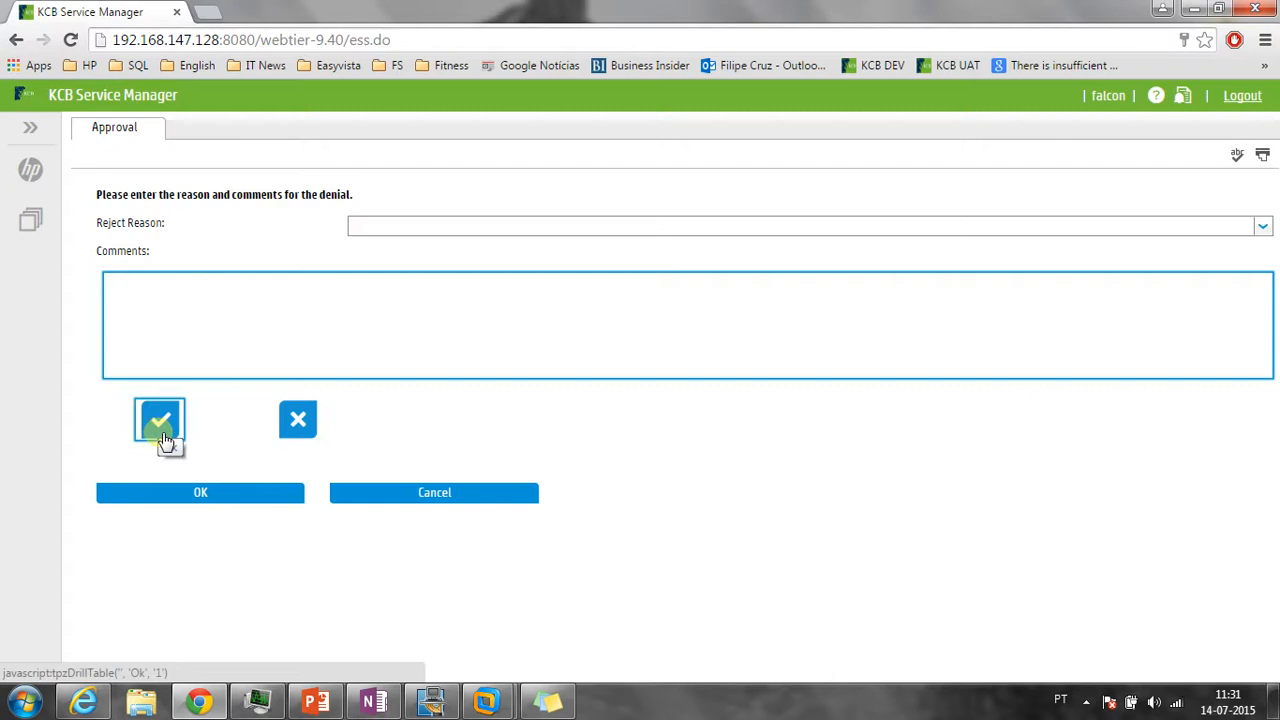
{"action": "left_click", "coordinate": [445, 497]}
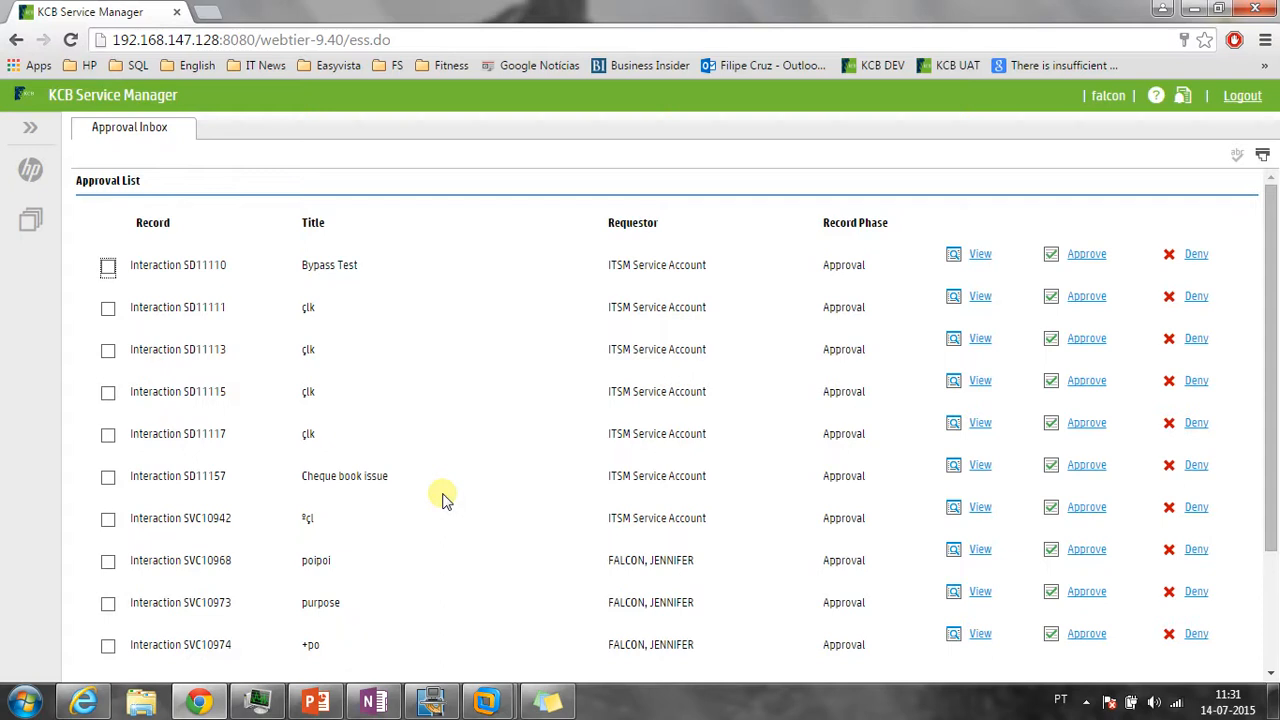
Open the Cheque book issue interaction from the approval list and review its details and description
{"action": "left_click", "coordinate": [981, 466]}
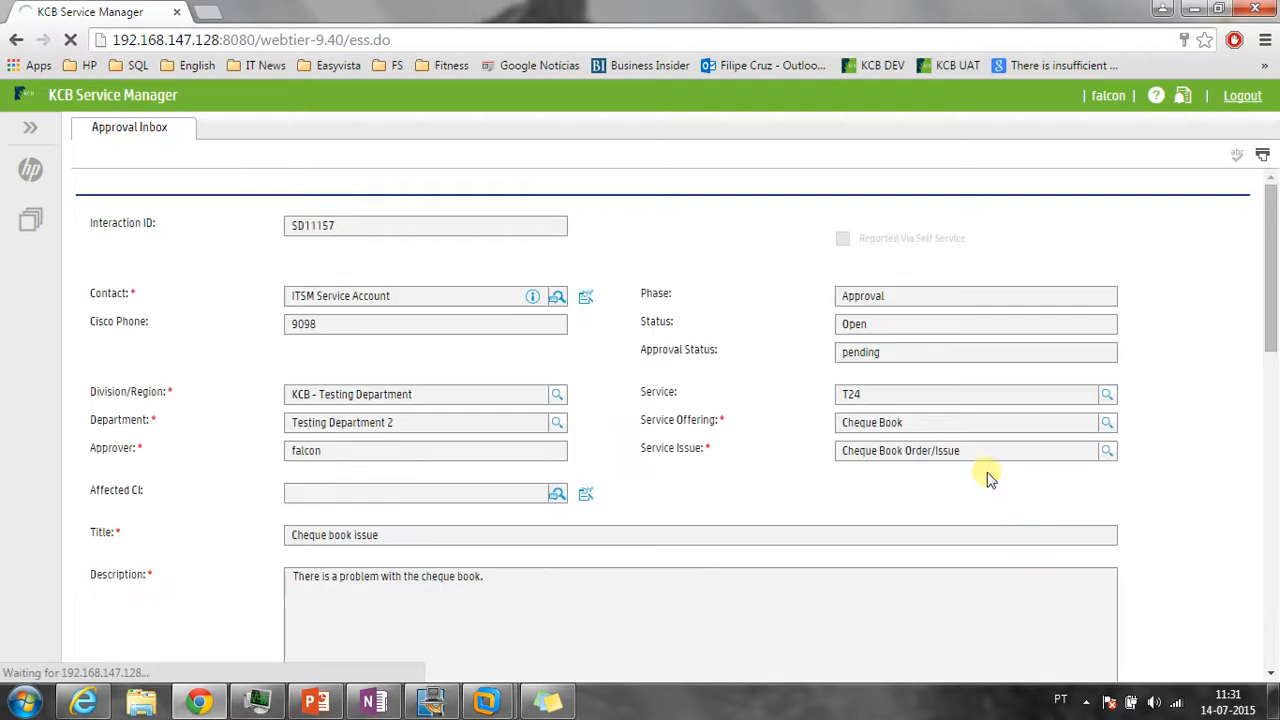
{"action": "scroll", "coordinate": [771, 514], "scroll_direction": "down", "scroll_amount": 3}
{"action": "scroll", "coordinate": [774, 508], "scroll_direction": "up", "scroll_amount": 3}
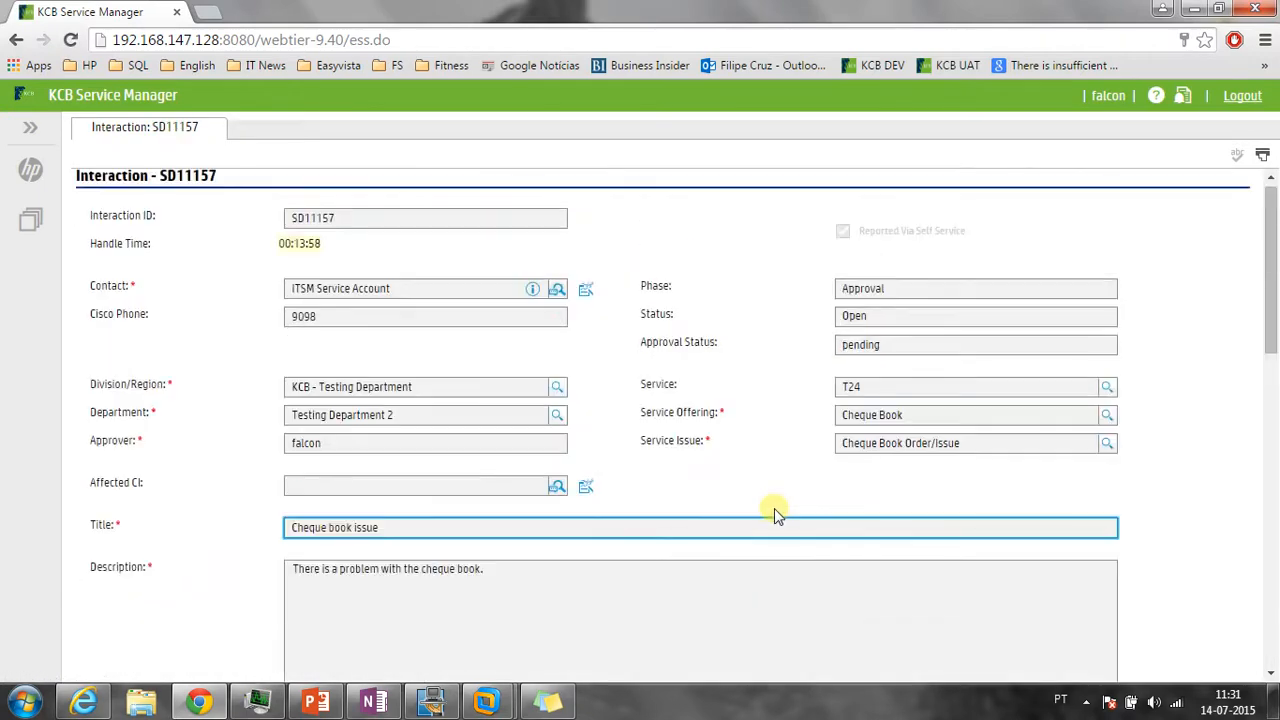
{"action": "scroll", "coordinate": [774, 508], "scroll_direction": "up", "scroll_amount": 1}
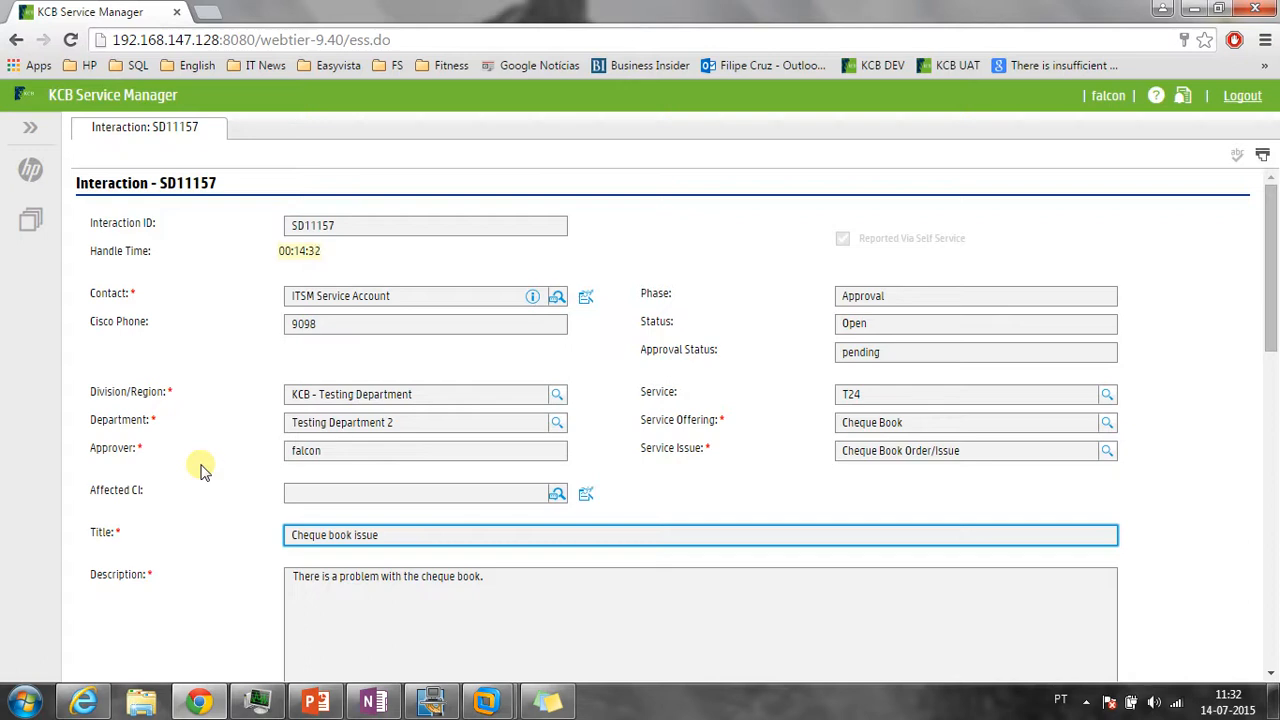
{"action": "scroll", "coordinate": [200, 468], "scroll_direction": "down", "scroll_amount": 1}
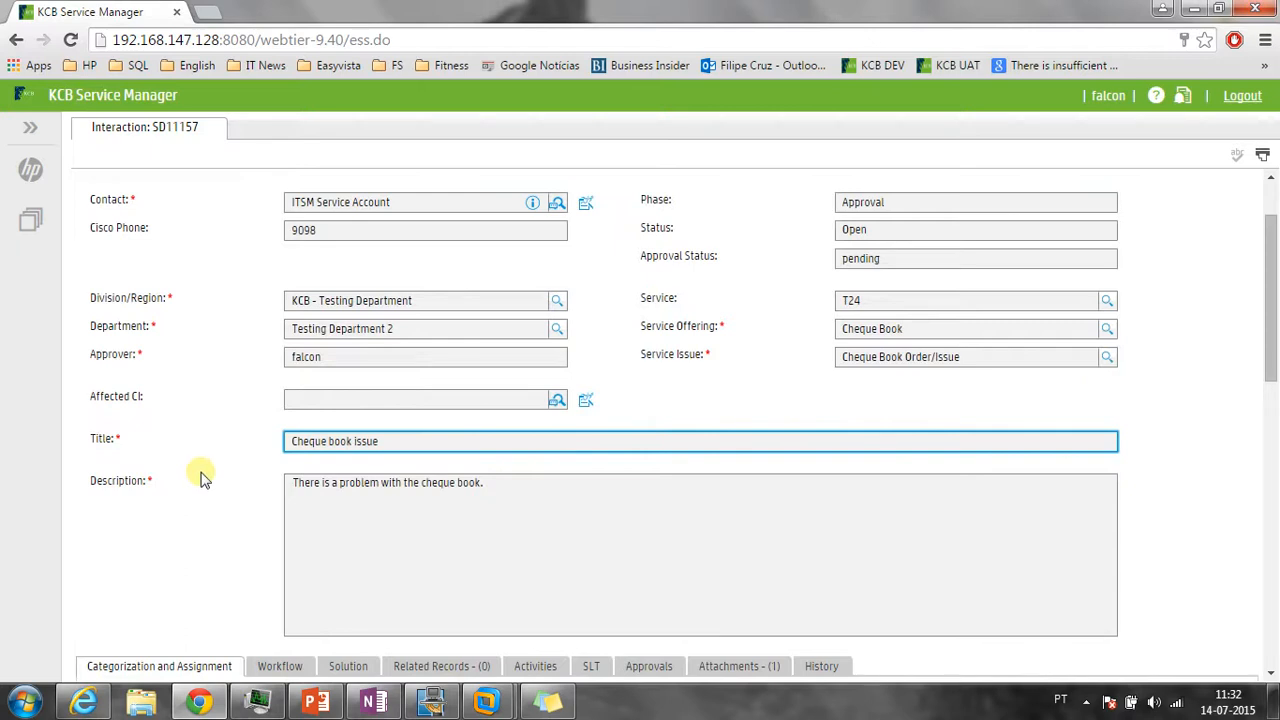
{"action": "scroll", "coordinate": [205, 482], "scroll_direction": "up", "scroll_amount": 1}
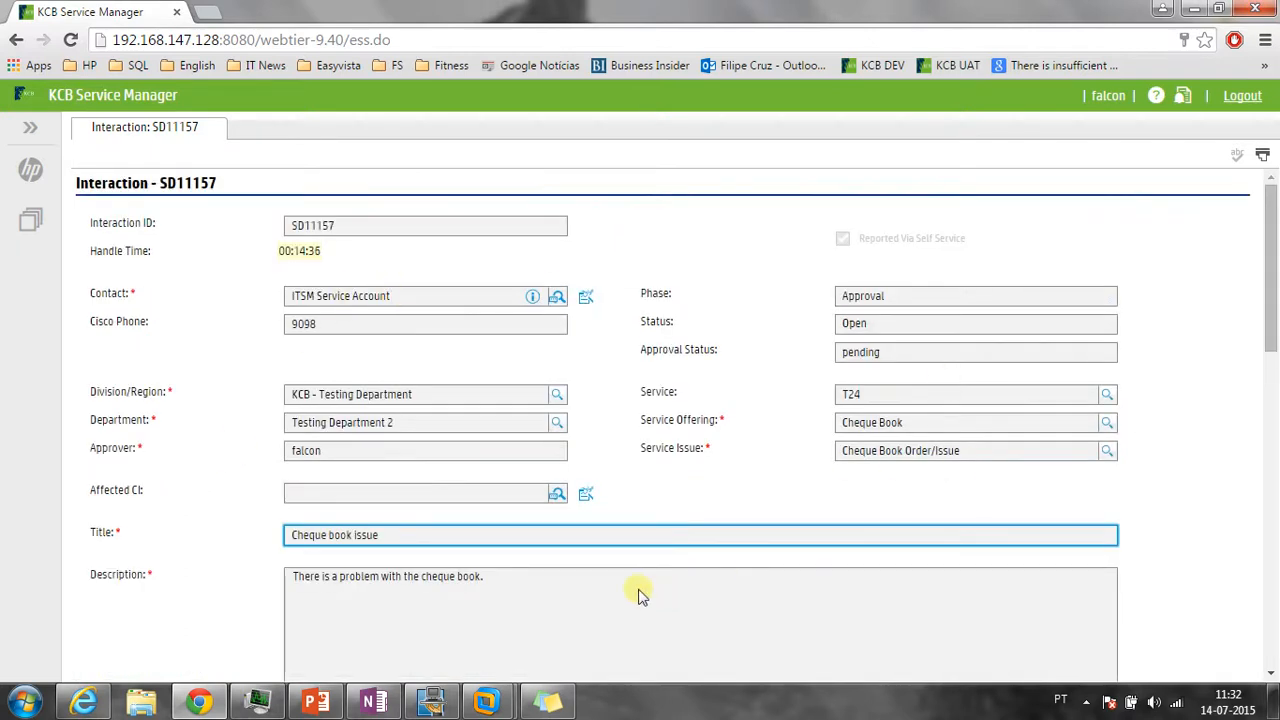
{"action": "scroll", "coordinate": [634, 591], "scroll_direction": "down", "scroll_amount": 2}
{"action": "scroll", "coordinate": [270, 385], "scroll_direction": "up", "scroll_amount": 1}
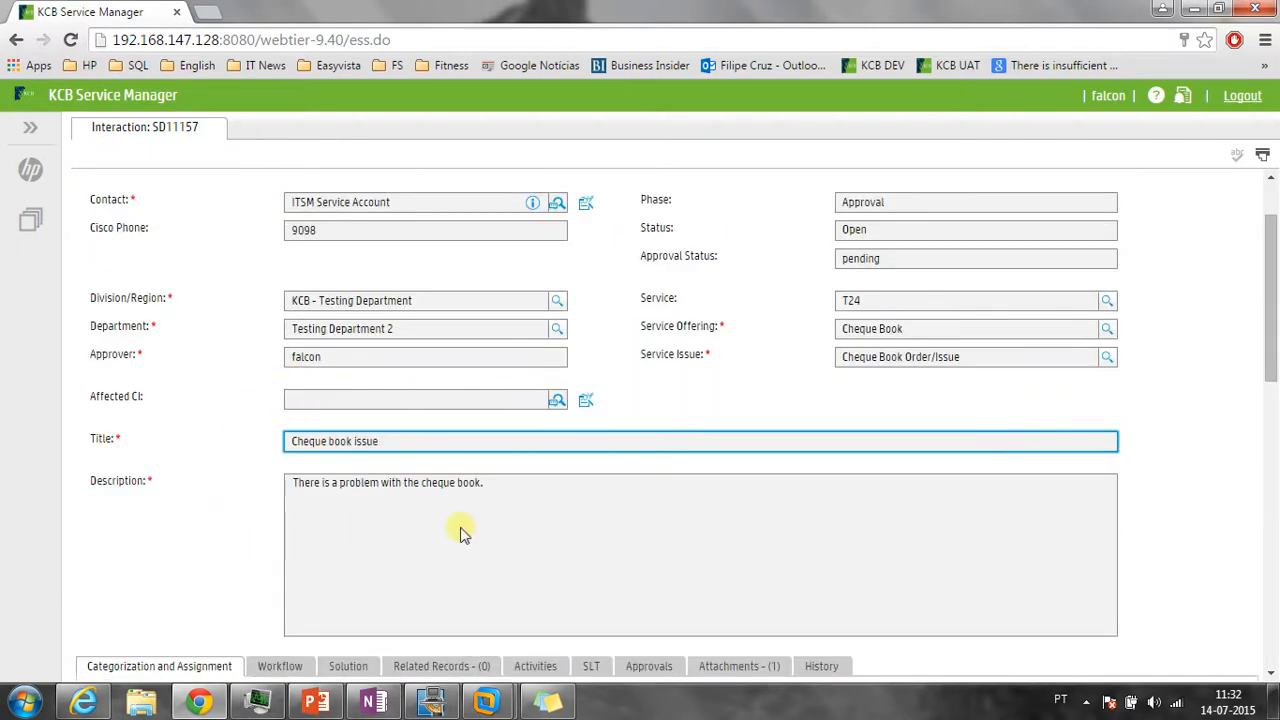
View the files attached to the Cheque book issue interaction
{"action": "scroll", "coordinate": [432, 537], "scroll_direction": "down", "scroll_amount": 2}
{"action": "left_click", "coordinate": [731, 481]}
{"action": "scroll", "coordinate": [483, 491], "scroll_direction": "down", "scroll_amount": 1}
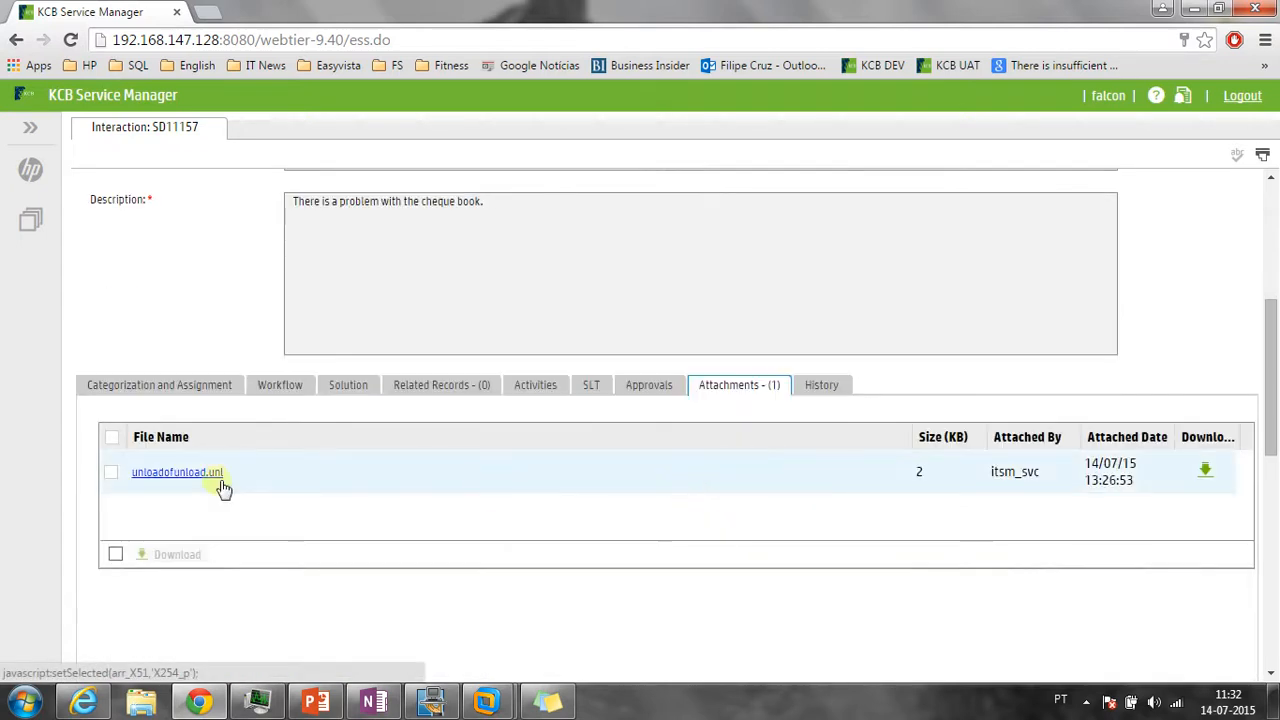
View the workflow diagram and header details of the Cheque book issue interaction
{"action": "left_click", "coordinate": [290, 394]}
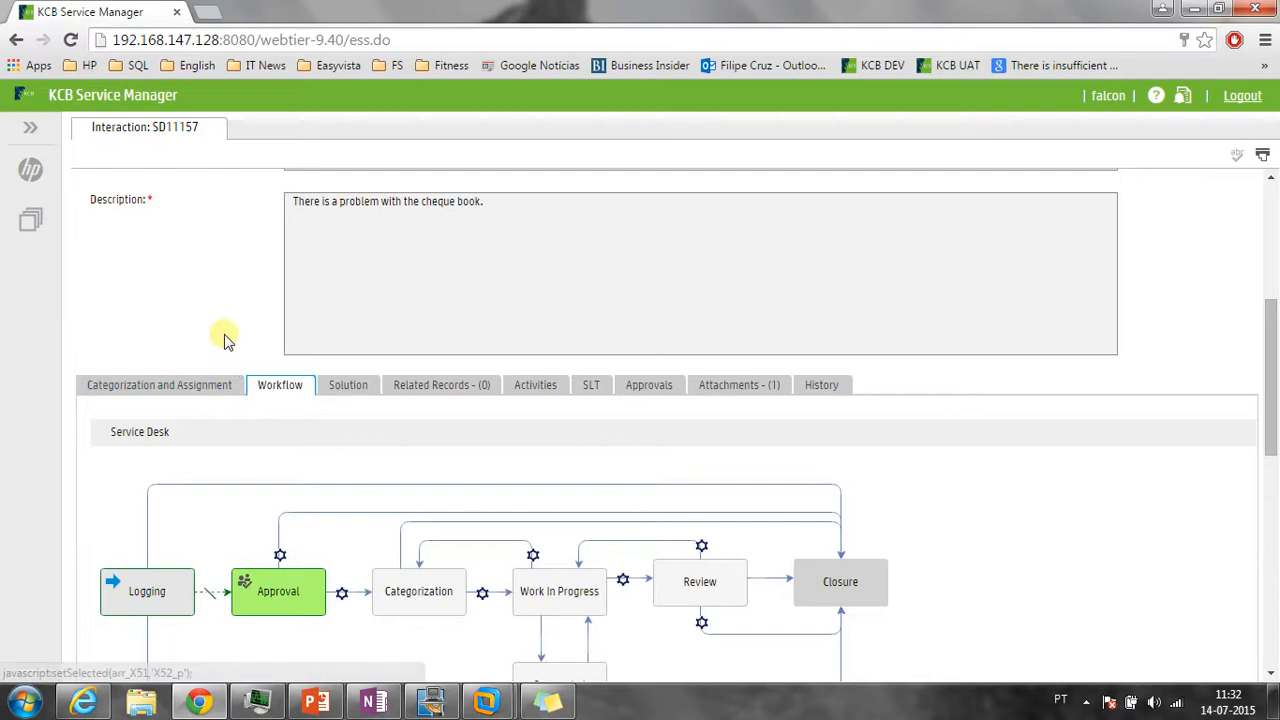
{"action": "scroll", "coordinate": [225, 340], "scroll_direction": "up", "scroll_amount": 2}
{"action": "scroll", "coordinate": [225, 340], "scroll_direction": "up", "scroll_amount": 2}
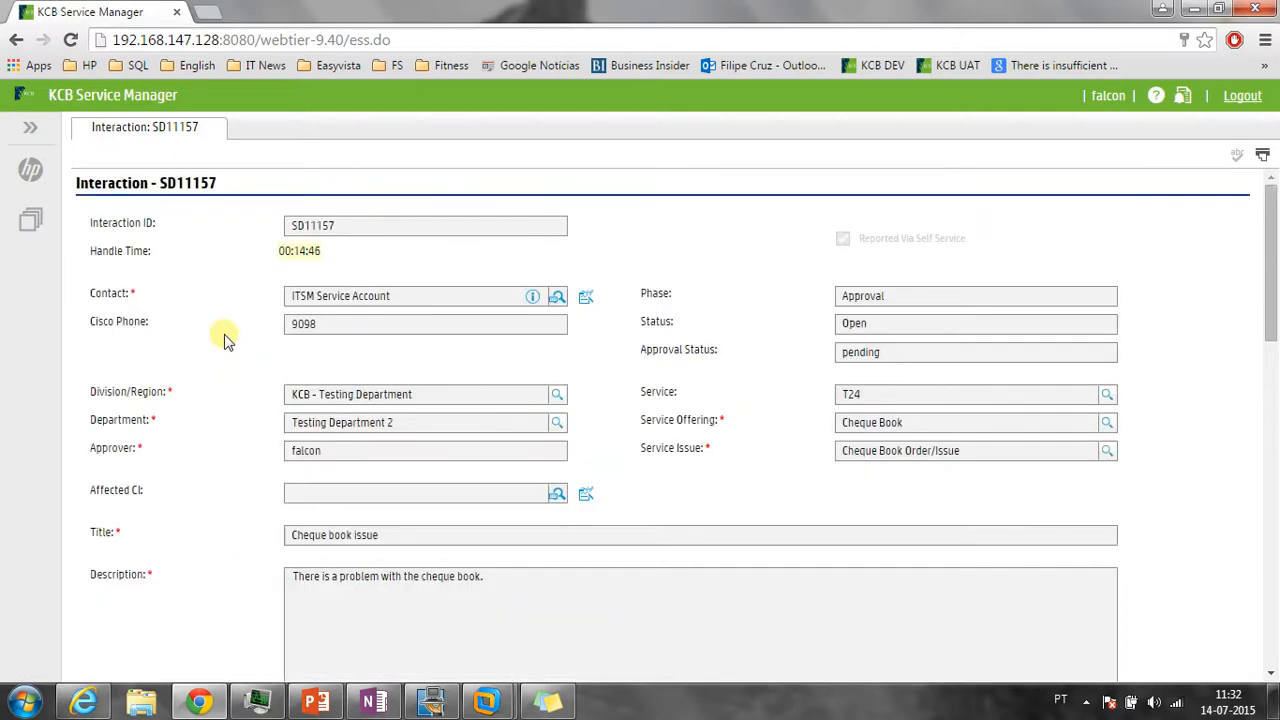
Send the requestor an information request reading "please update the description with some more details!" and dismiss the notification
{"action": "scroll", "coordinate": [225, 340], "scroll_direction": "down", "scroll_amount": 8}
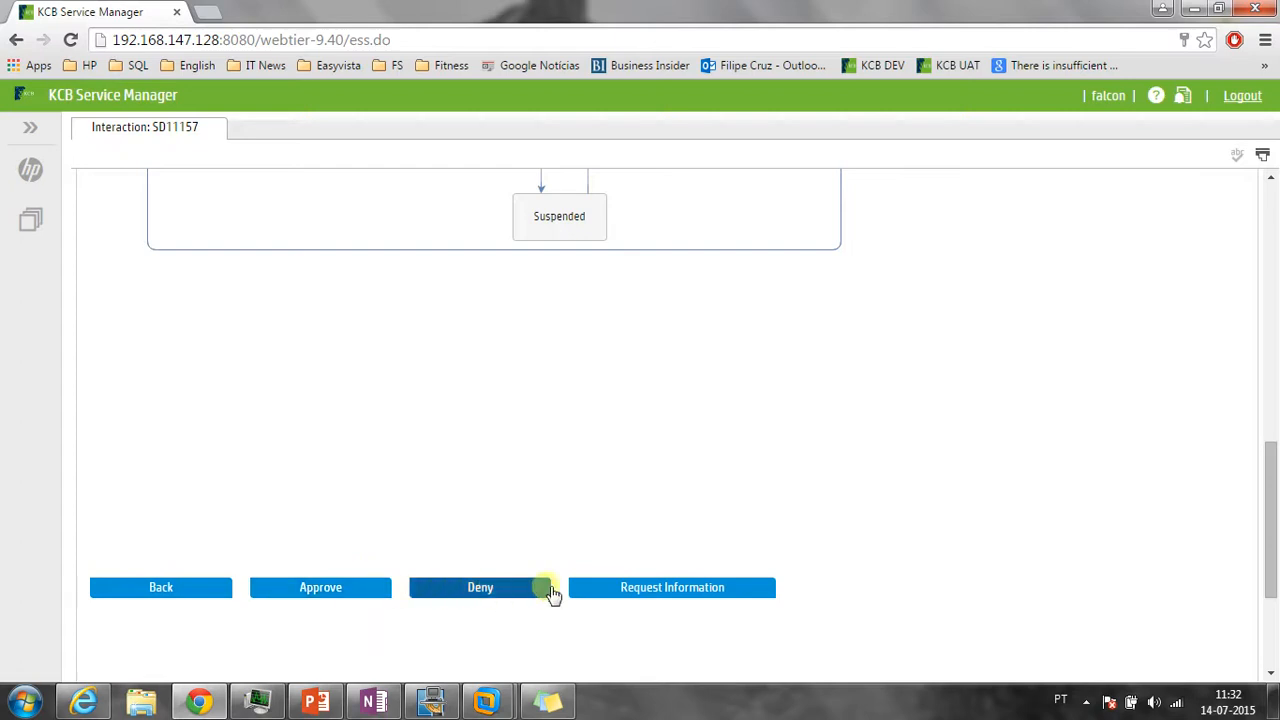
{"action": "left_click", "coordinate": [640, 590]}
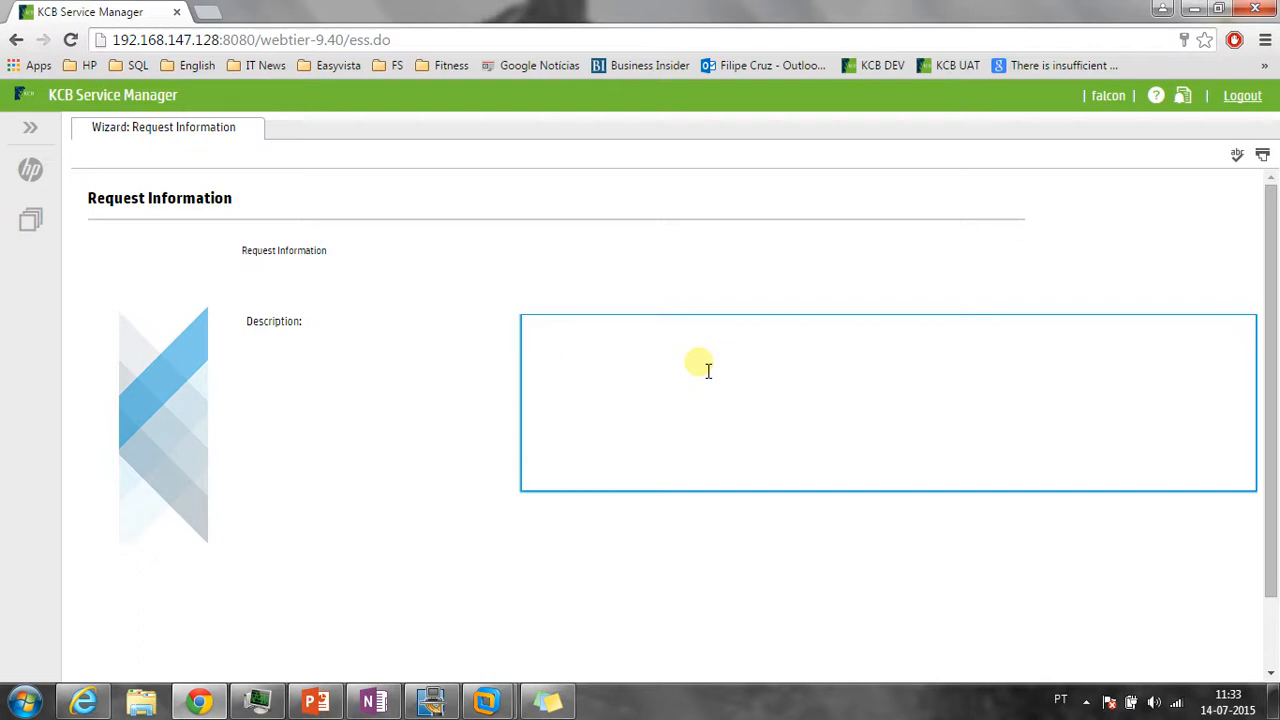
{"action": "type", "text": "please update the descri"}
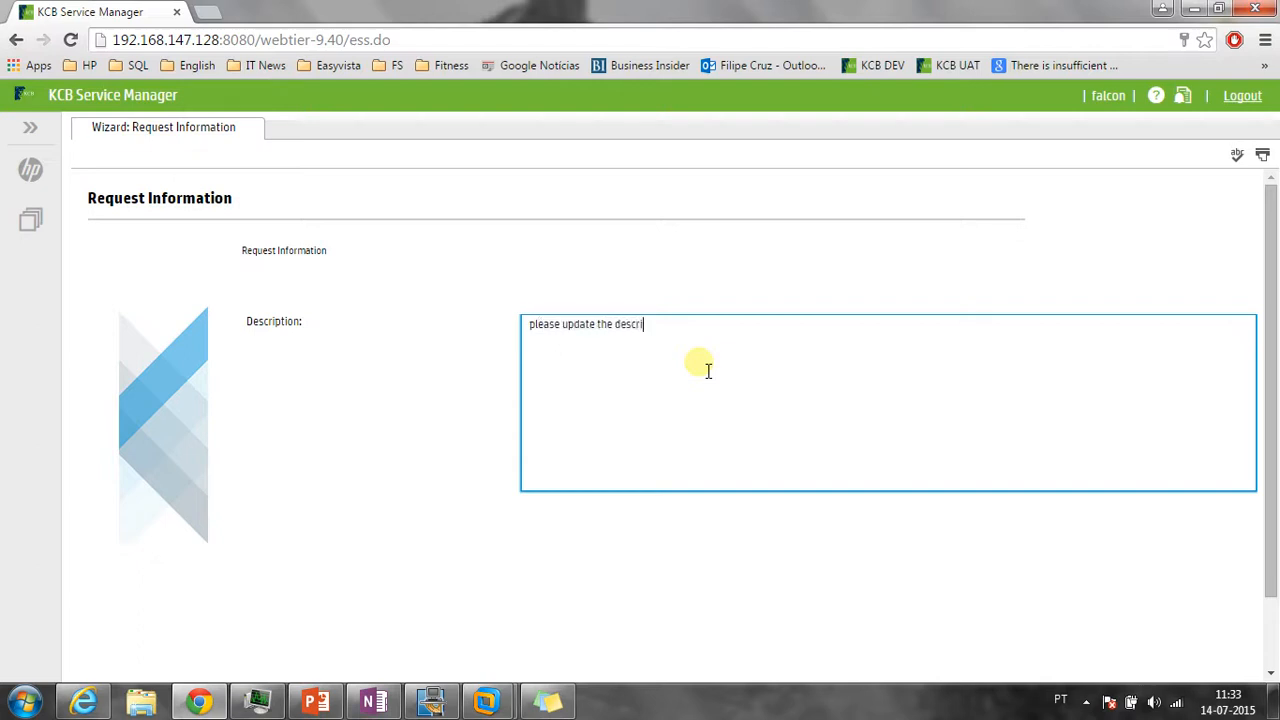
{"action": "type", "text": "ption with some more details!"}
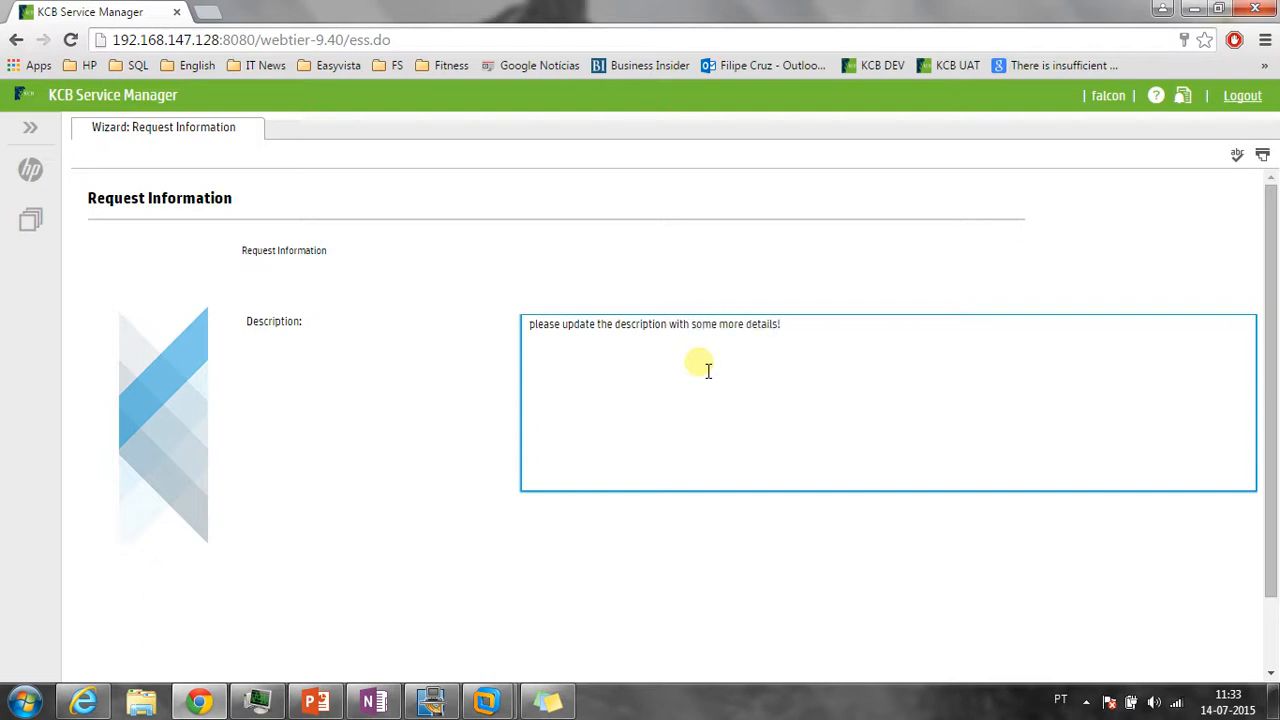
{"action": "scroll", "coordinate": [708, 371], "scroll_direction": "down", "scroll_amount": 1}
{"action": "left_click", "coordinate": [776, 660]}
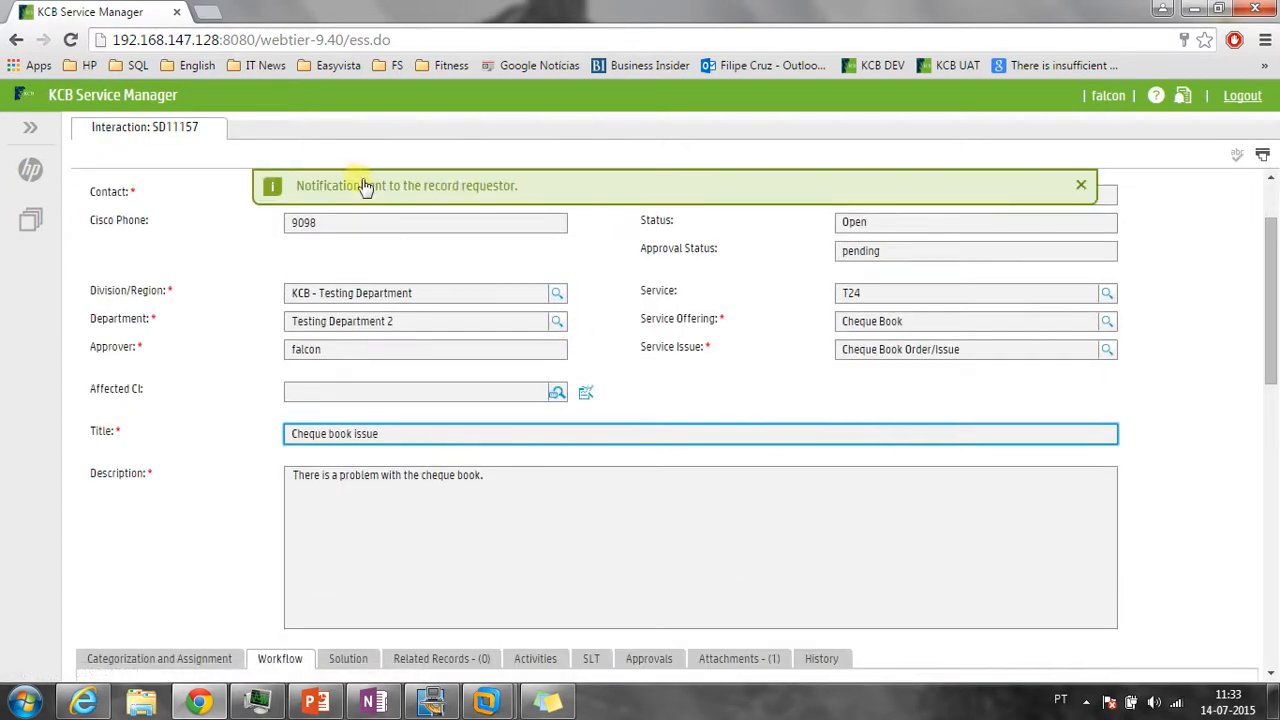
{"action": "left_click", "coordinate": [1081, 188]}
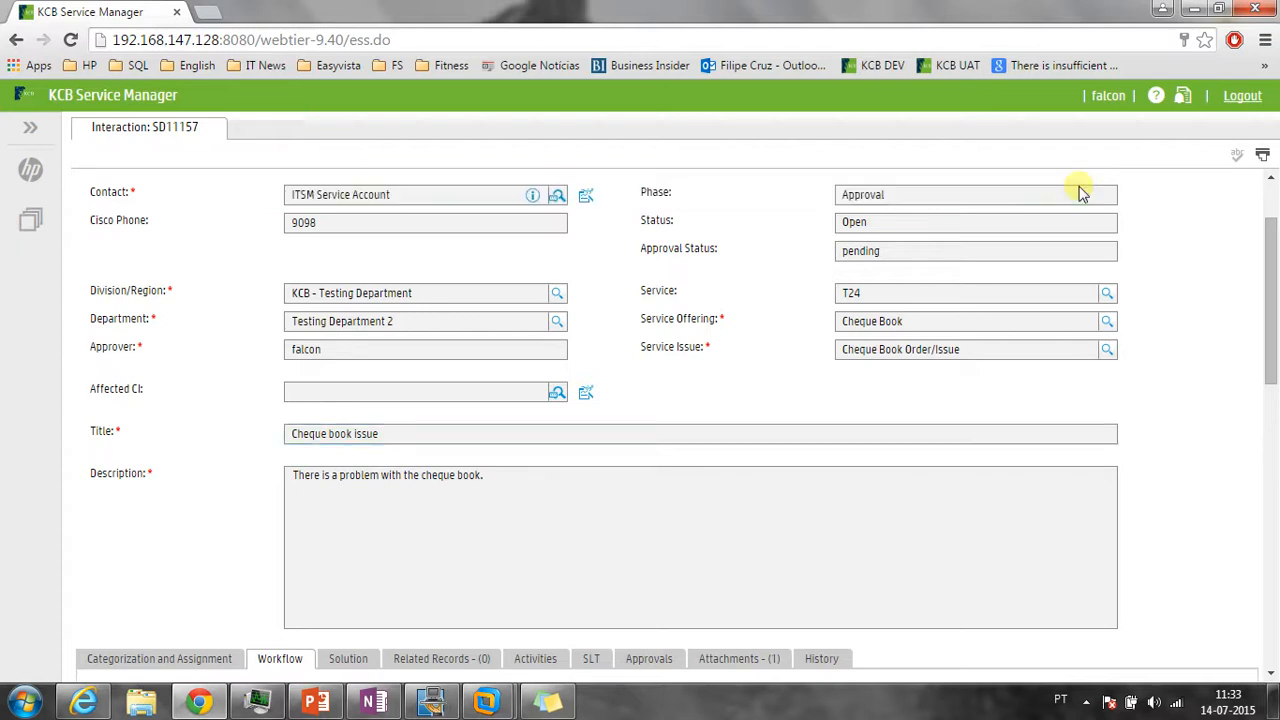
Check the contact and the activity log of the Cheque book issue interaction
{"action": "left_click_drag", "start_coordinate": [420, 204], "coordinate": [268, 197]}
{"action": "left_click", "coordinate": [268, 197]}
{"action": "scroll", "coordinate": [280, 300], "scroll_direction": "down", "scroll_amount": 2}
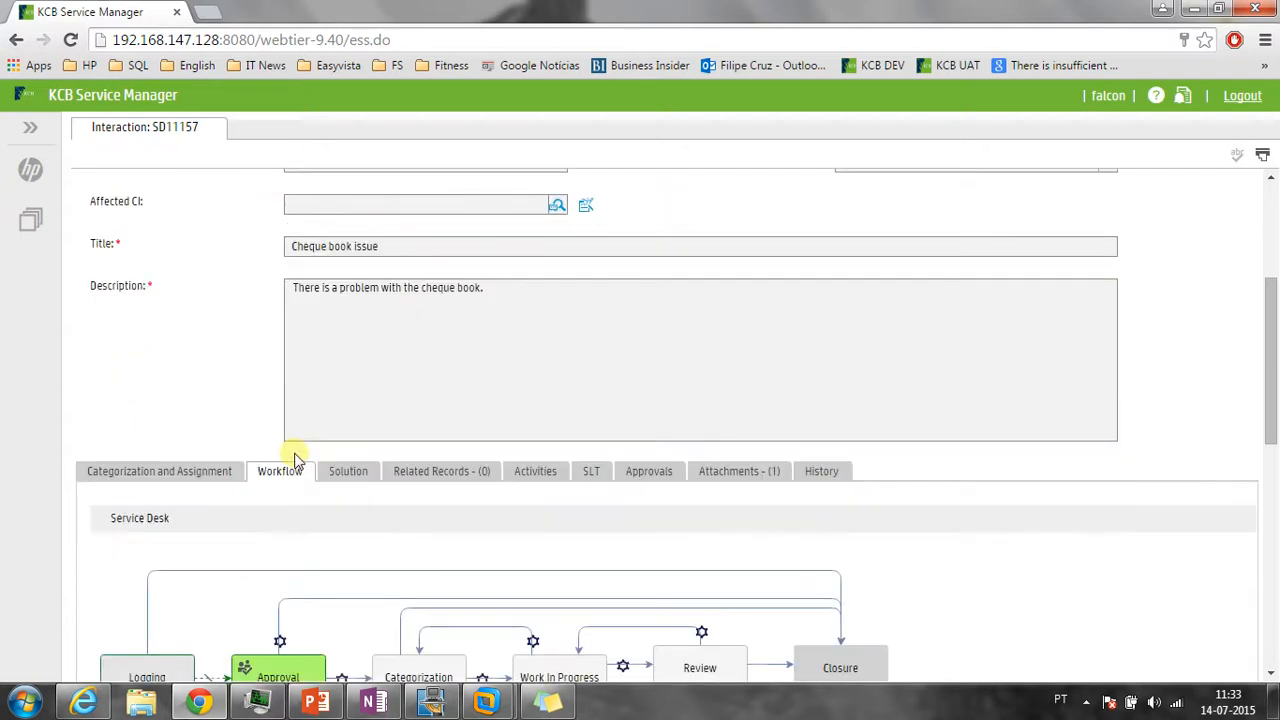
{"action": "left_click", "coordinate": [540, 474]}
{"action": "scroll", "coordinate": [545, 472], "scroll_direction": "down", "scroll_amount": 4}
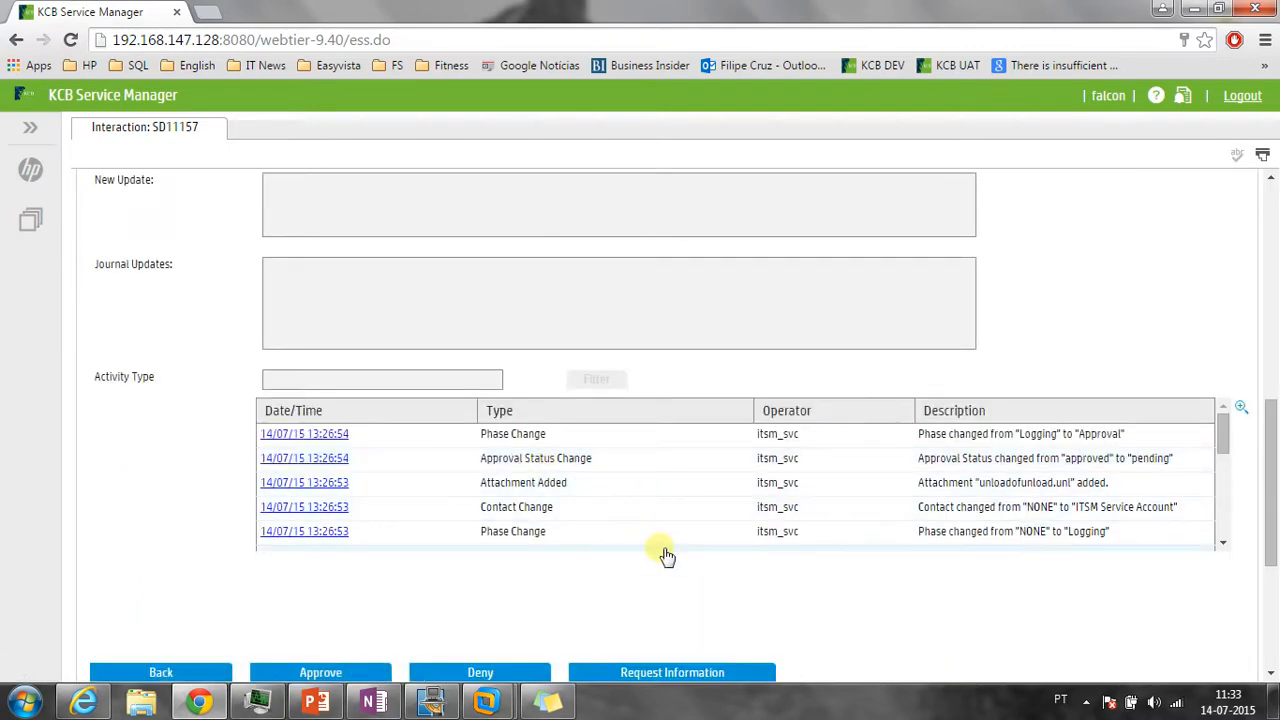
{"action": "scroll", "coordinate": [662, 553], "scroll_direction": "up", "scroll_amount": 2}
{"action": "scroll", "coordinate": [660, 553], "scroll_direction": "up", "scroll_amount": 6}
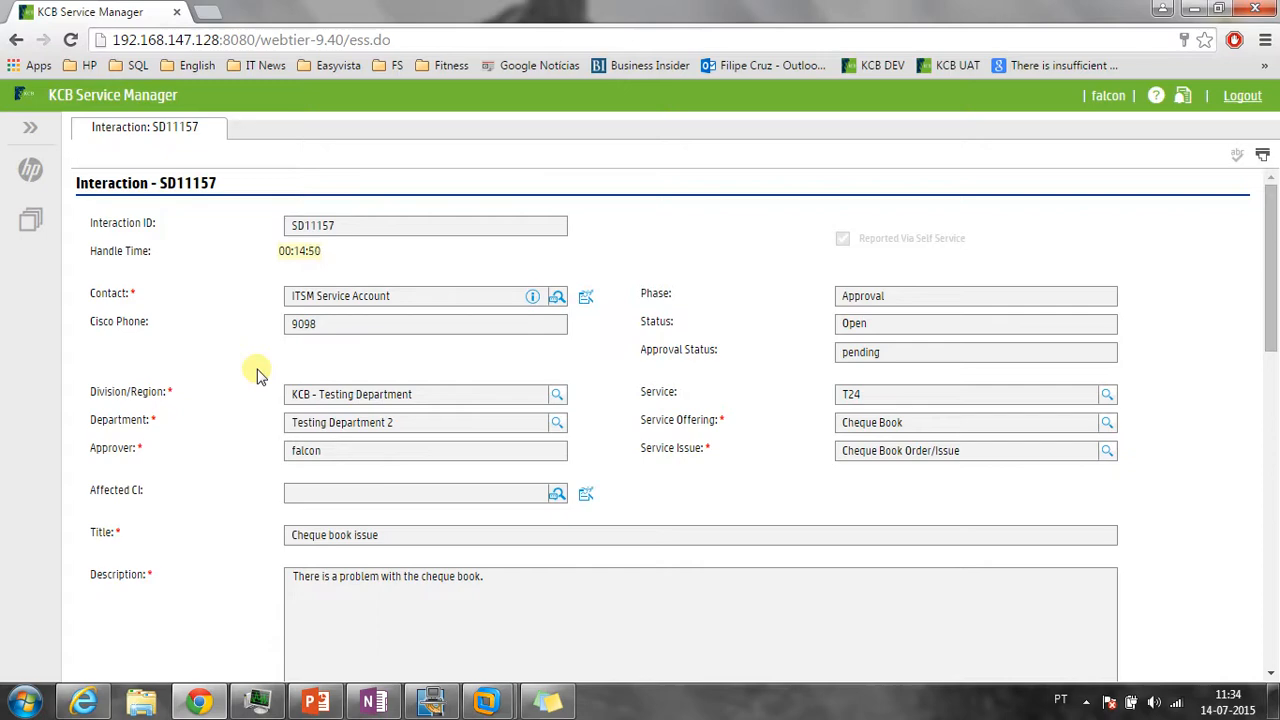
Approve the Cheque book issue interaction and dismiss the update message
{"action": "scroll", "coordinate": [257, 374], "scroll_direction": "down", "scroll_amount": 1}
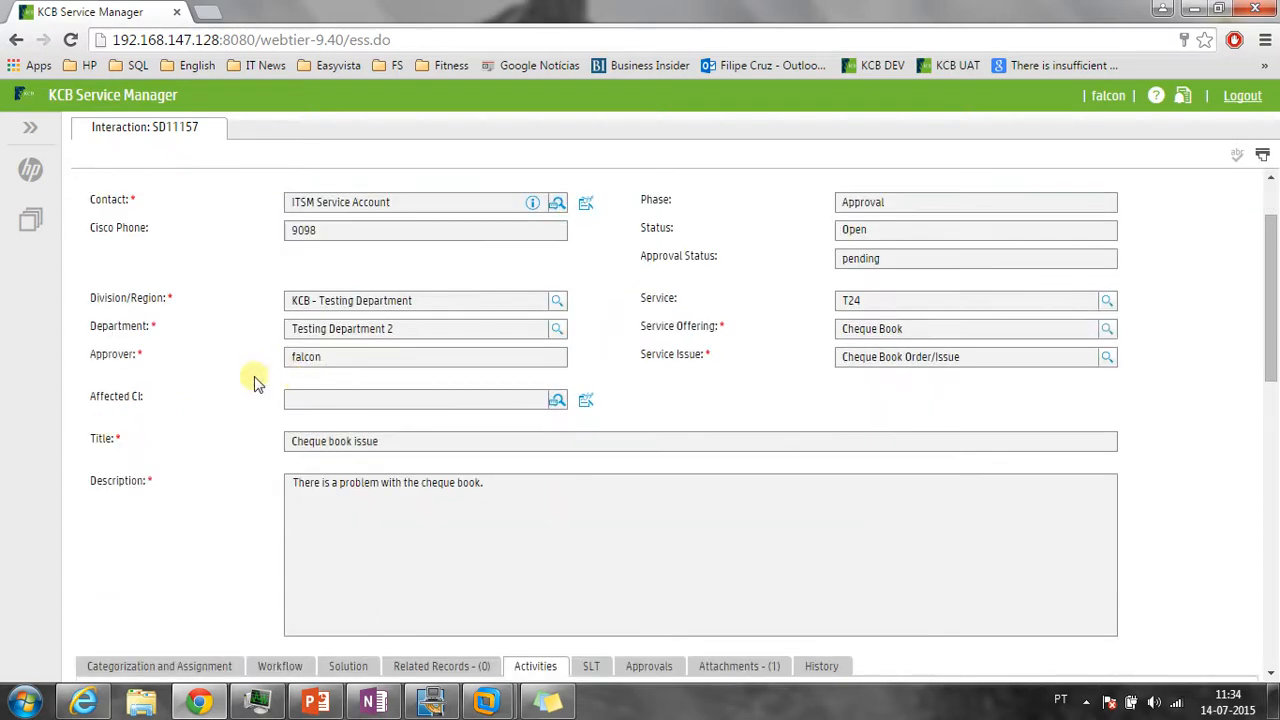
{"action": "scroll", "coordinate": [254, 377], "scroll_direction": "down", "scroll_amount": 8}
{"action": "scroll", "coordinate": [254, 377], "scroll_direction": "down", "scroll_amount": 1}
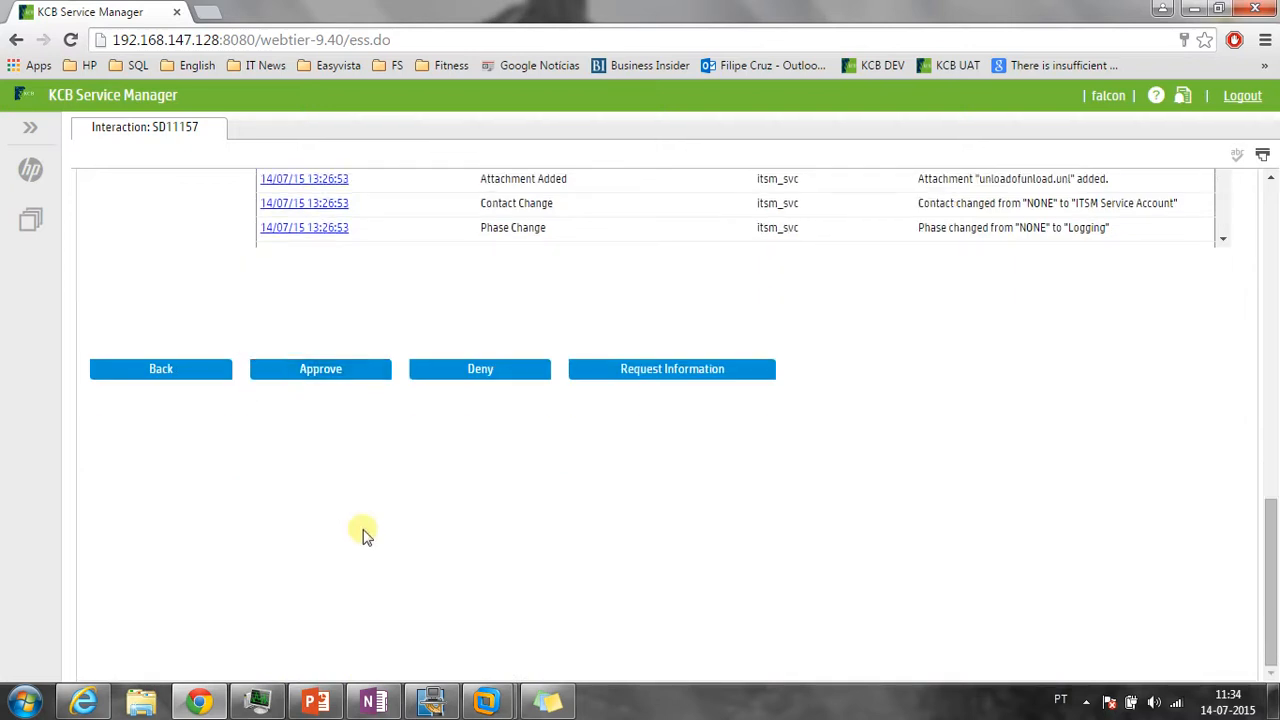
{"action": "left_click", "coordinate": [318, 371]}
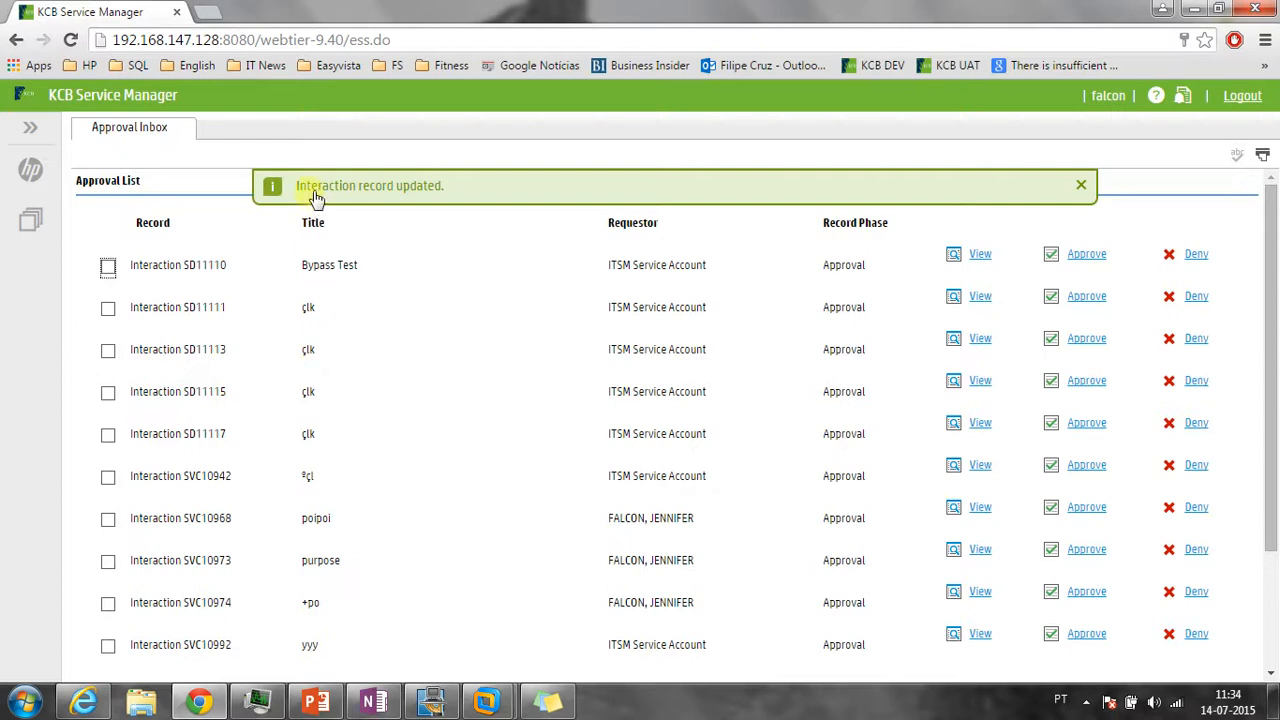
{"action": "left_click", "coordinate": [1081, 185]}
Check the remaining records and the total number of approvals in the approval list
{"action": "scroll", "coordinate": [885, 300], "scroll_direction": "down", "scroll_amount": 3}
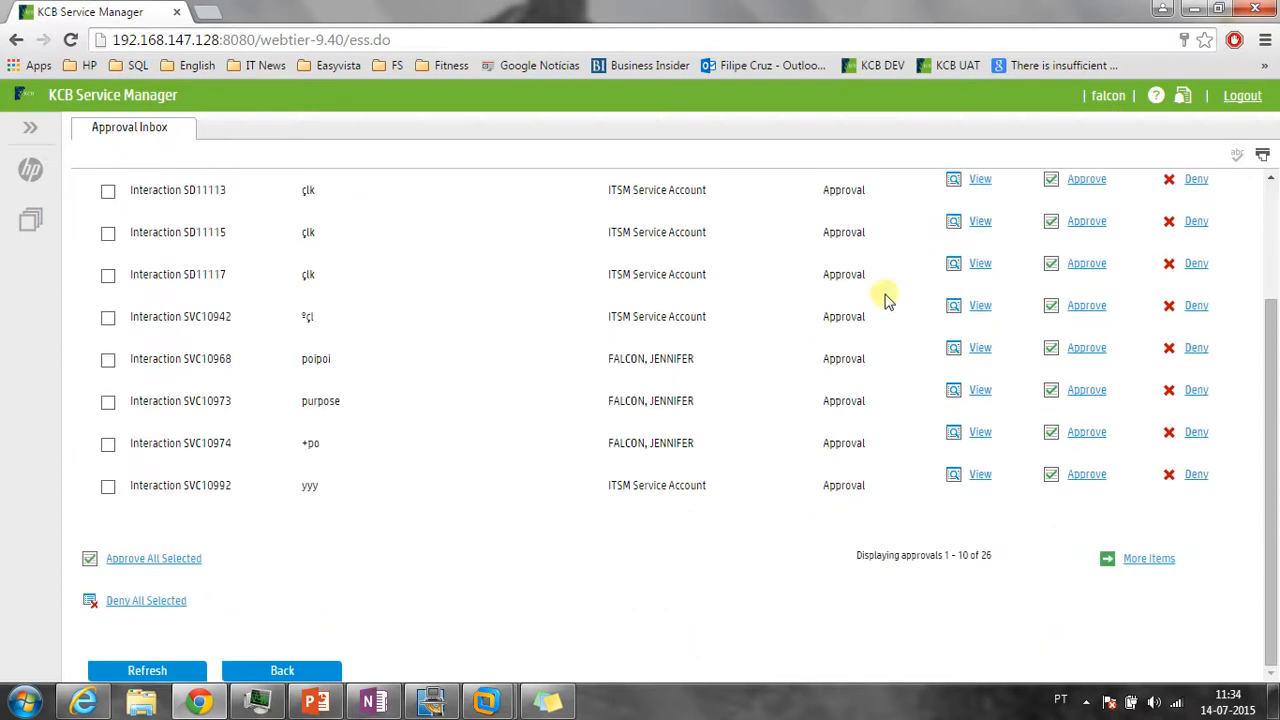
{"action": "double_click", "coordinate": [984, 566]}
{"action": "scroll", "coordinate": [982, 568], "scroll_direction": "up", "scroll_amount": 2}
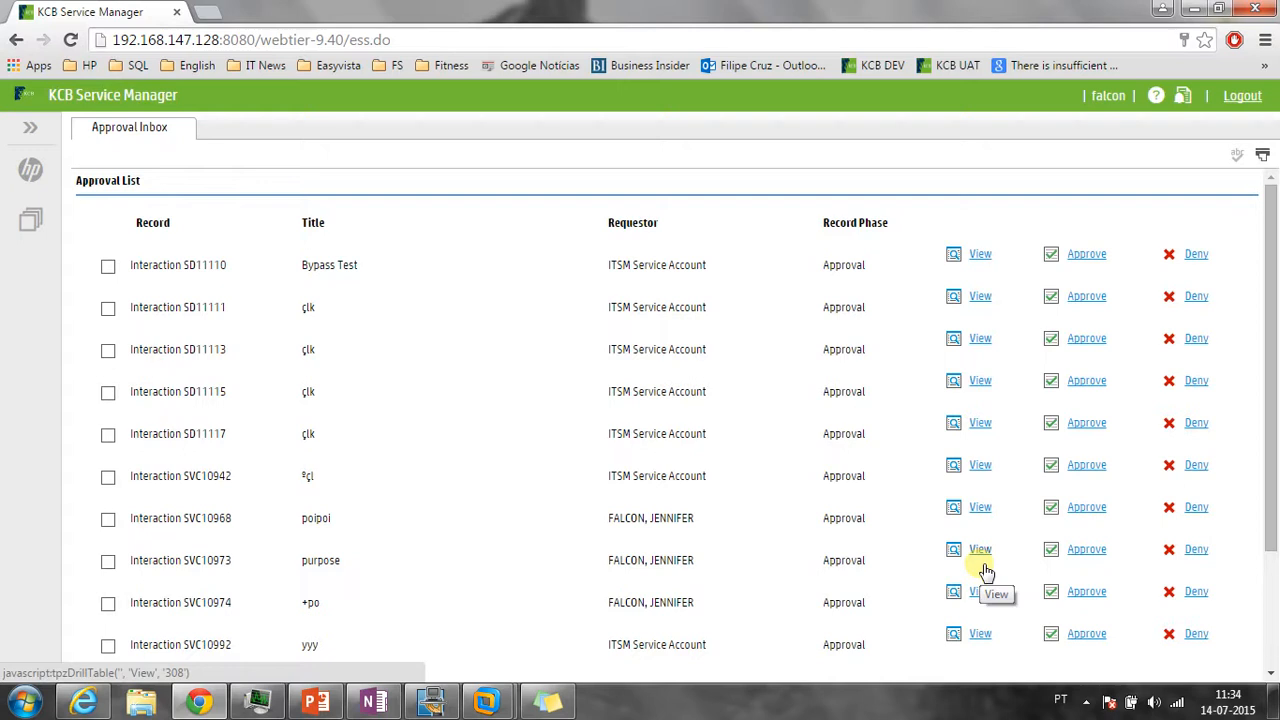
{"action": "scroll", "coordinate": [982, 568], "scroll_direction": "down", "scroll_amount": 3}
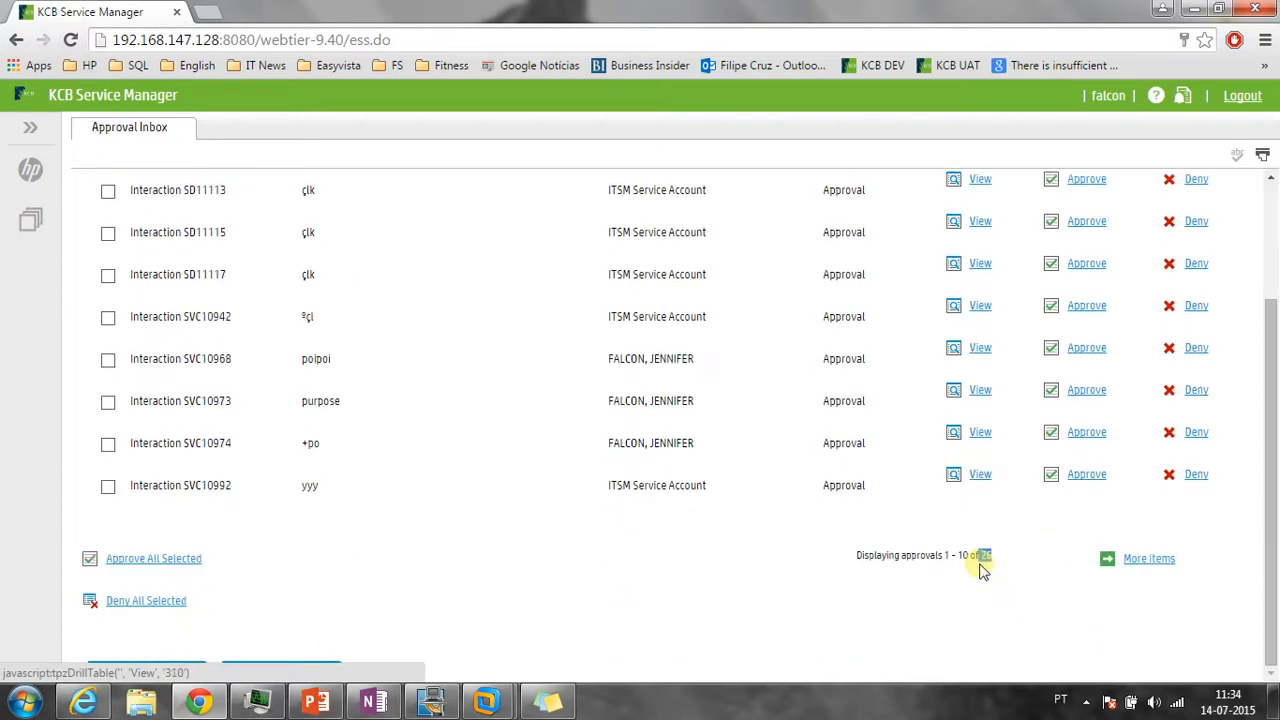
{"action": "scroll", "coordinate": [982, 568], "scroll_direction": "up", "scroll_amount": 3}
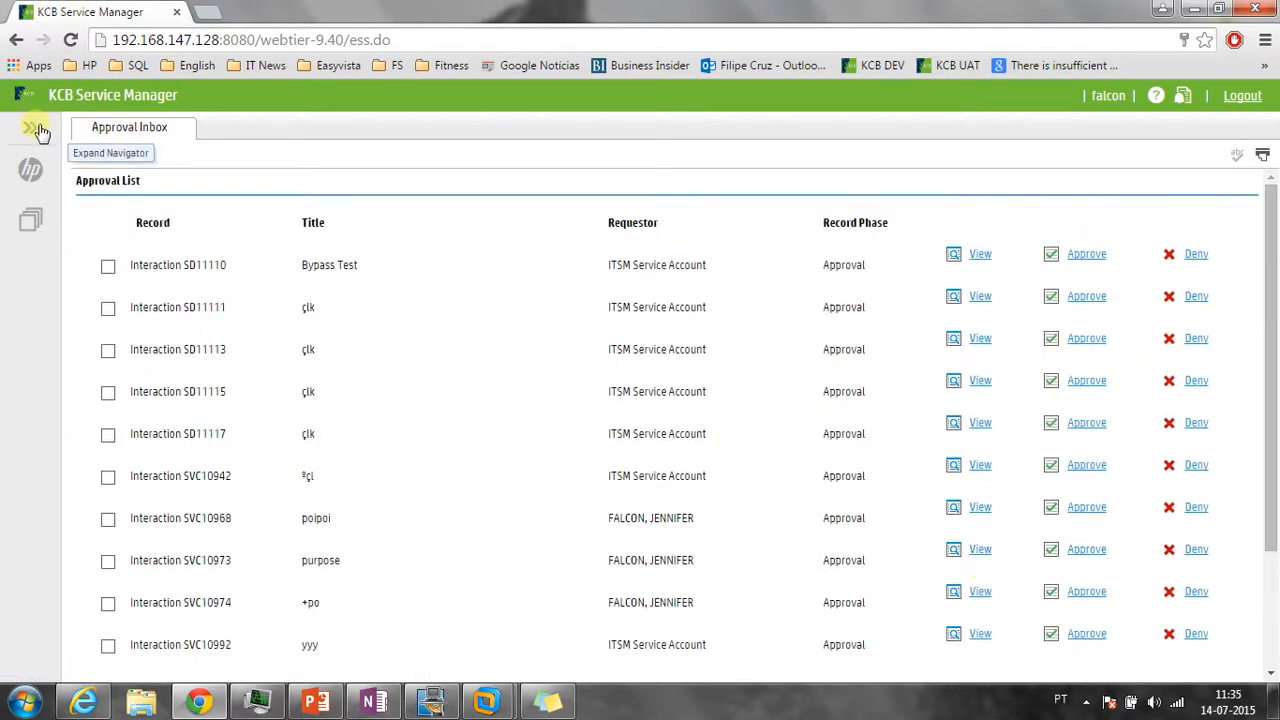
Log out of the approver's account and log in again with the requestor's account
{"action": "left_click", "coordinate": [1246, 100]}
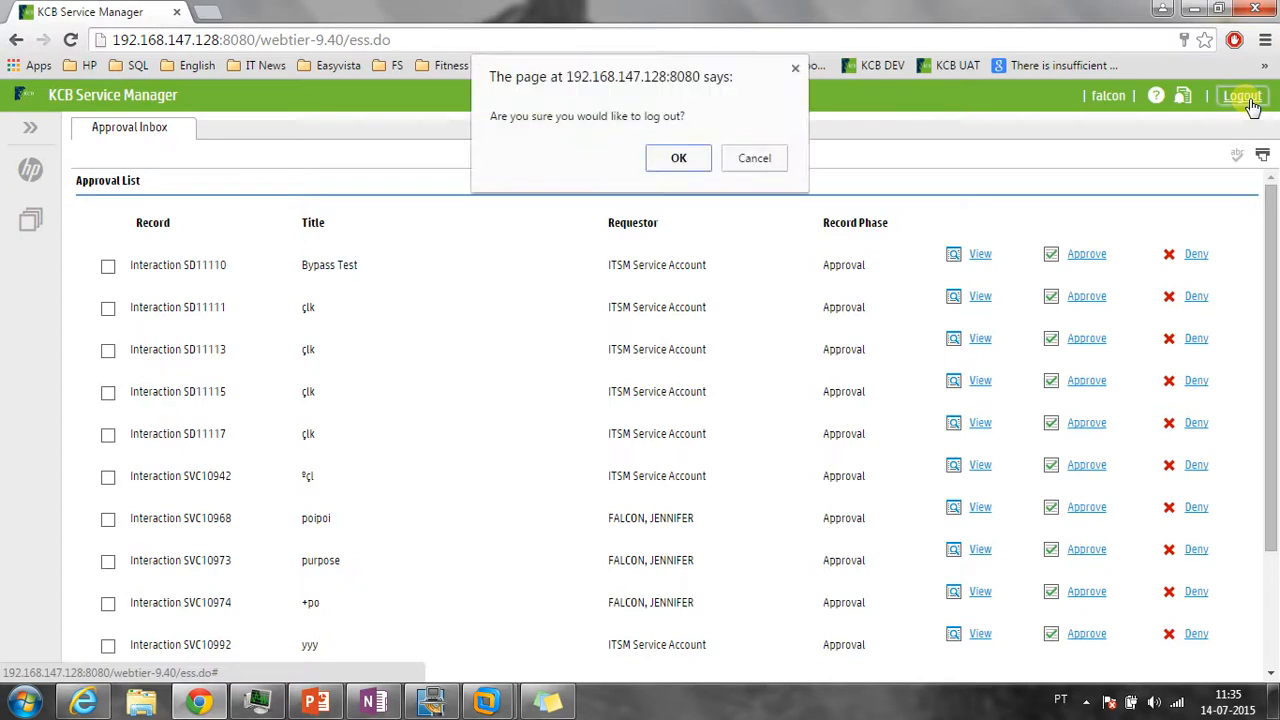
{"action": "left_click", "coordinate": [676, 158]}
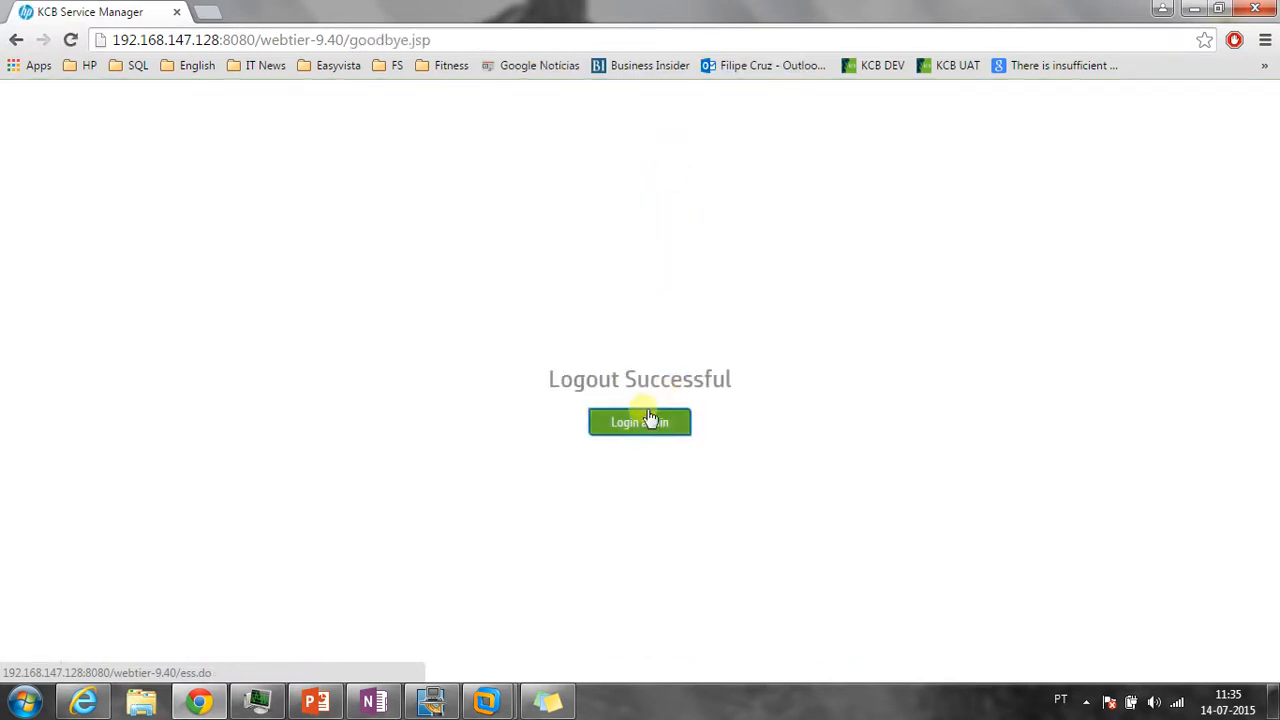
{"action": "left_click", "coordinate": [650, 418]}
{"action": "left_click", "coordinate": [914, 594]}
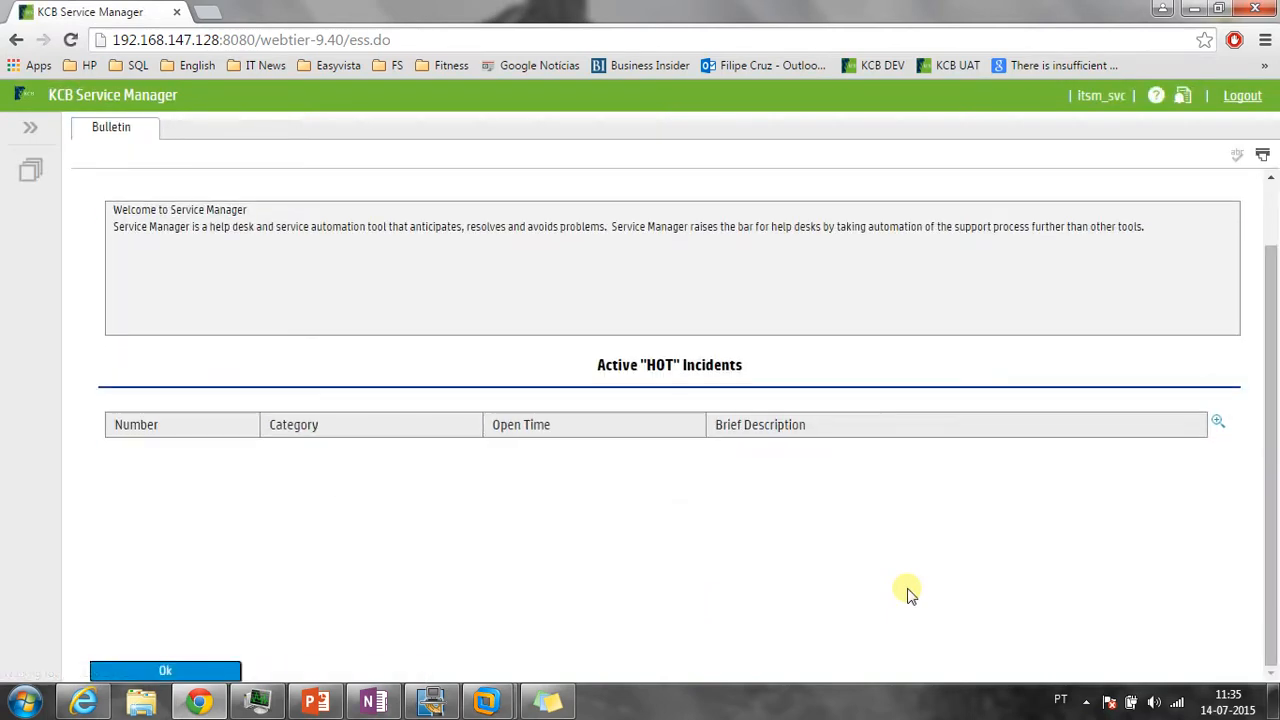
List the open incidents and open the Cheque book issue interaction from the list
{"action": "left_click", "coordinate": [27, 131]}
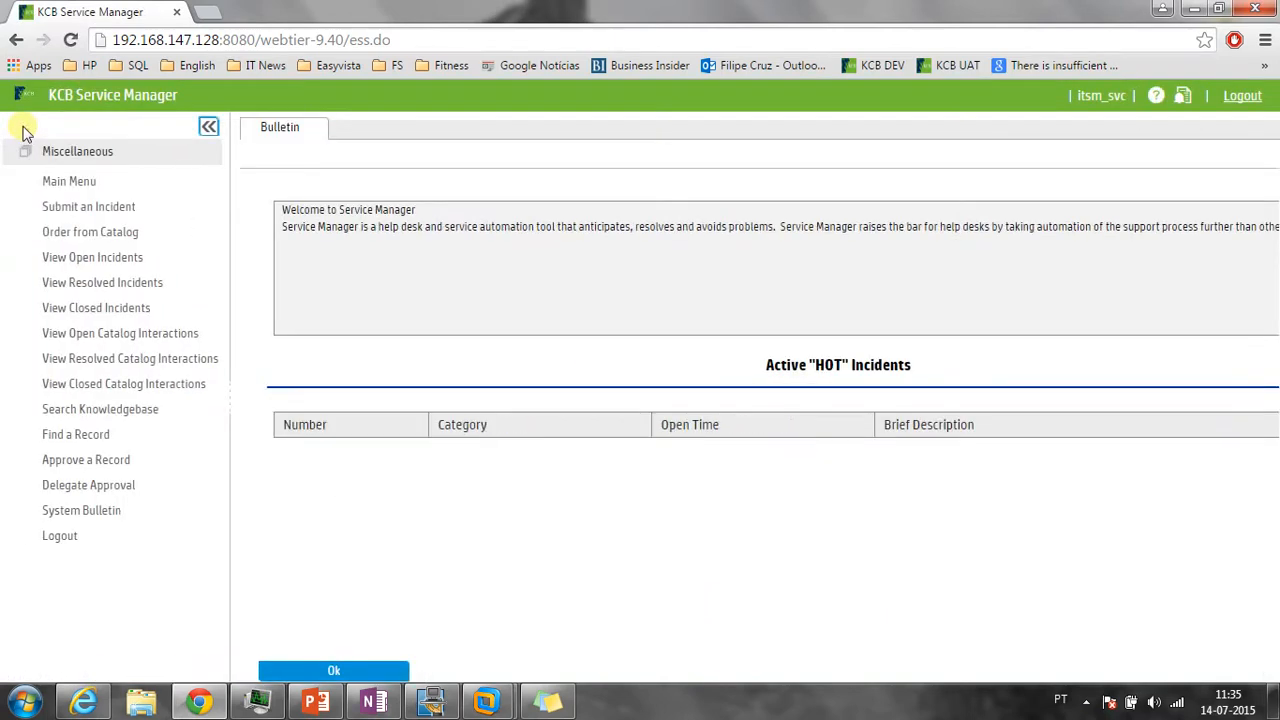
{"action": "left_click", "coordinate": [80, 262]}
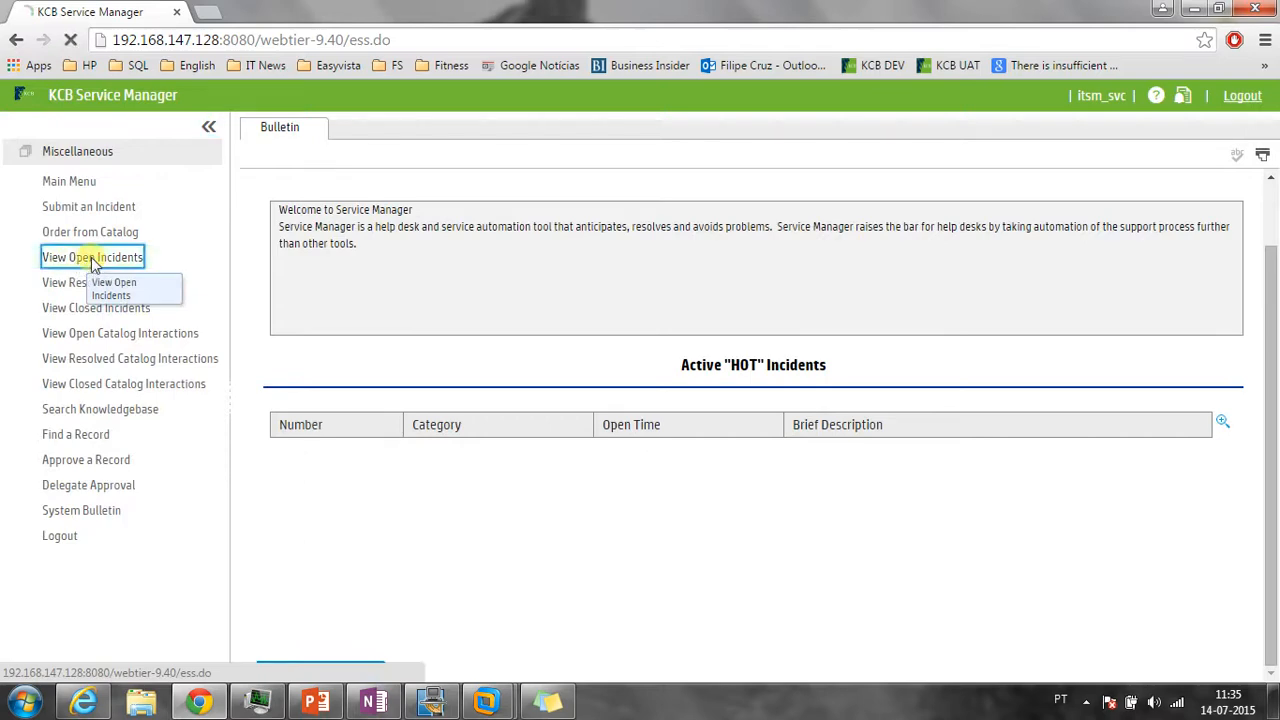
{"action": "scroll", "coordinate": [676, 295], "scroll_direction": "down", "scroll_amount": 3}
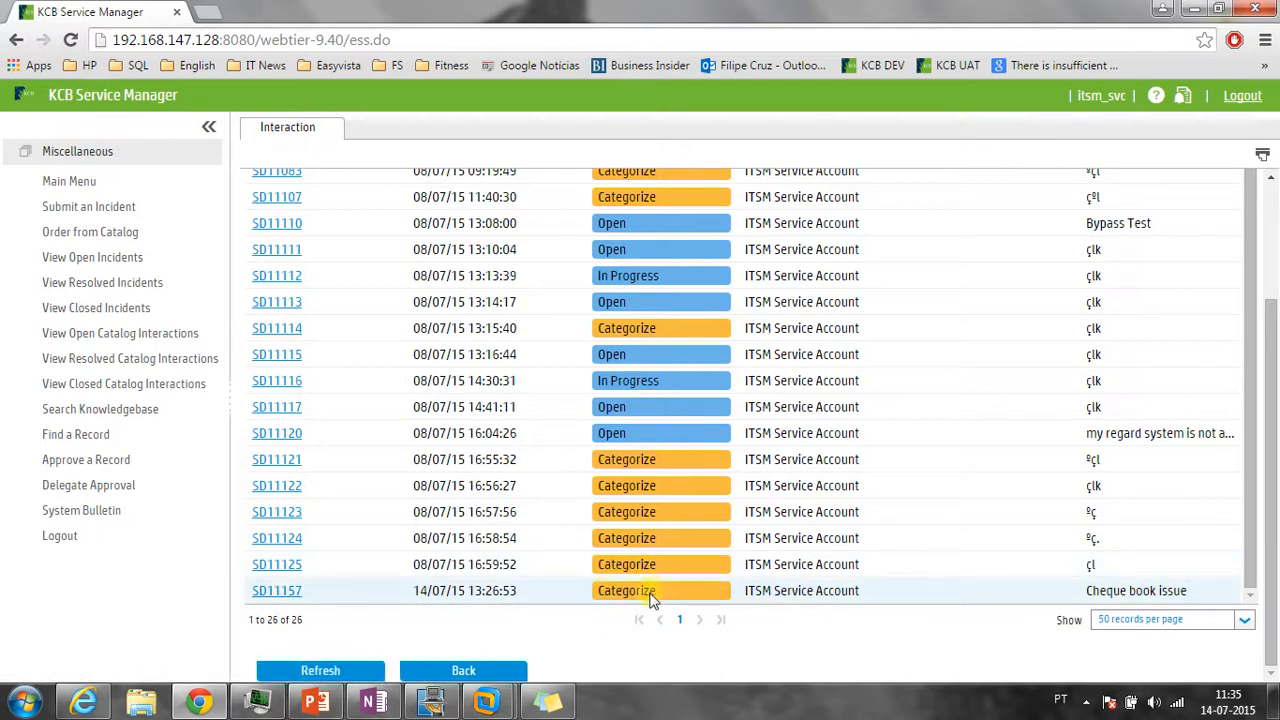
{"action": "left_click", "coordinate": [282, 591]}
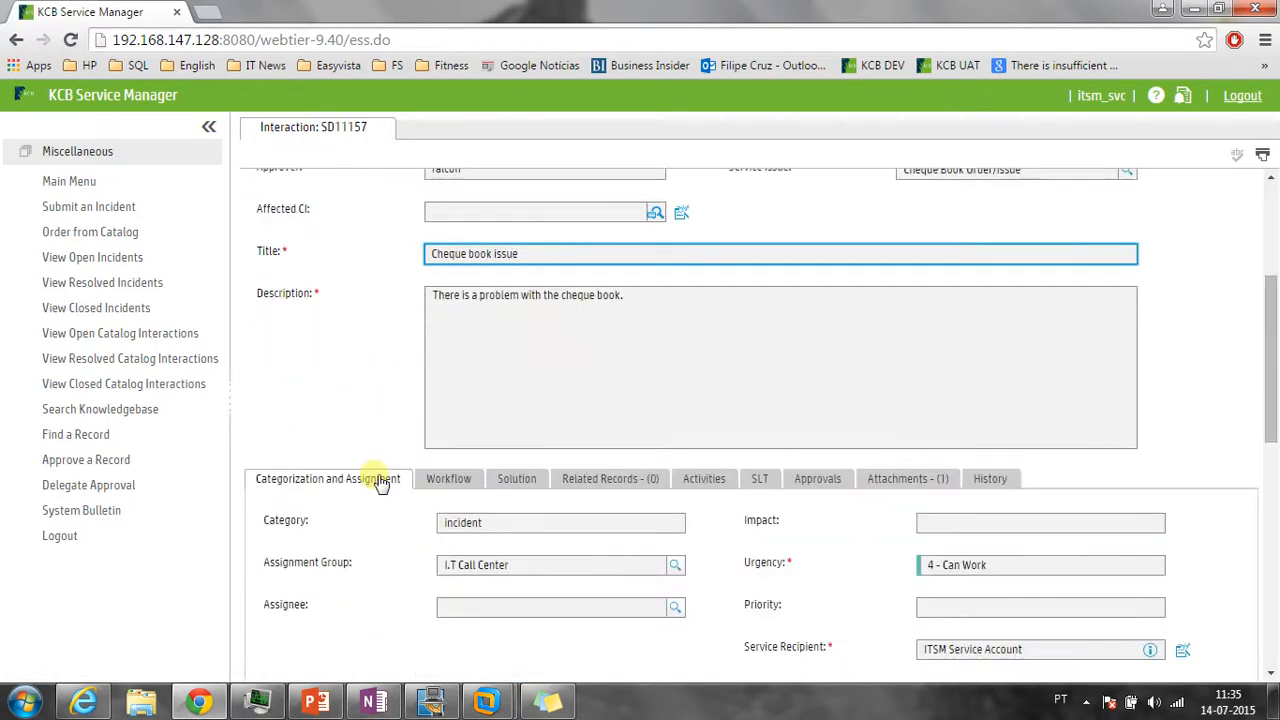
Examine the interaction's assignment group together with its service, service issue, phase and approval status
{"action": "scroll", "coordinate": [380, 483], "scroll_direction": "down", "scroll_amount": 1}
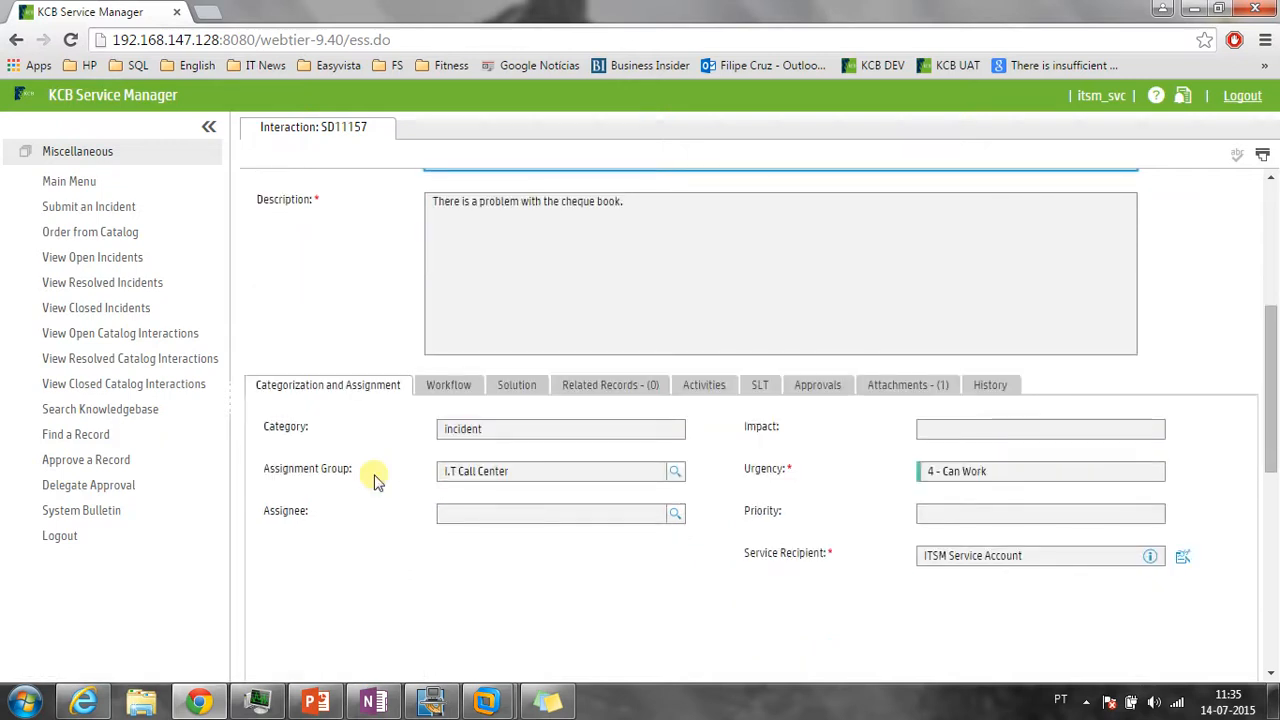
{"action": "scroll", "coordinate": [375, 480], "scroll_direction": "down", "scroll_amount": 2}
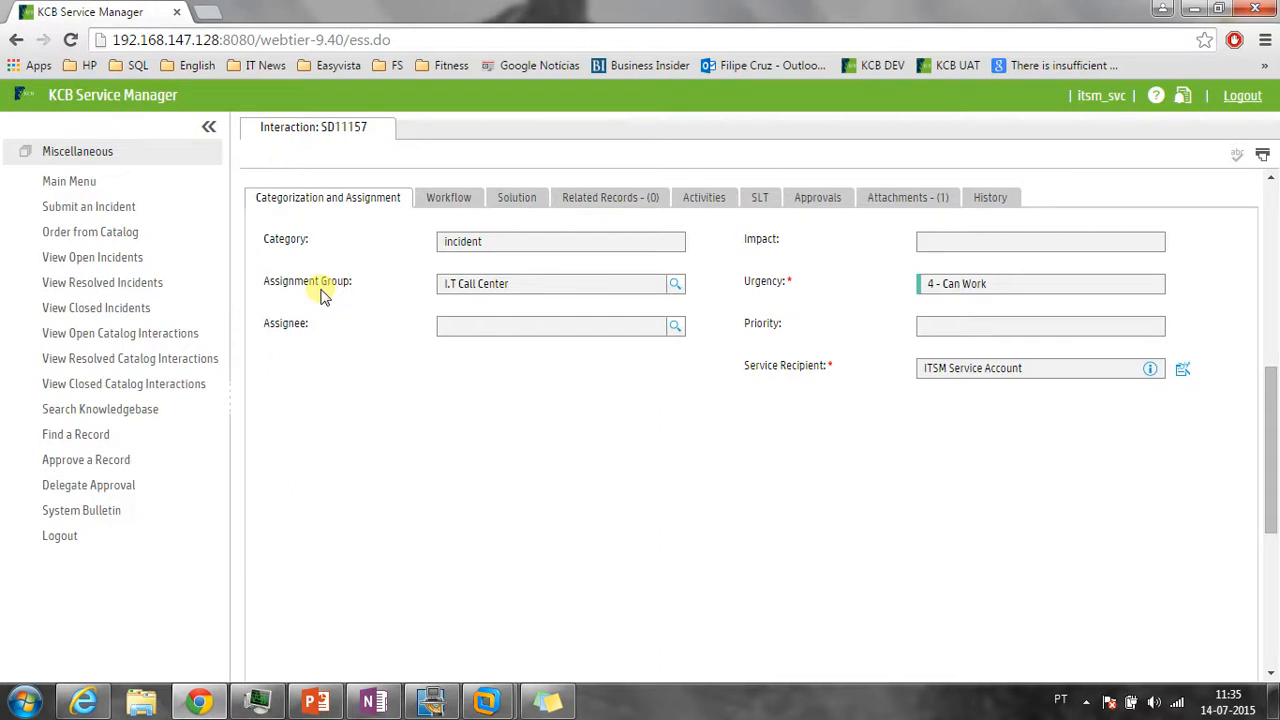
{"action": "scroll", "coordinate": [322, 292], "scroll_direction": "up", "scroll_amount": 1}
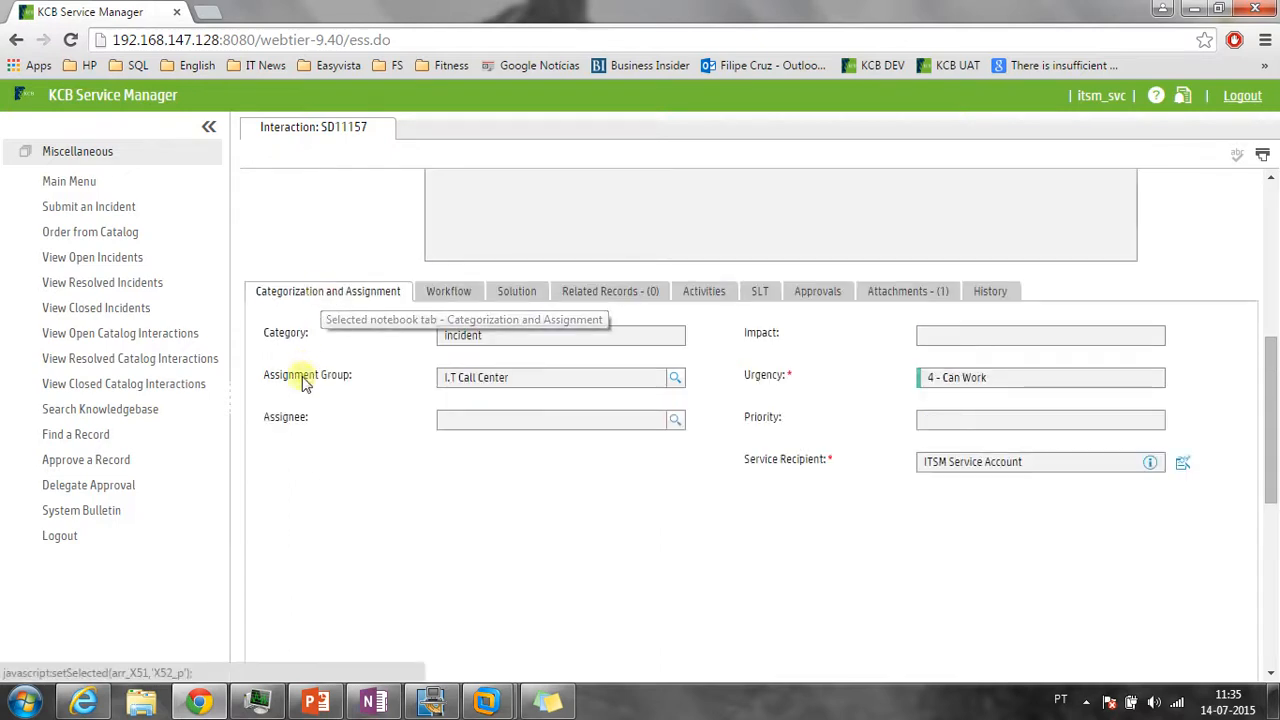
{"action": "left_click_drag", "start_coordinate": [520, 380], "coordinate": [414, 374]}
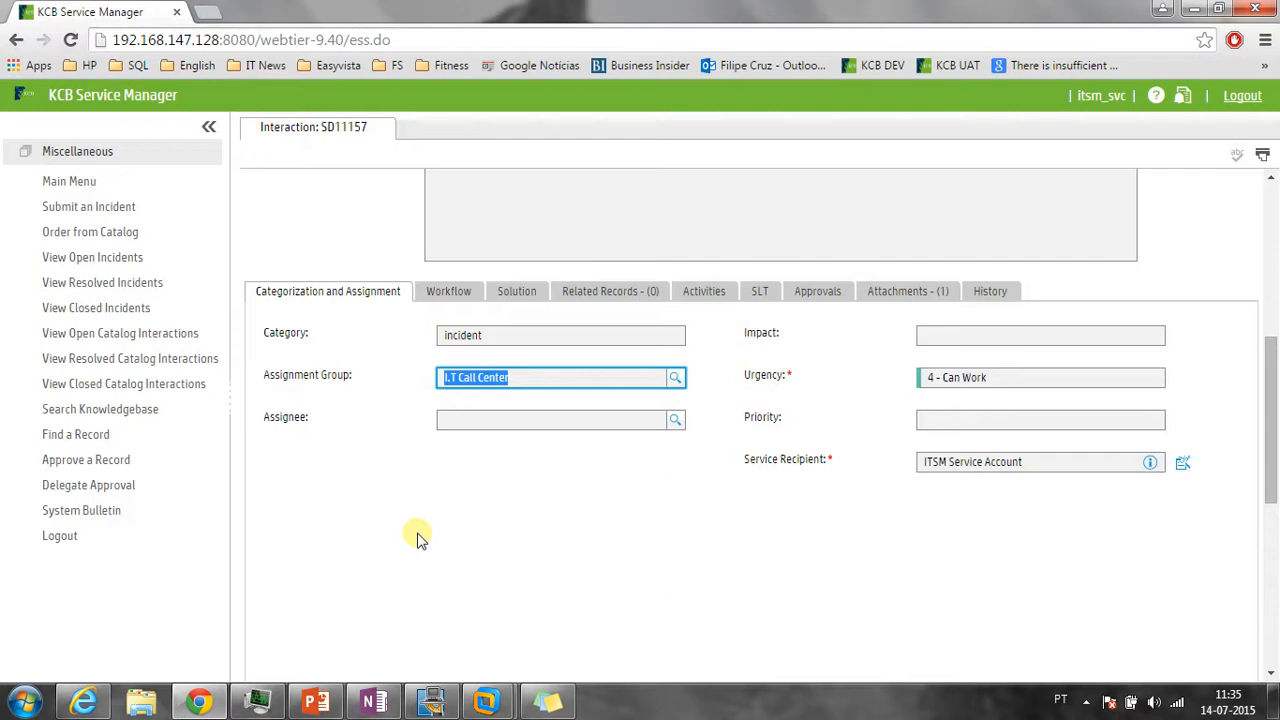
{"action": "scroll", "coordinate": [417, 537], "scroll_direction": "up", "scroll_amount": 3}
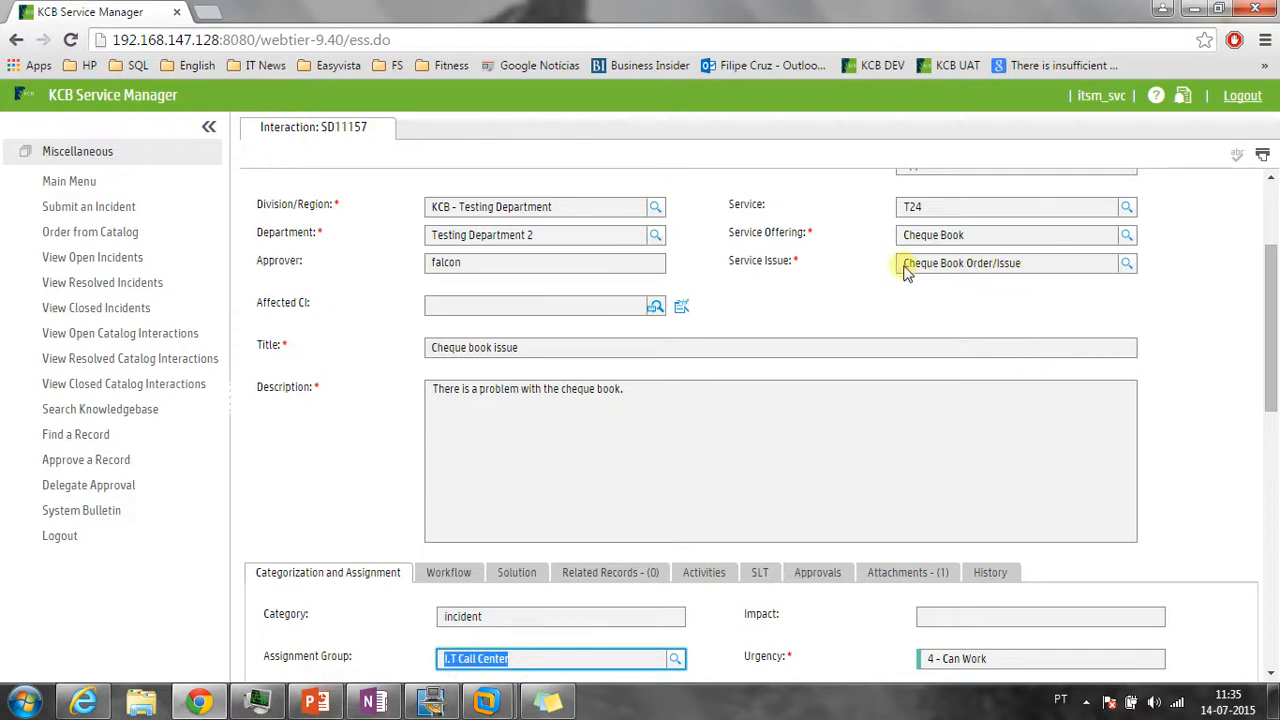
{"action": "scroll", "coordinate": [543, 449], "scroll_direction": "down", "scroll_amount": 2}
{"action": "left_click", "coordinate": [530, 474]}
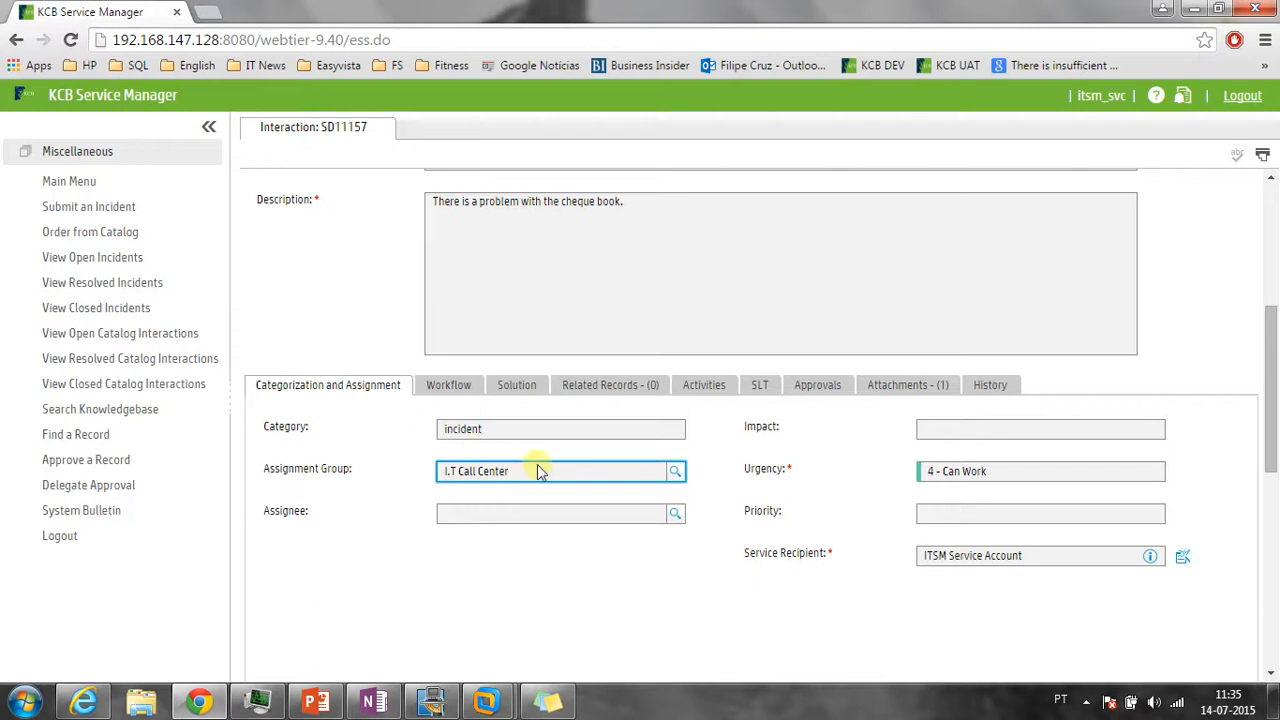
{"action": "scroll", "coordinate": [537, 471], "scroll_direction": "up", "scroll_amount": 4}
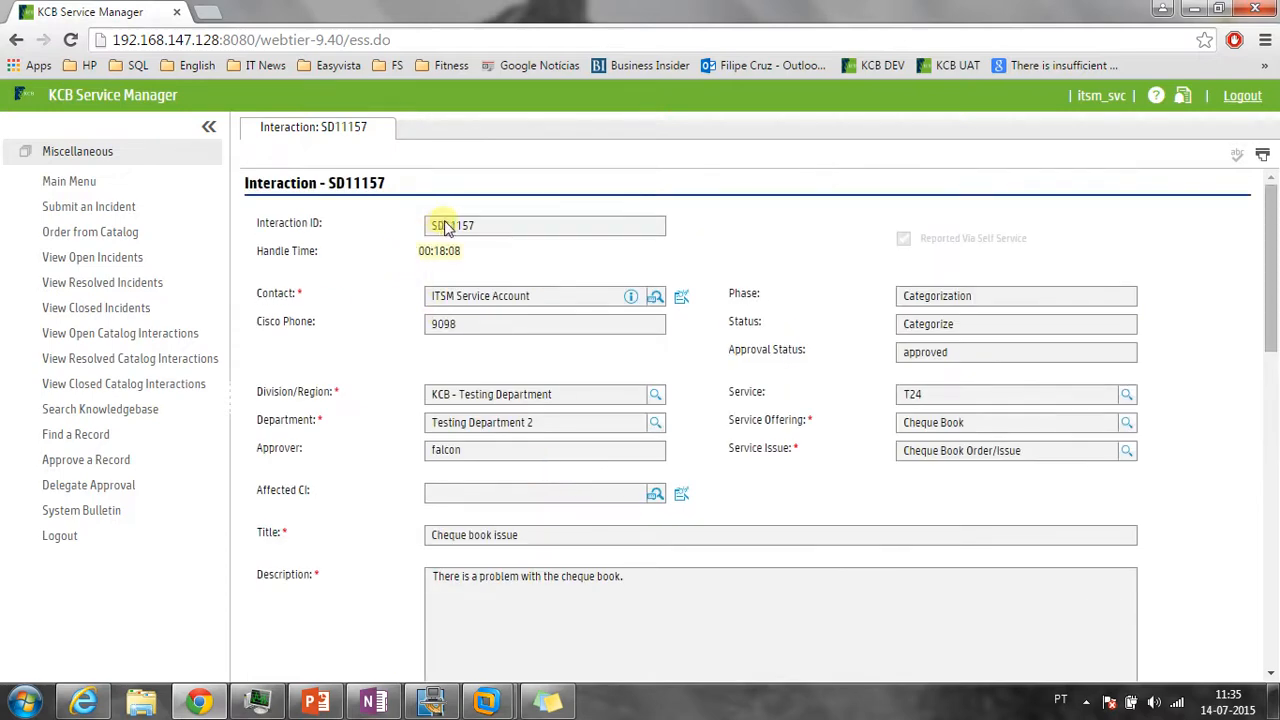
View the current workflow phase of the approved Cheque book issue interaction and return to its header details
{"action": "scroll", "coordinate": [314, 509], "scroll_direction": "down", "scroll_amount": 2}
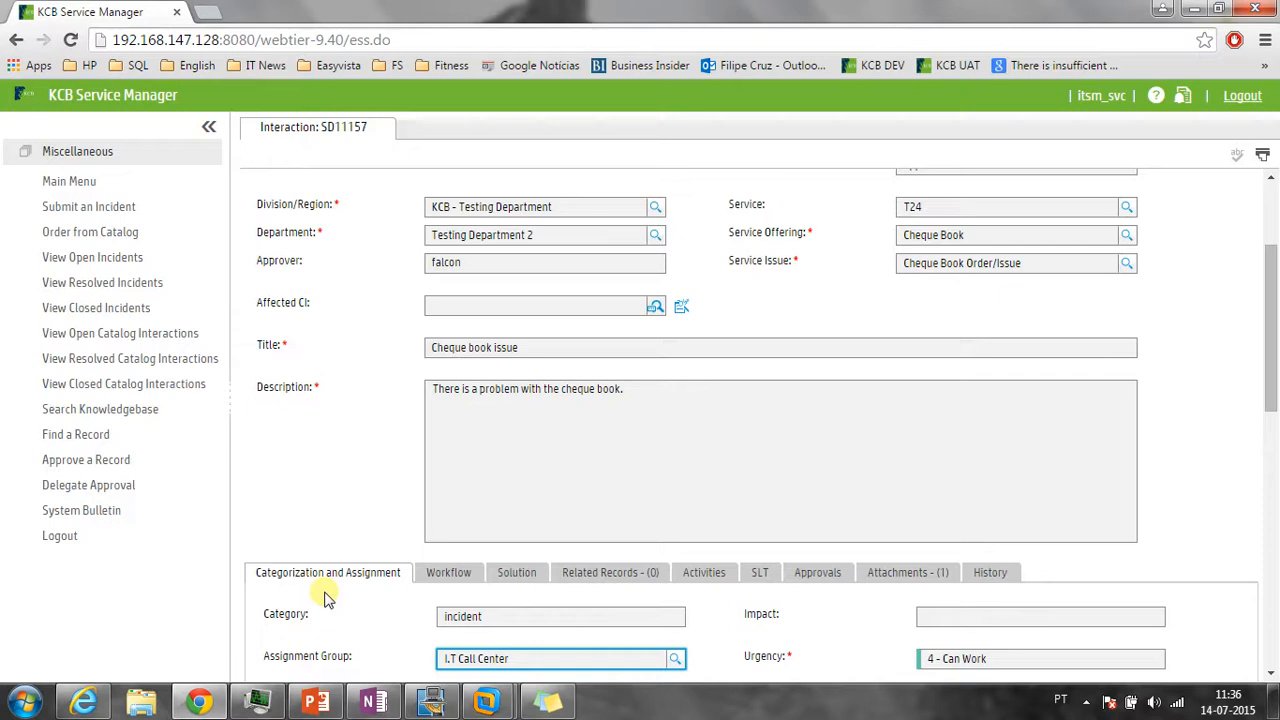
{"action": "scroll", "coordinate": [323, 596], "scroll_direction": "down", "scroll_amount": 3}
{"action": "left_click", "coordinate": [448, 298]}
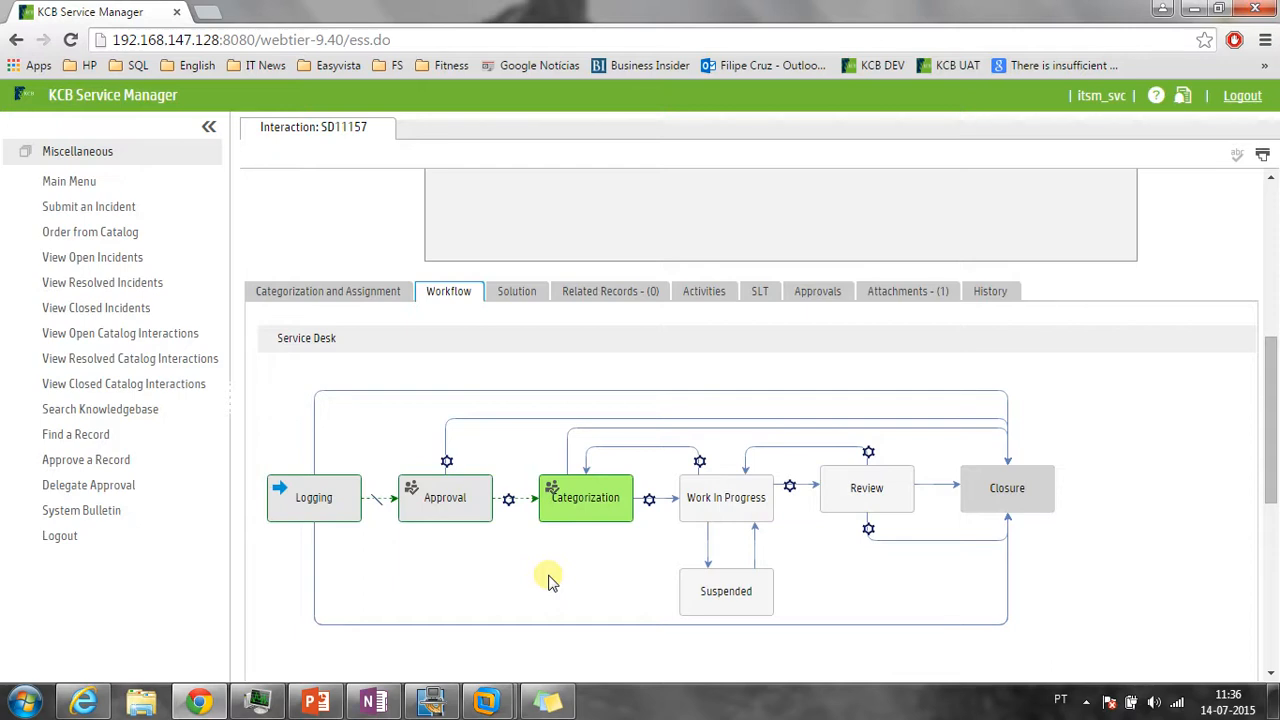
{"action": "scroll", "coordinate": [530, 500], "scroll_direction": "up", "scroll_amount": 5}
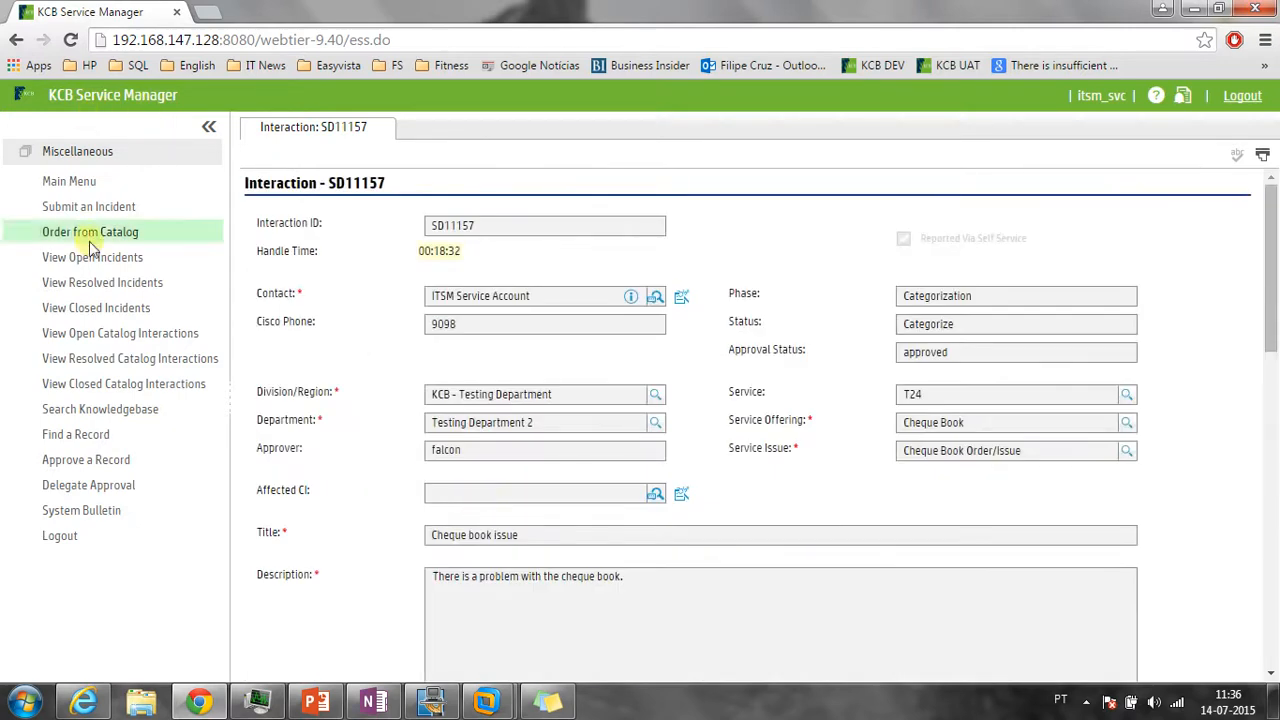
List the open incidents again, then switch to Internet Explorer and log in to Service Manager with the falcon account
{"action": "left_click", "coordinate": [104, 270]}
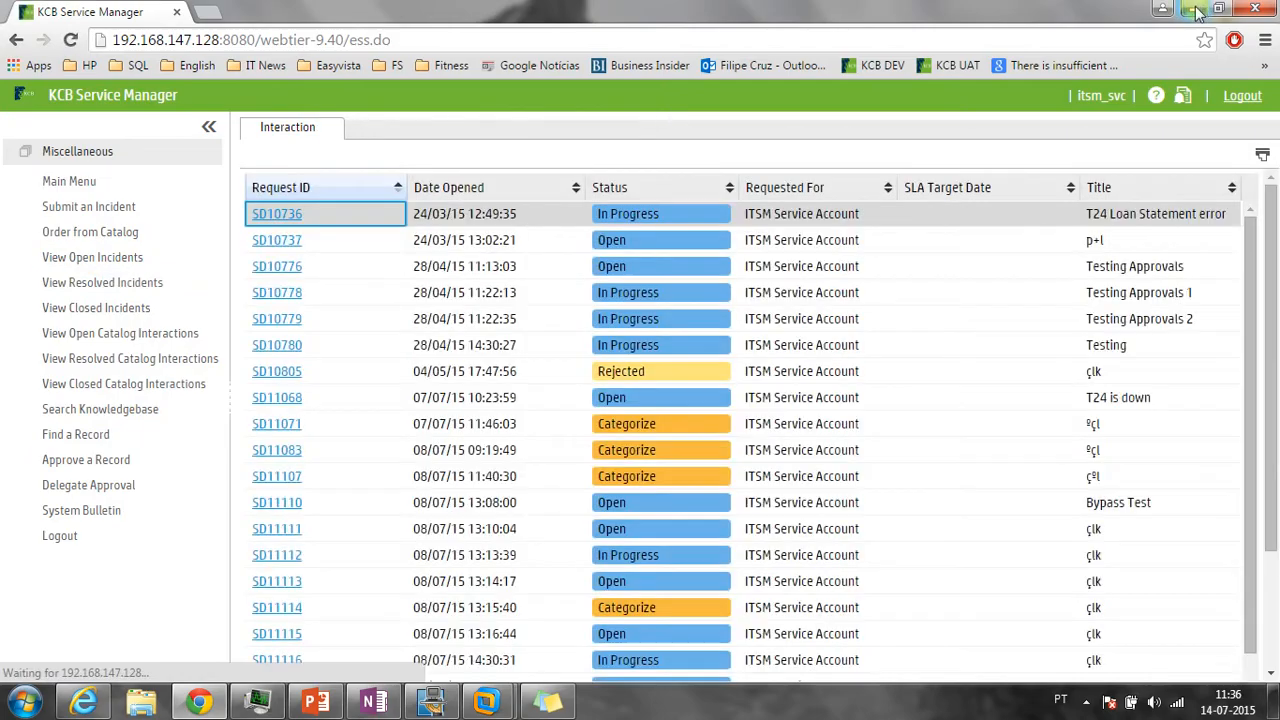
{"action": "left_click", "coordinate": [1196, 11]}
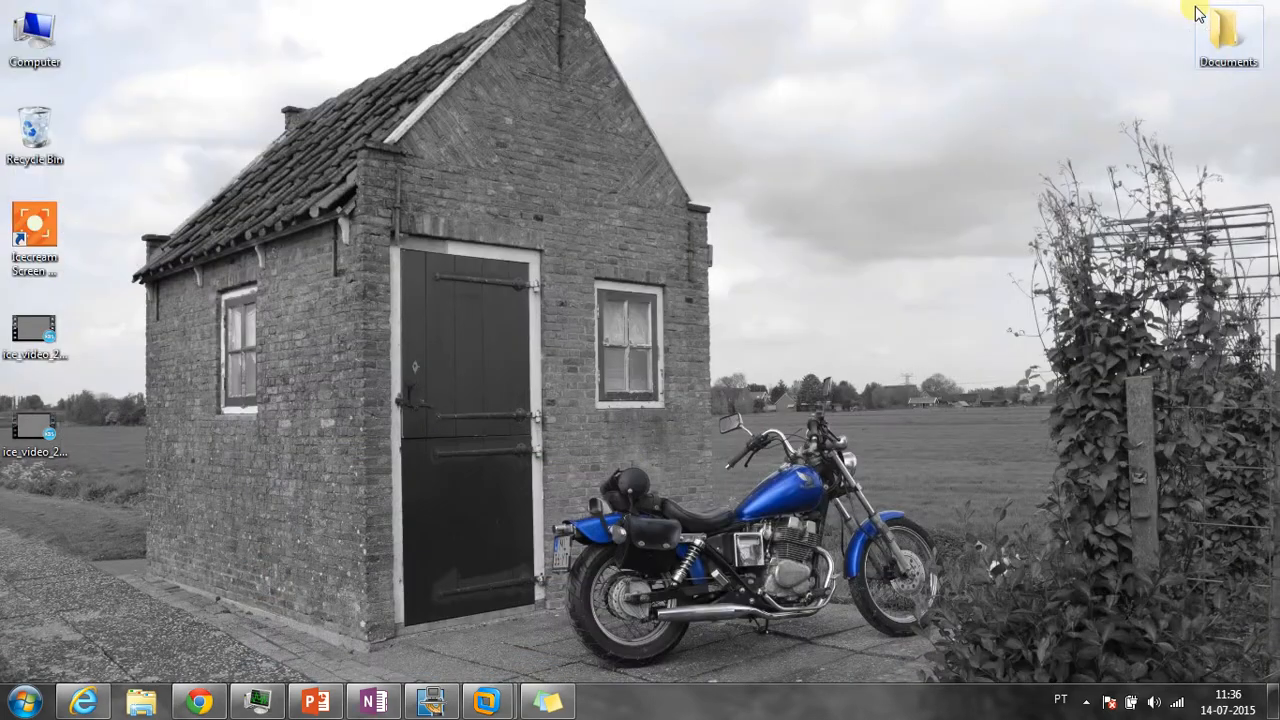
{"action": "left_click", "coordinate": [84, 702]}
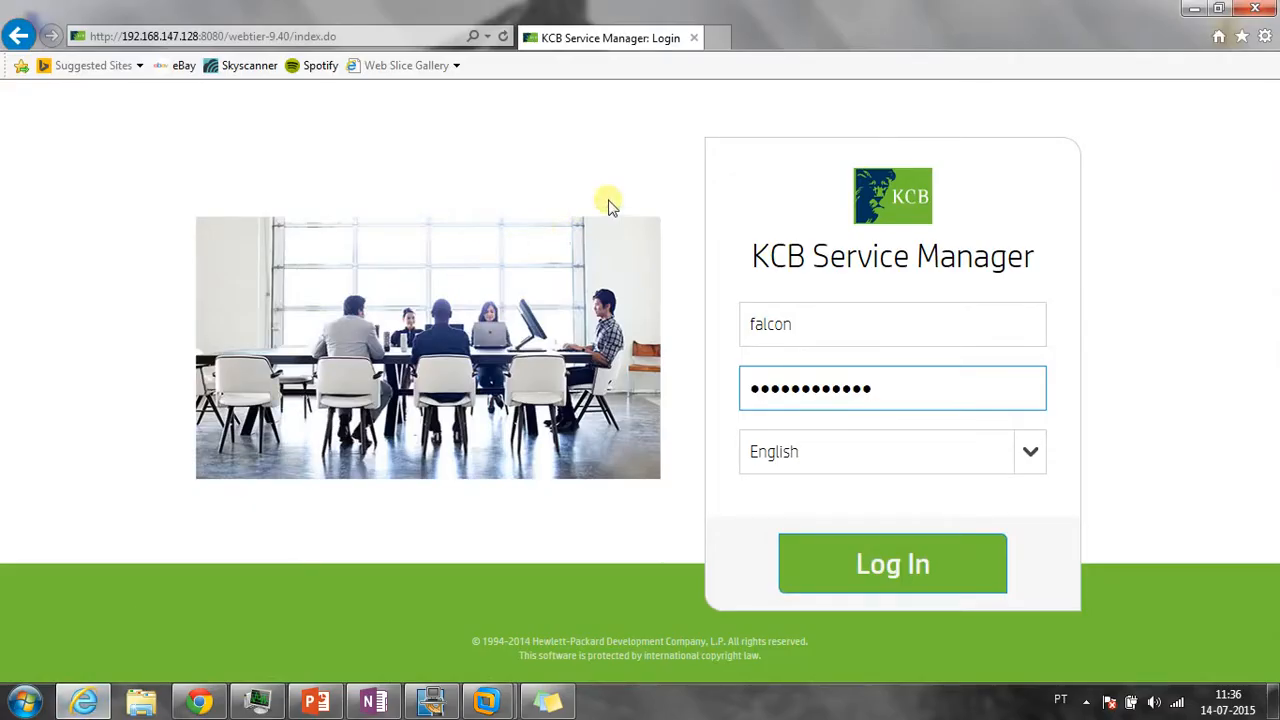
{"action": "left_click", "coordinate": [873, 578]}
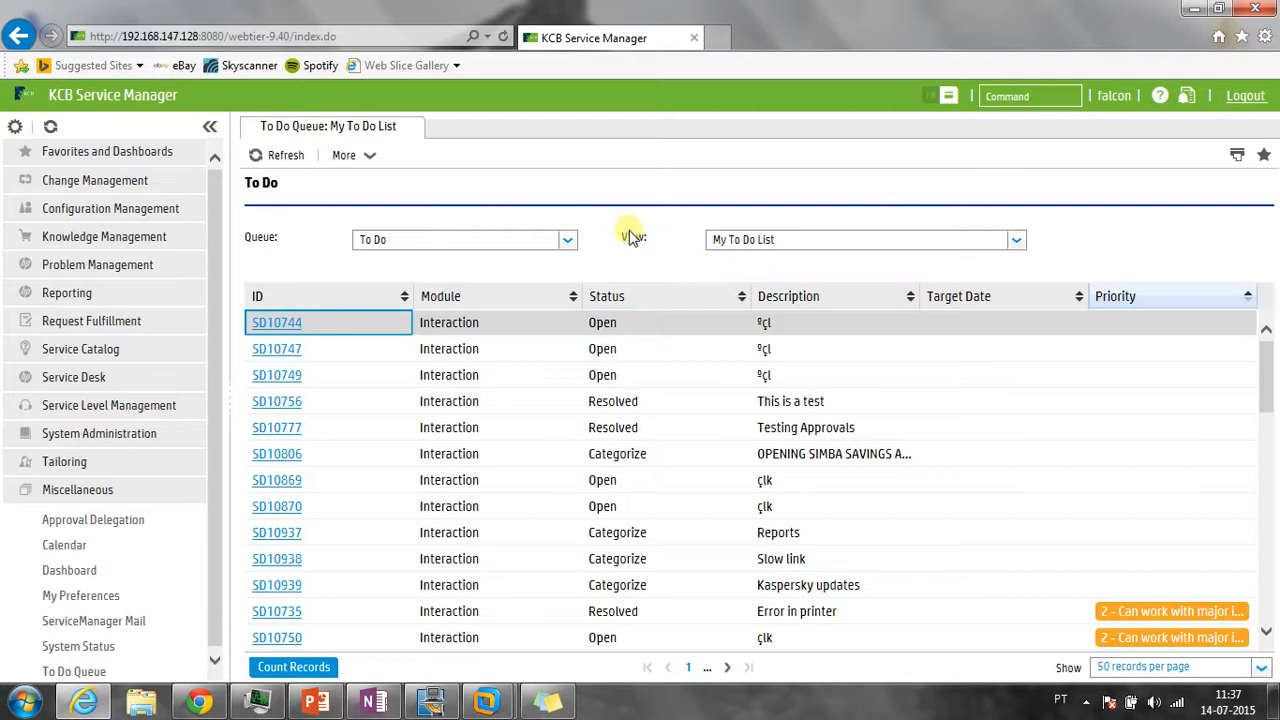
Examine the My To Do List view, including the modules, statuses, target dates and priorities of its records
{"action": "left_click_drag", "start_coordinate": [790, 248], "coordinate": [701, 252]}
{"action": "left_click", "coordinate": [695, 248]}
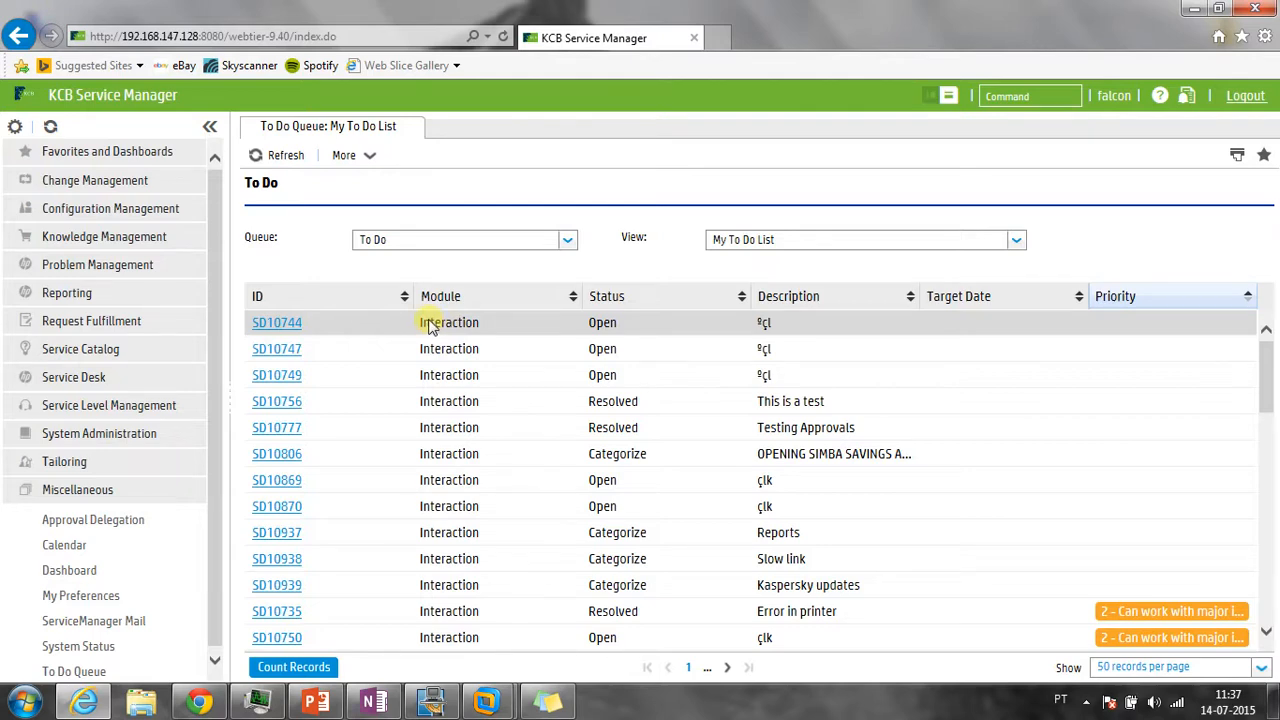
{"action": "scroll", "coordinate": [430, 327], "scroll_direction": "down", "scroll_amount": 3}
{"action": "scroll", "coordinate": [430, 327], "scroll_direction": "up", "scroll_amount": 3}
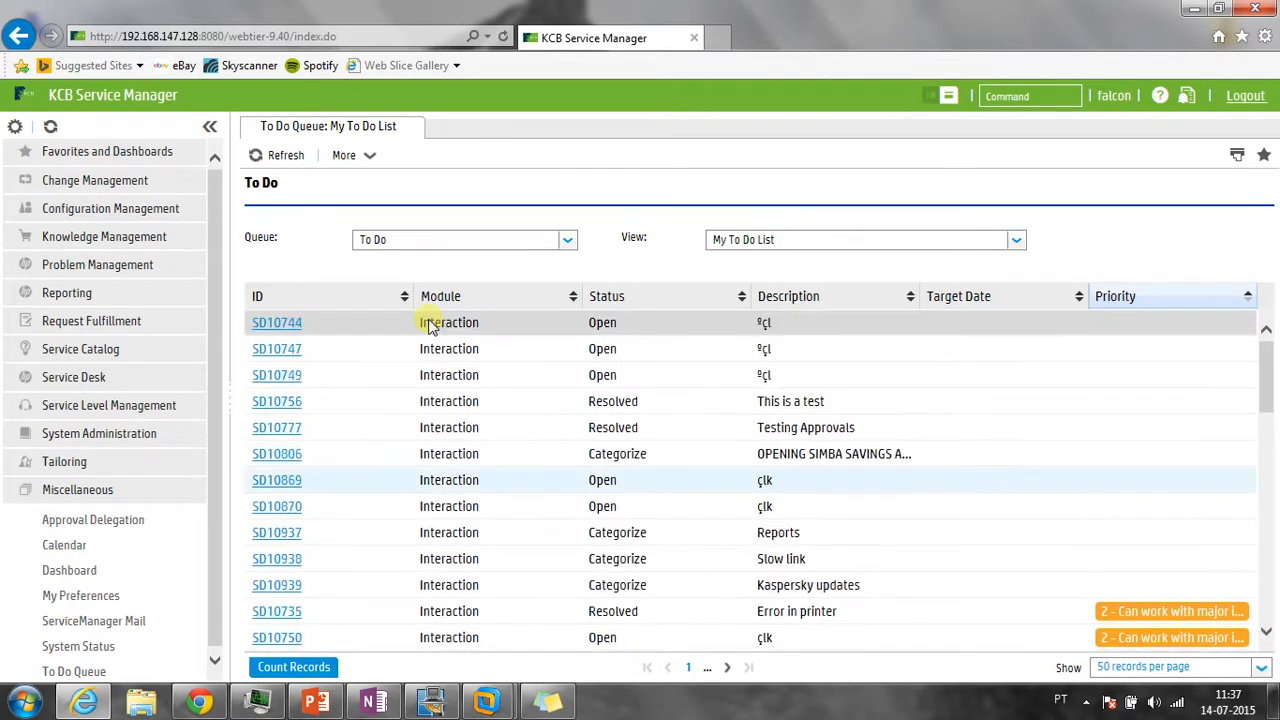
{"action": "scroll", "coordinate": [430, 327], "scroll_direction": "down", "scroll_amount": 2}
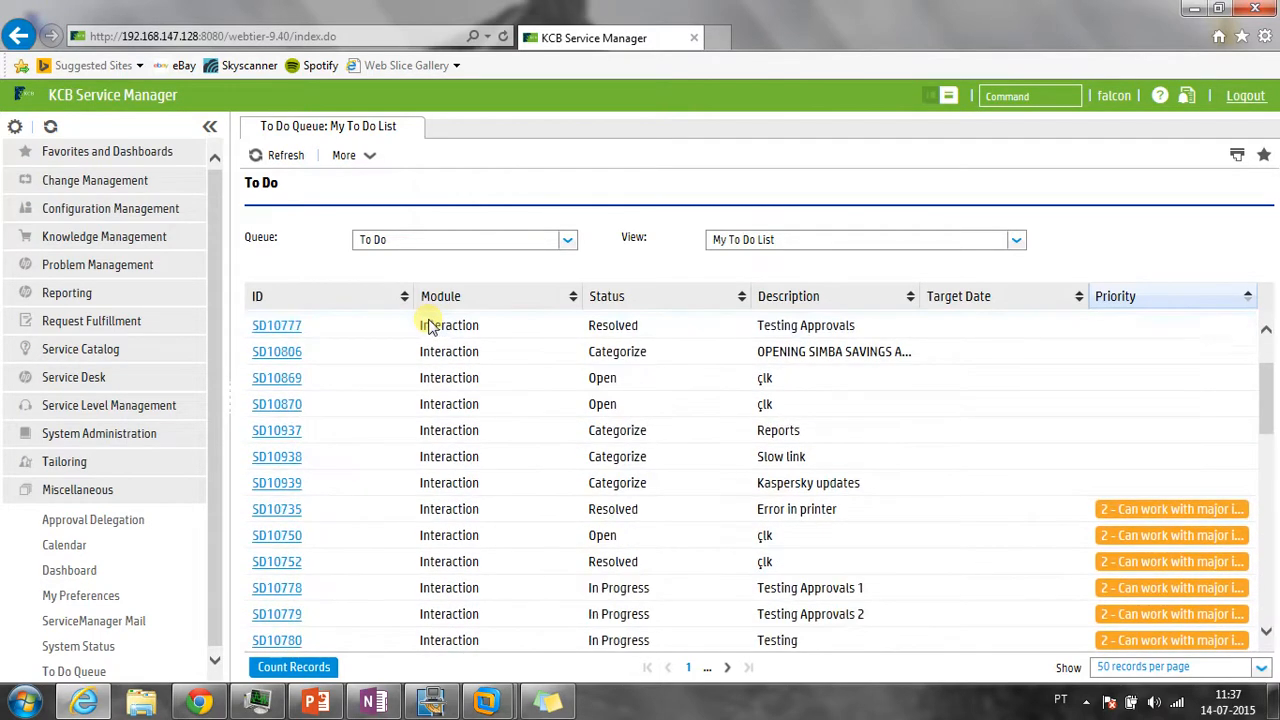
{"action": "scroll", "coordinate": [603, 485], "scroll_direction": "down", "scroll_amount": 2}
{"action": "scroll", "coordinate": [600, 480], "scroll_direction": "down", "scroll_amount": 5}
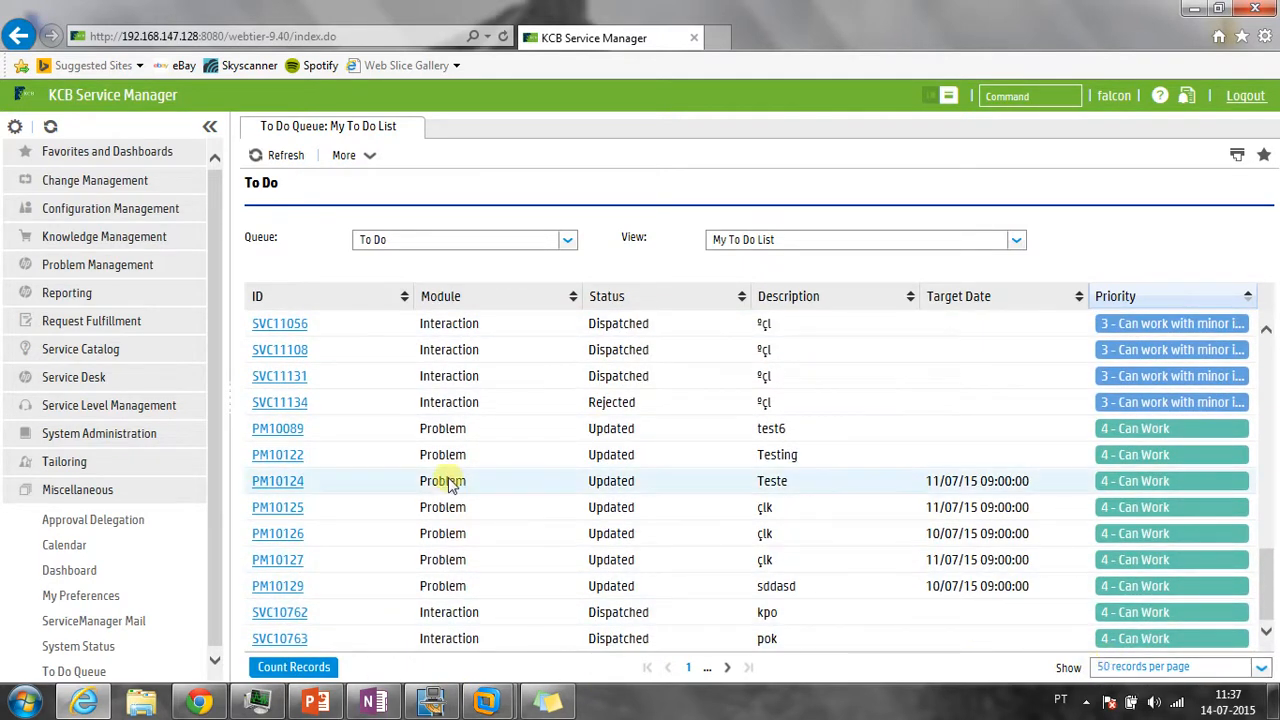
{"action": "scroll", "coordinate": [986, 534], "scroll_direction": "up", "scroll_amount": 5}
{"action": "scroll", "coordinate": [1060, 527], "scroll_direction": "up", "scroll_amount": 8}
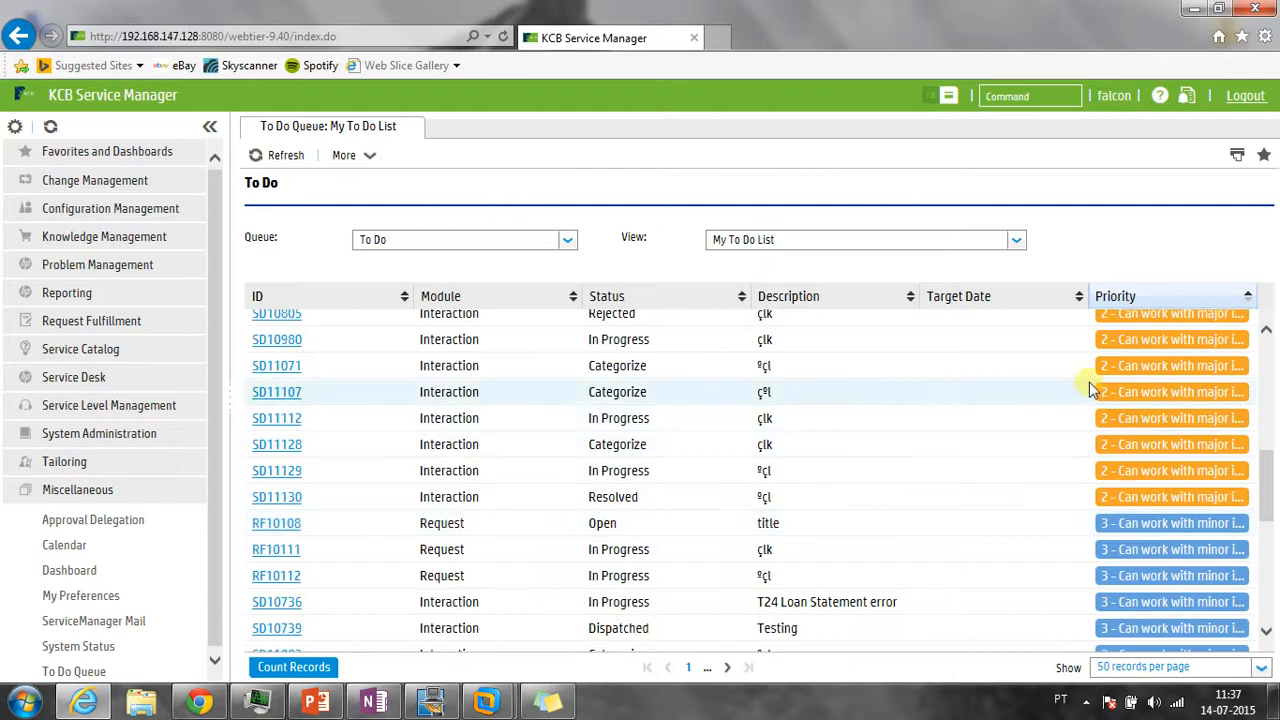
{"action": "scroll", "coordinate": [1121, 360], "scroll_direction": "up", "scroll_amount": 4}
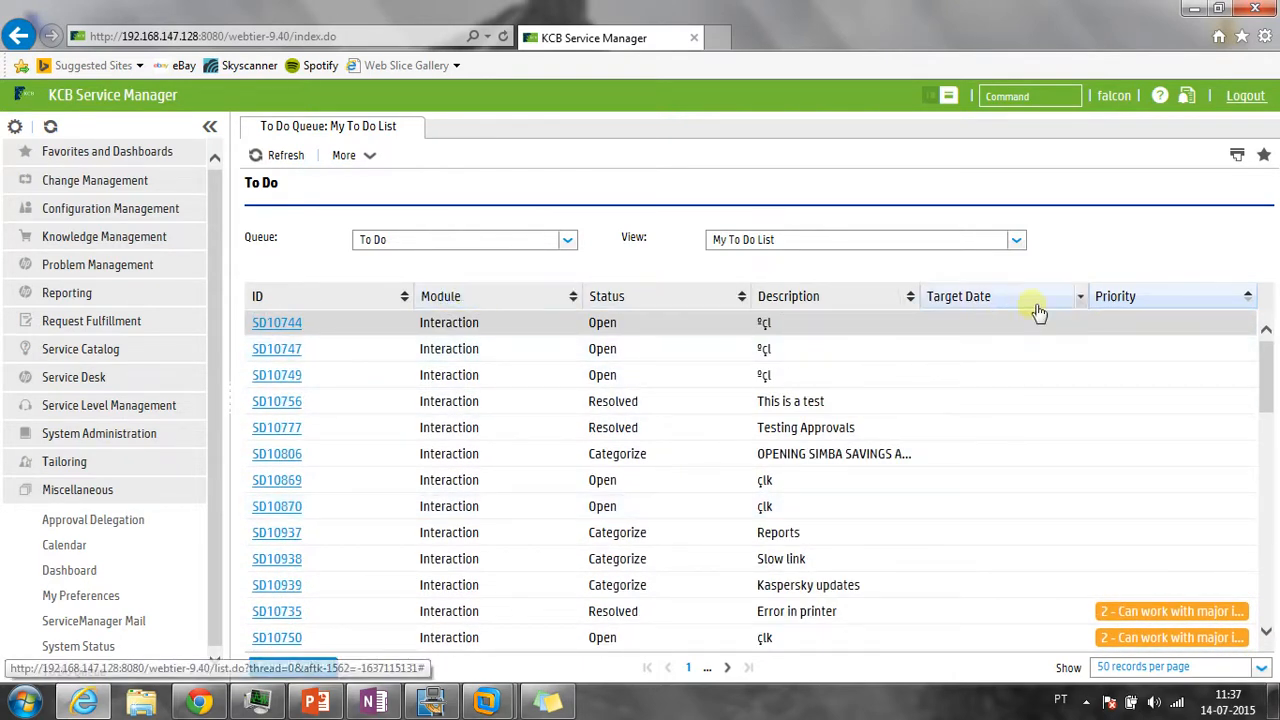
Sort the To Do list by priority in both directions and by status, and review the sorted records
{"action": "left_click", "coordinate": [1134, 300]}
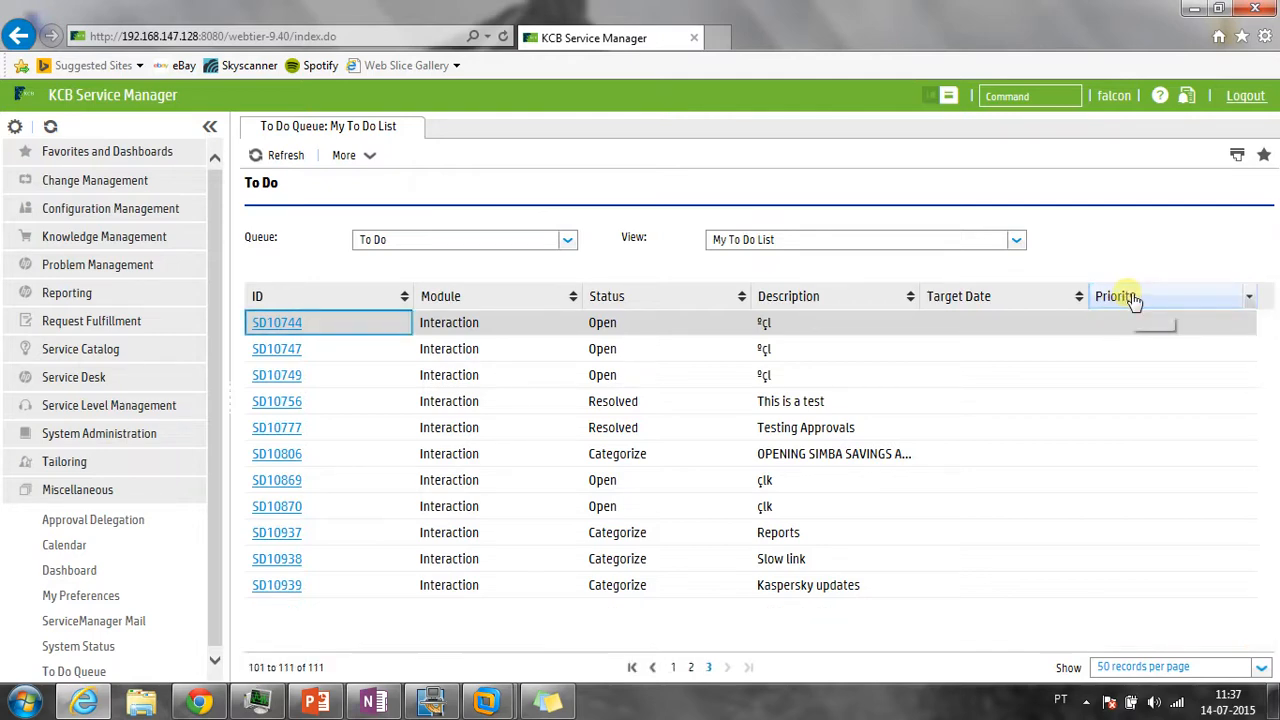
{"action": "left_click", "coordinate": [1143, 296]}
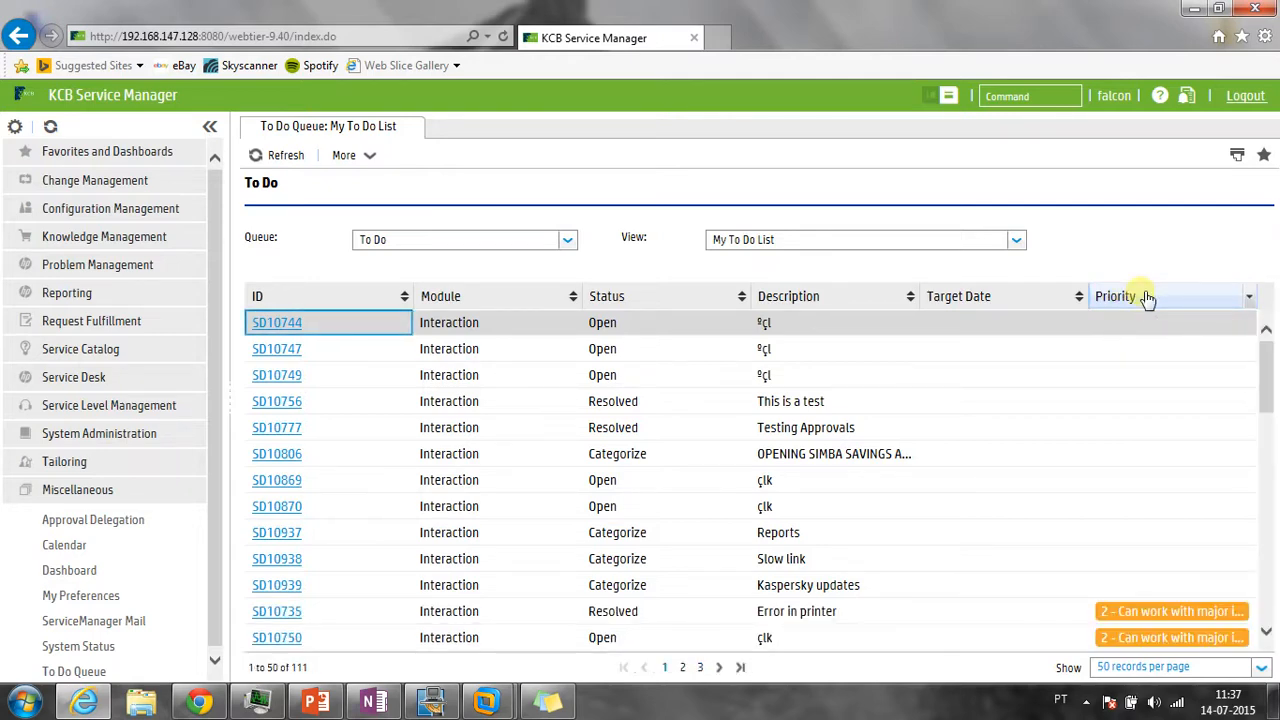
{"action": "left_click", "coordinate": [620, 298]}
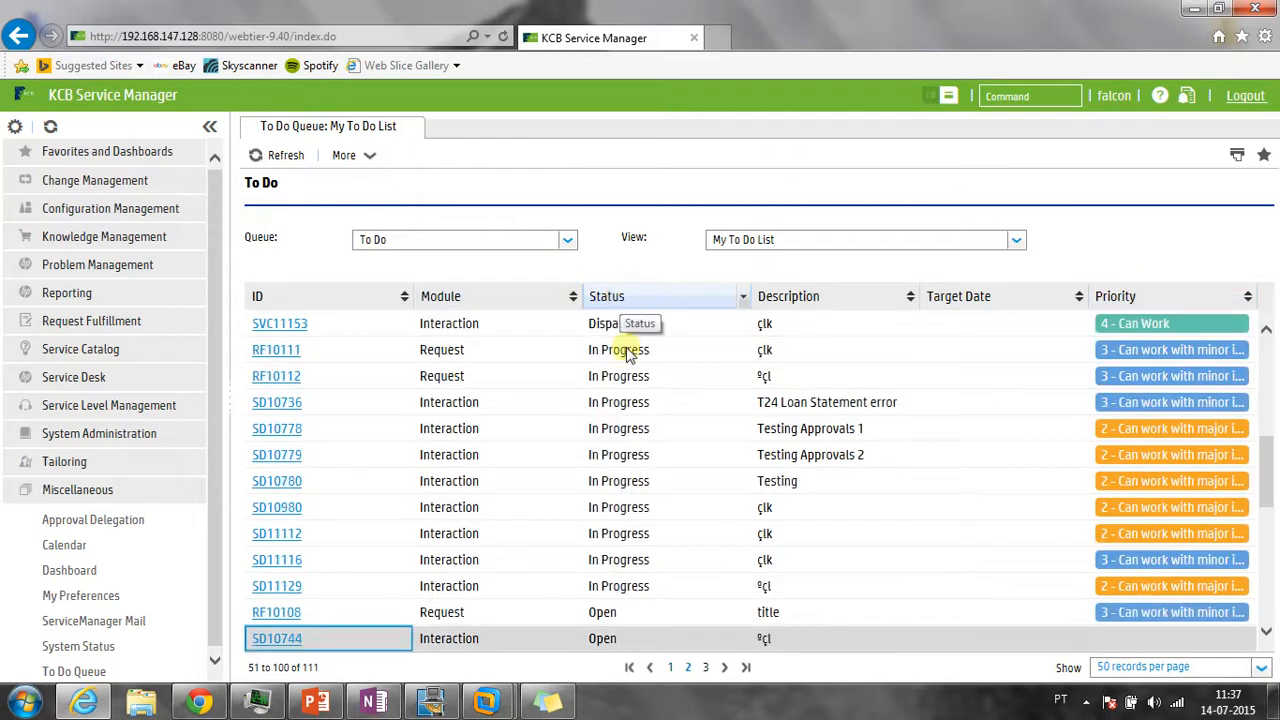
{"action": "left_click_drag", "start_coordinate": [1266, 370], "coordinate": [1249, 298]}
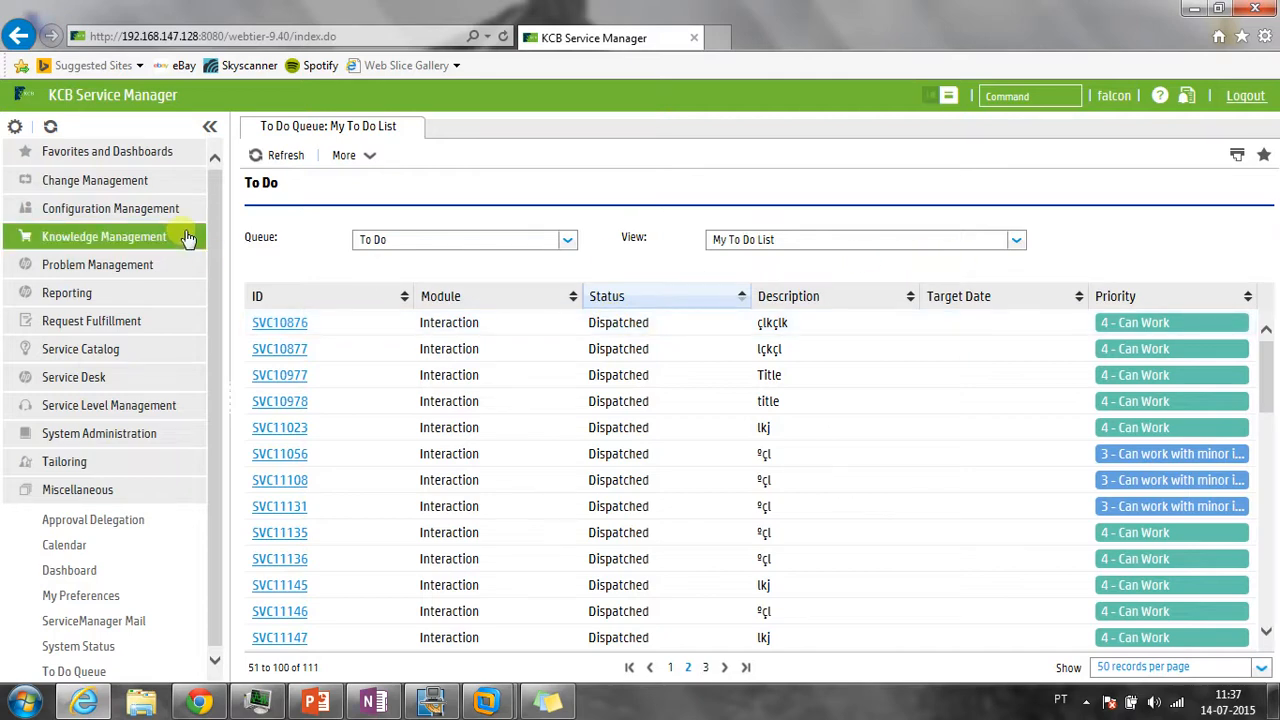
Switch the To Do queue to the My Group's To Do List view and review who its records are assigned to
{"action": "left_click", "coordinate": [1017, 241]}
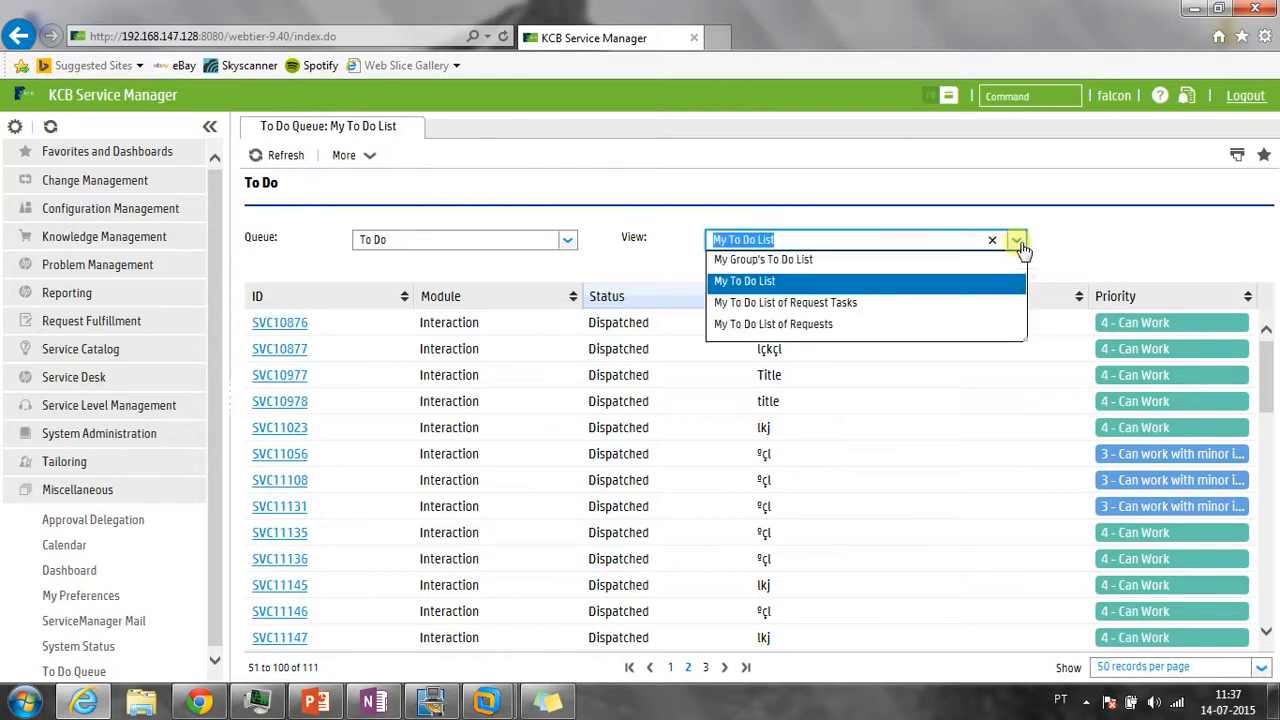
{"action": "left_click", "coordinate": [733, 262]}
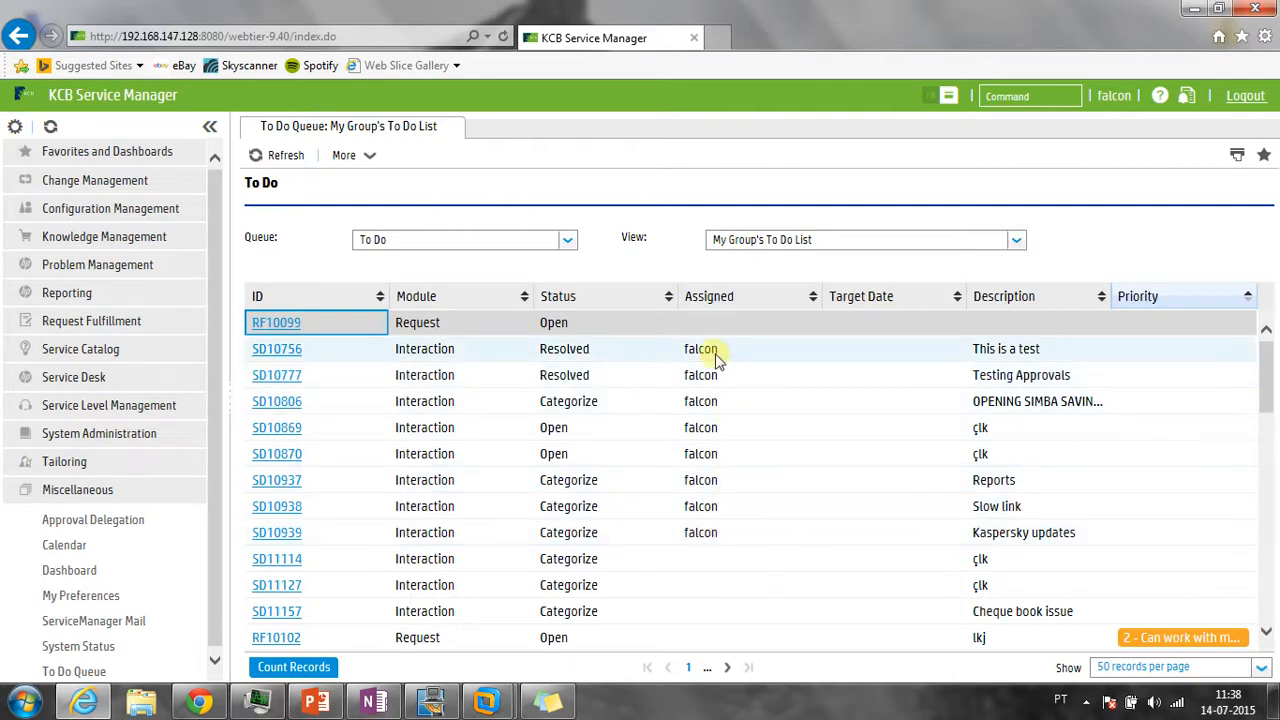
{"action": "scroll", "coordinate": [735, 522], "scroll_direction": "down", "scroll_amount": 1}
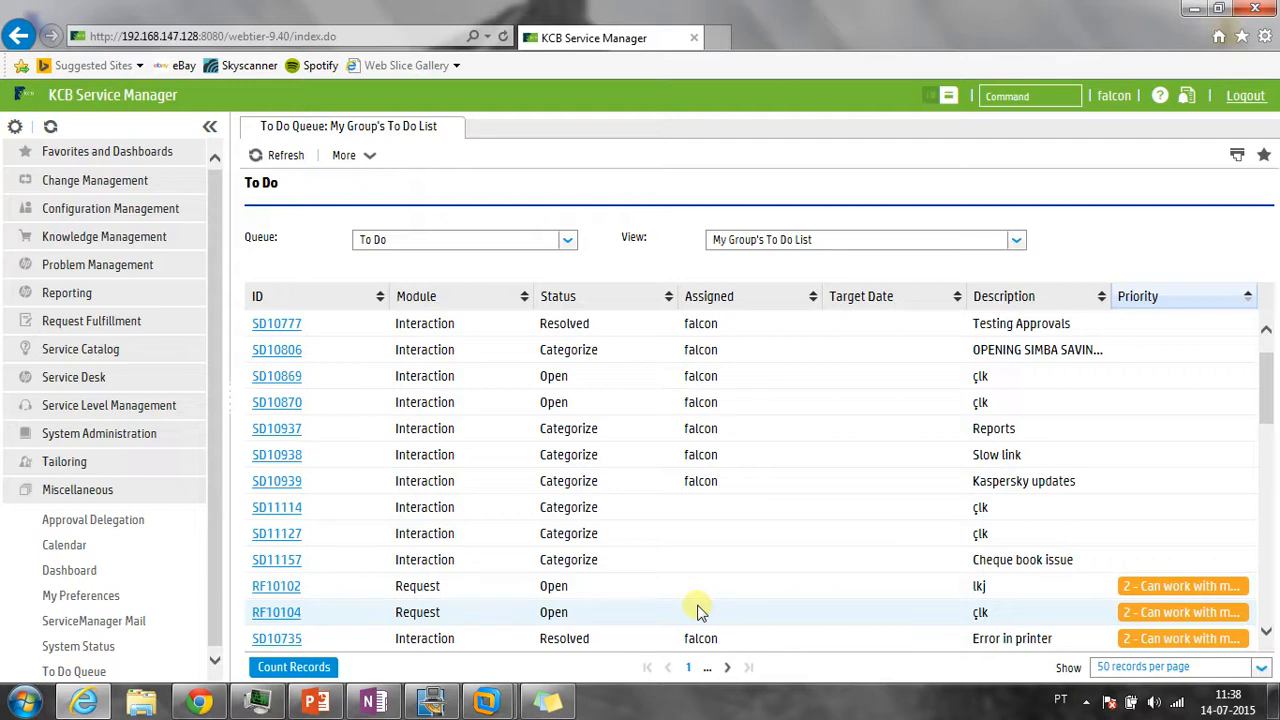
{"action": "scroll", "coordinate": [698, 612], "scroll_direction": "down", "scroll_amount": 7}
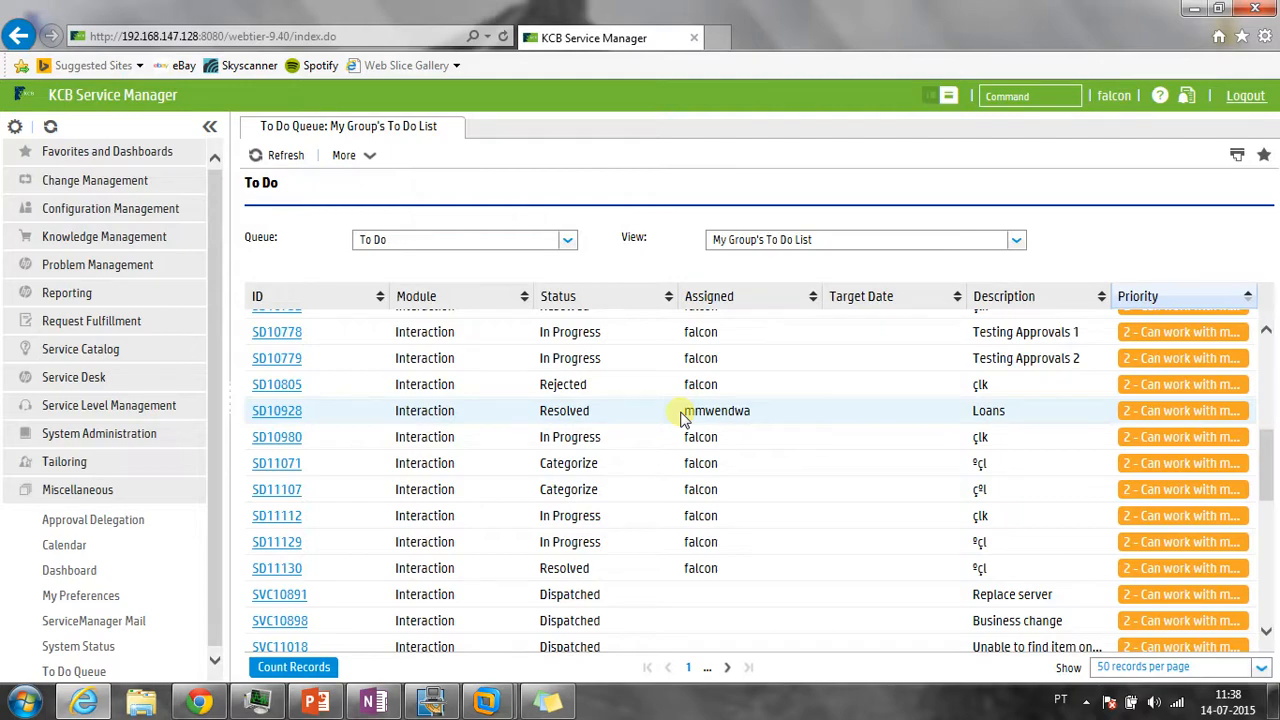
{"action": "scroll", "coordinate": [680, 415], "scroll_direction": "down", "scroll_amount": 3}
{"action": "scroll", "coordinate": [680, 415], "scroll_direction": "up", "scroll_amount": 8}
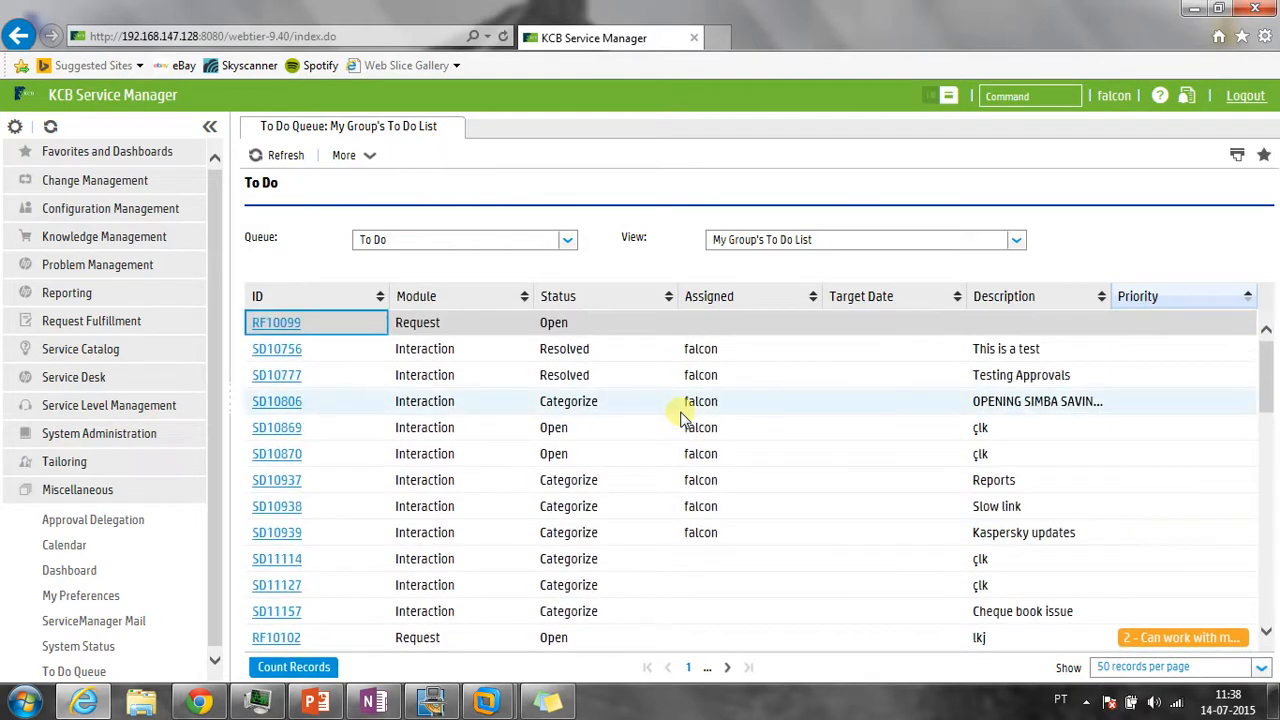
Sort the group's To Do list by ID and open the Cheque book issue interaction from the second page
{"action": "left_click", "coordinate": [311, 296]}
{"action": "scroll", "coordinate": [331, 455], "scroll_direction": "up", "scroll_amount": 1}
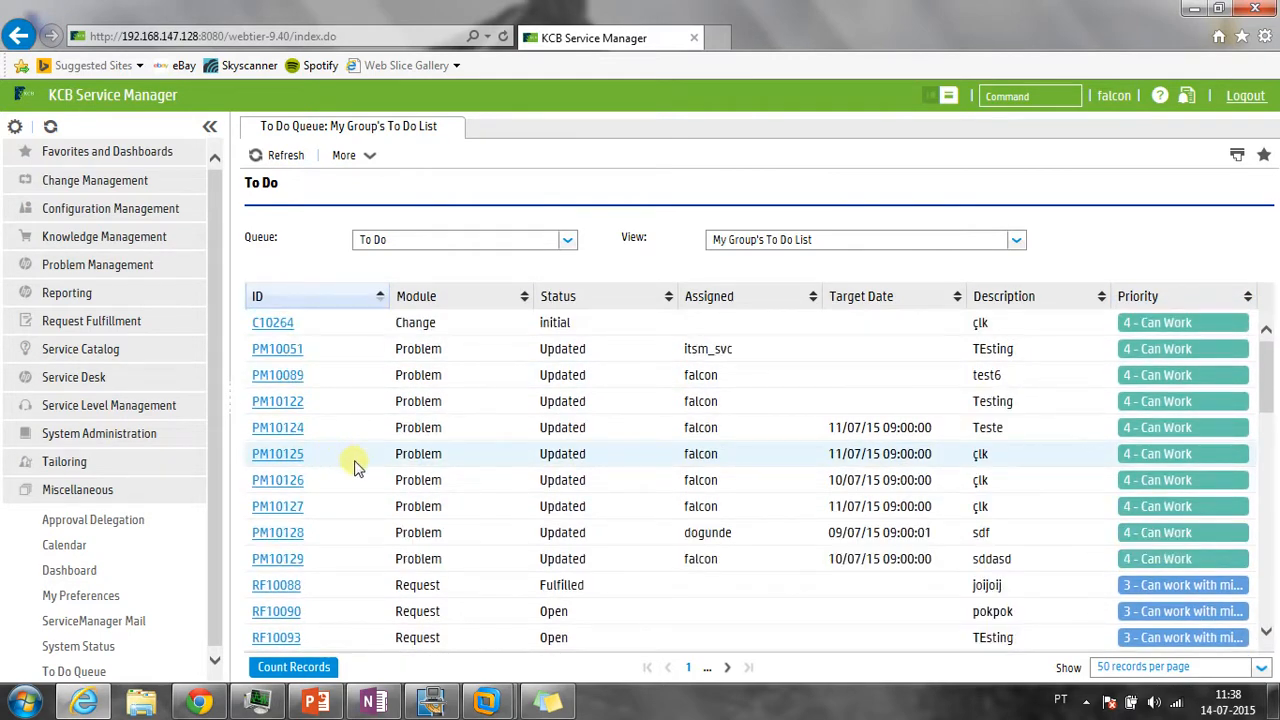
{"action": "scroll", "coordinate": [350, 462], "scroll_direction": "down", "scroll_amount": 3}
{"action": "scroll", "coordinate": [357, 463], "scroll_direction": "down", "scroll_amount": 10}
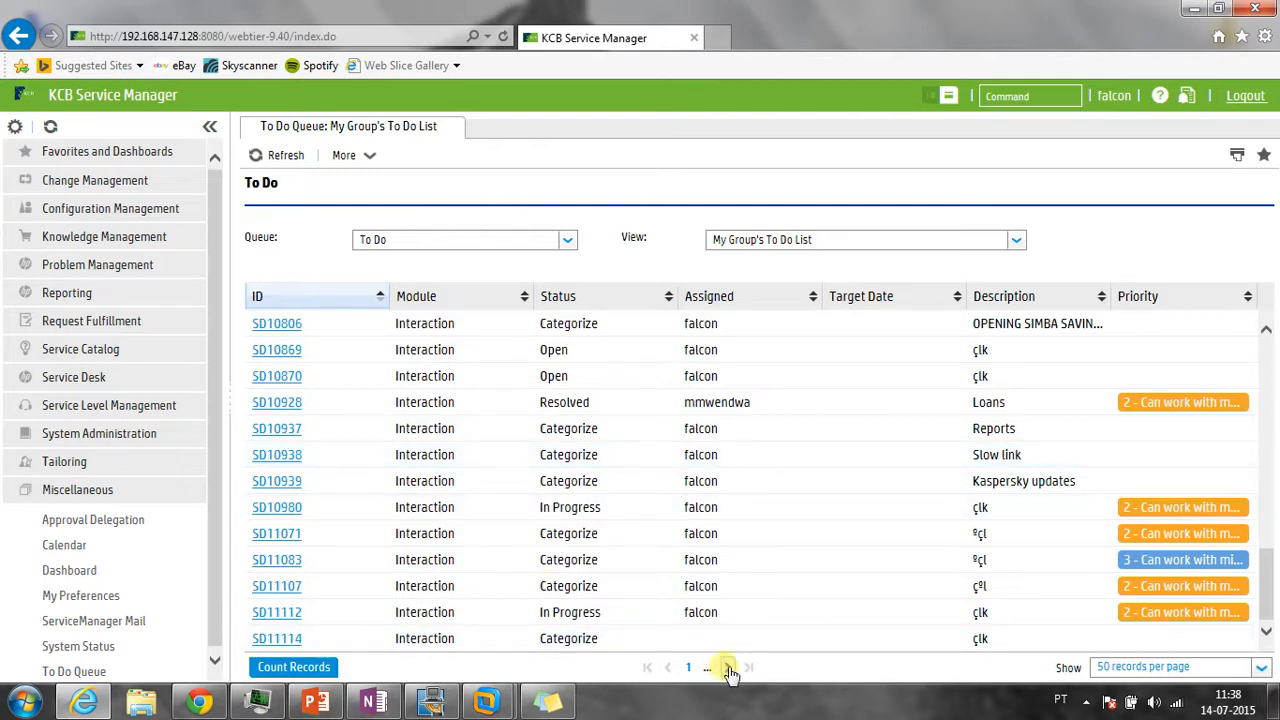
{"action": "left_click", "coordinate": [731, 670]}
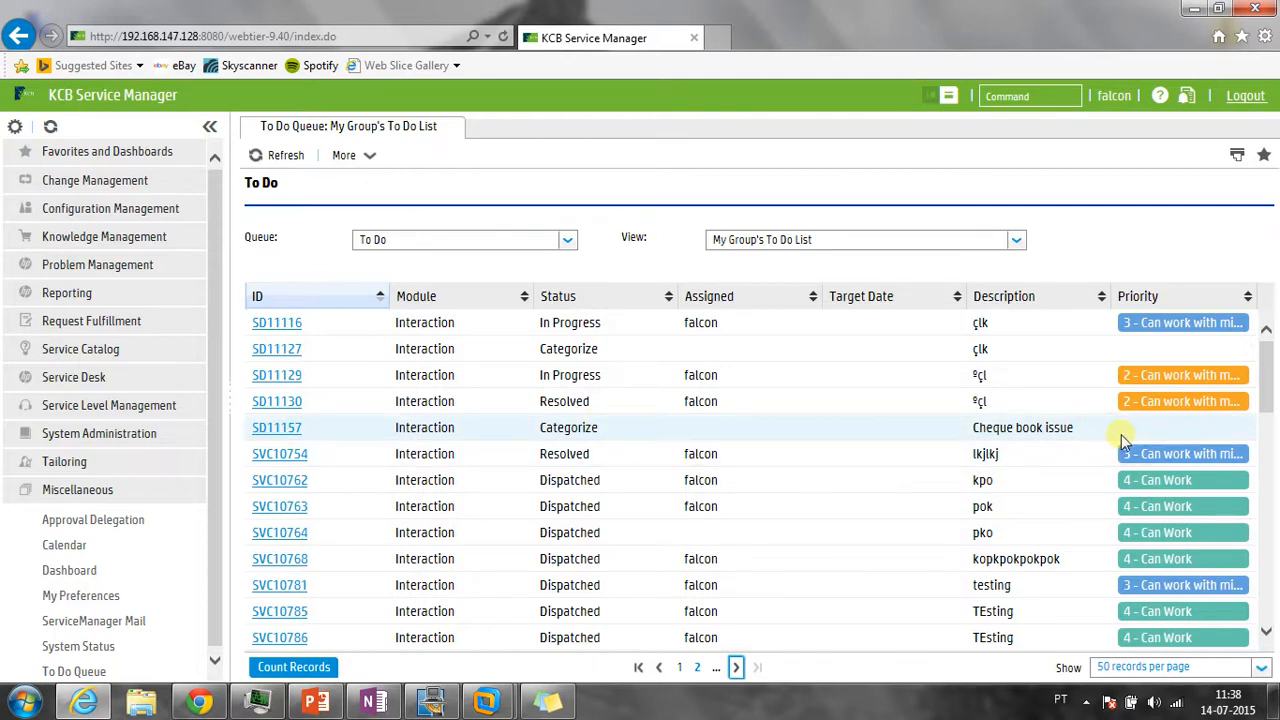
{"action": "left_click", "coordinate": [265, 430]}
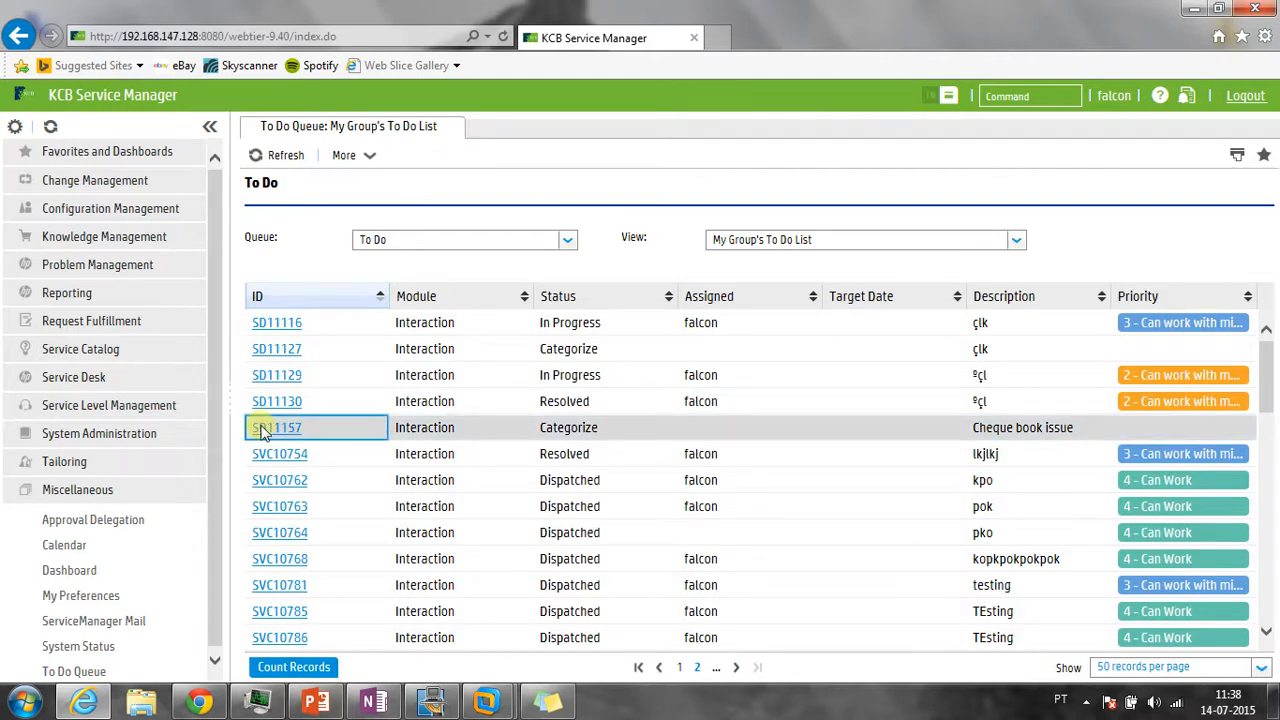
Examine the interaction's header, description and workflow phase, and return to its categorization and assignment details
{"action": "scroll", "coordinate": [265, 432], "scroll_direction": "up", "scroll_amount": 2}
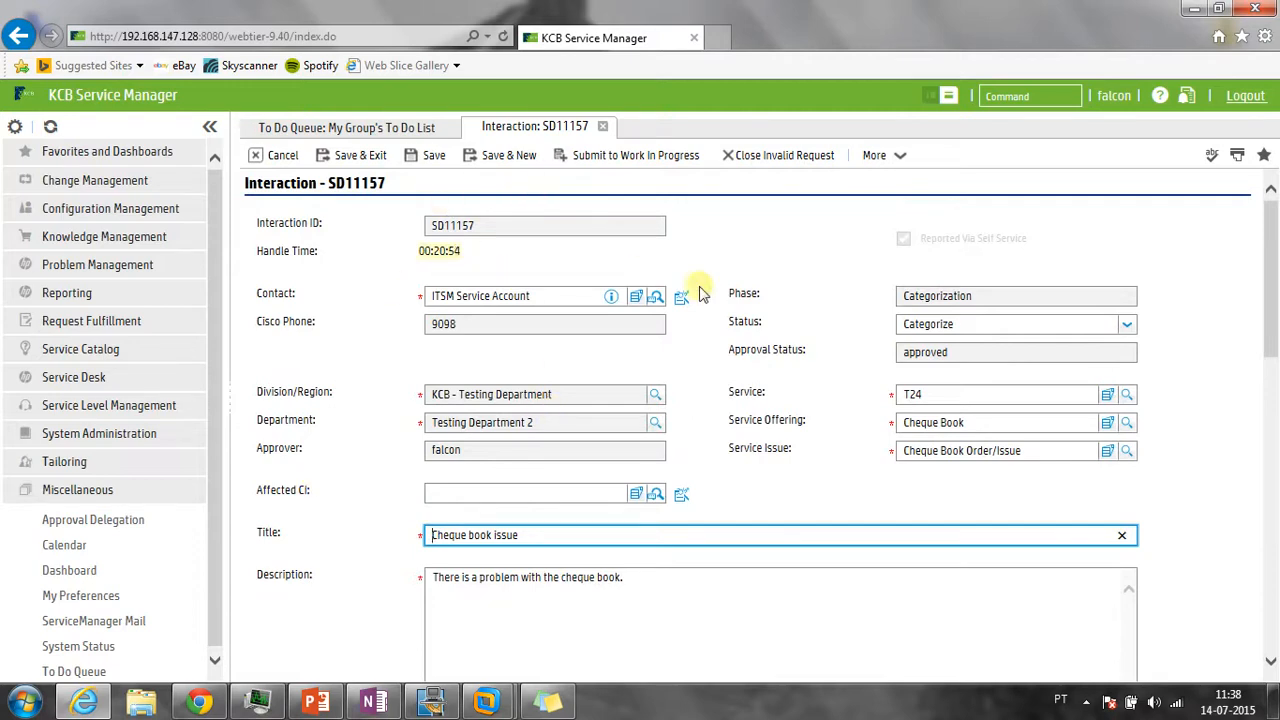
{"action": "scroll", "coordinate": [740, 335], "scroll_direction": "down", "scroll_amount": 1}
{"action": "scroll", "coordinate": [740, 340], "scroll_direction": "down", "scroll_amount": 2}
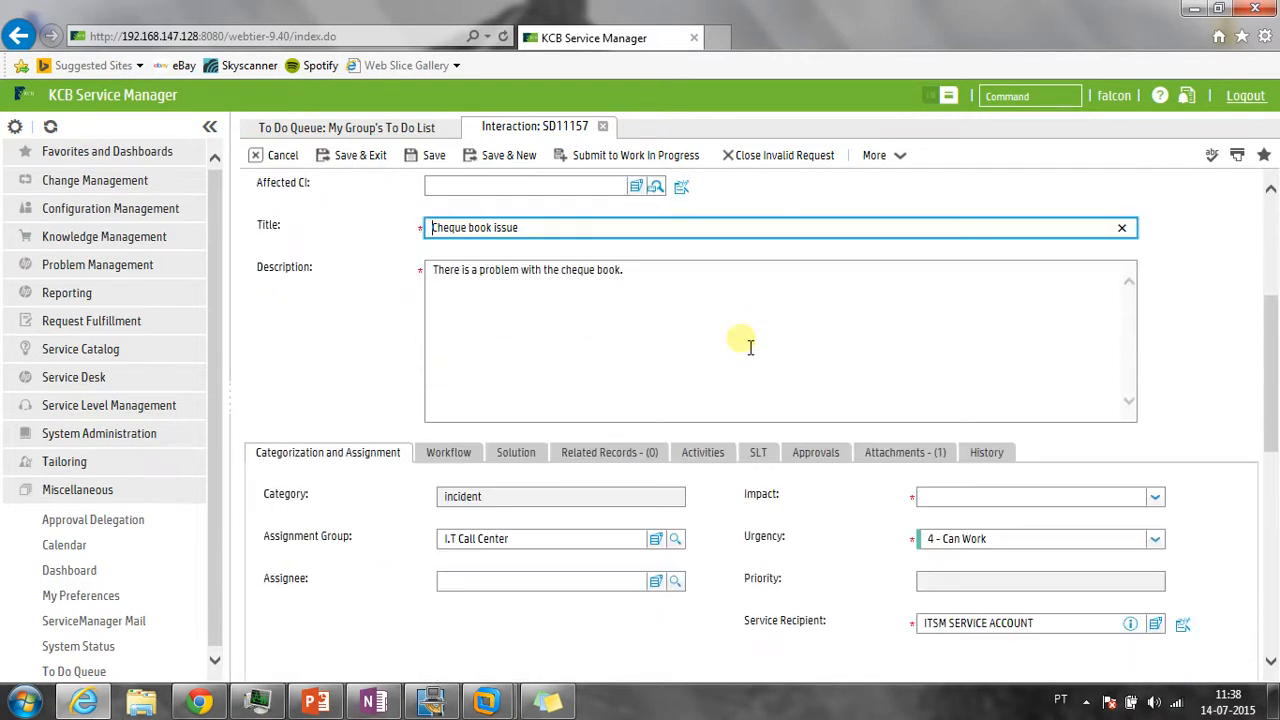
{"action": "scroll", "coordinate": [512, 573], "scroll_direction": "up", "scroll_amount": 1}
{"action": "left_click", "coordinate": [450, 529]}
{"action": "scroll", "coordinate": [520, 520], "scroll_direction": "down", "scroll_amount": 2}
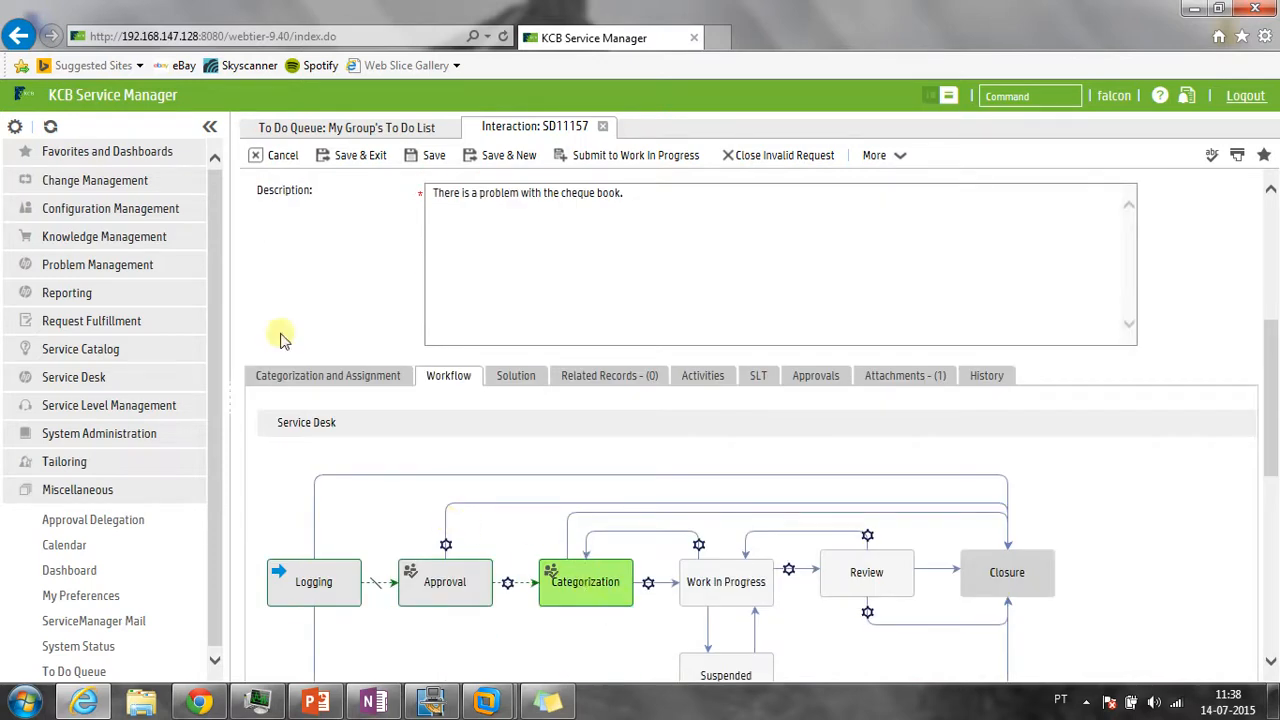
{"action": "left_click", "coordinate": [294, 378]}
Set the interaction's impact to 3 - Multiple Users
{"action": "scroll", "coordinate": [388, 426], "scroll_direction": "down", "scroll_amount": 1}
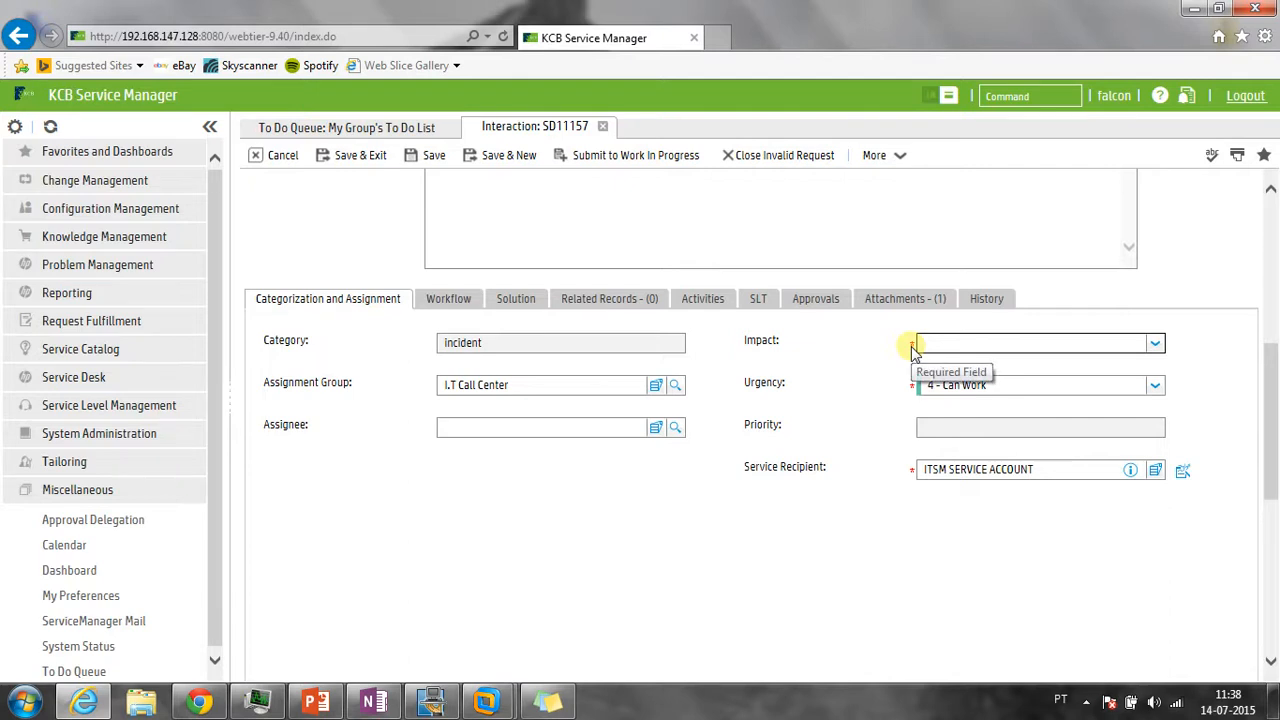
{"action": "left_click", "coordinate": [1156, 345]}
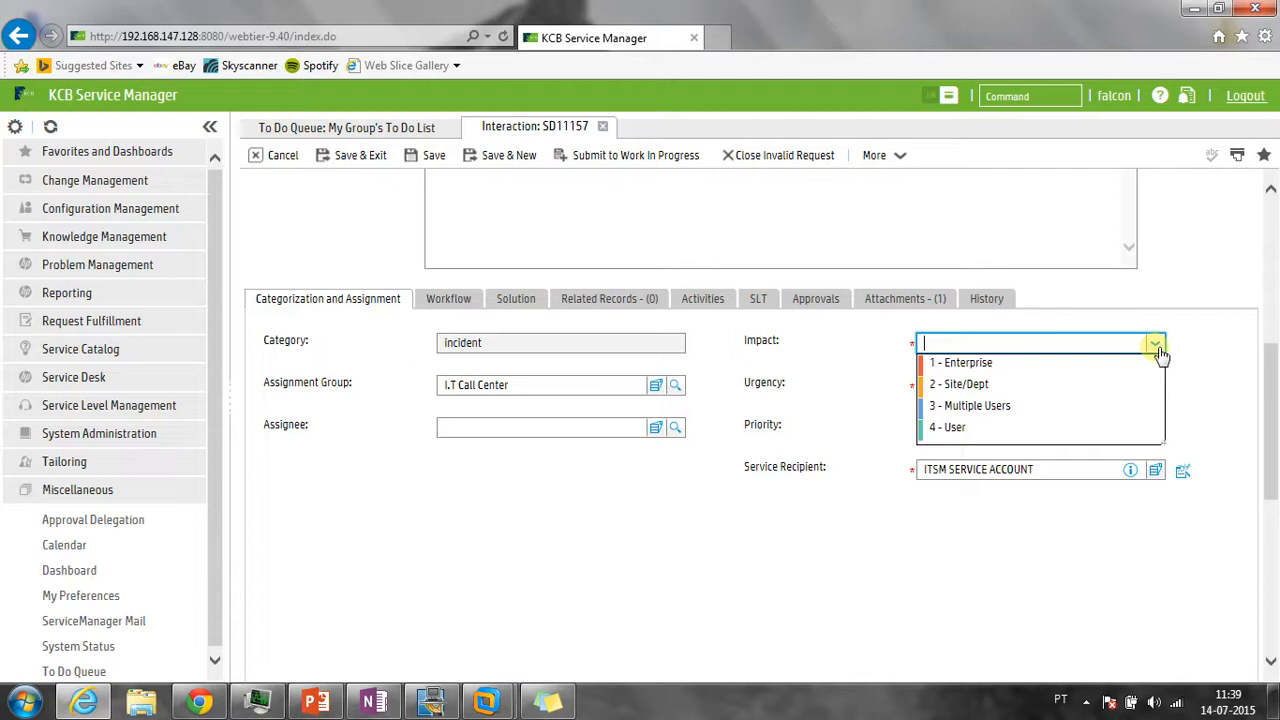
{"action": "left_click", "coordinate": [886, 407]}
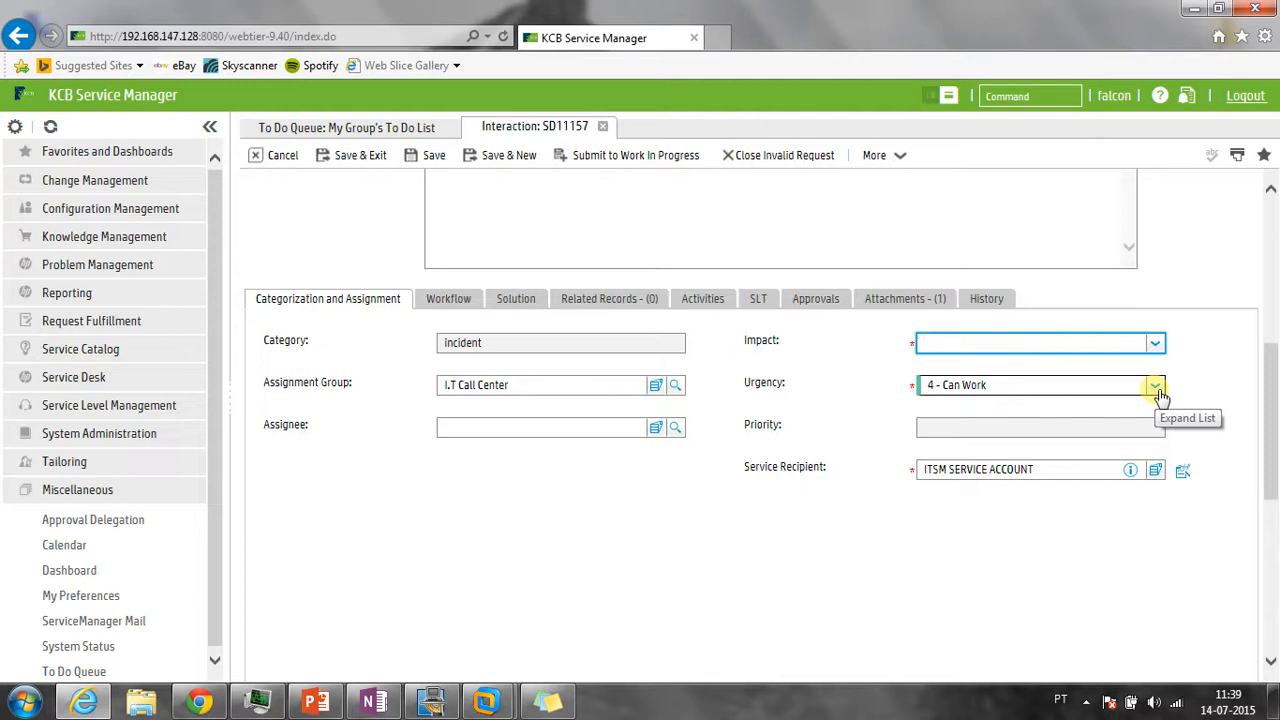
{"action": "left_click", "coordinate": [1156, 343]}
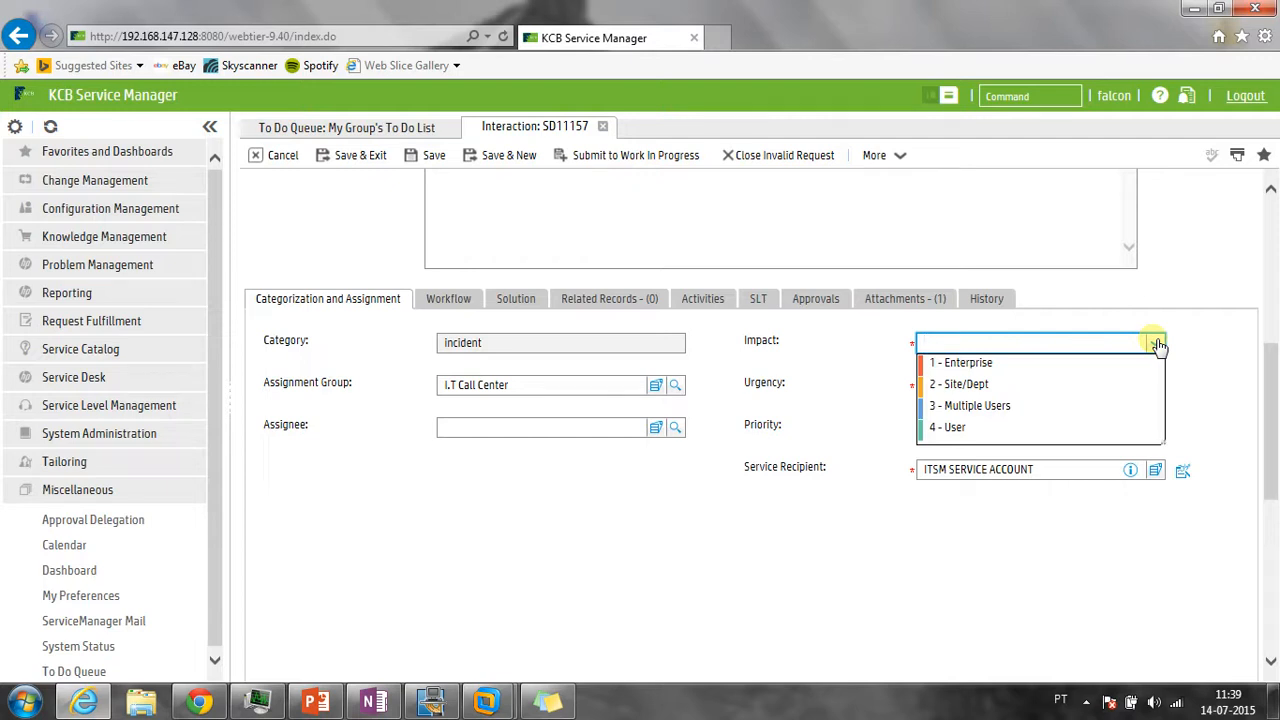
{"action": "left_click", "coordinate": [958, 408]}
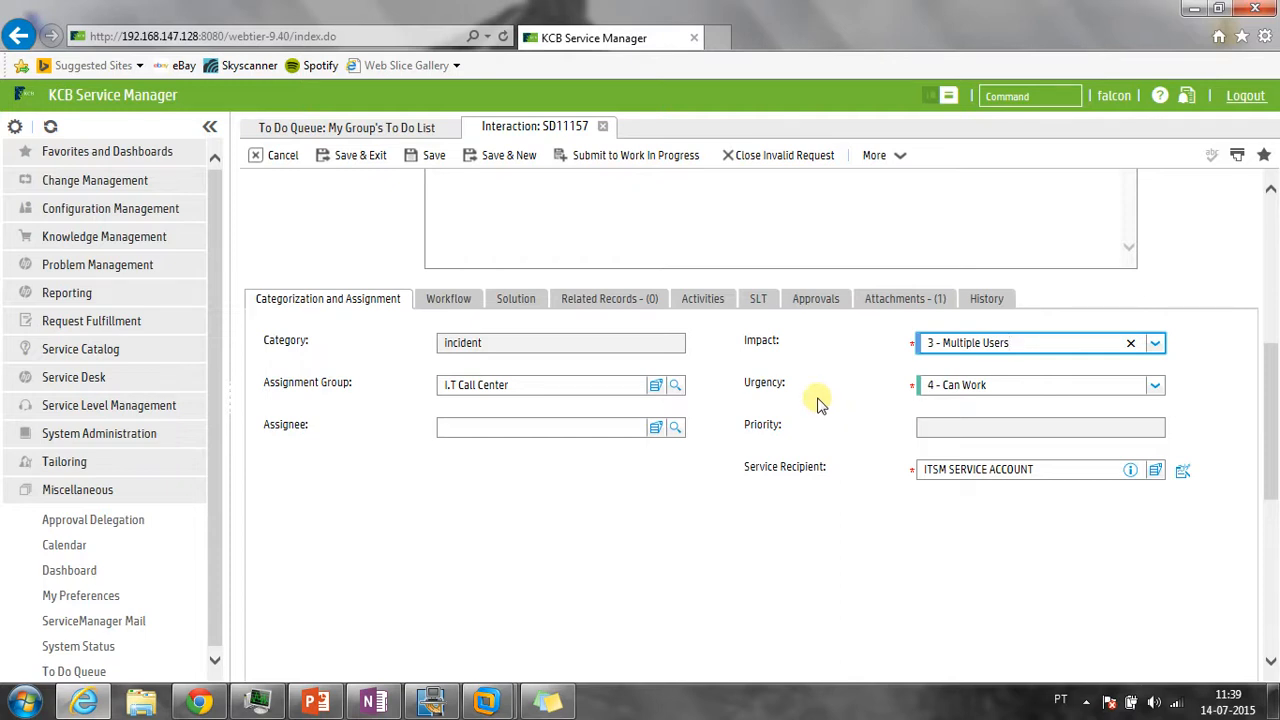
Assign the Cheque book issue interaction to the signed-in analyst, picking the login from the assignee records of the I.T Call Center group
{"action": "scroll", "coordinate": [830, 400], "scroll_direction": "up", "scroll_amount": 1}
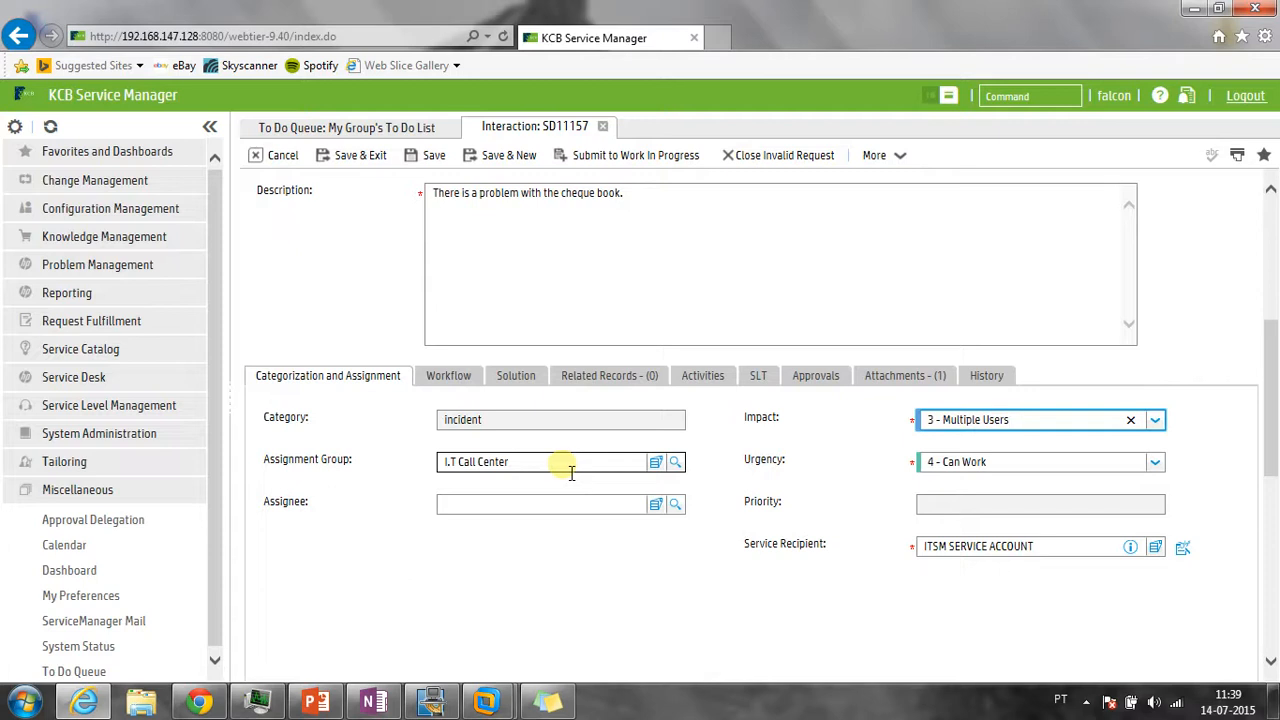
{"action": "left_click_drag", "start_coordinate": [571, 470], "coordinate": [412, 475]}
{"action": "left_click", "coordinate": [404, 475]}
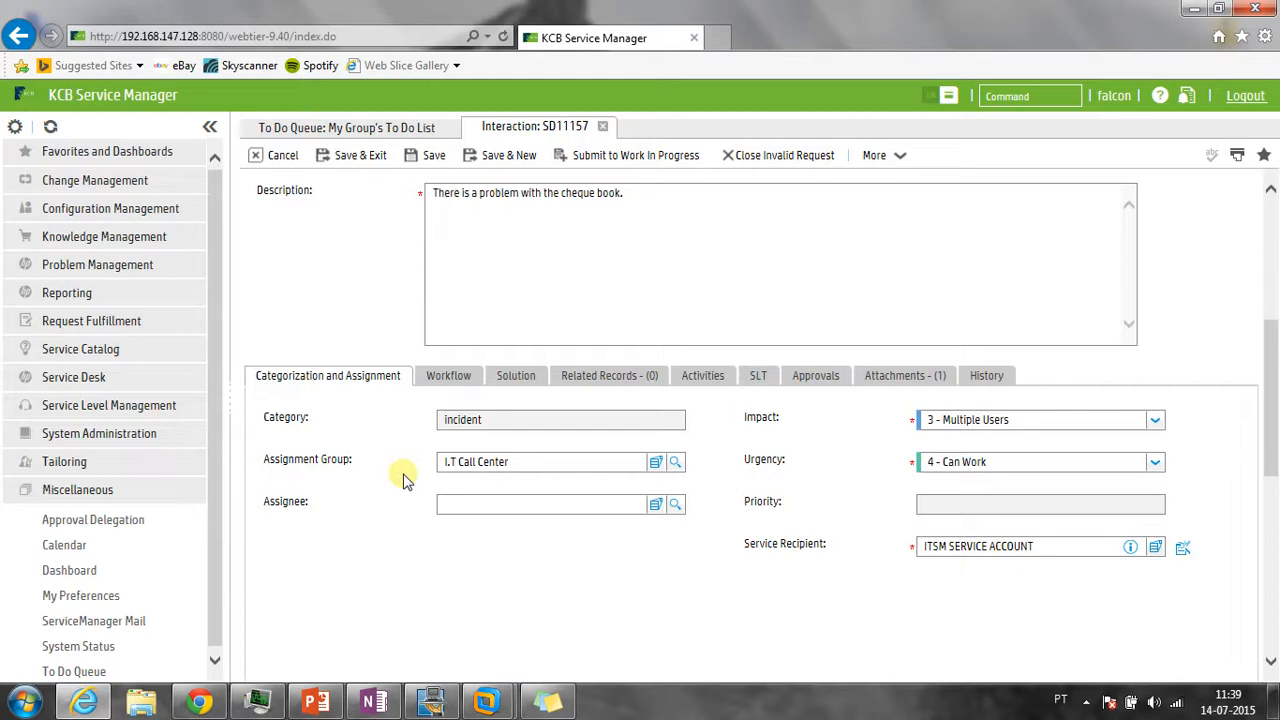
{"action": "left_click", "coordinate": [508, 510]}
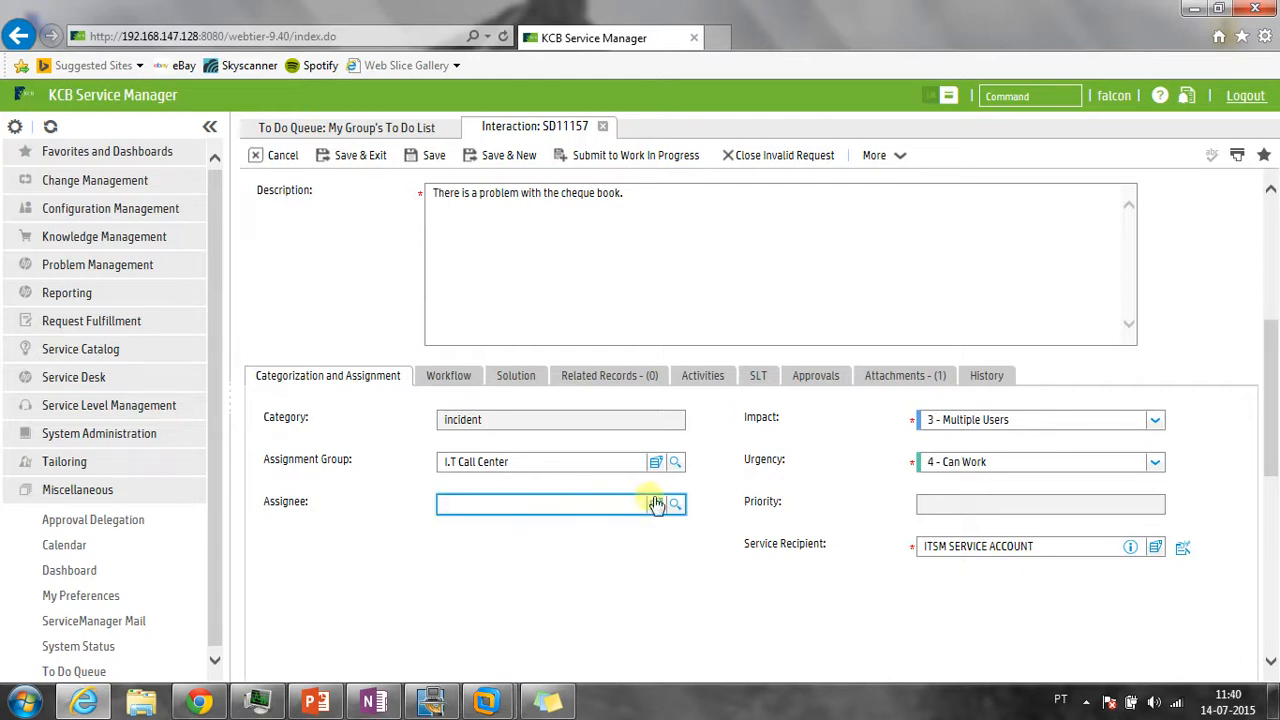
{"action": "type", "text": "falc"}
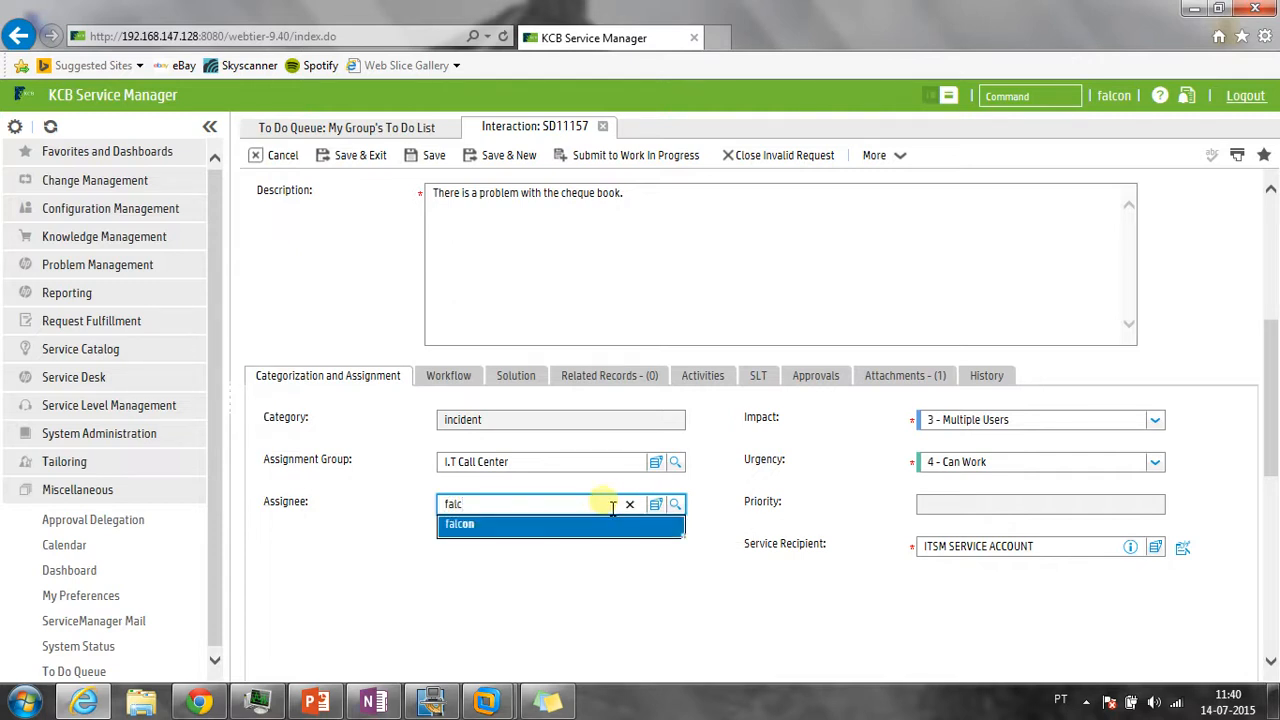
{"action": "left_click", "coordinate": [631, 505]}
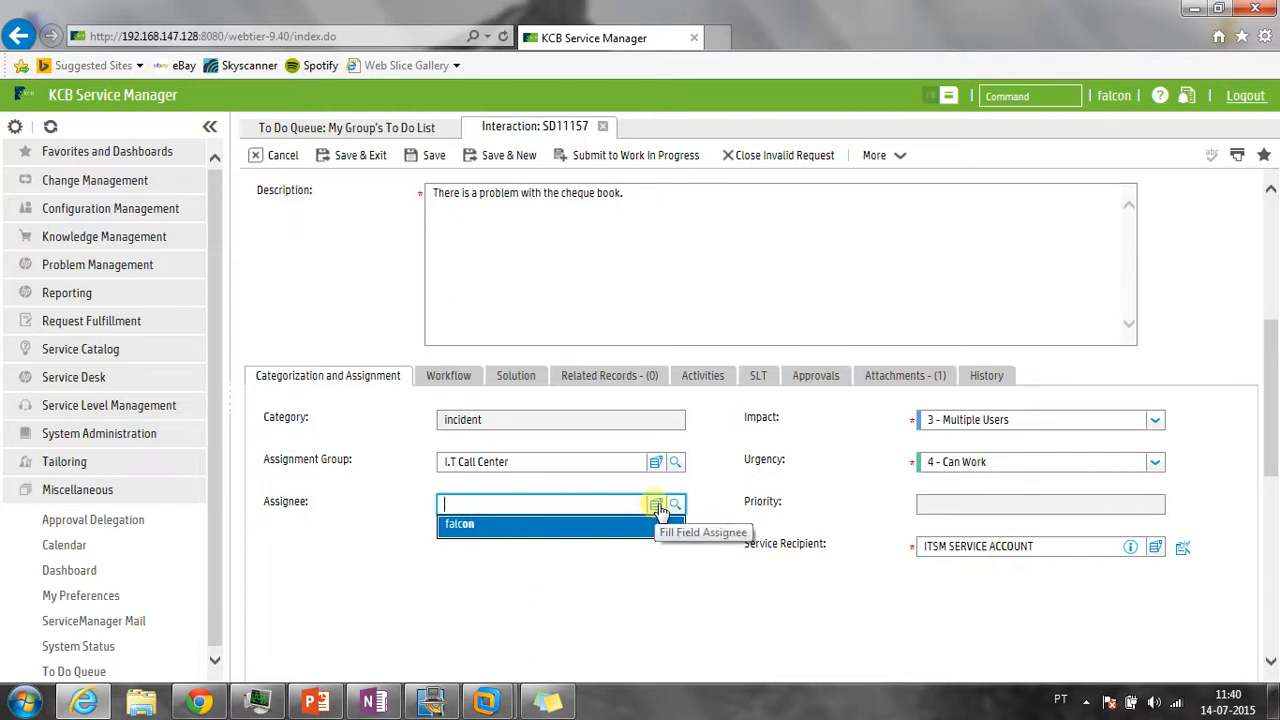
{"action": "left_click", "coordinate": [656, 506]}
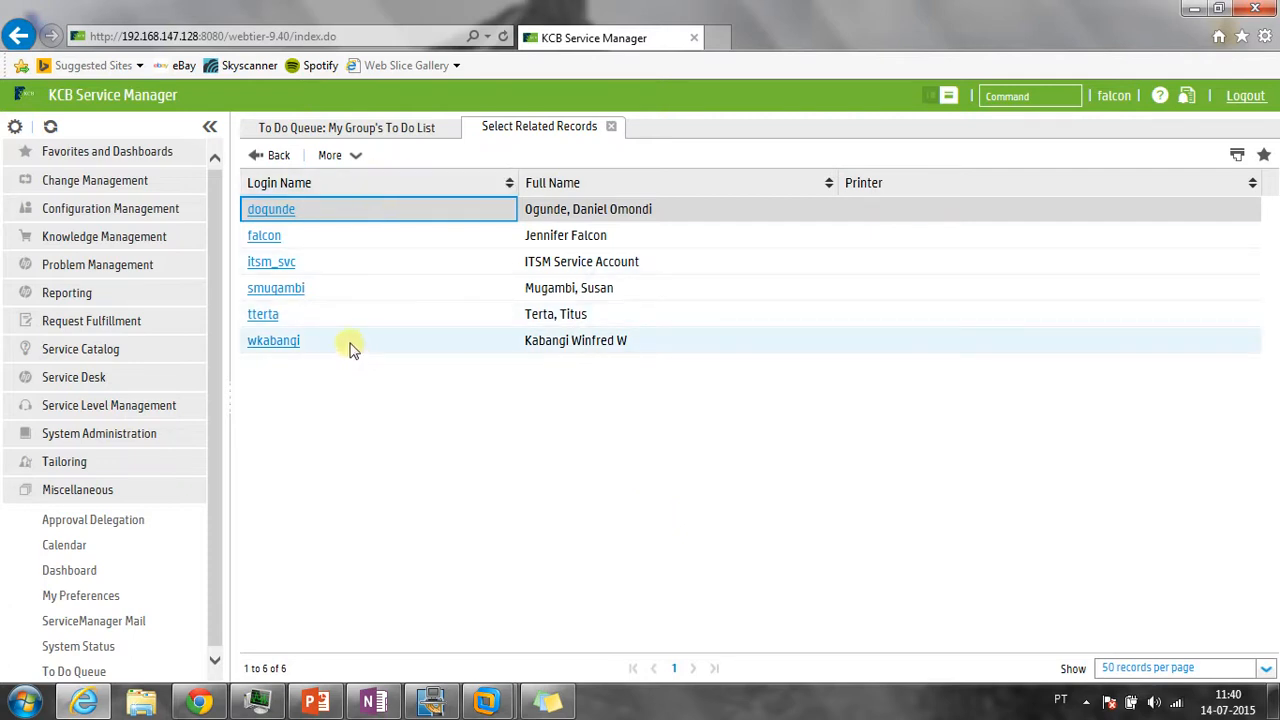
{"action": "left_click", "coordinate": [270, 237]}
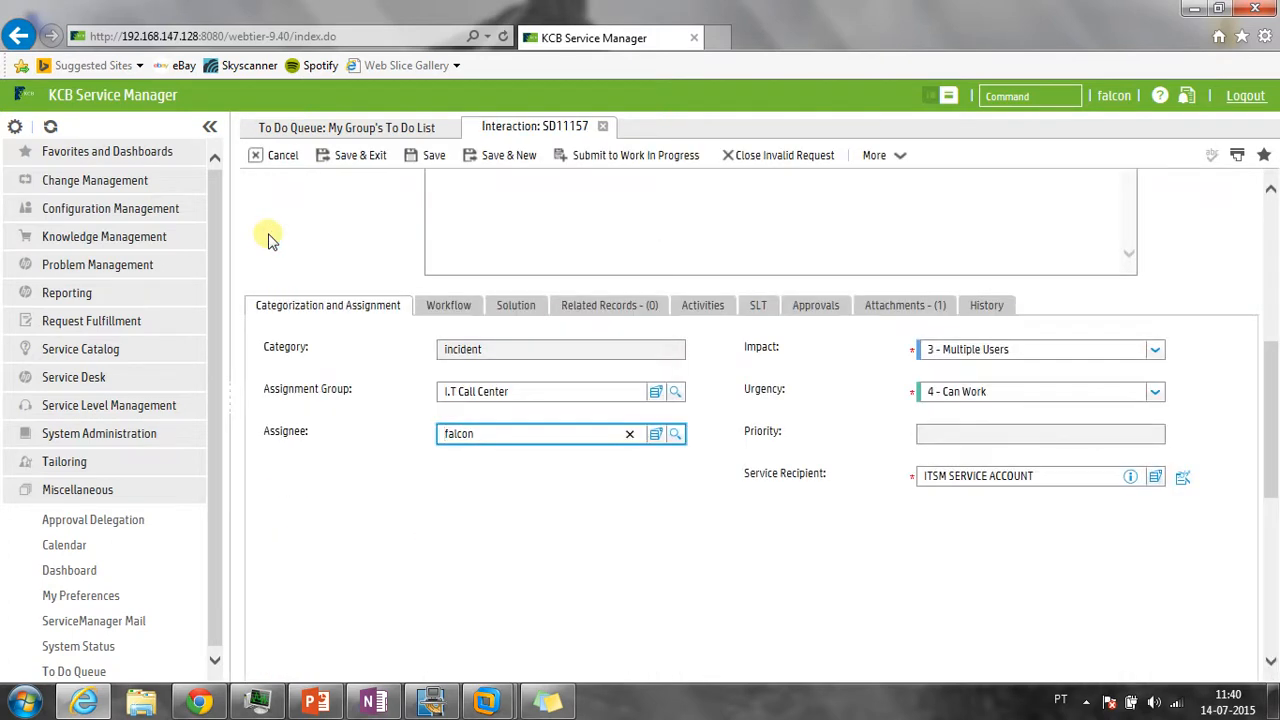
{"action": "scroll", "coordinate": [323, 420], "scroll_direction": "up", "scroll_amount": 1}
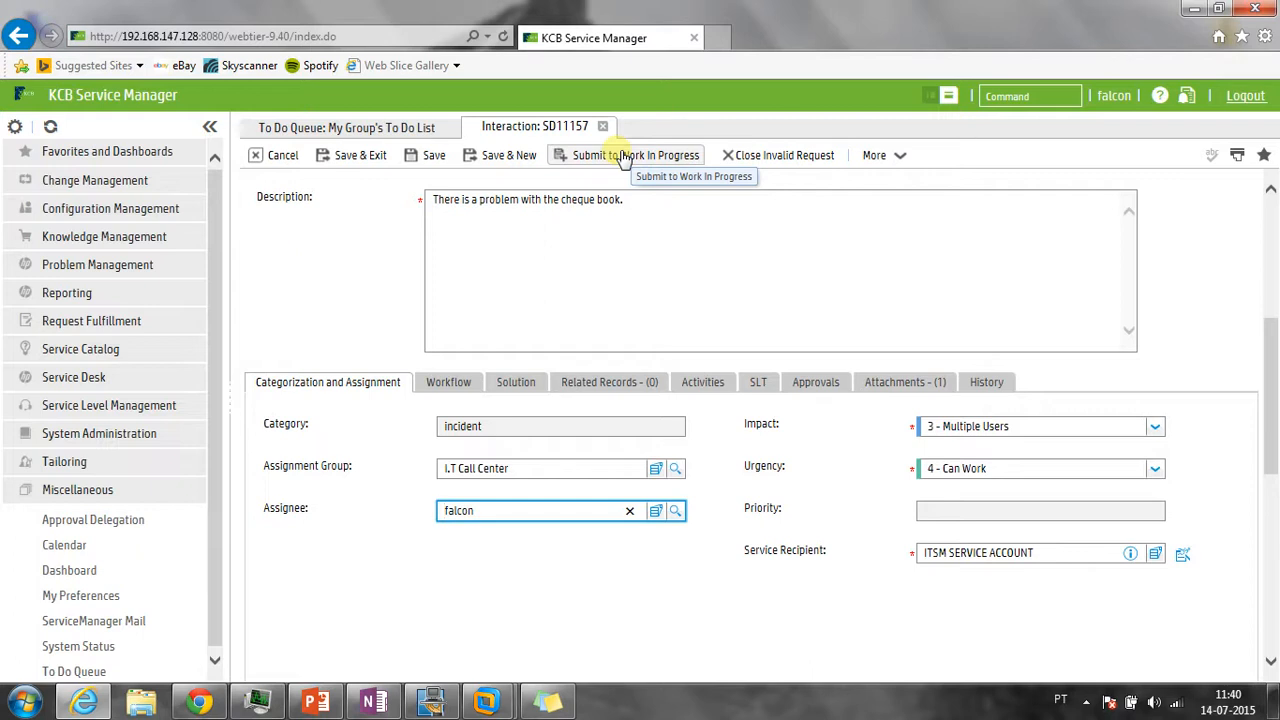
Clear the assignee and change the interaction's assignment group to Credit Operation Unit from the group list
{"action": "double_click", "coordinate": [441, 508]}
{"action": "key", "text": "BackSpace"}
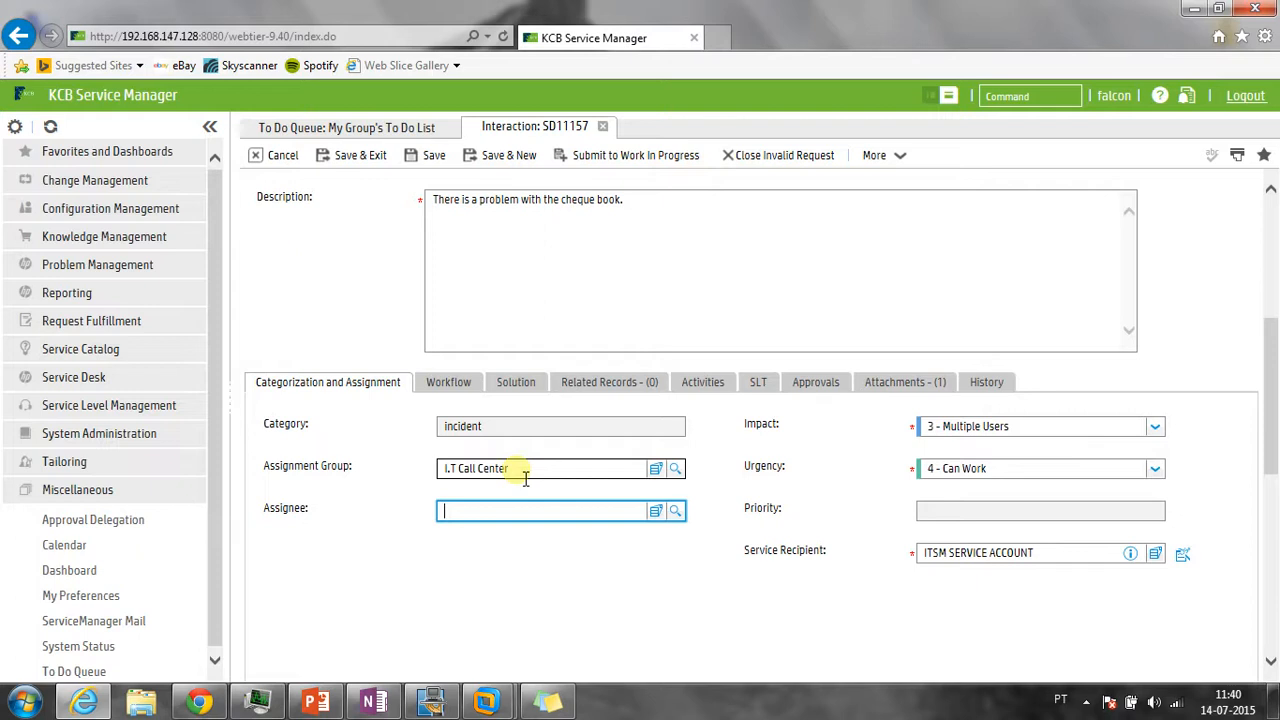
{"action": "left_click_drag", "start_coordinate": [516, 472], "coordinate": [444, 468]}
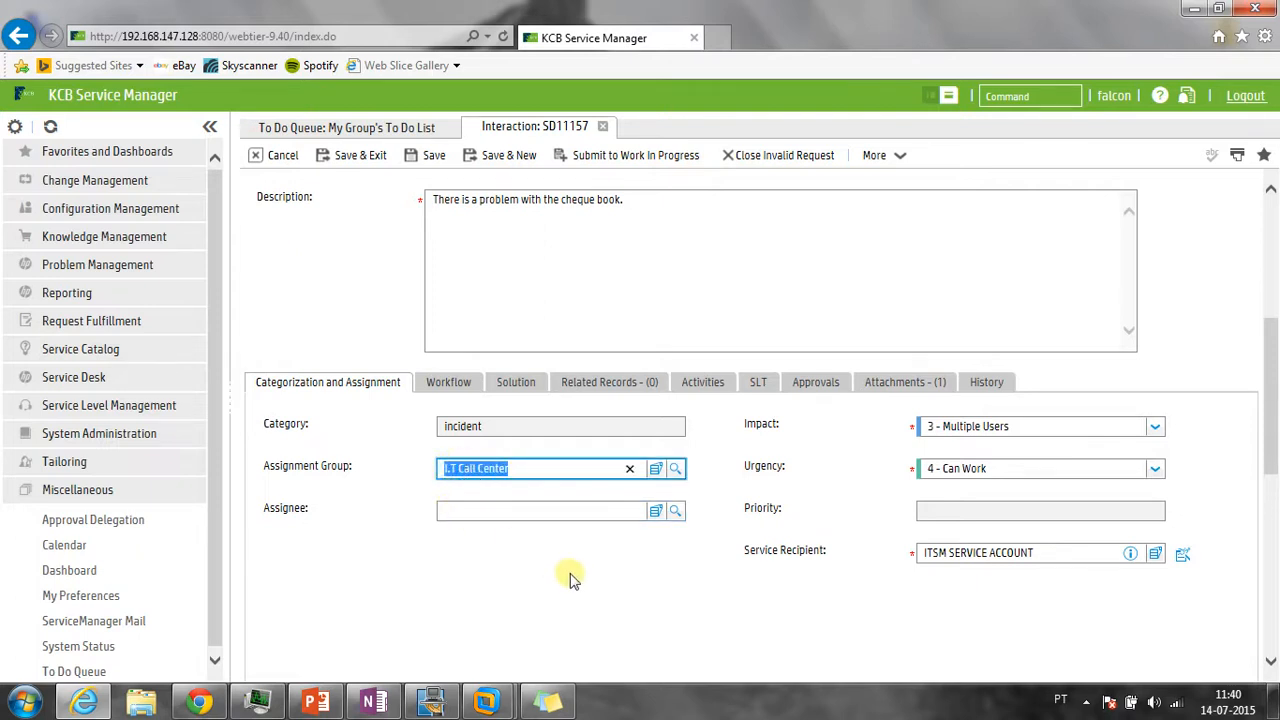
{"action": "key", "text": "Delete"}
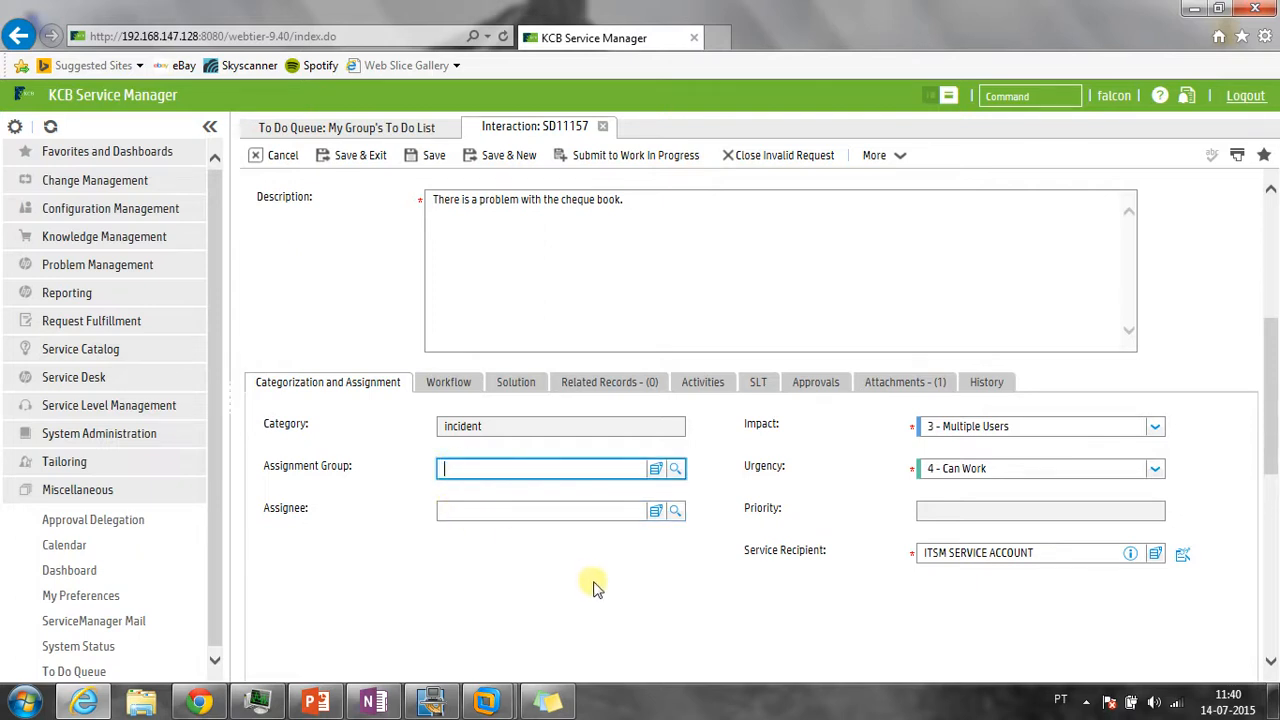
{"action": "left_click", "coordinate": [656, 472]}
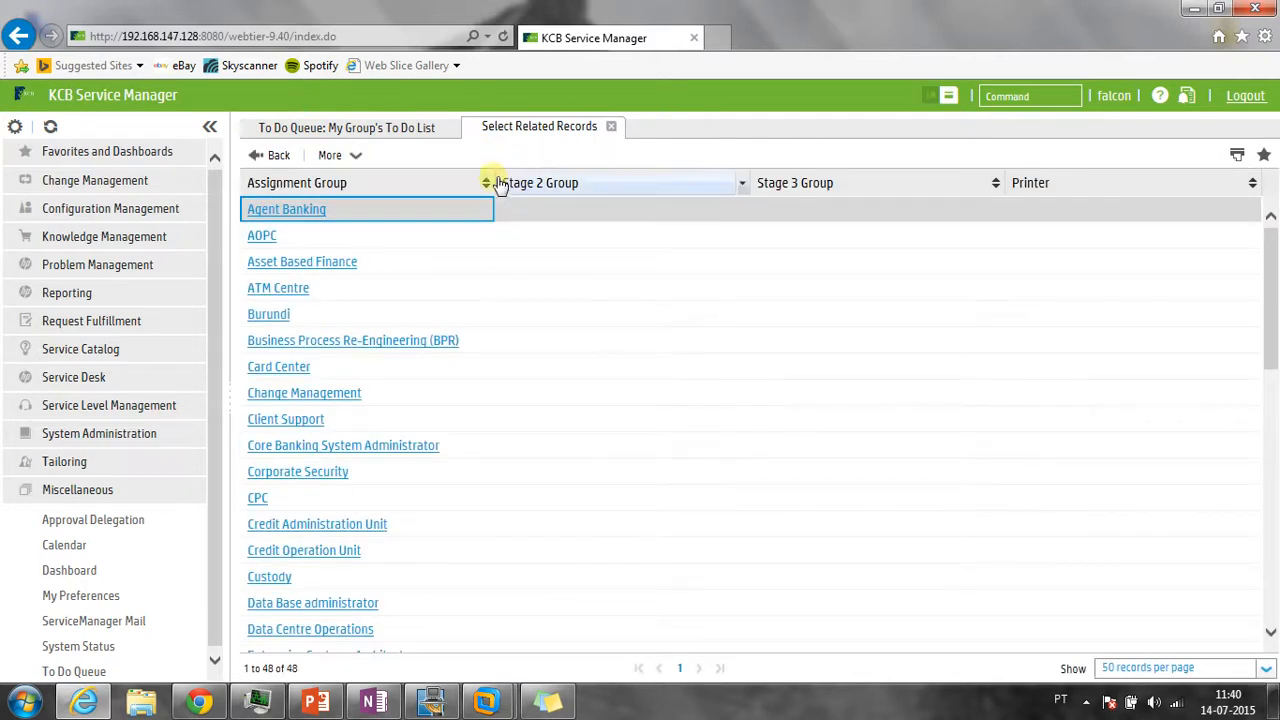
{"action": "left_click_drag", "start_coordinate": [495, 185], "coordinate": [676, 186]}
{"action": "scroll", "coordinate": [640, 248], "scroll_direction": "down", "scroll_amount": 5}
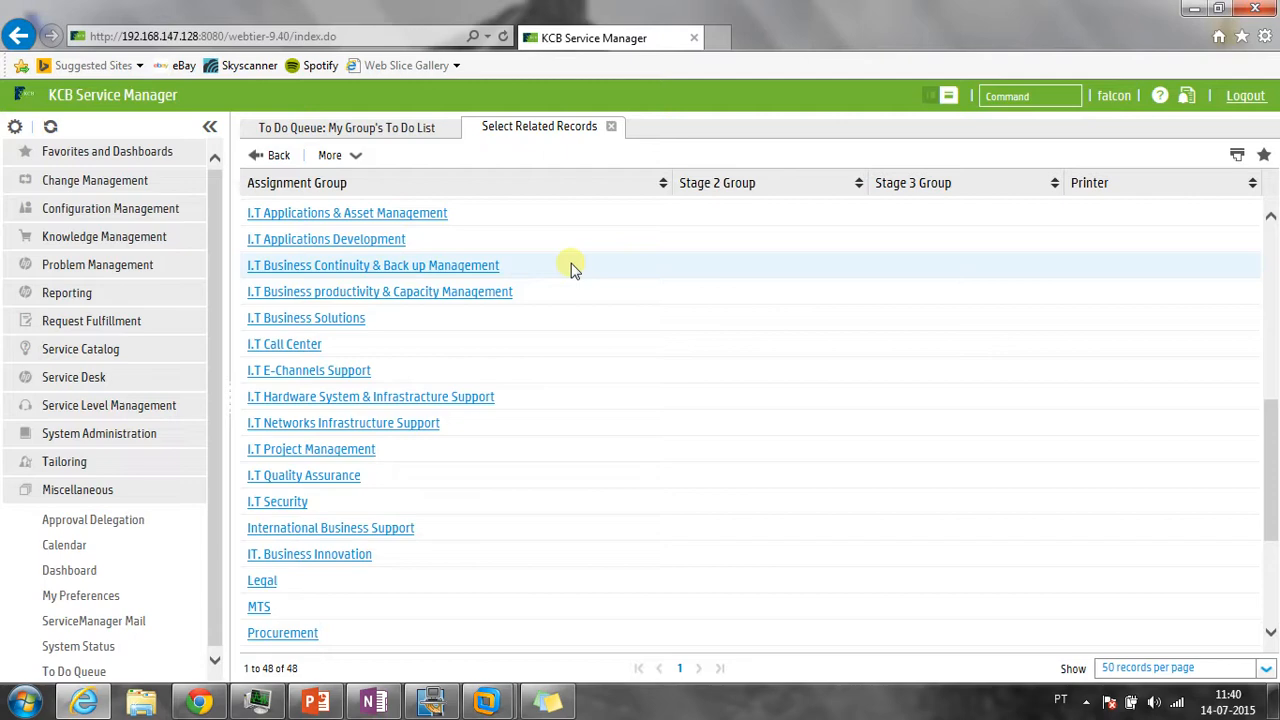
{"action": "scroll", "coordinate": [574, 272], "scroll_direction": "up", "scroll_amount": 3}
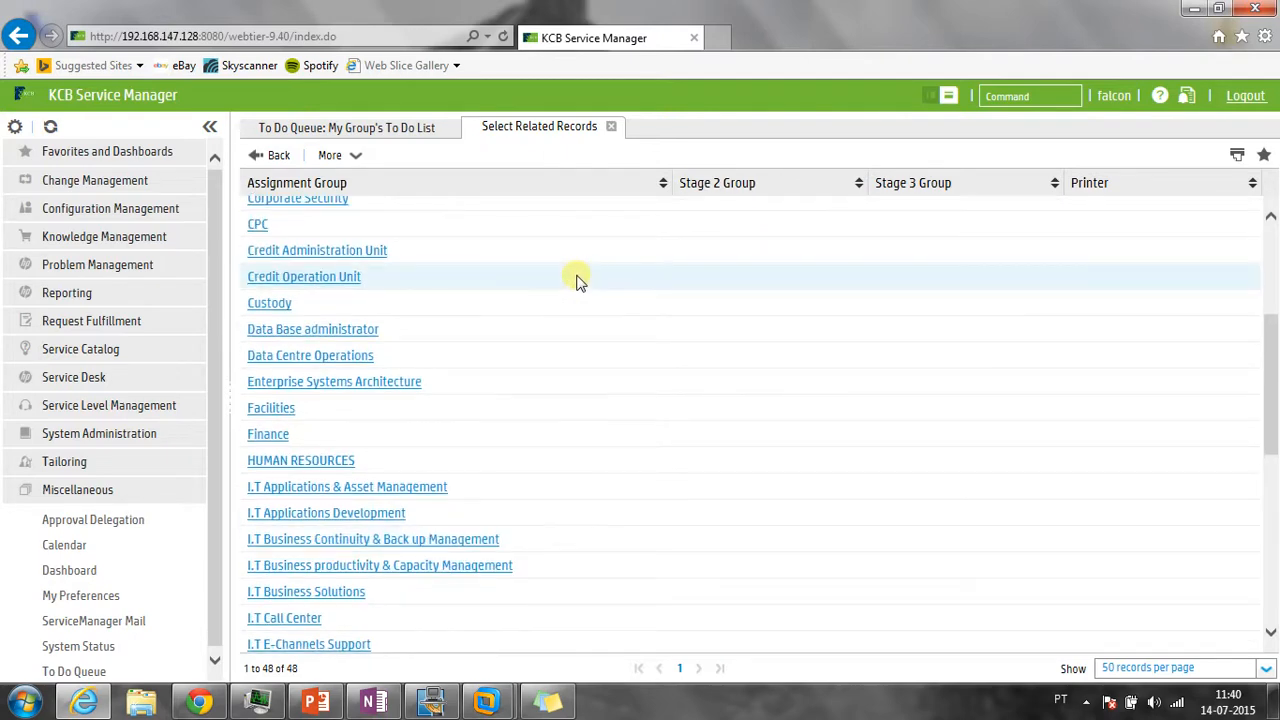
{"action": "left_click", "coordinate": [304, 285]}
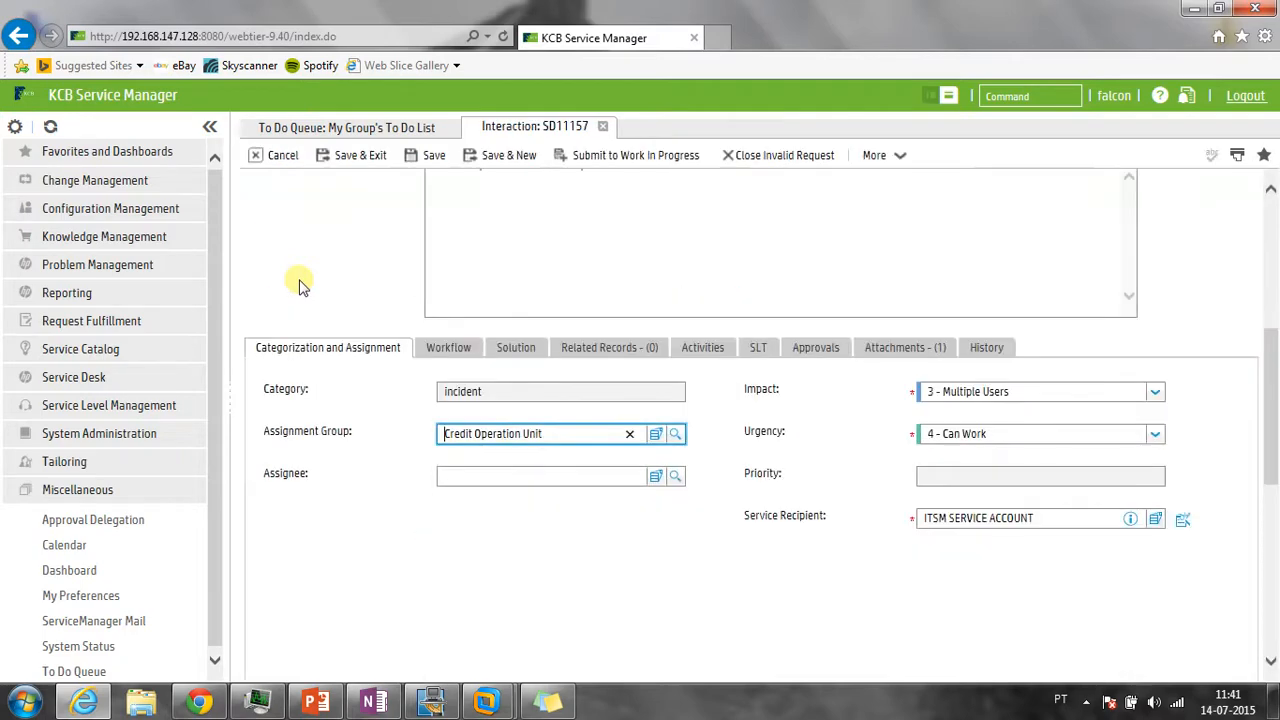
Set the interaction's assignment group back to I.T Call Center
{"action": "scroll", "coordinate": [604, 488], "scroll_direction": "up", "scroll_amount": 5}
{"action": "scroll", "coordinate": [560, 480], "scroll_direction": "down", "scroll_amount": 5}
{"action": "scroll", "coordinate": [551, 500], "scroll_direction": "down", "scroll_amount": 3}
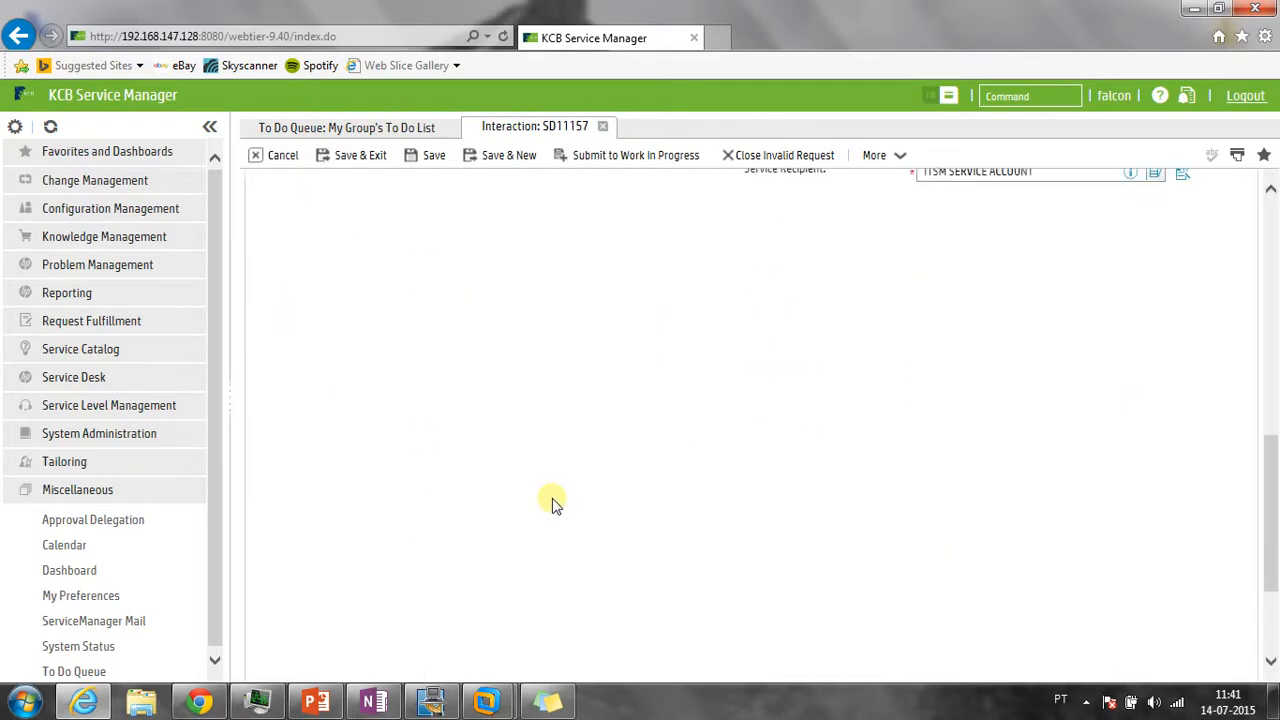
{"action": "scroll", "coordinate": [546, 460], "scroll_direction": "up", "scroll_amount": 3}
{"action": "triple_click", "coordinate": [558, 368]}
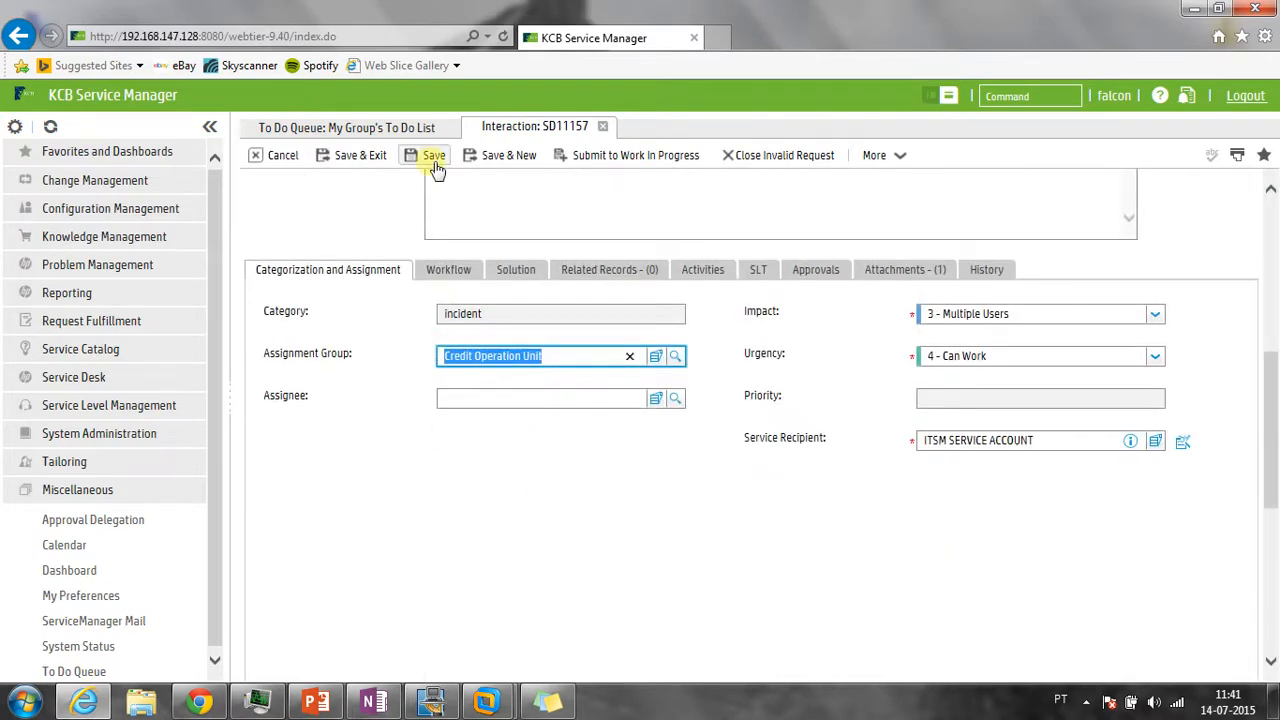
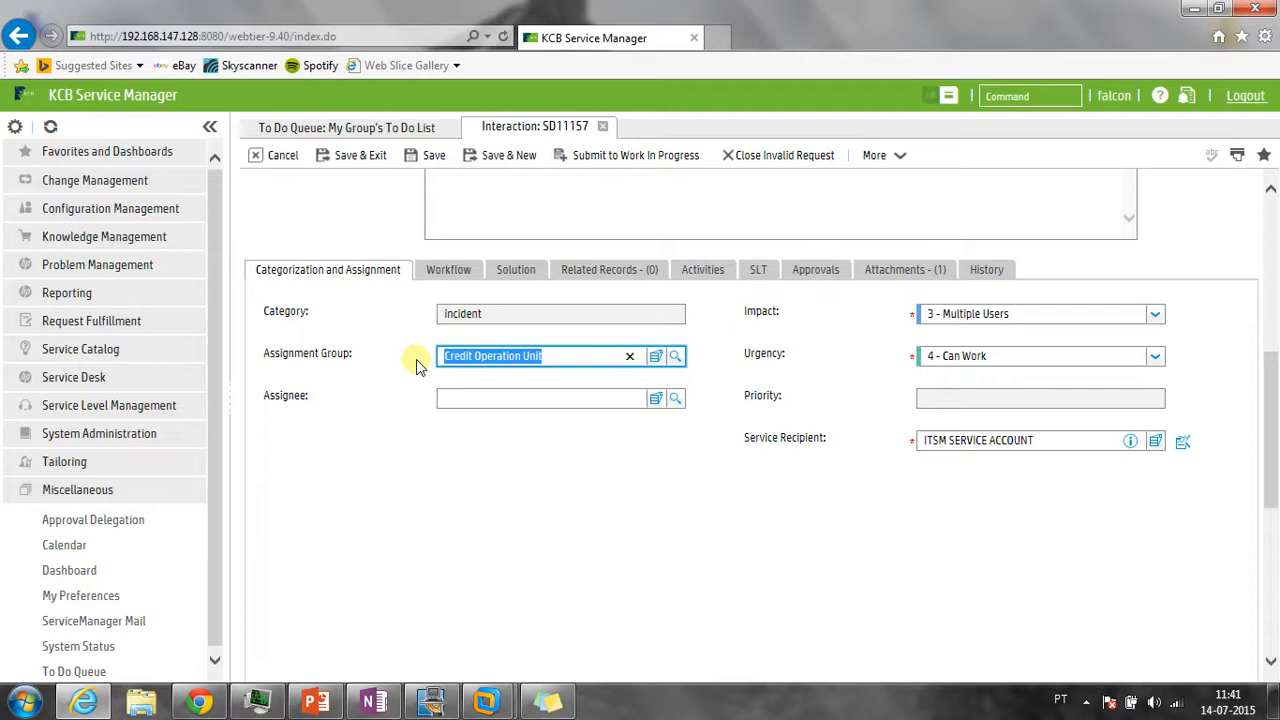
{"action": "left_click", "coordinate": [406, 466]}
{"action": "left_click", "coordinate": [563, 351]}
{"action": "key", "text": "BackSpace"}
{"action": "type", "text": "I.T Ca"}
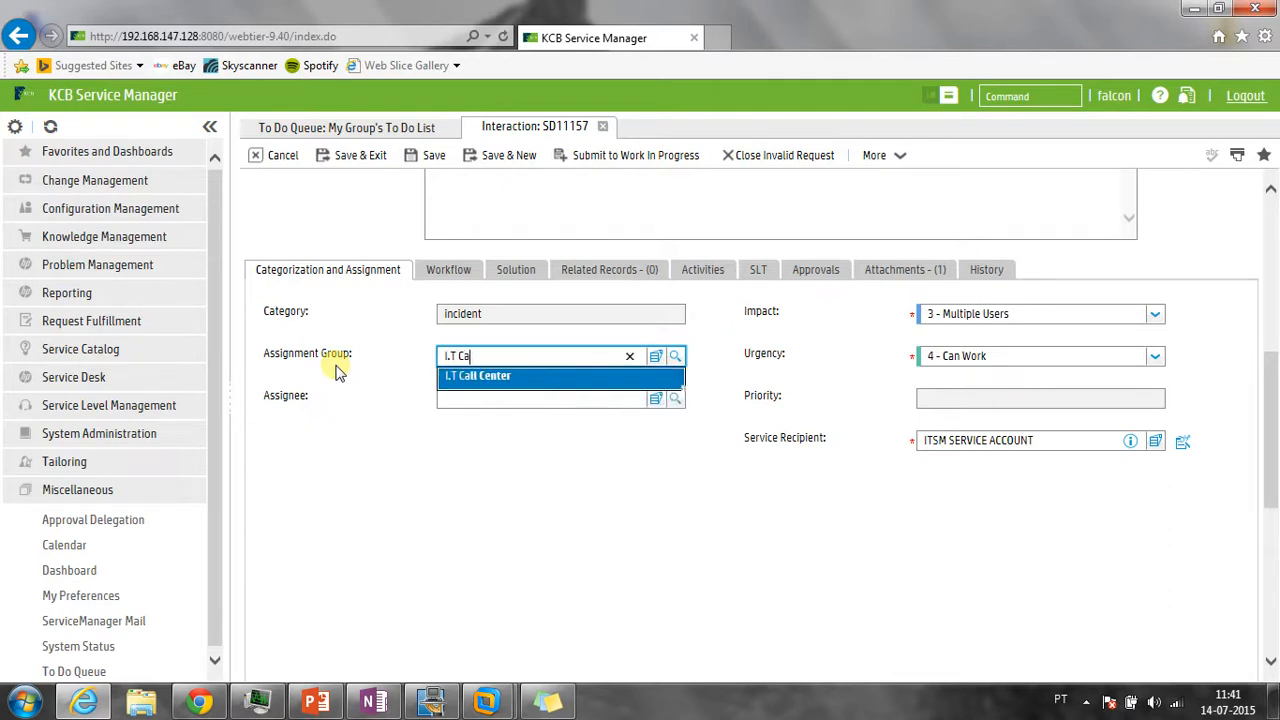
{"action": "left_click", "coordinate": [480, 378]}
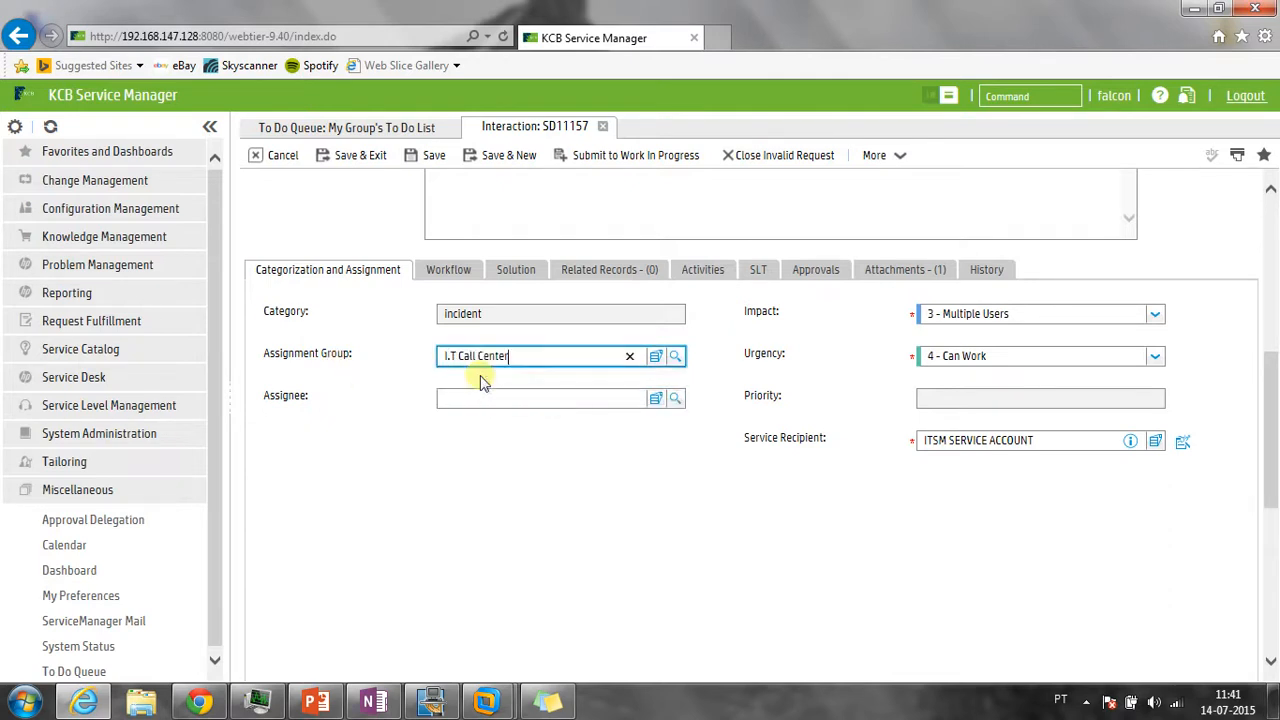
Enter the signed-in analyst's login as the assignee and save the interaction
{"action": "left_click", "coordinate": [458, 477]}
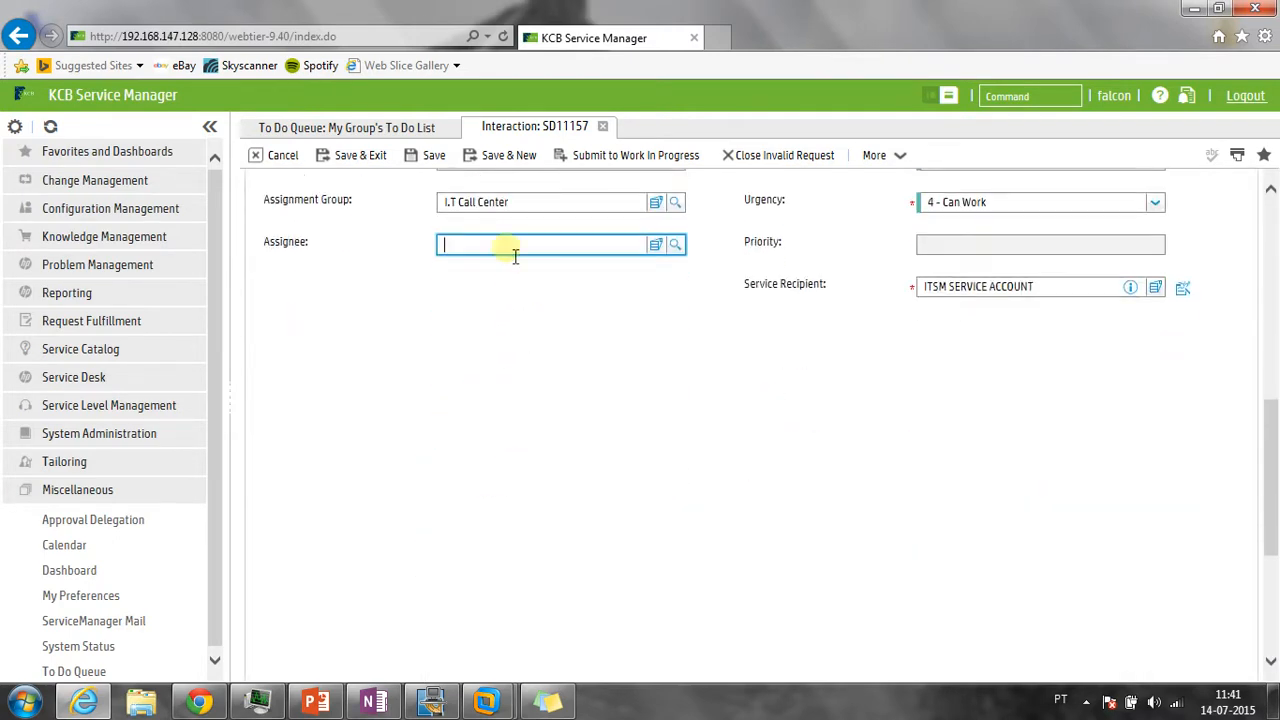
{"action": "type", "text": "falcon"}
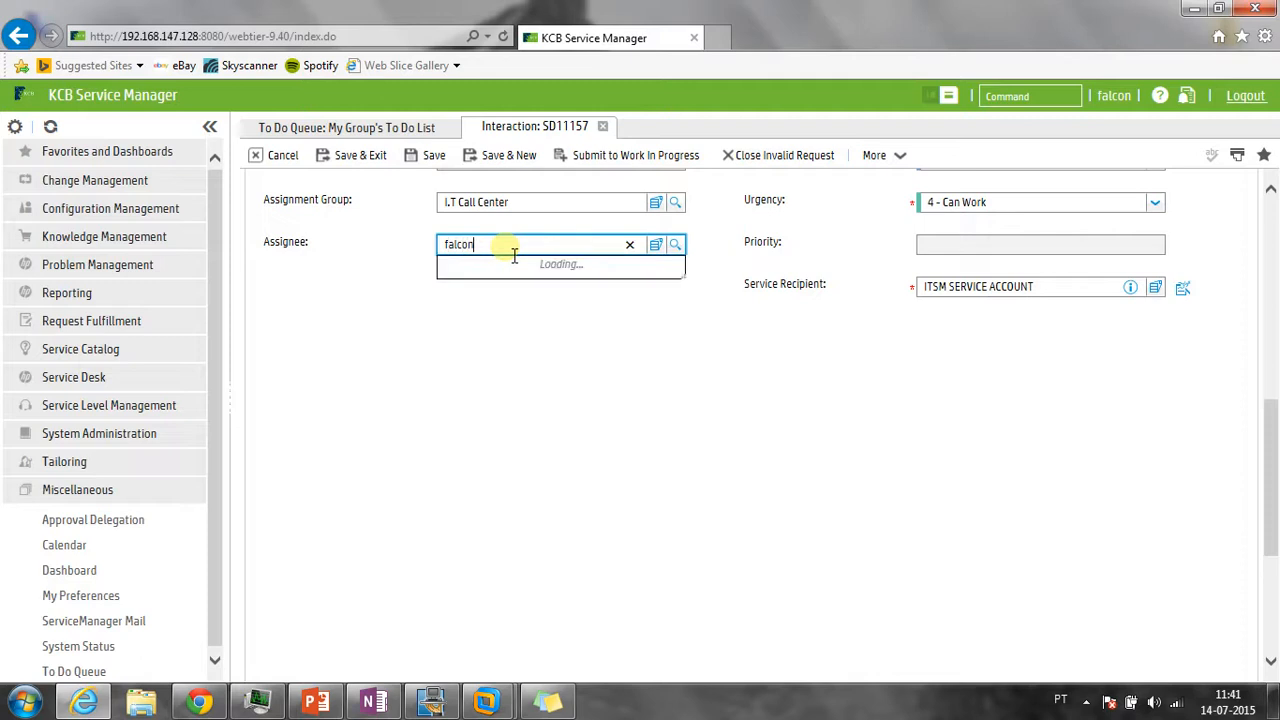
{"action": "left_click", "coordinate": [430, 158]}
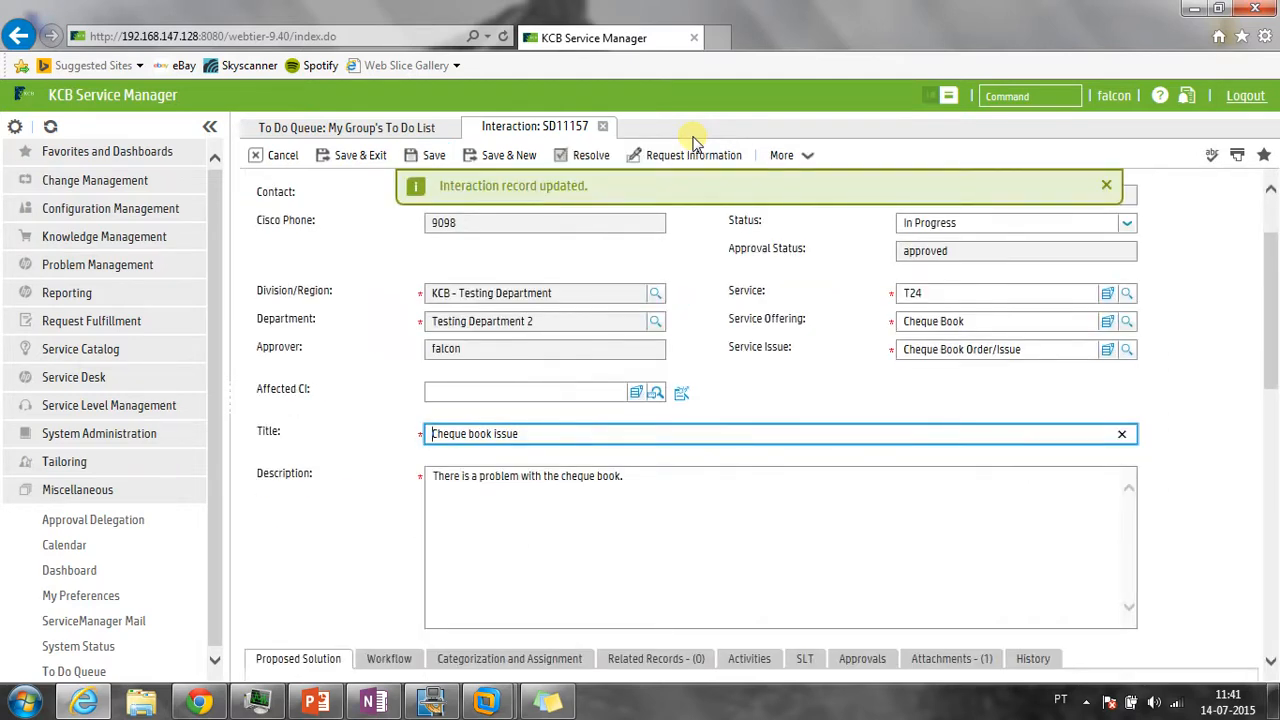
{"action": "left_click", "coordinate": [1103, 189]}
Review the saved interaction's categorization and assignment details, focusing on the calculated priority
{"action": "scroll", "coordinate": [760, 277], "scroll_direction": "down", "scroll_amount": 2}
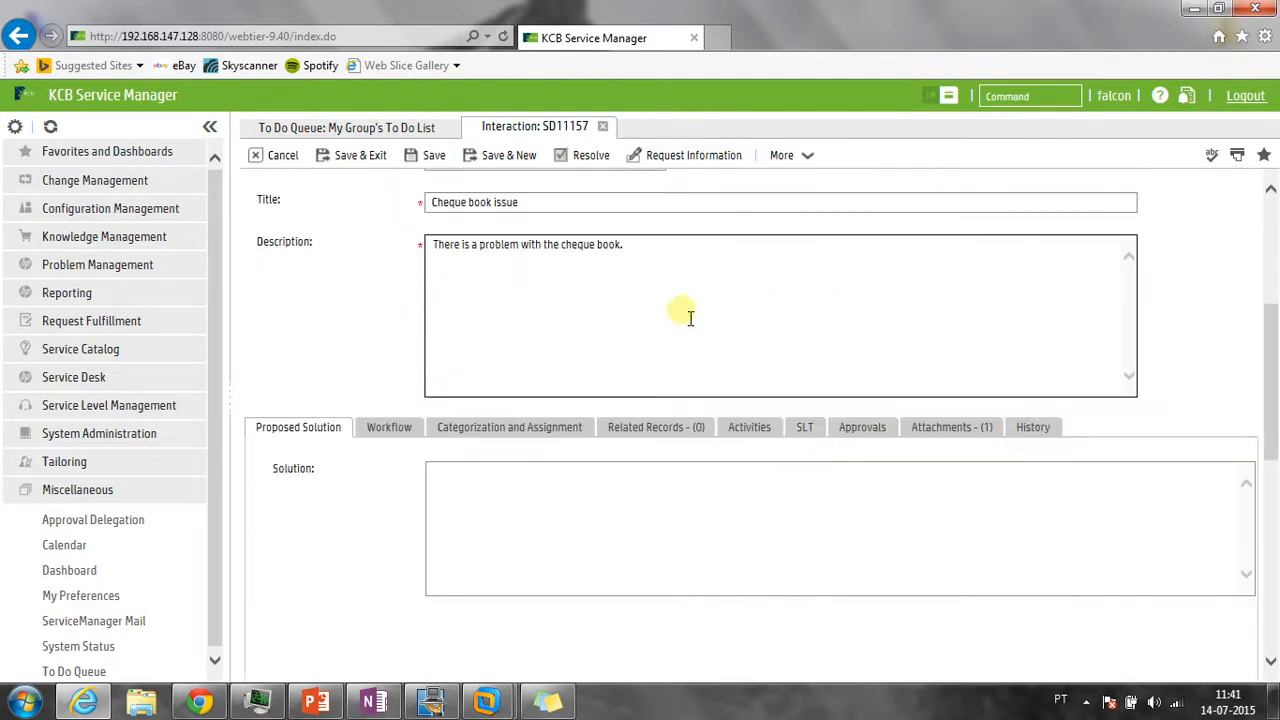
{"action": "left_click", "coordinate": [445, 428]}
{"action": "scroll", "coordinate": [447, 430], "scroll_direction": "down", "scroll_amount": 1}
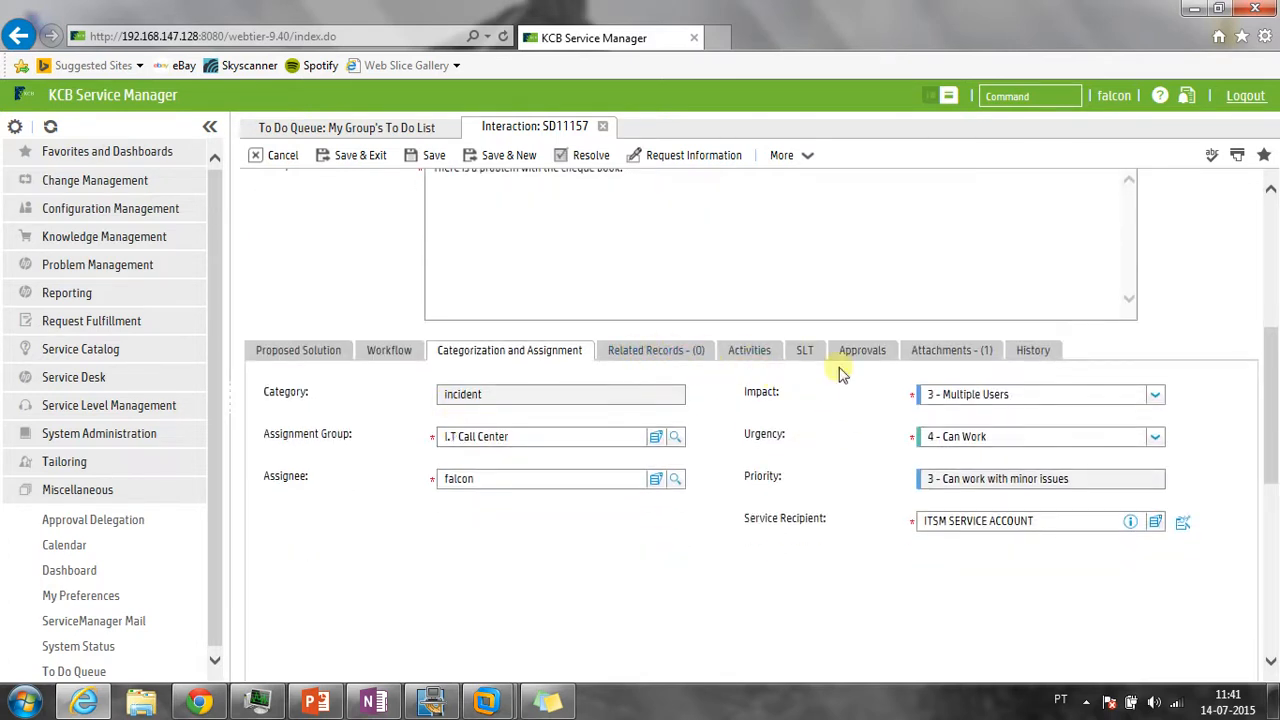
{"action": "left_click_drag", "start_coordinate": [1078, 480], "coordinate": [922, 482]}
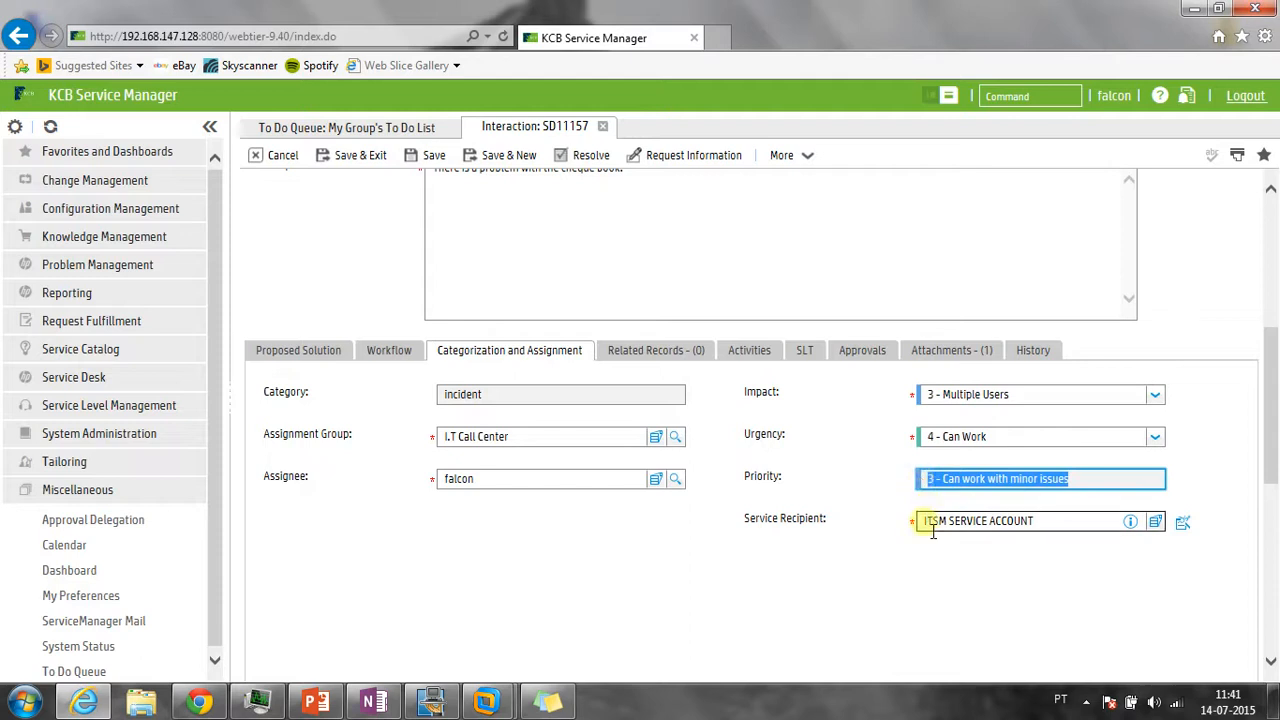
{"action": "left_click", "coordinate": [934, 488]}
{"action": "left_click_drag", "start_coordinate": [937, 489], "coordinate": [1086, 486]}
{"action": "left_click", "coordinate": [1080, 480]}
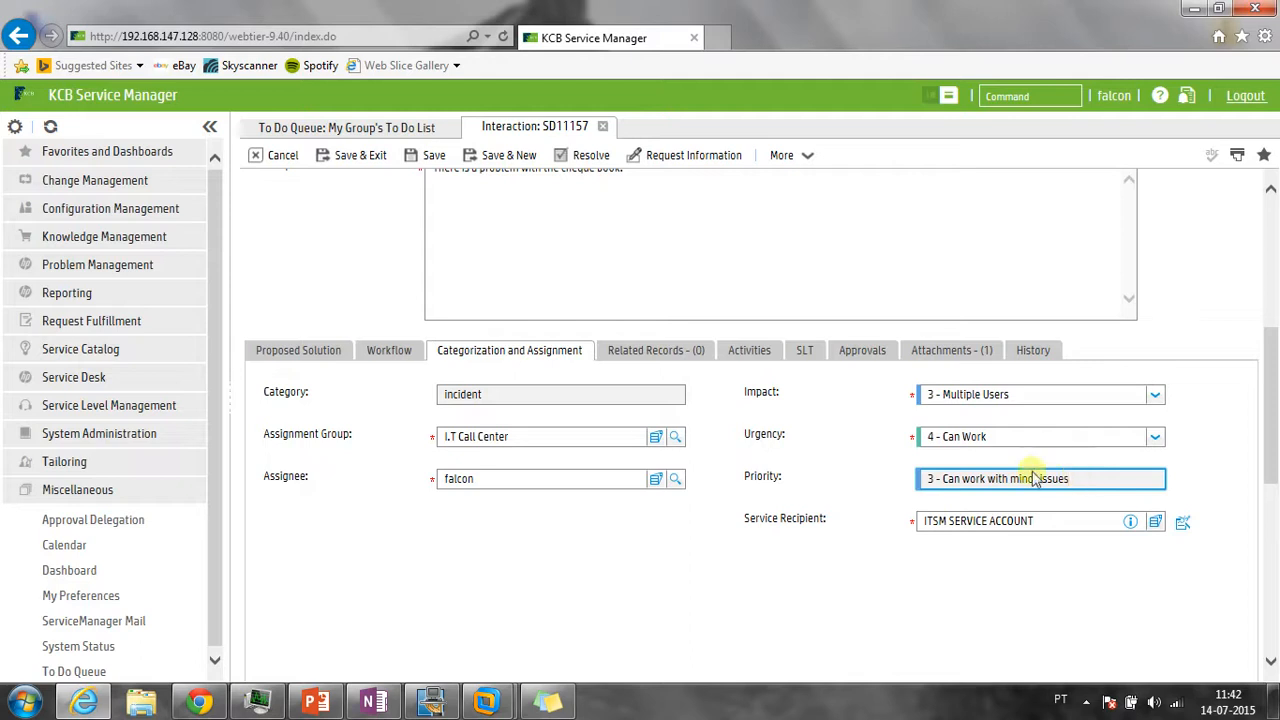
Examine the interaction's workflow phase together with the assignee responsible for it
{"action": "left_click", "coordinate": [396, 352]}
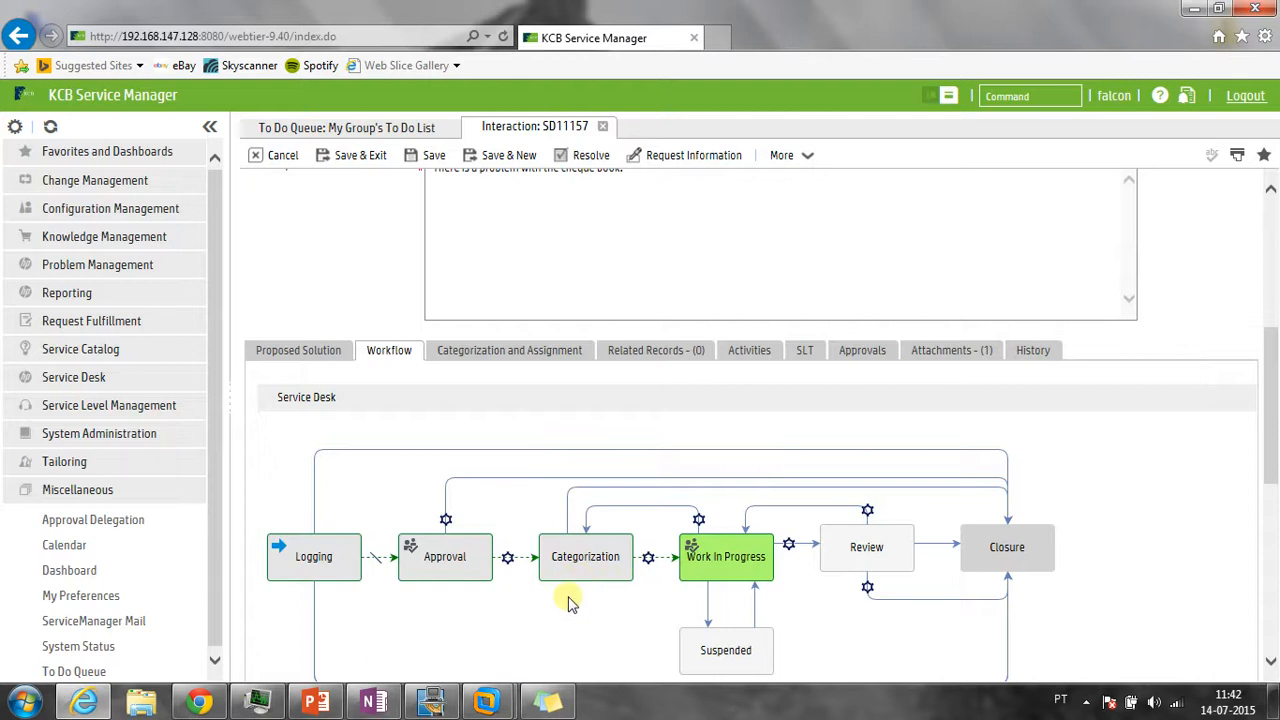
{"action": "scroll", "coordinate": [567, 600], "scroll_direction": "up", "scroll_amount": 1}
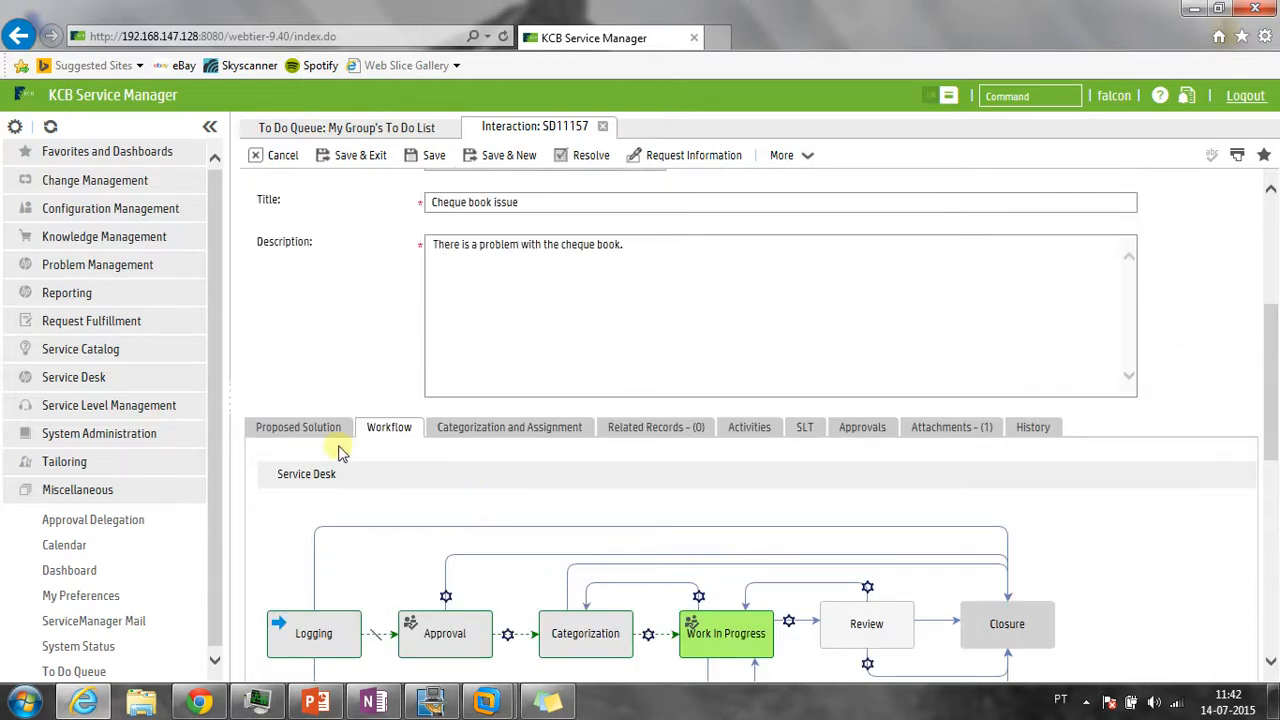
{"action": "left_click", "coordinate": [497, 434]}
{"action": "left_click", "coordinate": [506, 560]}
{"action": "left_click_drag", "start_coordinate": [521, 557], "coordinate": [420, 557]}
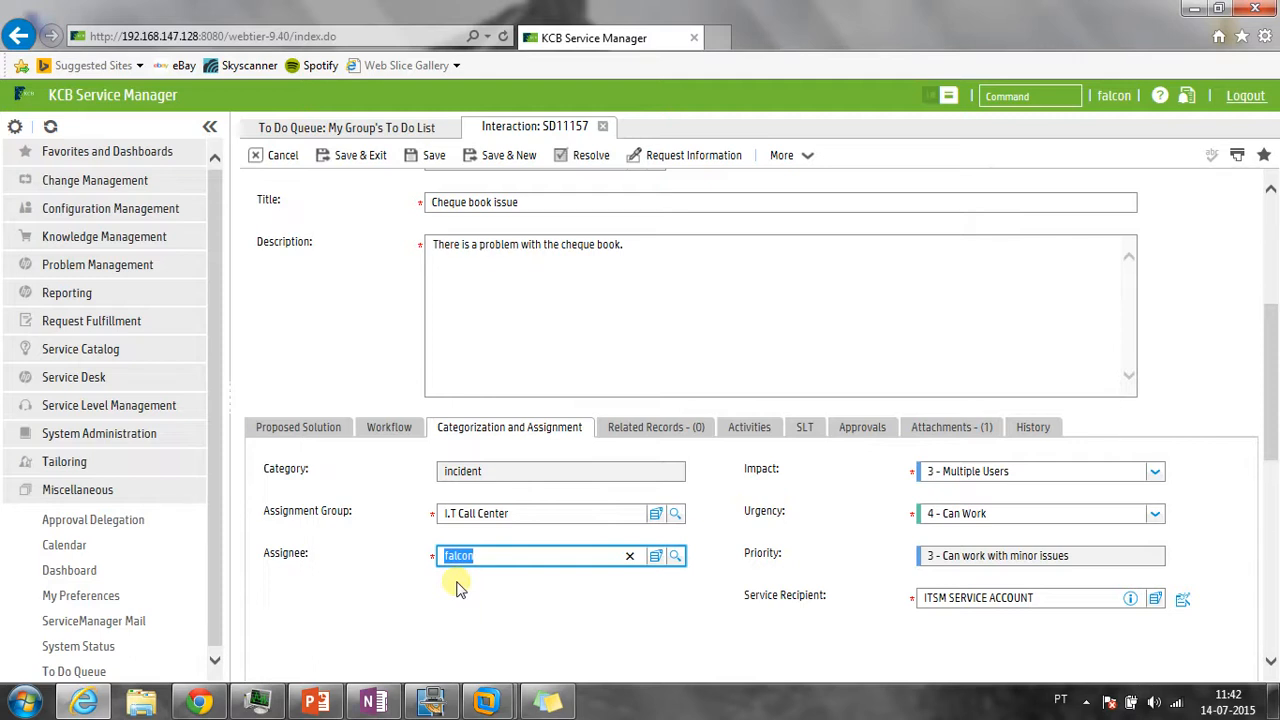
{"action": "left_click", "coordinate": [392, 428]}
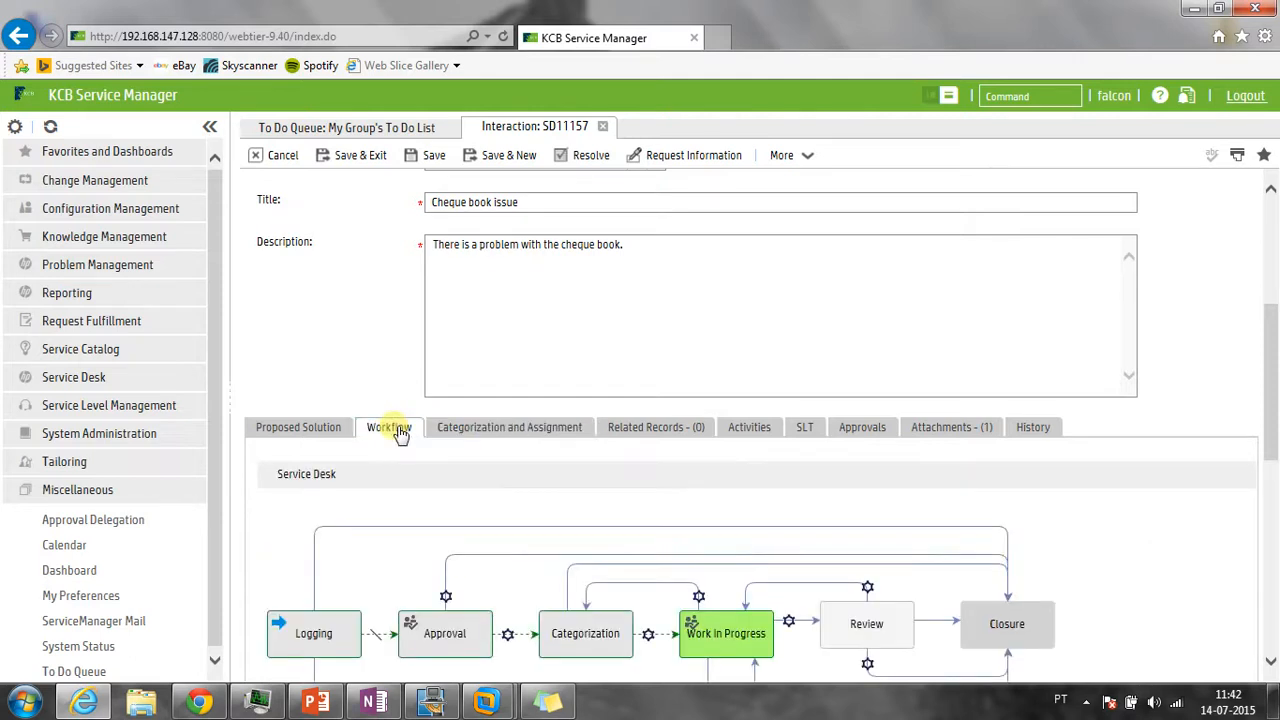
{"action": "scroll", "coordinate": [705, 600], "scroll_direction": "down", "scroll_amount": 2}
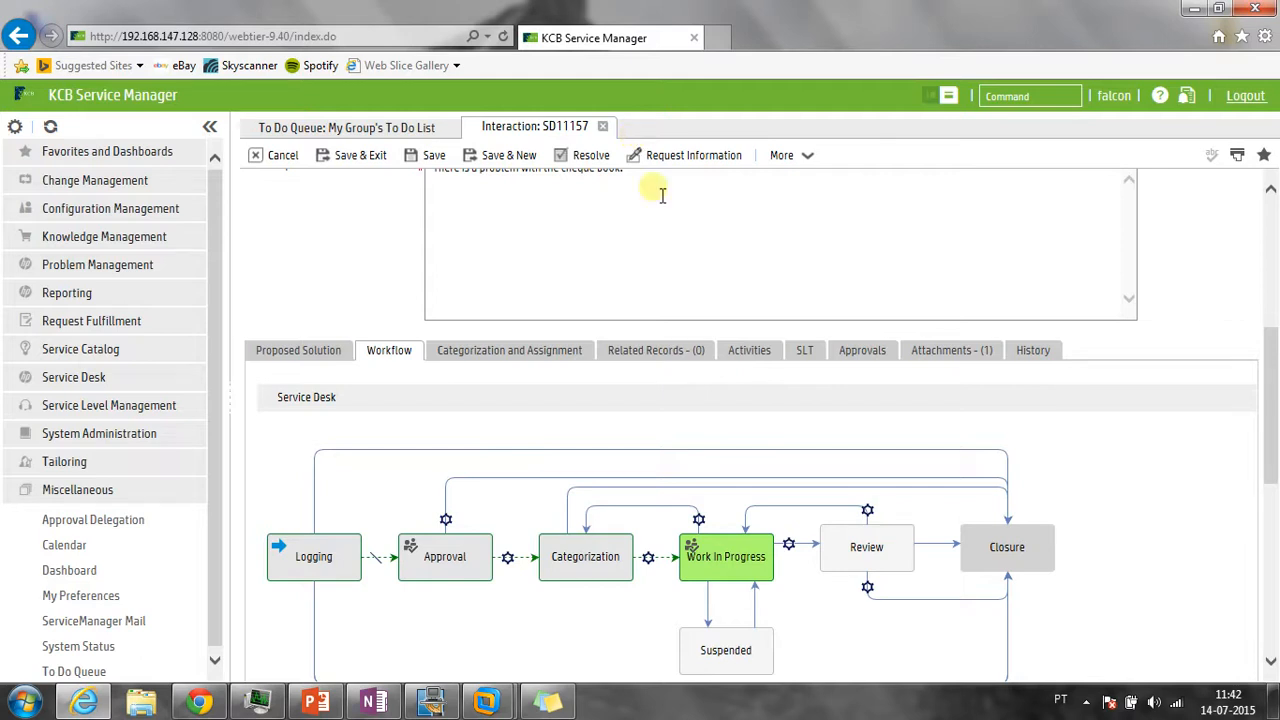
Check the interaction's SLT process targets and their expiration, and return to the assignee in the categorization details
{"action": "left_click", "coordinate": [810, 352]}
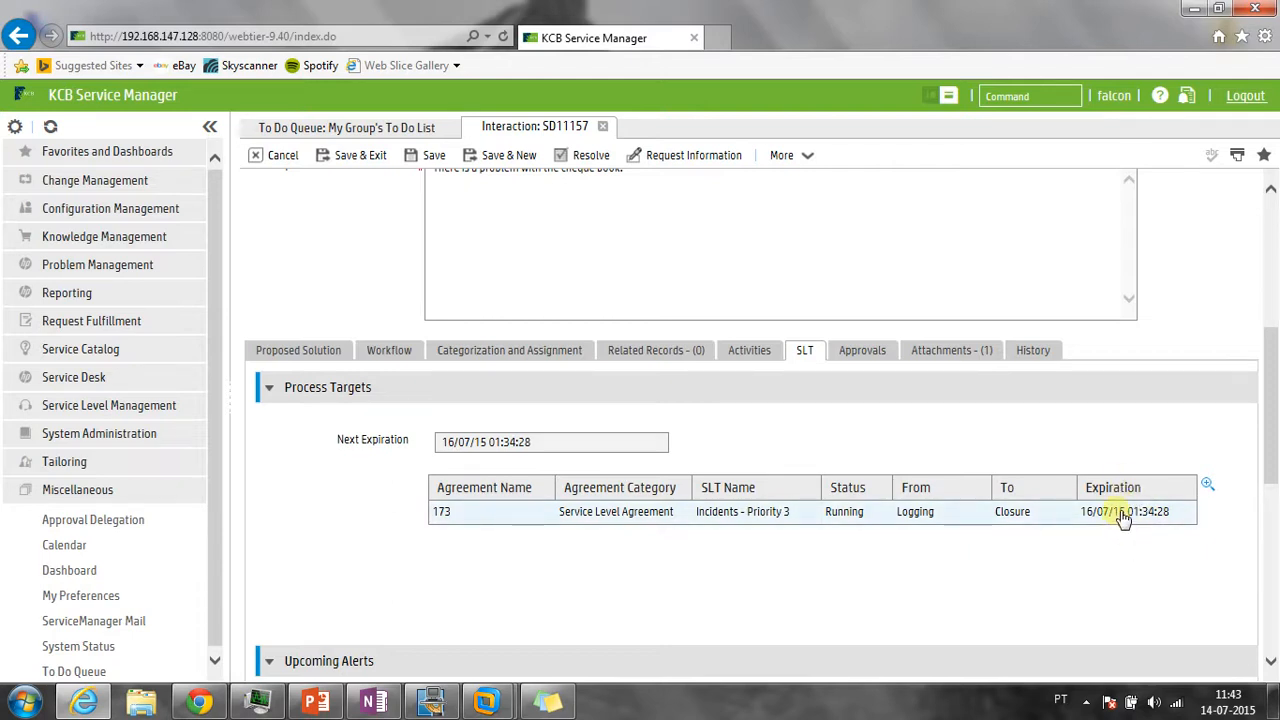
{"action": "left_click", "coordinate": [466, 357]}
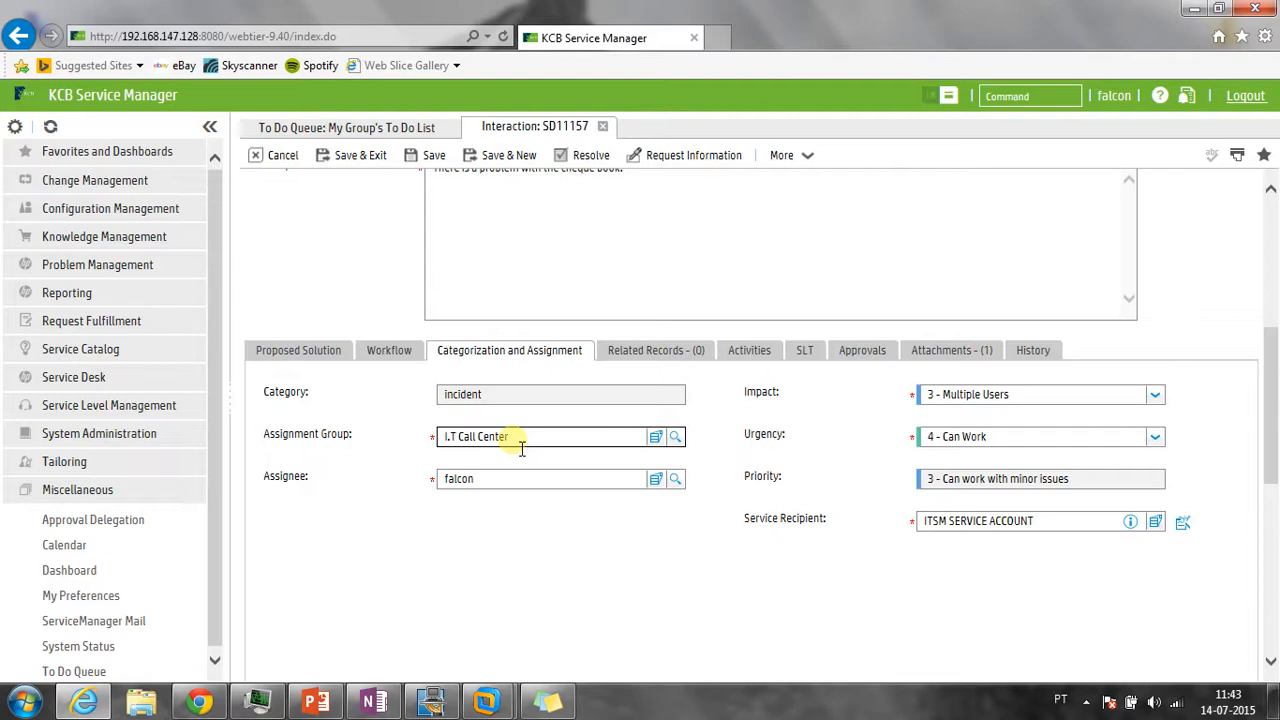
{"action": "scroll", "coordinate": [521, 449], "scroll_direction": "up", "scroll_amount": 3}
{"action": "left_click", "coordinate": [491, 631]}
{"action": "left_click_drag", "start_coordinate": [491, 631], "coordinate": [450, 620]}
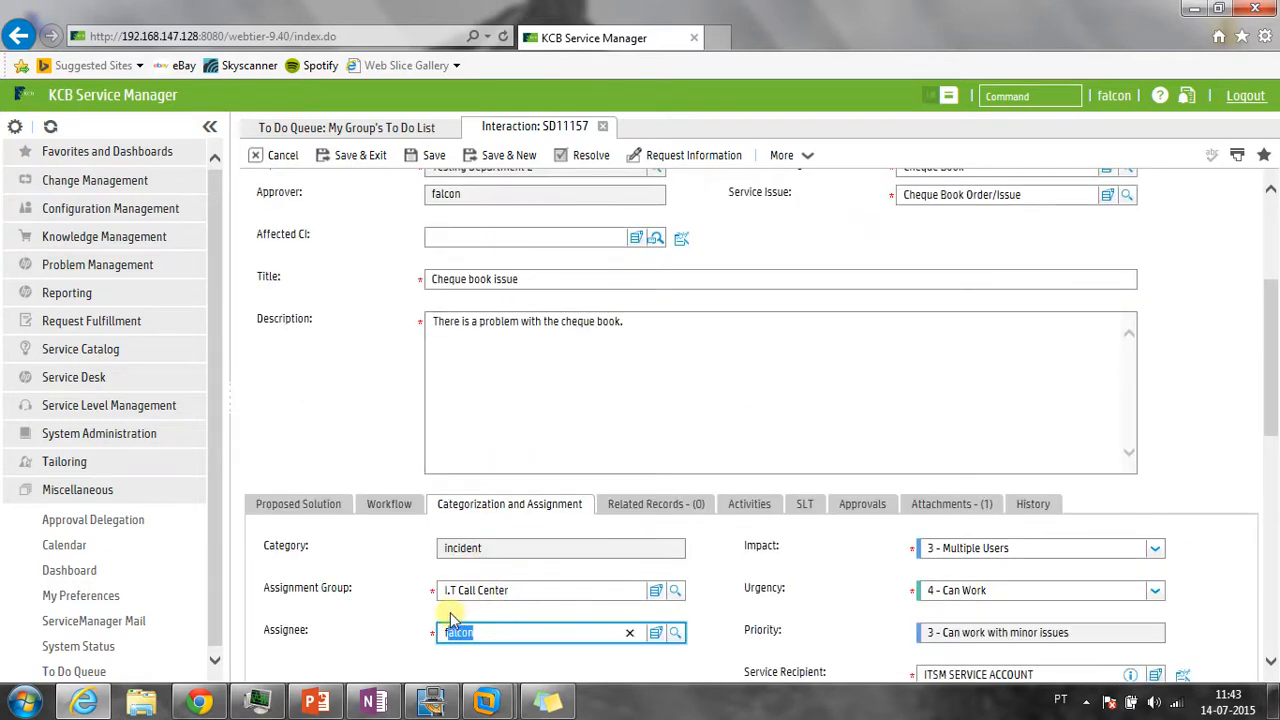
Read through the interaction's description of the cheque book problem
{"action": "left_click", "coordinate": [424, 622]}
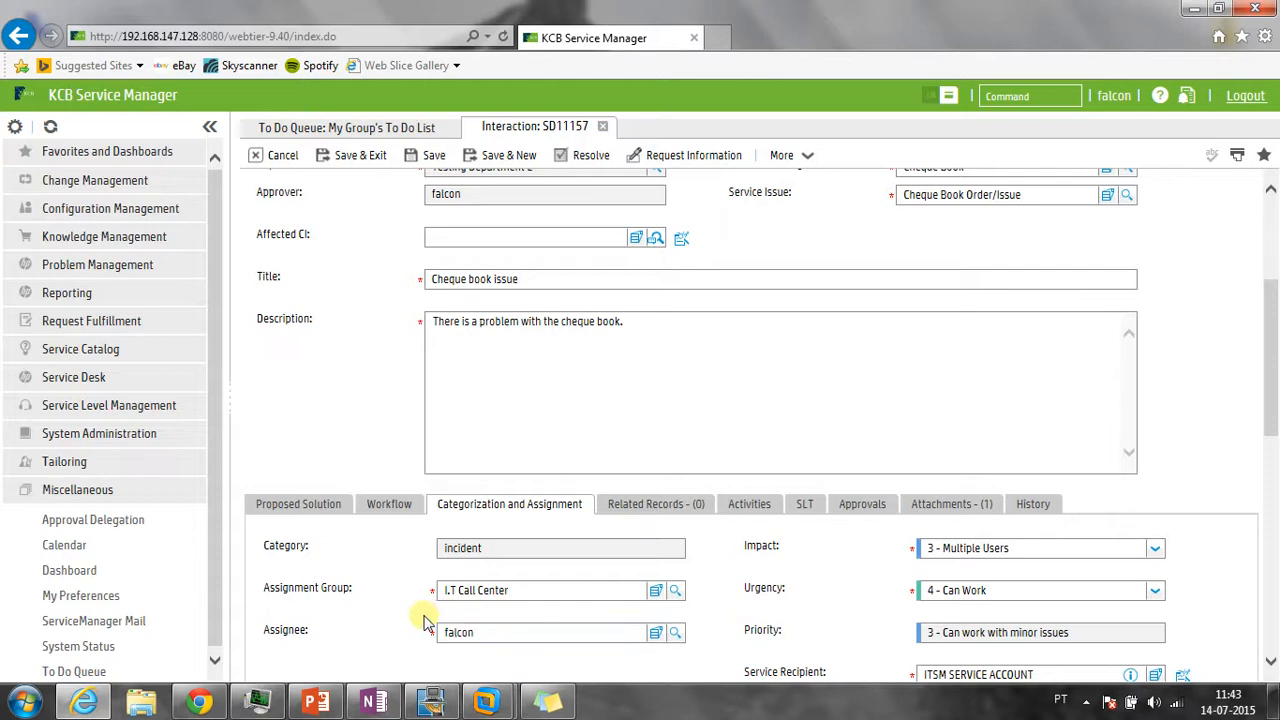
{"action": "scroll", "coordinate": [425, 617], "scroll_direction": "up", "scroll_amount": 3}
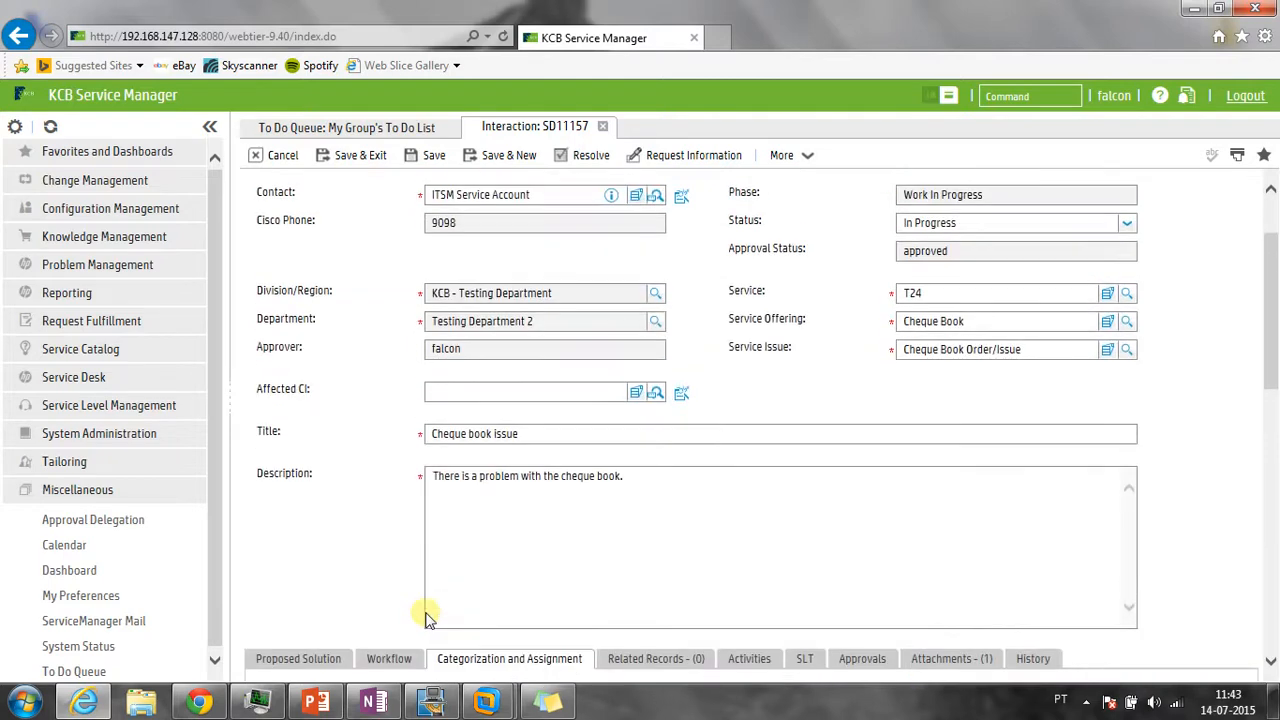
{"action": "left_click", "coordinate": [457, 557]}
{"action": "left_click_drag", "start_coordinate": [437, 490], "coordinate": [686, 506]}
{"action": "left_click", "coordinate": [694, 510]}
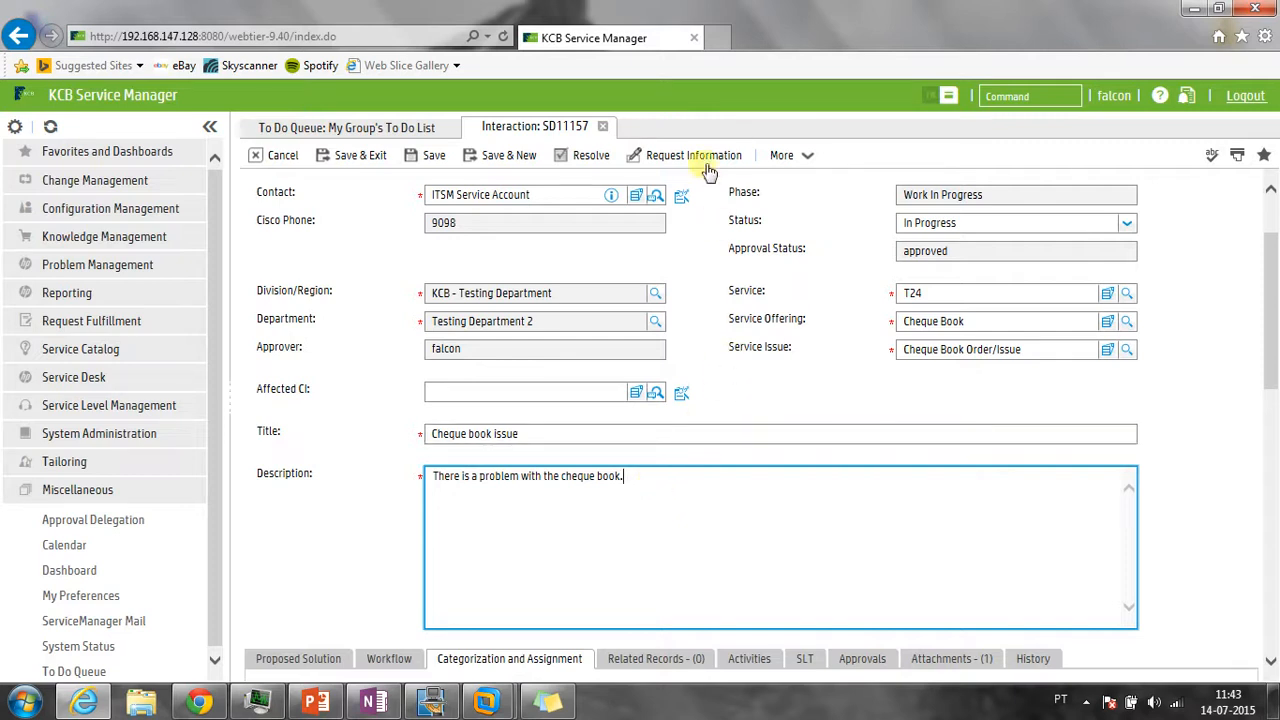
Send an information request on the interaction asking "what is your real issue? can you describe it better?"
{"action": "left_click", "coordinate": [655, 158]}
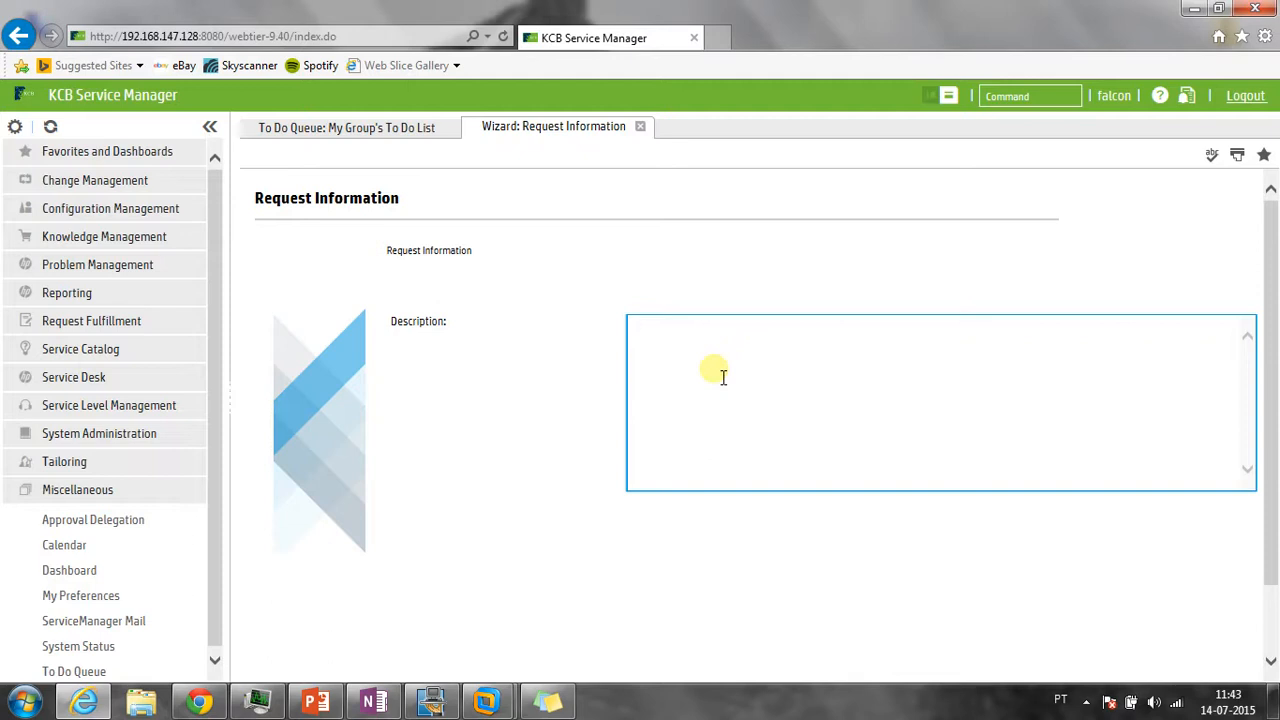
{"action": "type", "text": "what is your real issue? c"}
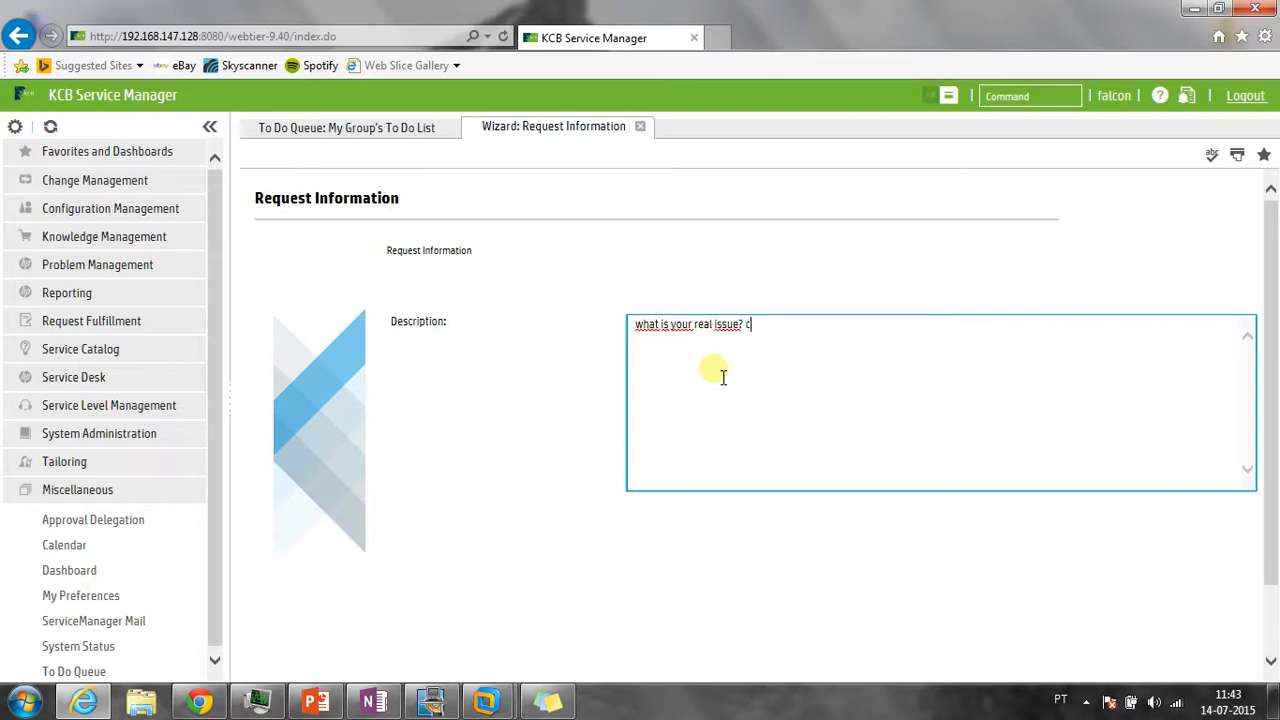
{"action": "type", "text": "an you describe it better?"}
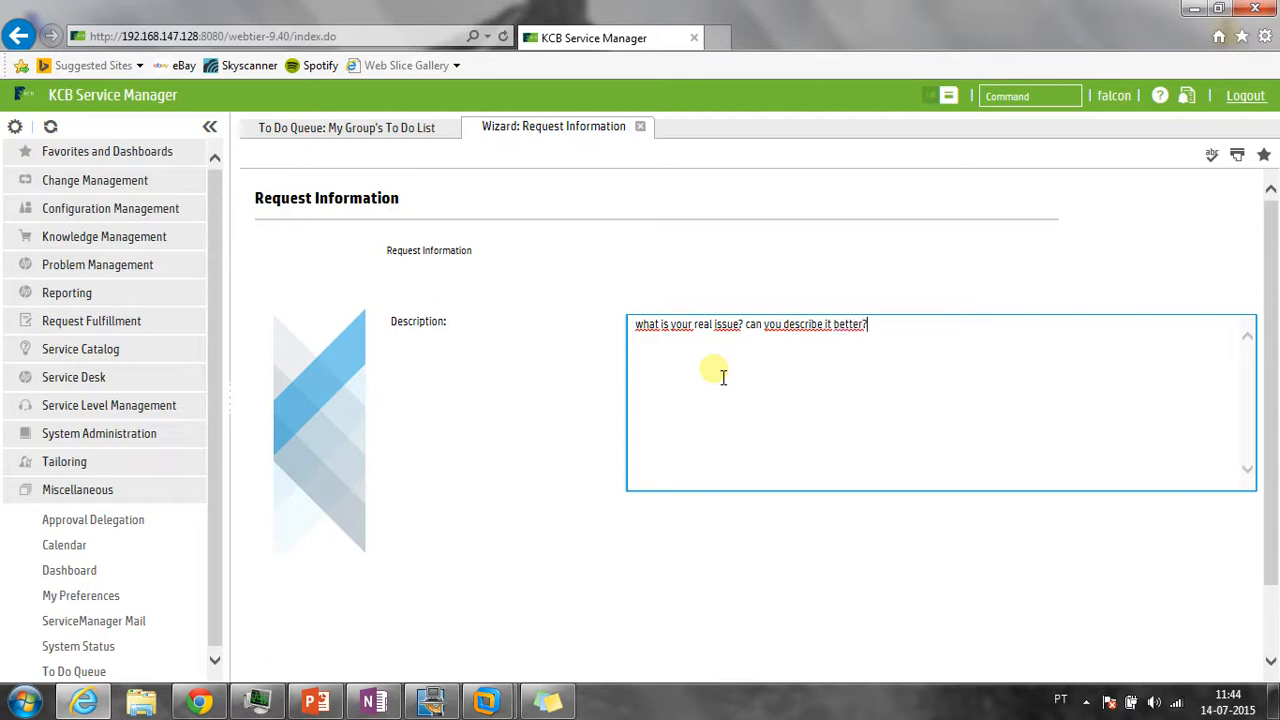
{"action": "scroll", "coordinate": [723, 377], "scroll_direction": "down", "scroll_amount": 2}
{"action": "left_click", "coordinate": [860, 660]}
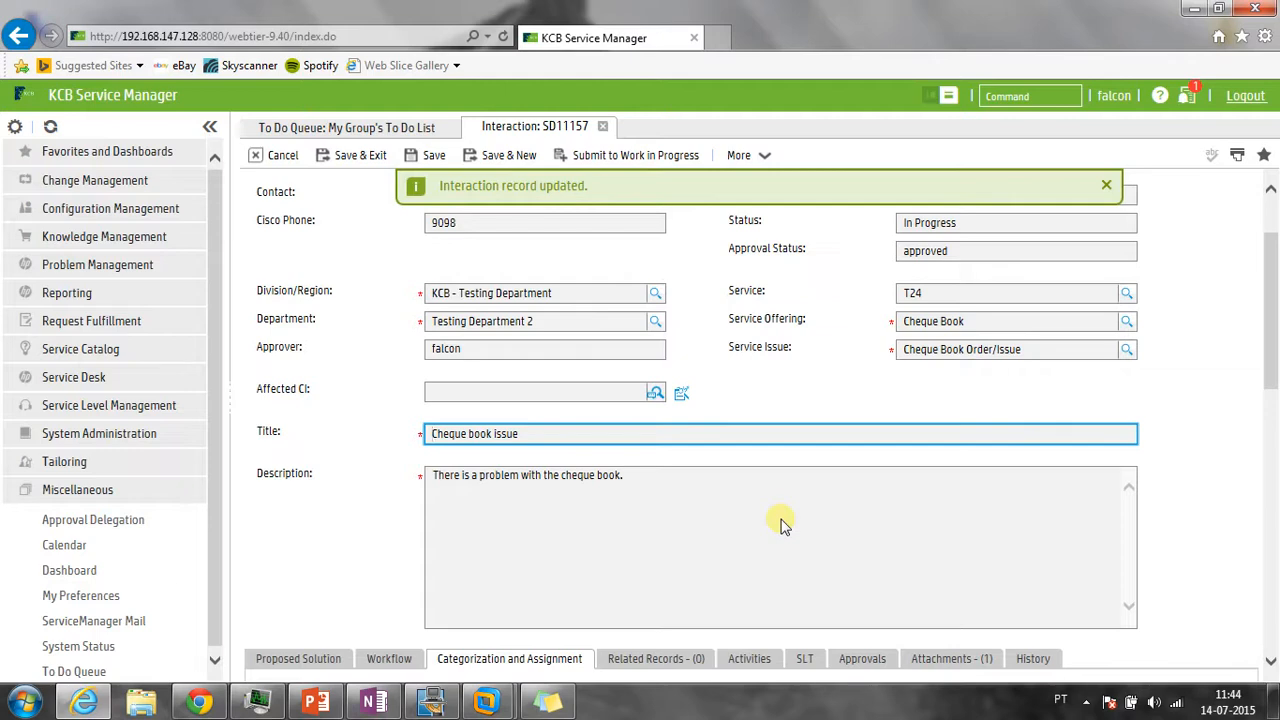
Check the interaction's workflow phase and SLT process targets following the information request, and return to the categorization details
{"action": "scroll", "coordinate": [780, 520], "scroll_direction": "down", "scroll_amount": 5}
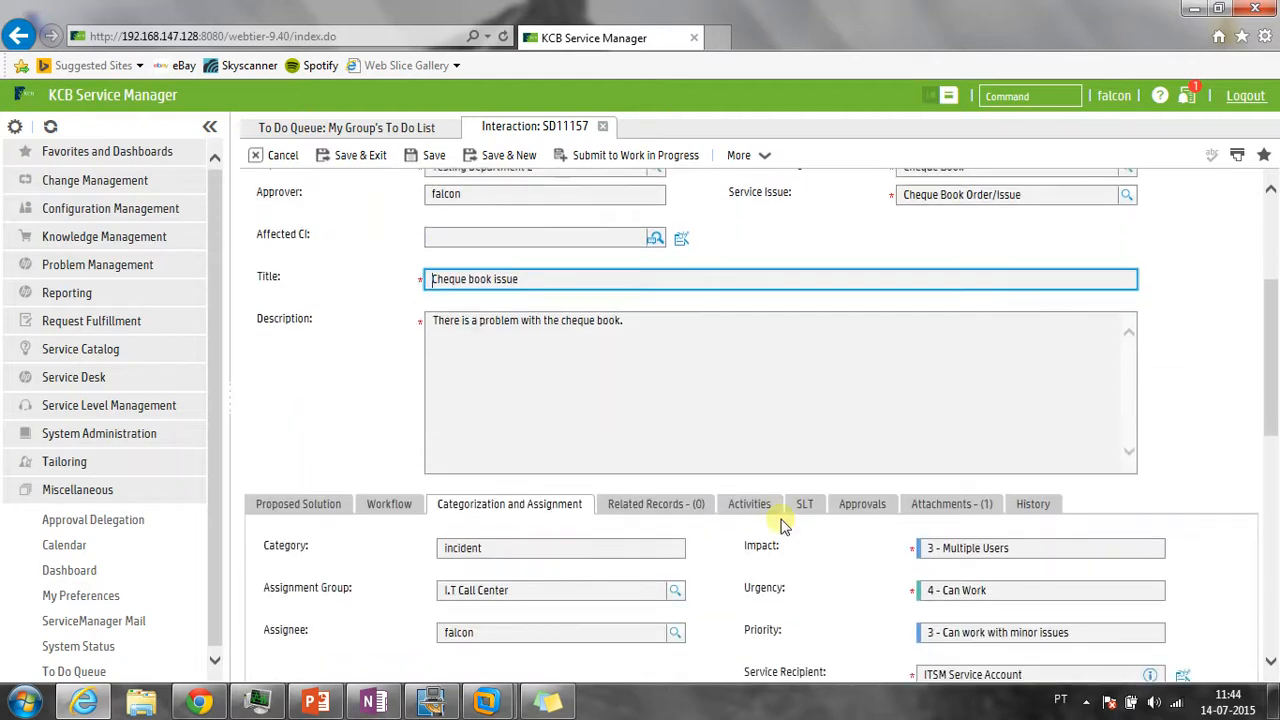
{"action": "left_click", "coordinate": [401, 358]}
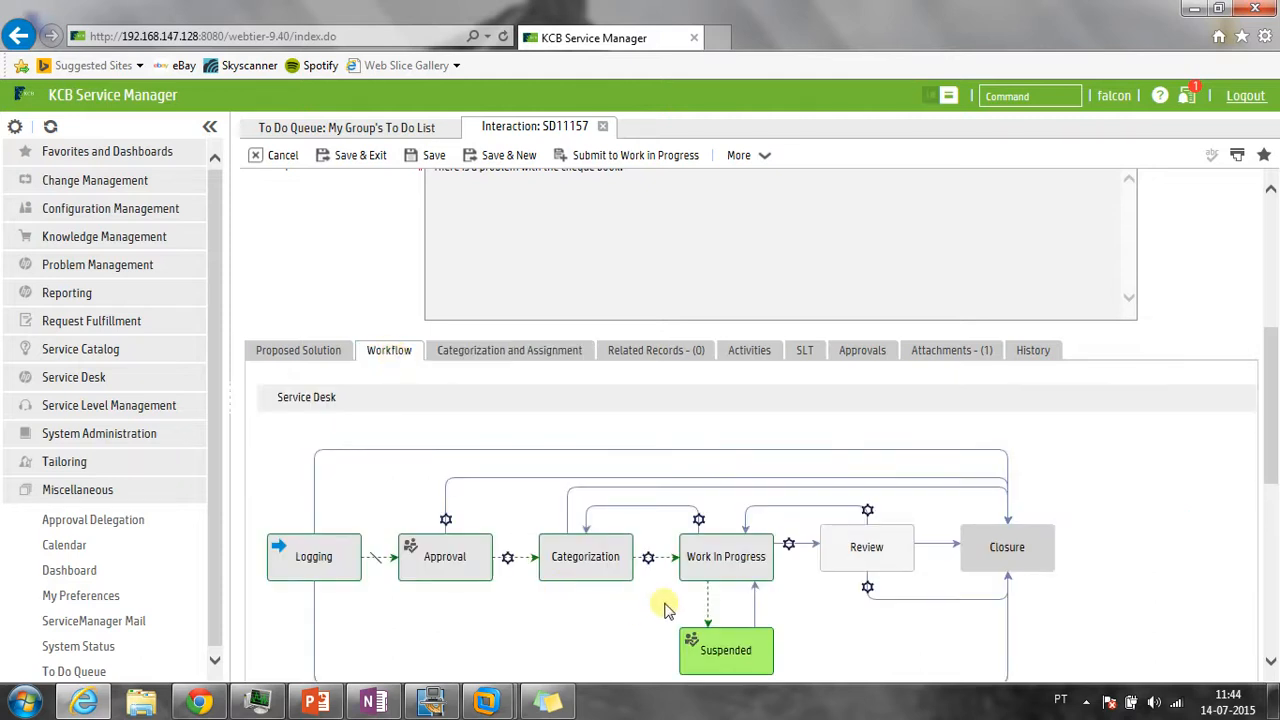
{"action": "scroll", "coordinate": [663, 603], "scroll_direction": "down", "scroll_amount": 1}
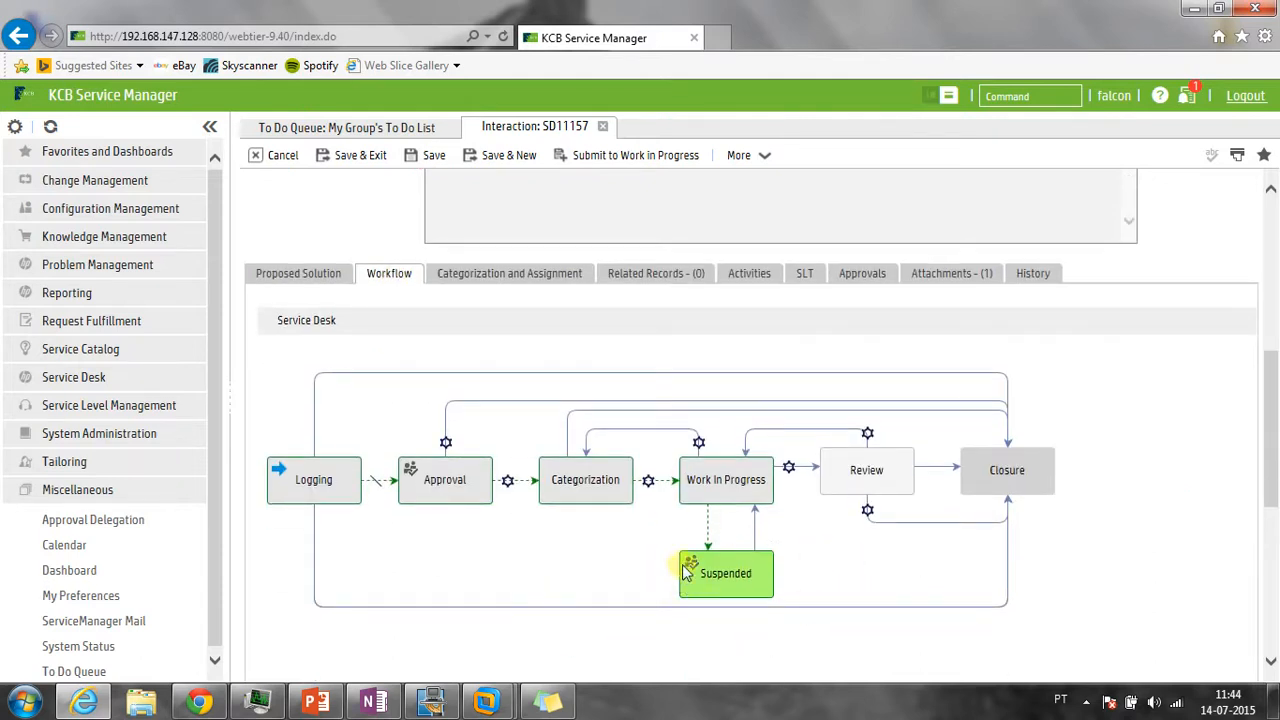
{"action": "left_click", "coordinate": [806, 276]}
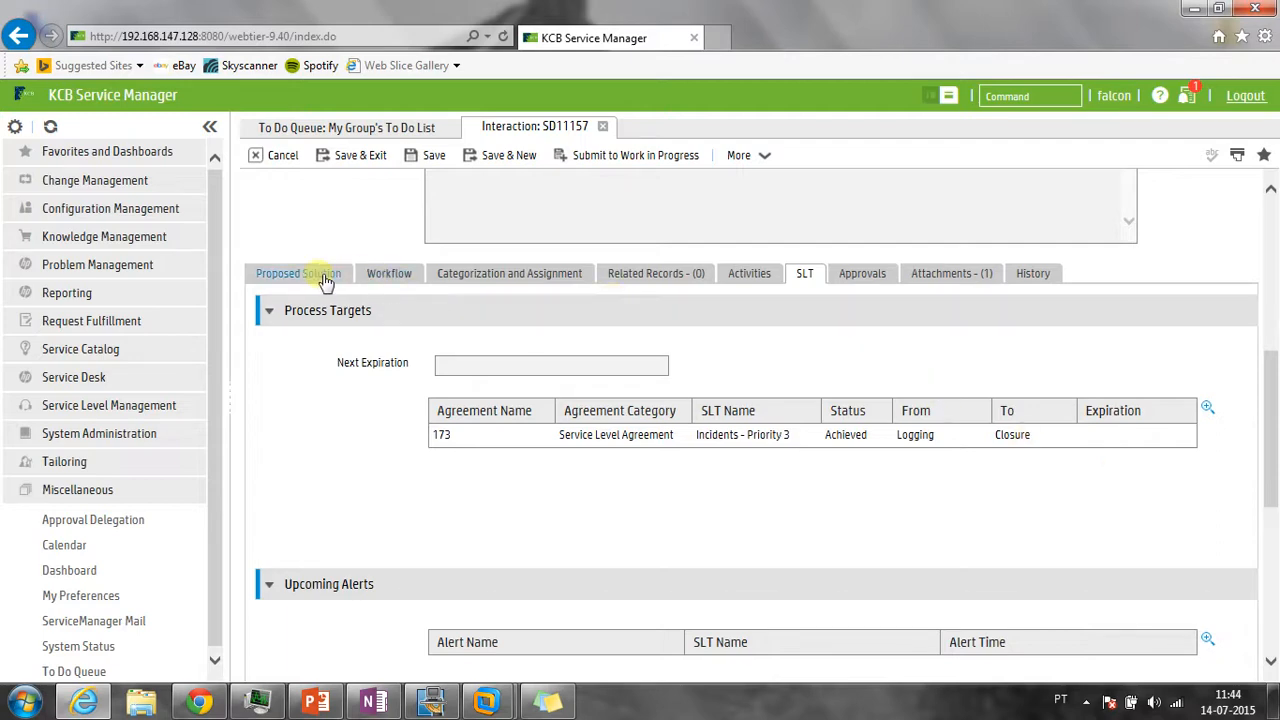
{"action": "left_click", "coordinate": [497, 274]}
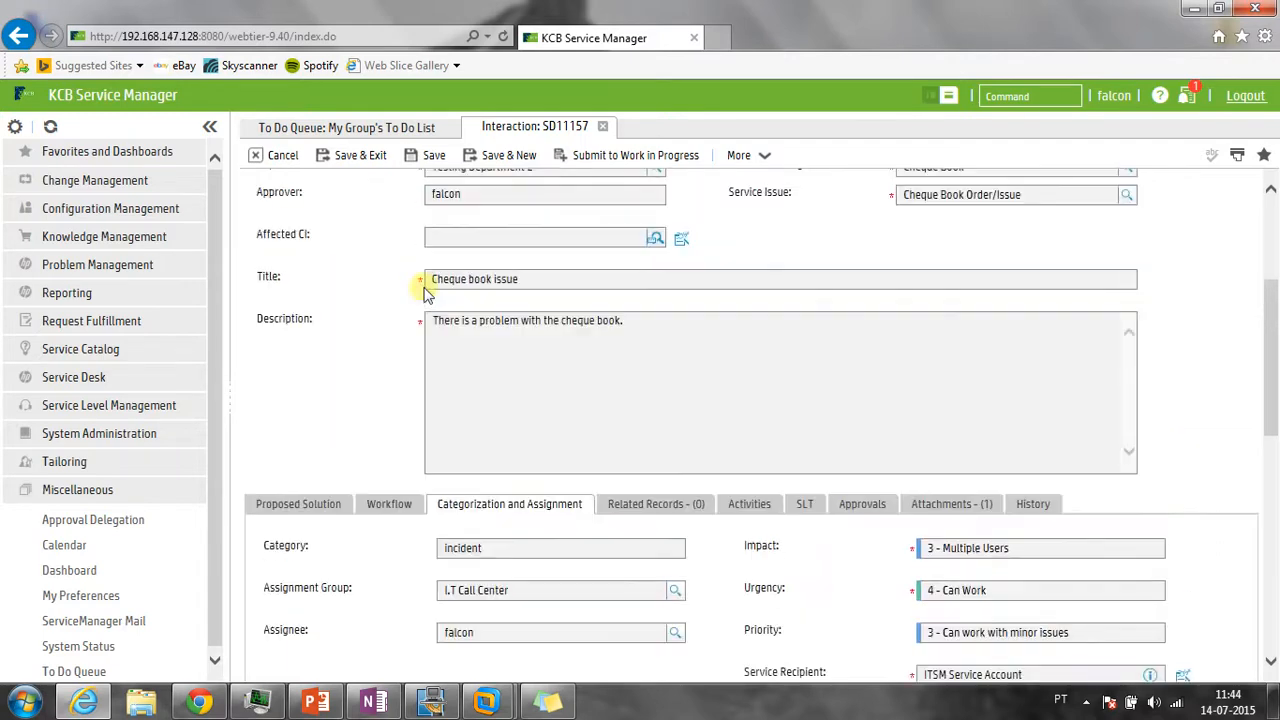
Examine the Suspended phase in the workflow diagram and how it connects to Work In Progress
{"action": "left_click", "coordinate": [403, 503]}
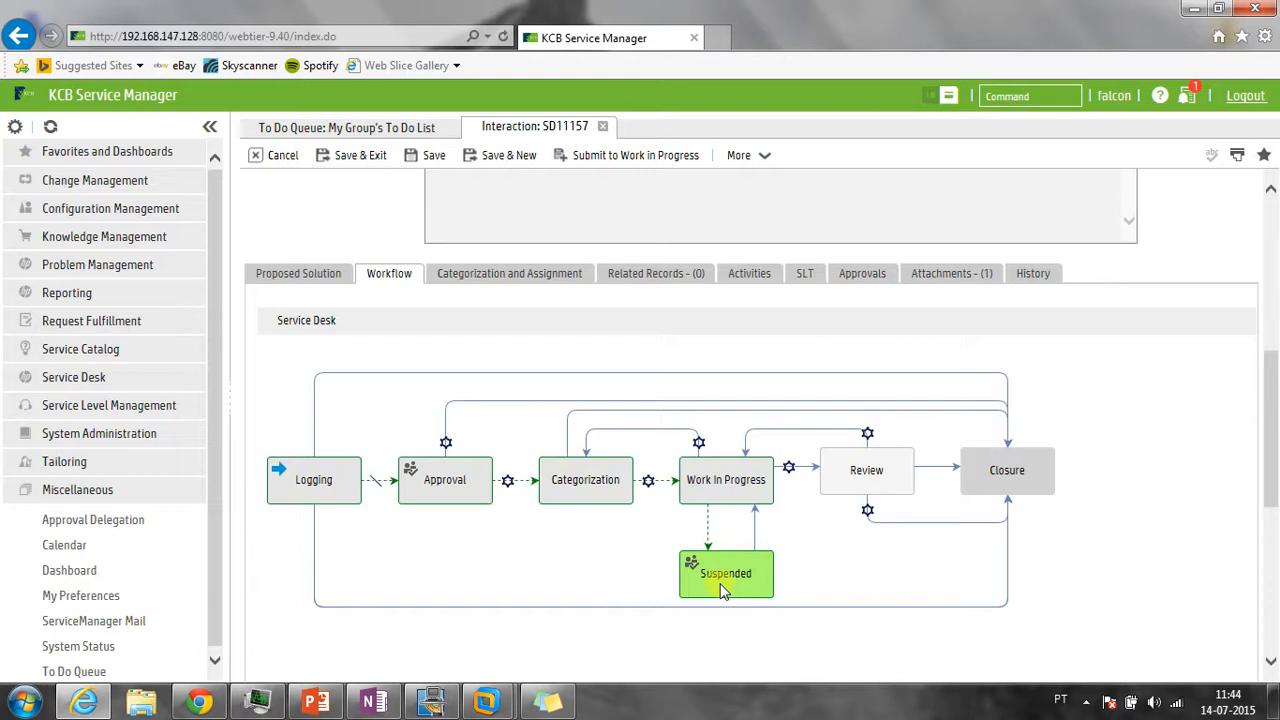
{"action": "scroll", "coordinate": [724, 591], "scroll_direction": "up", "scroll_amount": 2}
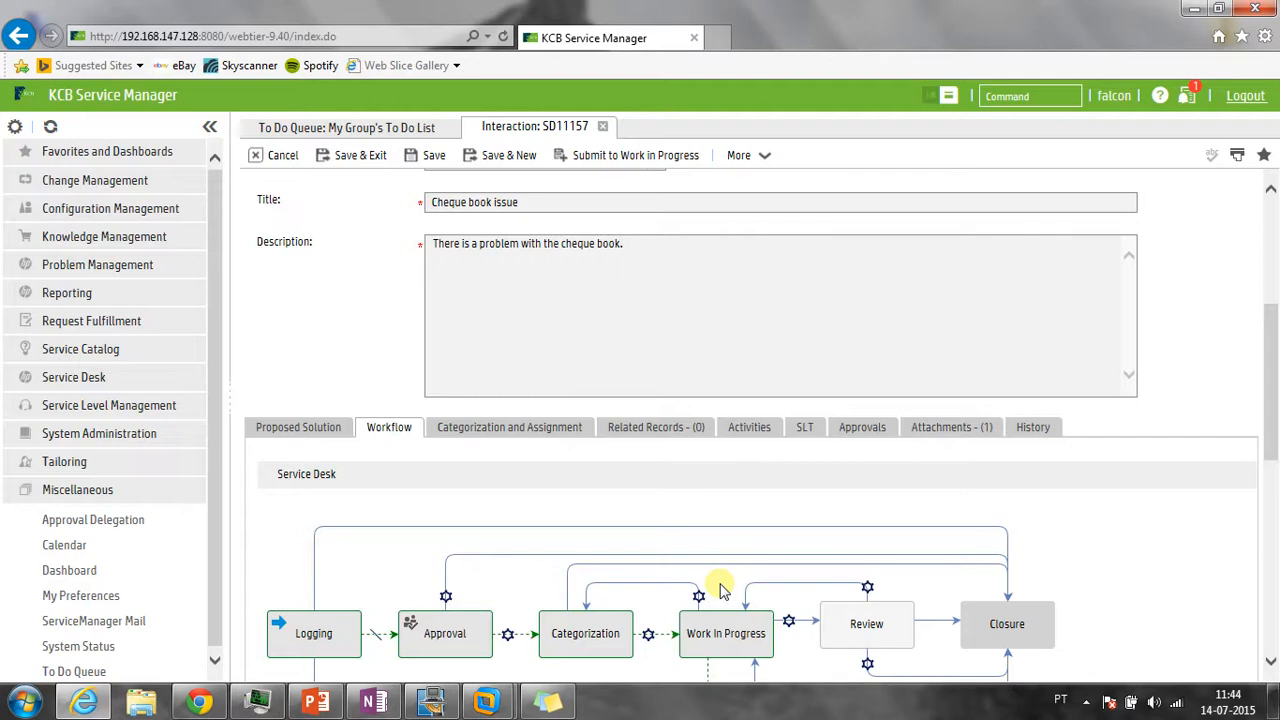
{"action": "scroll", "coordinate": [724, 591], "scroll_direction": "up", "scroll_amount": 2}
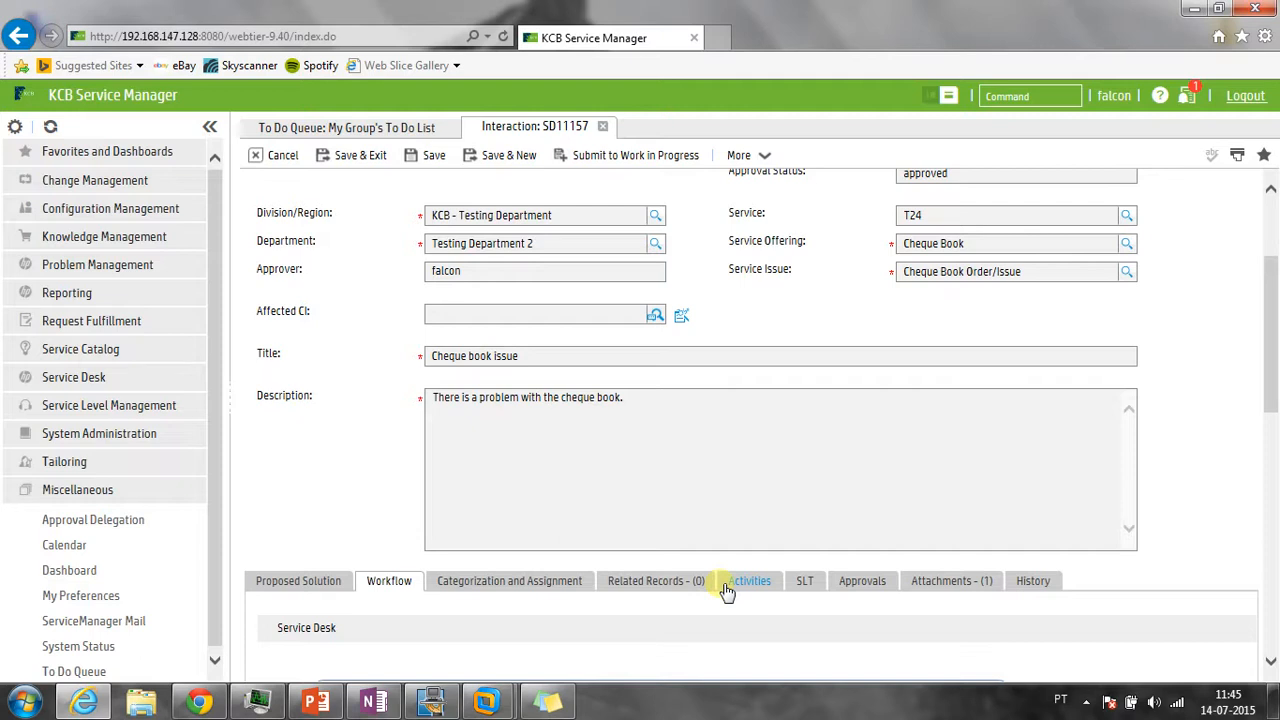
{"action": "scroll", "coordinate": [726, 591], "scroll_direction": "down", "scroll_amount": 3}
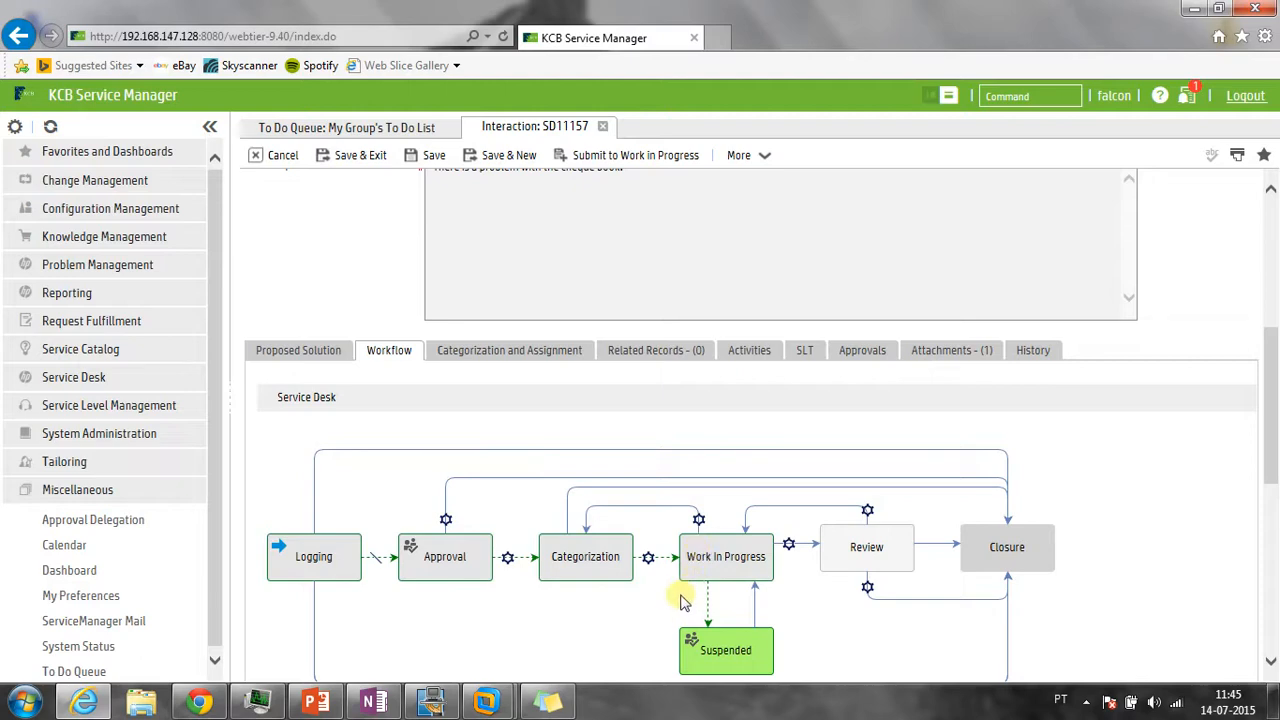
{"action": "scroll", "coordinate": [737, 480], "scroll_direction": "up", "scroll_amount": 3}
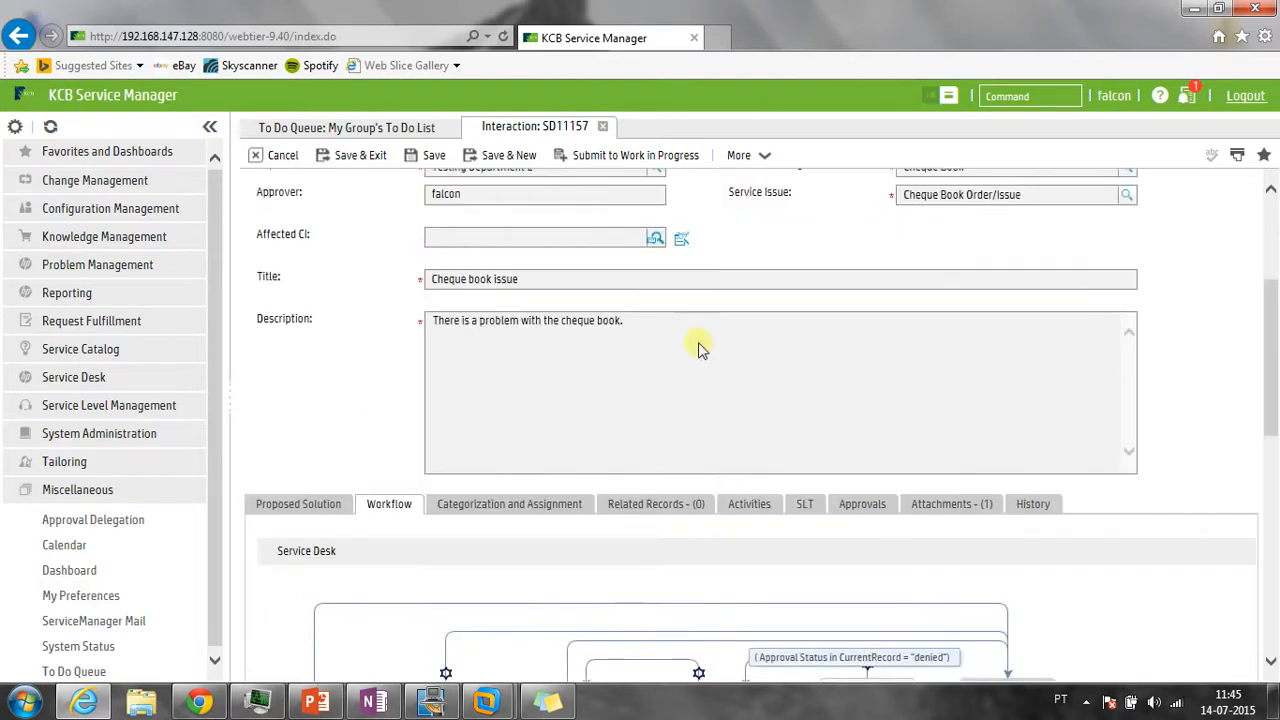
Submit the suspended interaction back to Work In Progress and check its Phase field
{"action": "left_click", "coordinate": [618, 158]}
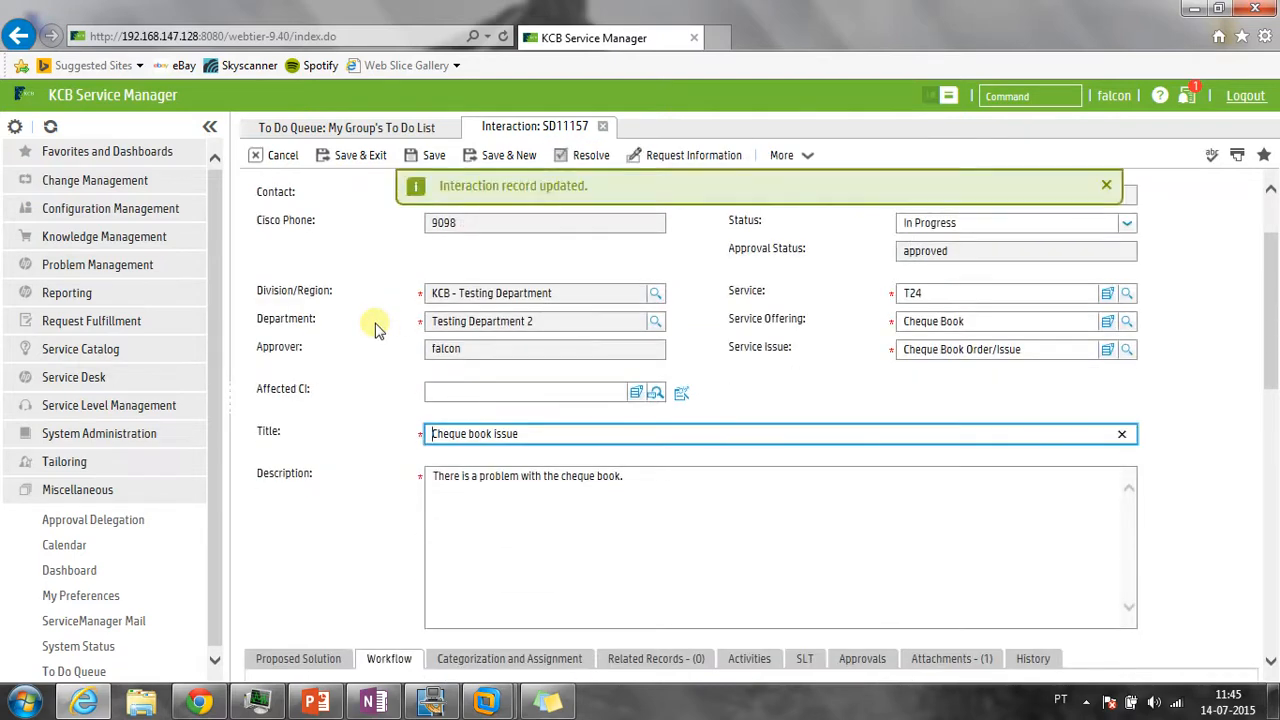
{"action": "left_click", "coordinate": [1105, 186]}
{"action": "left_click_drag", "start_coordinate": [1008, 202], "coordinate": [895, 187]}
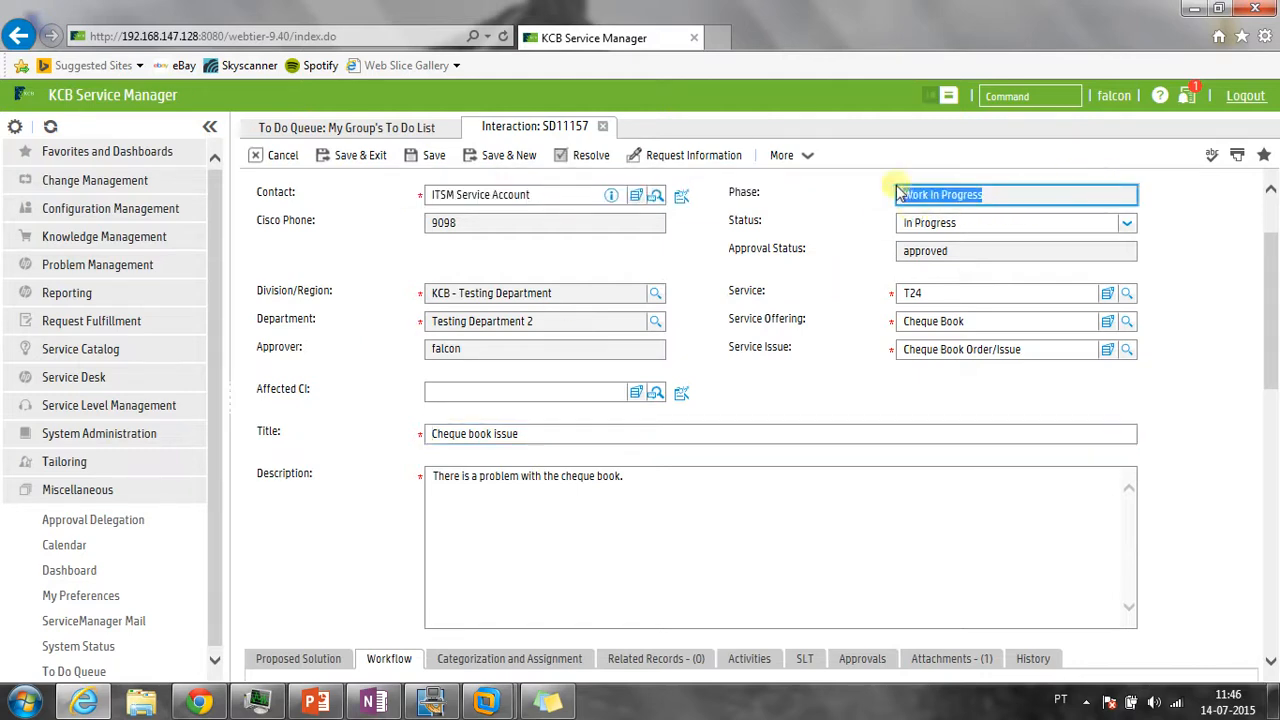
Review the resumed interaction's workflow diagram, SLT process targets with next expiration, and categorization details
{"action": "scroll", "coordinate": [857, 355], "scroll_direction": "down", "scroll_amount": 3}
{"action": "scroll", "coordinate": [713, 599], "scroll_direction": "down", "scroll_amount": 1}
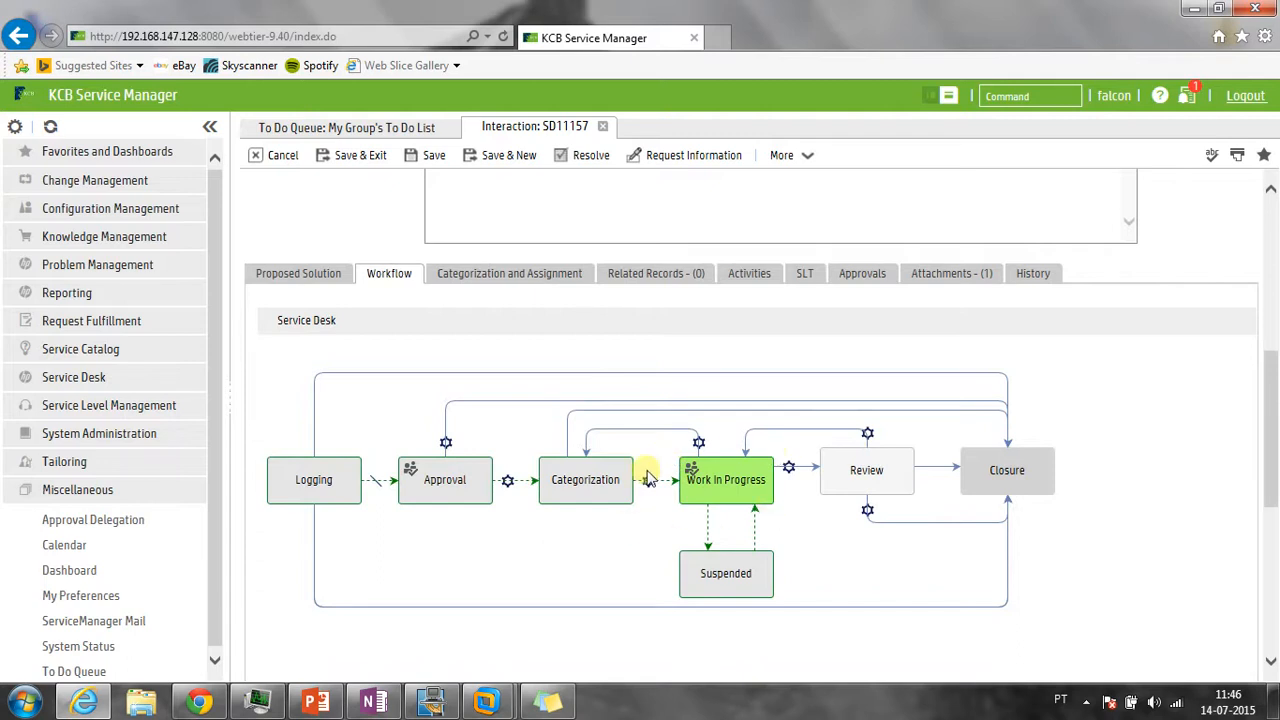
{"action": "left_click", "coordinate": [805, 276]}
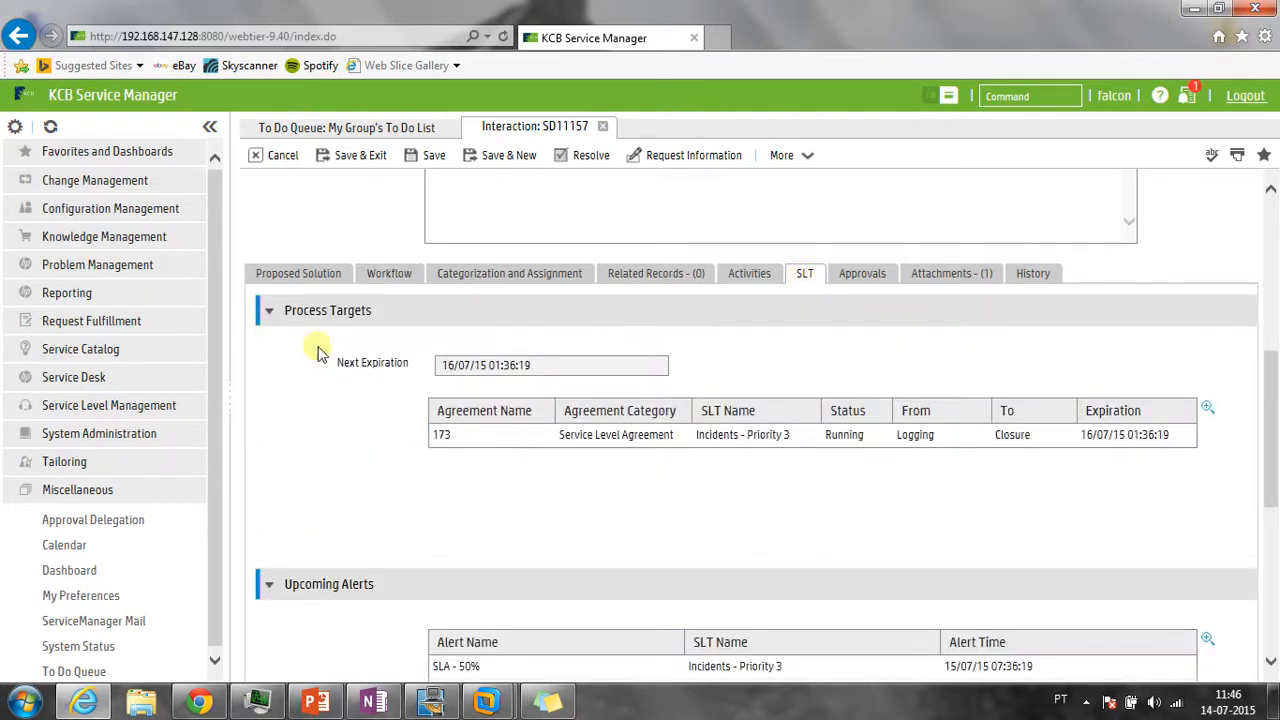
{"action": "left_click", "coordinate": [462, 278]}
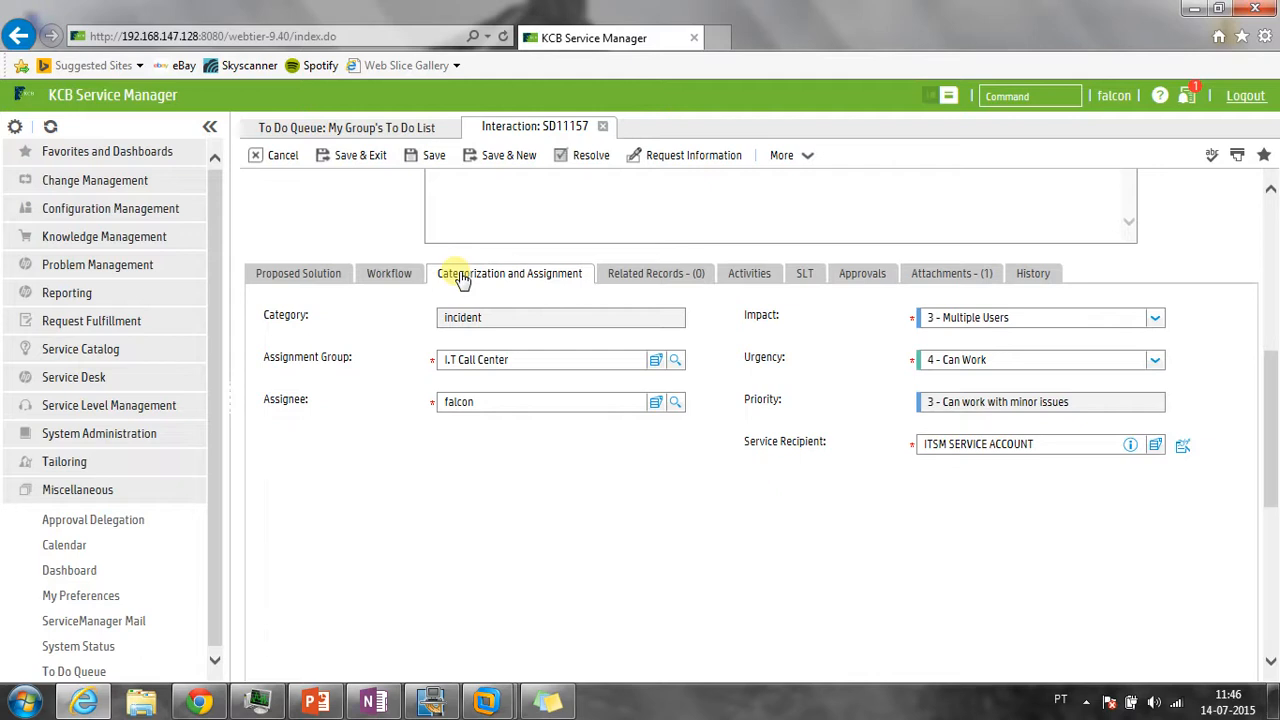
{"action": "scroll", "coordinate": [291, 280], "scroll_direction": "up", "scroll_amount": 4}
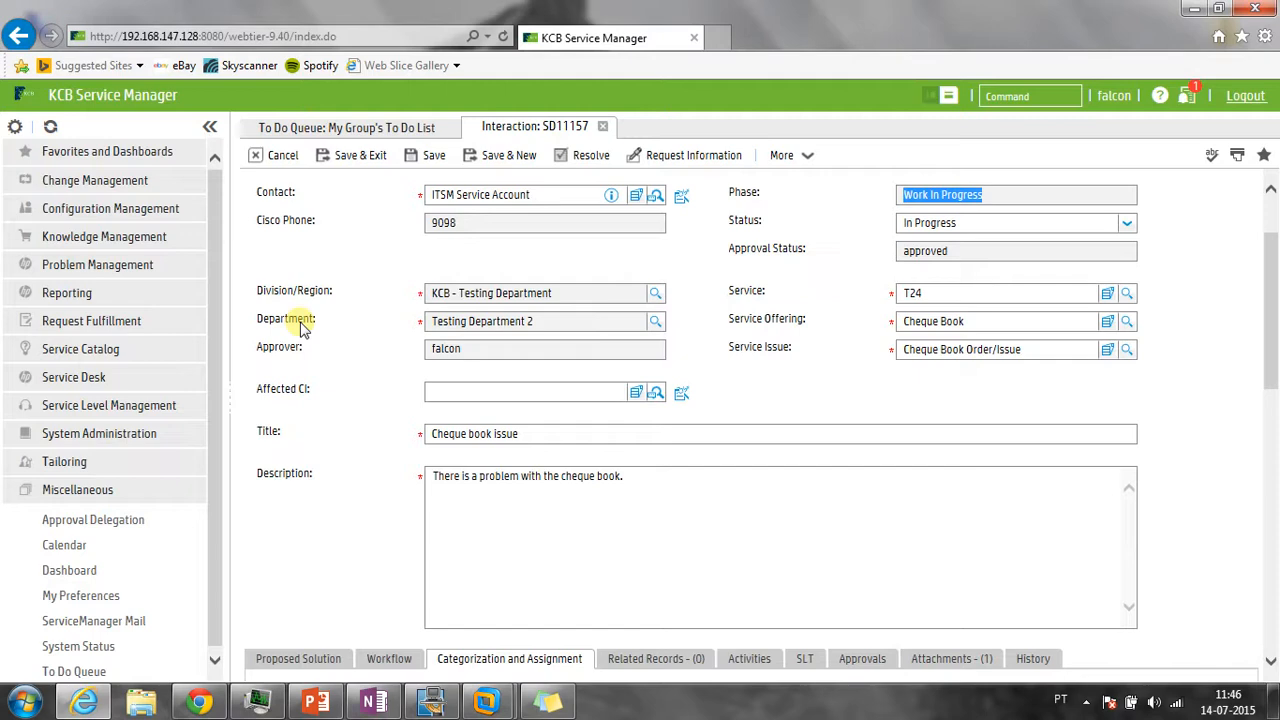
Enter "I restarted the system. Please check if the issue is resolved!" as the proposed solution and resolve the interaction
{"action": "scroll", "coordinate": [303, 330], "scroll_direction": "down", "scroll_amount": 3}
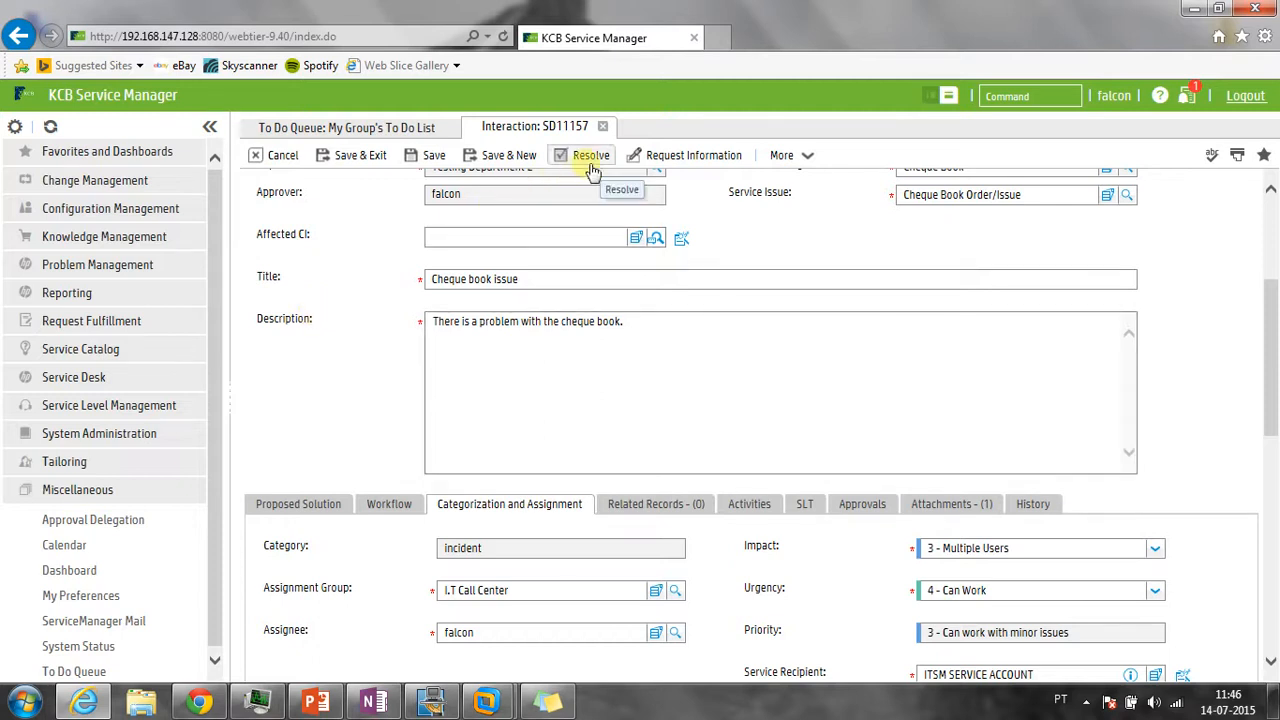
{"action": "left_click", "coordinate": [312, 501]}
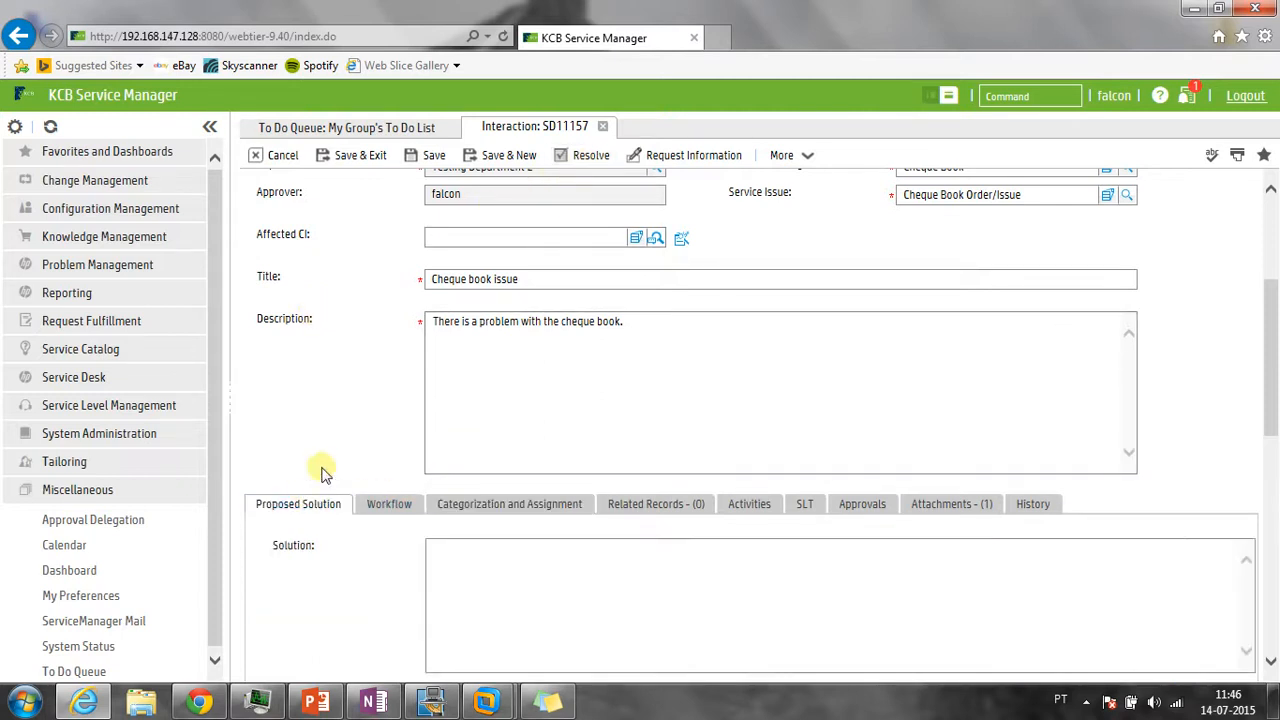
{"action": "scroll", "coordinate": [397, 462], "scroll_direction": "down", "scroll_amount": 3}
{"action": "left_click", "coordinate": [491, 463]}
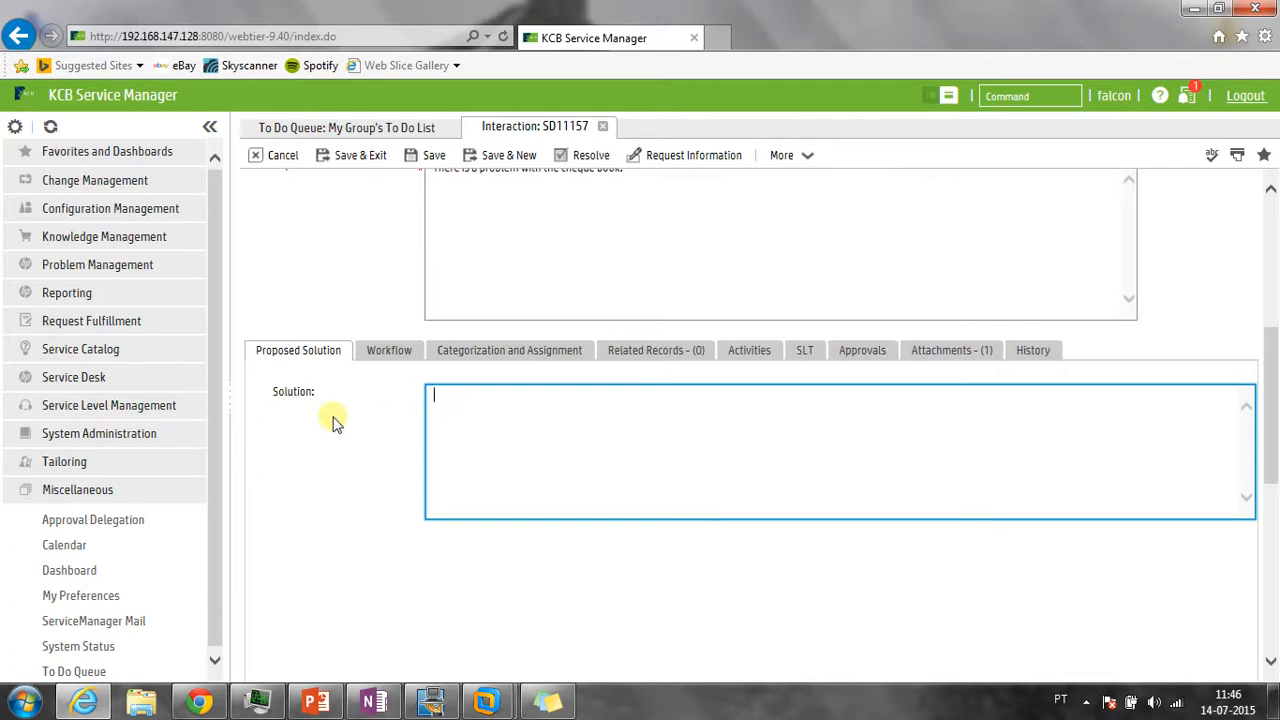
{"action": "type", "text": "I restate"}
{"action": "key", "text": "BackSpace"}
{"action": "key", "text": "BackSpace"}
{"action": "type", "text": "rted the system, "}
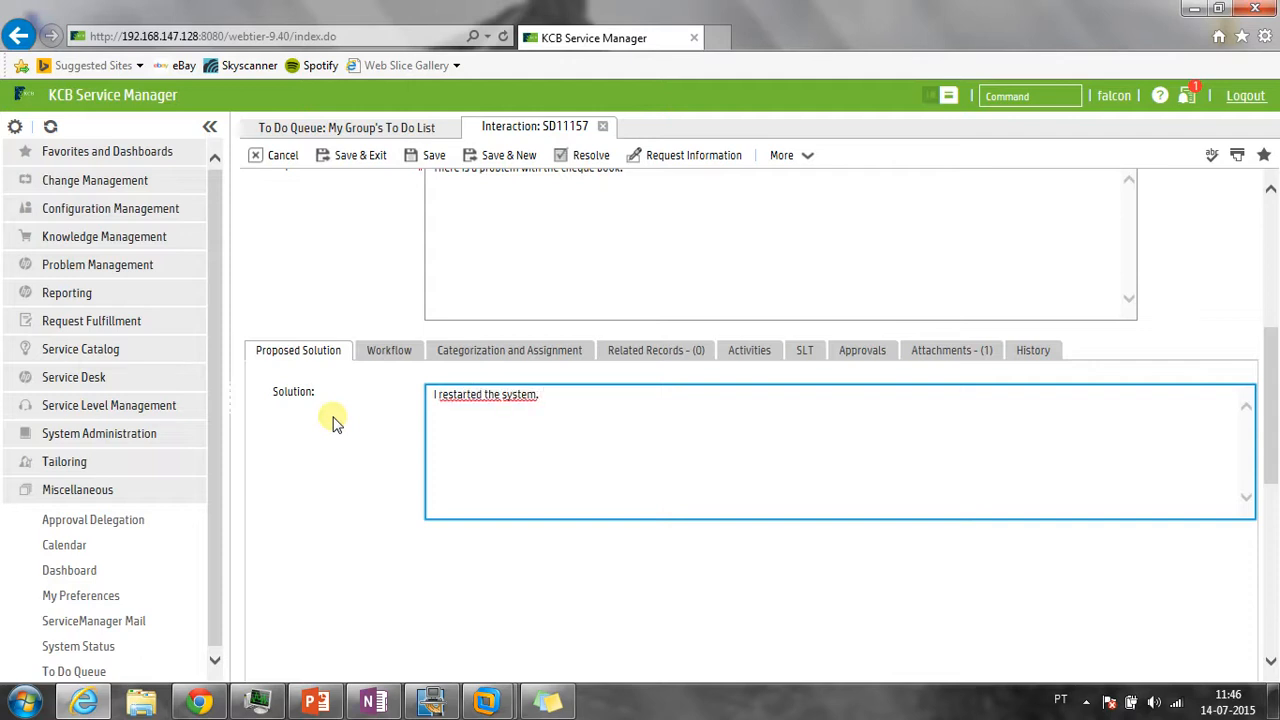
{"action": "type", "text": "Please check if the issue is reso"}
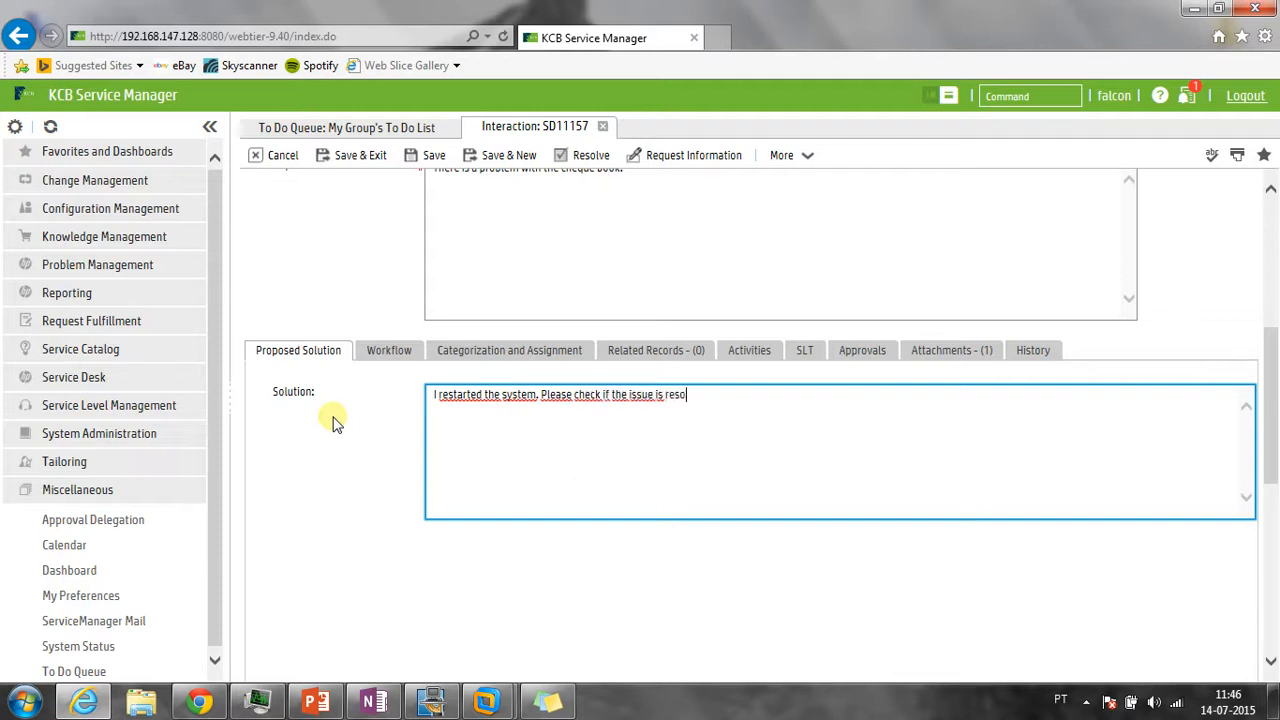
{"action": "type", "text": "lved!"}
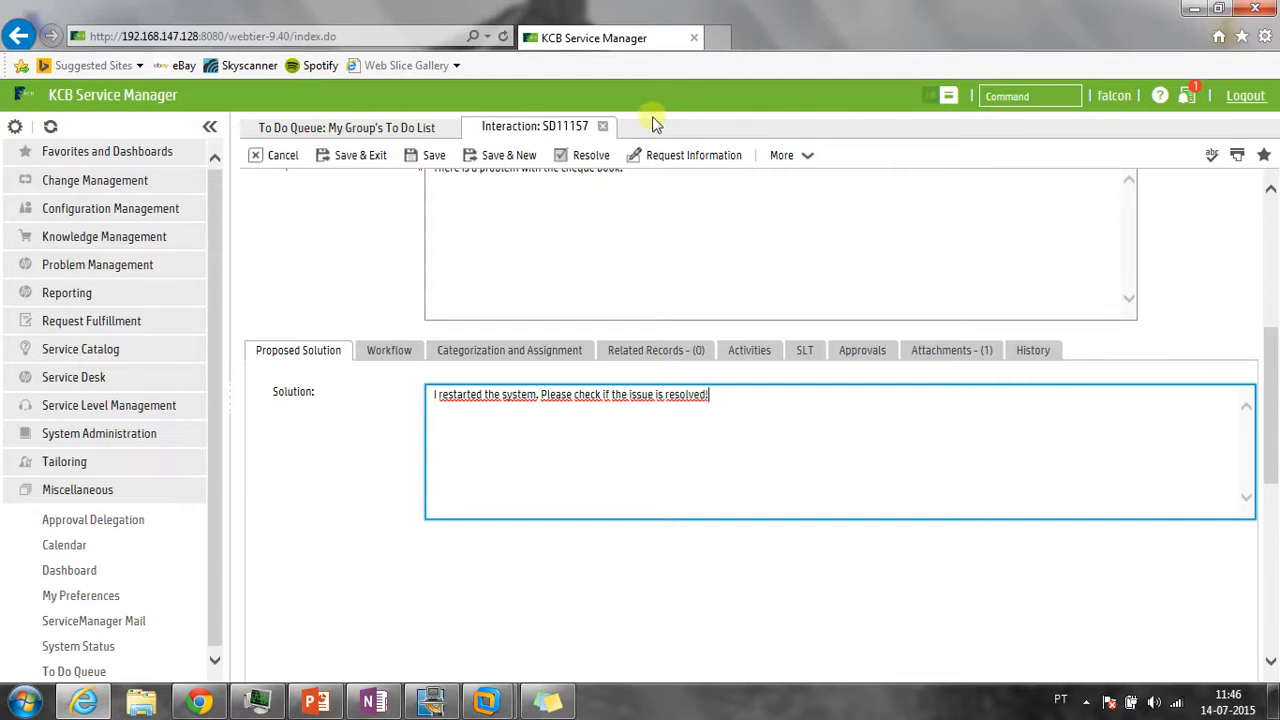
{"action": "left_click", "coordinate": [591, 157]}
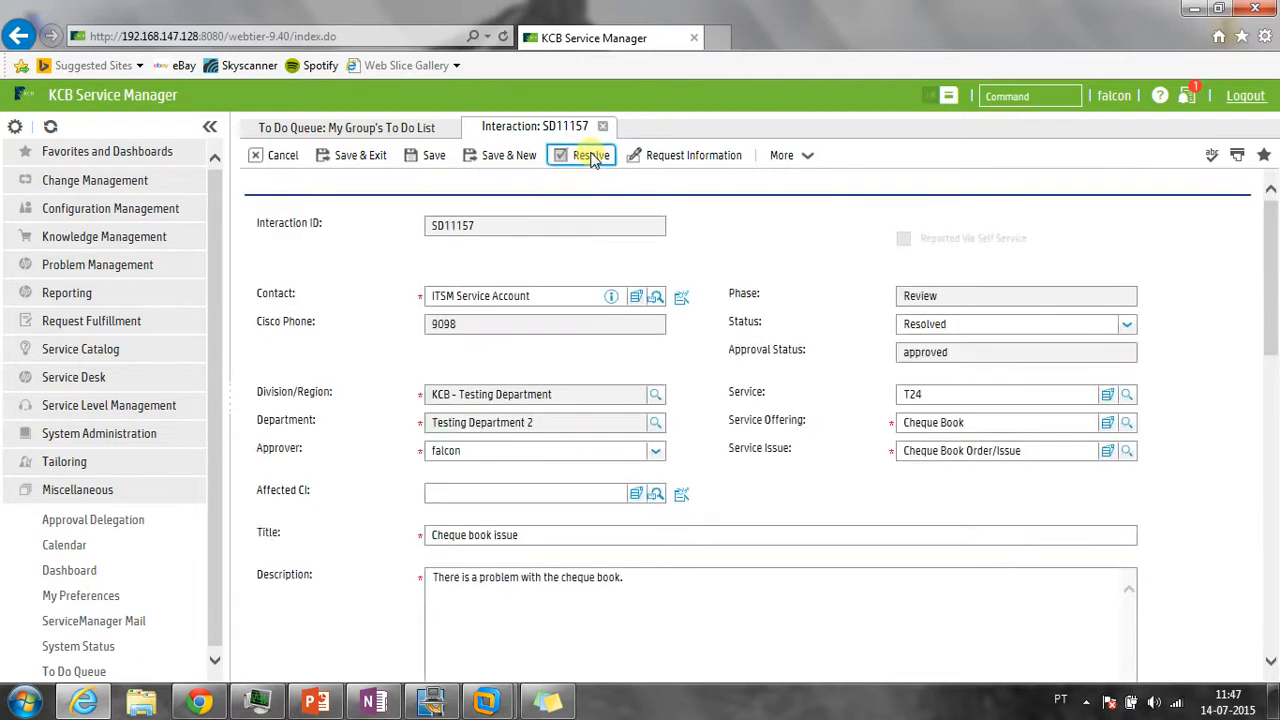
{"action": "left_click", "coordinate": [1109, 184]}
Check the resolved interaction's phase in the workflow diagram and the status of its SLT process target
{"action": "scroll", "coordinate": [529, 429], "scroll_direction": "down", "scroll_amount": 3}
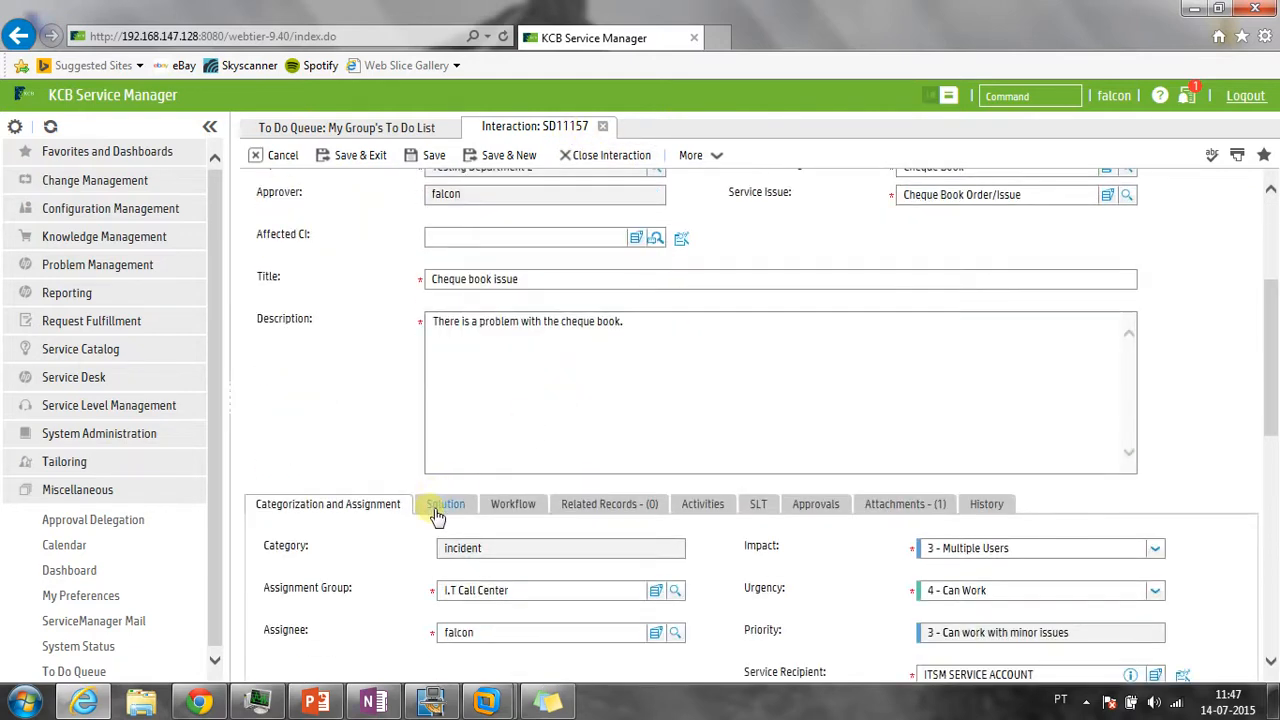
{"action": "left_click", "coordinate": [510, 506]}
{"action": "scroll", "coordinate": [507, 509], "scroll_direction": "down", "scroll_amount": 3}
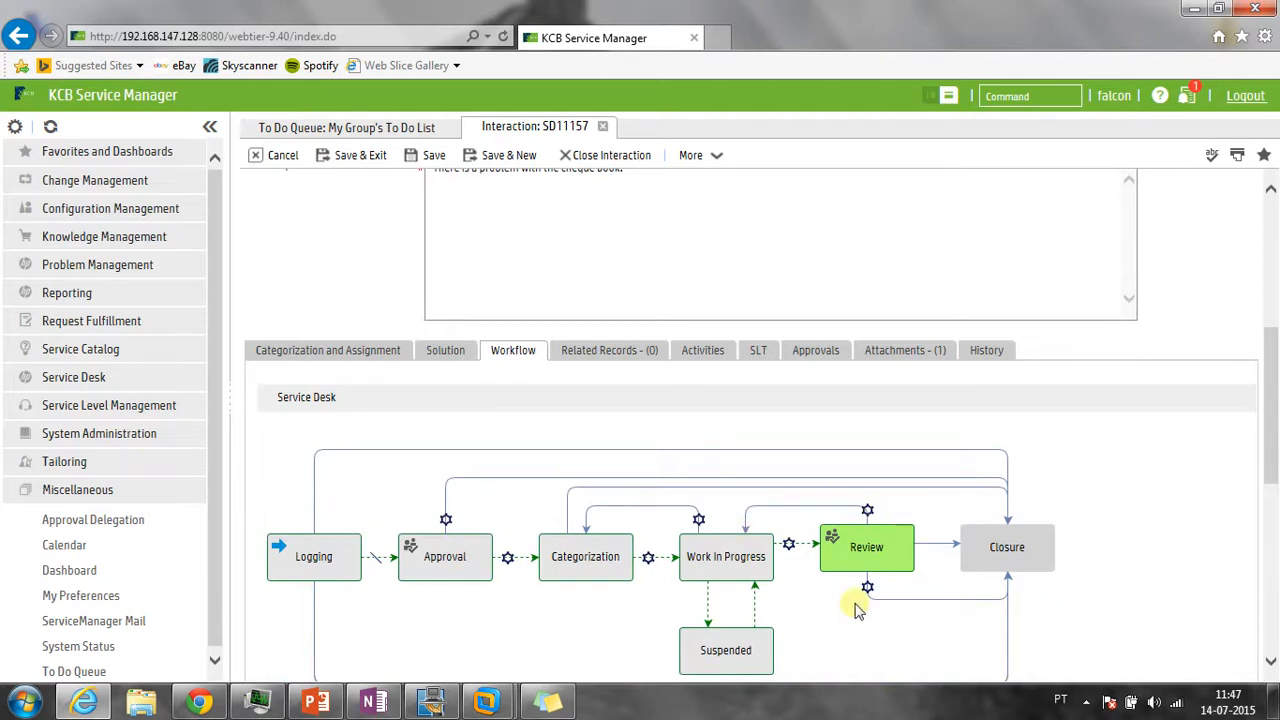
{"action": "left_click", "coordinate": [760, 352]}
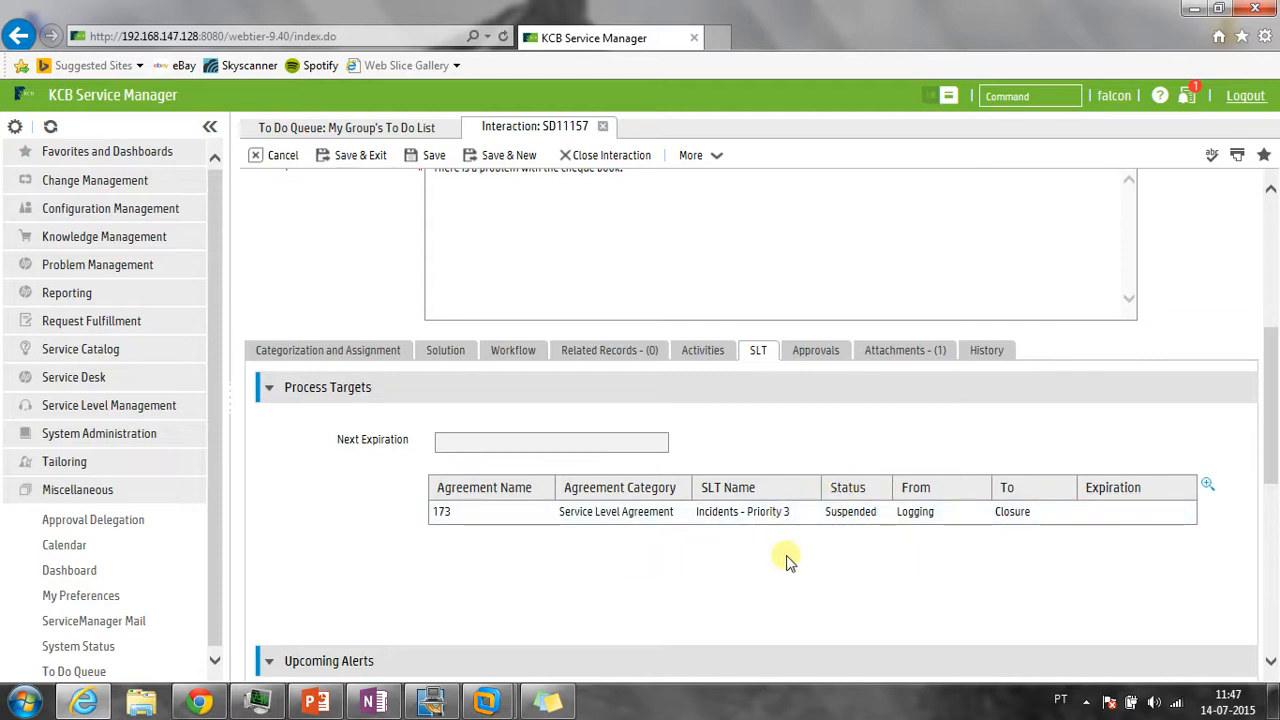
{"action": "left_click", "coordinate": [325, 352]}
{"action": "left_click", "coordinate": [513, 355]}
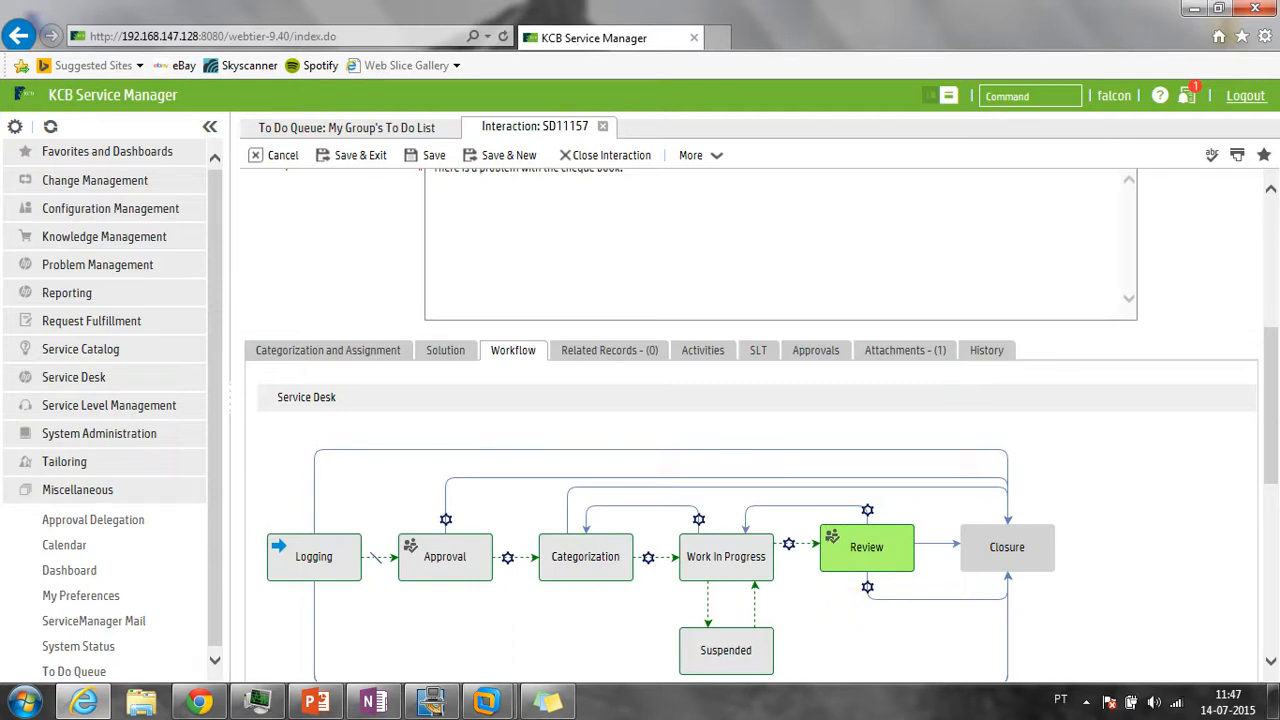
Leave the interaction record and minimize the browser window
{"action": "left_click", "coordinate": [274, 155]}
{"action": "left_click", "coordinate": [1194, 8]}
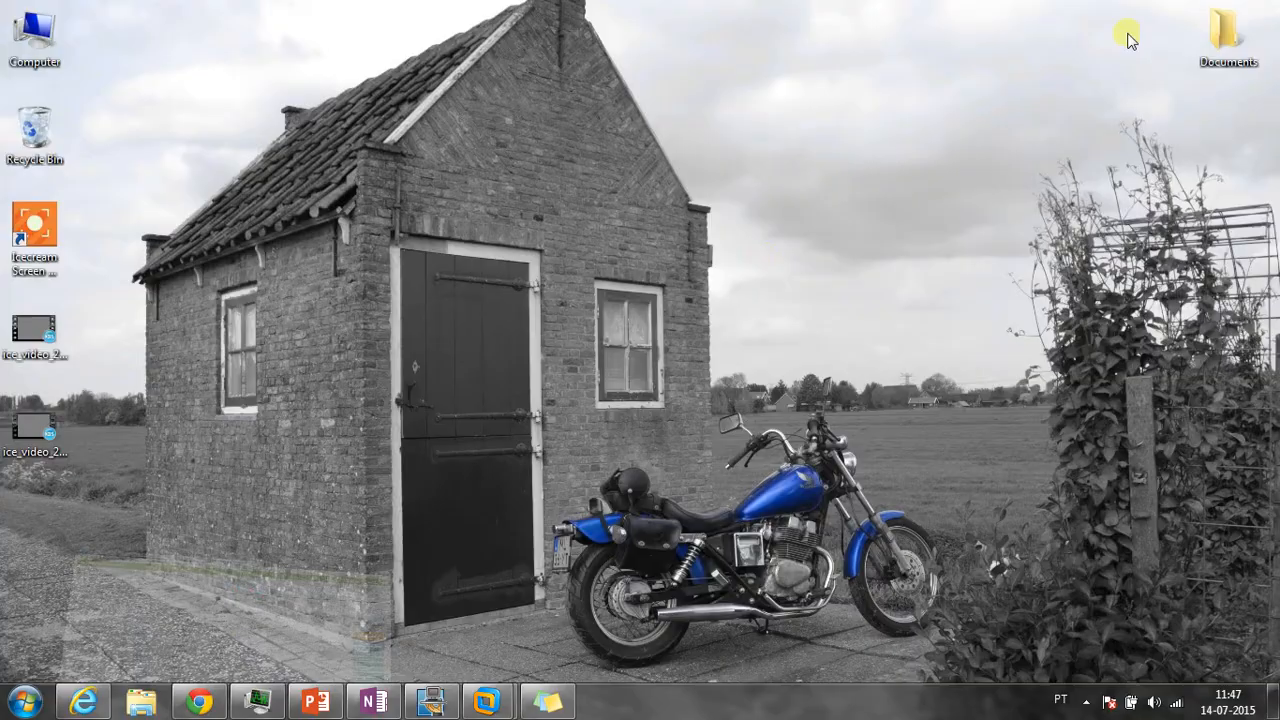
Switch to the Chrome session, log back in to the self-service portal, and open the resolved "Cheque book issue" incident
{"action": "left_click", "coordinate": [200, 702]}
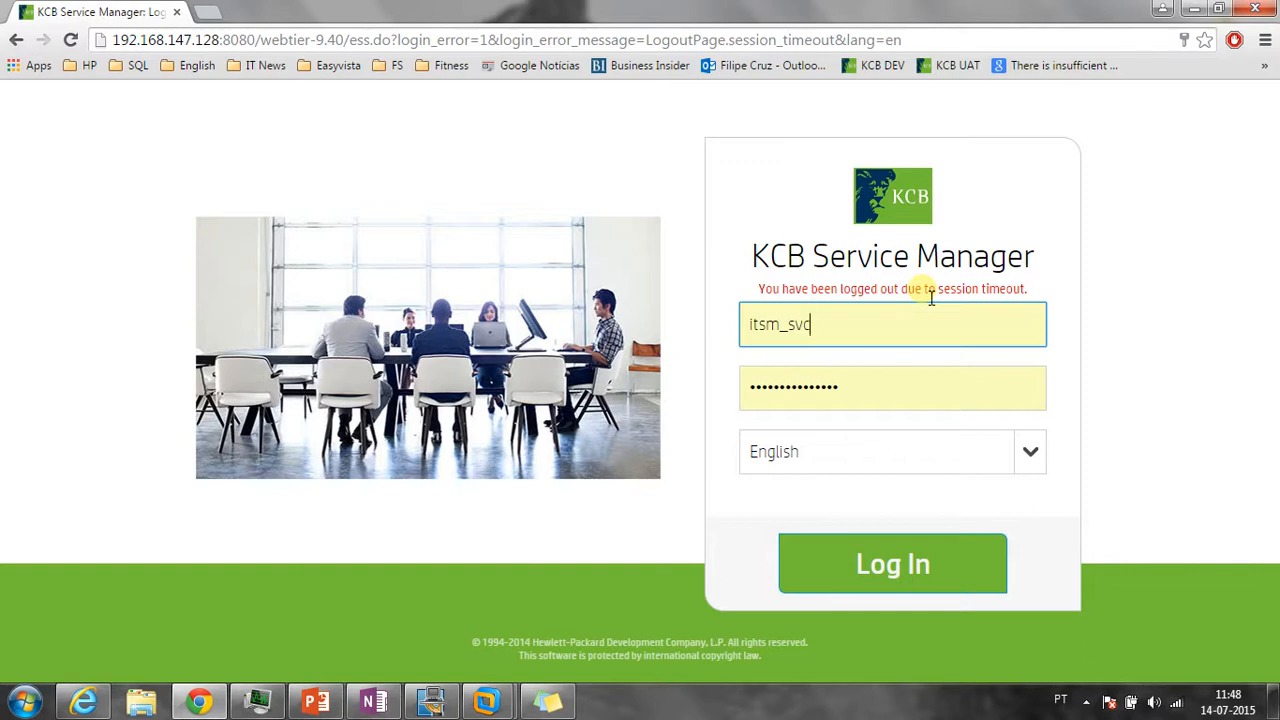
{"action": "left_click", "coordinate": [960, 566]}
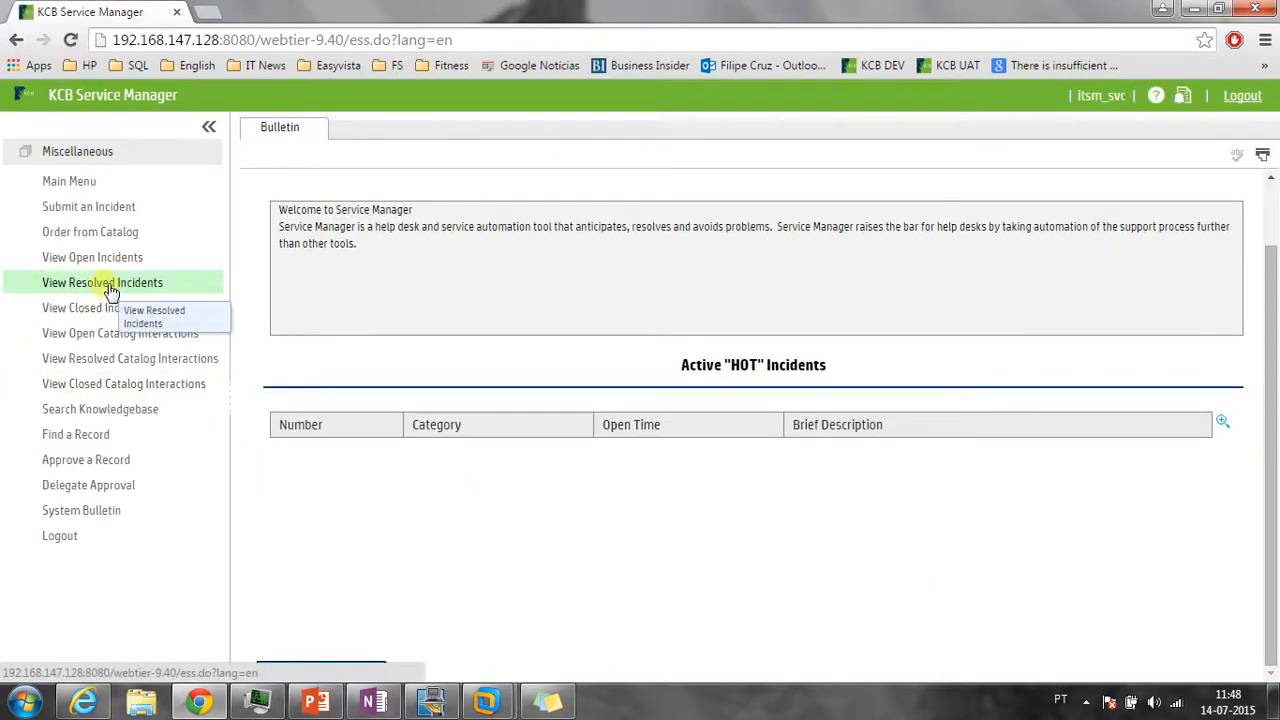
{"action": "left_click", "coordinate": [58, 287]}
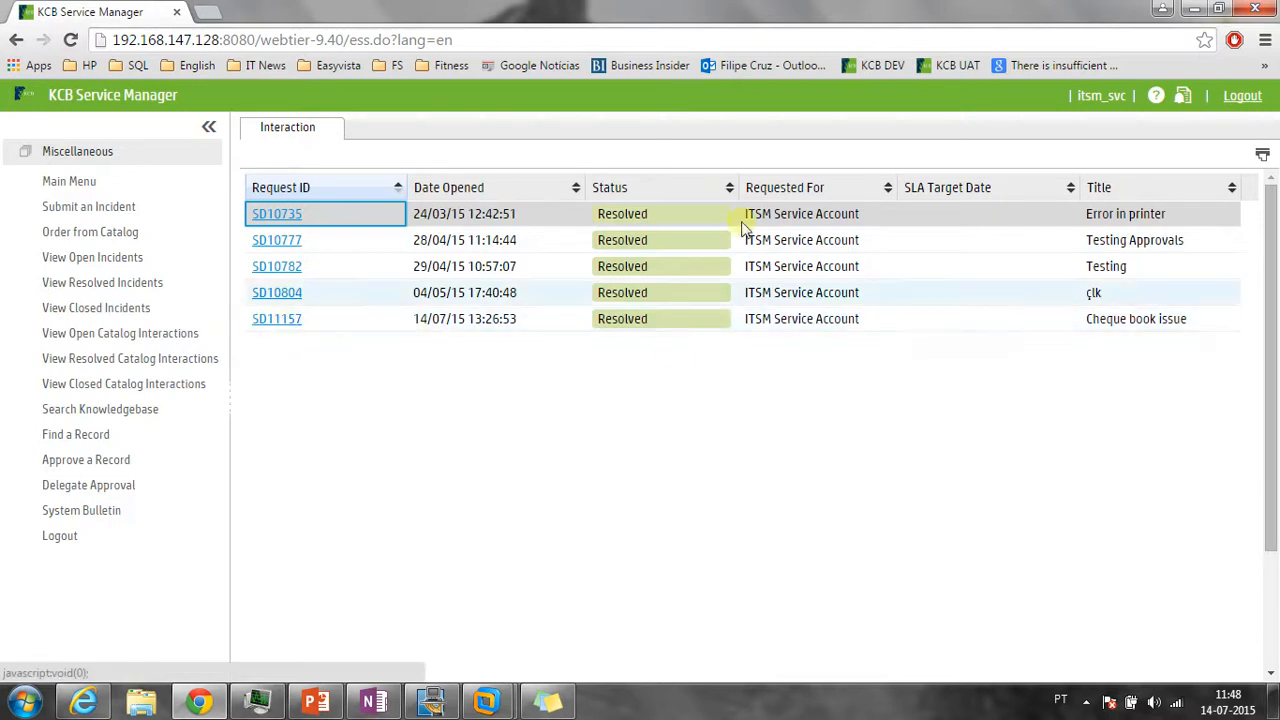
{"action": "left_click", "coordinate": [278, 320]}
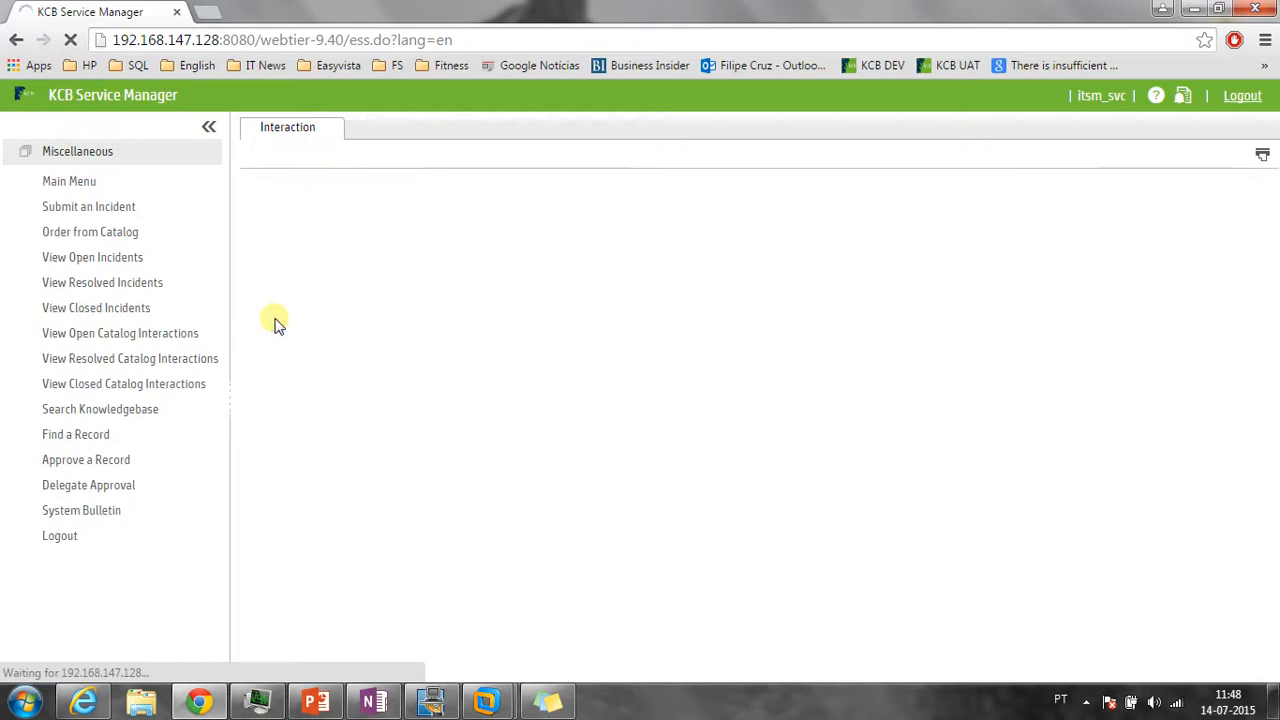
Review the proposed solution text recorded on the resolved cheque book interaction
{"action": "scroll", "coordinate": [337, 376], "scroll_direction": "down", "scroll_amount": 4}
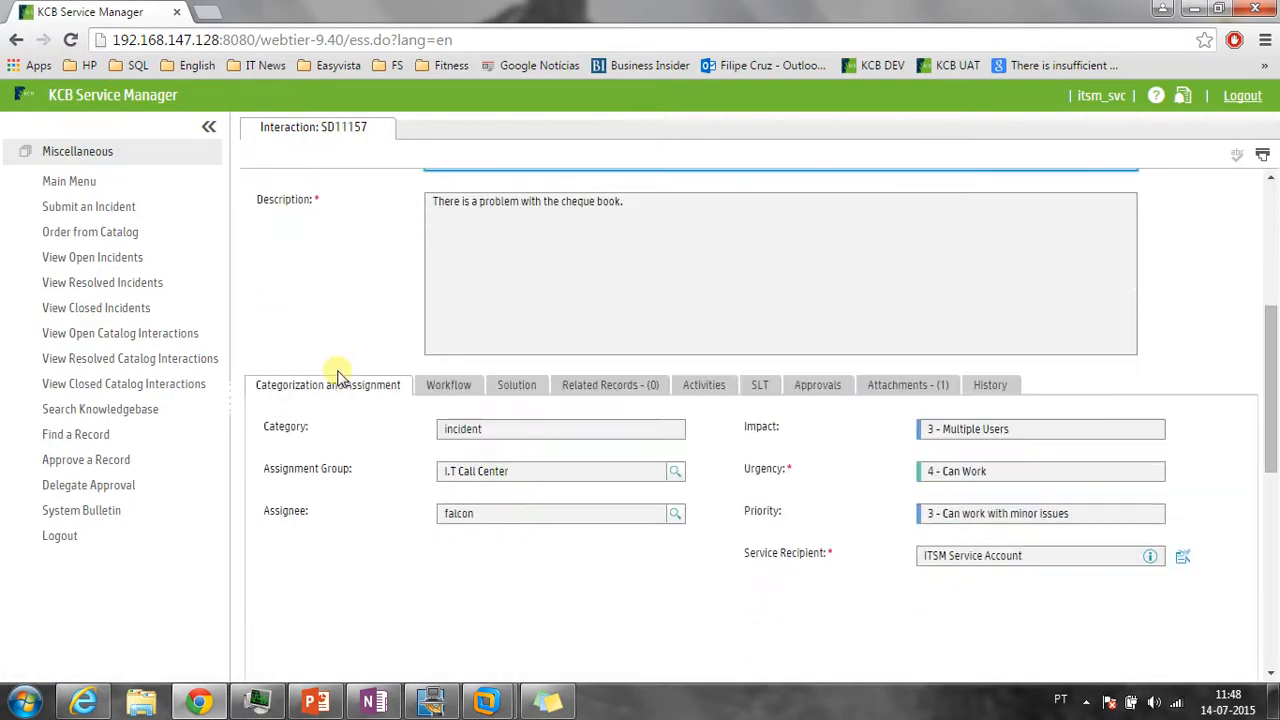
{"action": "left_click", "coordinate": [512, 392]}
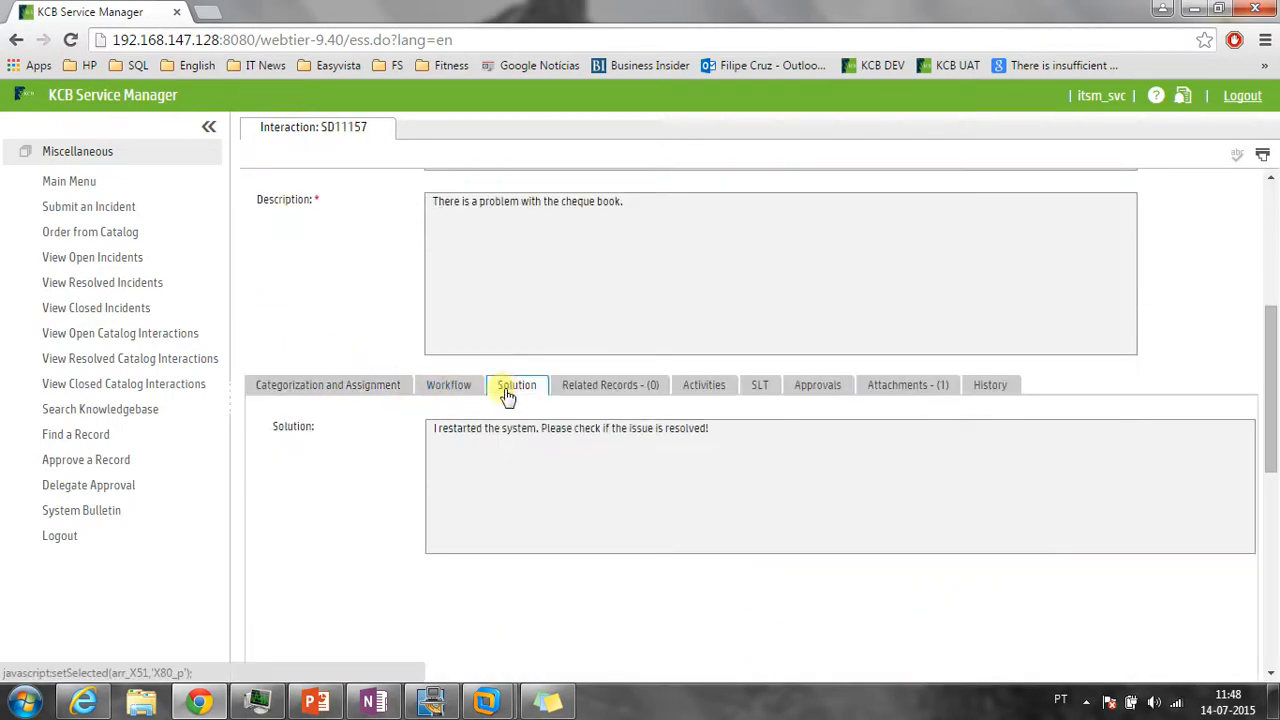
{"action": "left_click_drag", "start_coordinate": [437, 429], "coordinate": [729, 466]}
{"action": "left_click", "coordinate": [727, 470]}
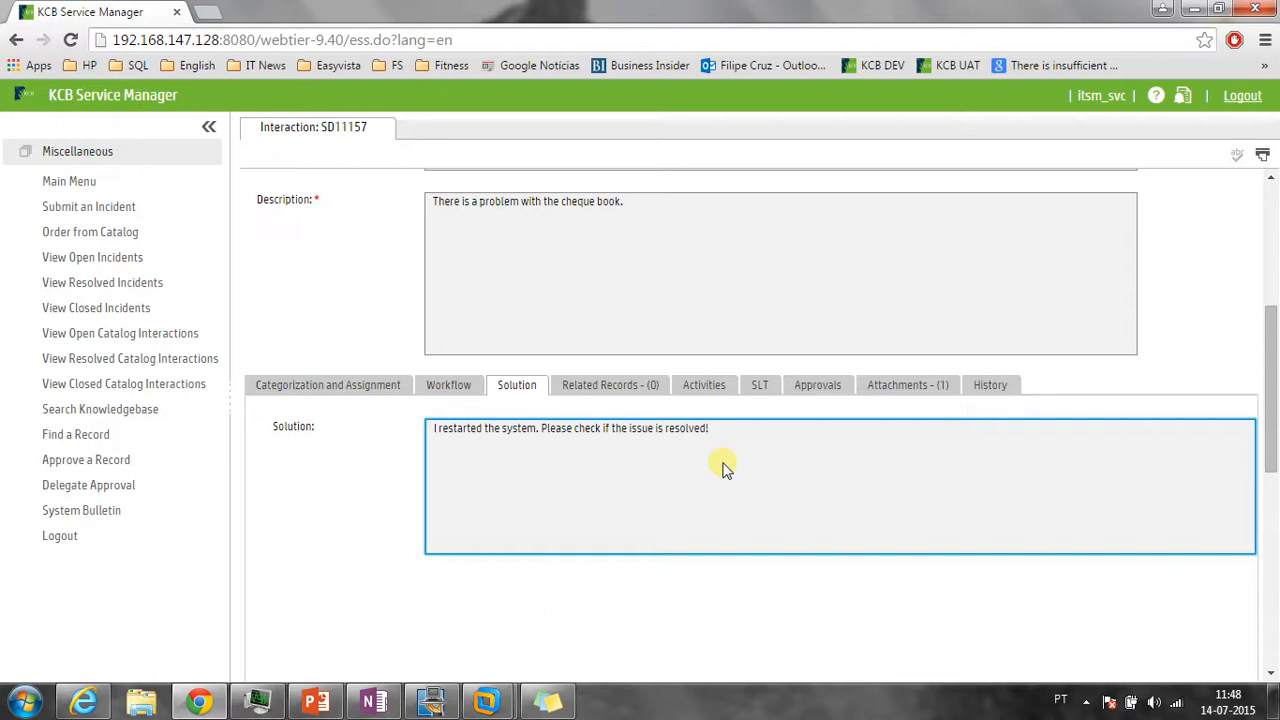
Deny the proposed solution with the reason "I tried but I cannot access the system. Please review it!"
{"action": "scroll", "coordinate": [720, 466], "scroll_direction": "down", "scroll_amount": 5}
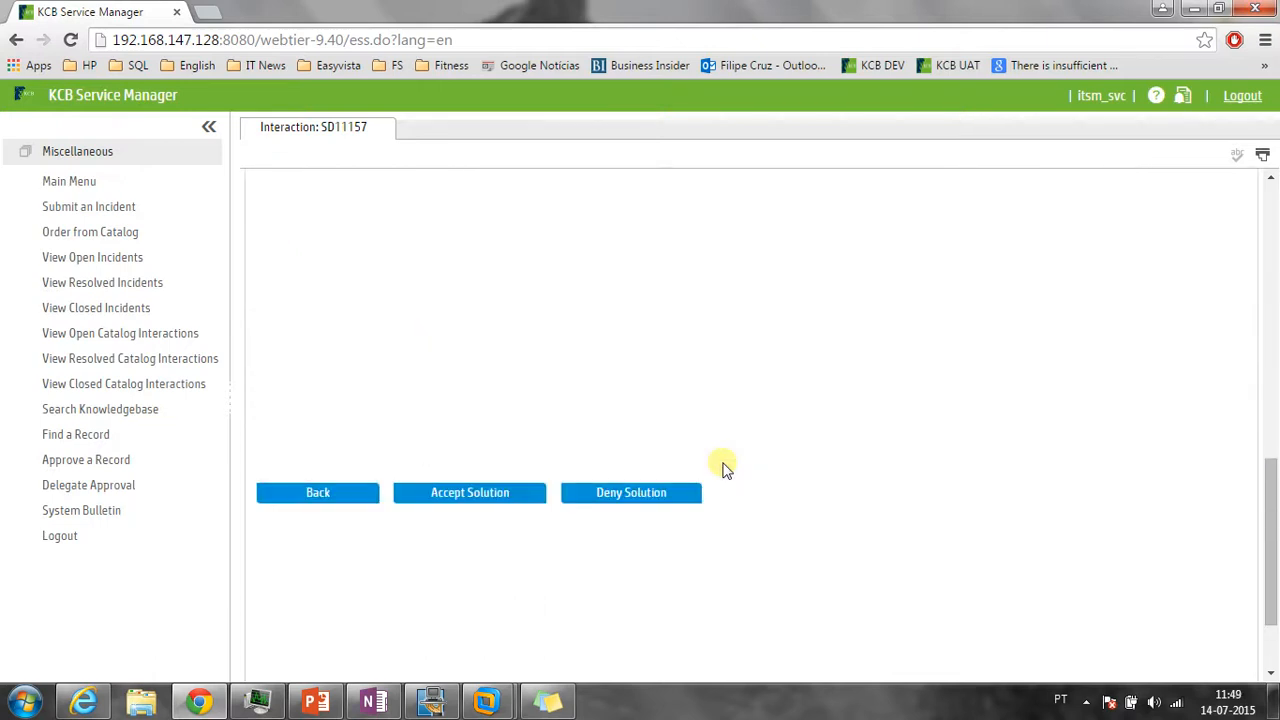
{"action": "left_click", "coordinate": [597, 492]}
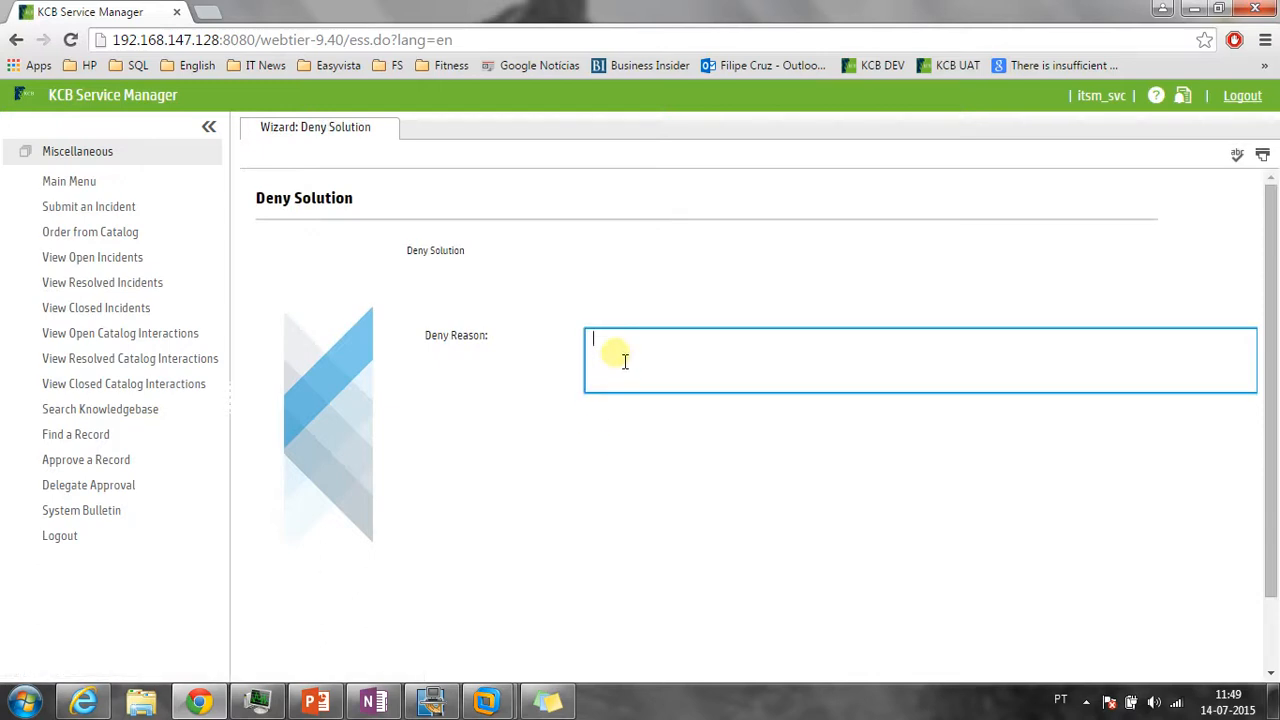
{"action": "type", "text": "I tried but I cannot access the system. Please"}
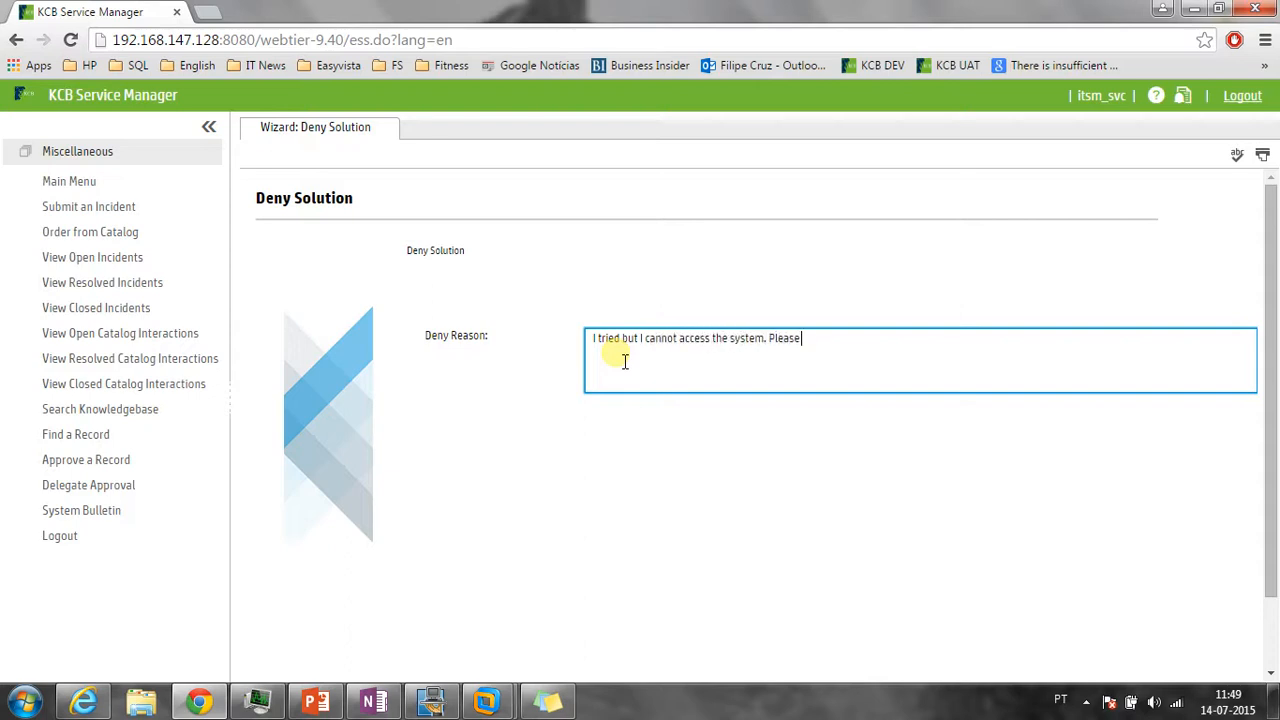
{"action": "type", "text": " review it!"}
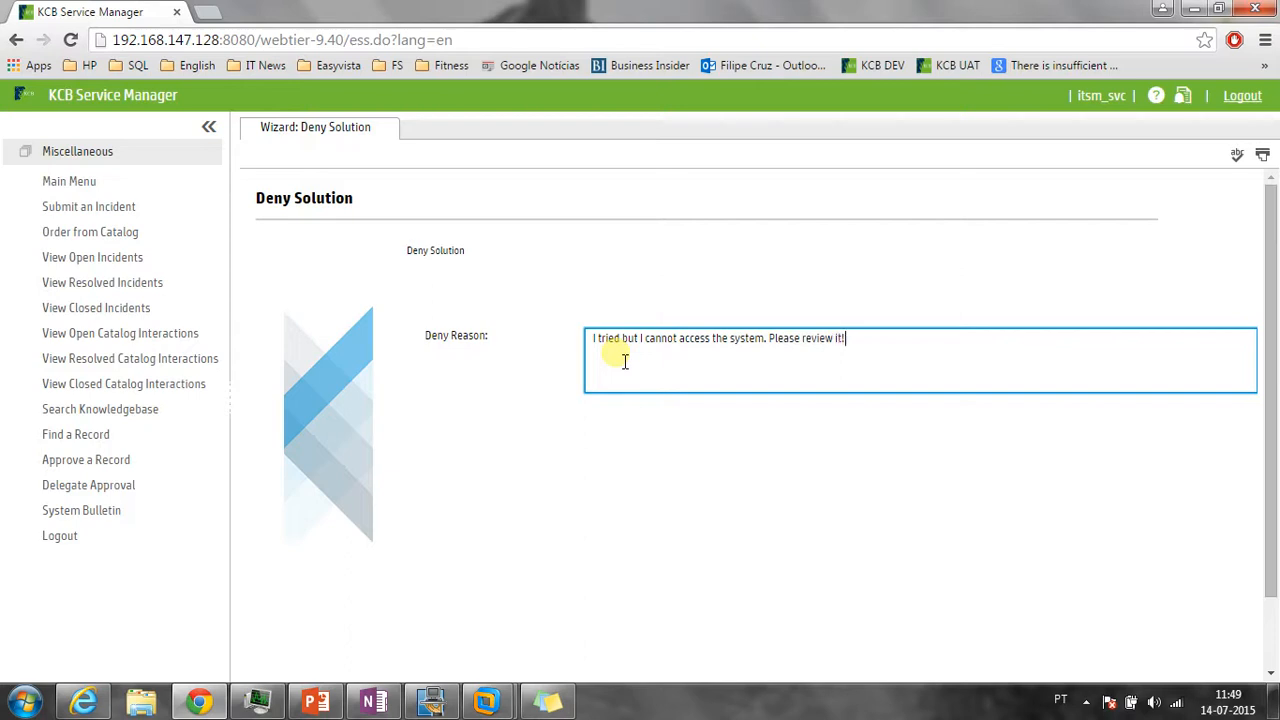
{"action": "scroll", "coordinate": [640, 400], "scroll_direction": "down", "scroll_amount": 1}
{"action": "left_click", "coordinate": [923, 672]}
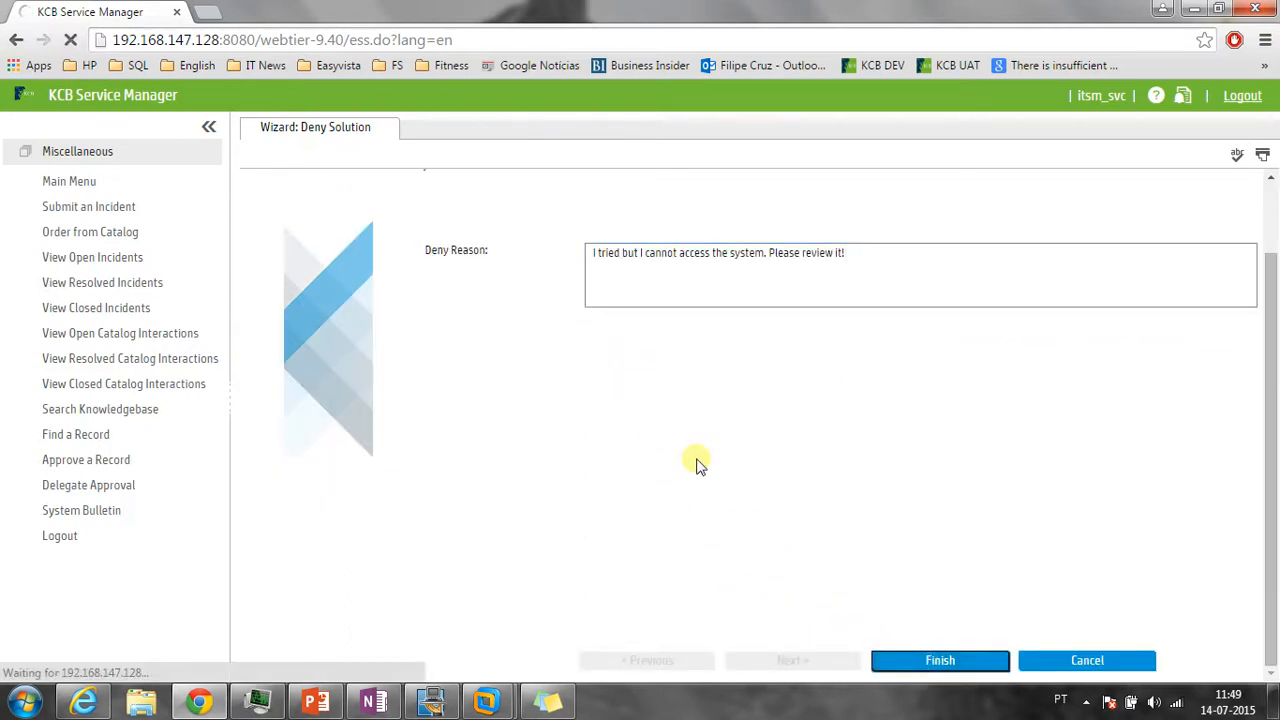
Check the denied interaction's phase in the workflow diagram, its SLT process target status, and its record status
{"action": "scroll", "coordinate": [690, 465], "scroll_direction": "down", "scroll_amount": 4}
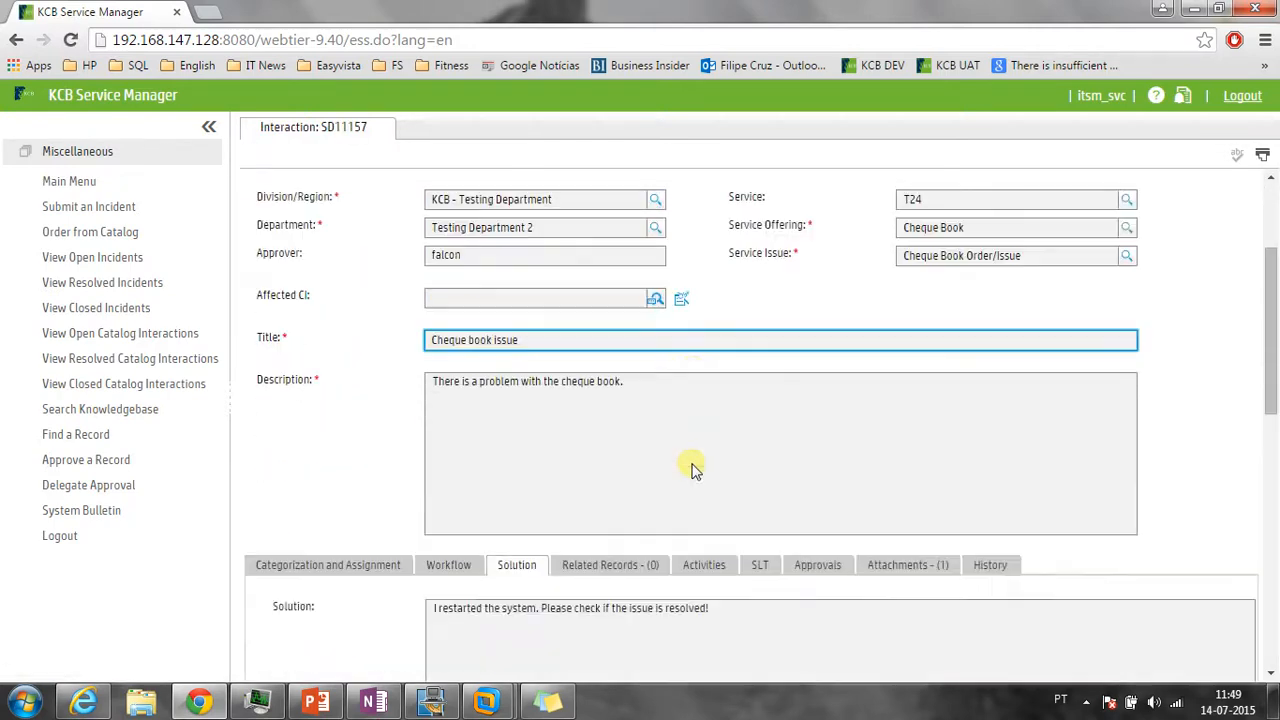
{"action": "left_click", "coordinate": [467, 290]}
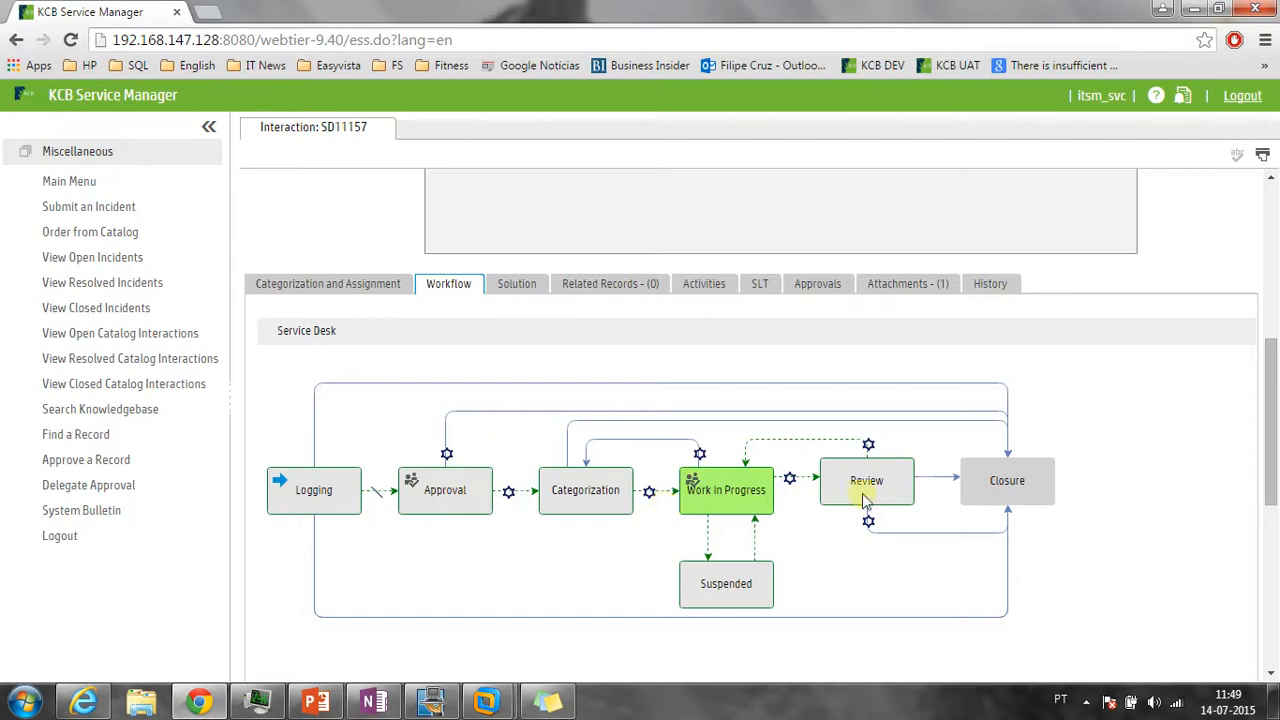
{"action": "left_click", "coordinate": [759, 288]}
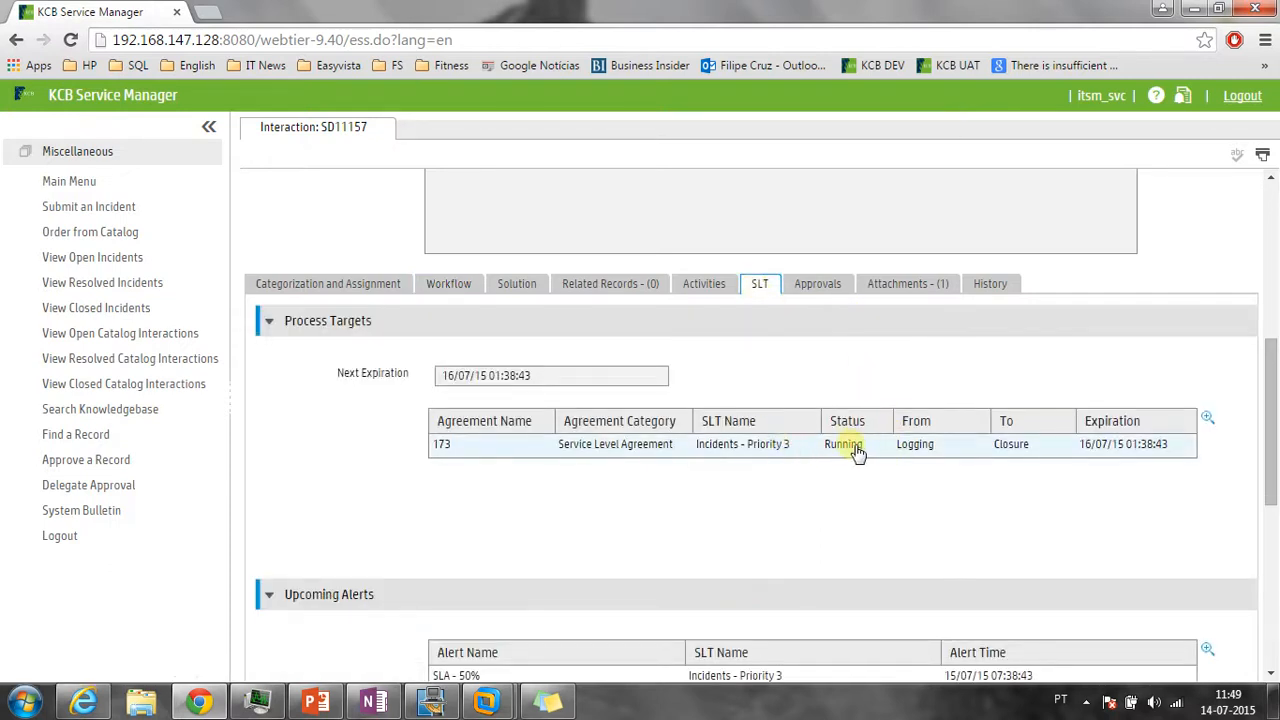
{"action": "scroll", "coordinate": [848, 447], "scroll_direction": "up", "scroll_amount": 2}
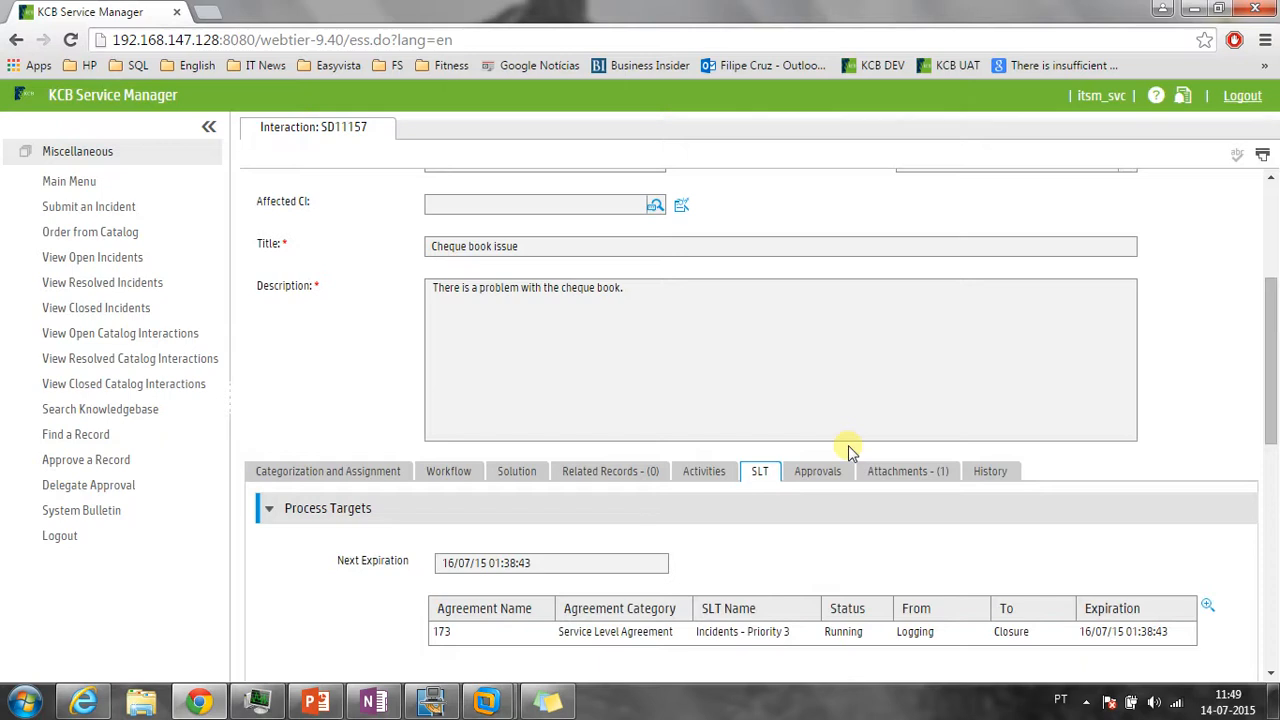
{"action": "scroll", "coordinate": [848, 447], "scroll_direction": "up", "scroll_amount": 3}
{"action": "left_click_drag", "start_coordinate": [950, 317], "coordinate": [888, 322]}
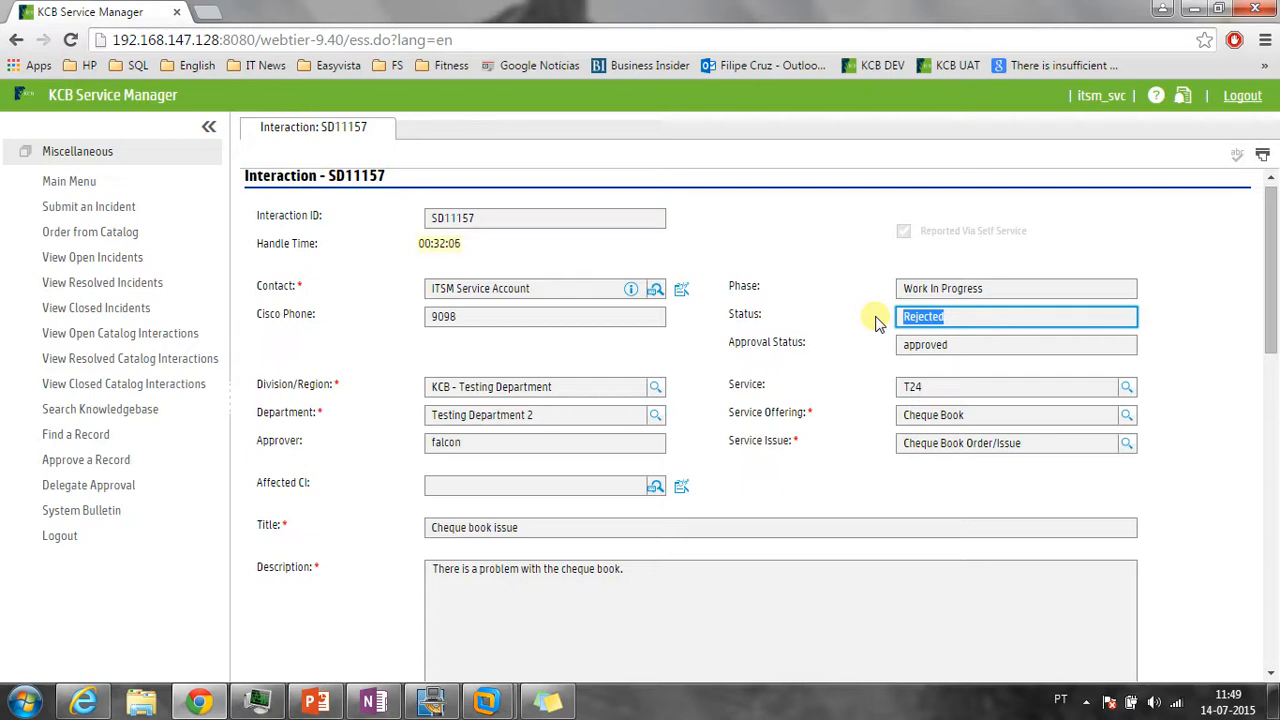
{"action": "scroll", "coordinate": [875, 322], "scroll_direction": "down", "scroll_amount": 3}
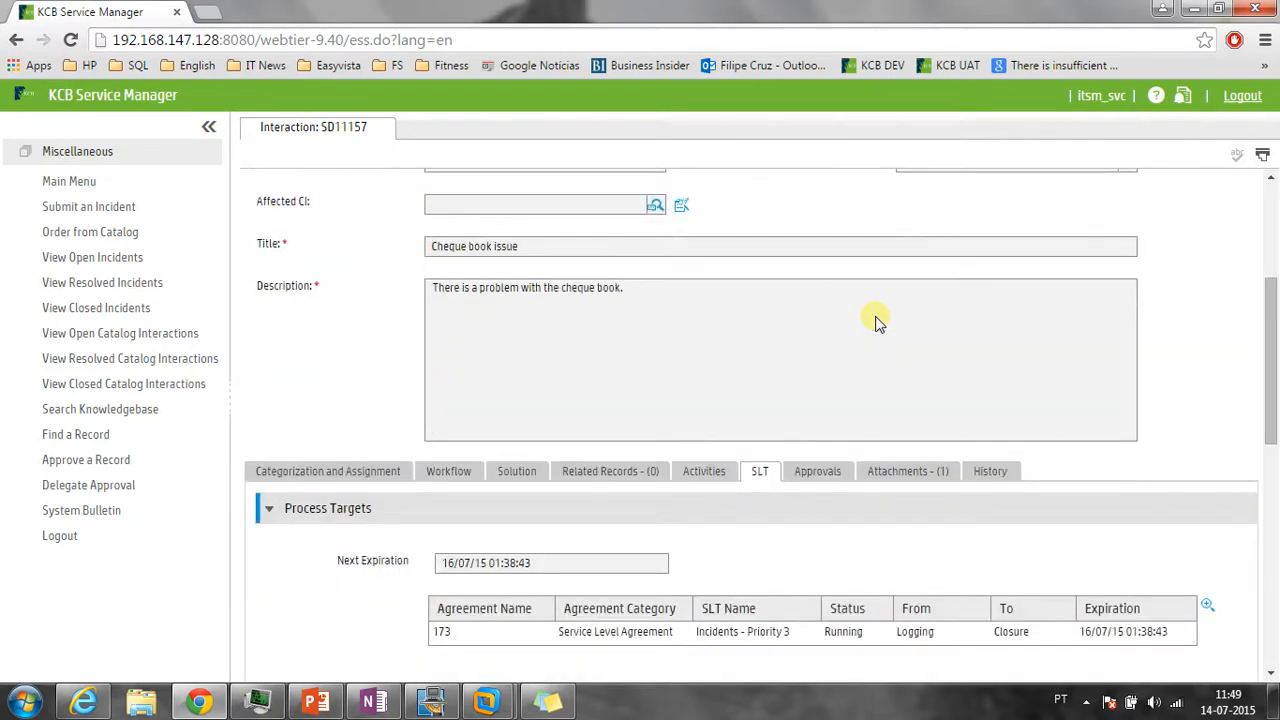
{"action": "scroll", "coordinate": [875, 322], "scroll_direction": "down", "scroll_amount": 1}
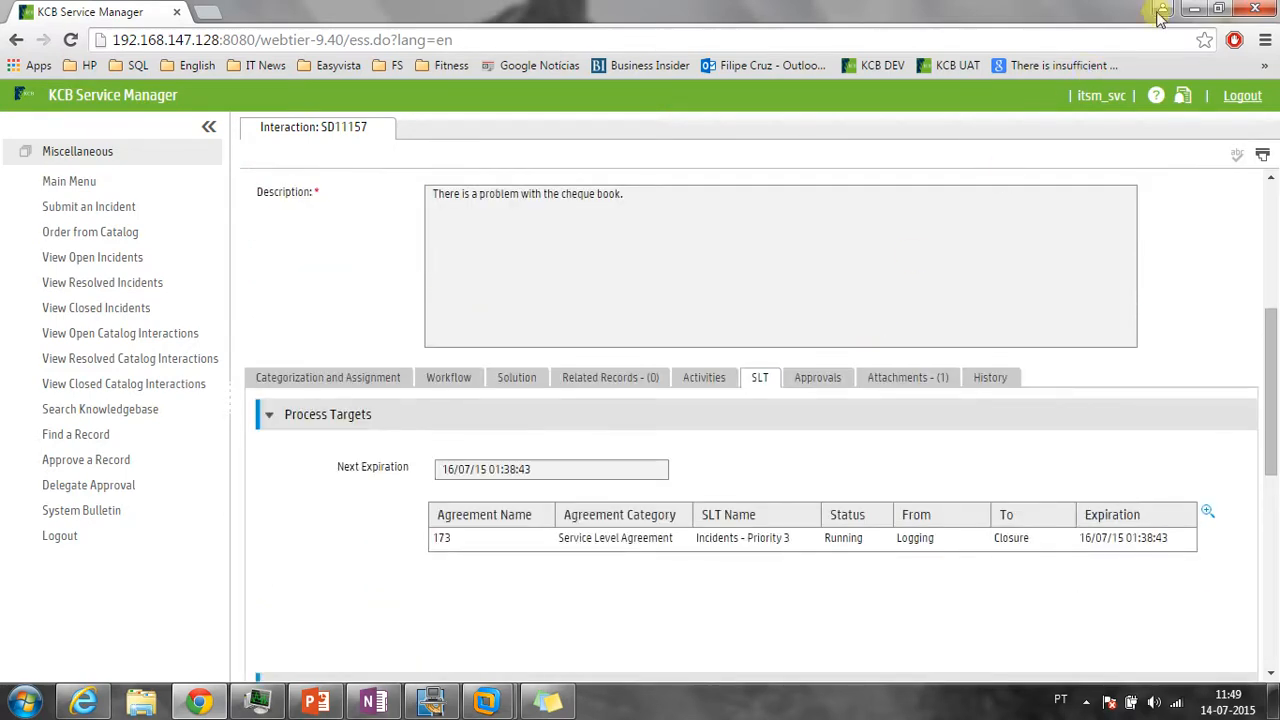
Switch to the Internet Explorer session, set the To Do queue's view to My To Do List, and look through its records
{"action": "left_click", "coordinate": [1194, 9]}
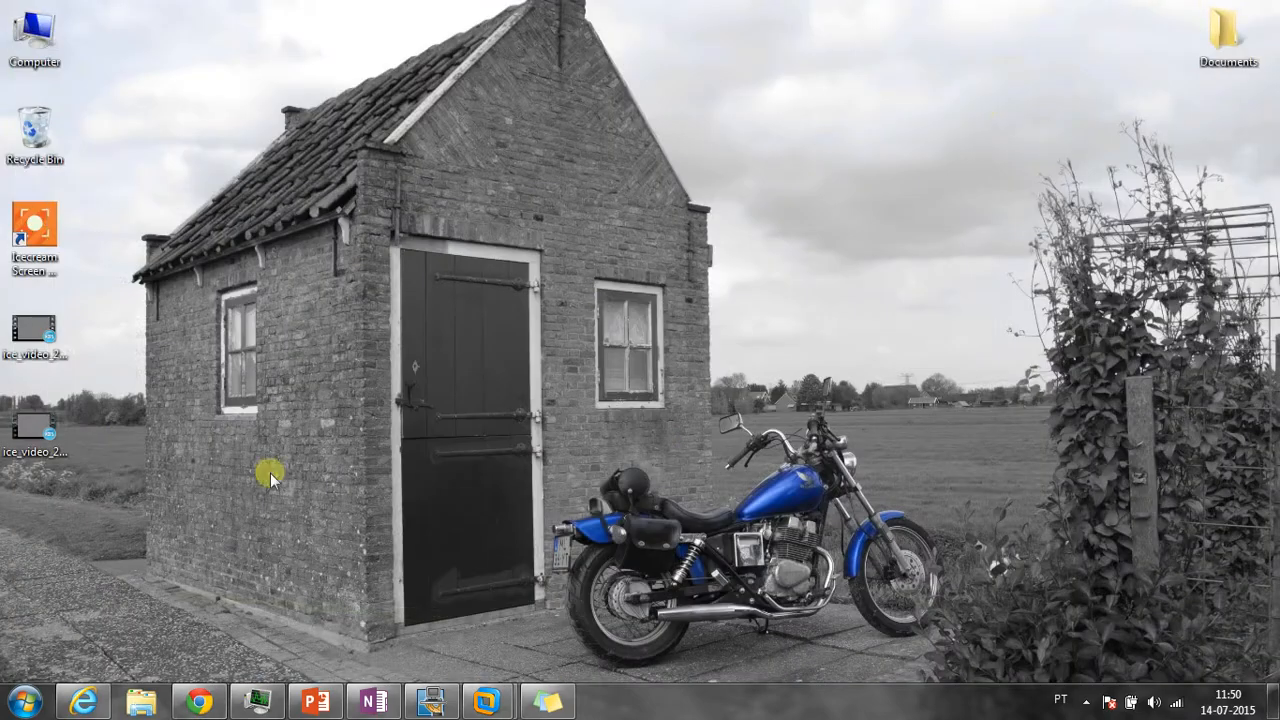
{"action": "left_click", "coordinate": [80, 703]}
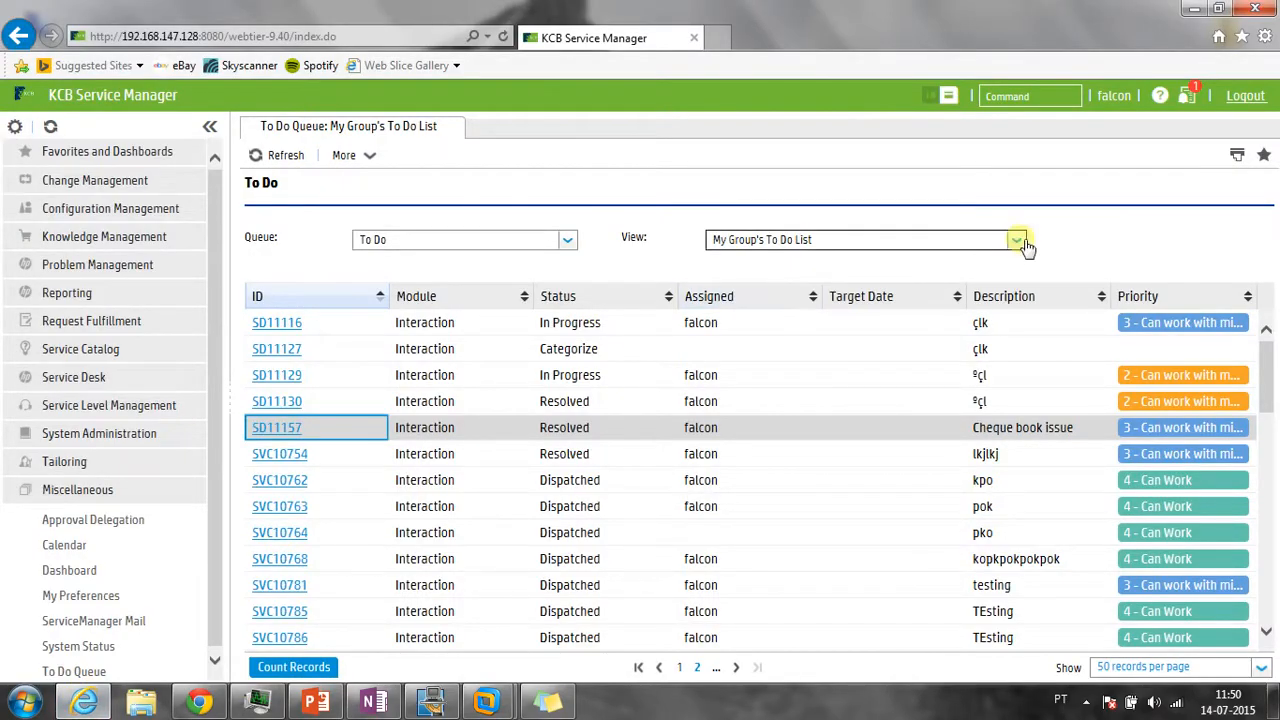
{"action": "left_click", "coordinate": [1016, 240]}
{"action": "left_click", "coordinate": [766, 285]}
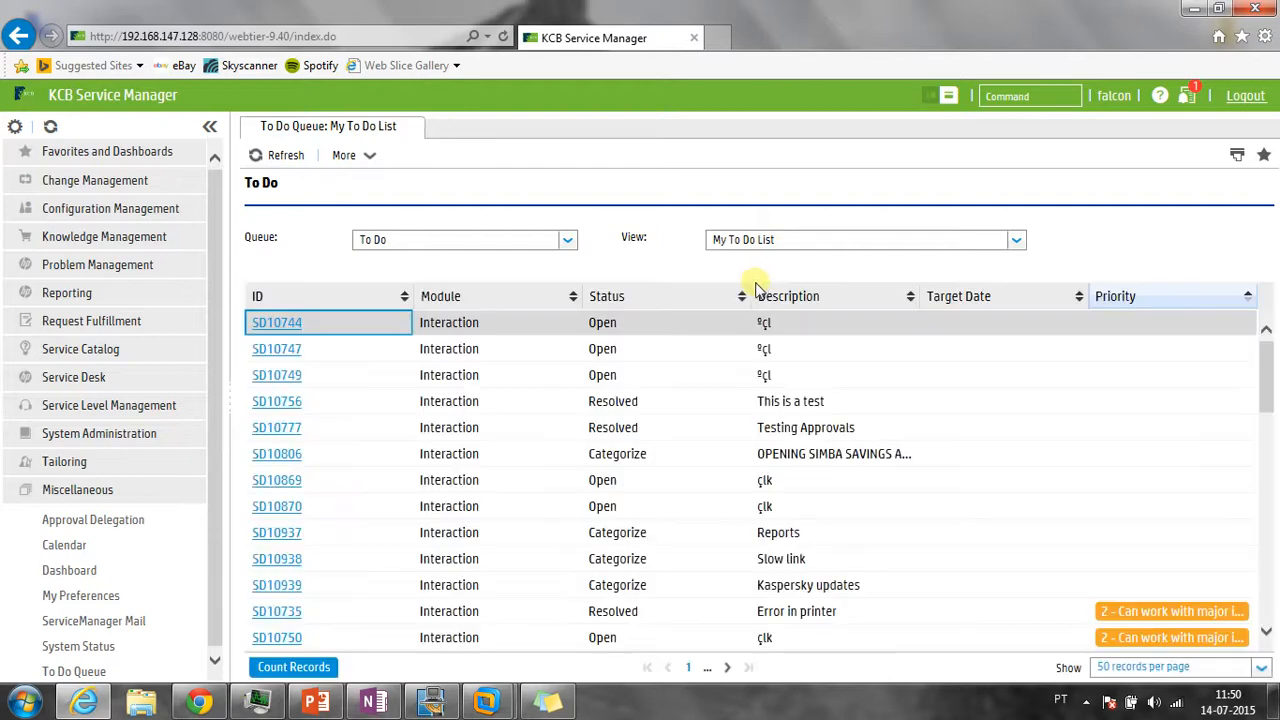
{"action": "scroll", "coordinate": [640, 330], "scroll_direction": "down", "scroll_amount": 2}
{"action": "scroll", "coordinate": [630, 340], "scroll_direction": "down", "scroll_amount": 1}
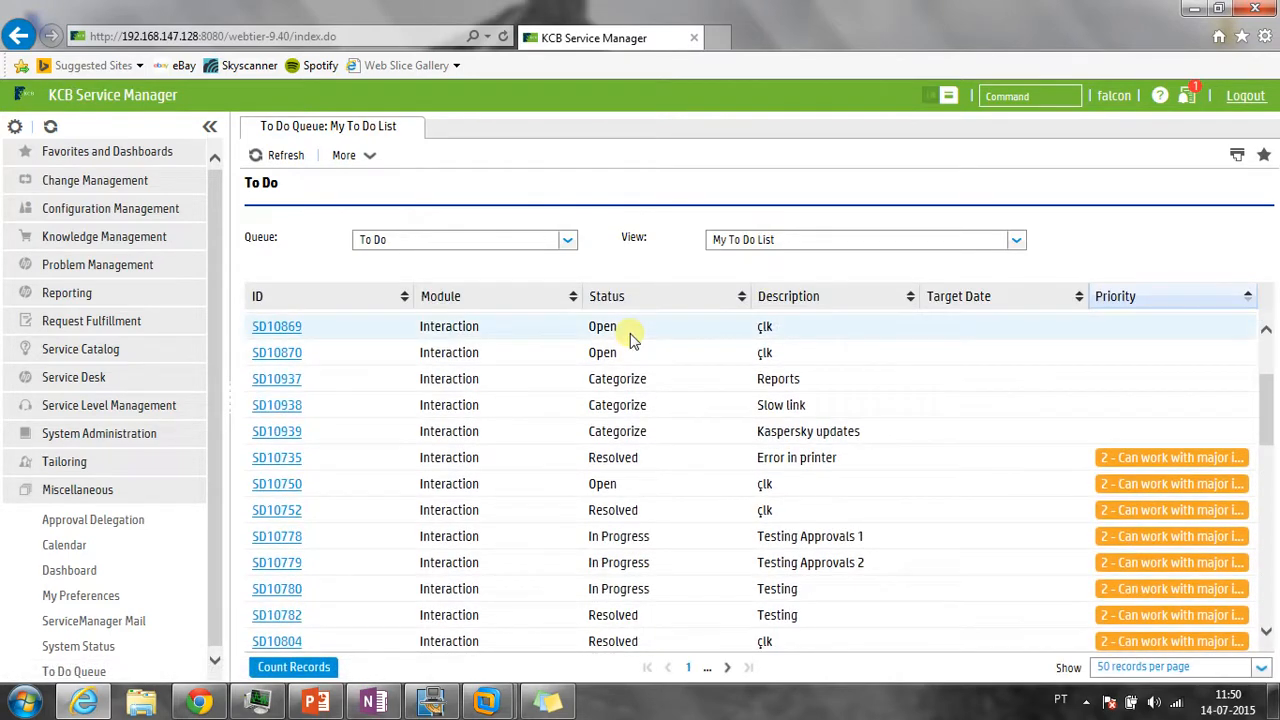
{"action": "scroll", "coordinate": [630, 340], "scroll_direction": "down", "scroll_amount": 4}
{"action": "scroll", "coordinate": [630, 340], "scroll_direction": "down", "scroll_amount": 3}
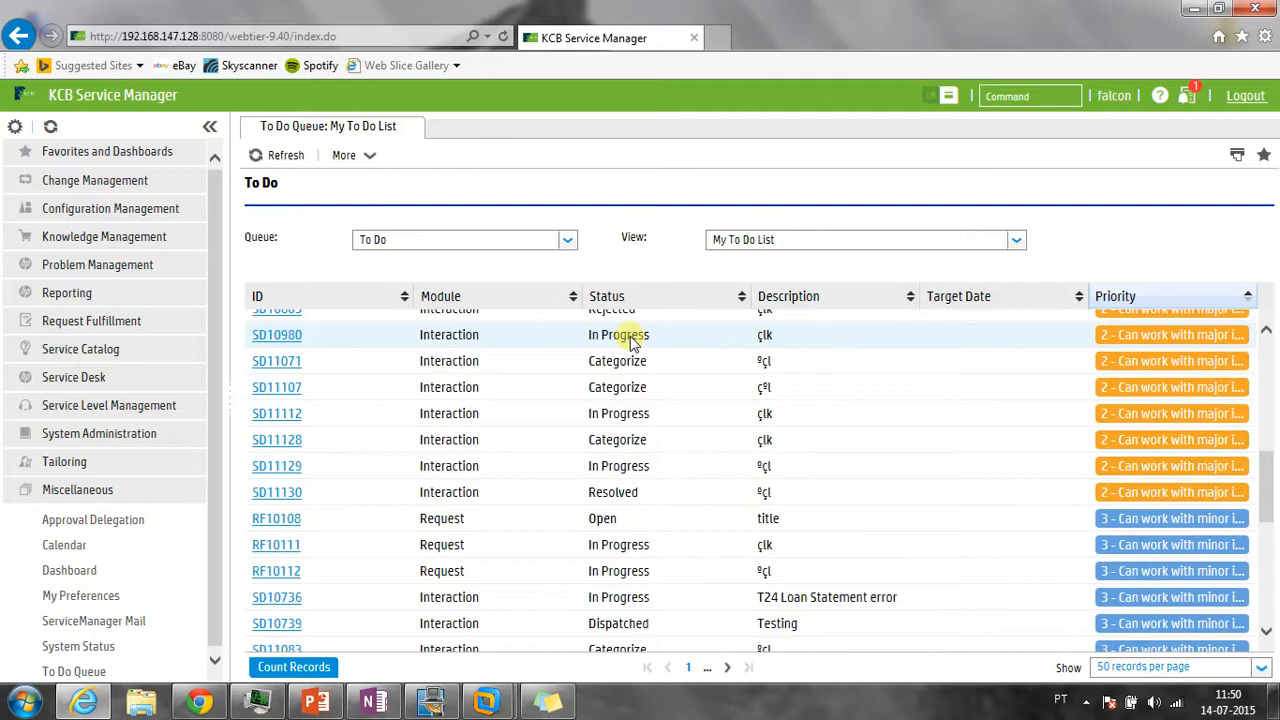
{"action": "scroll", "coordinate": [632, 342], "scroll_direction": "up", "scroll_amount": 8}
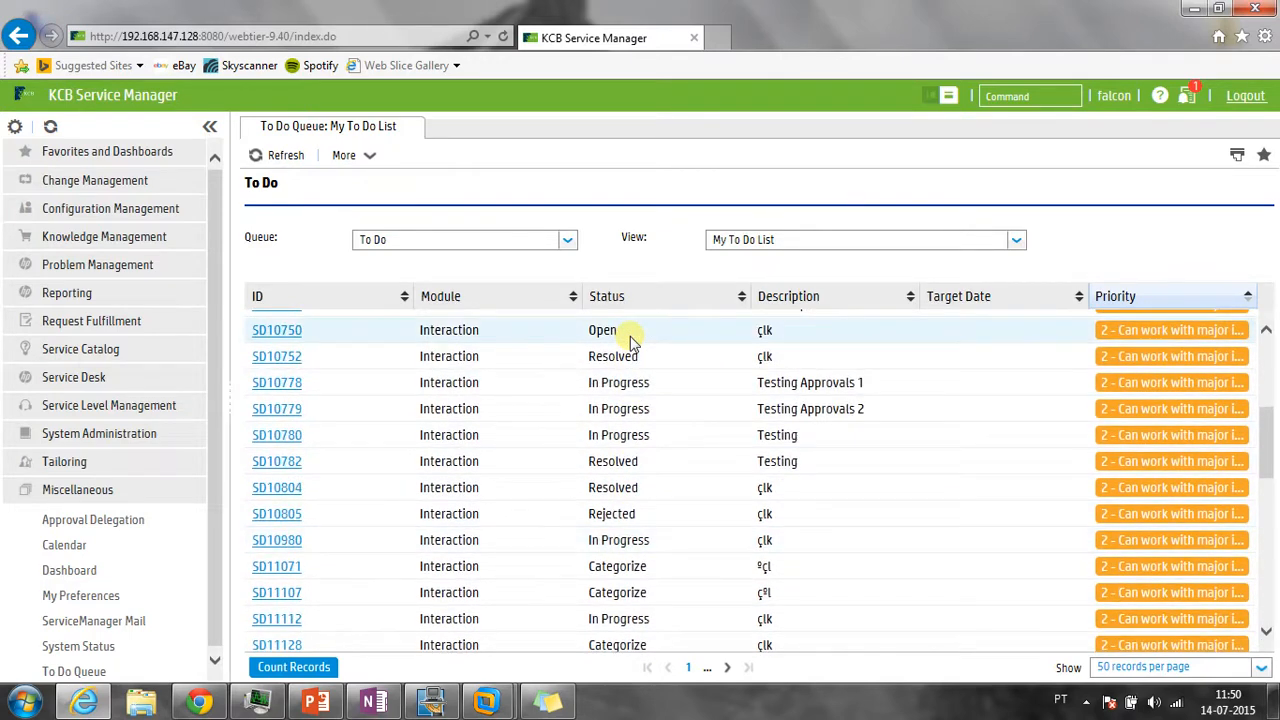
{"action": "scroll", "coordinate": [630, 340], "scroll_direction": "up", "scroll_amount": 12}
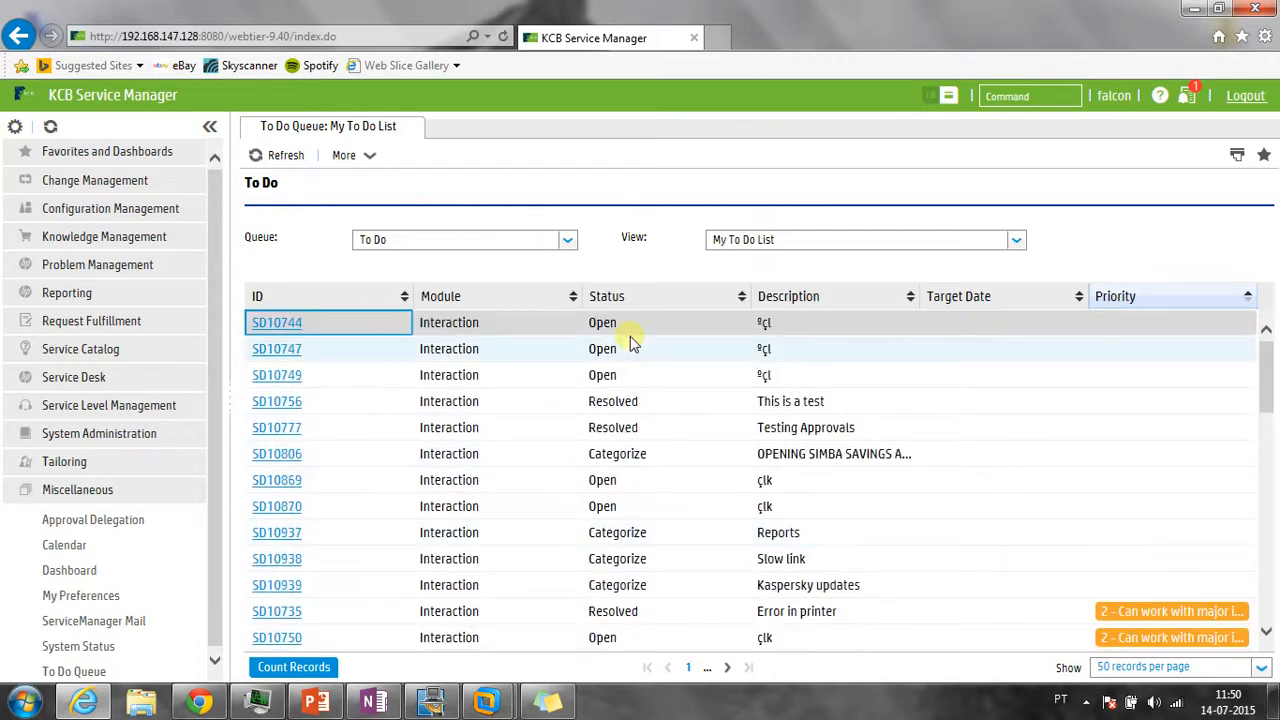
Refresh My To Do List, look for the cheque book issue, and sort the records by ID in descending order
{"action": "left_click", "coordinate": [283, 157]}
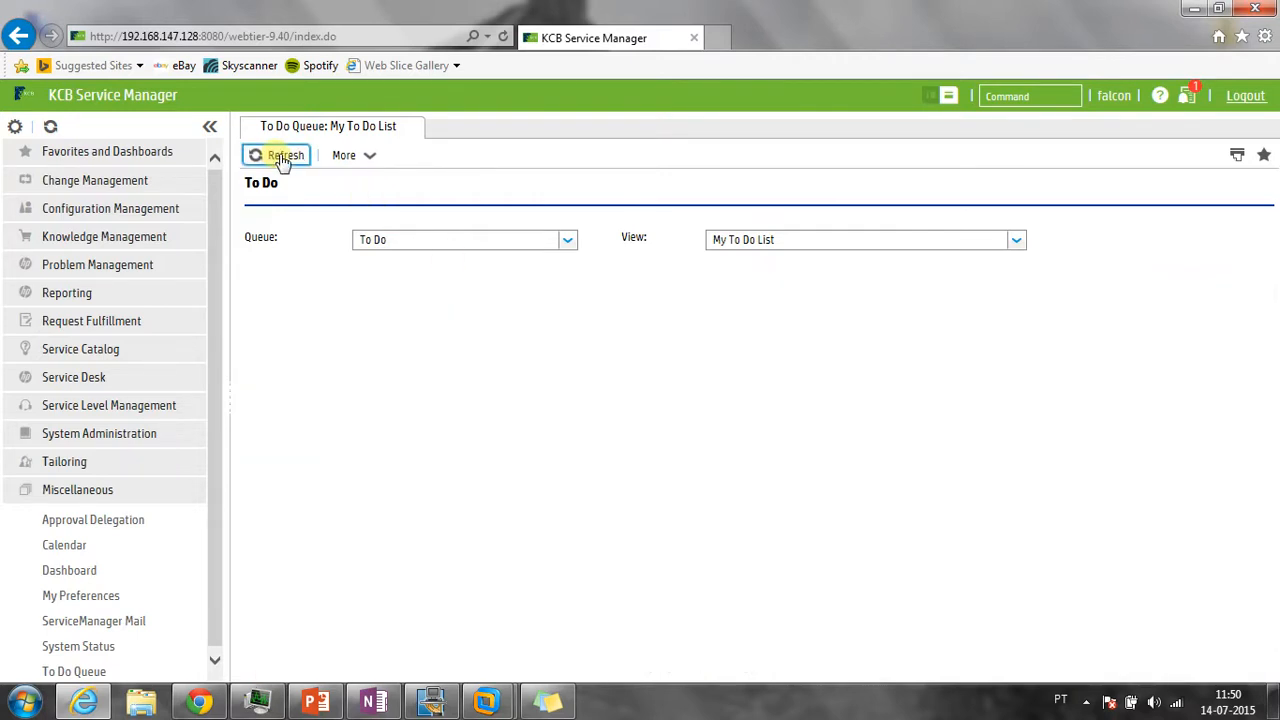
{"action": "scroll", "coordinate": [414, 414], "scroll_direction": "down", "scroll_amount": 4}
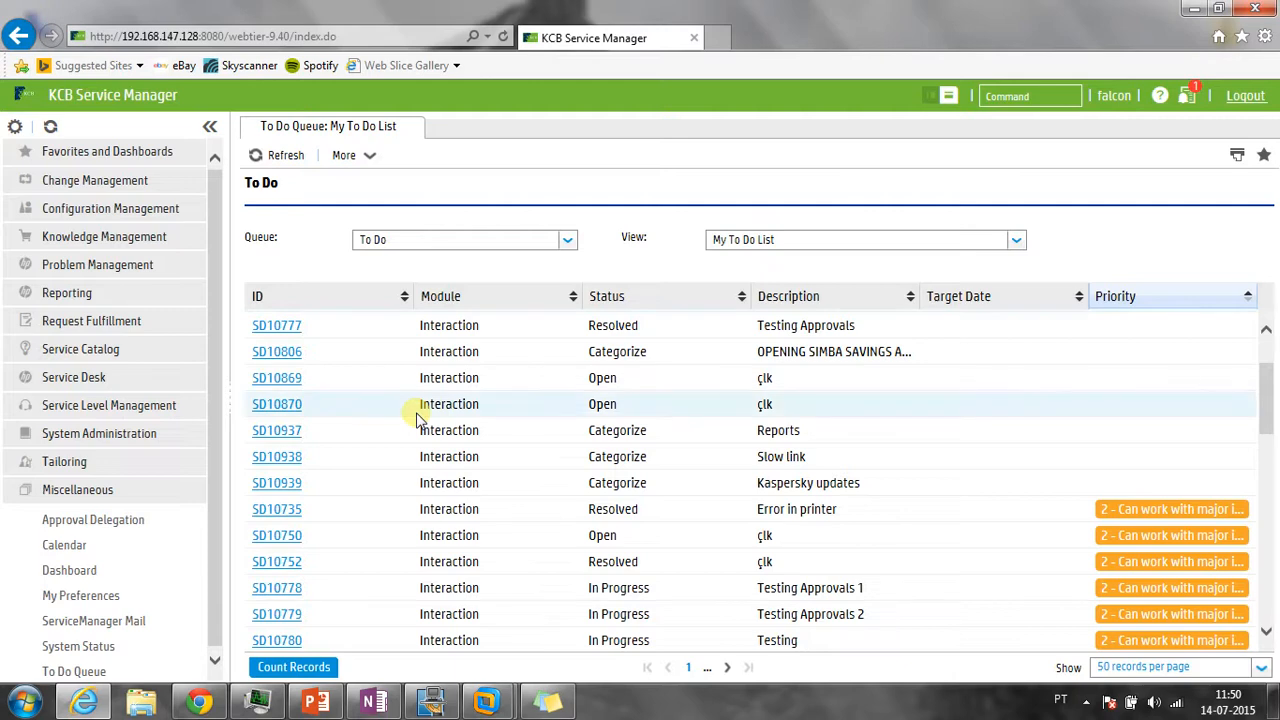
{"action": "scroll", "coordinate": [417, 418], "scroll_direction": "down", "scroll_amount": 2}
{"action": "scroll", "coordinate": [417, 418], "scroll_direction": "down", "scroll_amount": 5}
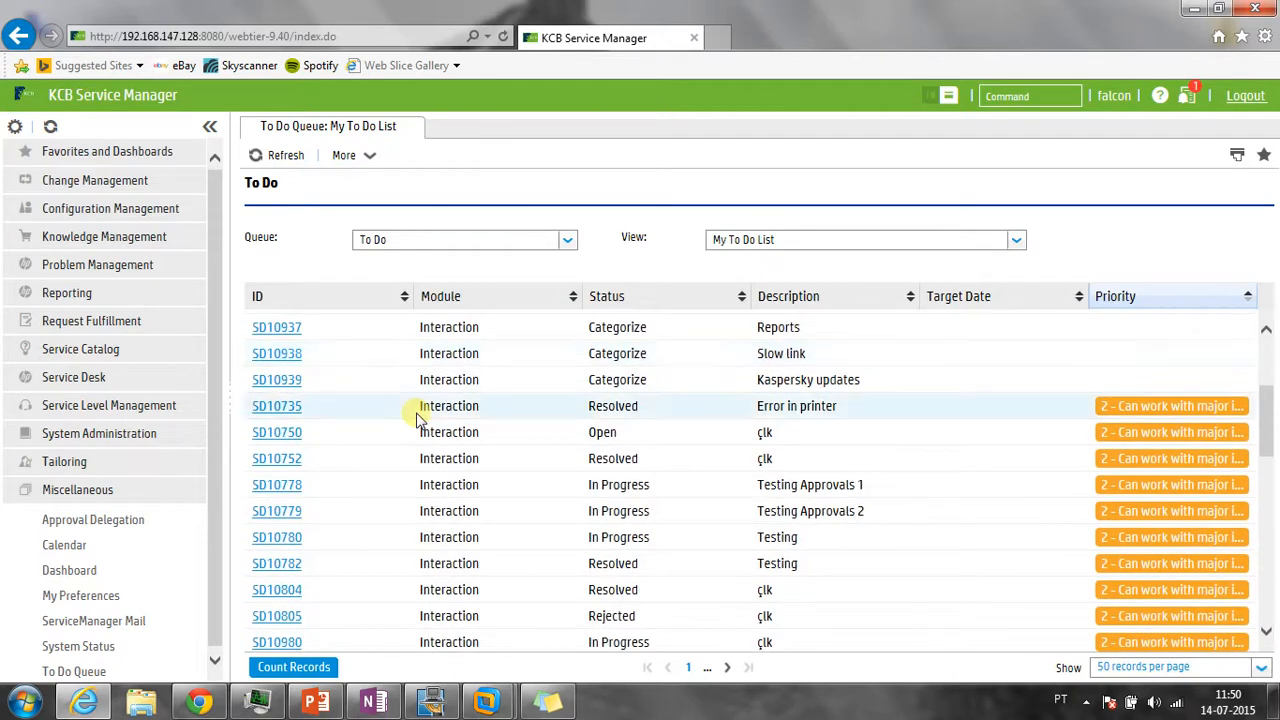
{"action": "scroll", "coordinate": [417, 418], "scroll_direction": "down", "scroll_amount": 4}
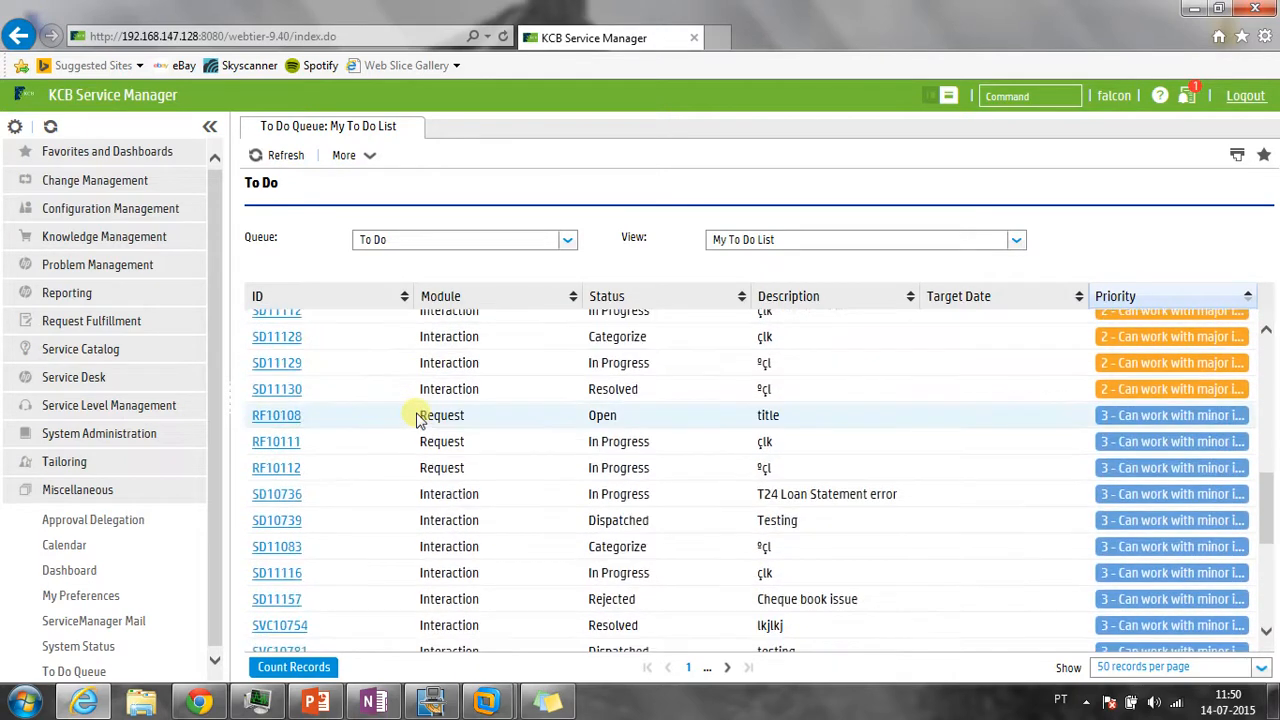
{"action": "left_click", "coordinate": [346, 300]}
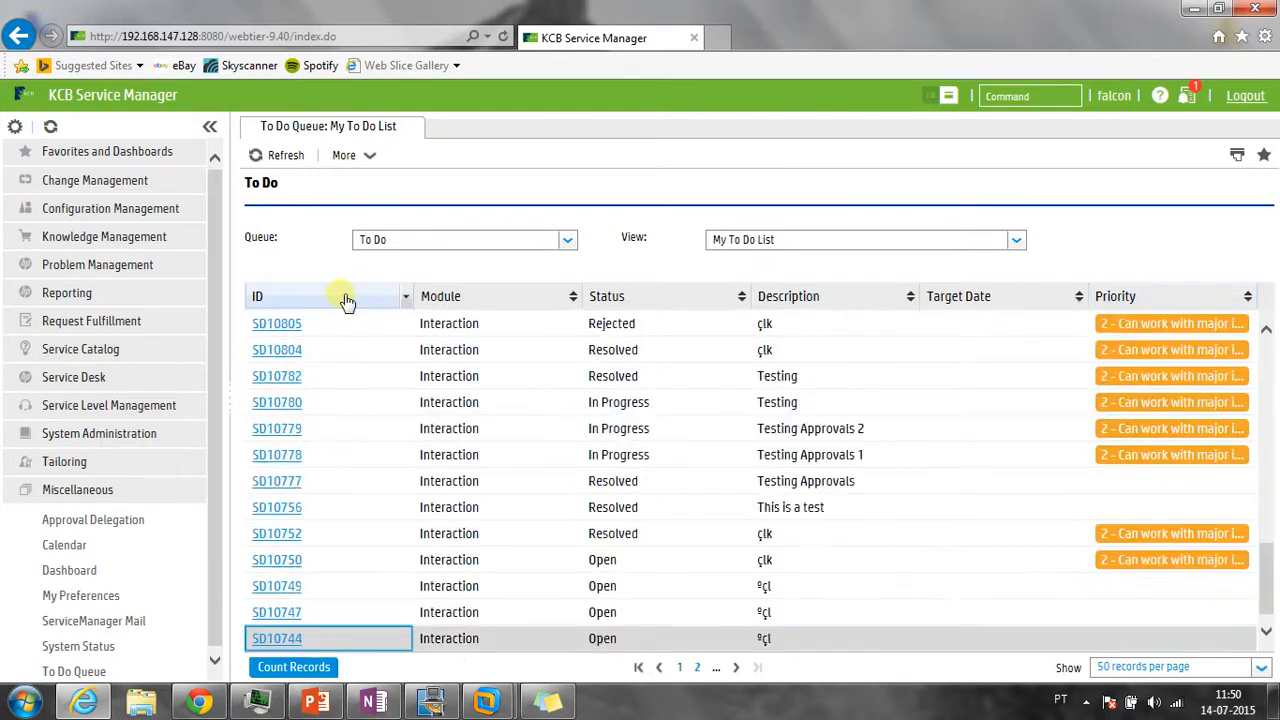
Look through all pages of the My To Do List queue for the rejected cheque book interaction
{"action": "scroll", "coordinate": [360, 455], "scroll_direction": "down", "scroll_amount": 1}
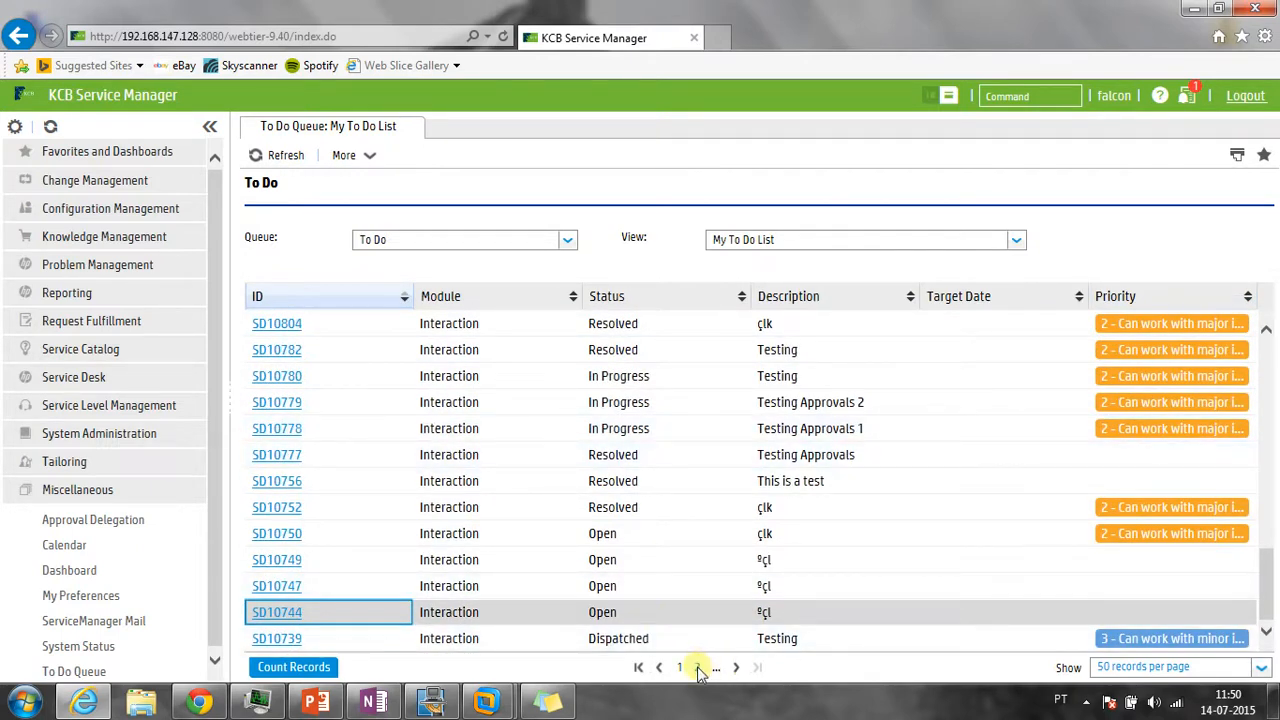
{"action": "left_click", "coordinate": [735, 667]}
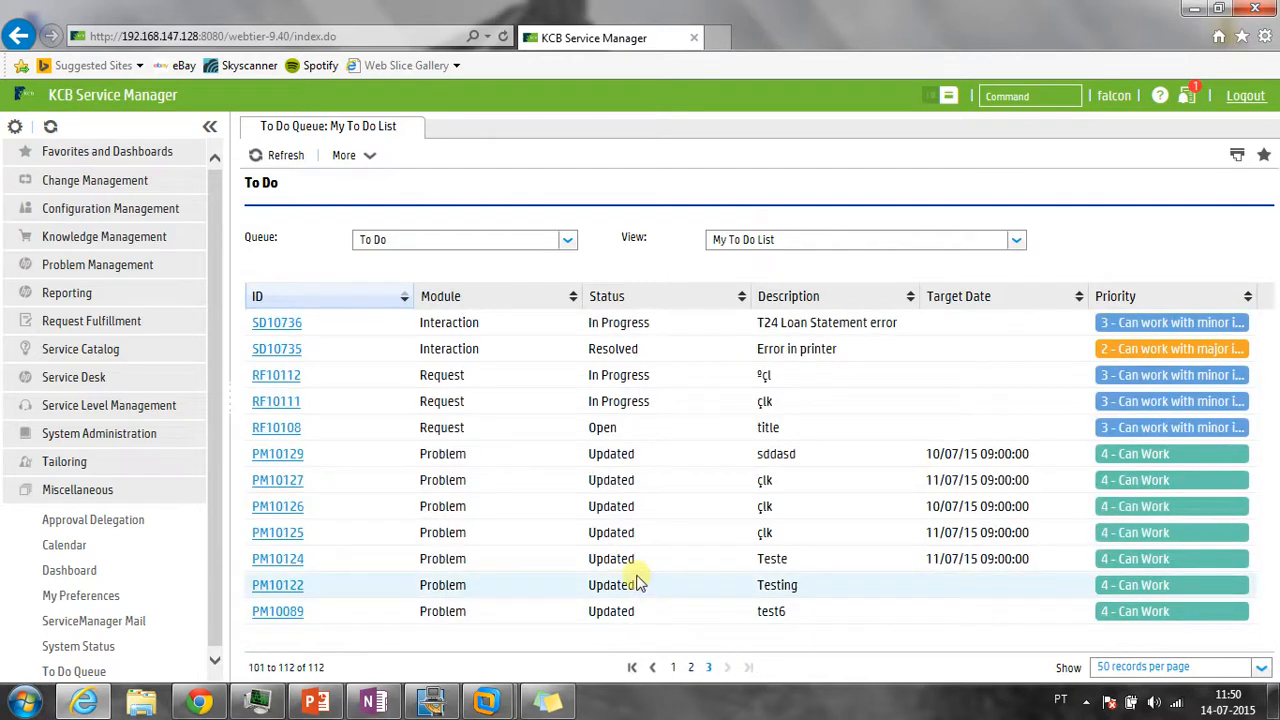
{"action": "left_click", "coordinate": [690, 668]}
{"action": "scroll", "coordinate": [632, 610], "scroll_direction": "down", "scroll_amount": 1}
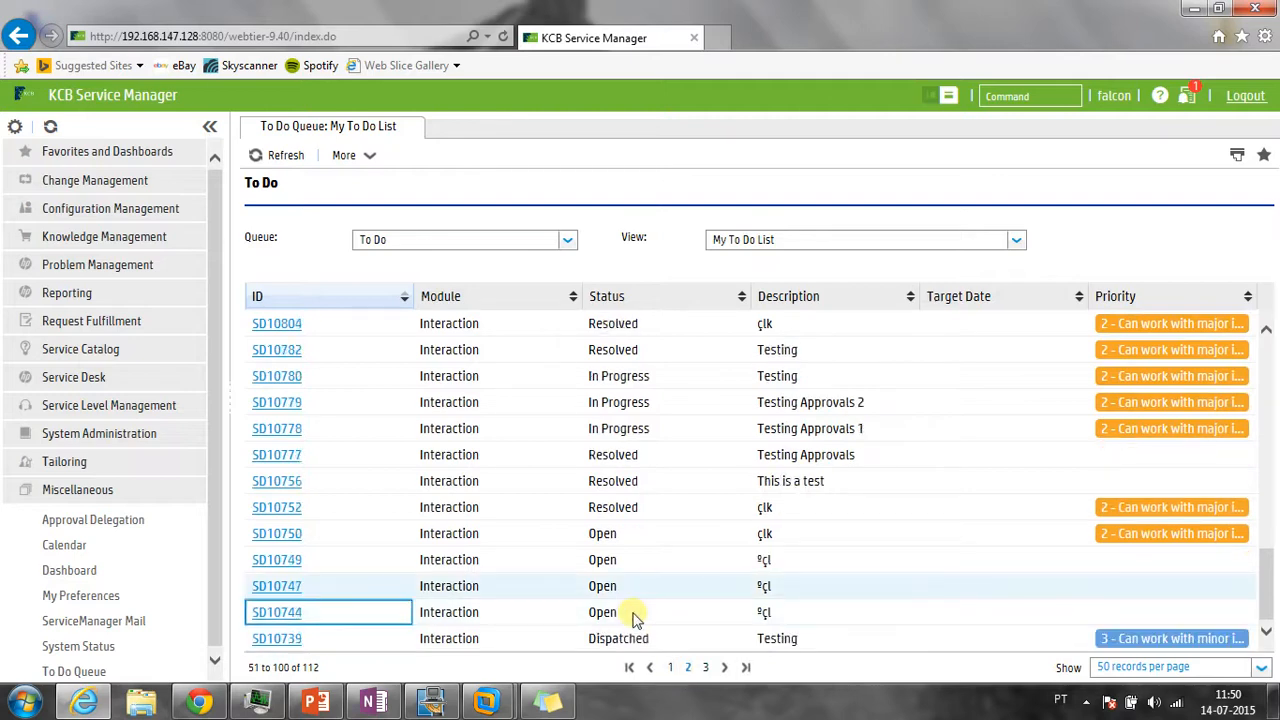
{"action": "left_click", "coordinate": [705, 667]}
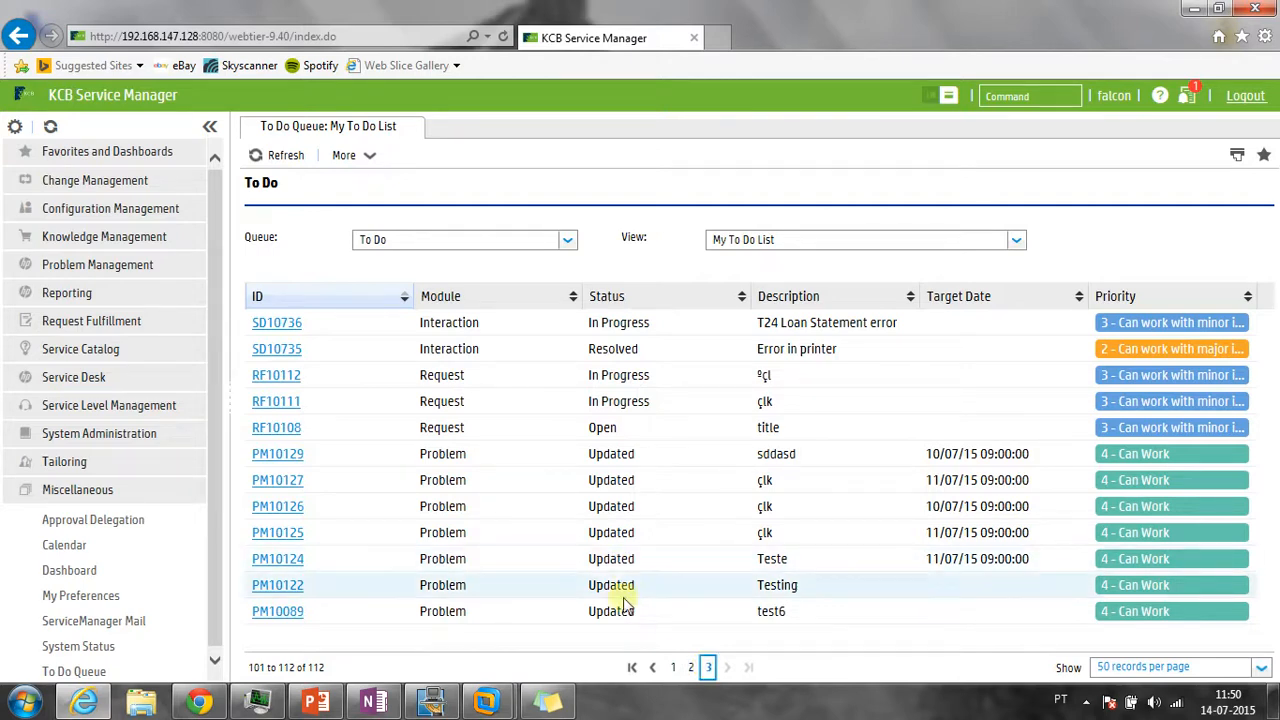
{"action": "left_click", "coordinate": [675, 672]}
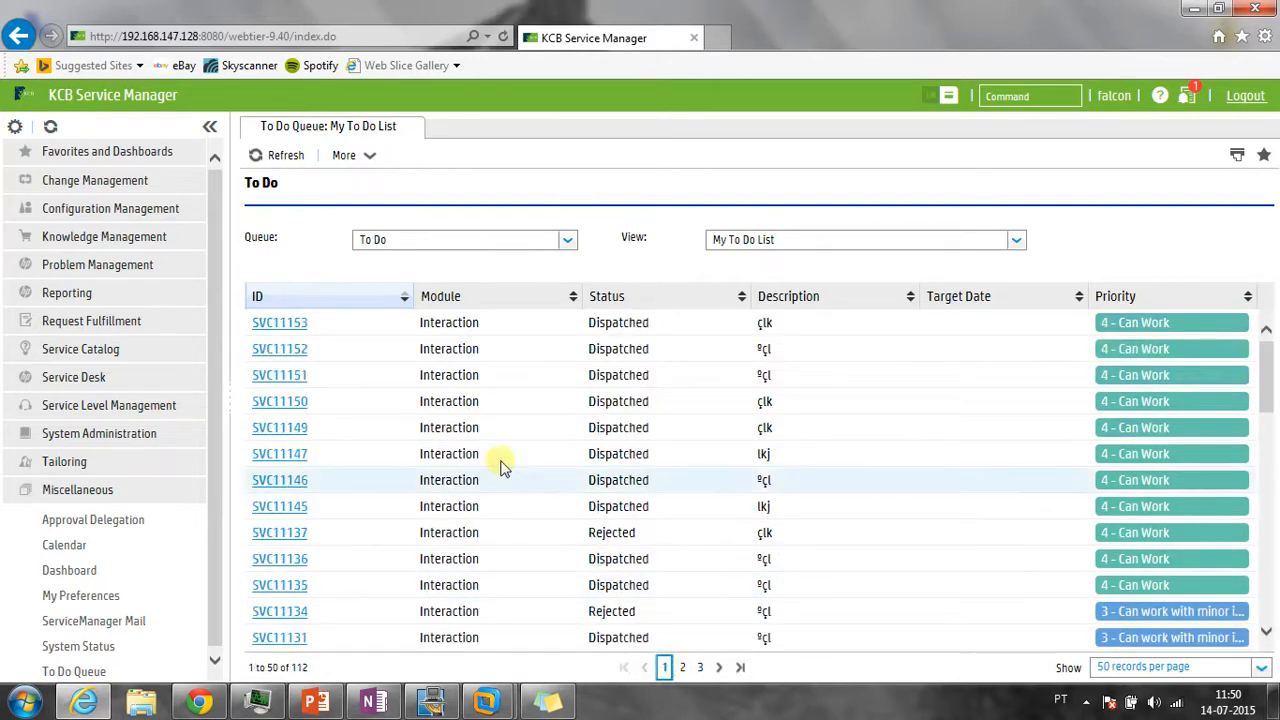
{"action": "scroll", "coordinate": [1240, 423], "scroll_direction": "down", "scroll_amount": 3}
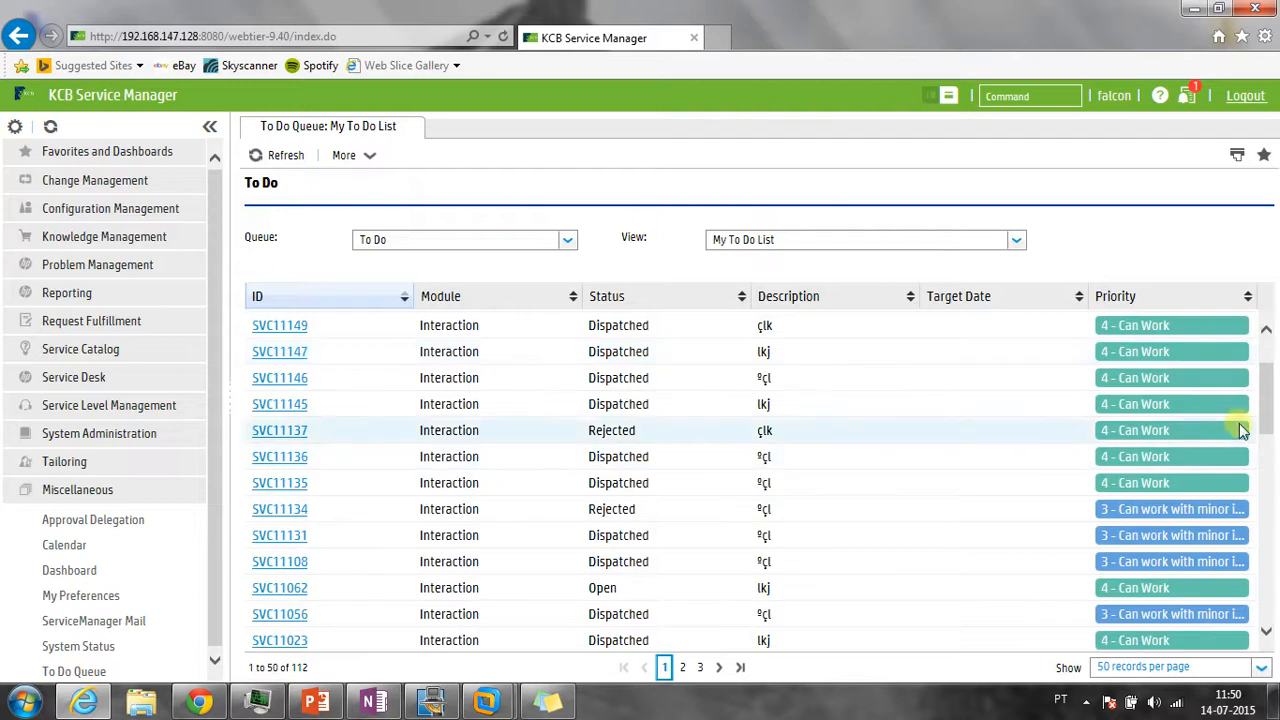
{"action": "left_click_drag", "start_coordinate": [1268, 423], "coordinate": [1270, 625]}
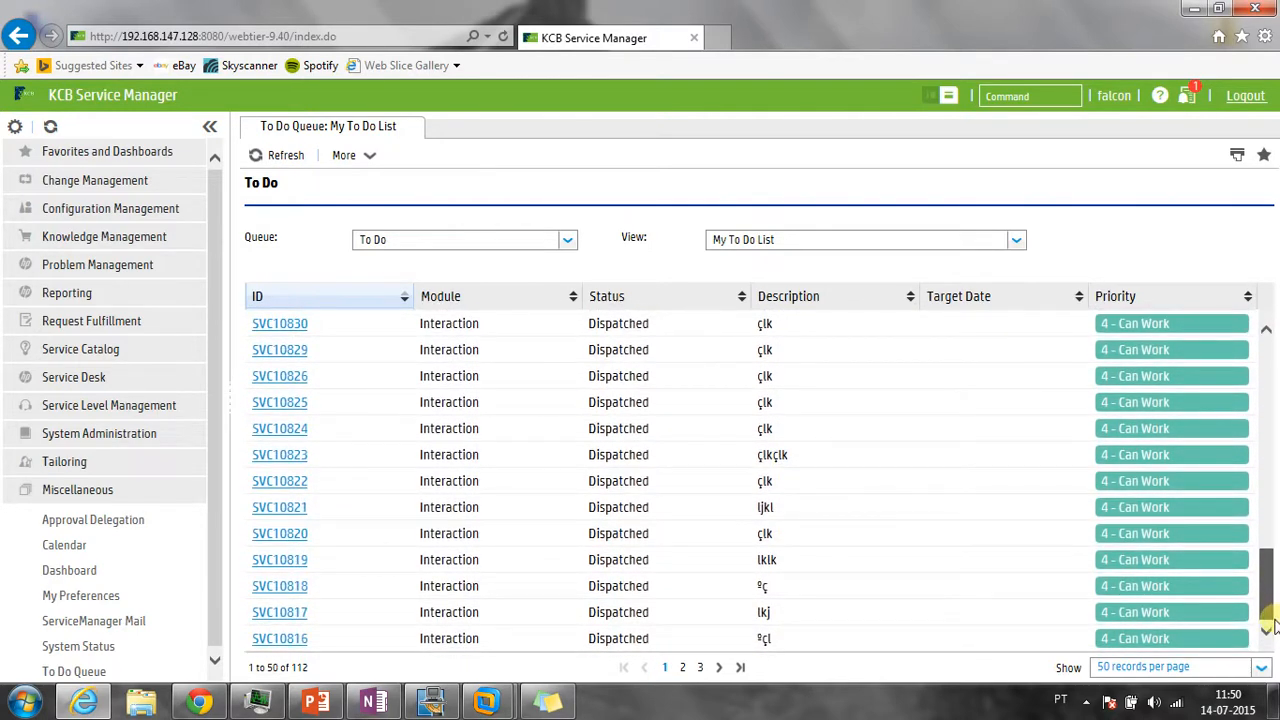
Search the Service Desk interactions for the record with interaction ID SD11157
{"action": "left_click", "coordinate": [85, 377]}
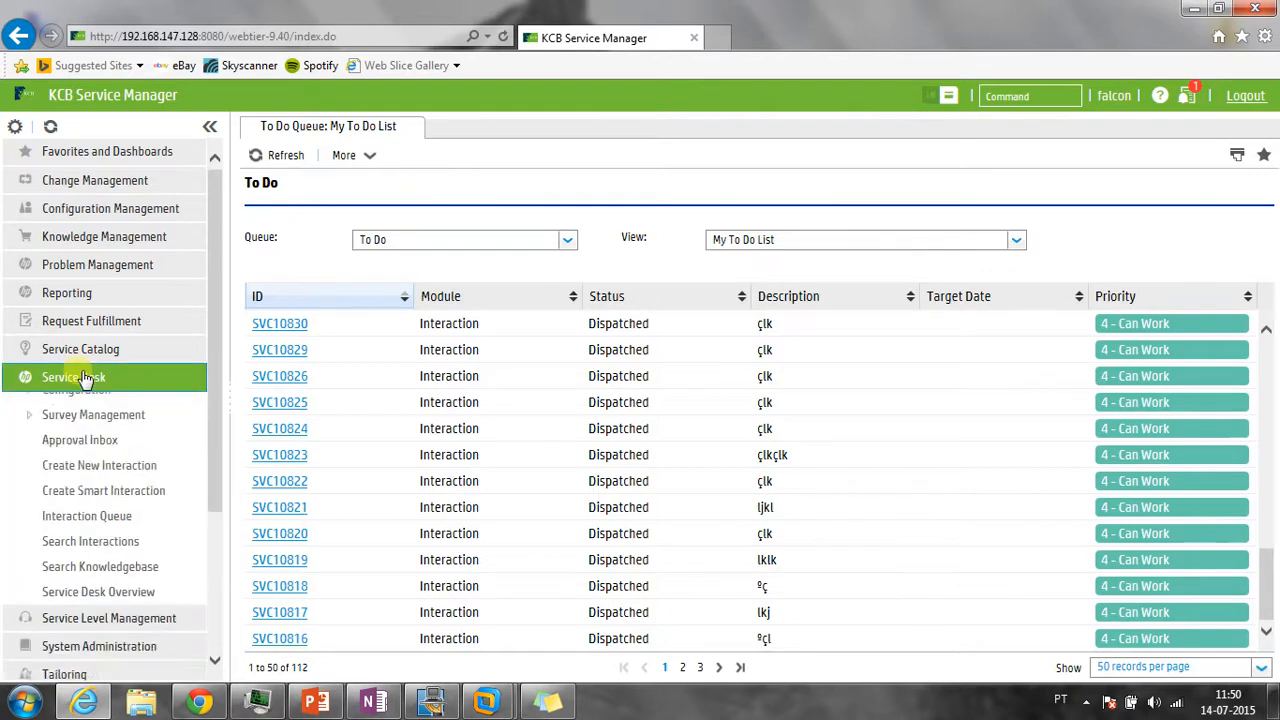
{"action": "left_click", "coordinate": [78, 587]}
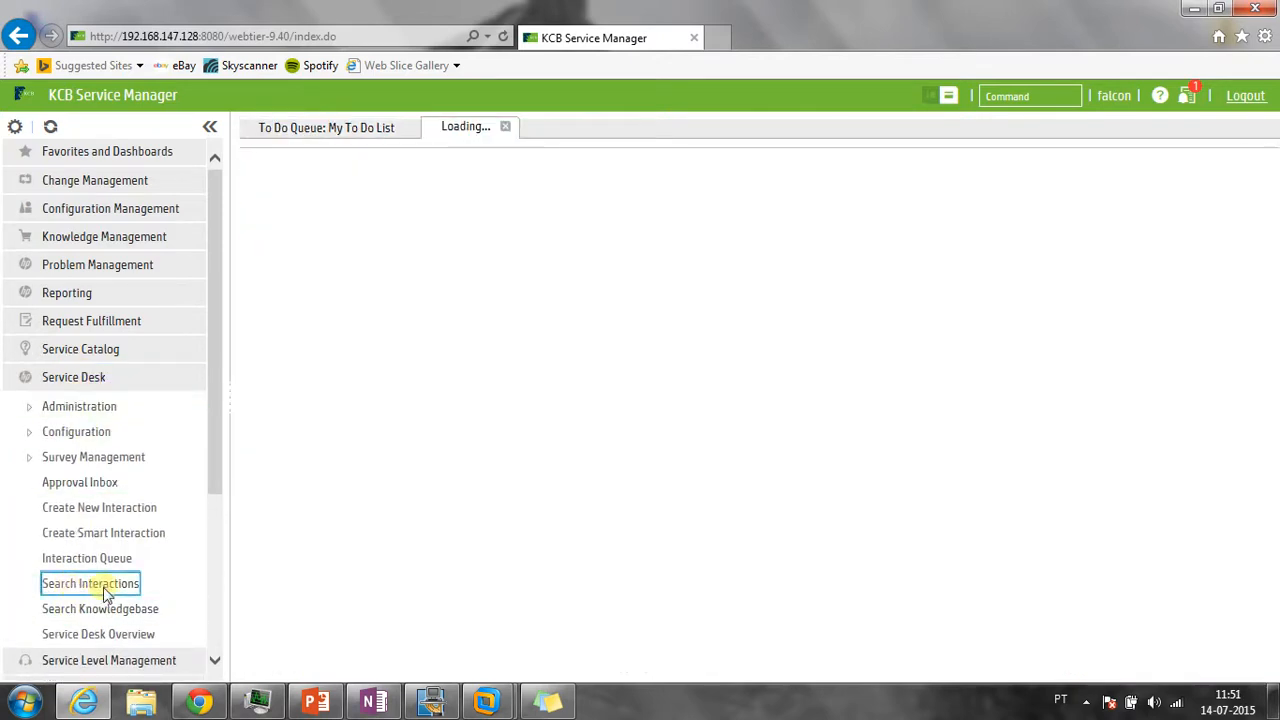
{"action": "type", "text": "SD"}
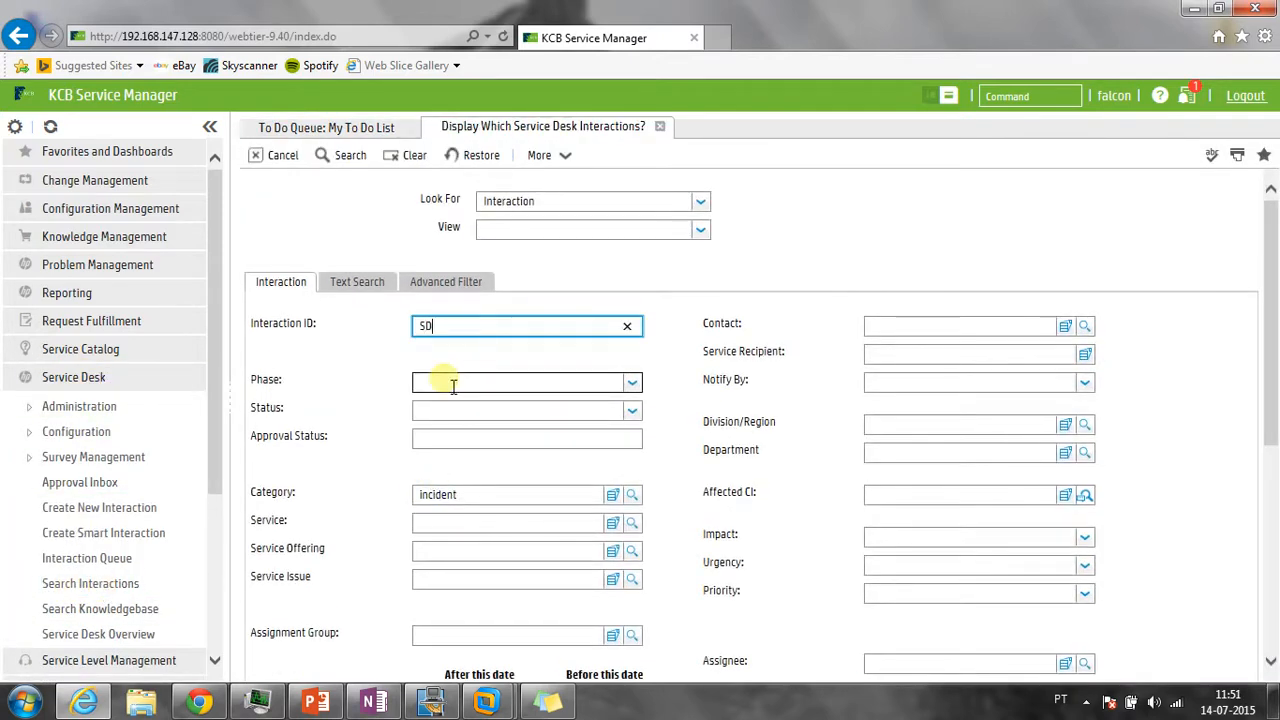
{"action": "type", "text": "11157"}
{"action": "key", "text": "Return"}
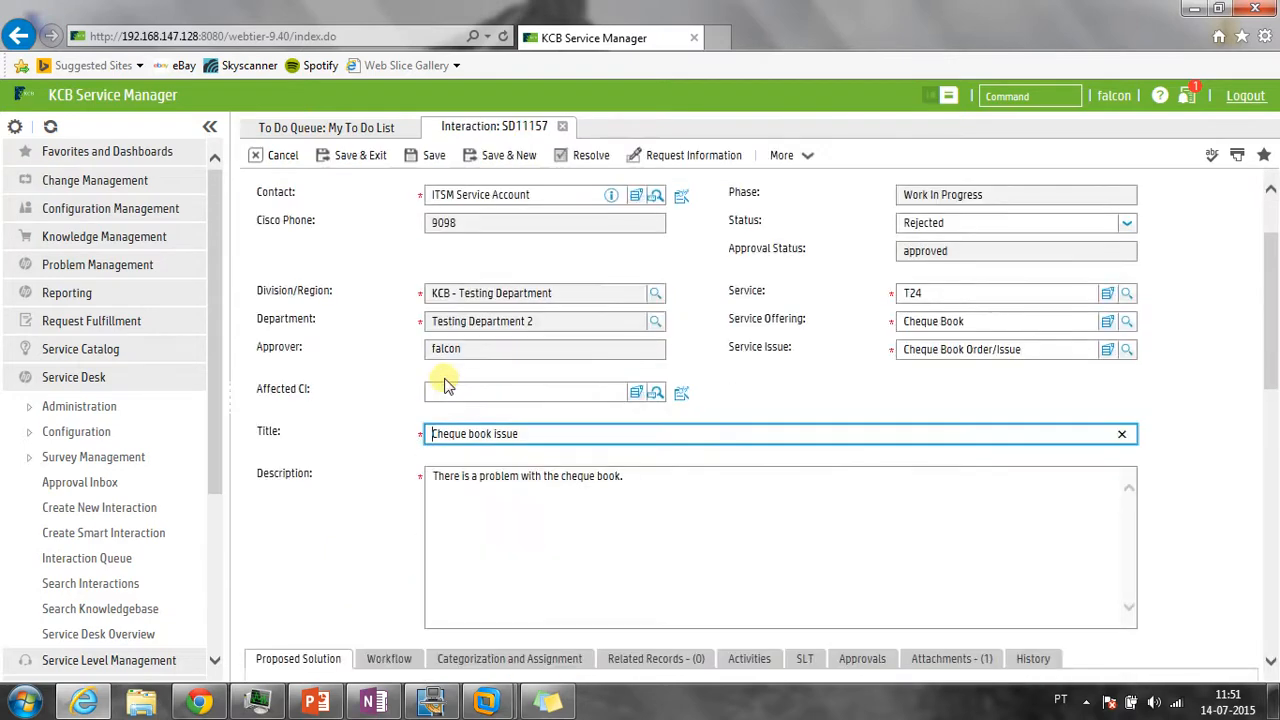
Review the details of interaction SD11157, including its ID and its categorization and assignment
{"action": "scroll", "coordinate": [322, 396], "scroll_direction": "up", "scroll_amount": 2}
{"action": "scroll", "coordinate": [334, 391], "scroll_direction": "down", "scroll_amount": 3}
{"action": "scroll", "coordinate": [334, 391], "scroll_direction": "up", "scroll_amount": 3}
{"action": "left_click_drag", "start_coordinate": [489, 223], "coordinate": [396, 232]}
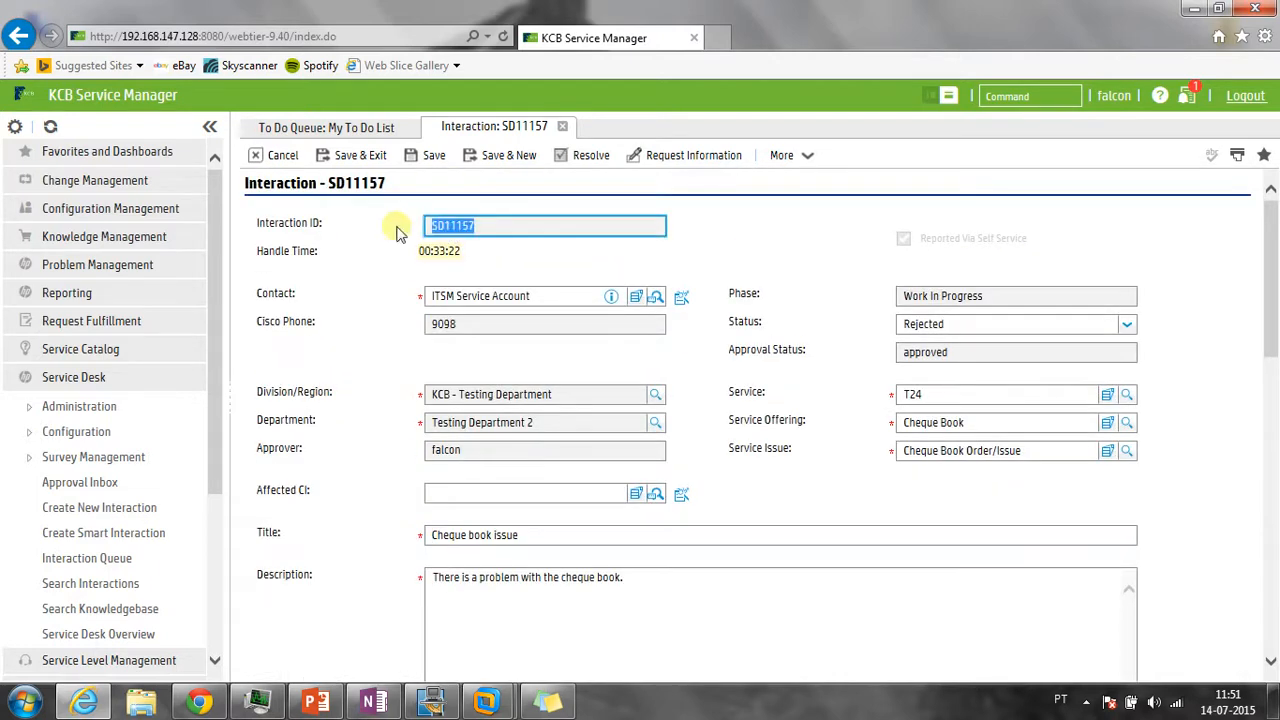
{"action": "scroll", "coordinate": [371, 280], "scroll_direction": "down", "scroll_amount": 5}
{"action": "left_click", "coordinate": [553, 455]}
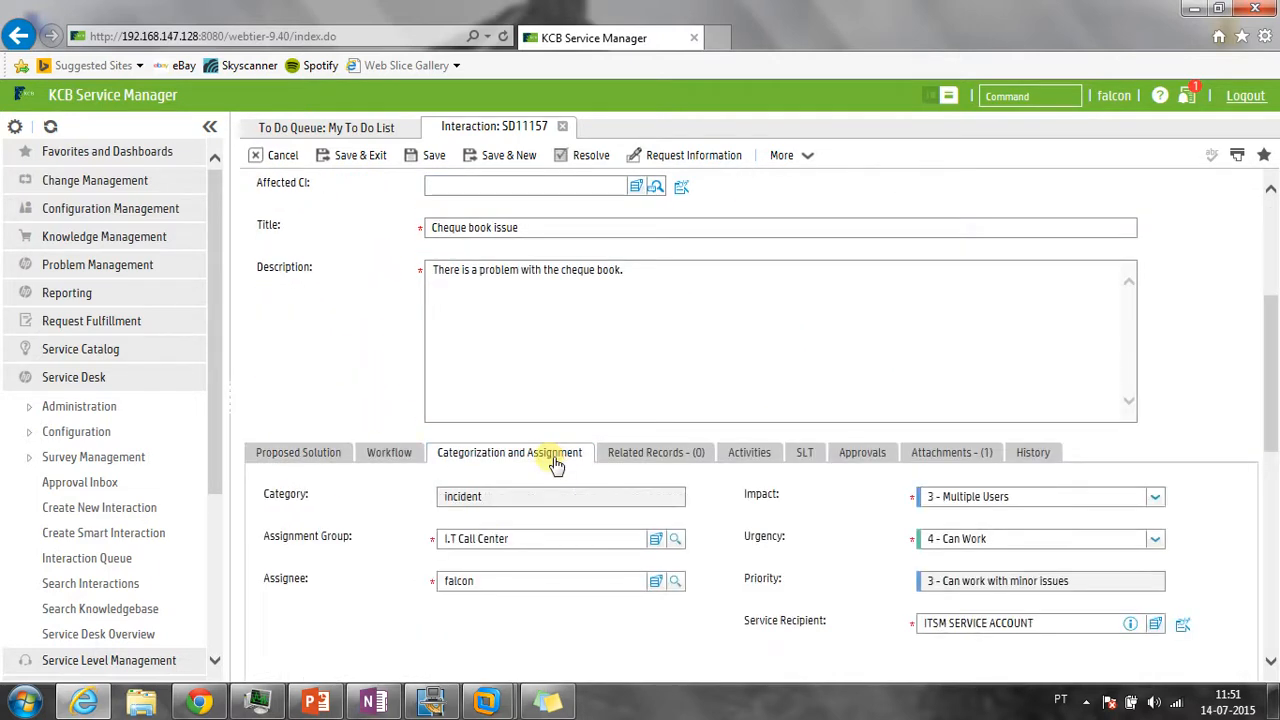
{"action": "scroll", "coordinate": [556, 465], "scroll_direction": "down", "scroll_amount": 1}
Refresh the My To Do List queue, close the separately opened SD11157 record and reopen that interaction from the list
{"action": "left_click", "coordinate": [337, 127]}
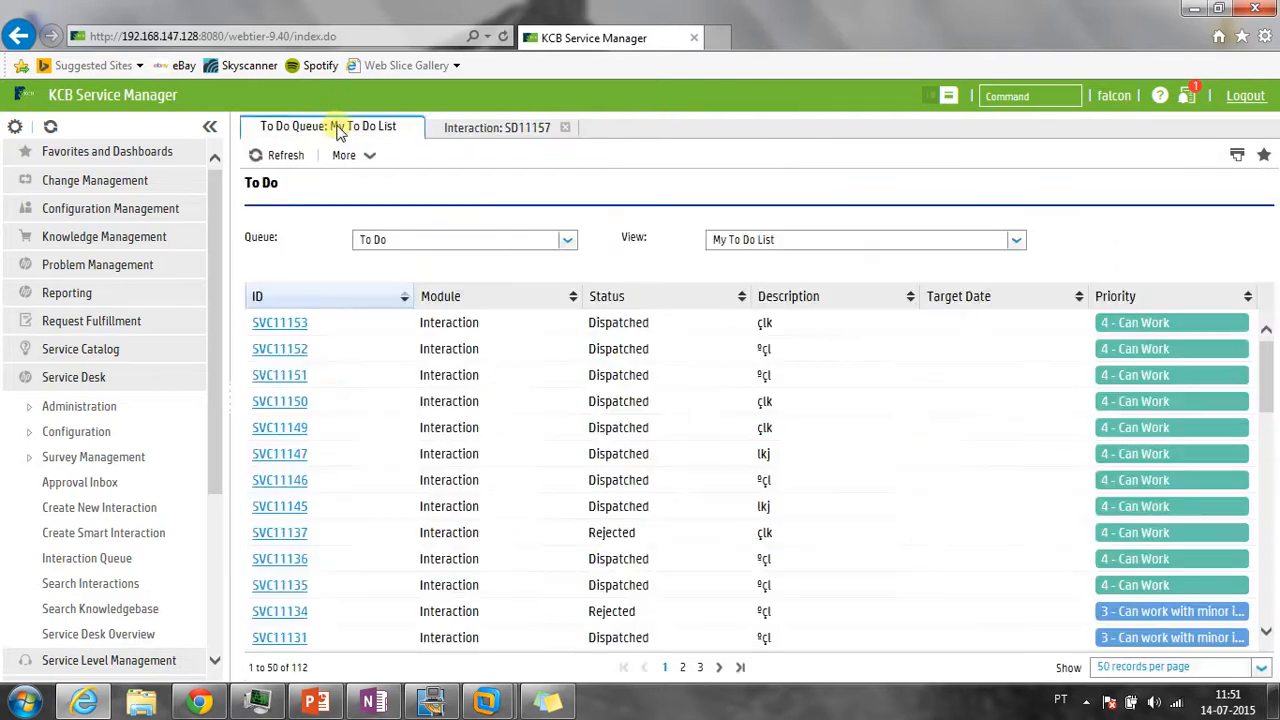
{"action": "left_click", "coordinate": [274, 157]}
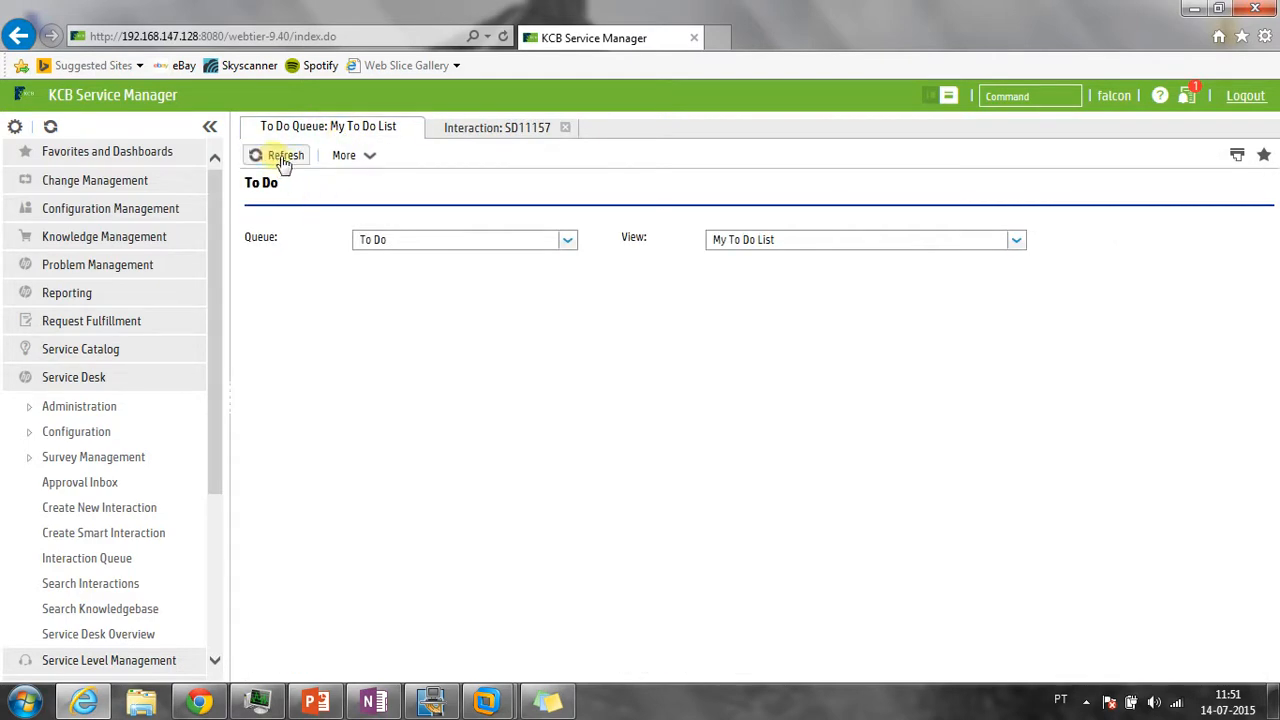
{"action": "scroll", "coordinate": [343, 365], "scroll_direction": "down", "scroll_amount": 1}
{"action": "scroll", "coordinate": [343, 365], "scroll_direction": "up", "scroll_amount": 10}
{"action": "scroll", "coordinate": [340, 371], "scroll_direction": "down", "scroll_amount": 2}
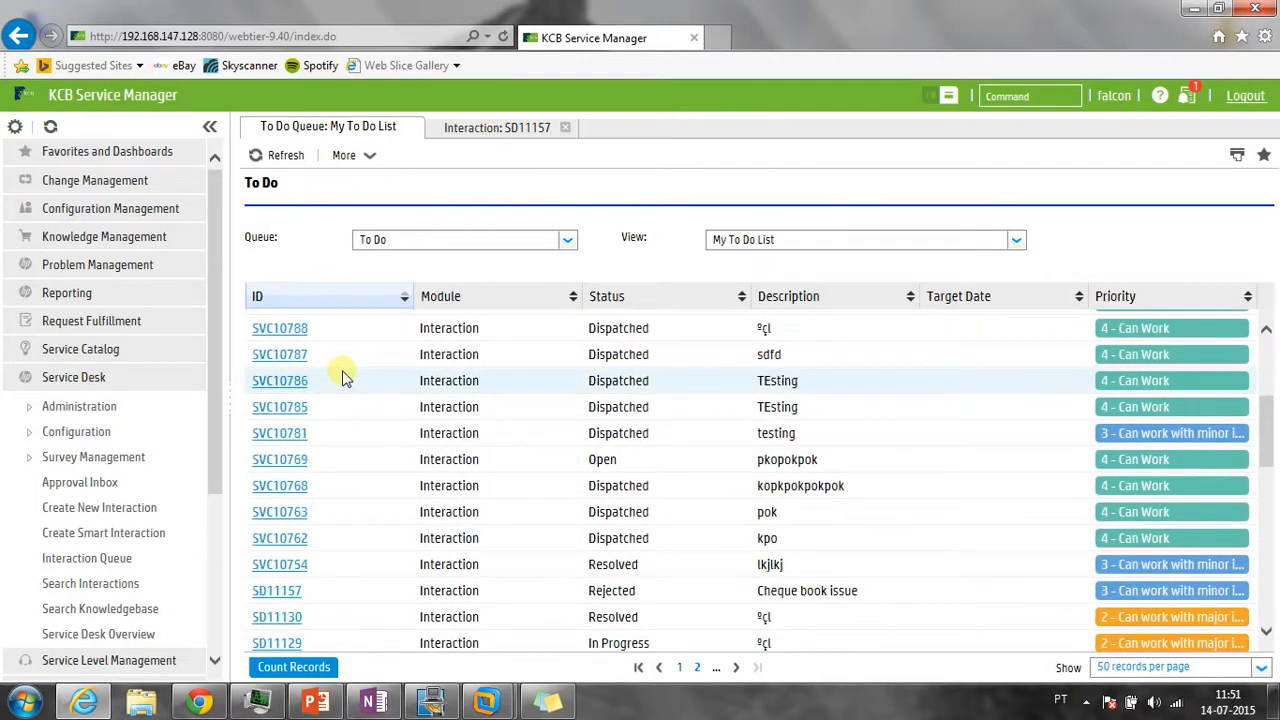
{"action": "scroll", "coordinate": [337, 443], "scroll_direction": "down", "scroll_amount": 1}
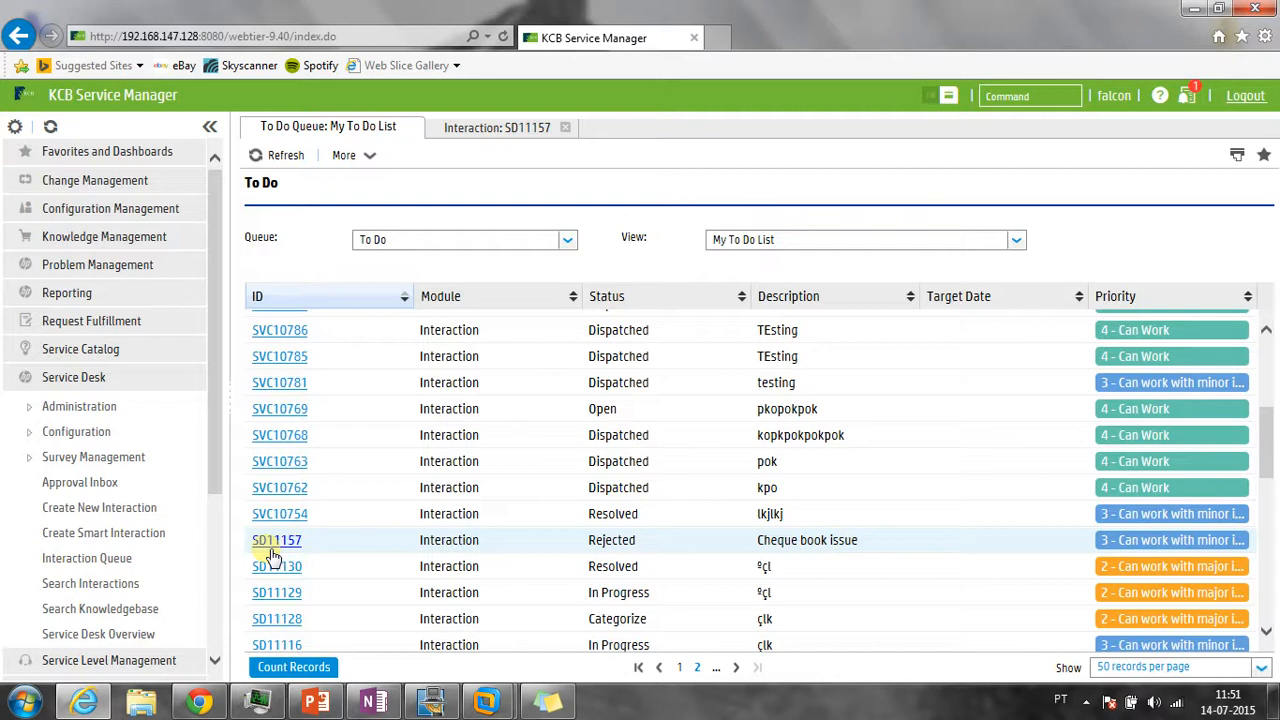
{"action": "left_click", "coordinate": [565, 127]}
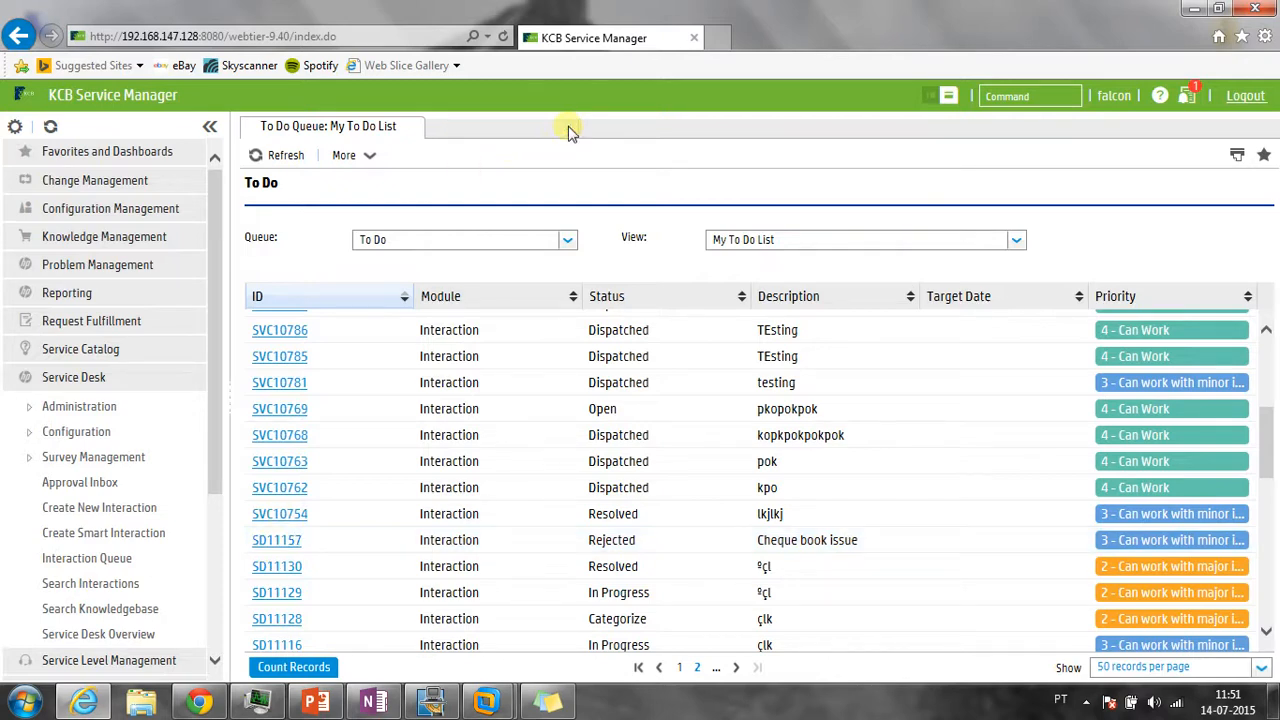
{"action": "left_click", "coordinate": [274, 541]}
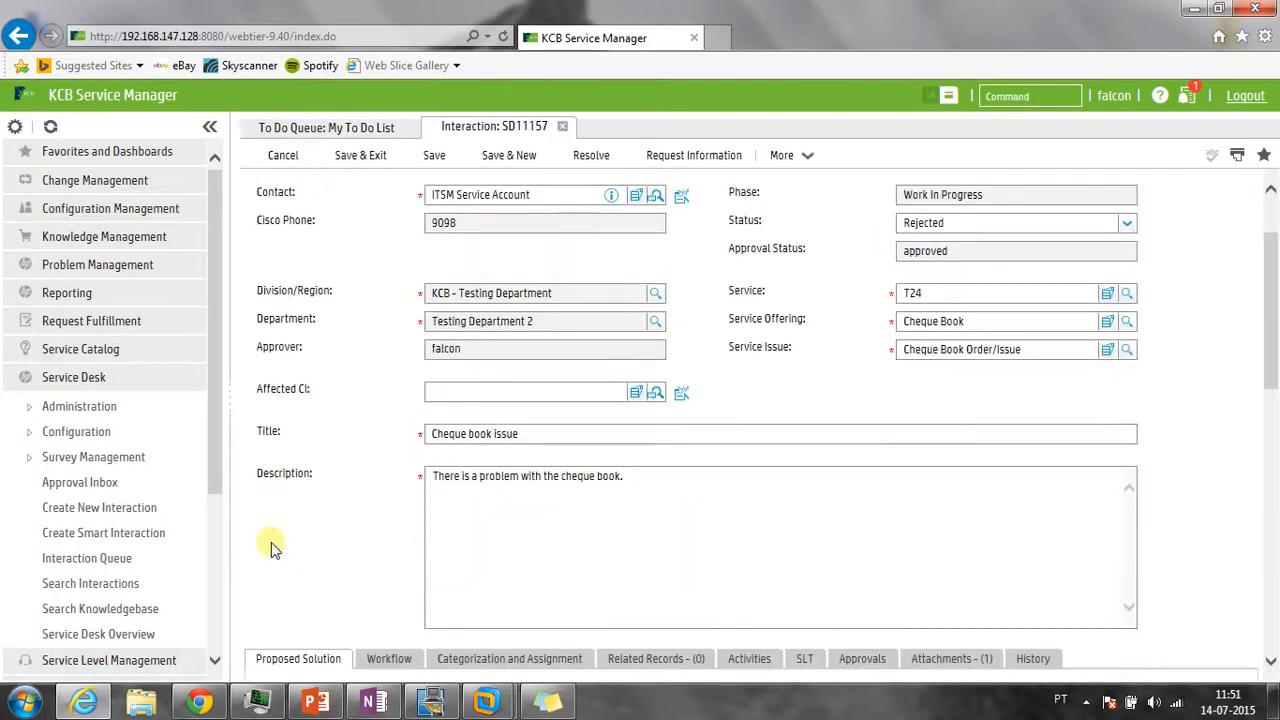
Append "Update: I needed to configure a parameter in file abc.xml. Please test it again!" to the proposed solution on a new line and resolve the interaction
{"action": "scroll", "coordinate": [363, 534], "scroll_direction": "down", "scroll_amount": 2}
{"action": "left_click", "coordinate": [572, 588]}
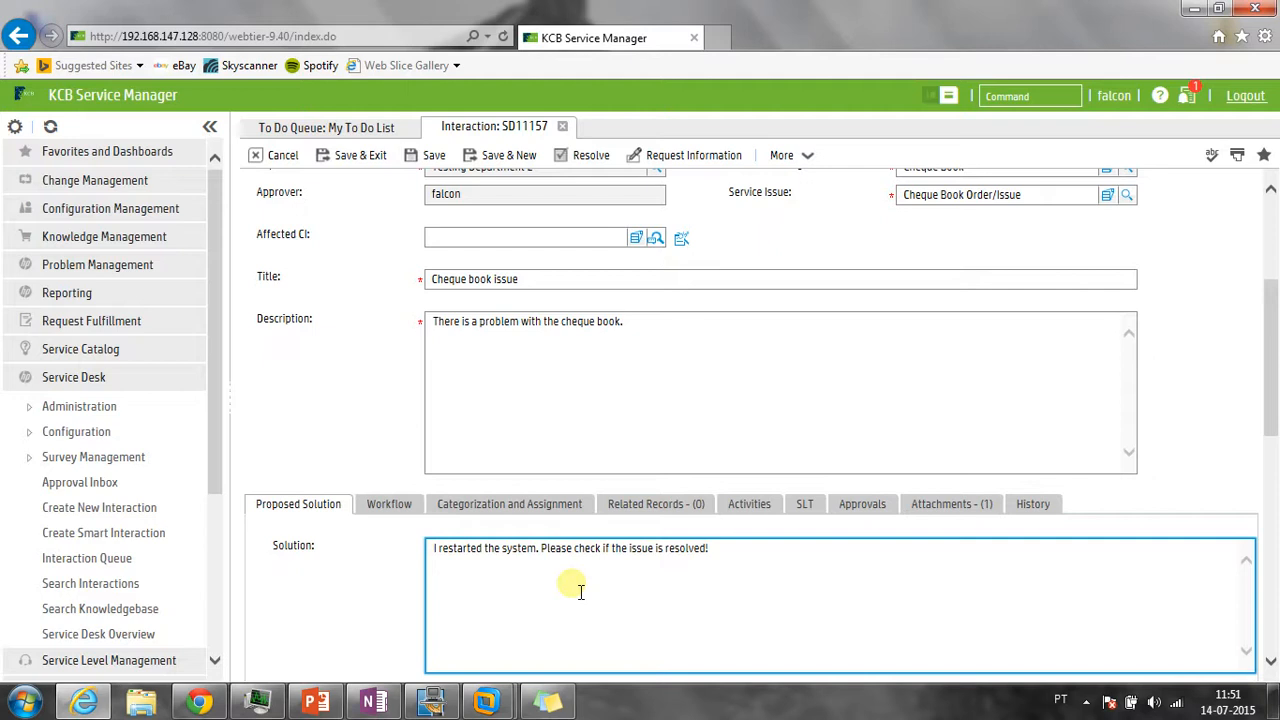
{"action": "left_click", "coordinate": [737, 558]}
{"action": "key", "text": "Return"}
{"action": "type", "text": "Up"}
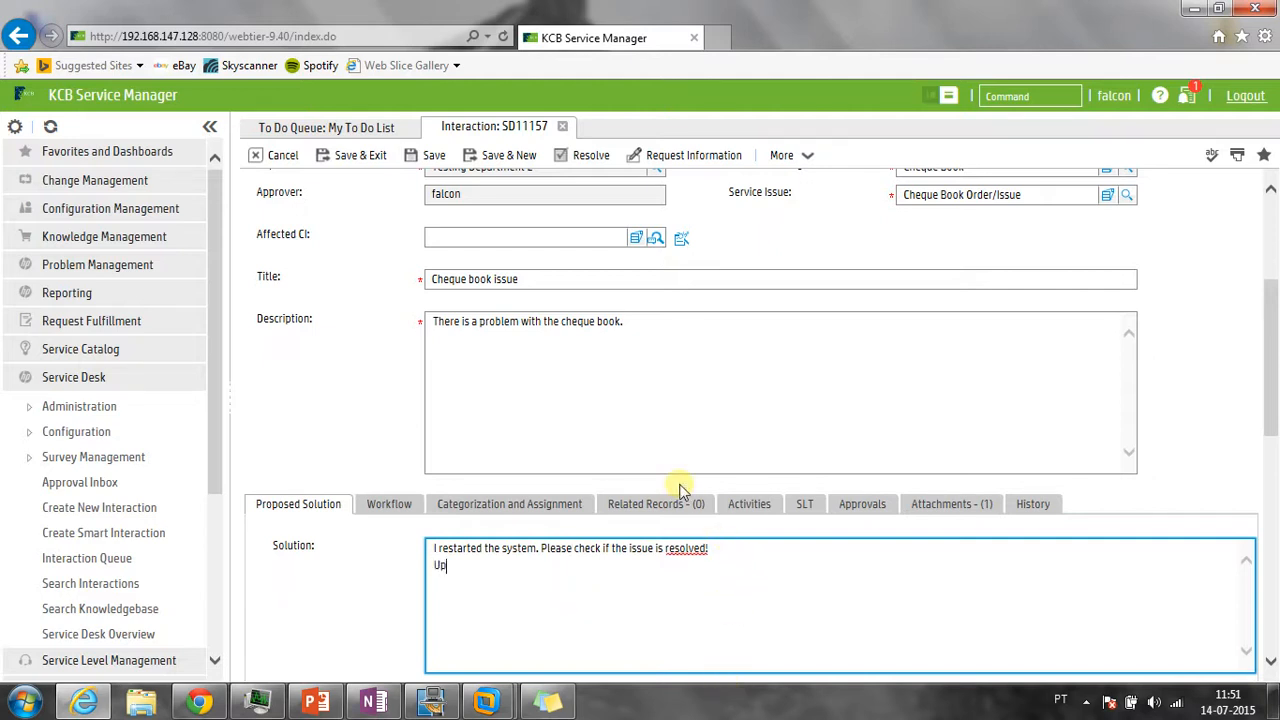
{"action": "type", "text": "date: I needed to configure a "}
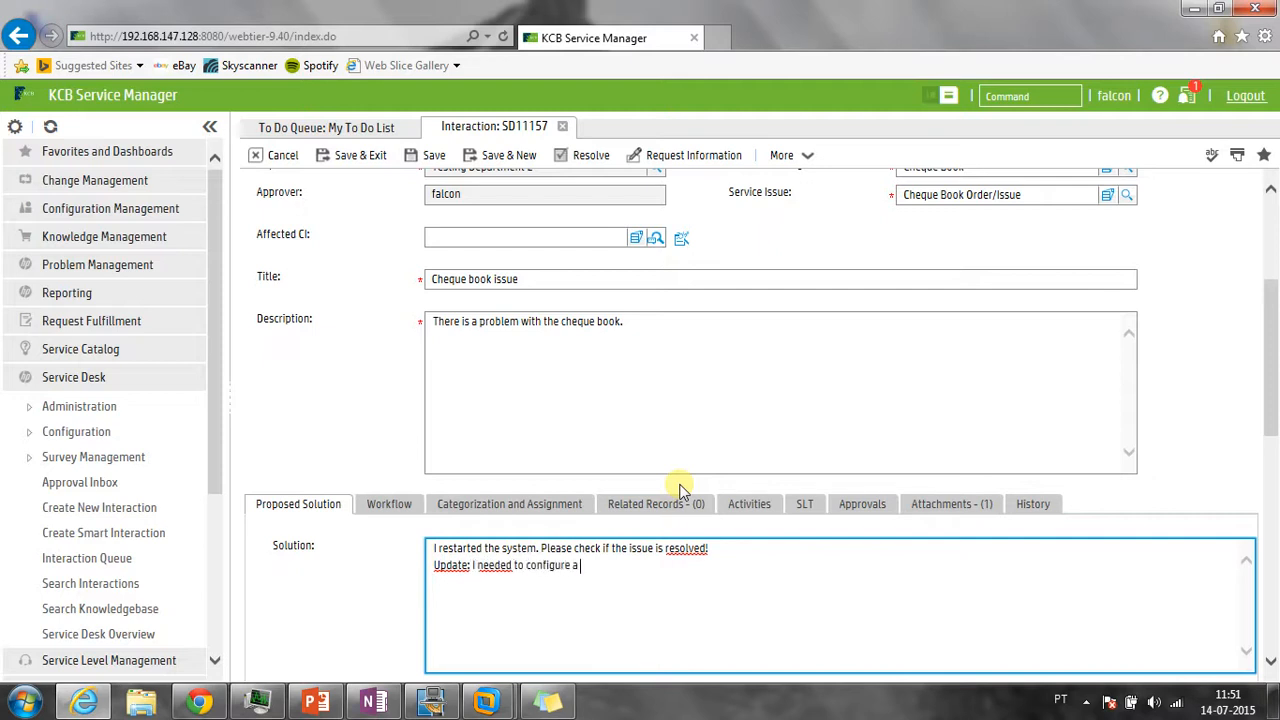
{"action": "type", "text": "parameter in file abc.xml"}
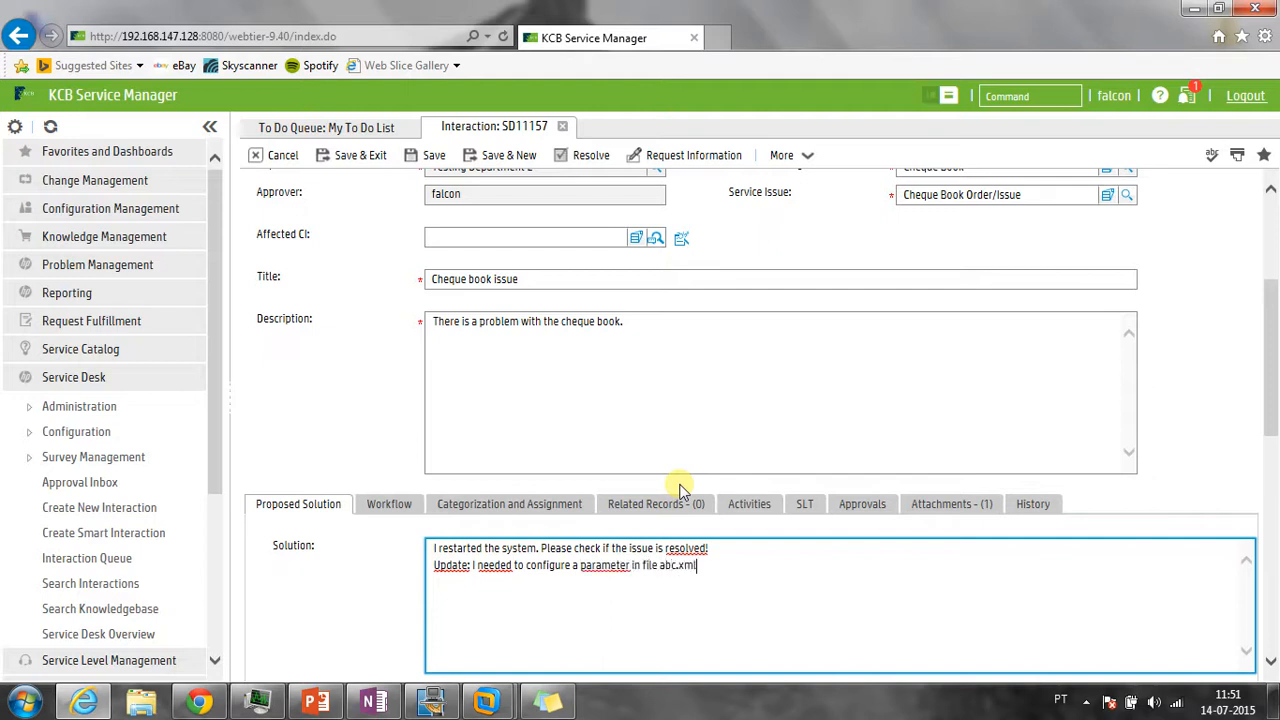
{"action": "type", "text": ". Please test it again!"}
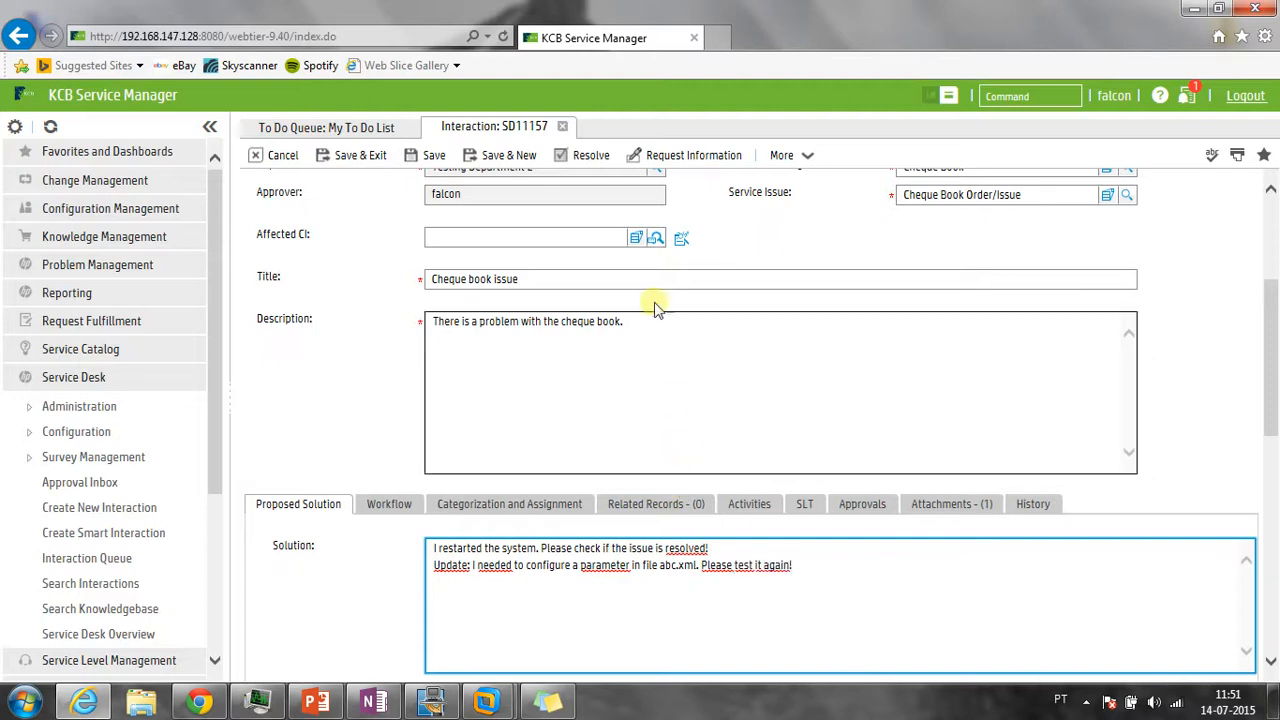
{"action": "left_click", "coordinate": [588, 163]}
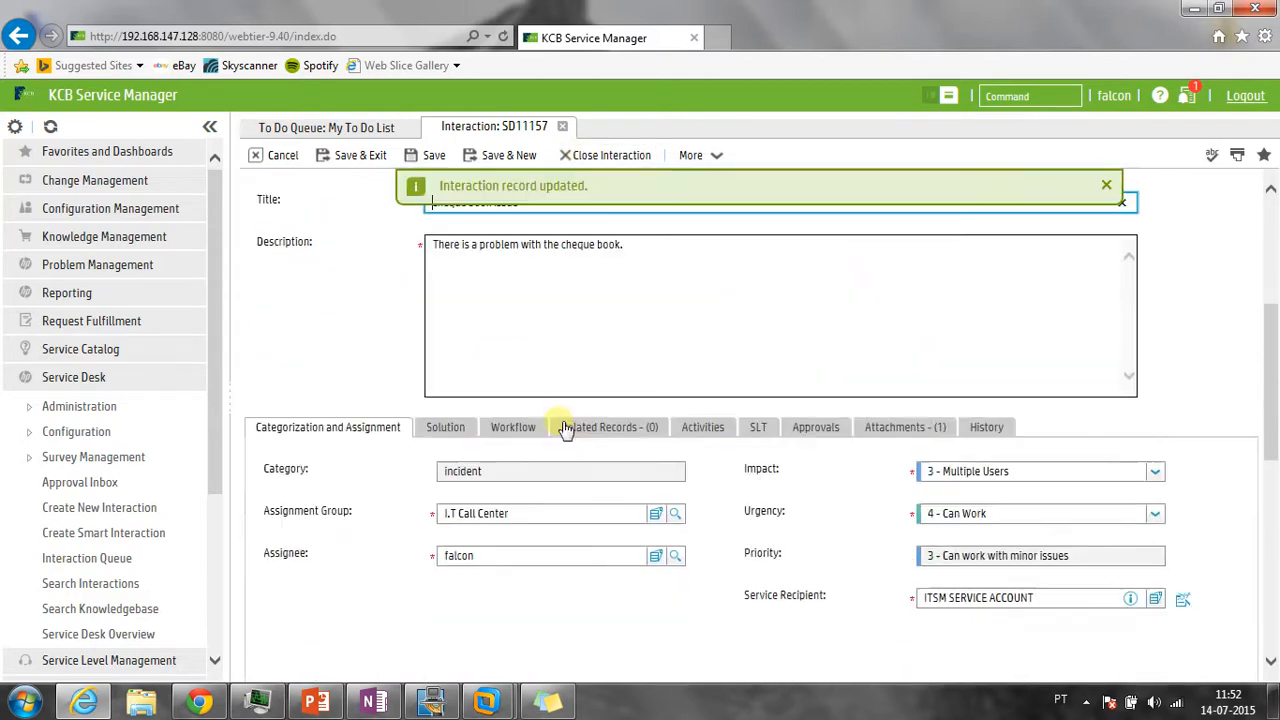
Check the interaction's workflow phase, service level target and solution, and close its record
{"action": "left_click", "coordinate": [502, 428]}
{"action": "scroll", "coordinate": [505, 450], "scroll_direction": "down", "scroll_amount": 3}
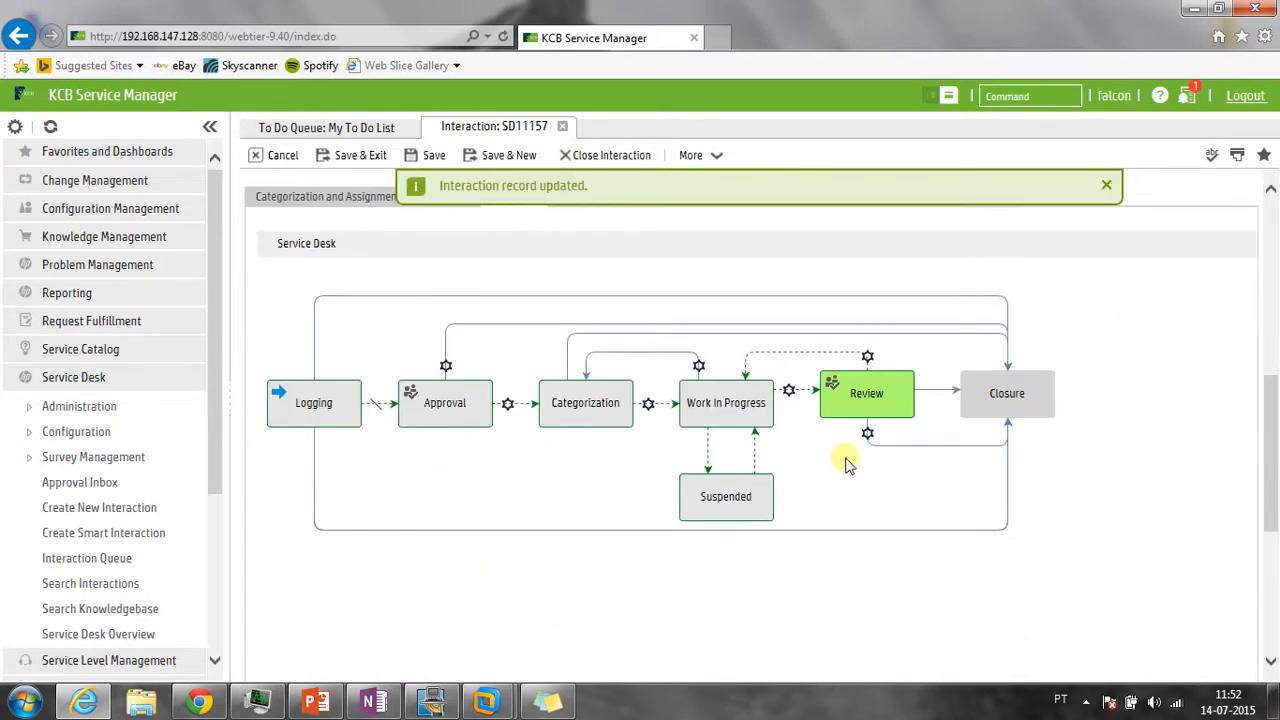
{"action": "scroll", "coordinate": [846, 465], "scroll_direction": "up", "scroll_amount": 3}
{"action": "left_click", "coordinate": [753, 343]}
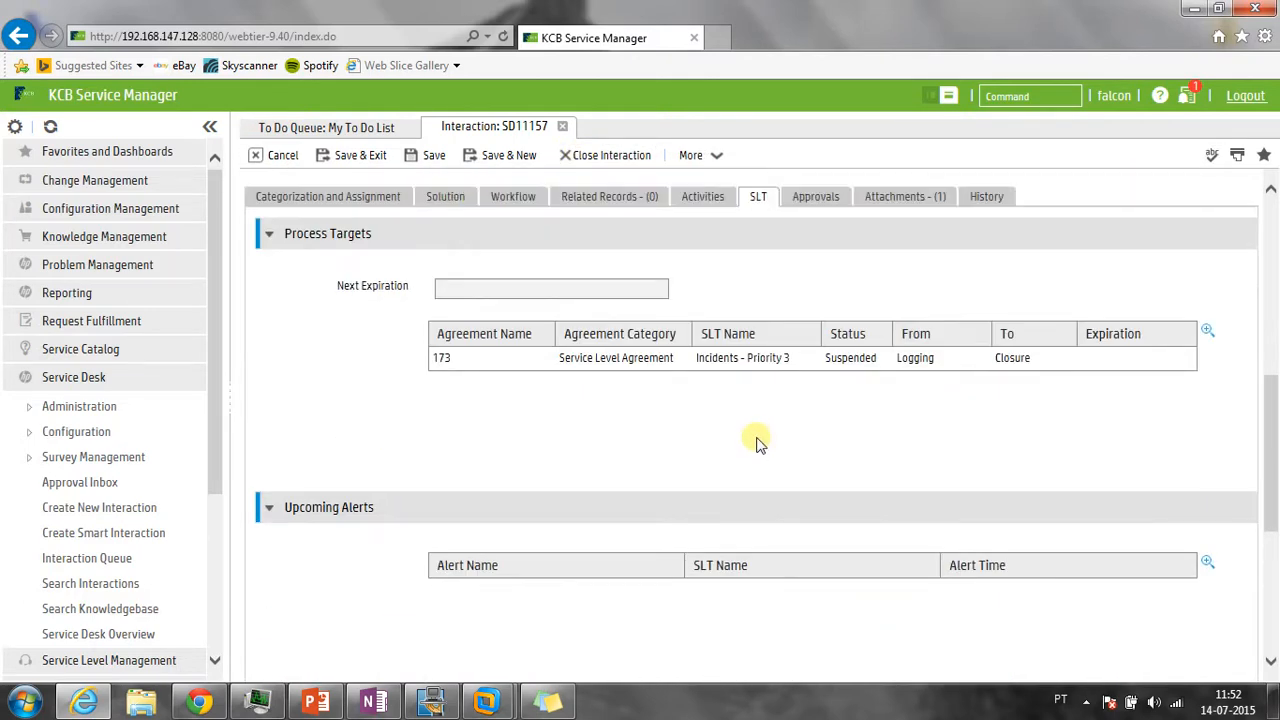
{"action": "scroll", "coordinate": [757, 440], "scroll_direction": "up", "scroll_amount": 3}
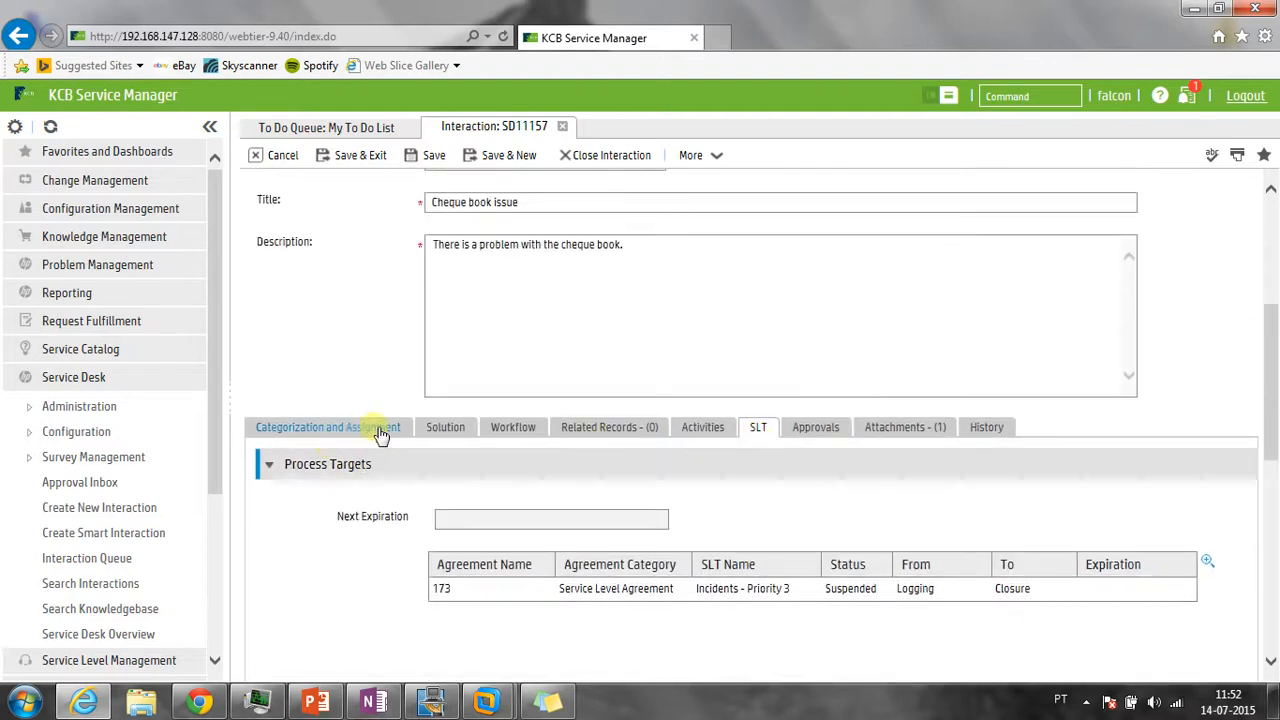
{"action": "left_click", "coordinate": [445, 432]}
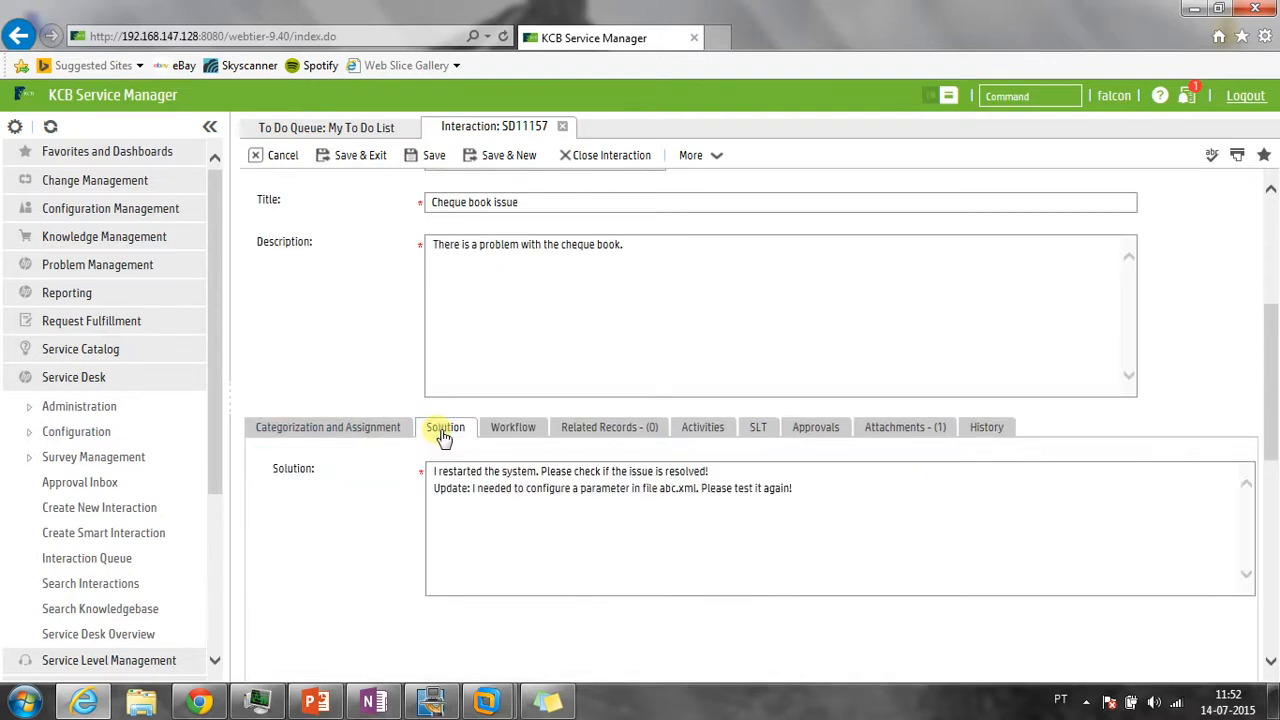
{"action": "left_click", "coordinate": [562, 126]}
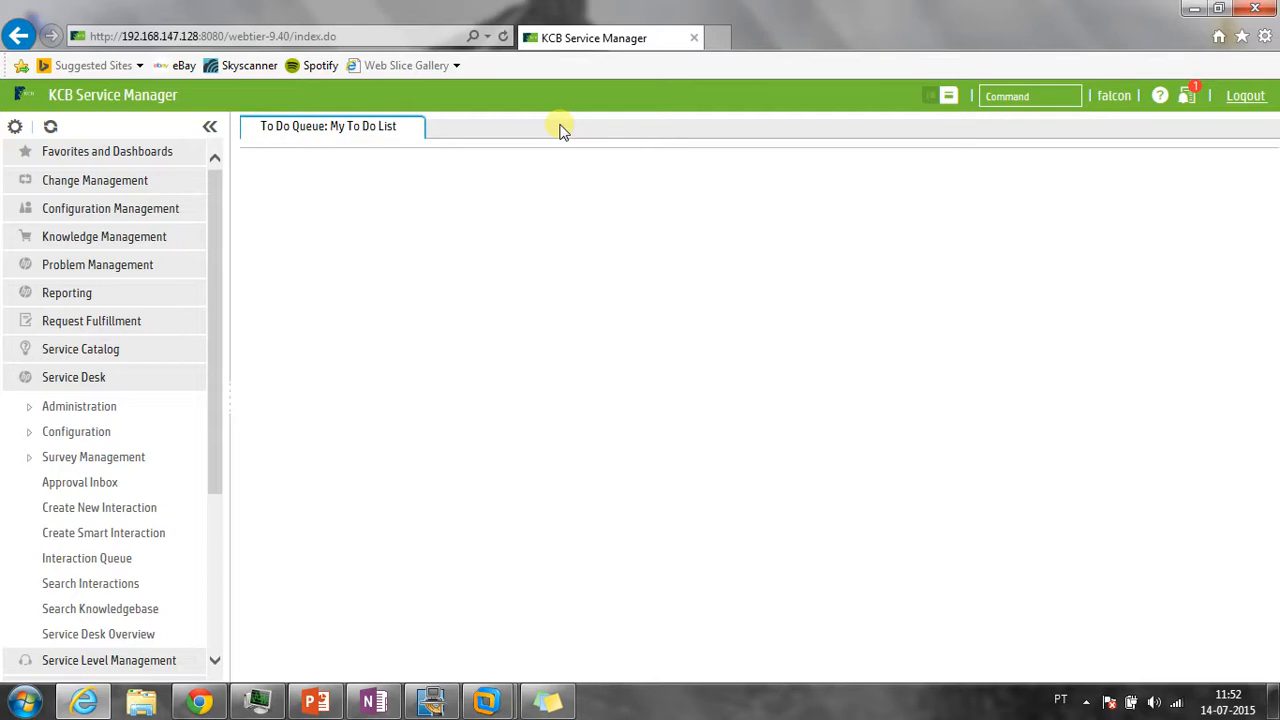
Switch to the self-service portal in Chrome, open SD11157 from the resolved incidents and examine the added update line in its solution
{"action": "left_click", "coordinate": [200, 703]}
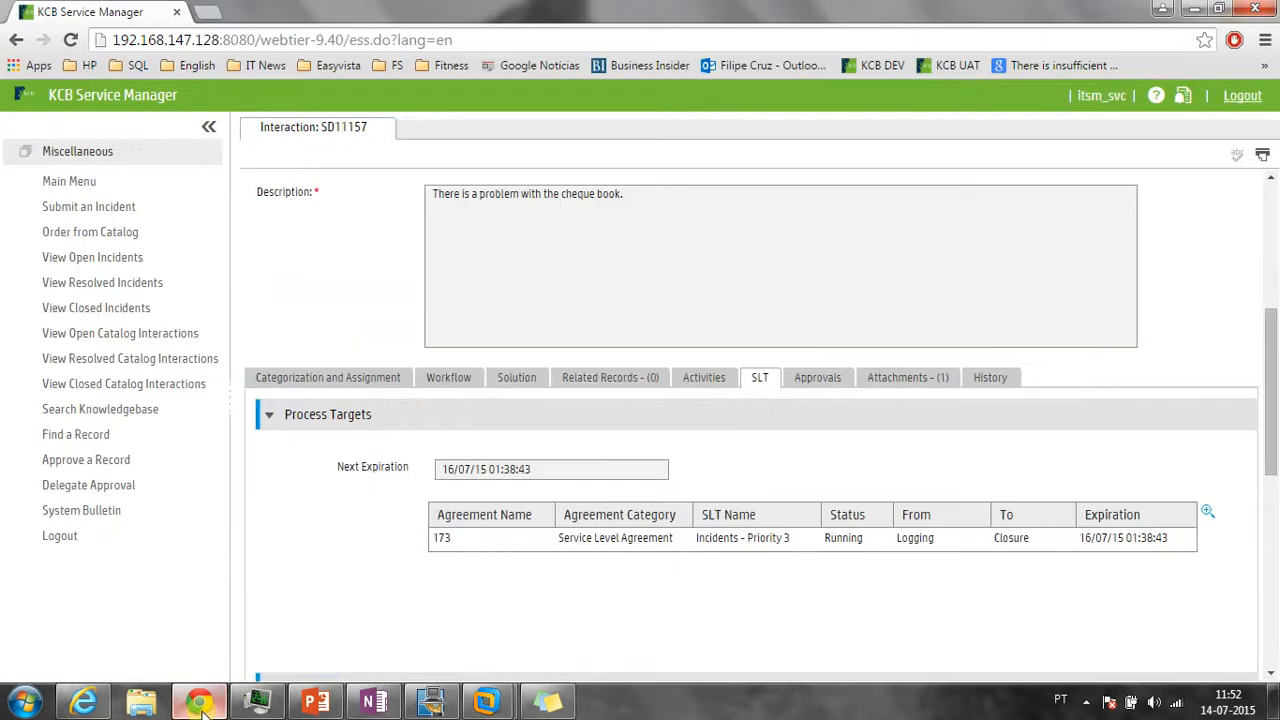
{"action": "left_click", "coordinate": [118, 284]}
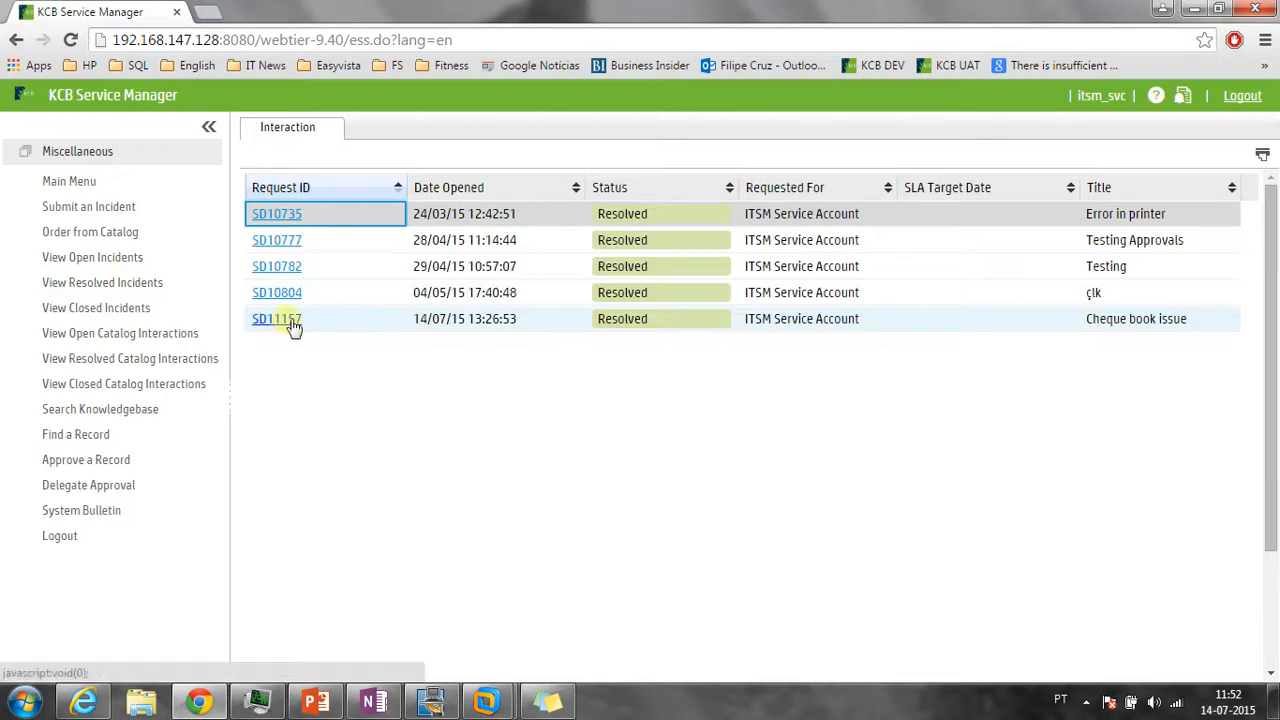
{"action": "left_click", "coordinate": [291, 322]}
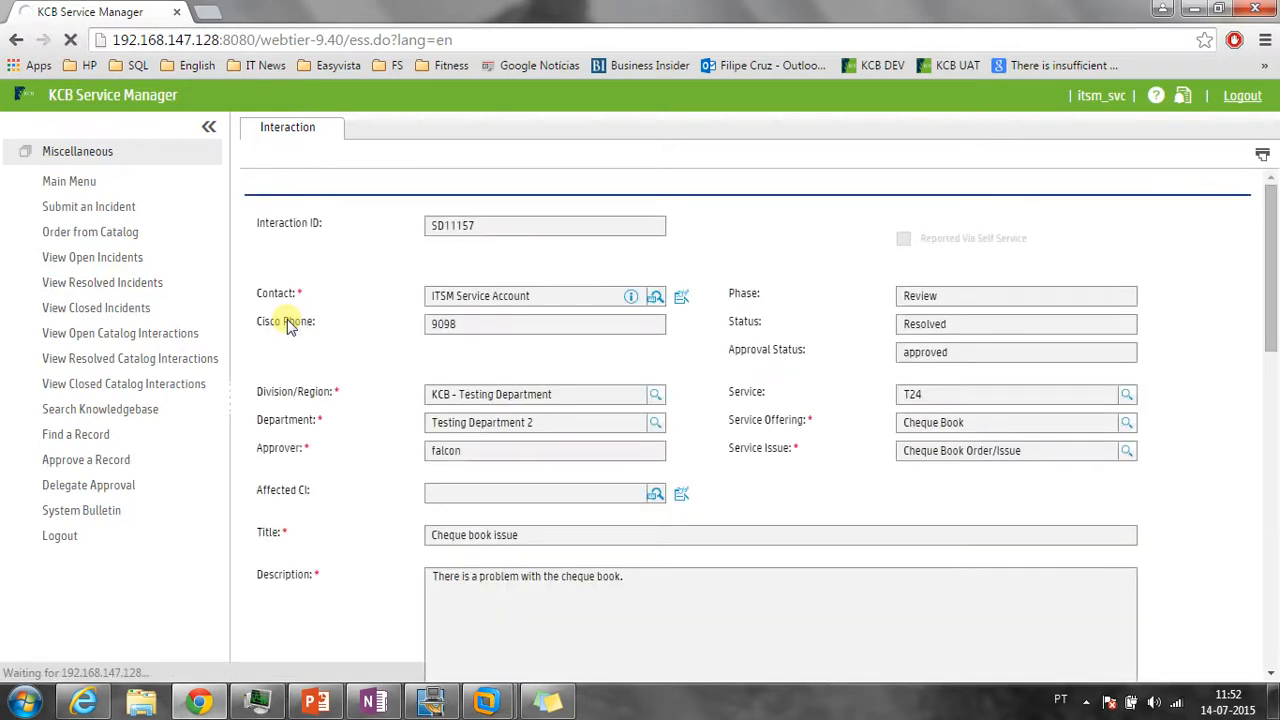
{"action": "scroll", "coordinate": [380, 435], "scroll_direction": "down", "scroll_amount": 4}
{"action": "left_click", "coordinate": [528, 384]}
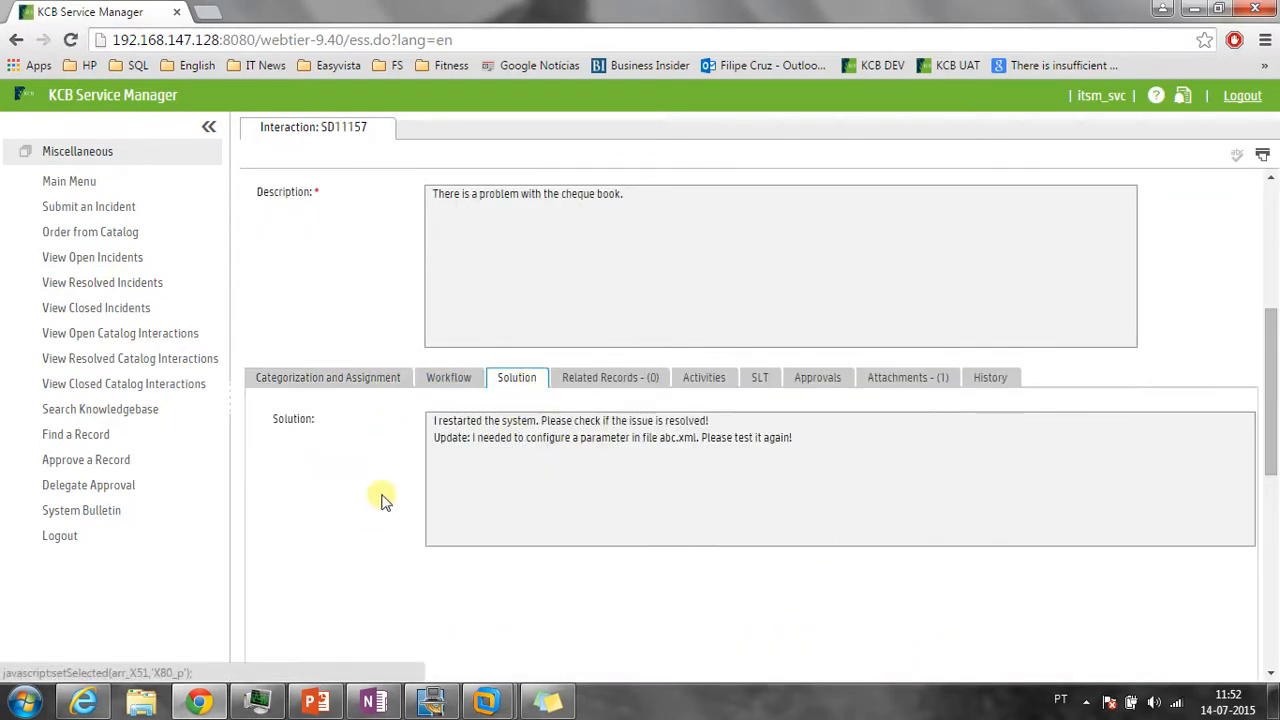
{"action": "left_click_drag", "start_coordinate": [434, 440], "coordinate": [835, 447]}
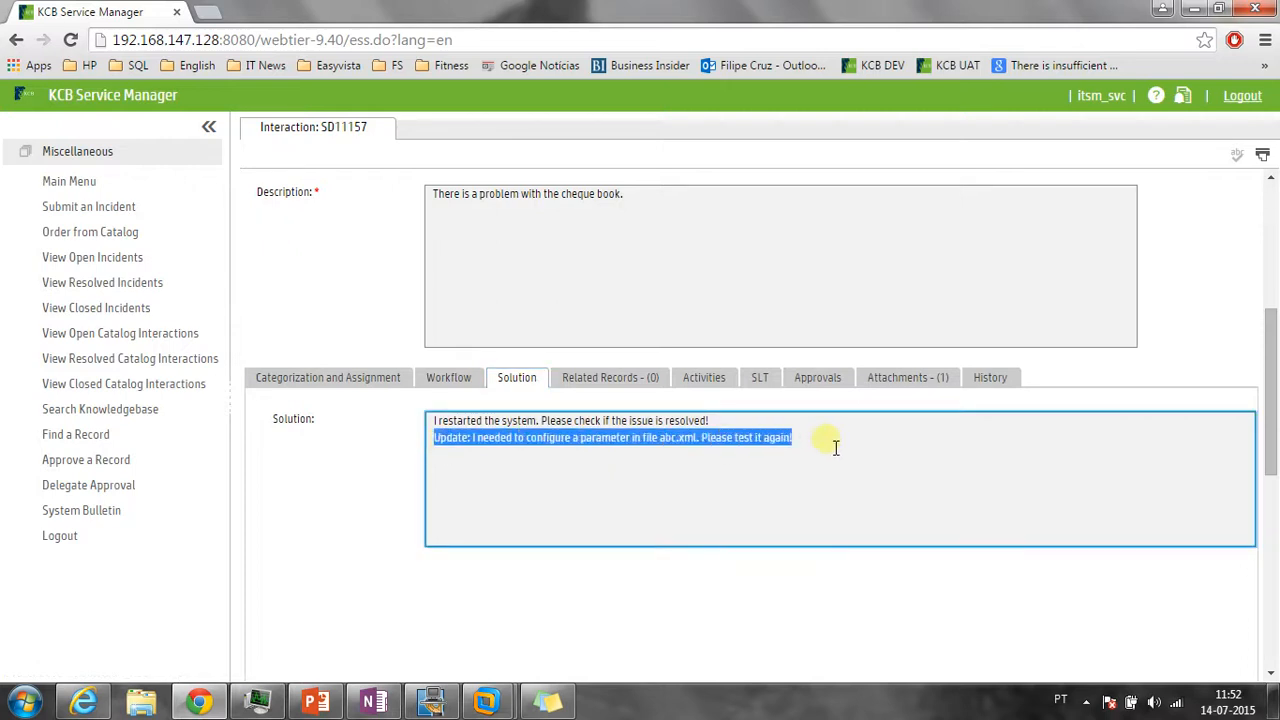
Accept the updated solution of interaction SD11157
{"action": "left_click", "coordinate": [828, 445]}
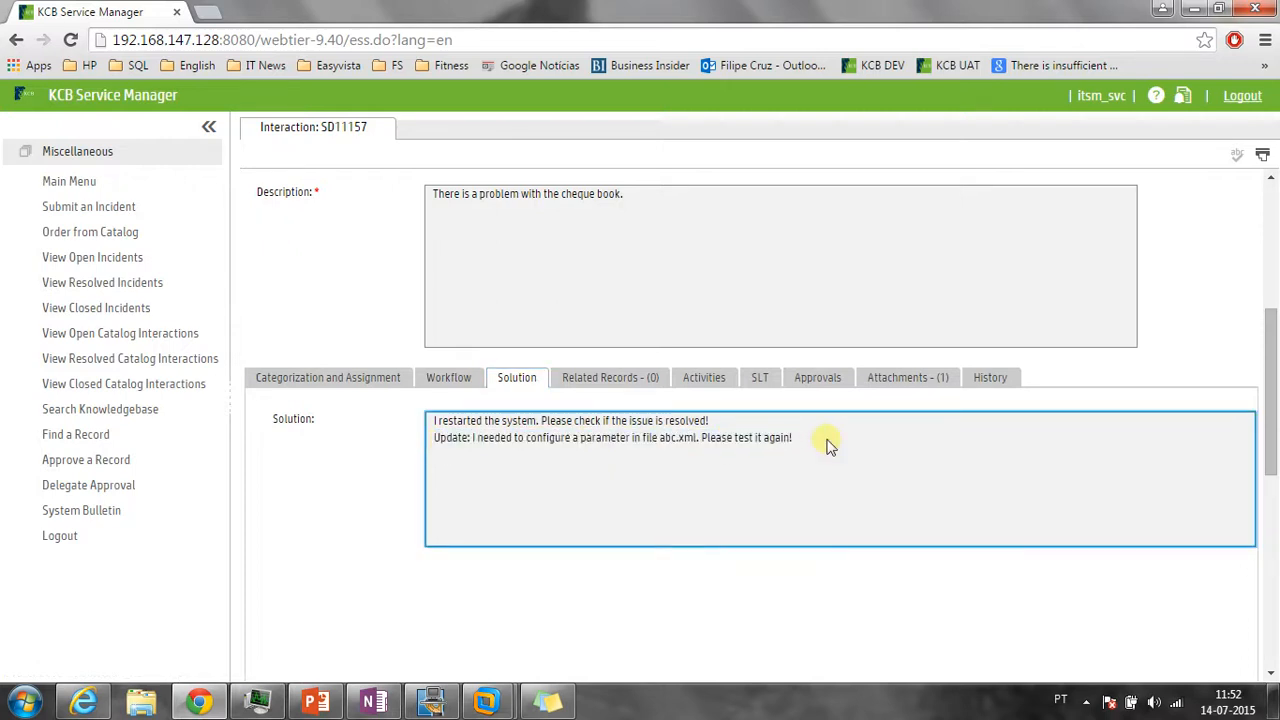
{"action": "scroll", "coordinate": [828, 445], "scroll_direction": "down", "scroll_amount": 5}
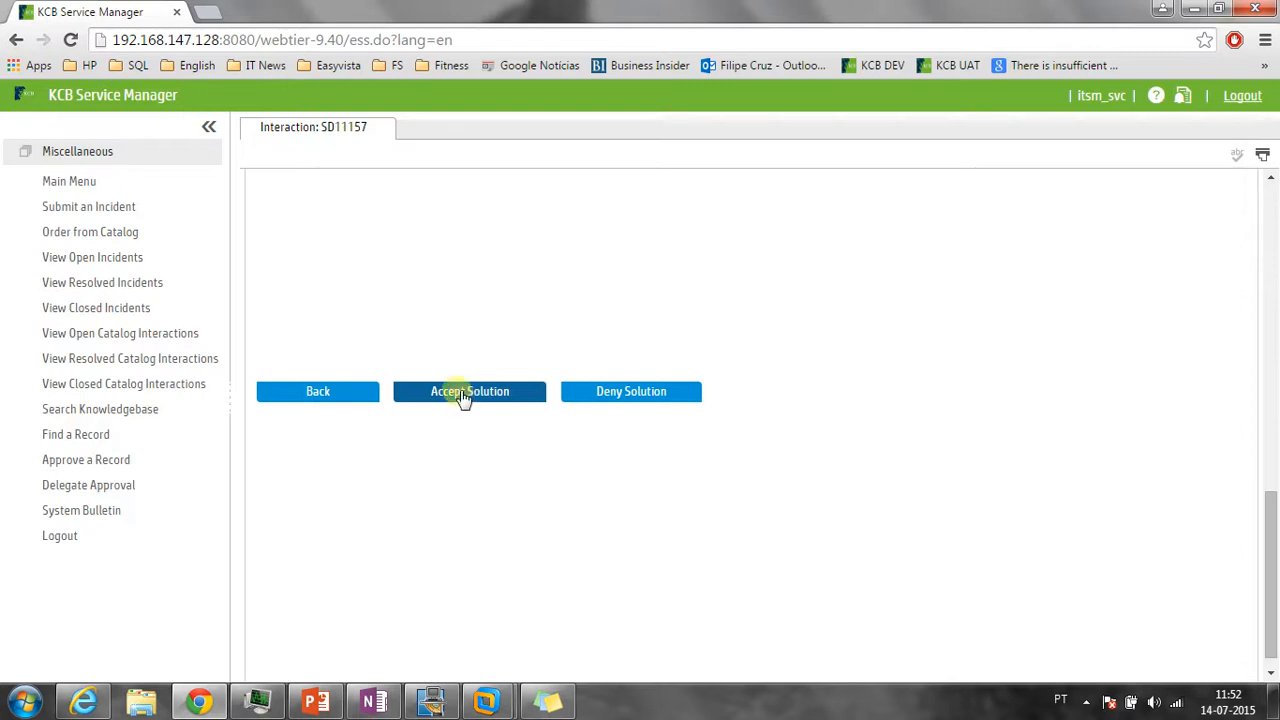
{"action": "left_click", "coordinate": [460, 396]}
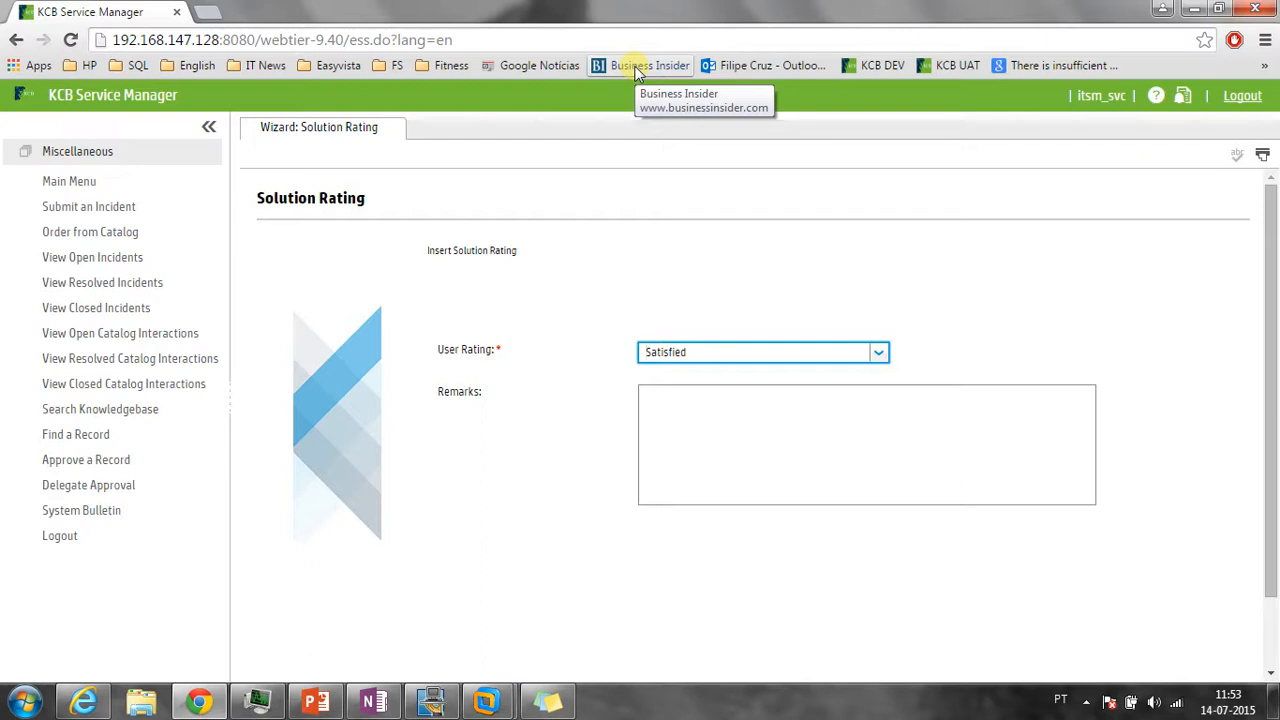
Set the user rating to Not Satisfied and enter the remark "It took a lot of time to resolve this."
{"action": "left_click", "coordinate": [880, 353]}
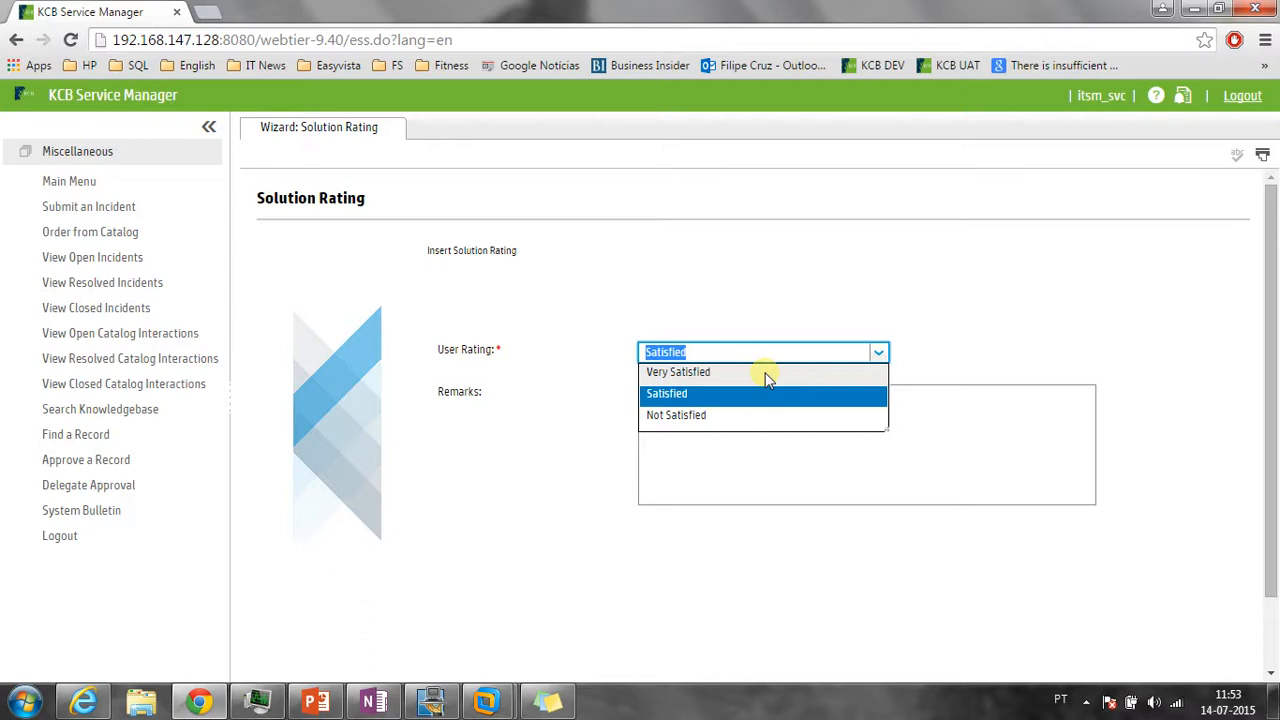
{"action": "left_click", "coordinate": [716, 419]}
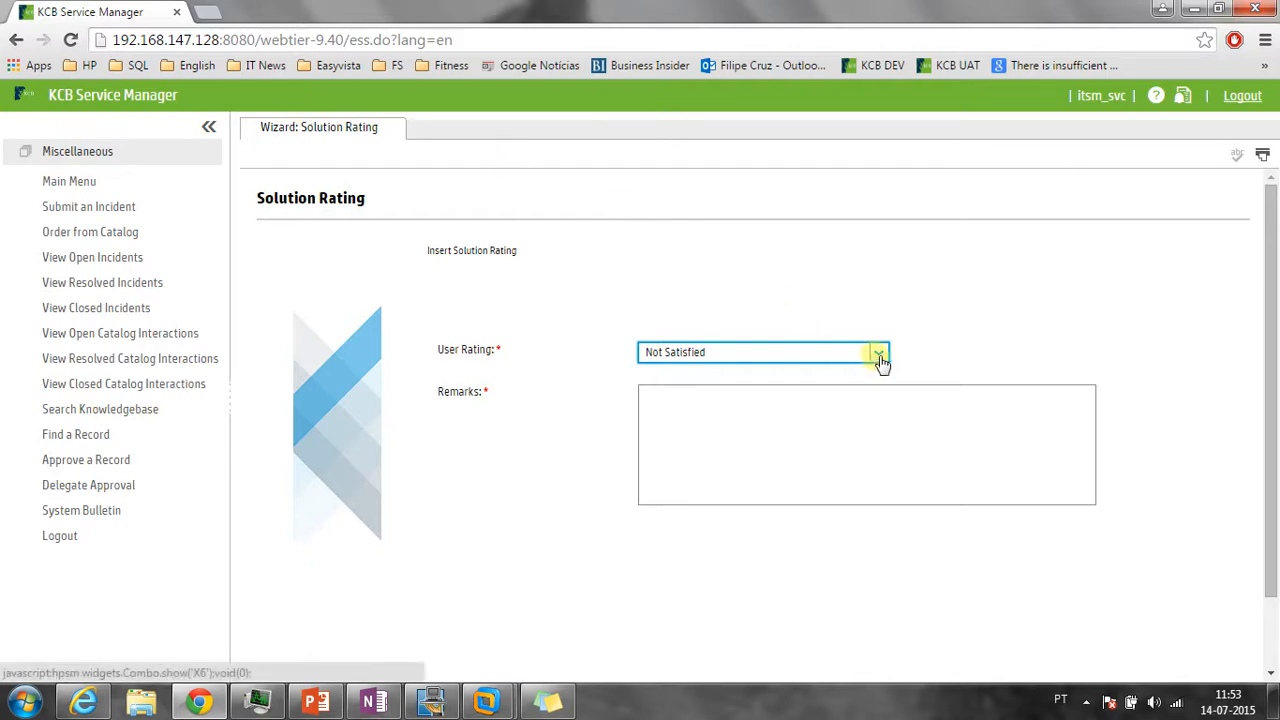
{"action": "left_click", "coordinate": [799, 435]}
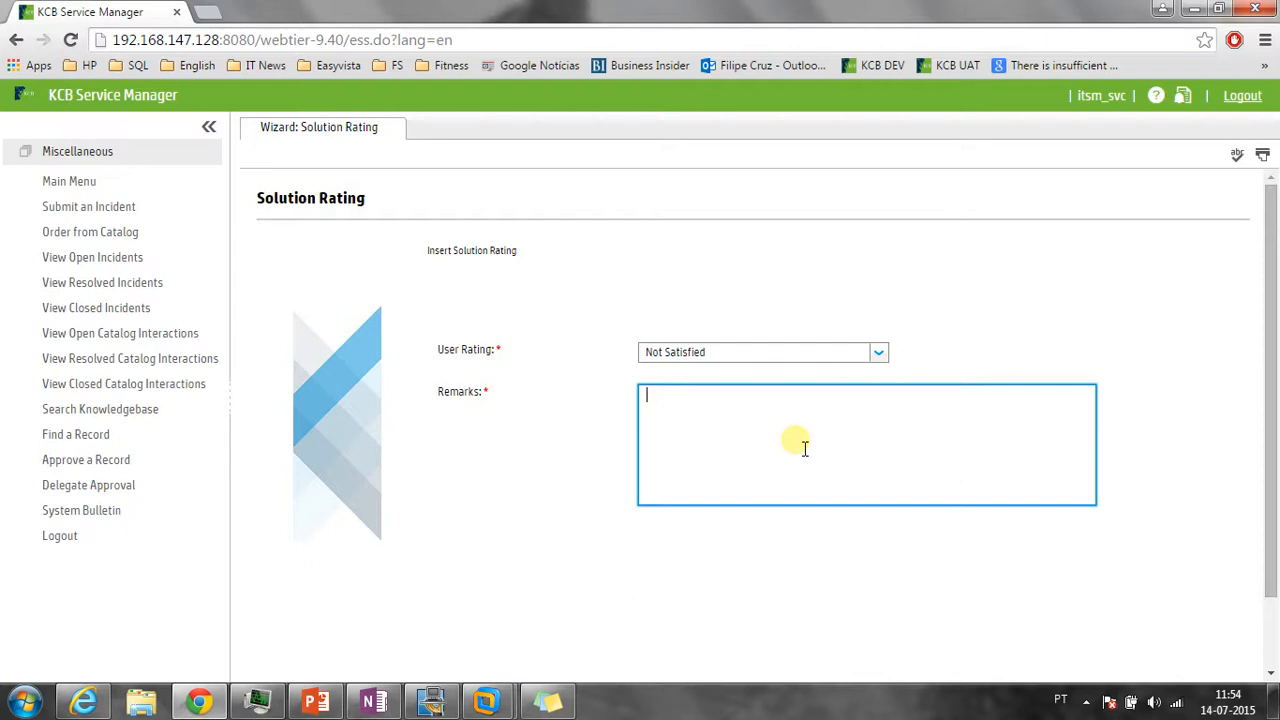
{"action": "type", "text": "It took a lot of time to reso"}
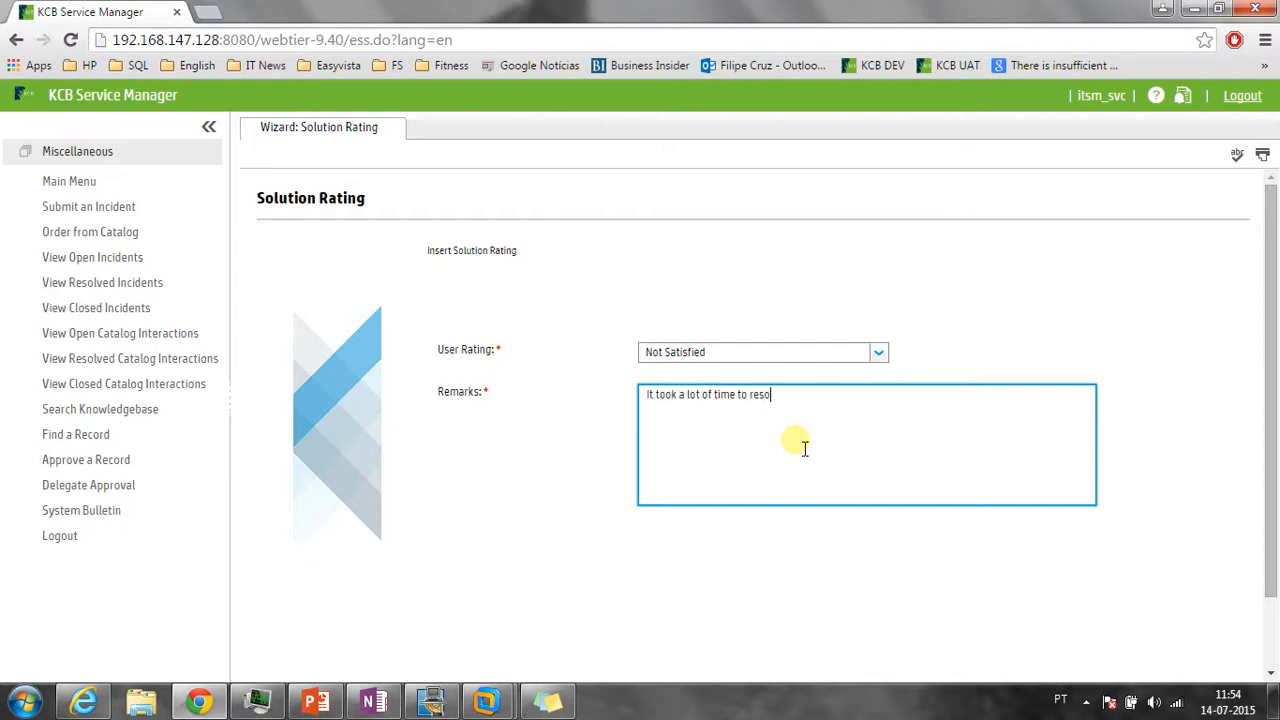
{"action": "type", "text": "lve this."}
Rate the solution Very Satisfied with only the remark "The operator solved my incident very fast. Thanks for your help!" and finish the wizard
{"action": "left_click", "coordinate": [880, 353]}
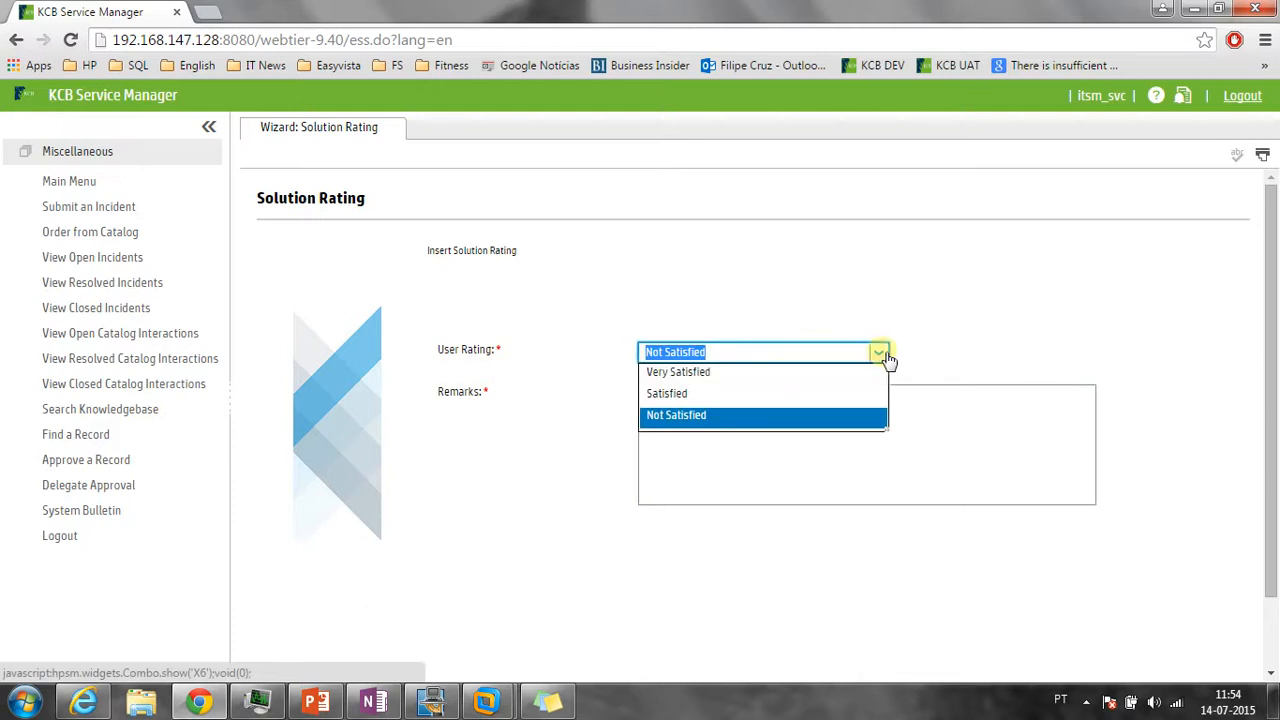
{"action": "left_click", "coordinate": [770, 380]}
{"action": "left_click_drag", "start_coordinate": [771, 429], "coordinate": [500, 420]}
{"action": "key", "text": "Delete"}
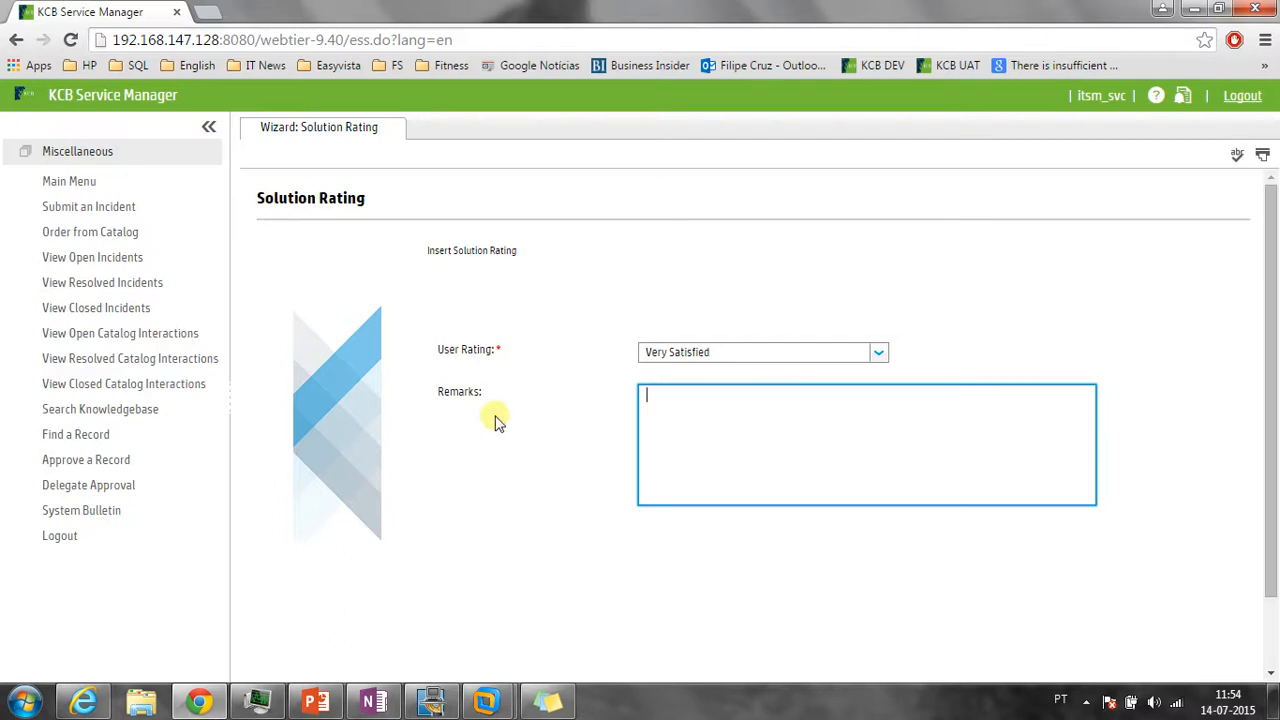
{"action": "type", "text": "The operator solved my incident very fast. Thanks for your help!"}
{"action": "scroll", "coordinate": [503, 428], "scroll_direction": "down", "scroll_amount": 2}
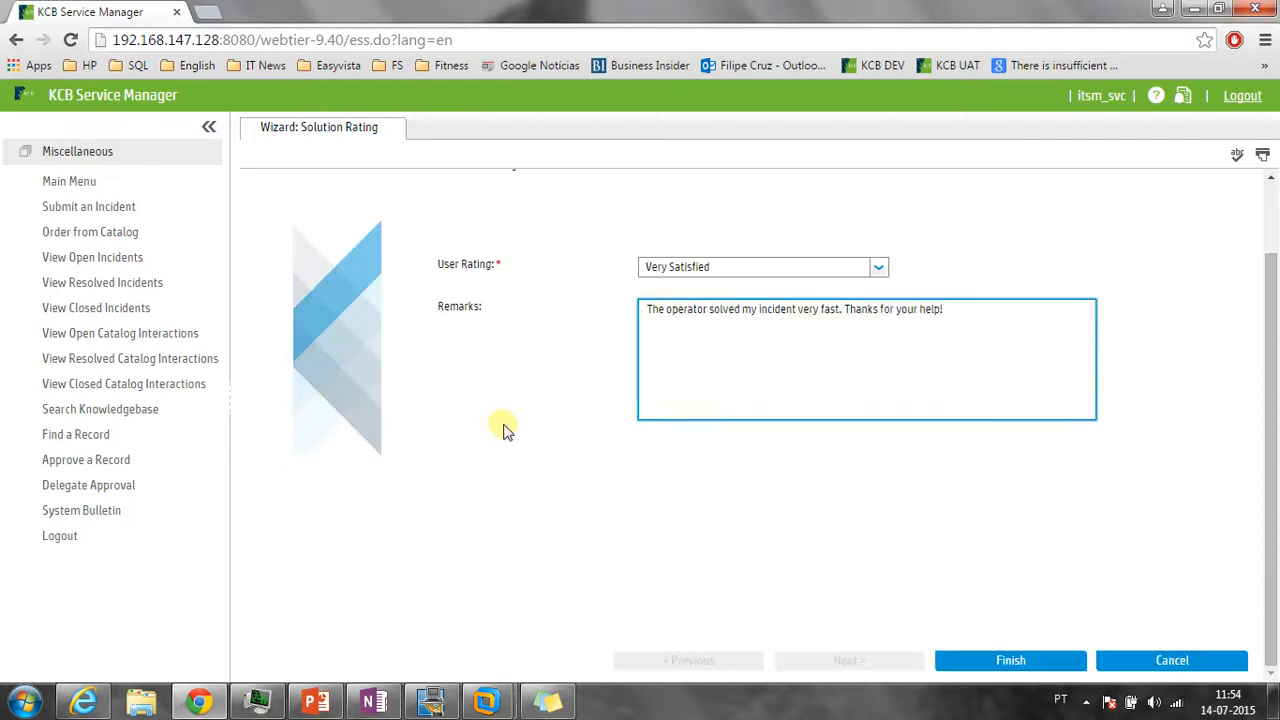
{"action": "left_click", "coordinate": [982, 664]}
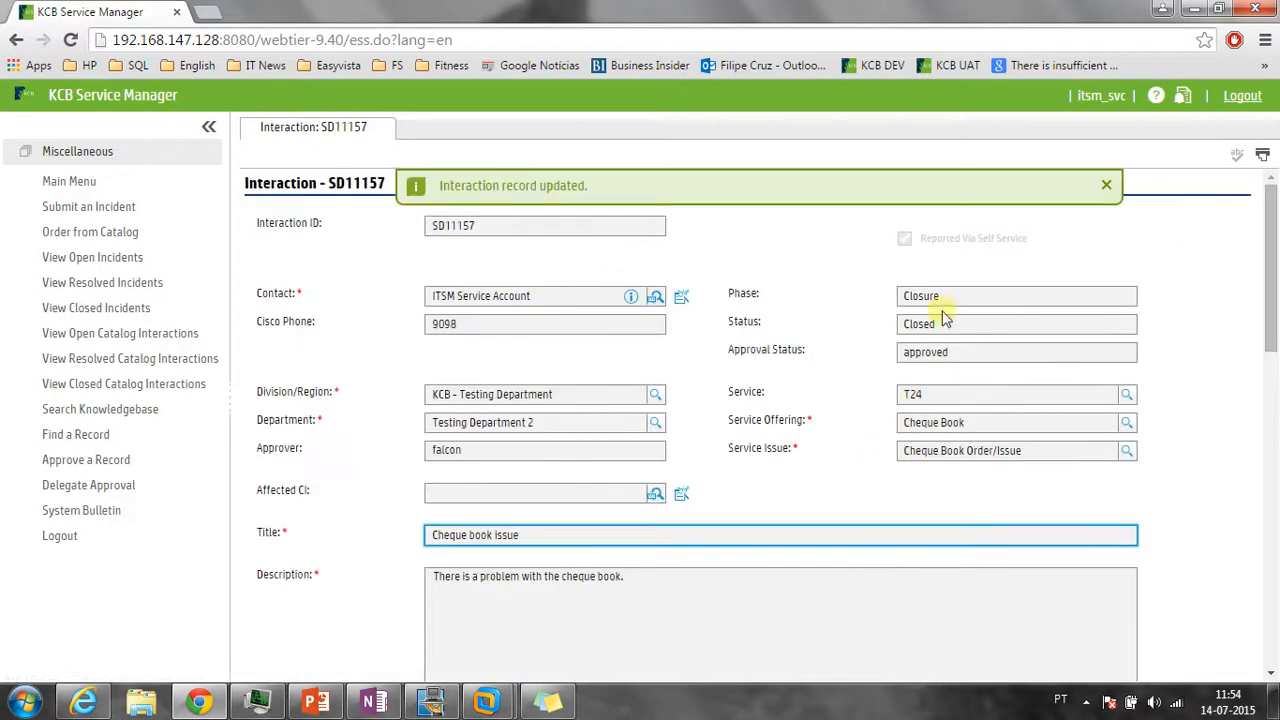
Check the current workflow phase and the service level target of interaction SD11157
{"action": "scroll", "coordinate": [677, 403], "scroll_direction": "down", "scroll_amount": 4}
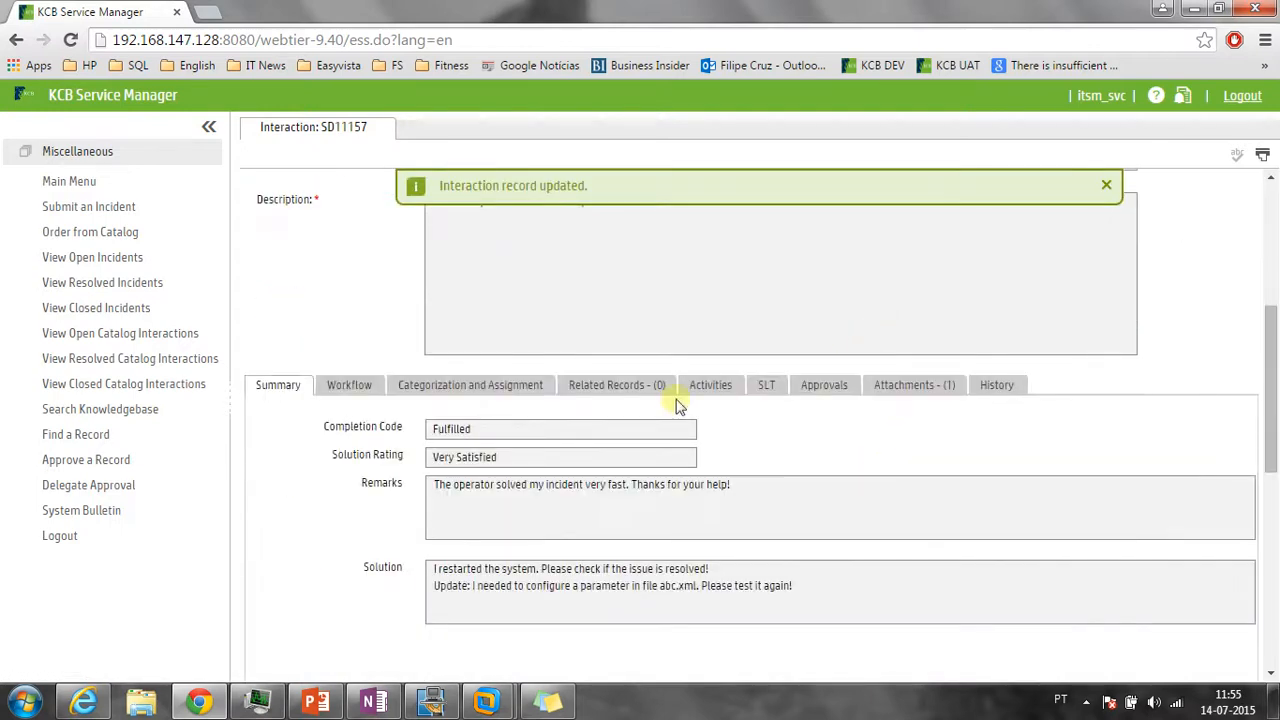
{"action": "left_click", "coordinate": [369, 401]}
{"action": "scroll", "coordinate": [952, 558], "scroll_direction": "down", "scroll_amount": 3}
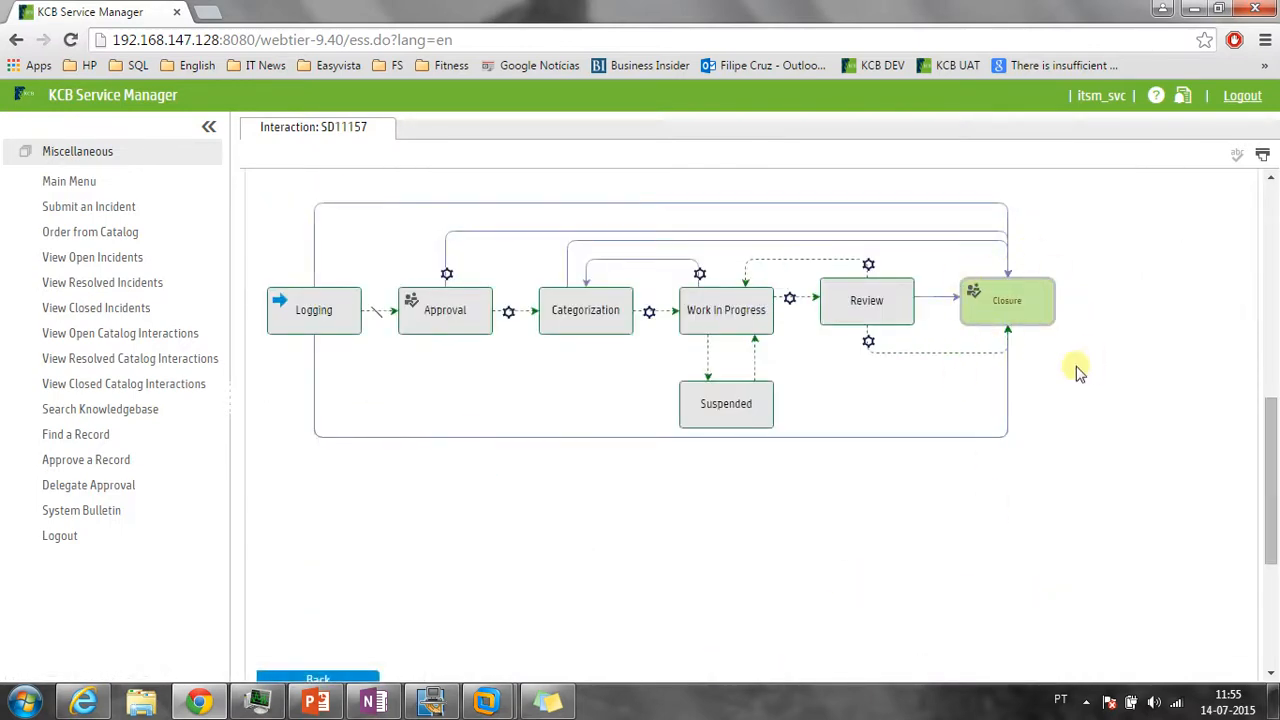
{"action": "scroll", "coordinate": [1074, 371], "scroll_direction": "up", "scroll_amount": 2}
{"action": "left_click", "coordinate": [774, 299]}
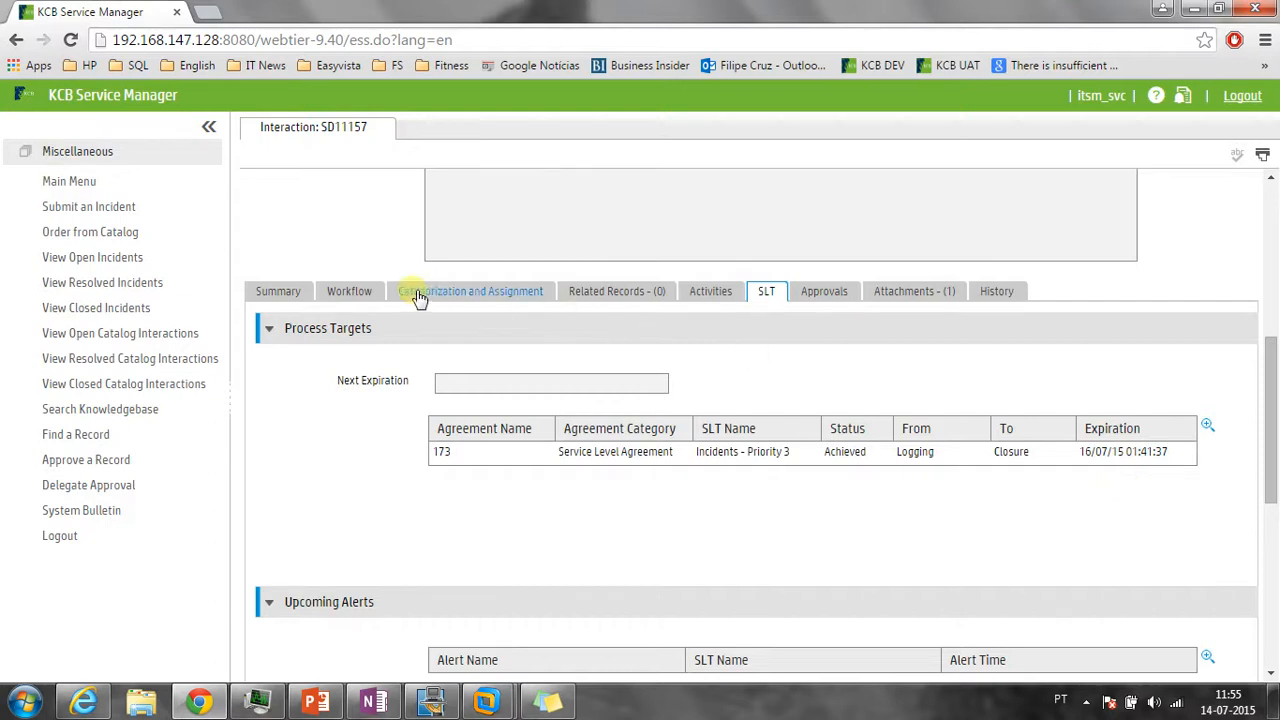
Review the solution rating and remarks in the summary of SD11157 and return to the top of the record
{"action": "left_click", "coordinate": [298, 291]}
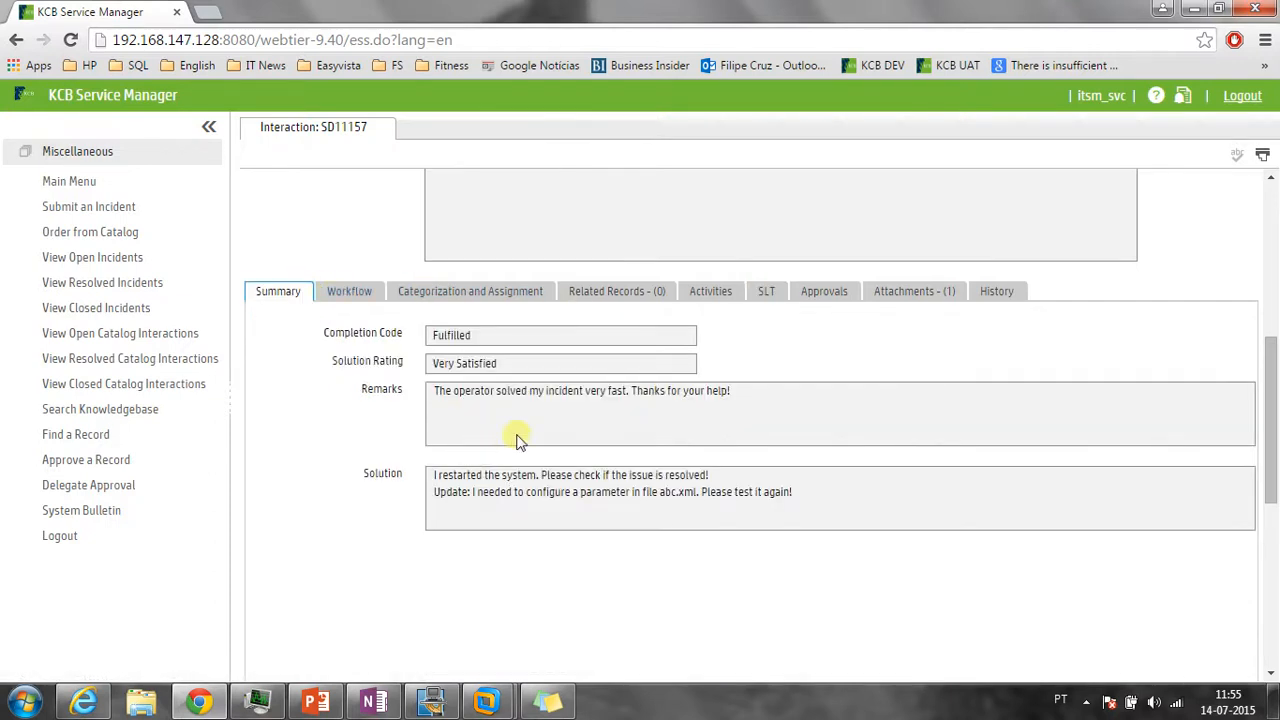
{"action": "left_click_drag", "start_coordinate": [517, 378], "coordinate": [428, 368]}
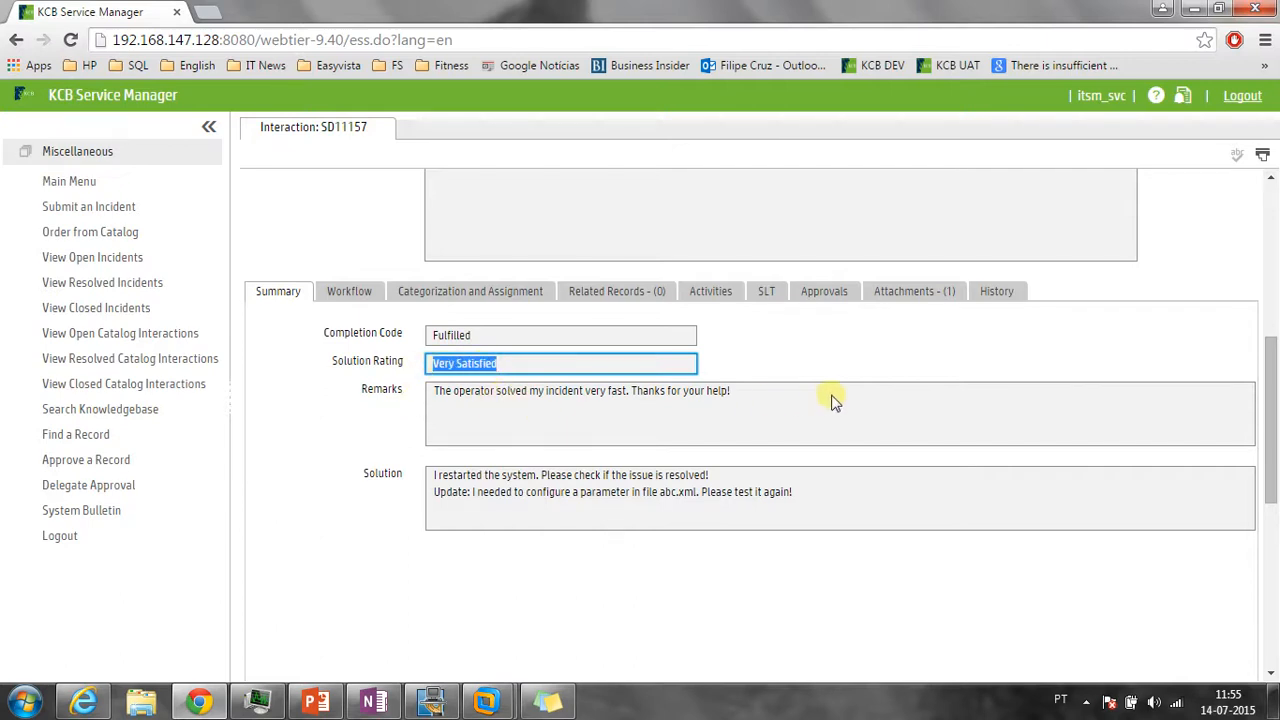
{"action": "left_click_drag", "start_coordinate": [824, 399], "coordinate": [407, 392]}
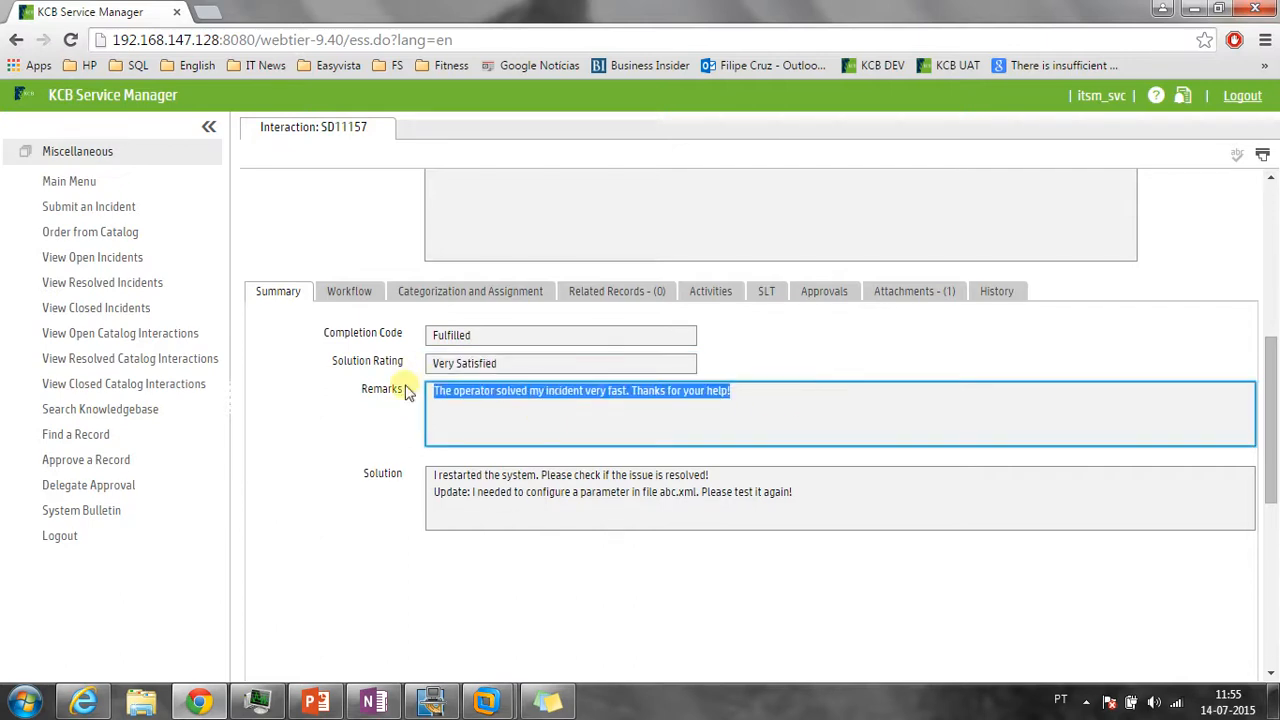
{"action": "scroll", "coordinate": [407, 392], "scroll_direction": "down", "scroll_amount": 1}
{"action": "scroll", "coordinate": [407, 392], "scroll_direction": "up", "scroll_amount": 1}
{"action": "left_click", "coordinate": [476, 408]}
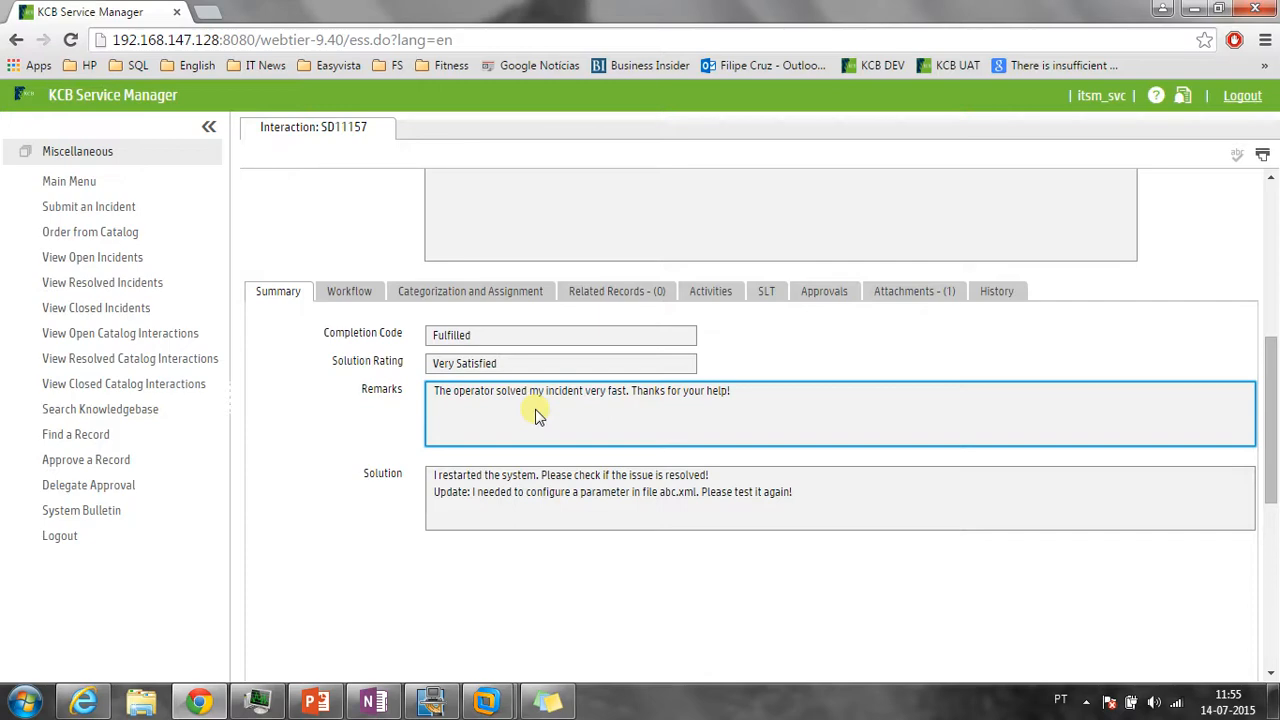
{"action": "scroll", "coordinate": [535, 415], "scroll_direction": "up", "scroll_amount": 5}
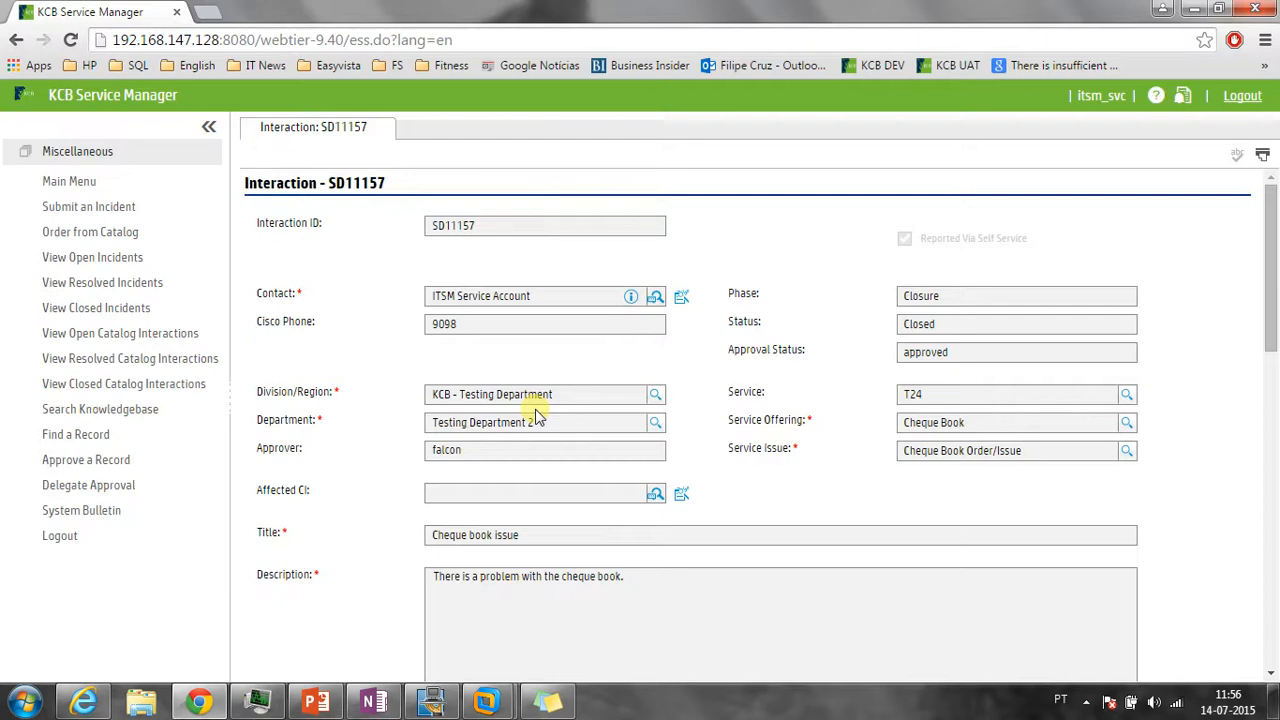
Open the knowledgebase search page
{"action": "left_click", "coordinate": [153, 416]}
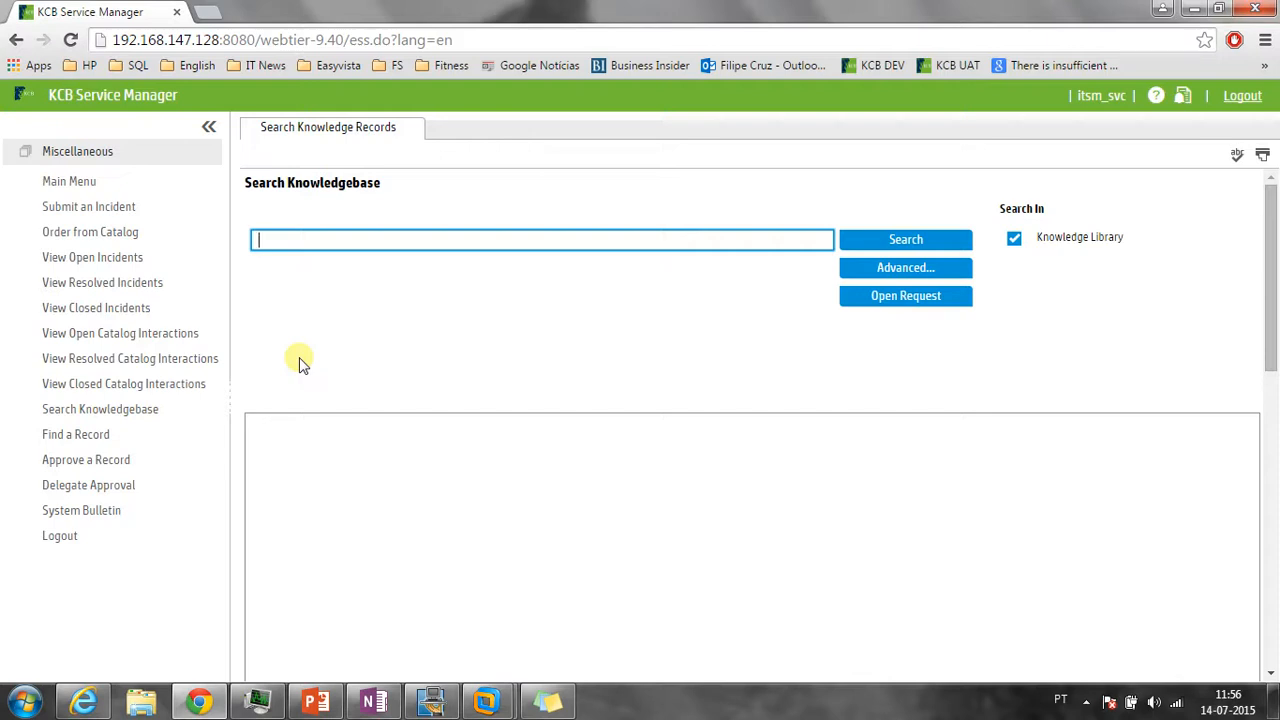
{"action": "left_click", "coordinate": [300, 245]}
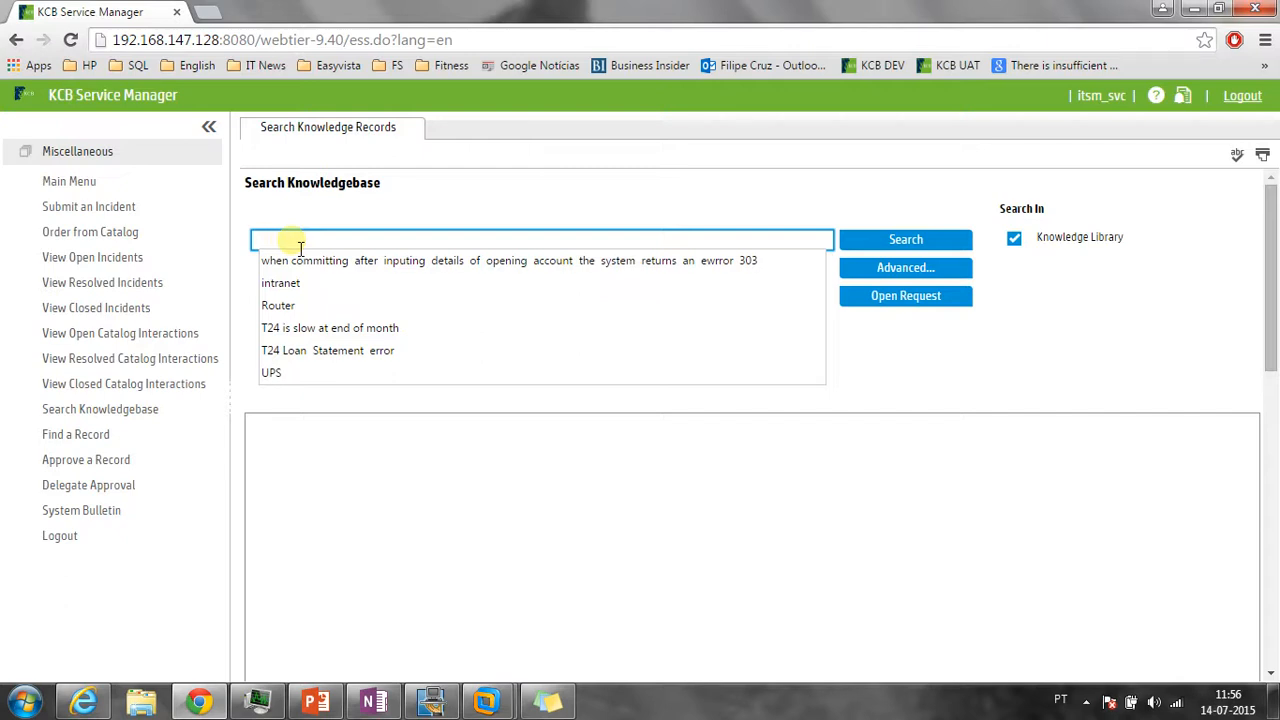
{"action": "type", "text": "i"}
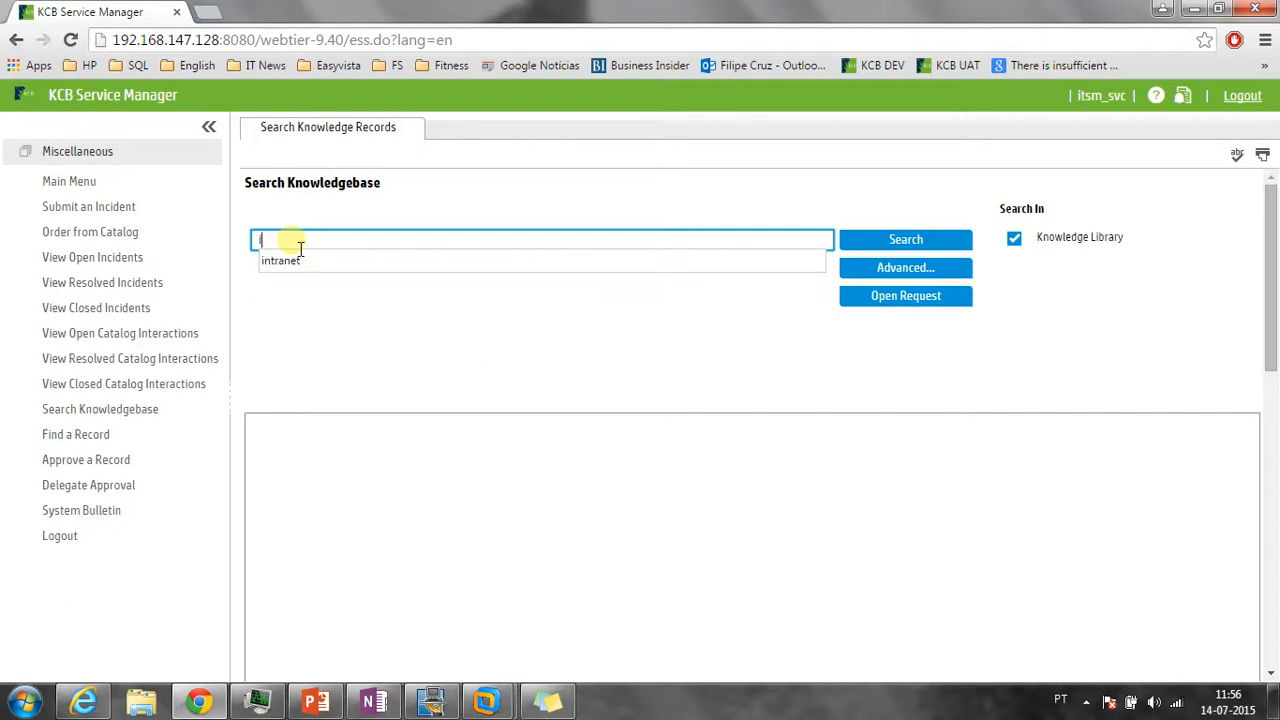
{"action": "left_click", "coordinate": [281, 262]}
{"action": "left_click_drag", "start_coordinate": [314, 247], "coordinate": [252, 249]}
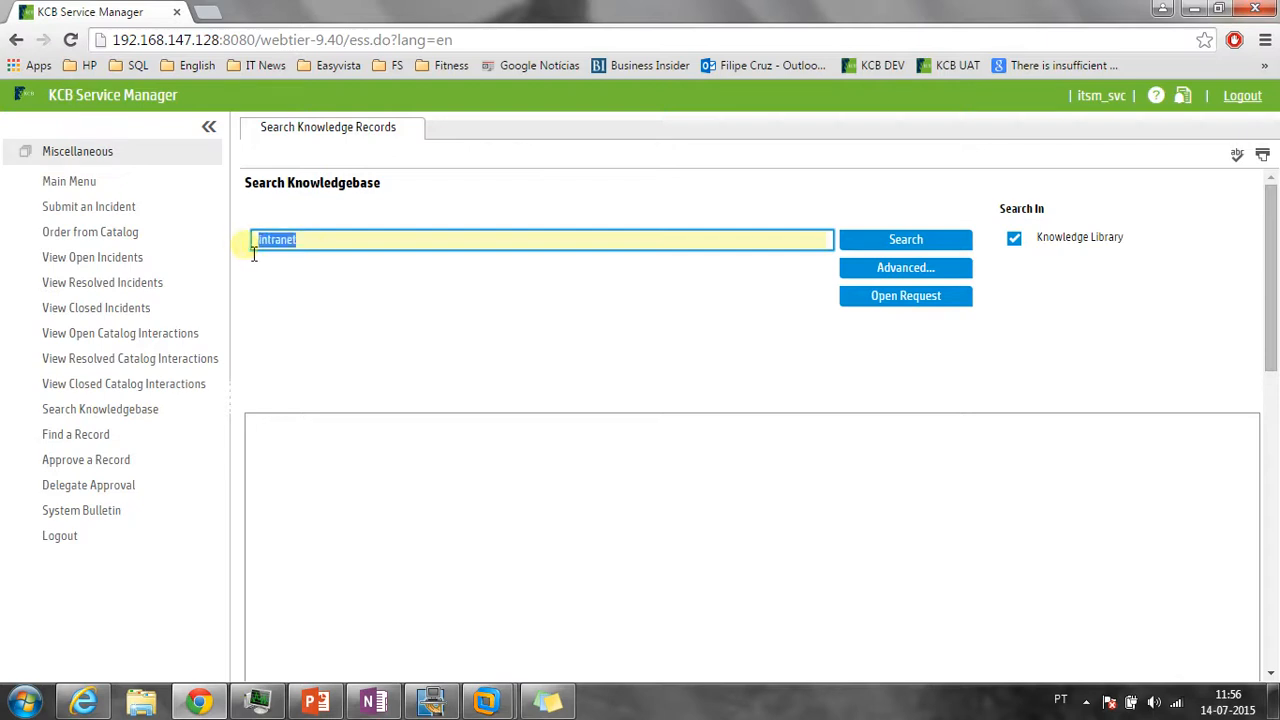
{"action": "key", "text": "BackSpace"}
{"action": "key", "text": "BackSpace"}
{"action": "key", "text": "BackSpace"}
{"action": "key", "text": "BackSpace"}
{"action": "key", "text": "BackSpace"}
{"action": "key", "text": "BackSpace"}
{"action": "key", "text": "BackSpace"}
{"action": "key", "text": "BackSpace"}
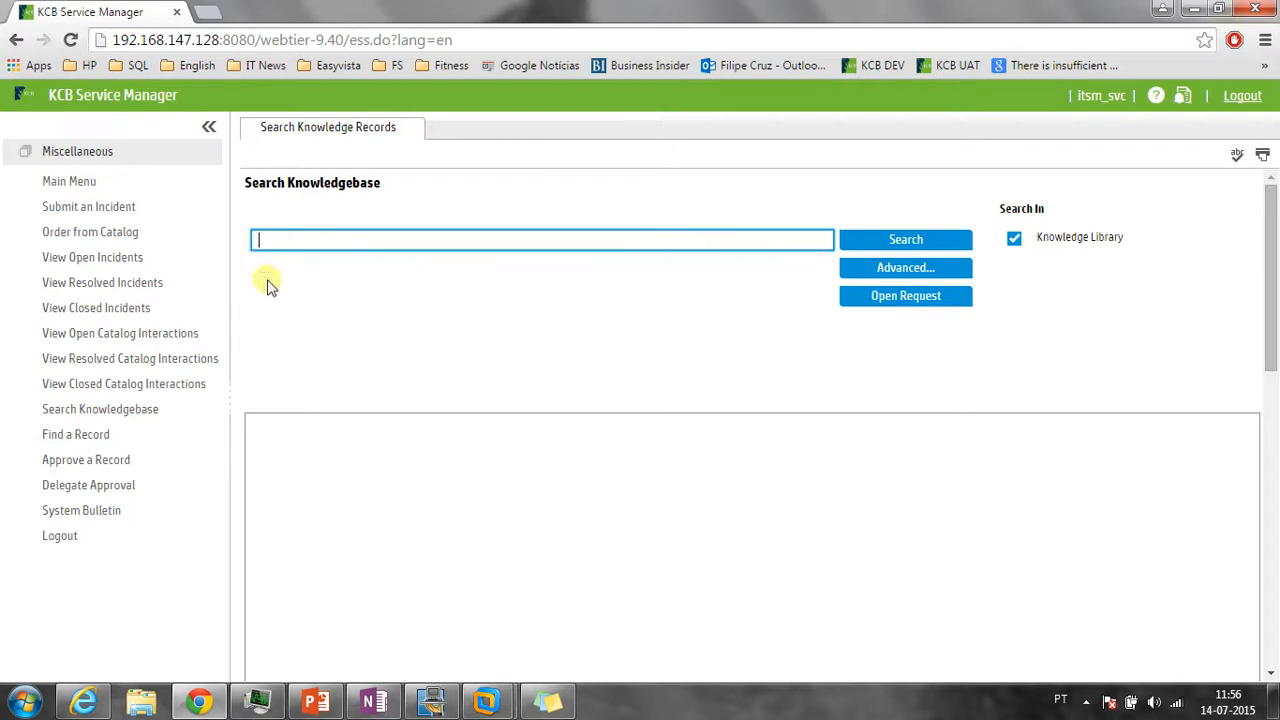
Search the knowledge library for "I cannot access intranet" and examine the relevancy of the first result
{"action": "type", "text": "I cannot access intranet"}
{"action": "left_click", "coordinate": [879, 241]}
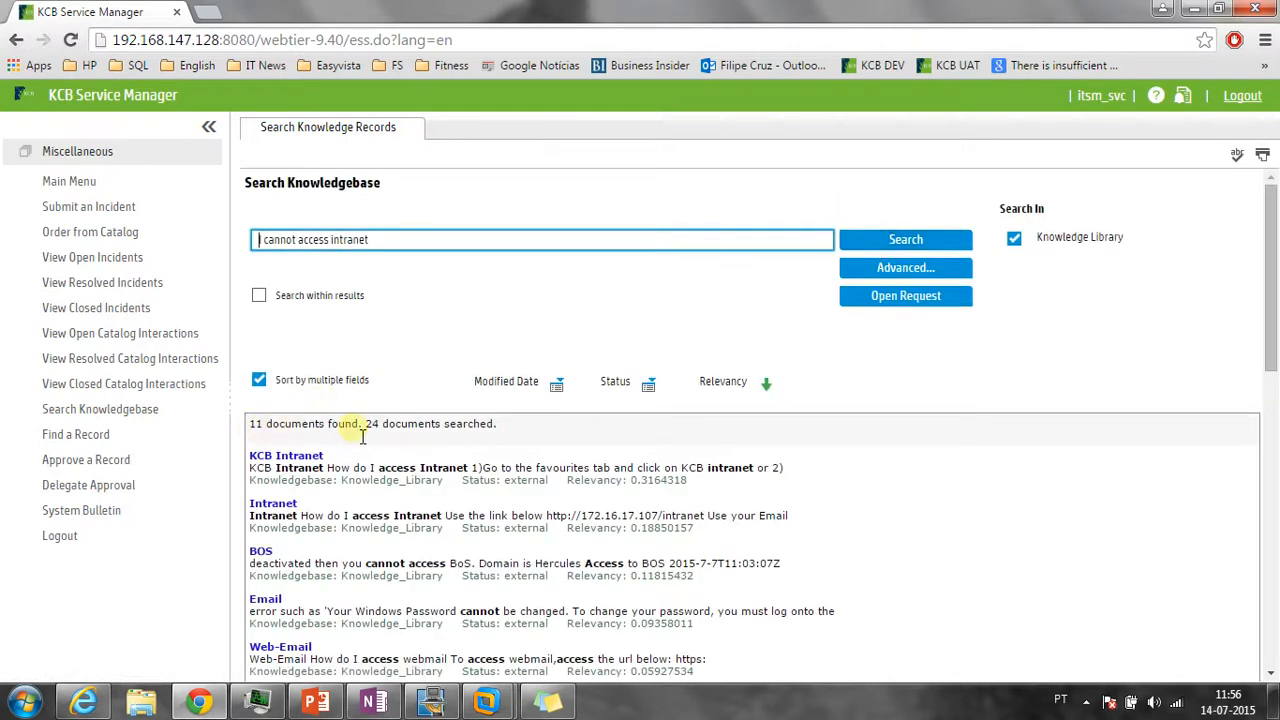
{"action": "scroll", "coordinate": [363, 436], "scroll_direction": "down", "scroll_amount": 1}
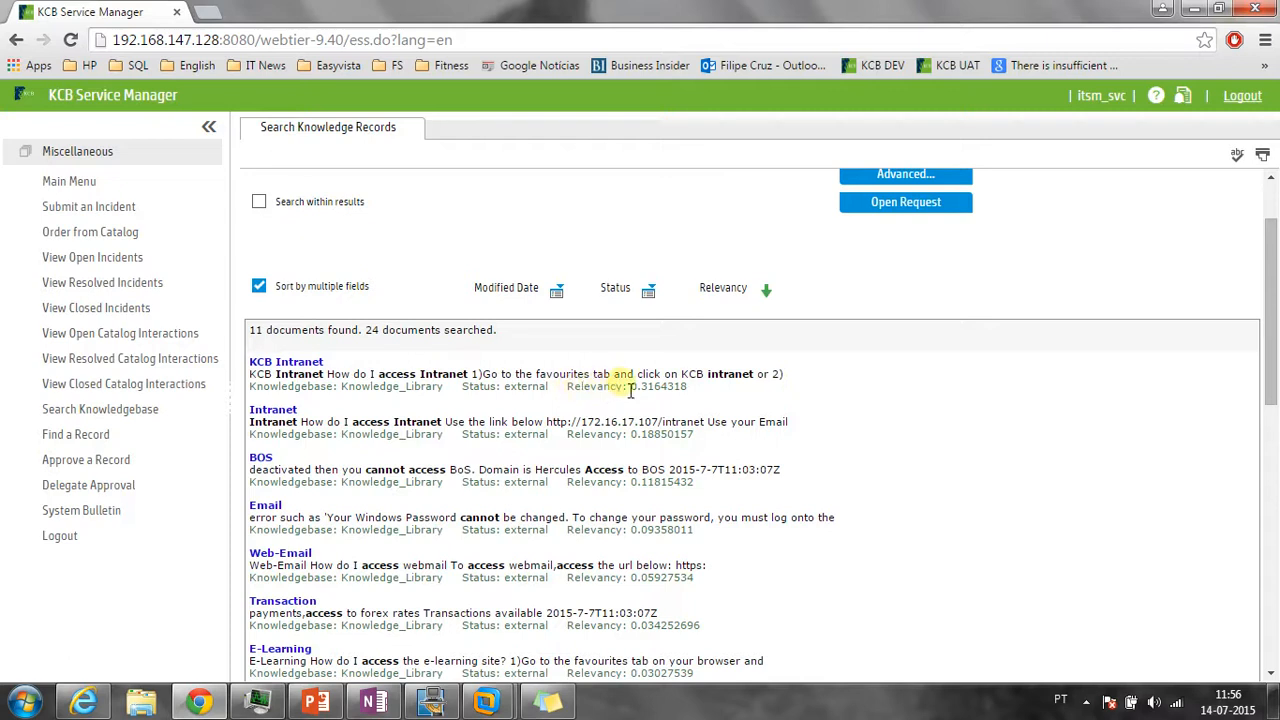
{"action": "left_click_drag", "start_coordinate": [566, 387], "coordinate": [693, 390]}
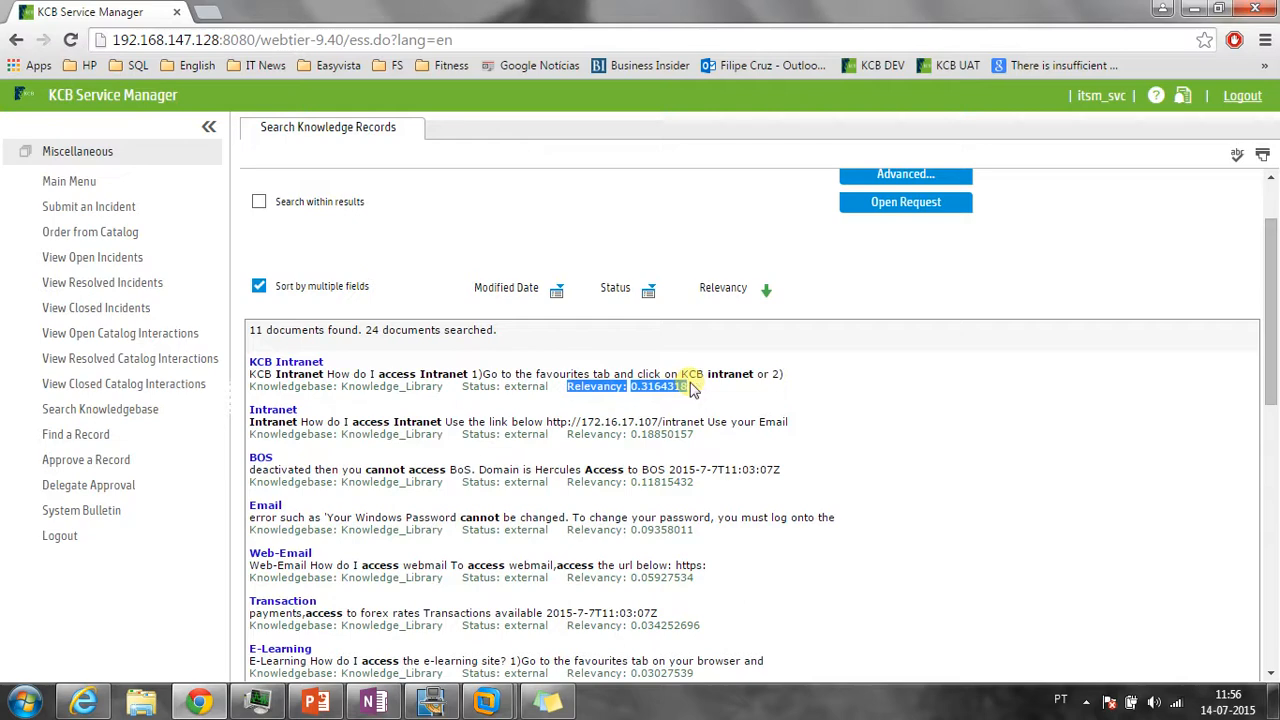
{"action": "left_click", "coordinate": [693, 390]}
{"action": "scroll", "coordinate": [693, 390], "scroll_direction": "up", "scroll_amount": 1}
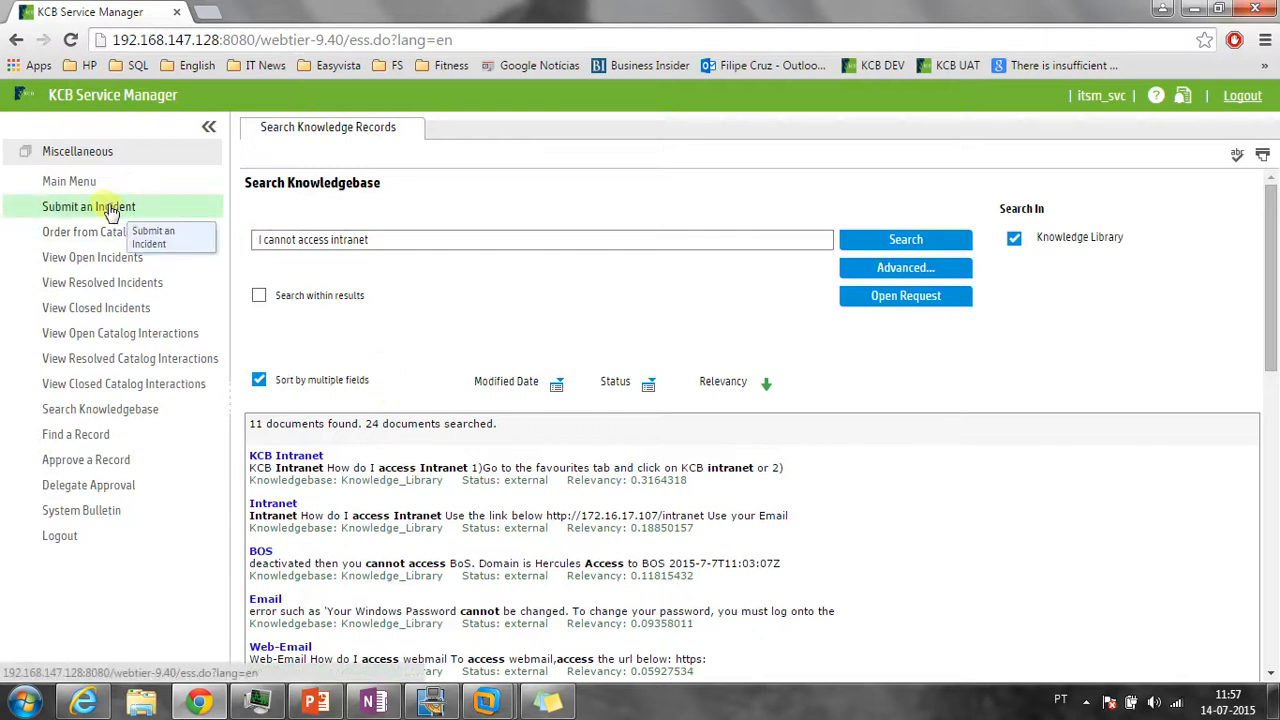
Open the KCB Intranet knowledge document from the results and read its question and answer
{"action": "left_click", "coordinate": [276, 456]}
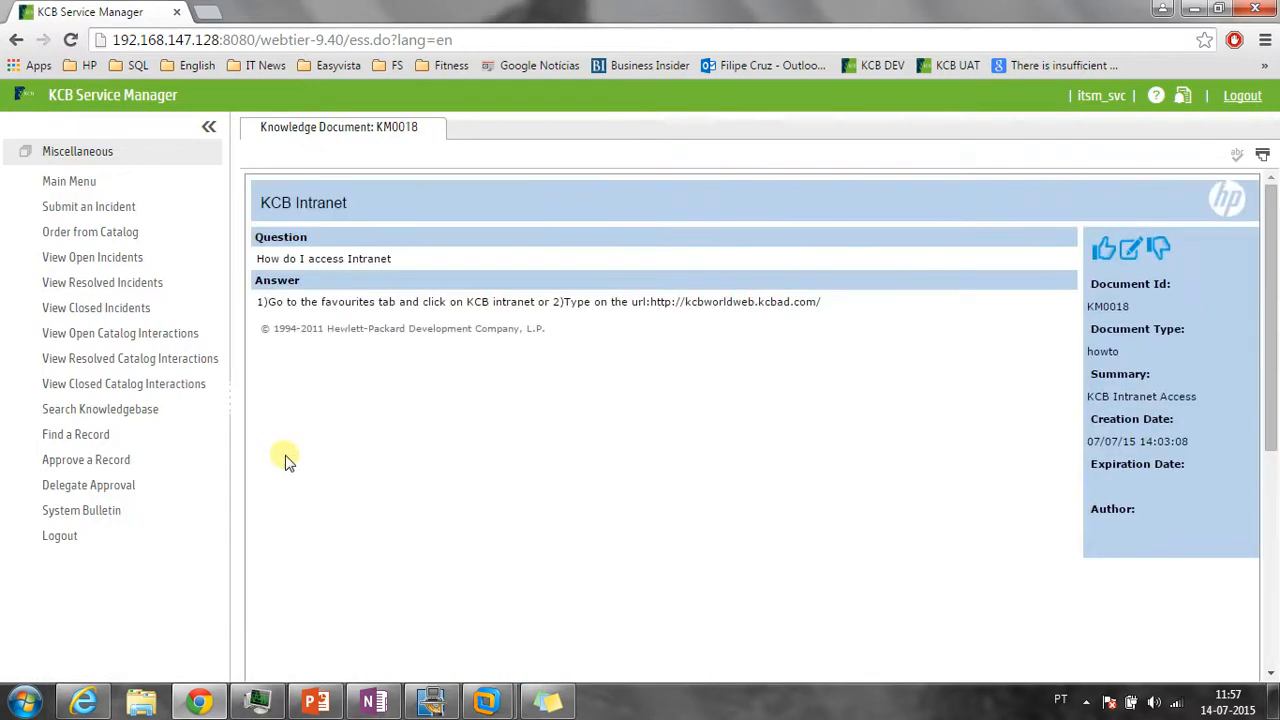
{"action": "left_click_drag", "start_coordinate": [257, 256], "coordinate": [412, 270]}
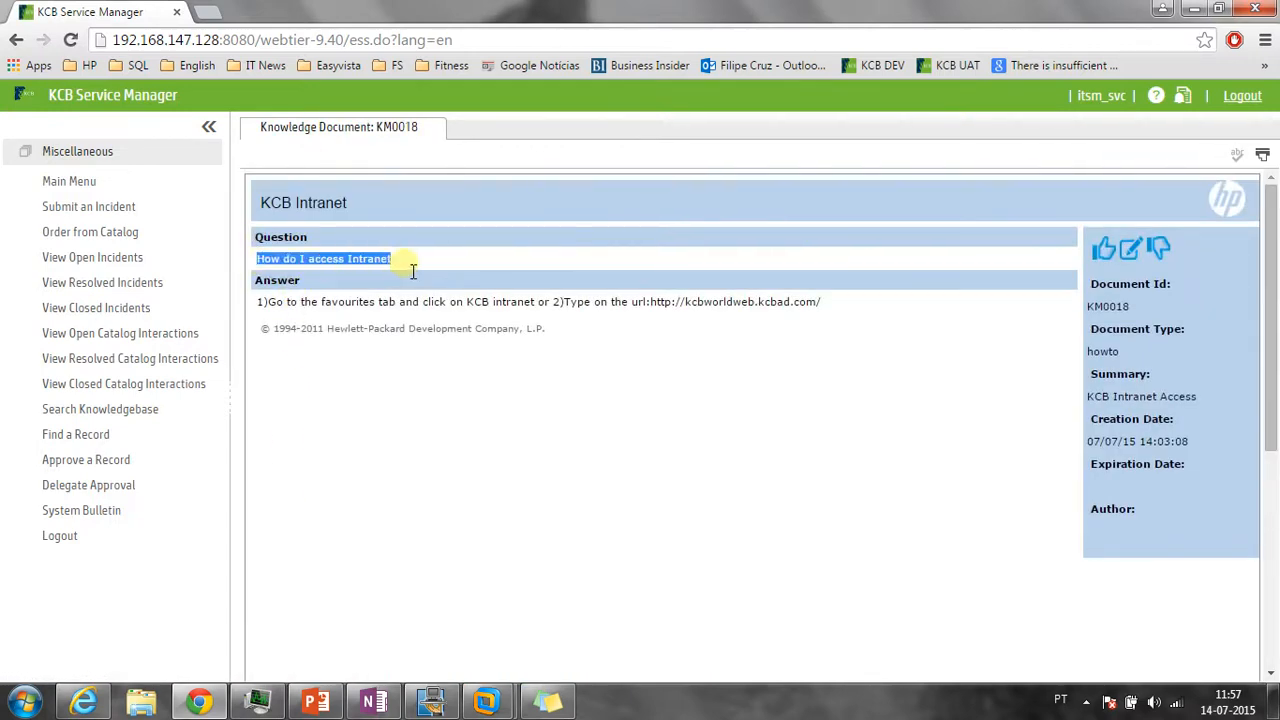
{"action": "left_click", "coordinate": [265, 305]}
{"action": "left_click_drag", "start_coordinate": [258, 305], "coordinate": [452, 306]}
{"action": "left_click_drag", "start_coordinate": [651, 302], "coordinate": [890, 317]}
{"action": "left_click", "coordinate": [852, 336]}
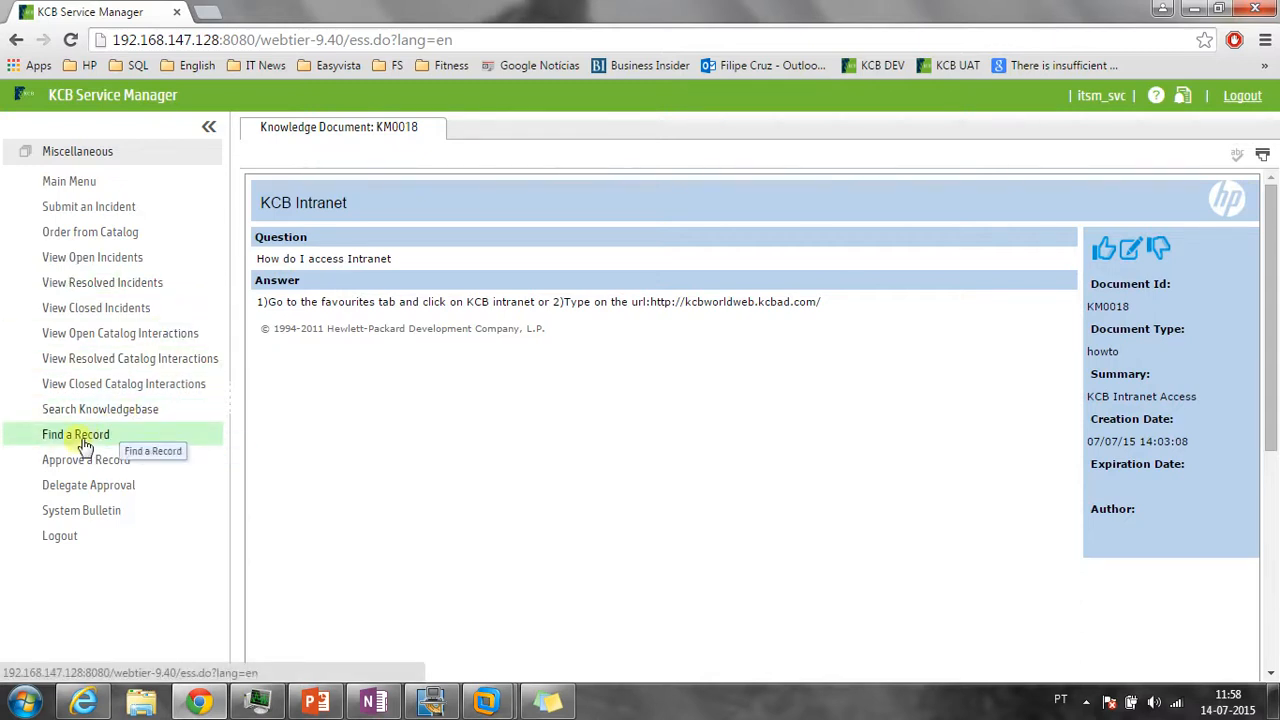
View the lists of open and resolved incidents, and locate SD11157 among the closed incidents
{"action": "left_click", "coordinate": [62, 260]}
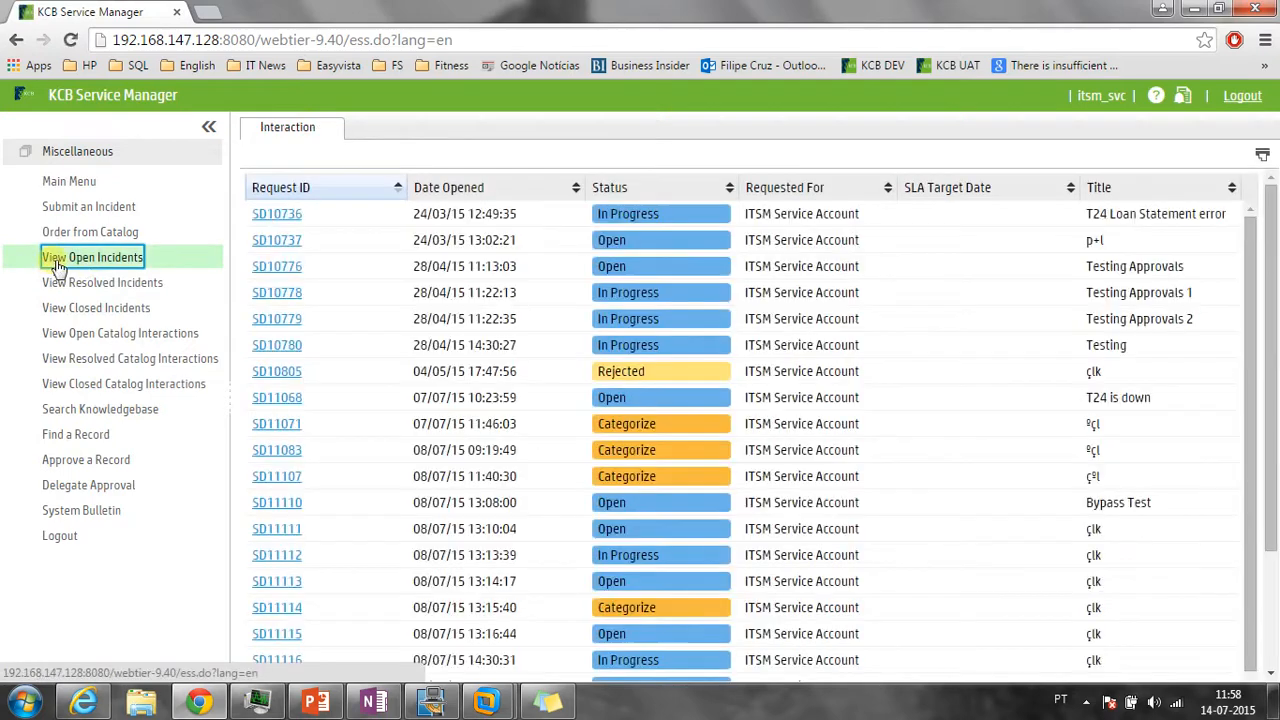
{"action": "left_click", "coordinate": [147, 285]}
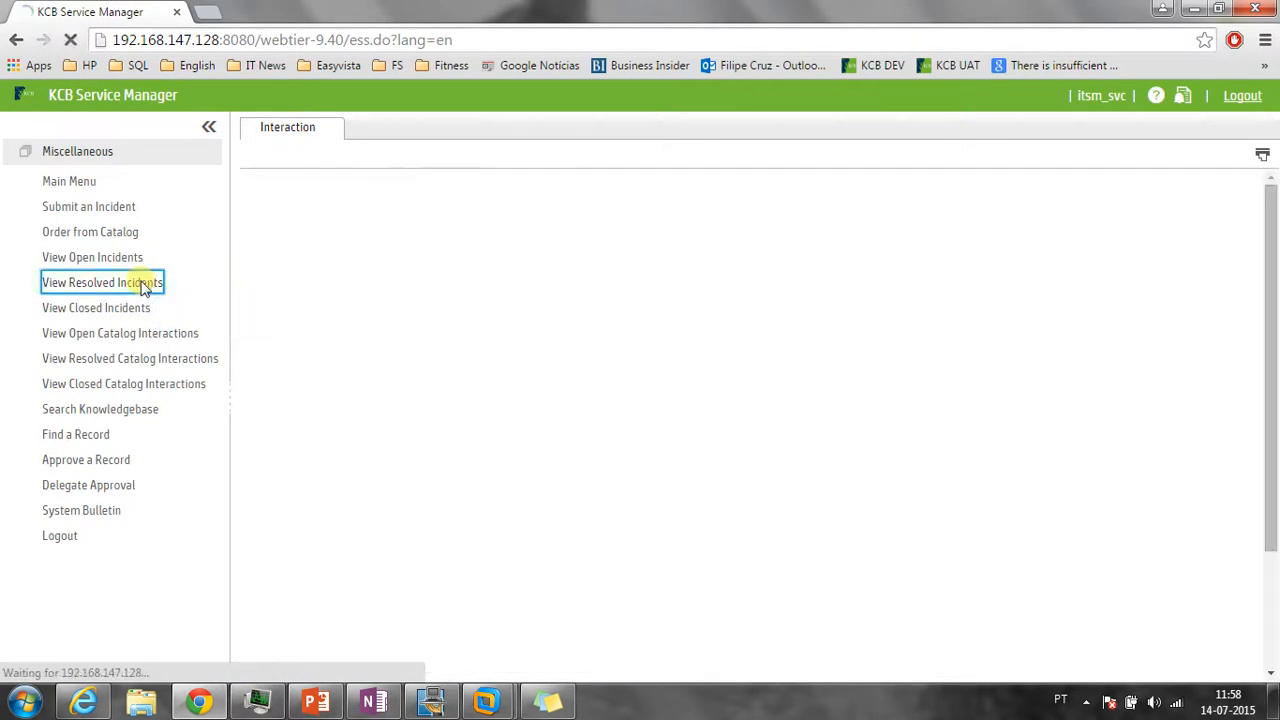
{"action": "left_click", "coordinate": [122, 312]}
{"action": "scroll", "coordinate": [338, 342], "scroll_direction": "down", "scroll_amount": 5}
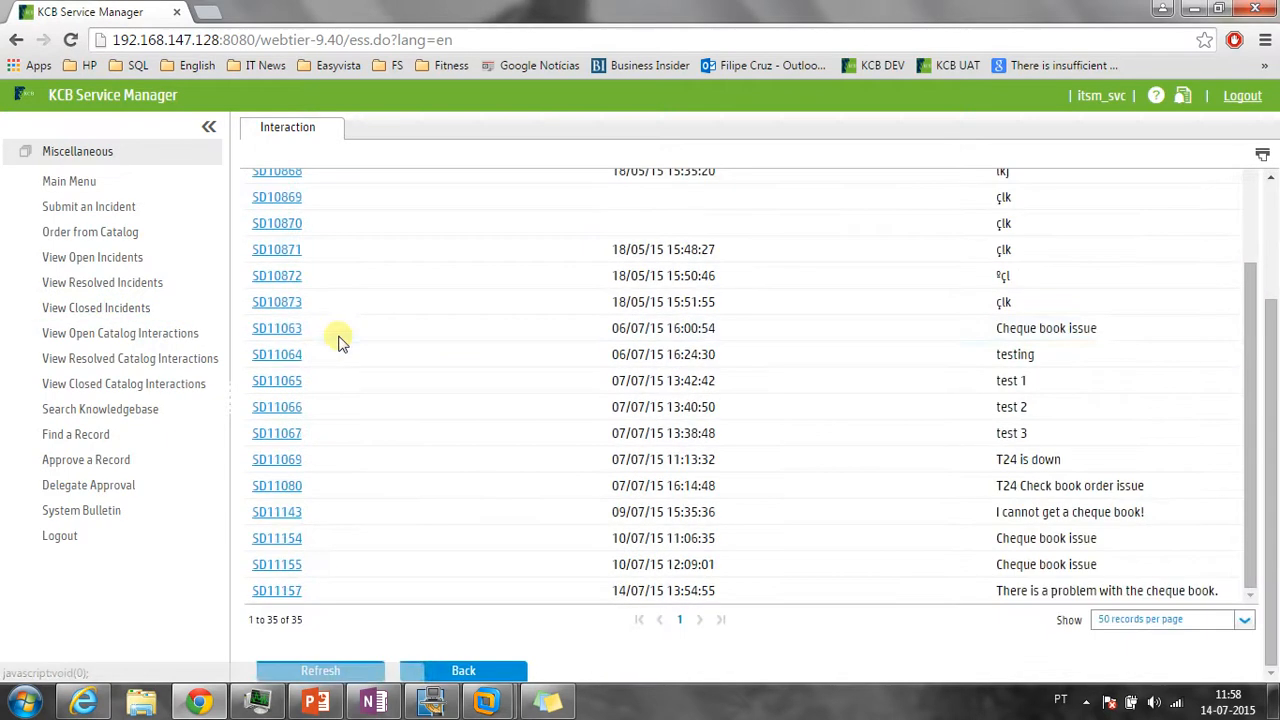
{"action": "left_click", "coordinate": [268, 590]}
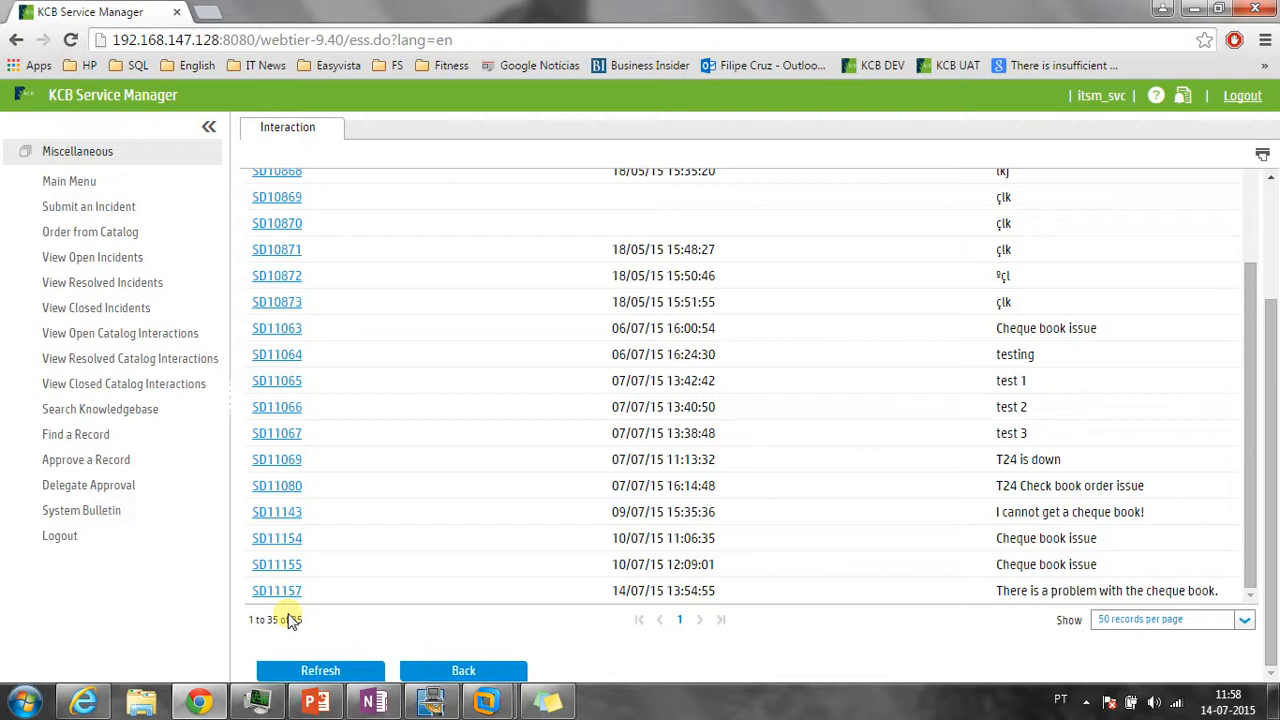
Open the record search form and search for request ID SD11157 among the open requests
{"action": "left_click", "coordinate": [72, 440]}
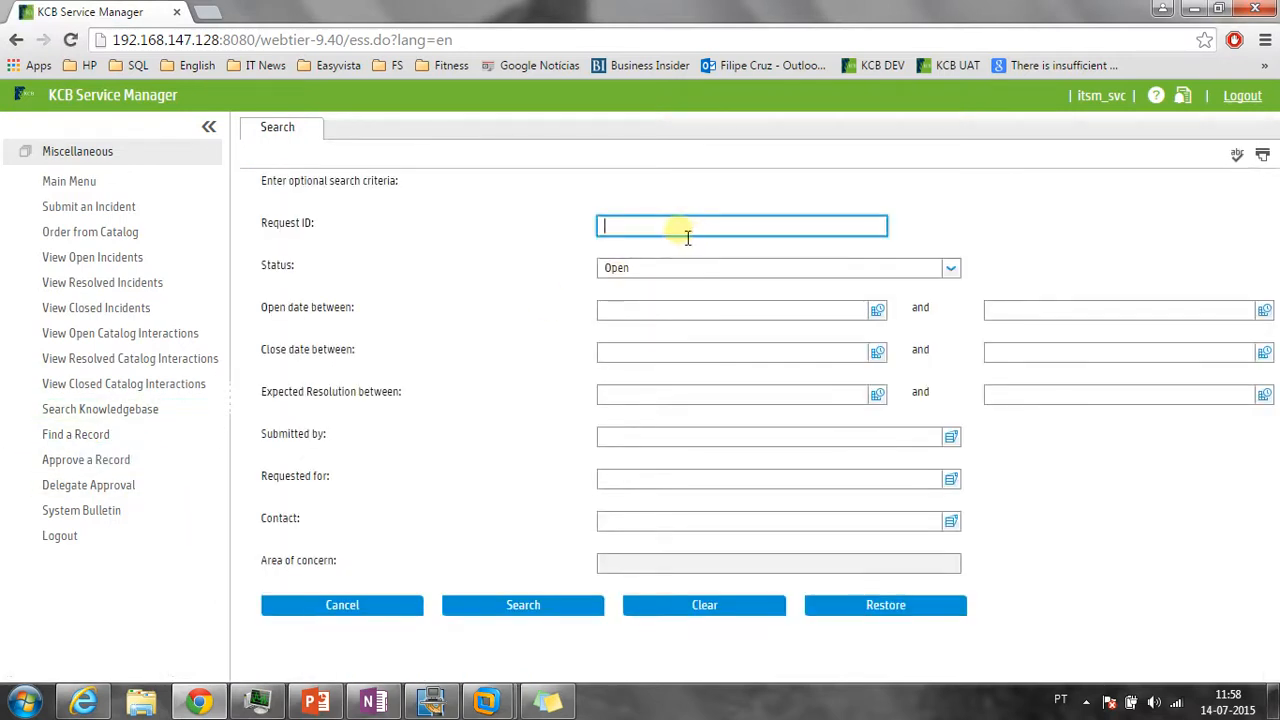
{"action": "left_click", "coordinate": [688, 237]}
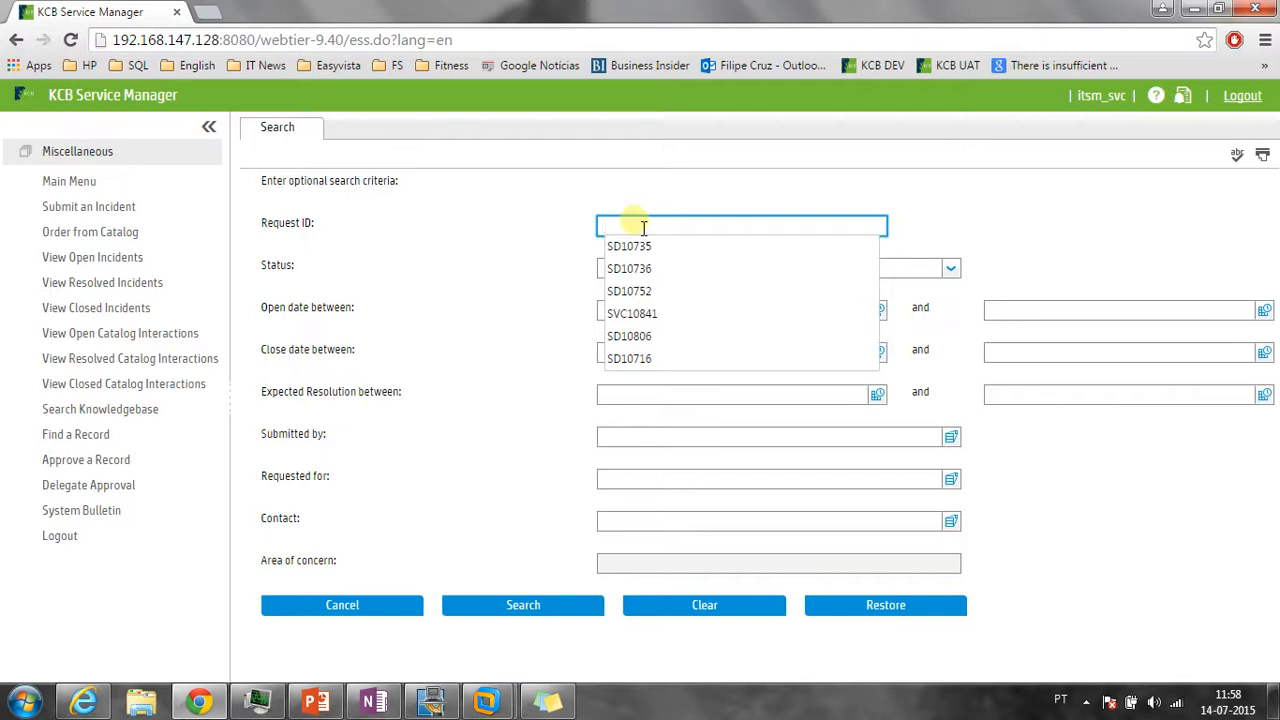
{"action": "type", "text": "SD11157"}
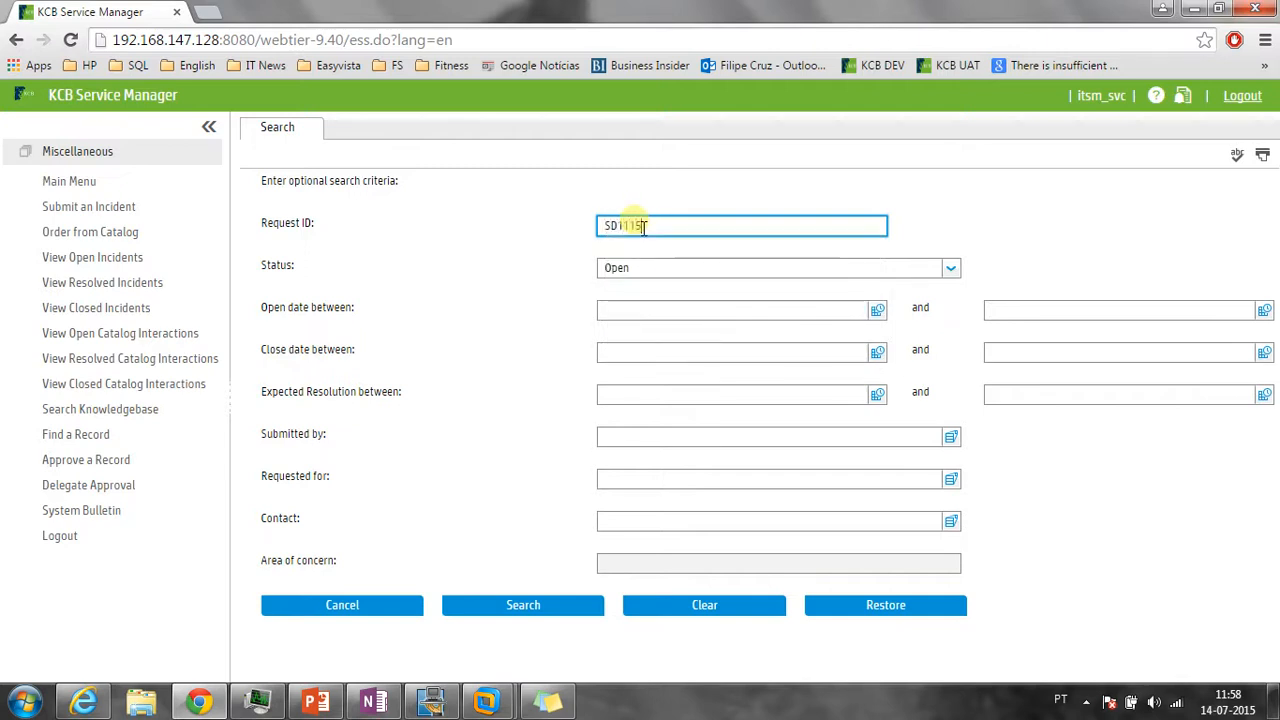
{"action": "left_click", "coordinate": [514, 610]}
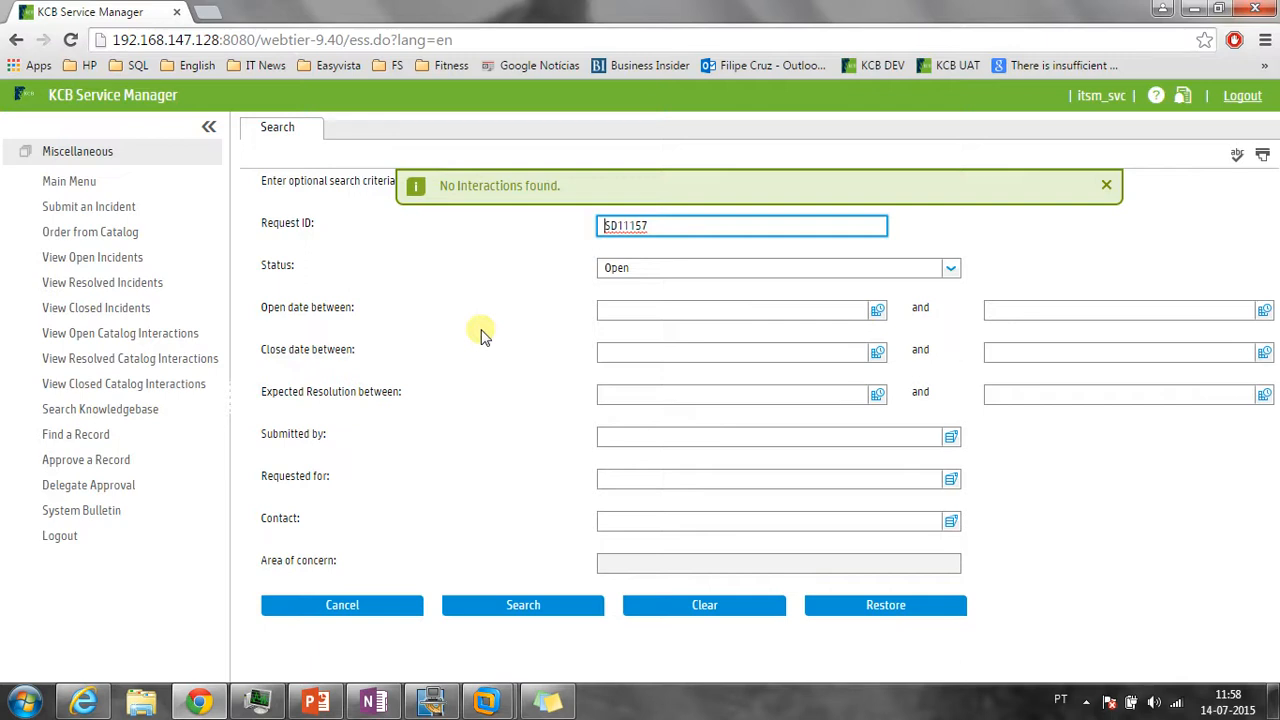
Dismiss the notification, set the status criterion to Both and search for SD11157 again
{"action": "left_click", "coordinate": [1106, 185]}
{"action": "left_click_drag", "start_coordinate": [716, 267], "coordinate": [485, 270]}
{"action": "left_click", "coordinate": [483, 267]}
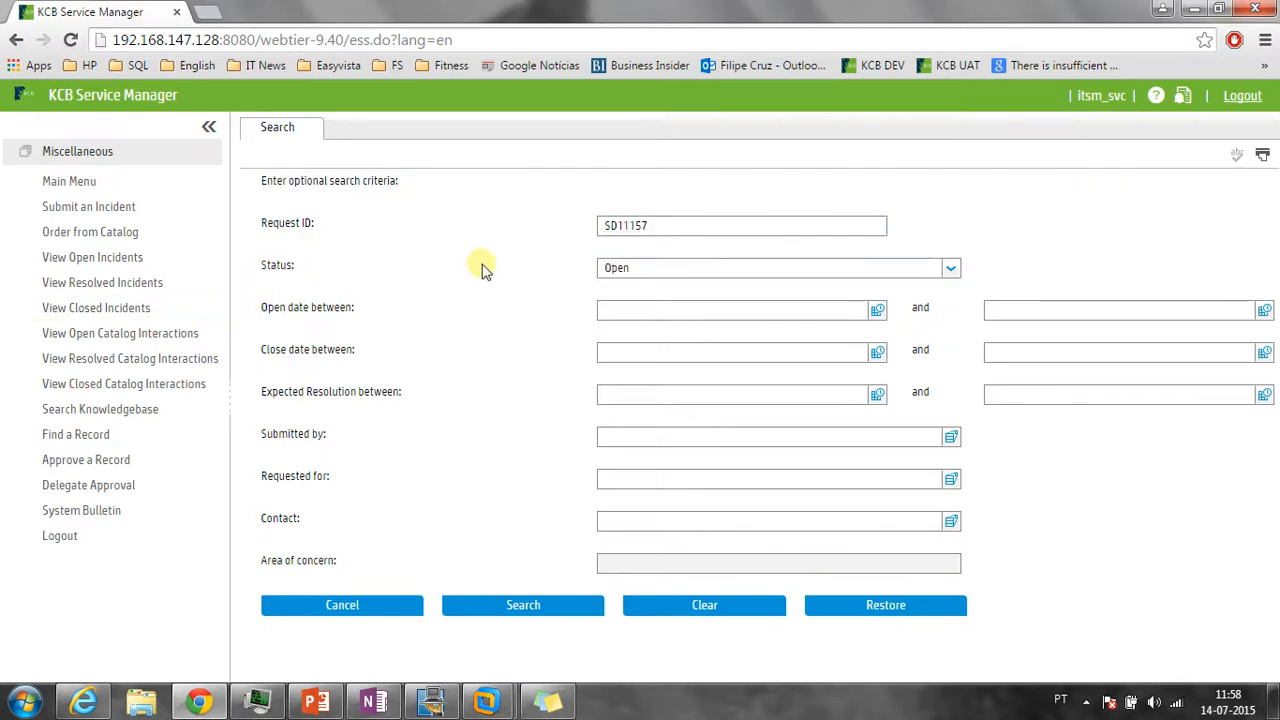
{"action": "left_click", "coordinate": [948, 270]}
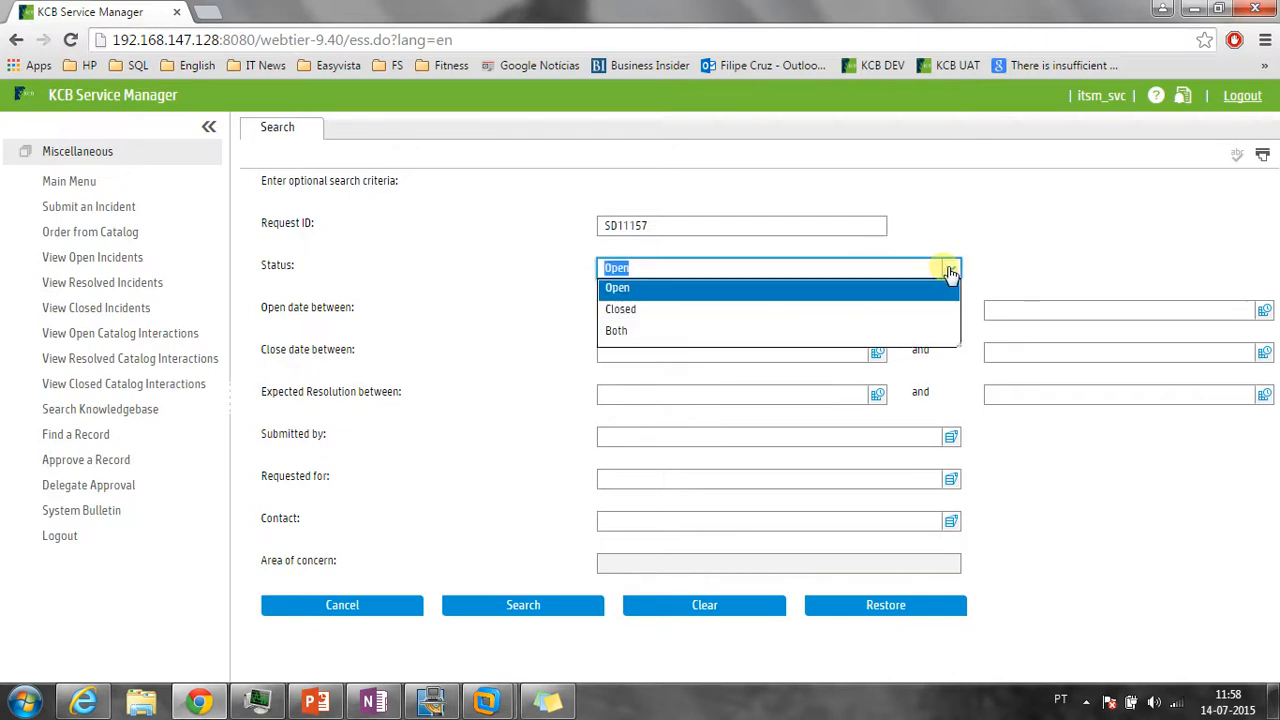
{"action": "left_click", "coordinate": [614, 331]}
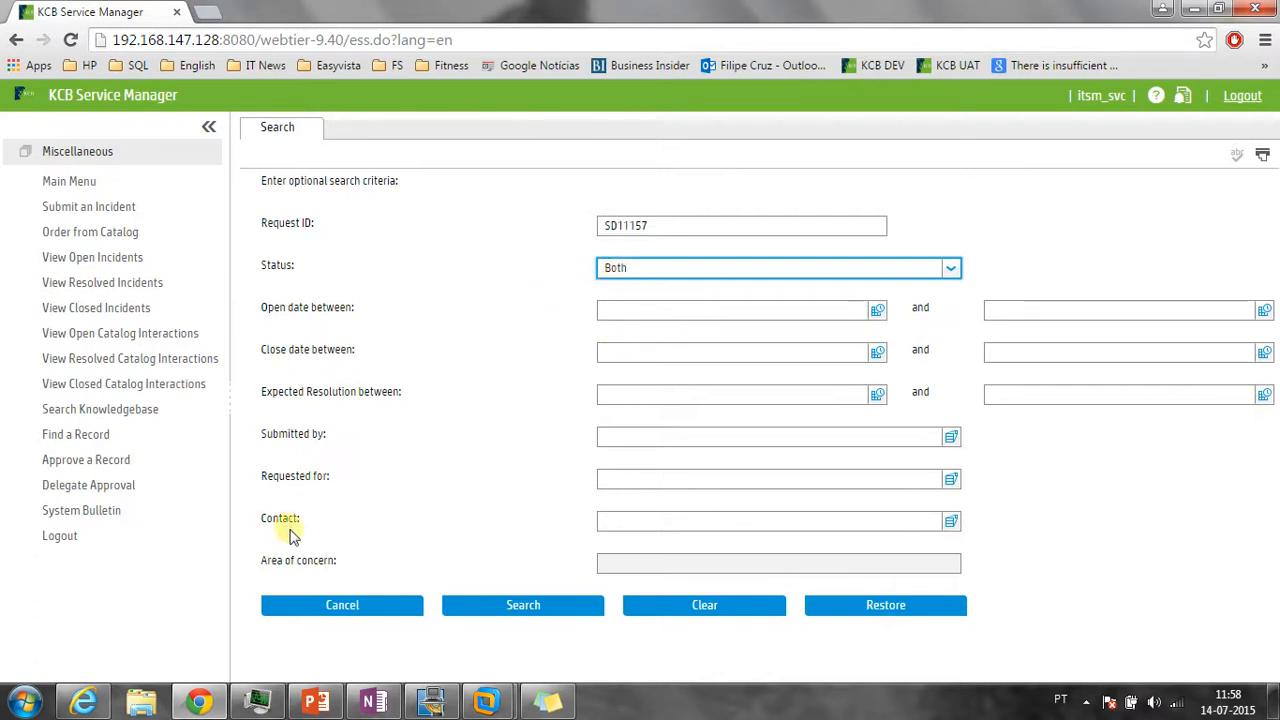
{"action": "left_click", "coordinate": [516, 606]}
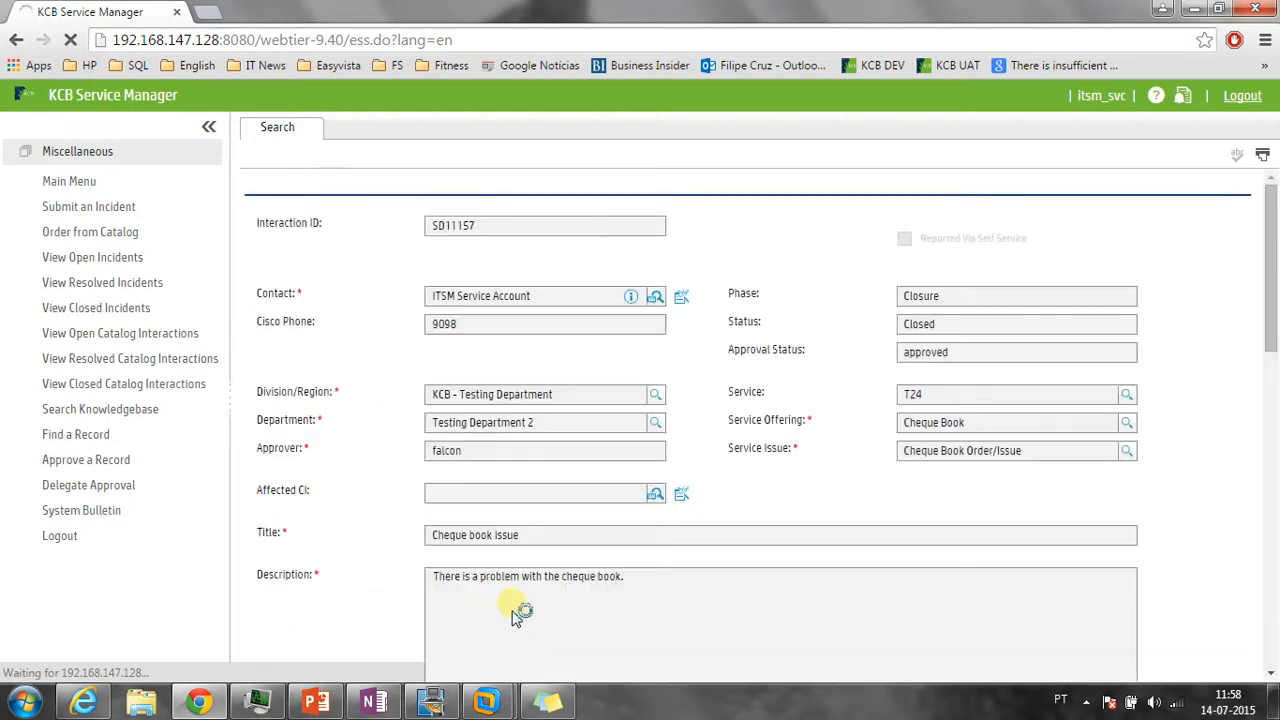
Review the rating, remarks and solution in the summary of SD11157, and return to the search form
{"action": "scroll", "coordinate": [430, 500], "scroll_direction": "down", "scroll_amount": 3}
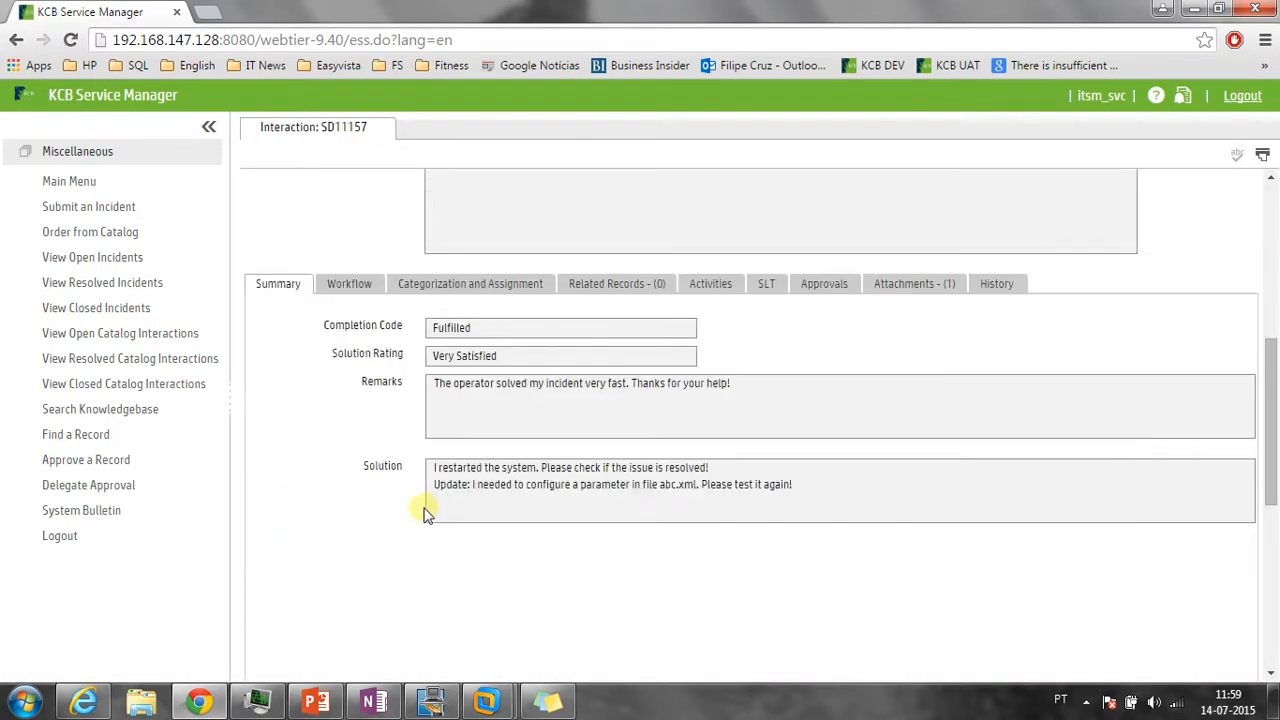
{"action": "scroll", "coordinate": [420, 510], "scroll_direction": "down", "scroll_amount": 5}
{"action": "left_click", "coordinate": [349, 486]}
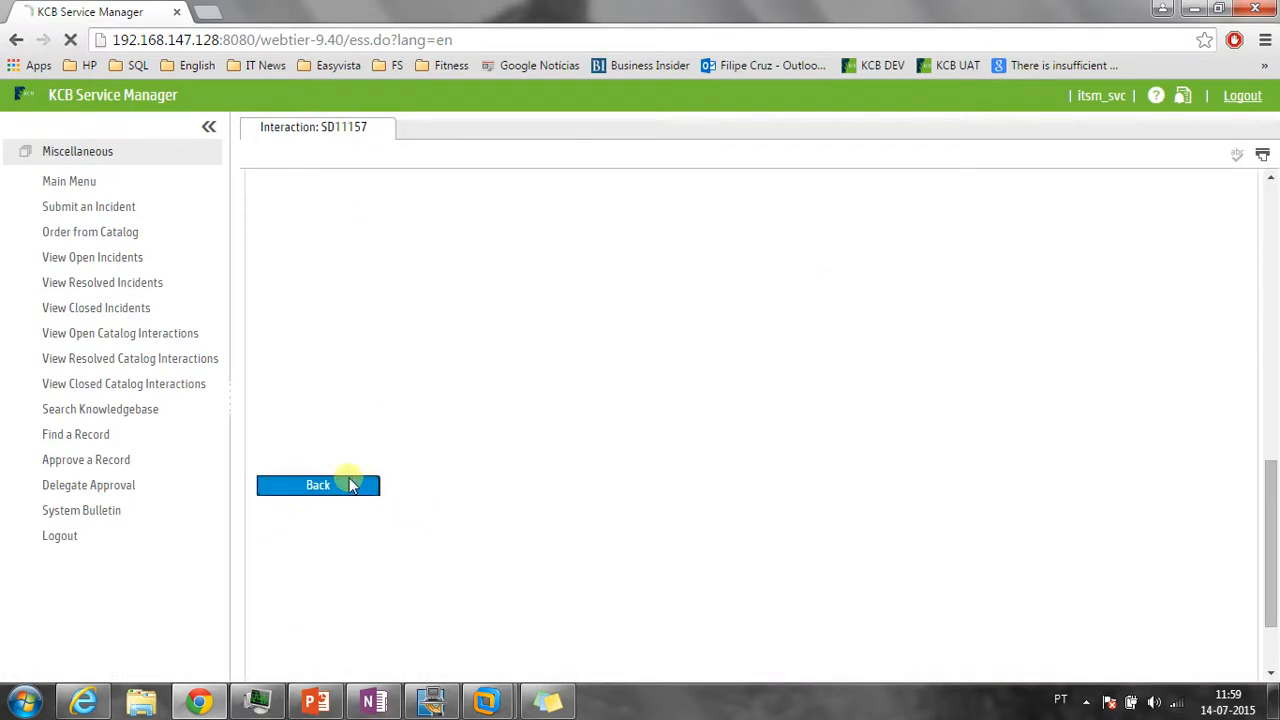
Search for open and closed requests with the partial ID SD111, look through the listed interactions and return to the search form
{"action": "left_click_drag", "start_coordinate": [638, 231], "coordinate": [664, 231]}
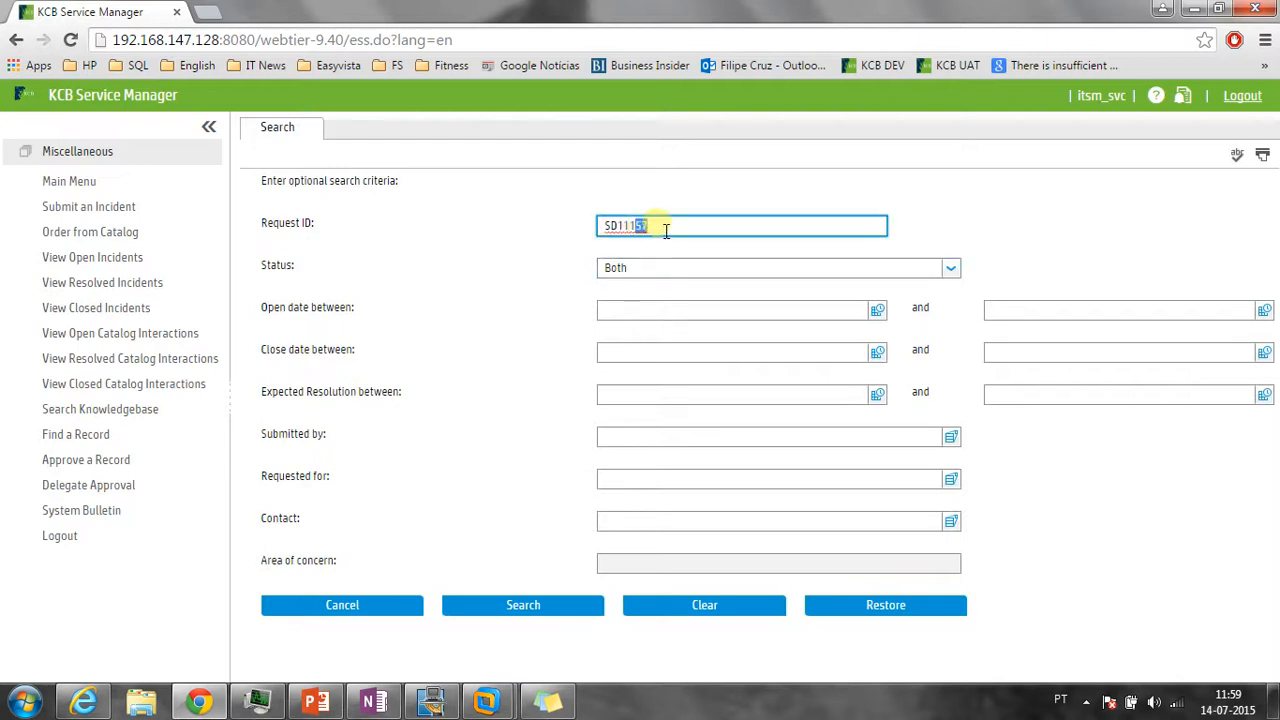
{"action": "key", "text": "BackSpace"}
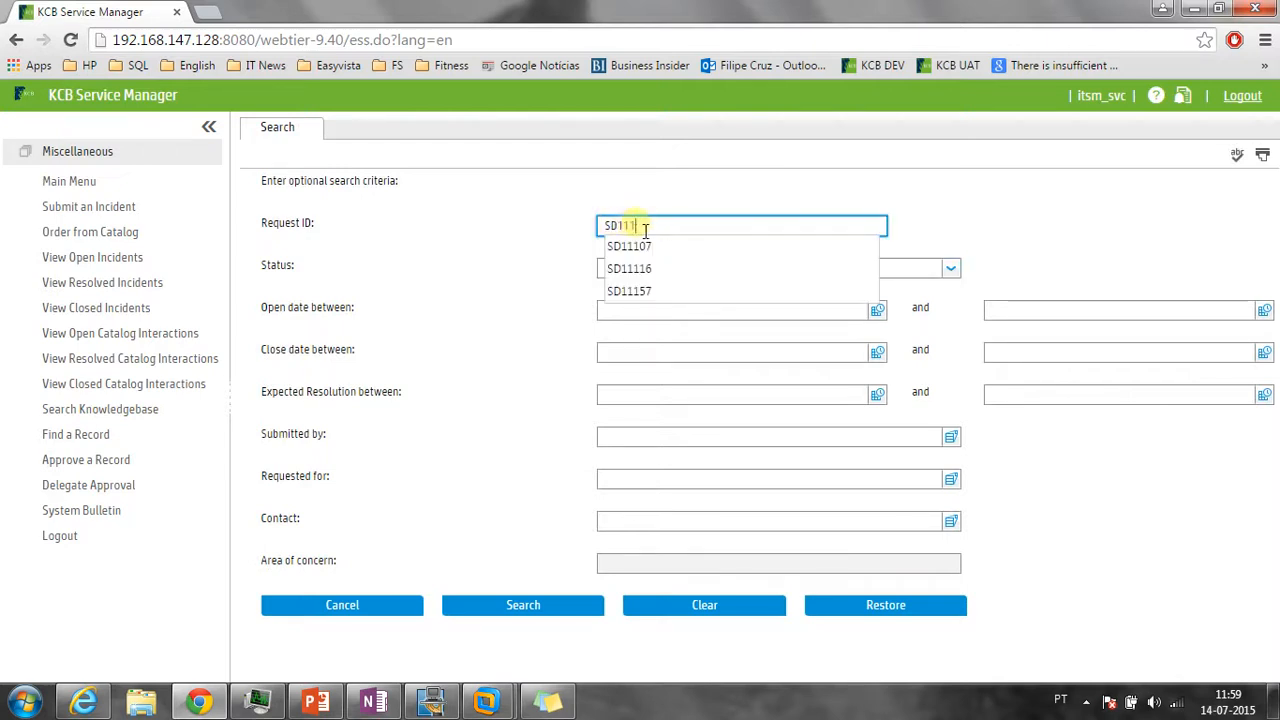
{"action": "left_click", "coordinate": [520, 228]}
{"action": "left_click", "coordinate": [650, 234]}
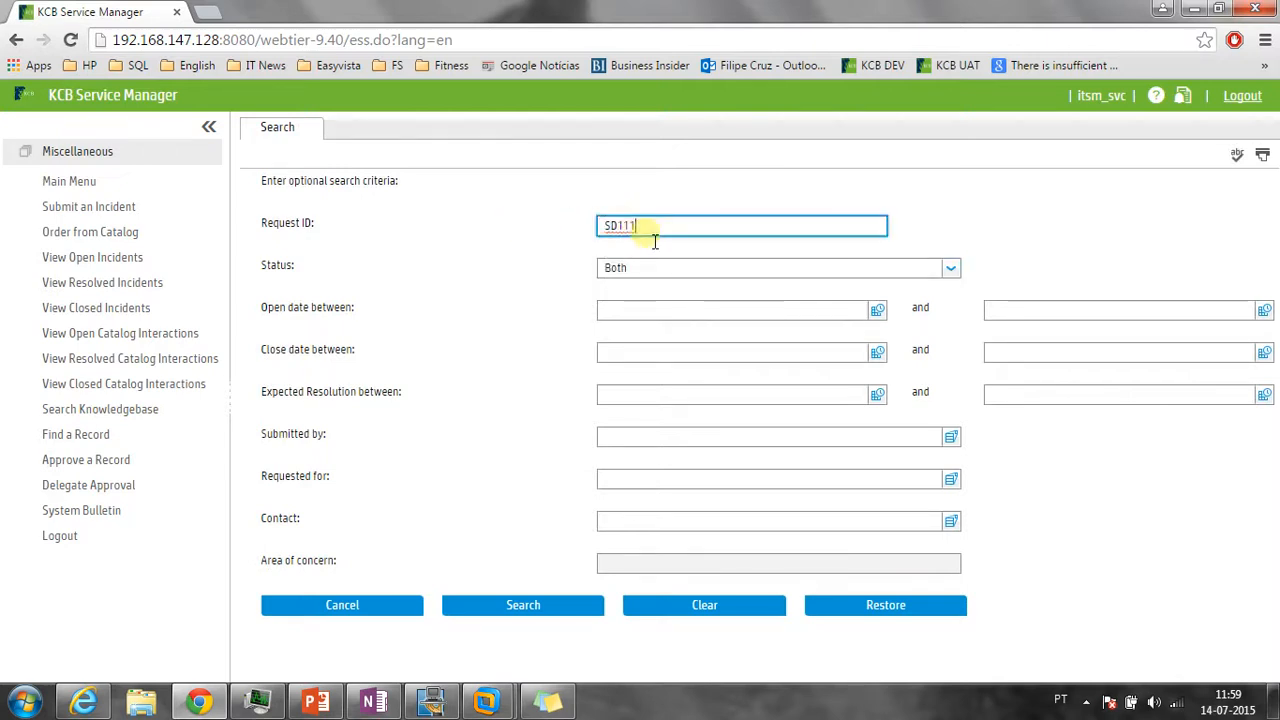
{"action": "left_click", "coordinate": [552, 610]}
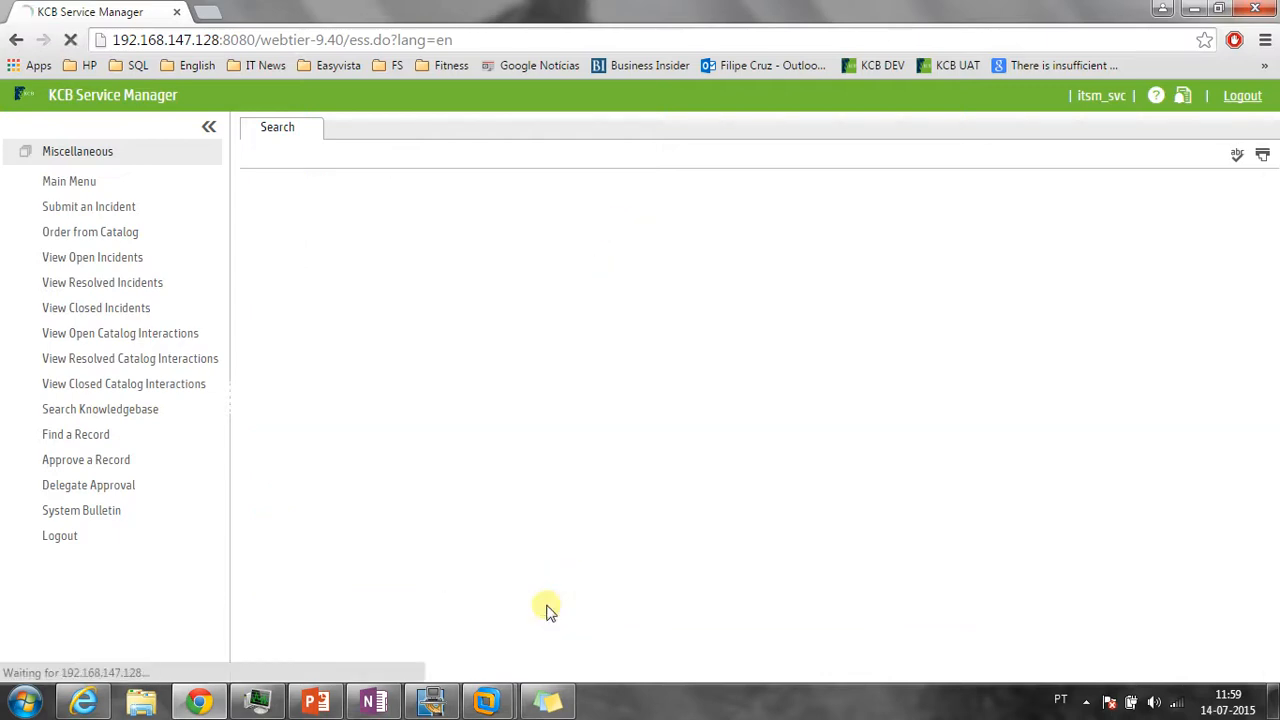
{"action": "scroll", "coordinate": [297, 253], "scroll_direction": "down", "scroll_amount": 2}
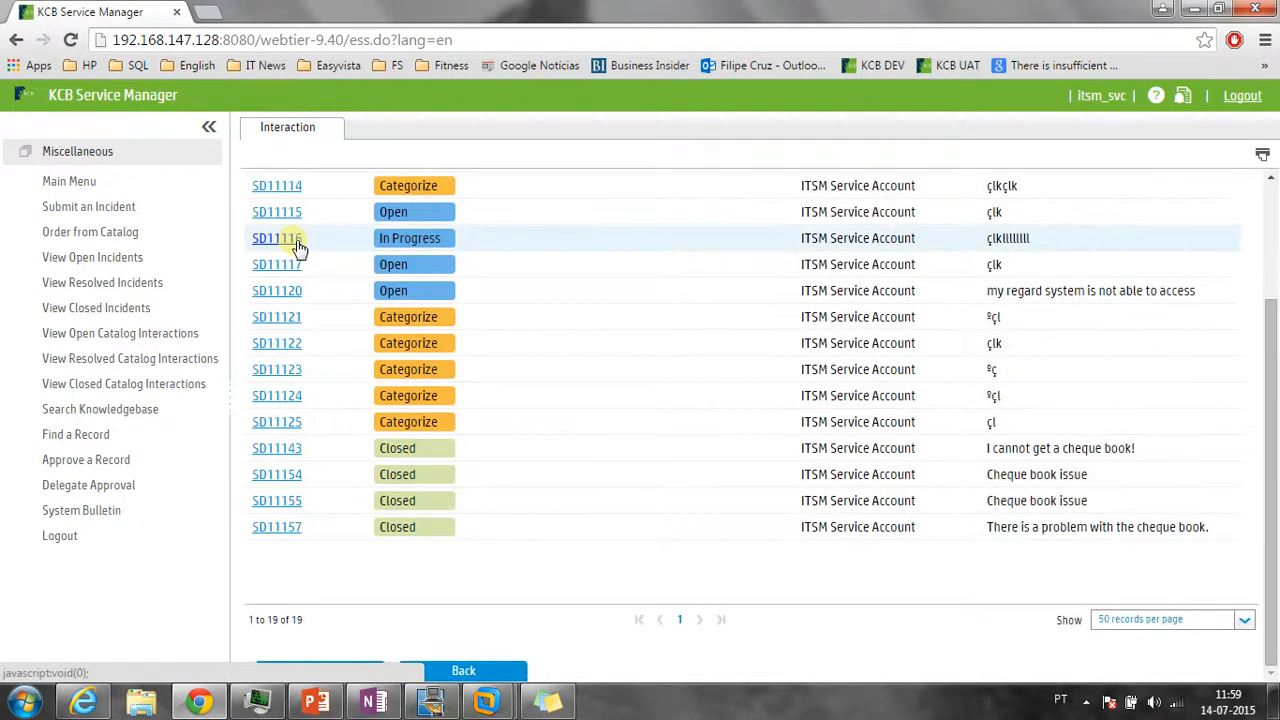
{"action": "scroll", "coordinate": [297, 253], "scroll_direction": "up", "scroll_amount": 2}
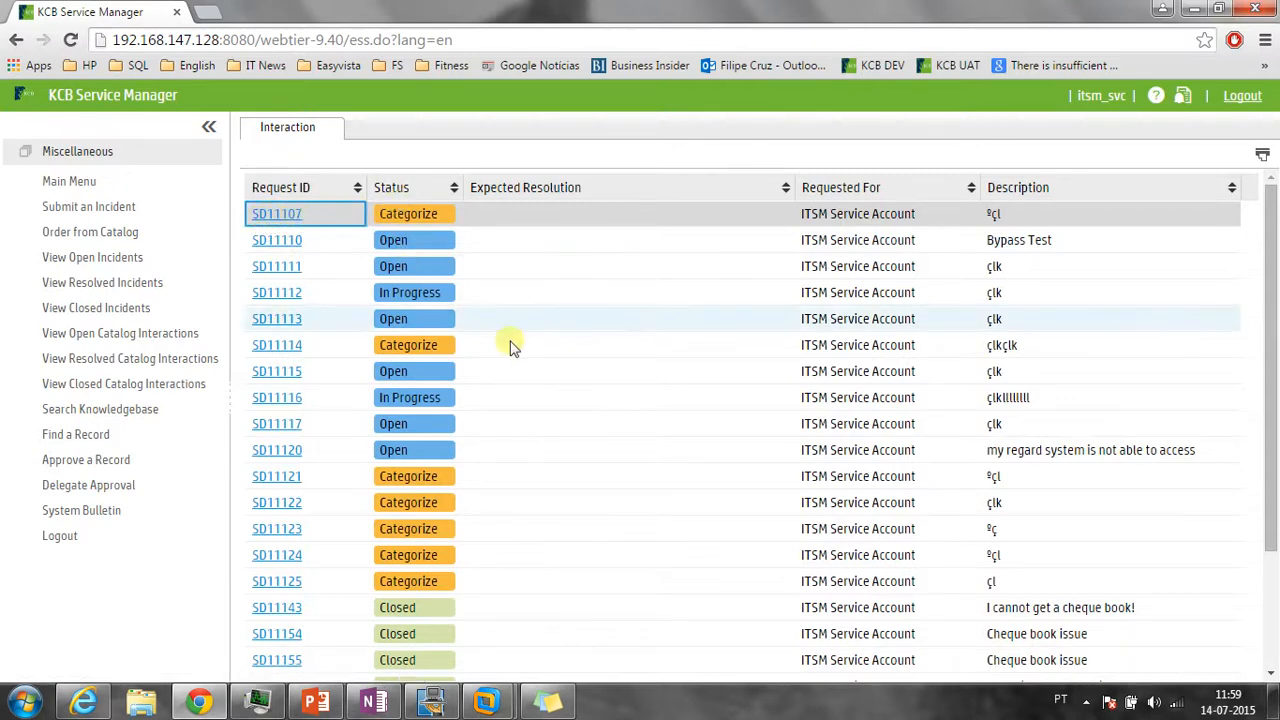
{"action": "scroll", "coordinate": [595, 473], "scroll_direction": "down", "scroll_amount": 2}
{"action": "left_click", "coordinate": [452, 668]}
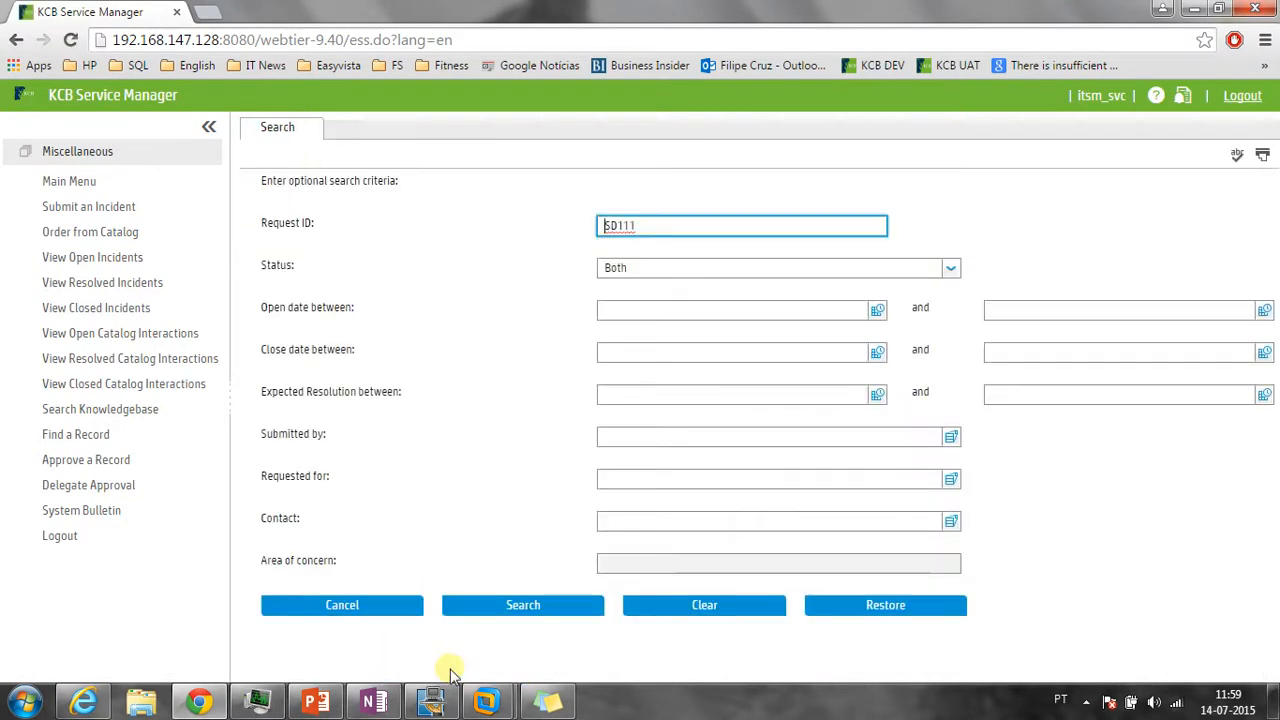
Clear the request ID, fill in ITSM Service Account as the contact and search for its open and closed requests
{"action": "double_click", "coordinate": [645, 228]}
{"action": "key", "text": "BackSpace"}
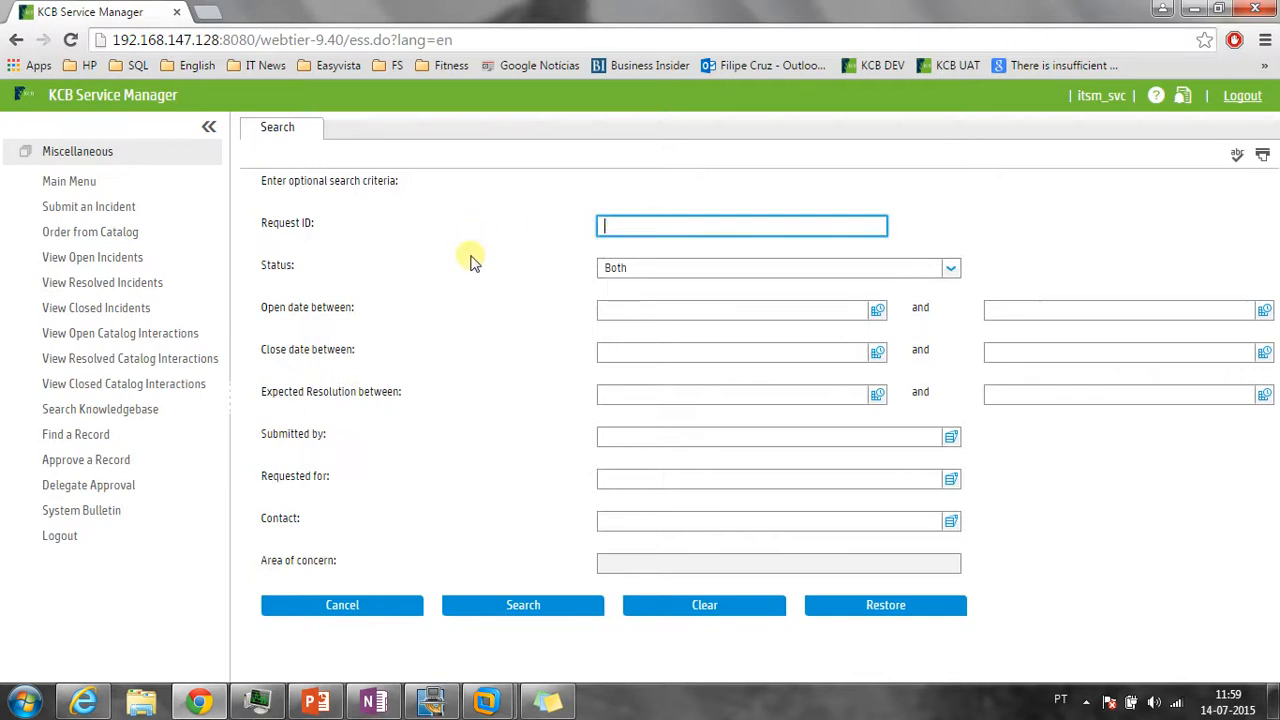
{"action": "left_click", "coordinate": [670, 320]}
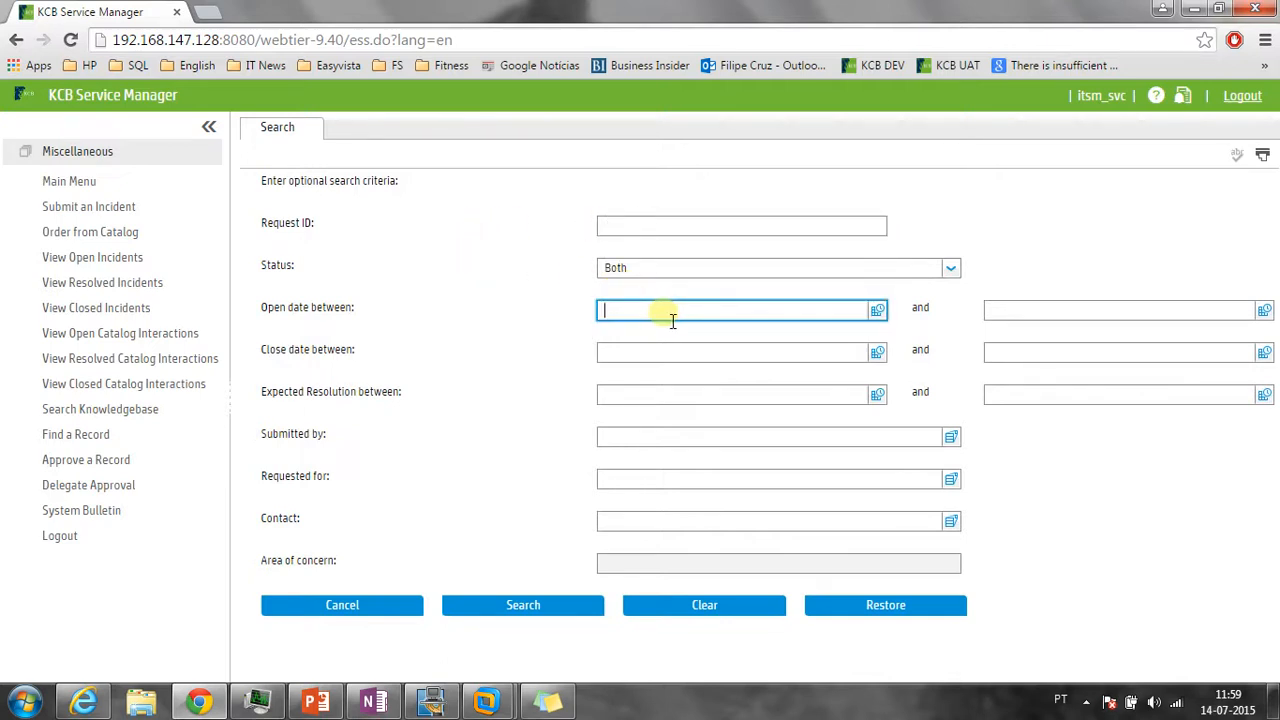
{"action": "left_click", "coordinate": [634, 535]}
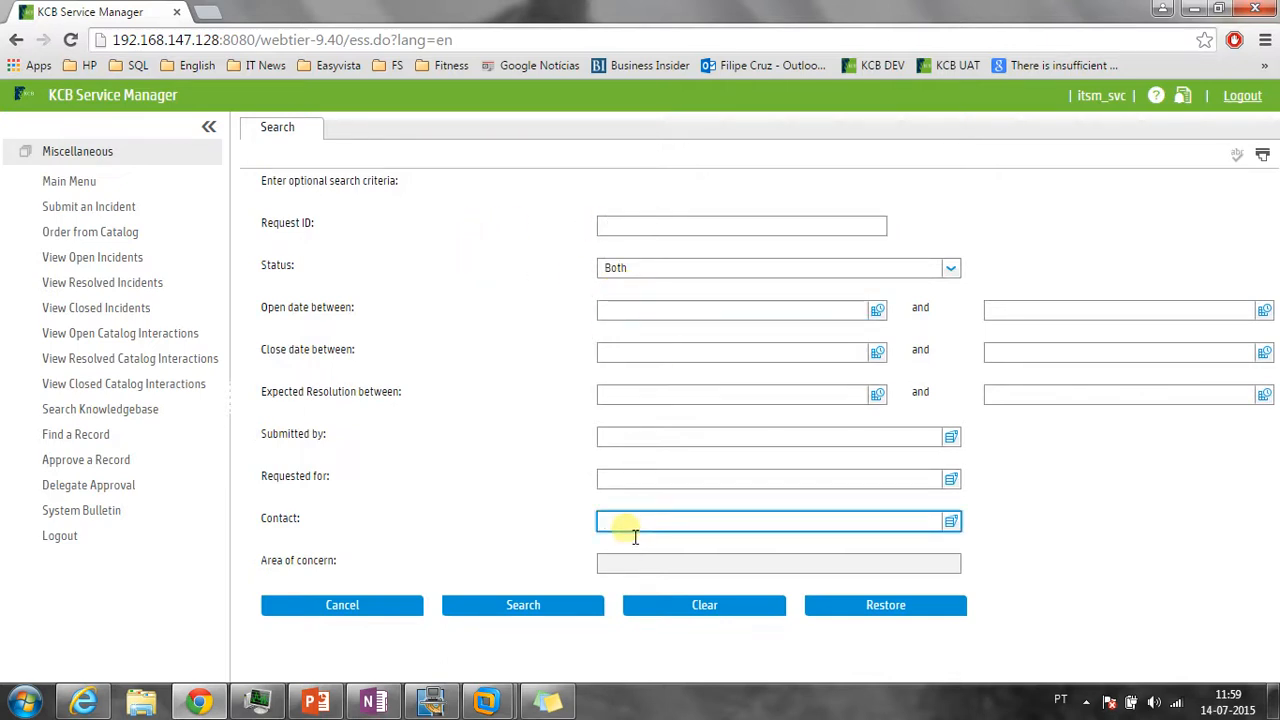
{"action": "type", "text": "ITSM"}
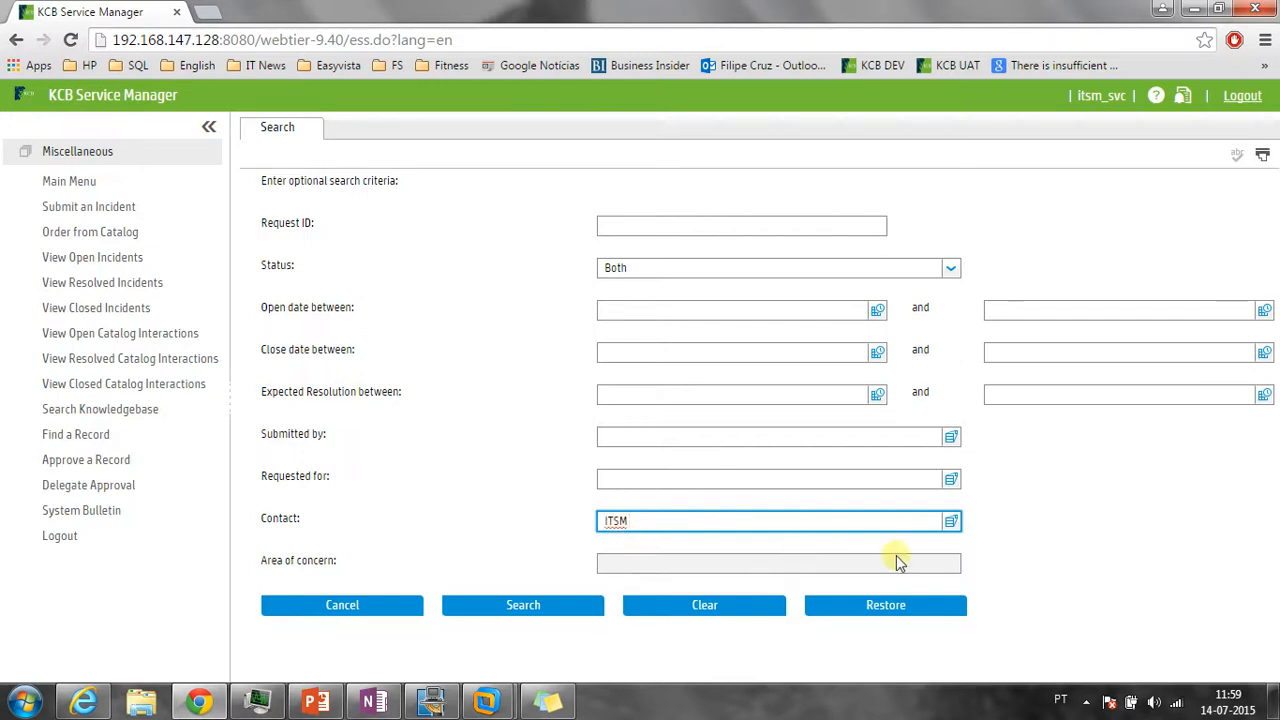
{"action": "left_click", "coordinate": [953, 524]}
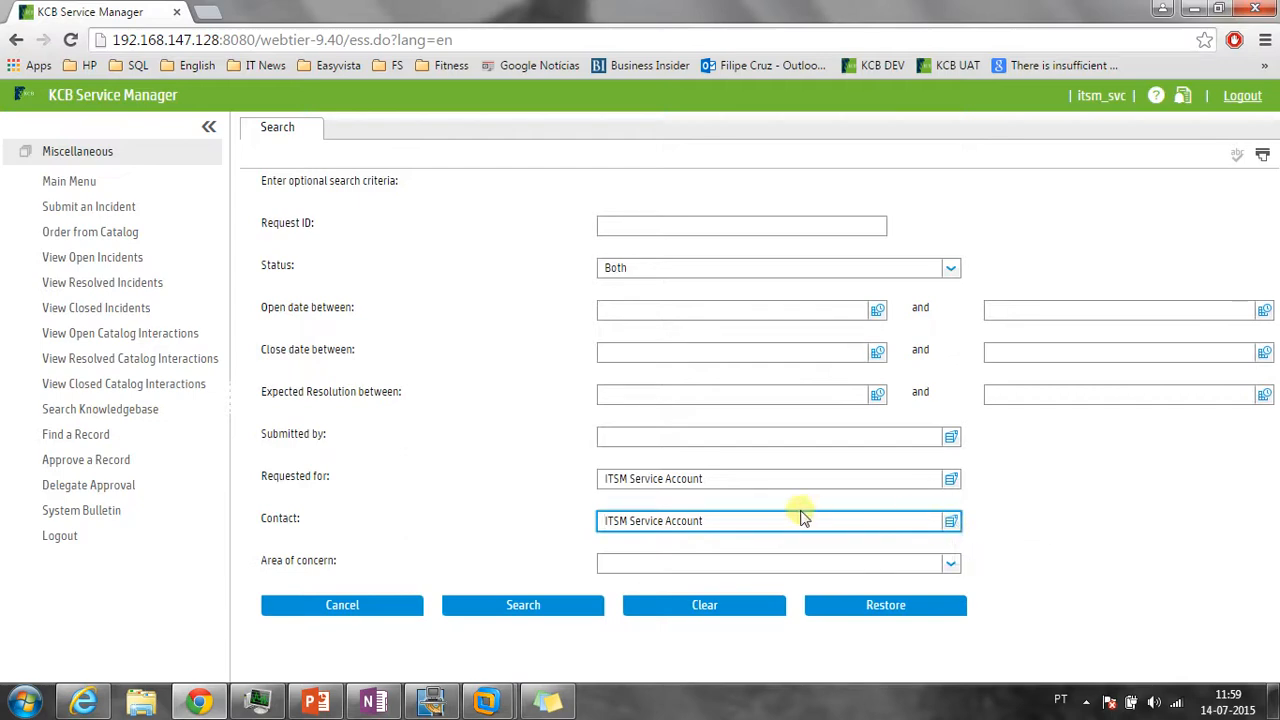
{"action": "left_click", "coordinate": [512, 610]}
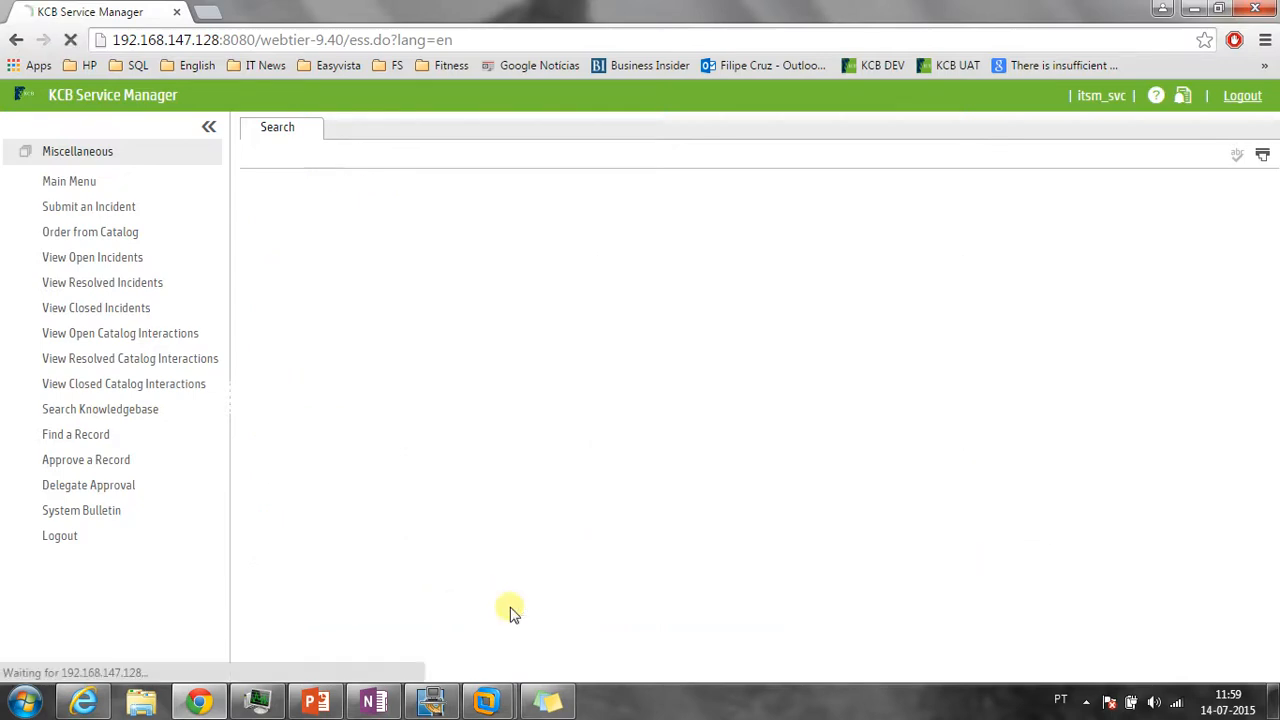
Look through the statuses and descriptions of the contact's requests, and return to an empty record search form
{"action": "scroll", "coordinate": [305, 295], "scroll_direction": "down", "scroll_amount": 3}
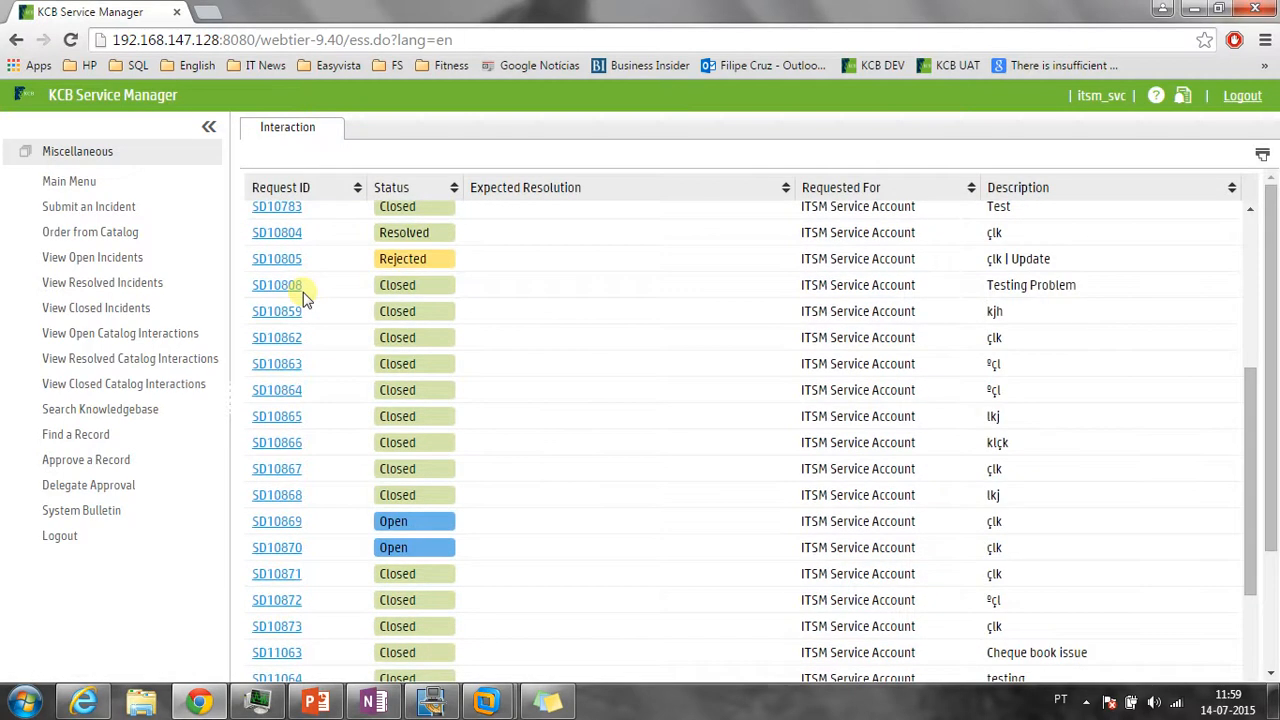
{"action": "scroll", "coordinate": [305, 297], "scroll_direction": "down", "scroll_amount": 5}
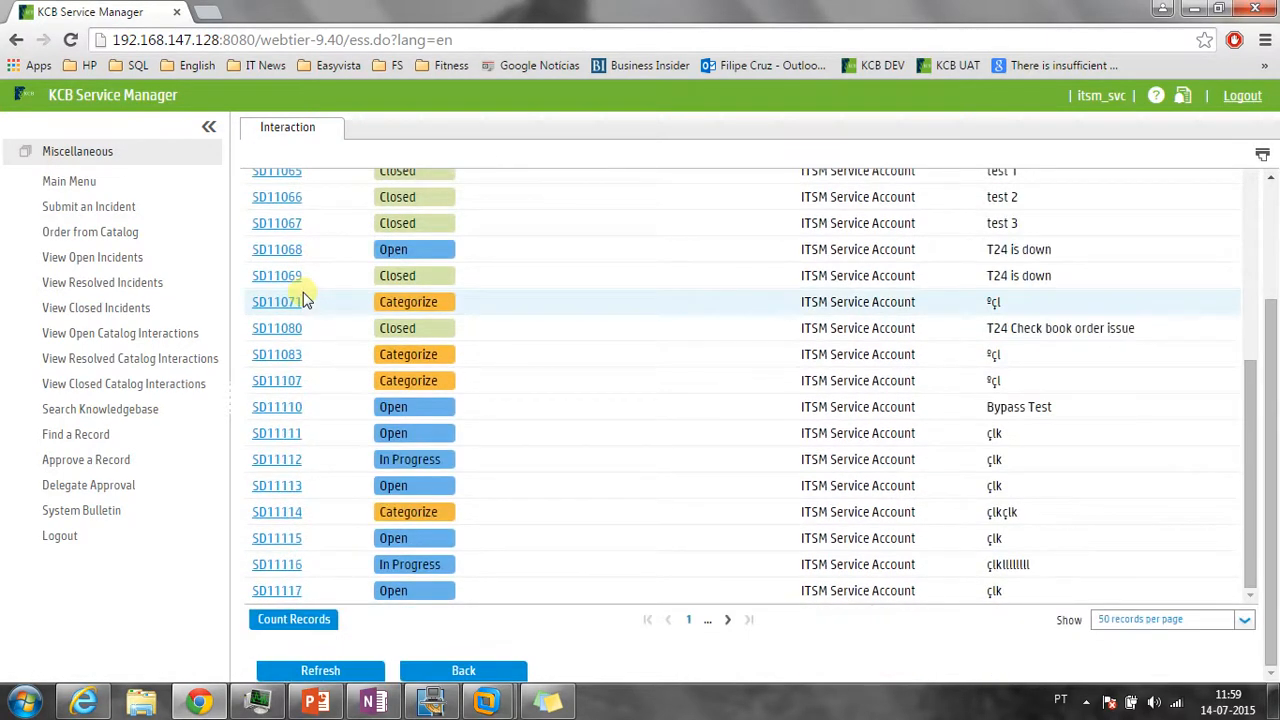
{"action": "scroll", "coordinate": [305, 300], "scroll_direction": "up", "scroll_amount": 8}
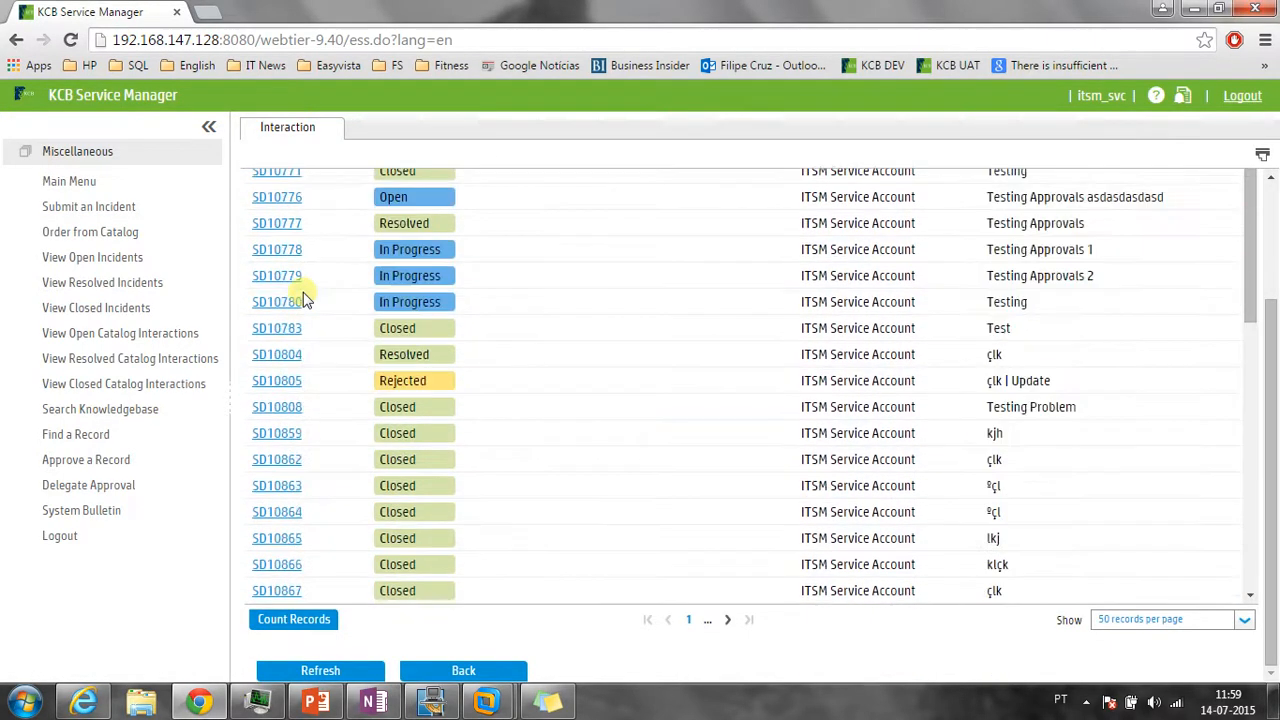
{"action": "left_click", "coordinate": [78, 434]}
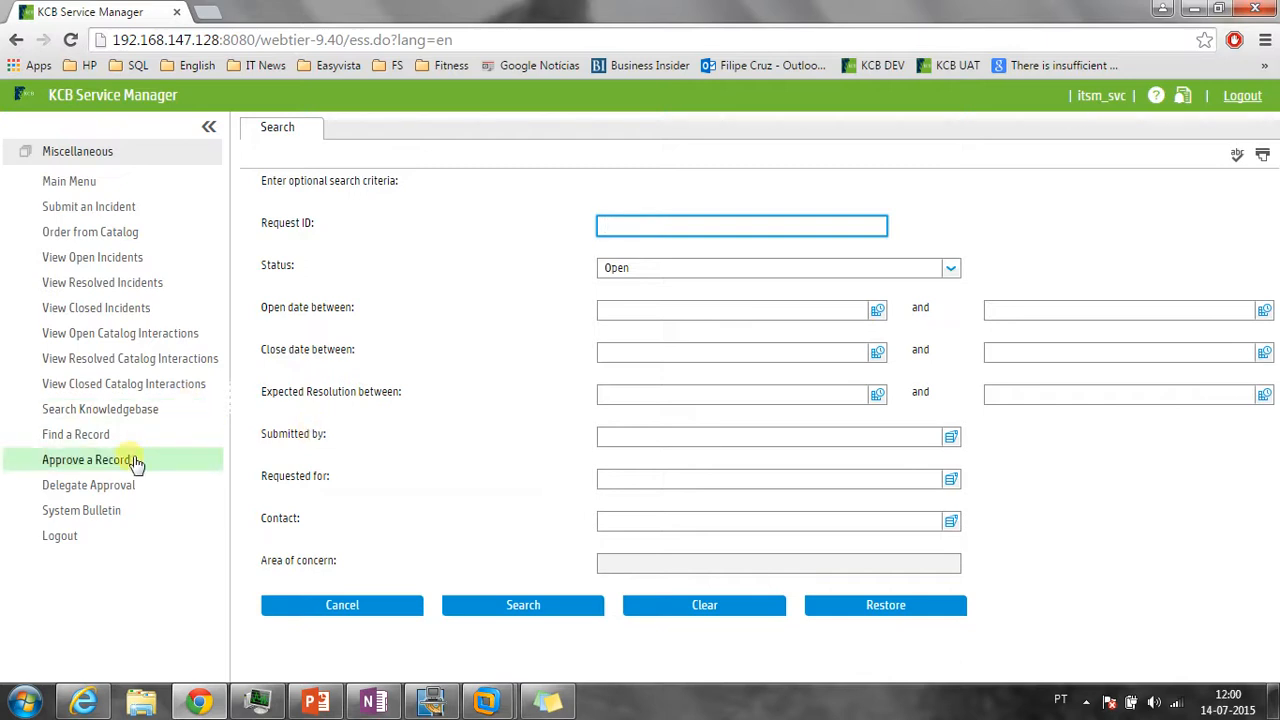
Add a new approval delegation, choose to delegate selected approvals and continue to the module selection
{"action": "left_click", "coordinate": [116, 490]}
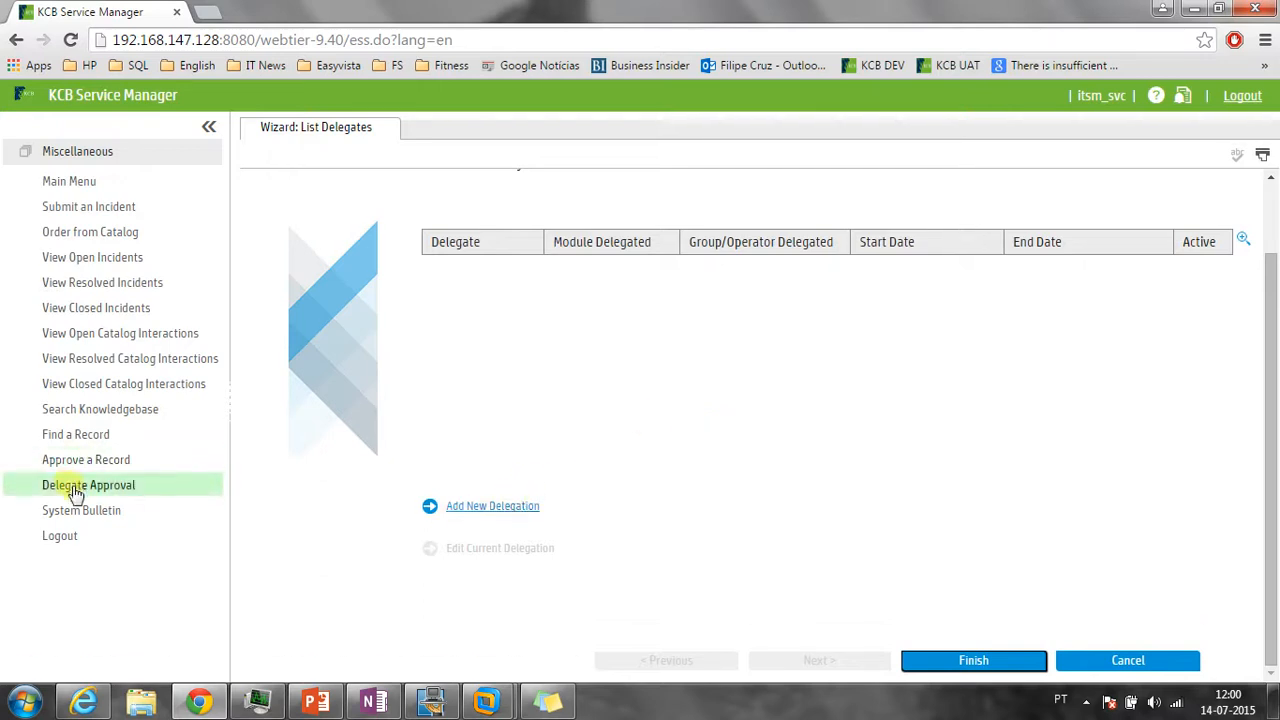
{"action": "left_click", "coordinate": [505, 512]}
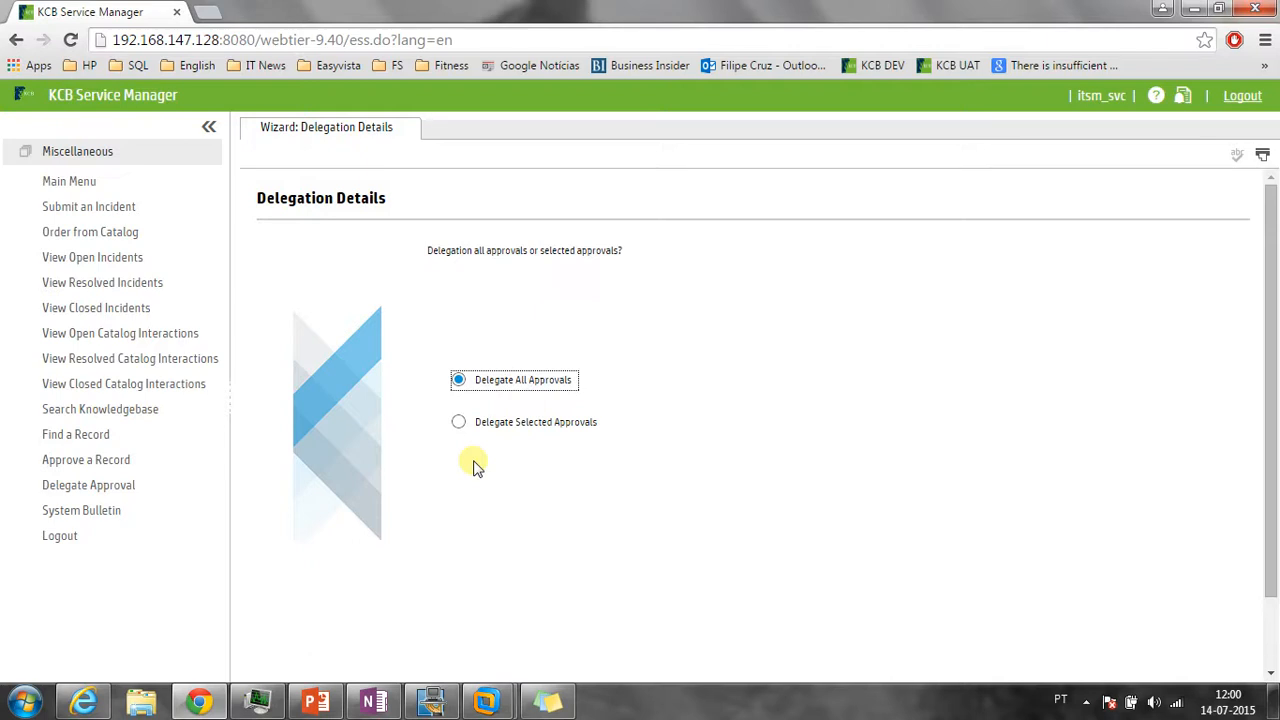
{"action": "left_click", "coordinate": [460, 428]}
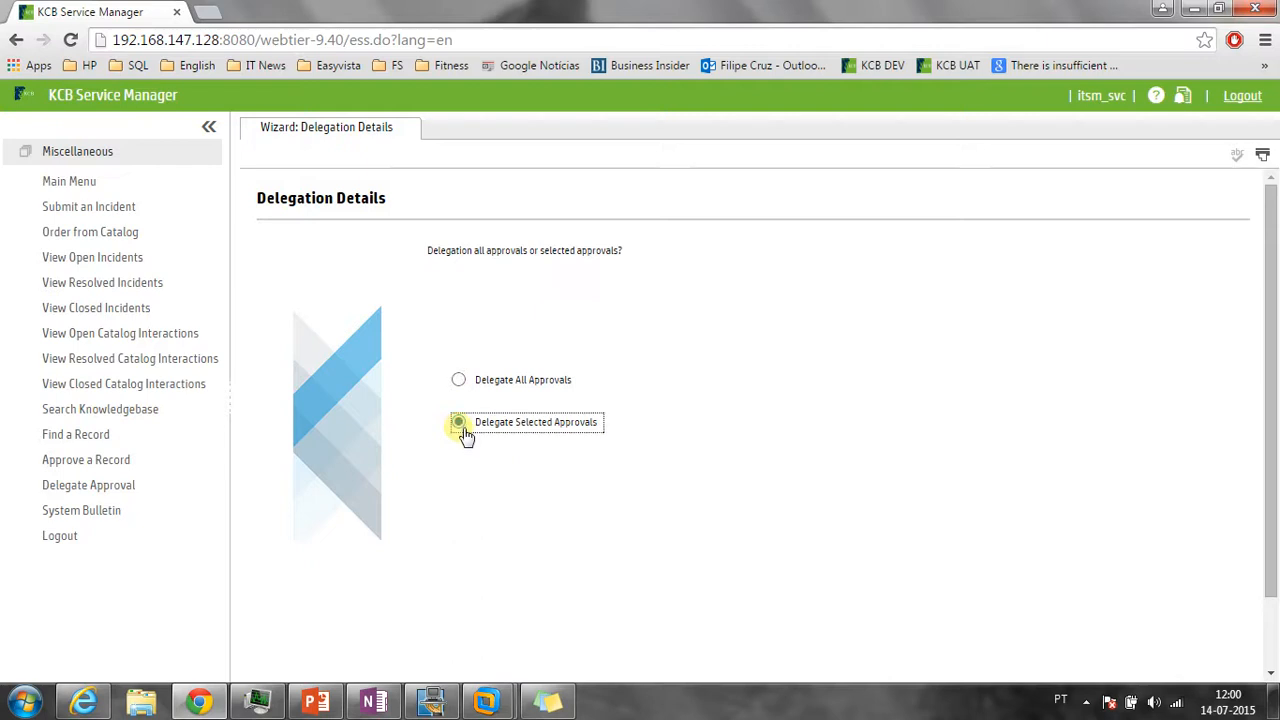
{"action": "scroll", "coordinate": [457, 430], "scroll_direction": "down", "scroll_amount": 1}
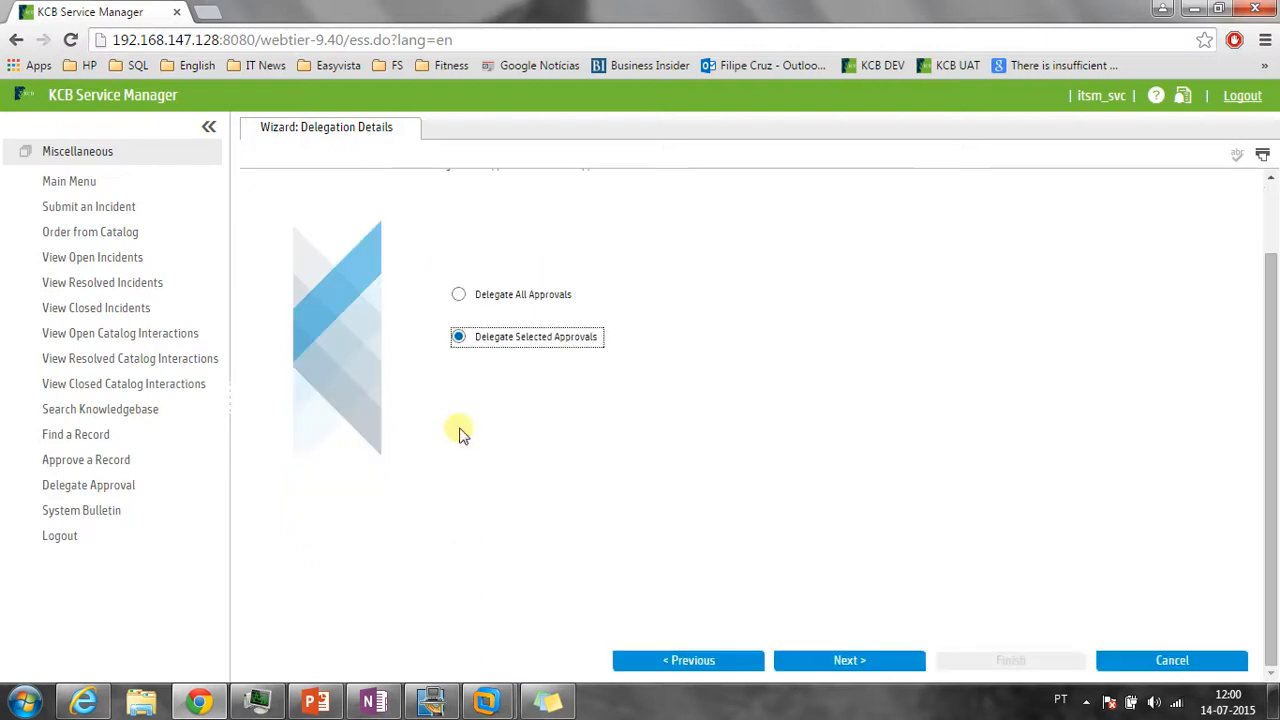
{"action": "left_click", "coordinate": [845, 663]}
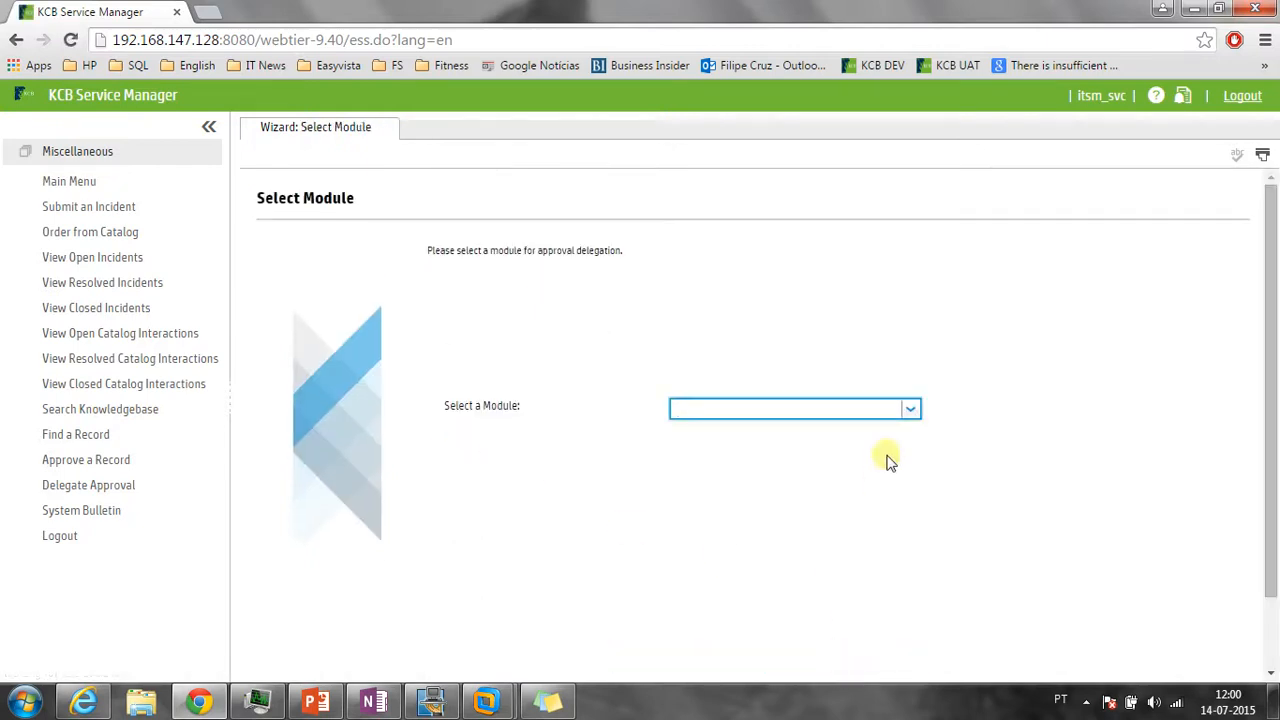
Select Incidents/Service Catalog Interactions as the module for the approval delegation and continue to the approval groups
{"action": "left_click", "coordinate": [912, 410]}
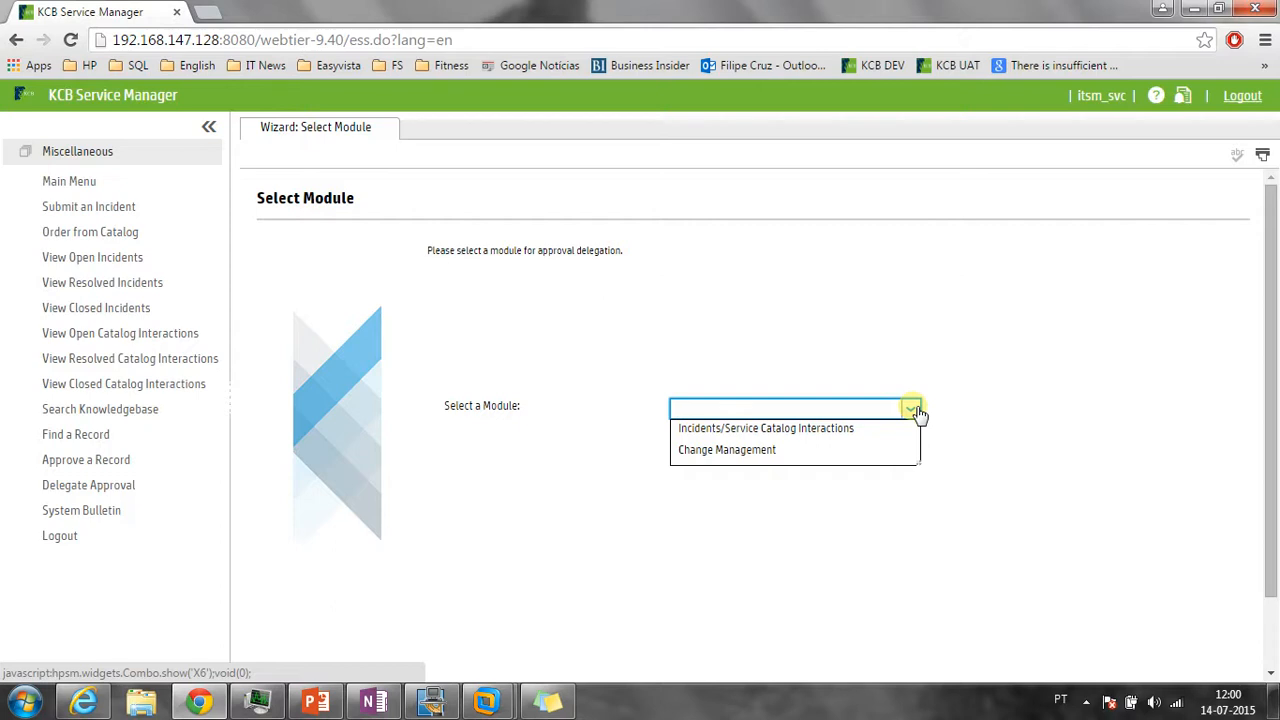
{"action": "left_click", "coordinate": [836, 440]}
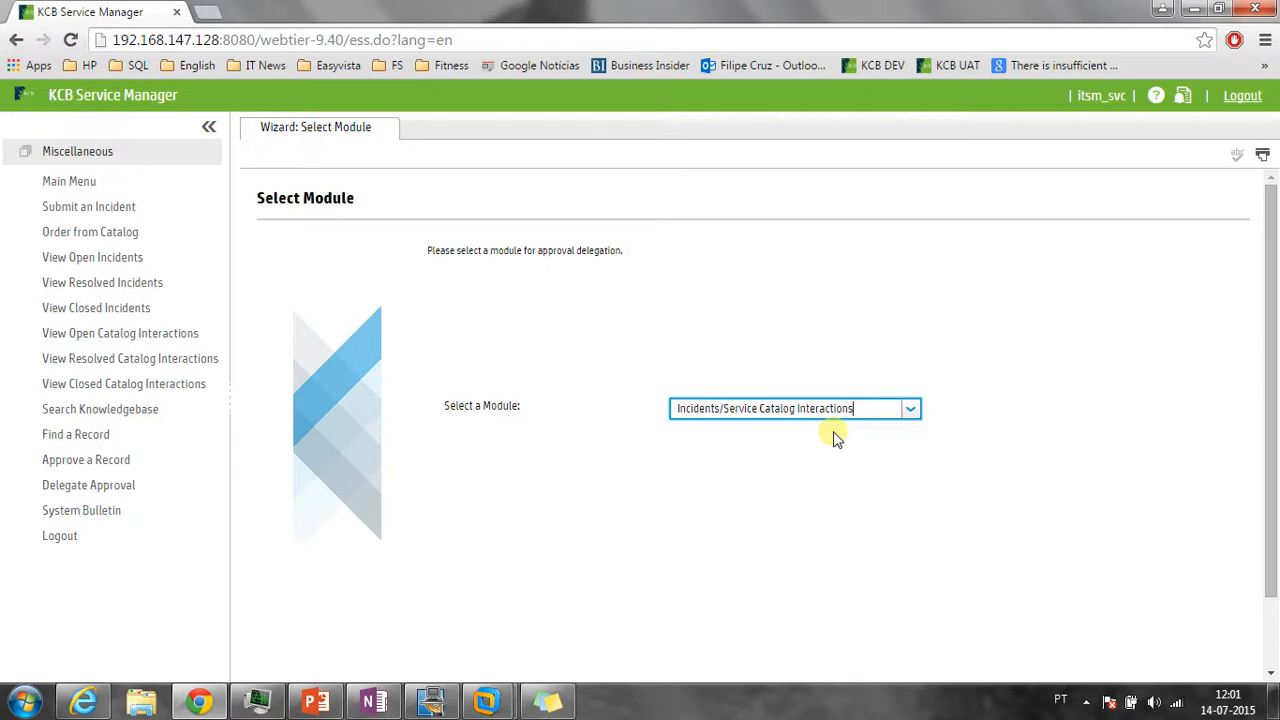
{"action": "scroll", "coordinate": [830, 437], "scroll_direction": "down", "scroll_amount": 1}
{"action": "left_click", "coordinate": [852, 662]}
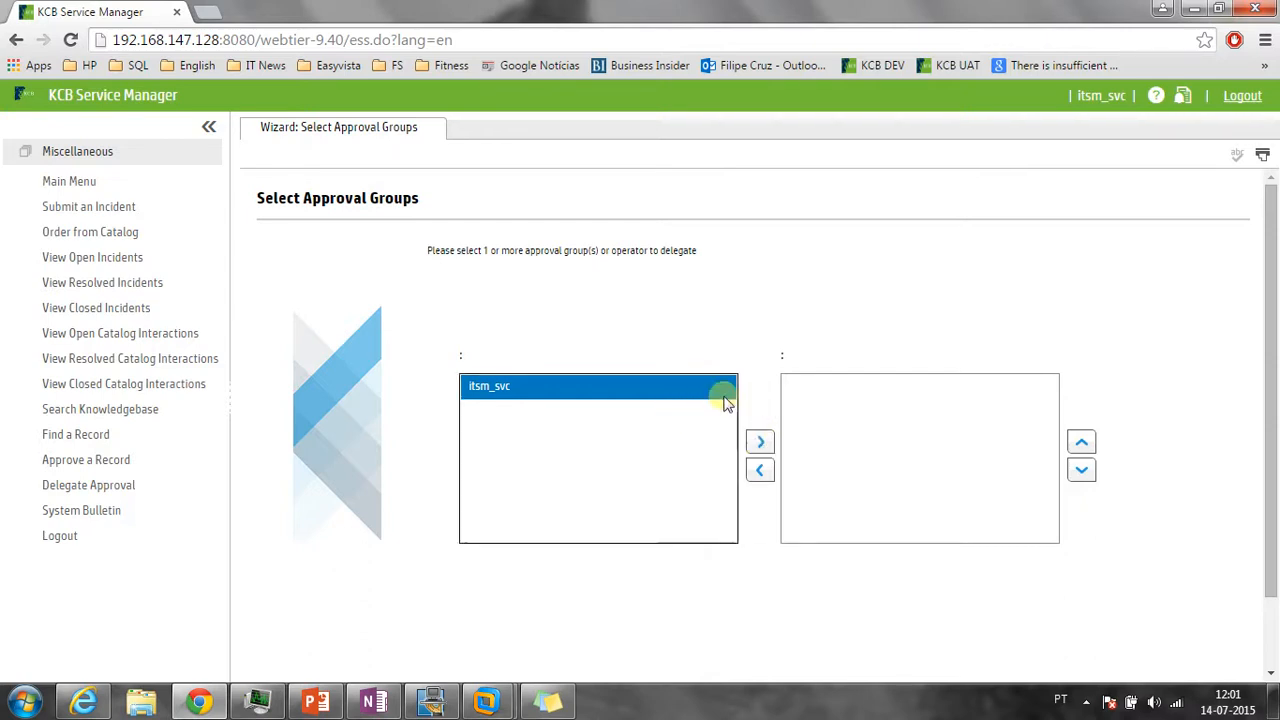
Add itsm_svc to the approval groups and operators being delegated, and continue to the delegate settings
{"action": "left_click", "coordinate": [759, 445]}
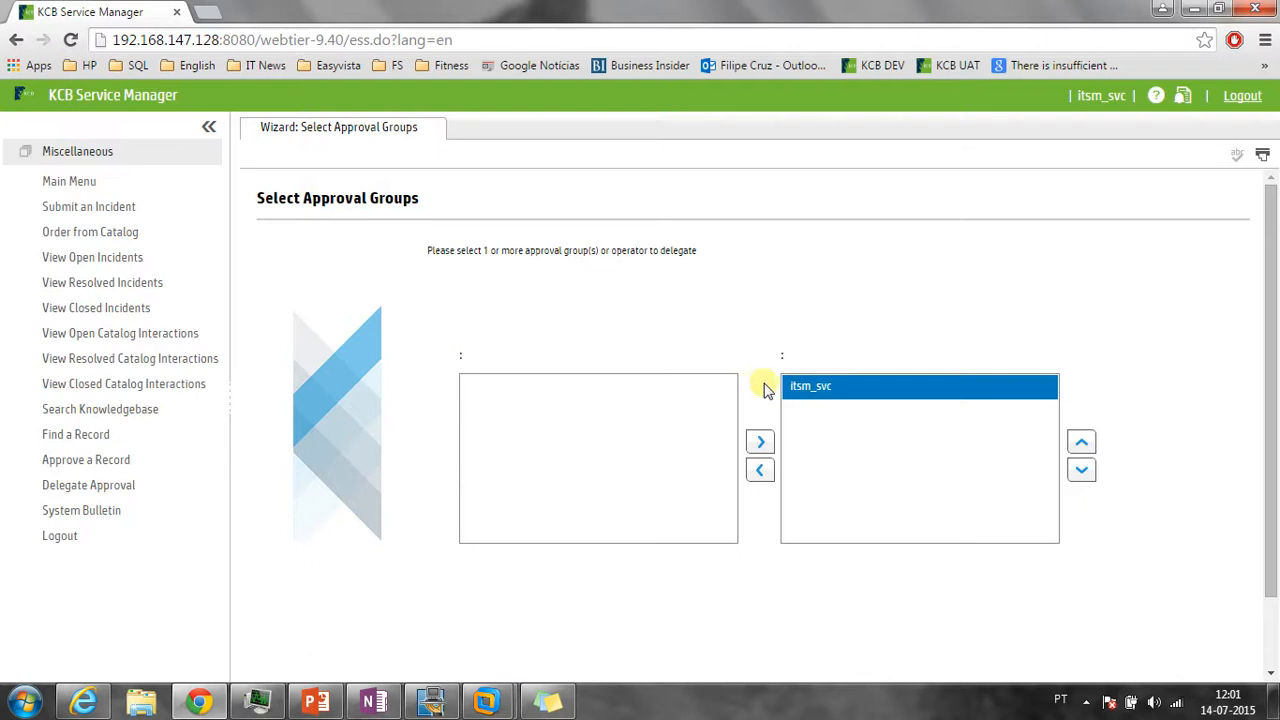
{"action": "scroll", "coordinate": [760, 392], "scroll_direction": "down", "scroll_amount": 1}
{"action": "left_click", "coordinate": [823, 660]}
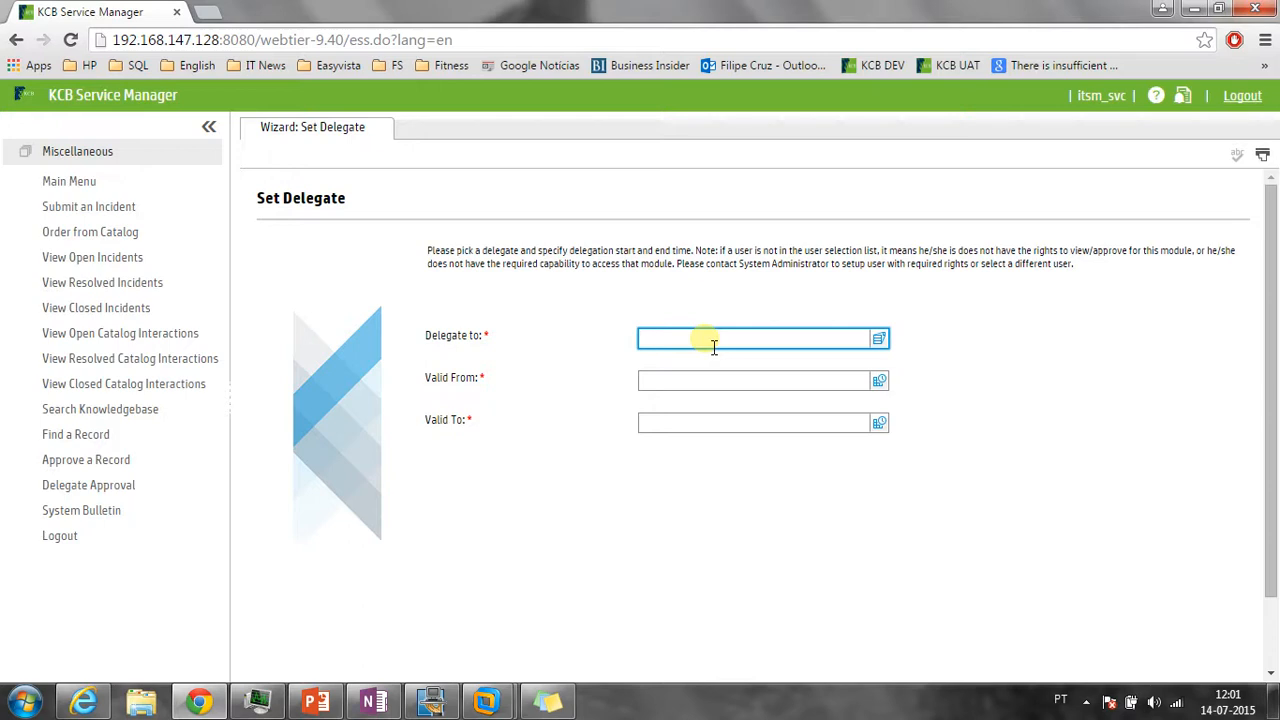
Look up the list of eligible users and pick the delegate's login name for the approval delegation
{"action": "left_click", "coordinate": [878, 341]}
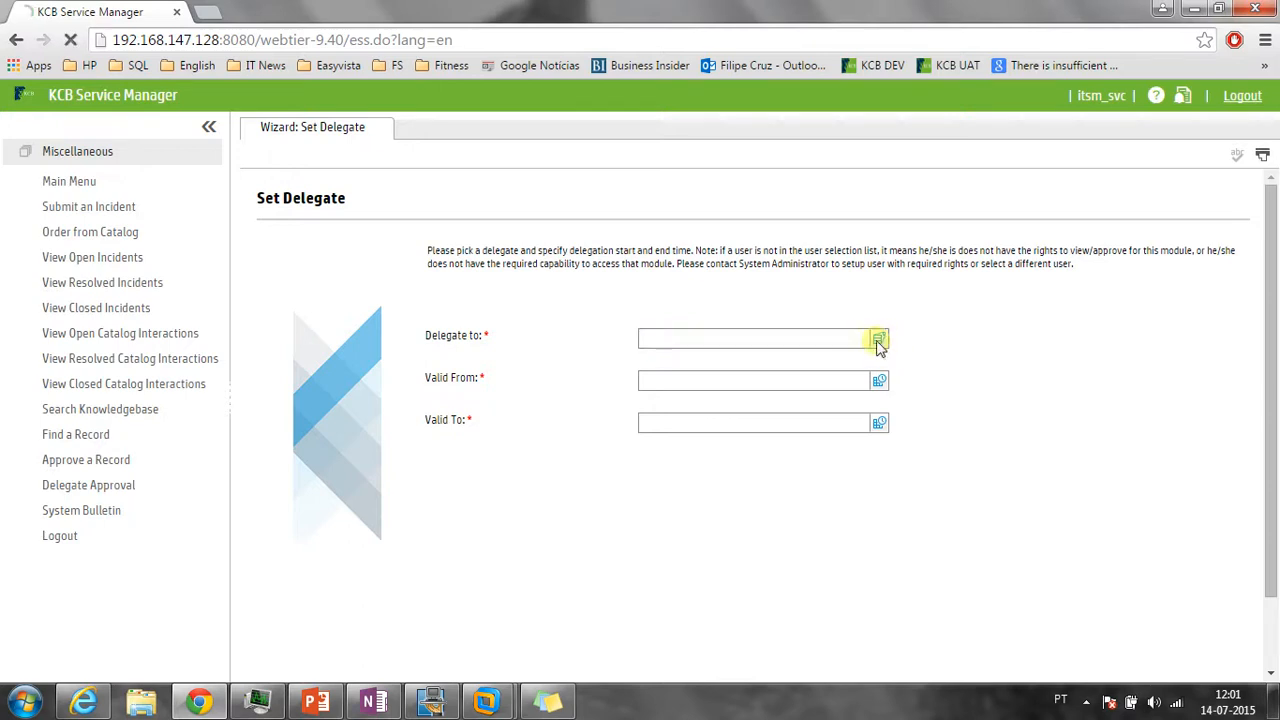
{"action": "scroll", "coordinate": [449, 266], "scroll_direction": "down", "scroll_amount": 5}
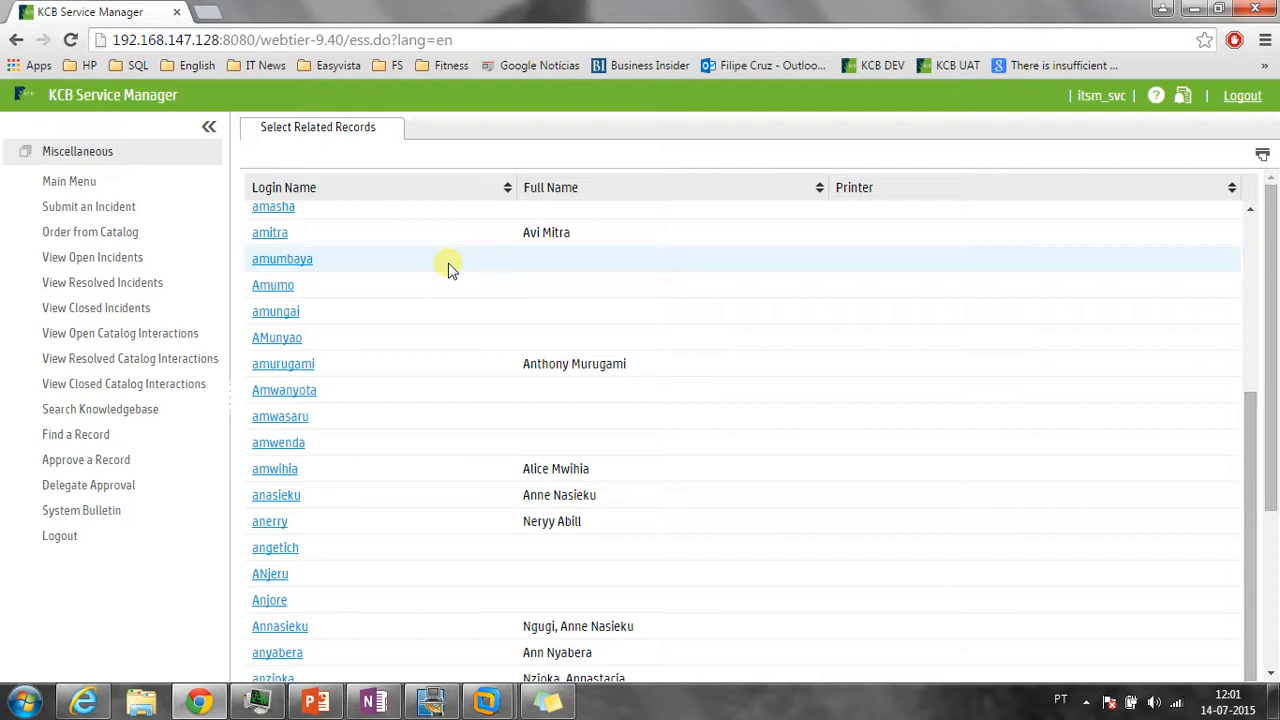
{"action": "scroll", "coordinate": [449, 266], "scroll_direction": "down", "scroll_amount": 3}
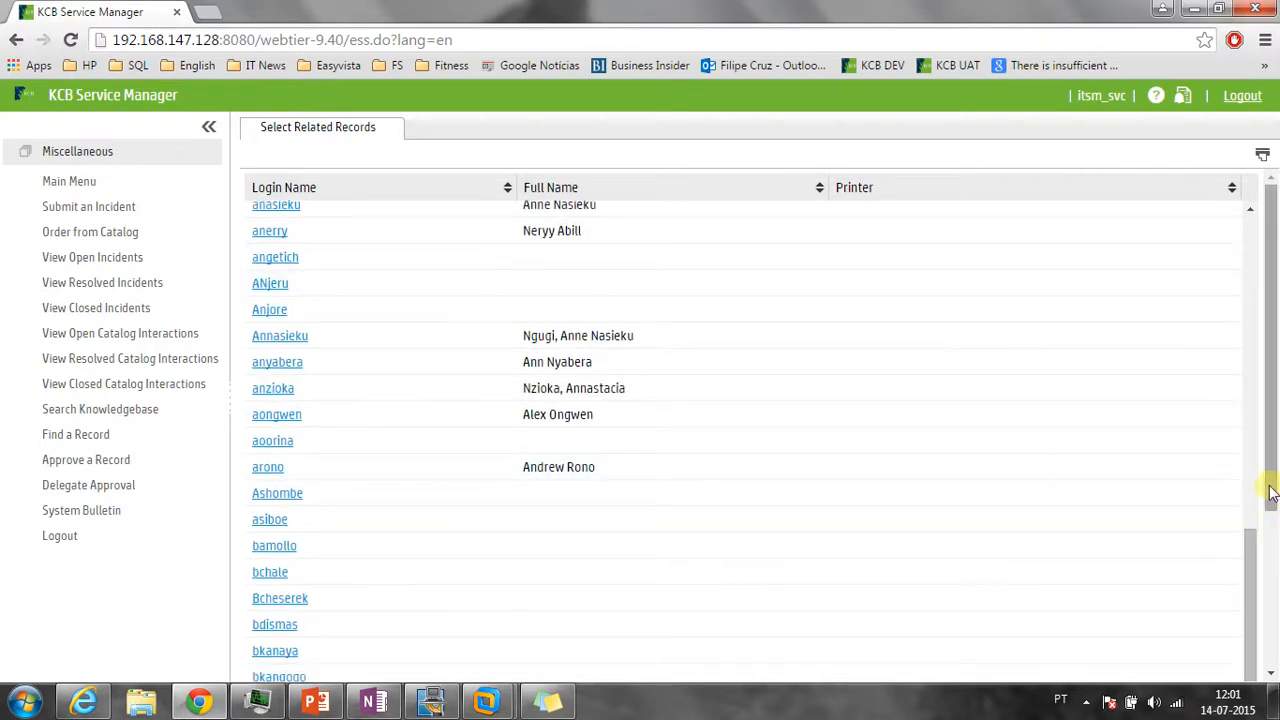
{"action": "left_click_drag", "start_coordinate": [1272, 492], "coordinate": [1272, 640]}
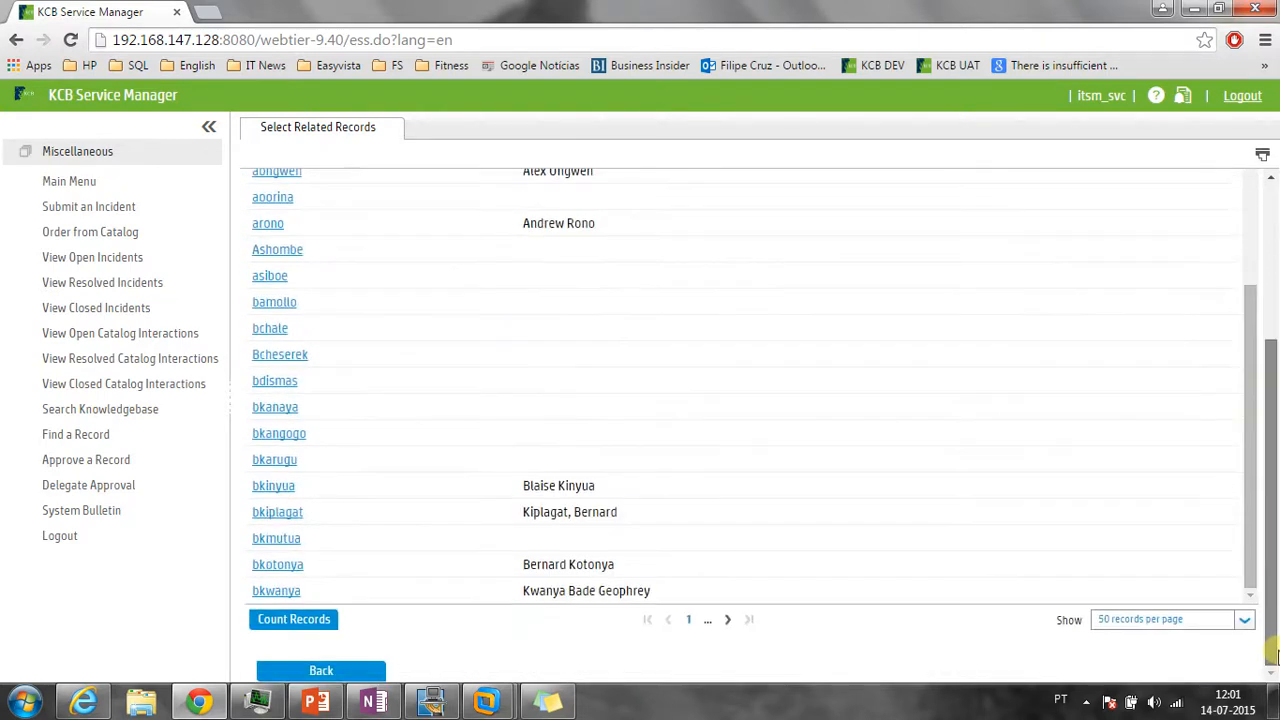
{"action": "left_click", "coordinate": [294, 516]}
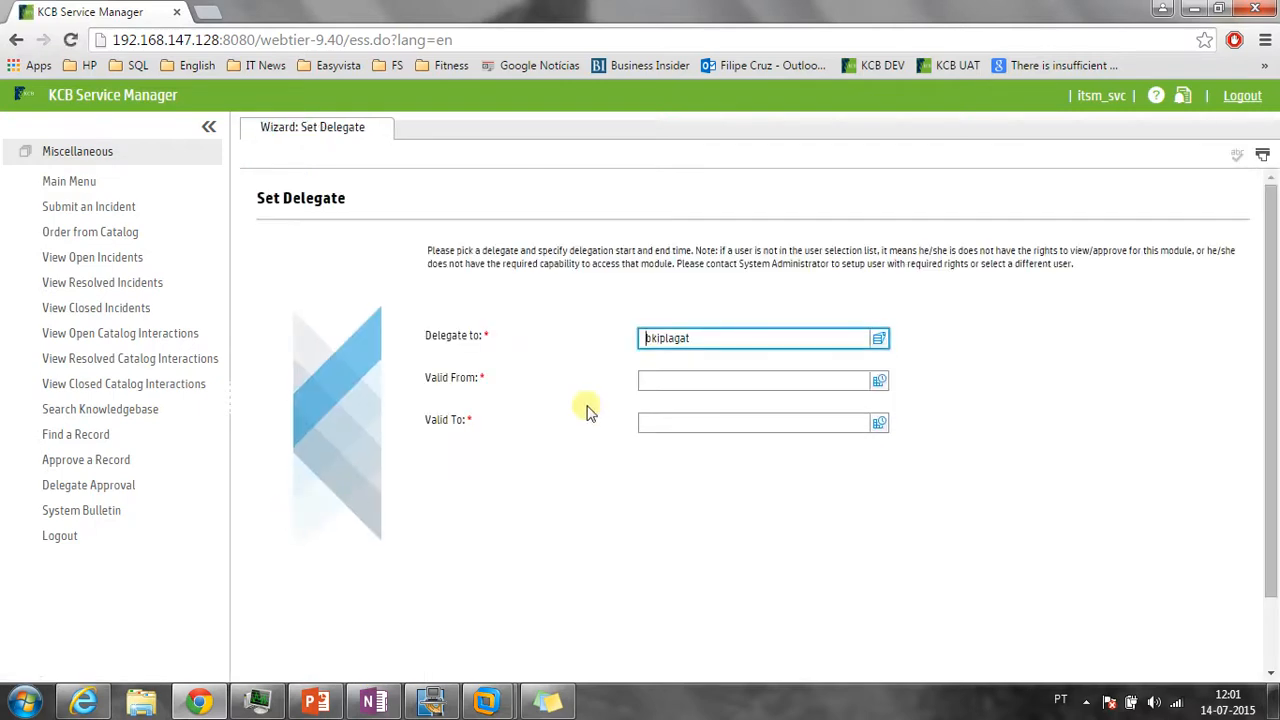
Set the delegation valid from 20/07/15 00:00:00 to 24/07/15 00:00:00, submit it and dismiss the notice
{"action": "left_click", "coordinate": [712, 381]}
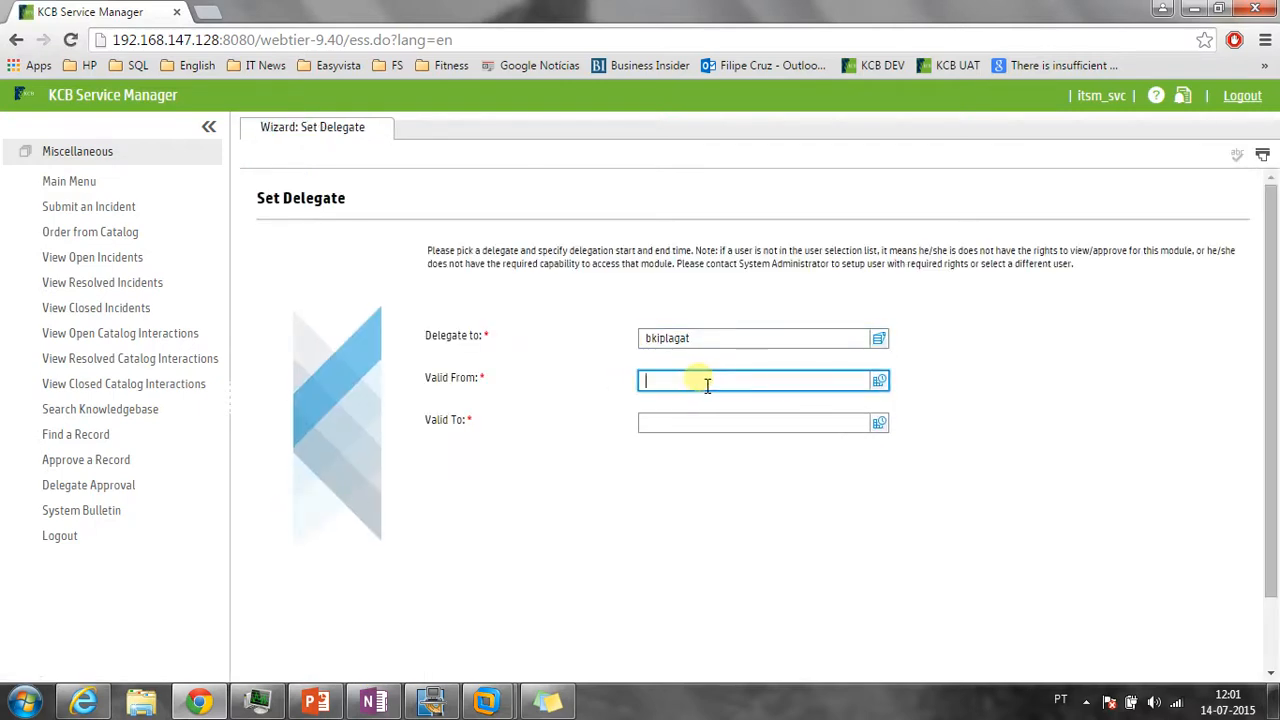
{"action": "left_click", "coordinate": [878, 383]}
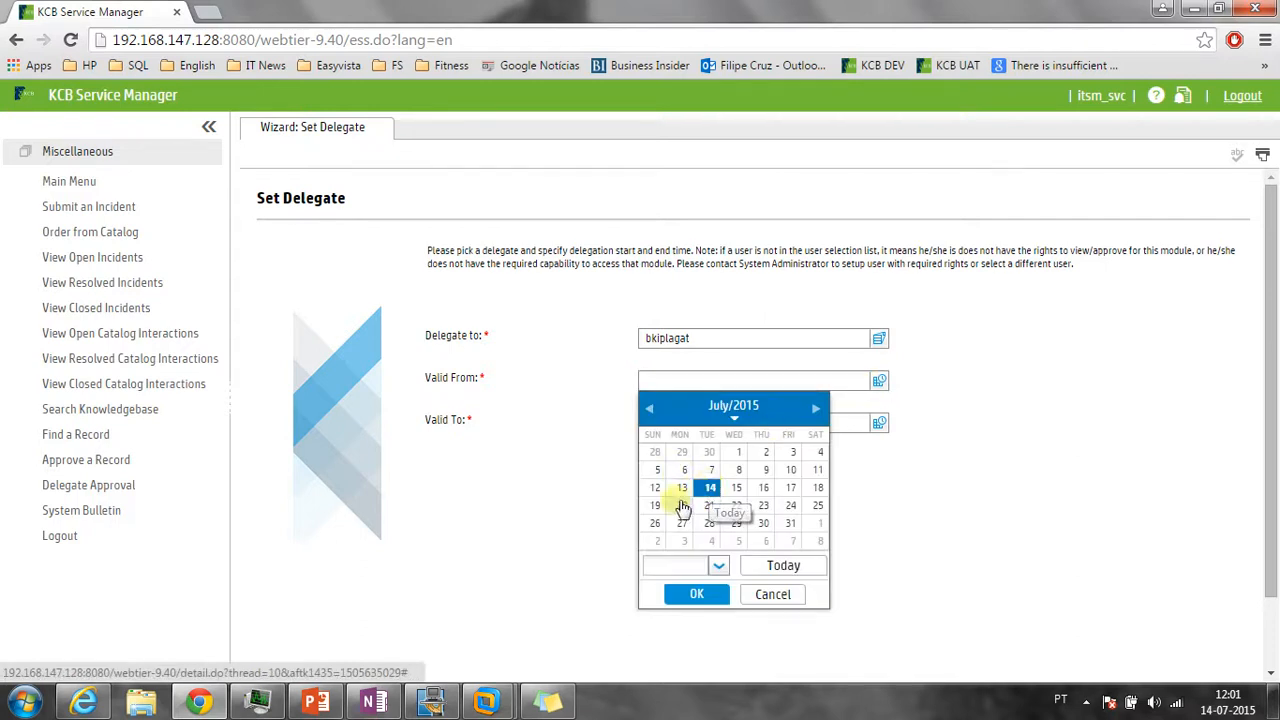
{"action": "left_click", "coordinate": [681, 507]}
{"action": "left_click", "coordinate": [697, 594]}
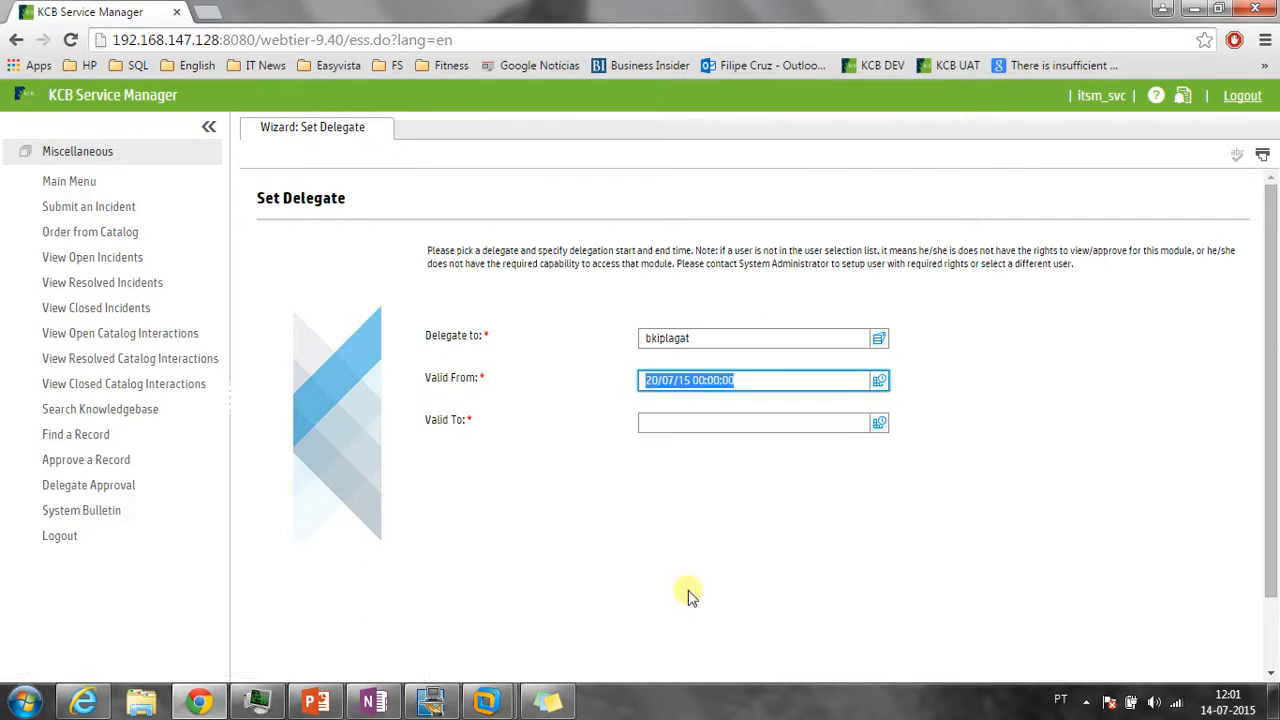
{"action": "left_click", "coordinate": [880, 423]}
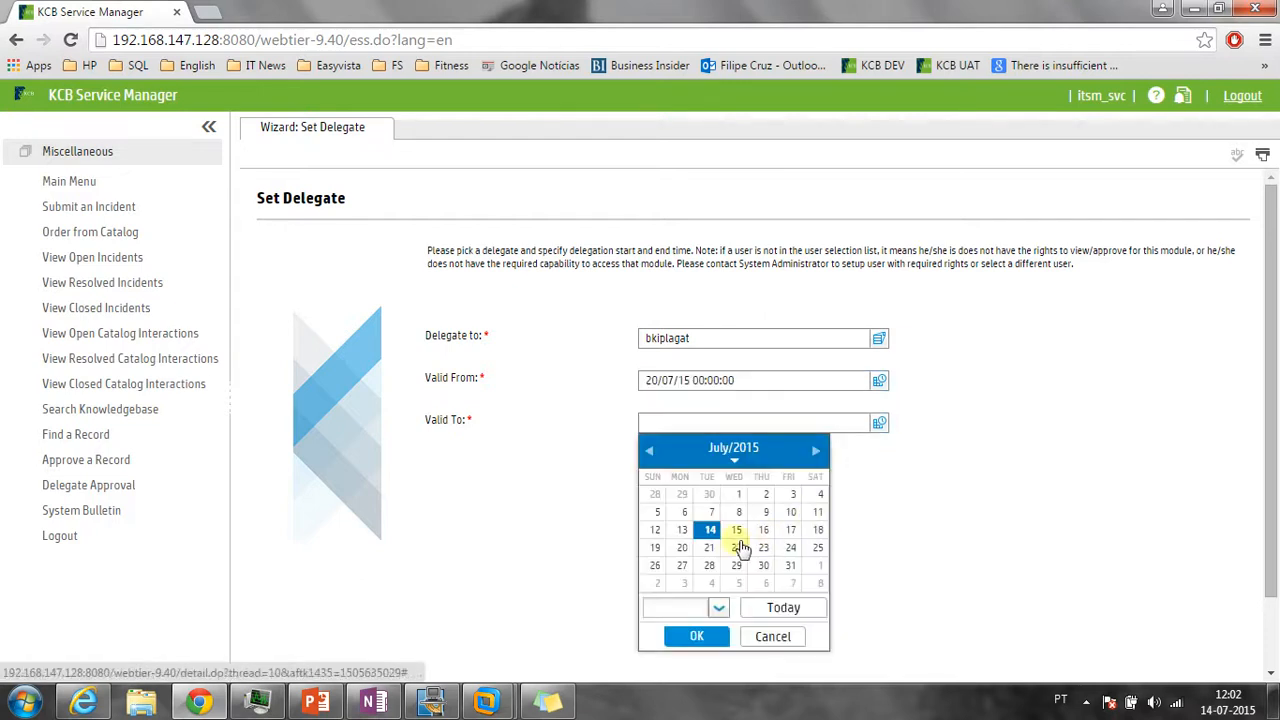
{"action": "left_click", "coordinate": [787, 556]}
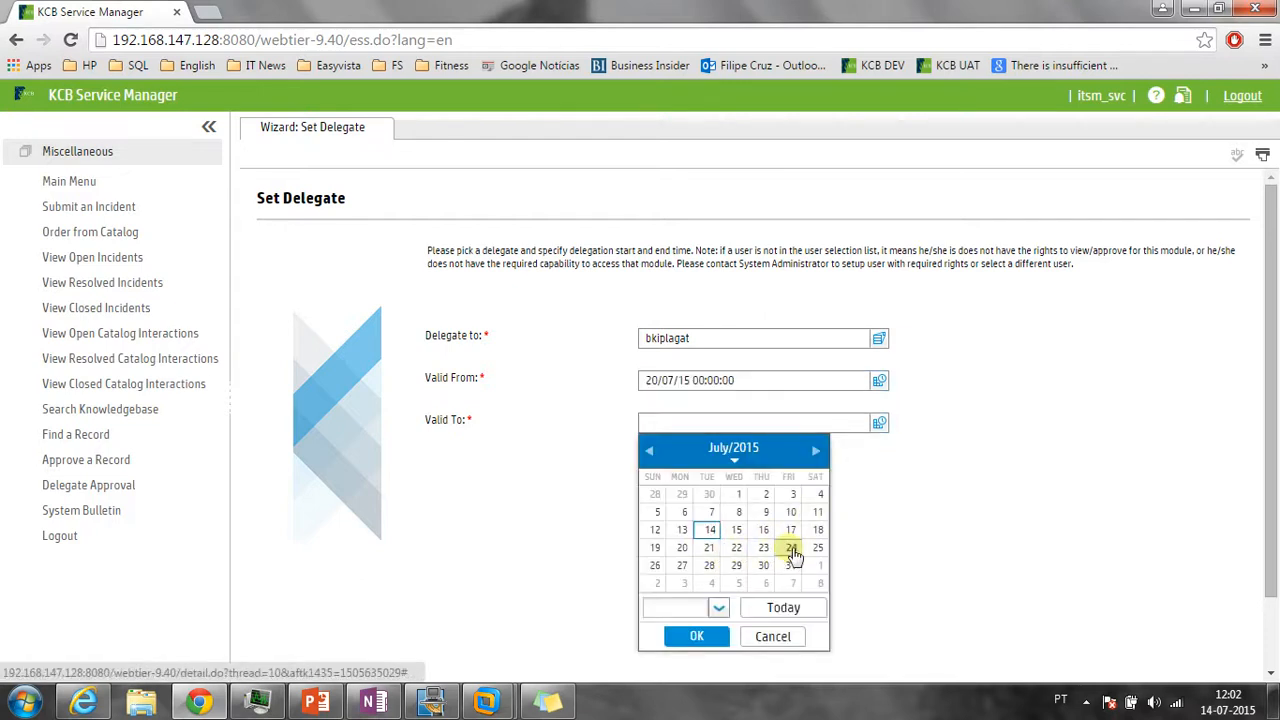
{"action": "left_click", "coordinate": [690, 636]}
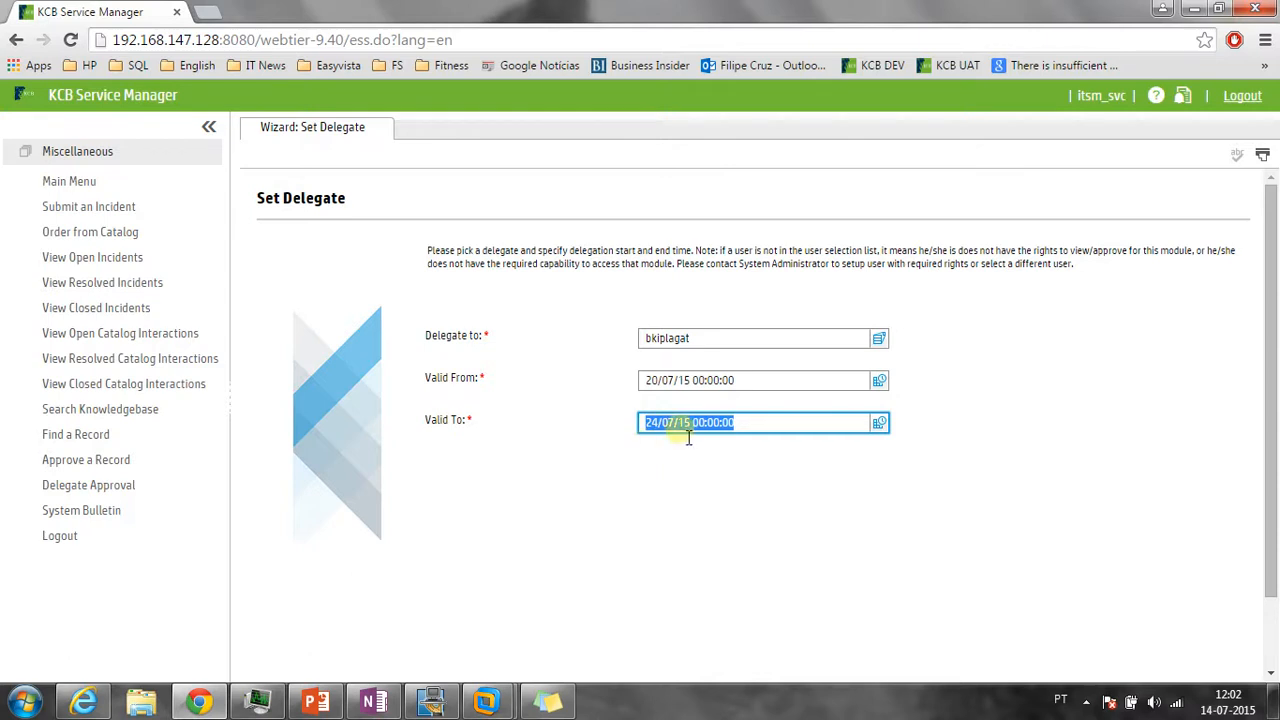
{"action": "scroll", "coordinate": [690, 460], "scroll_direction": "down", "scroll_amount": 1}
{"action": "left_click", "coordinate": [837, 664]}
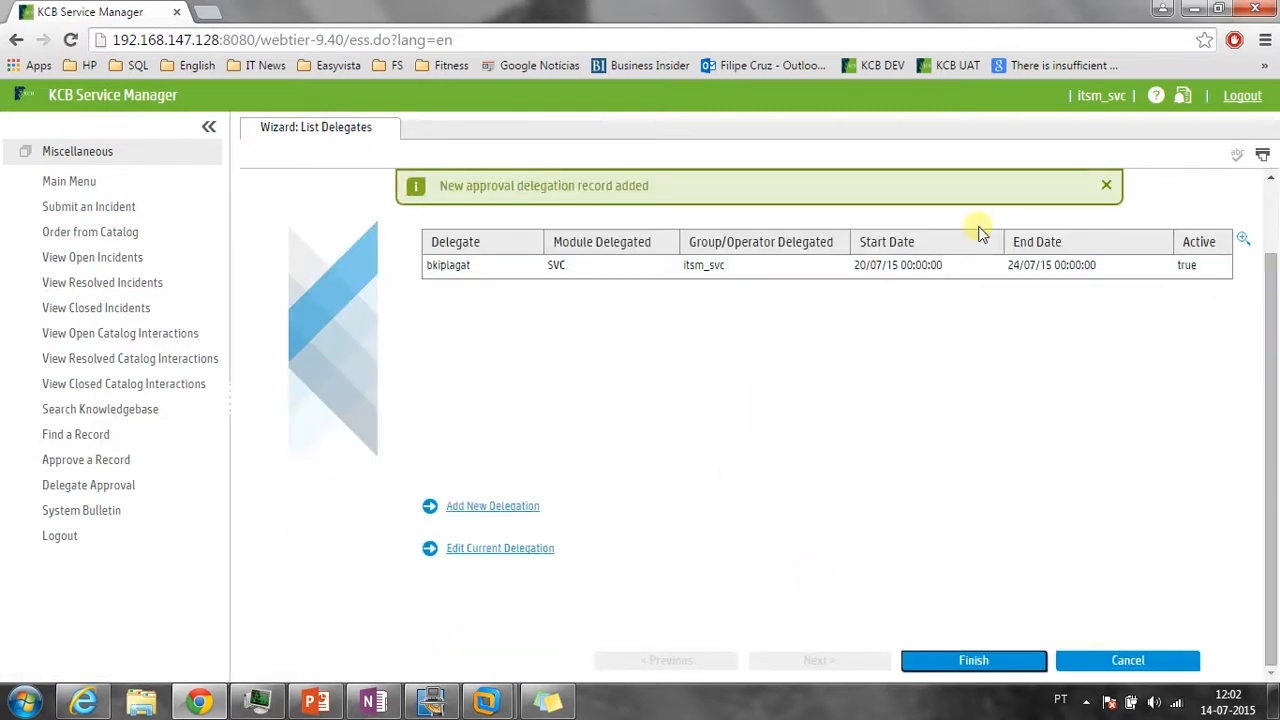
{"action": "left_click", "coordinate": [1107, 187]}
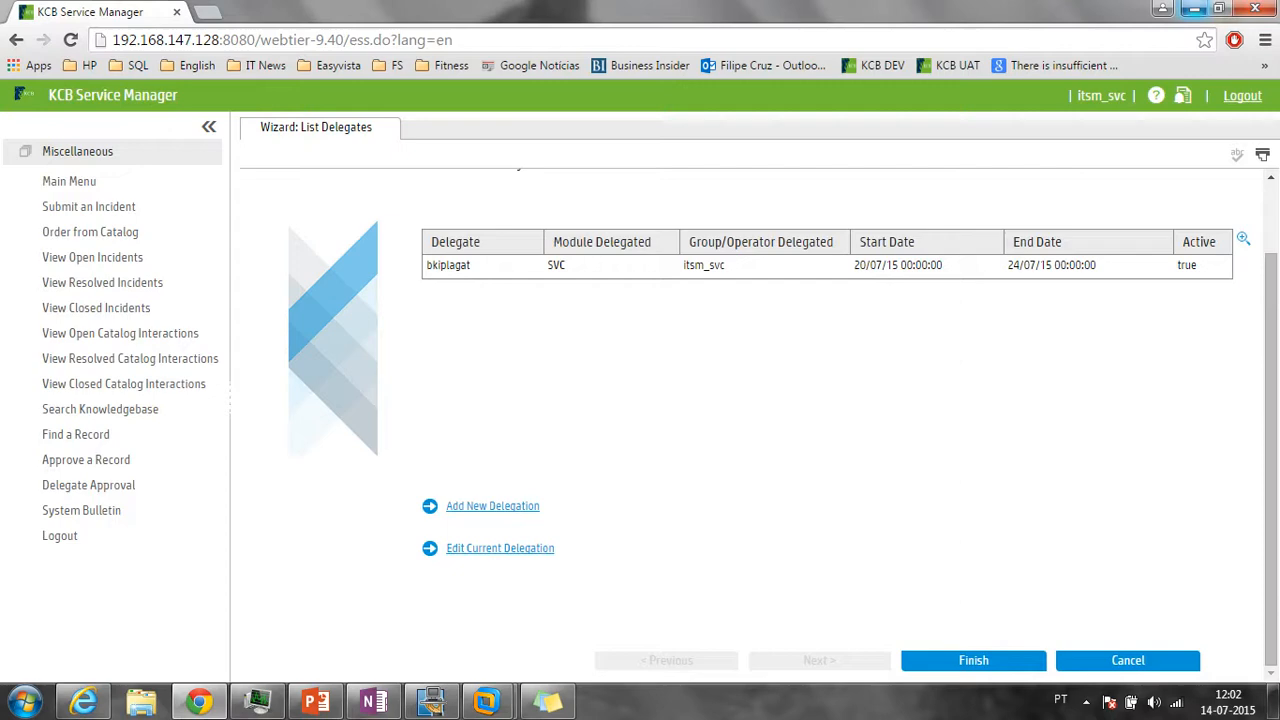
Switch to the Service Manager window in Internet Explorer, look through My To Do List and open interaction SD10805
{"action": "left_click", "coordinate": [1194, 9]}
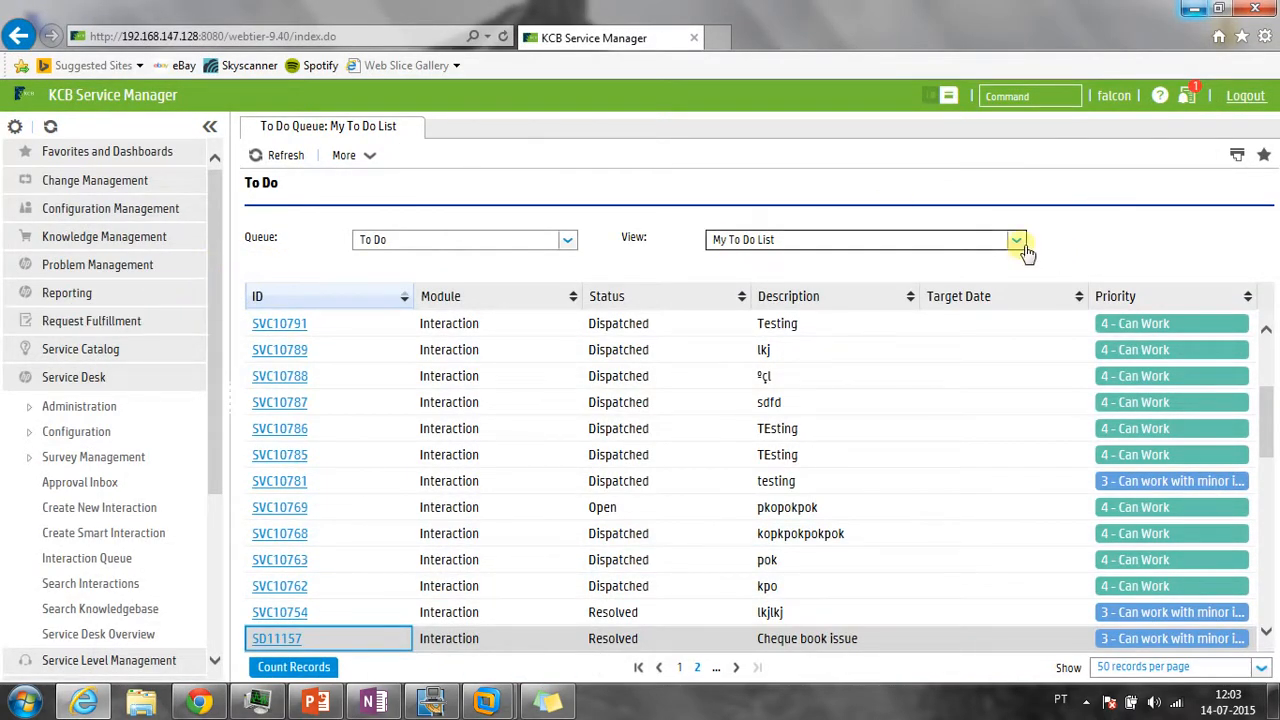
{"action": "scroll", "coordinate": [430, 545], "scroll_direction": "up", "scroll_amount": 3}
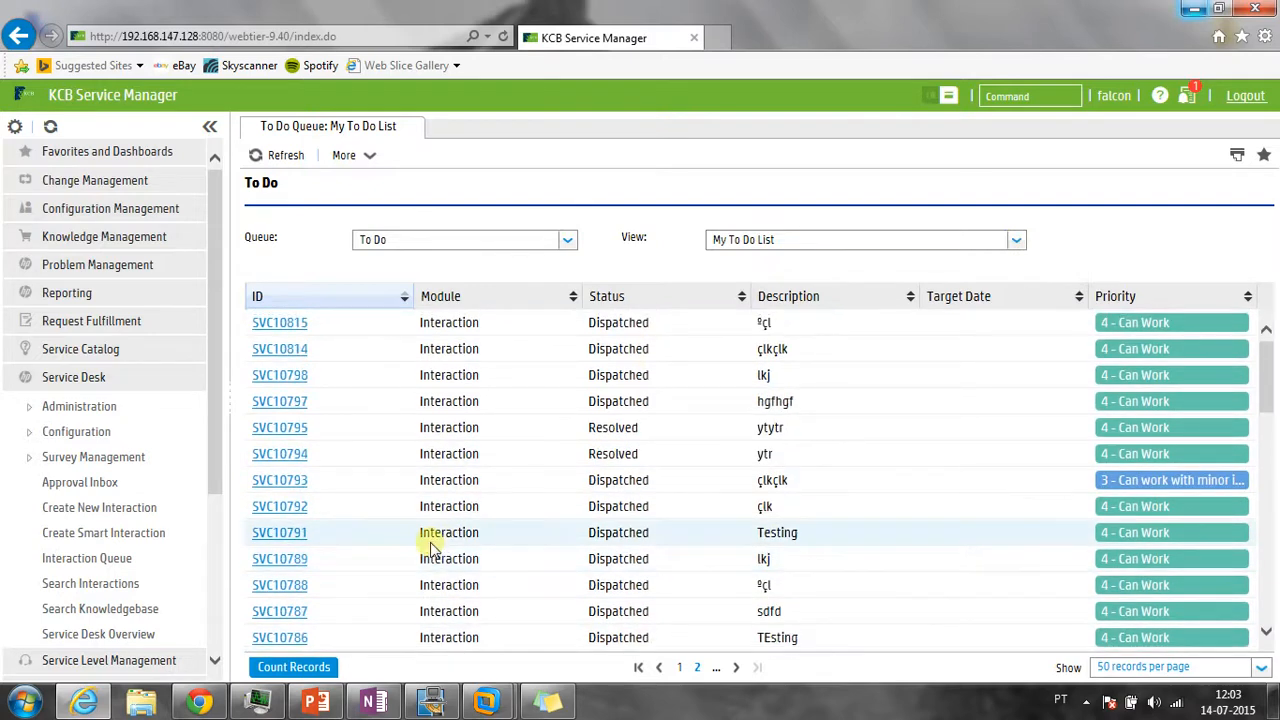
{"action": "scroll", "coordinate": [430, 545], "scroll_direction": "down", "scroll_amount": 8}
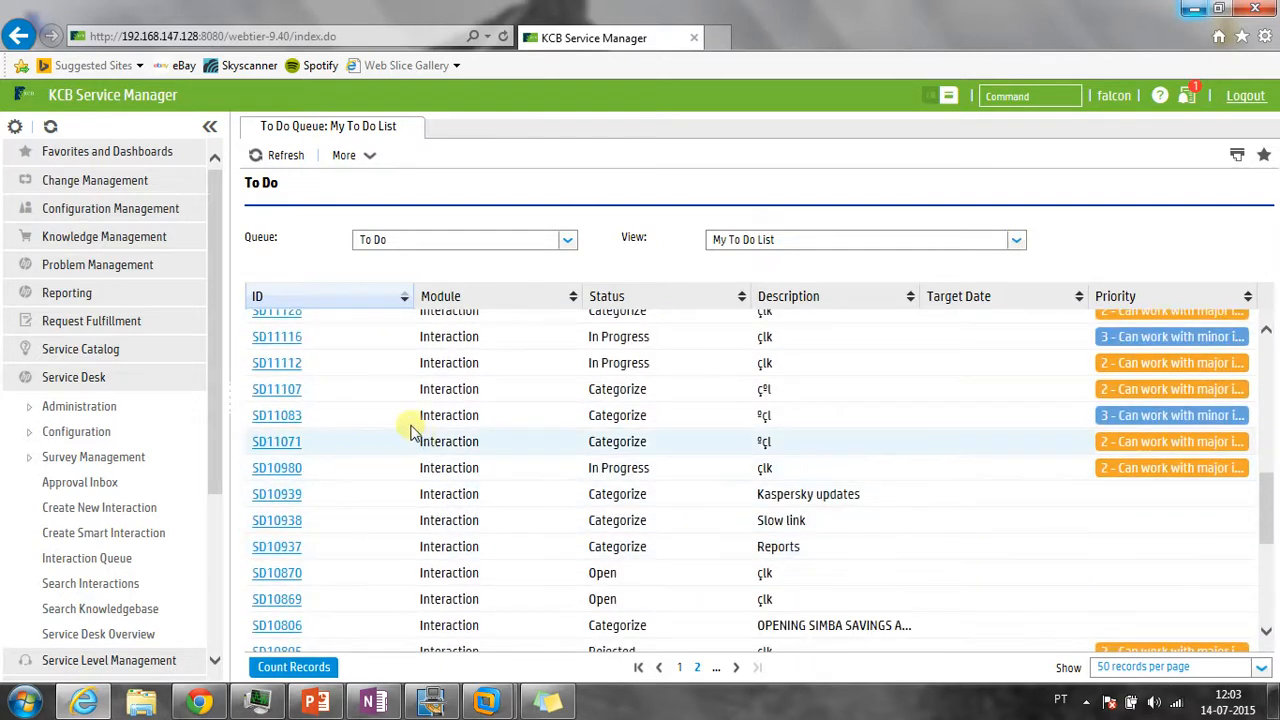
{"action": "scroll", "coordinate": [403, 420], "scroll_direction": "down", "scroll_amount": 2}
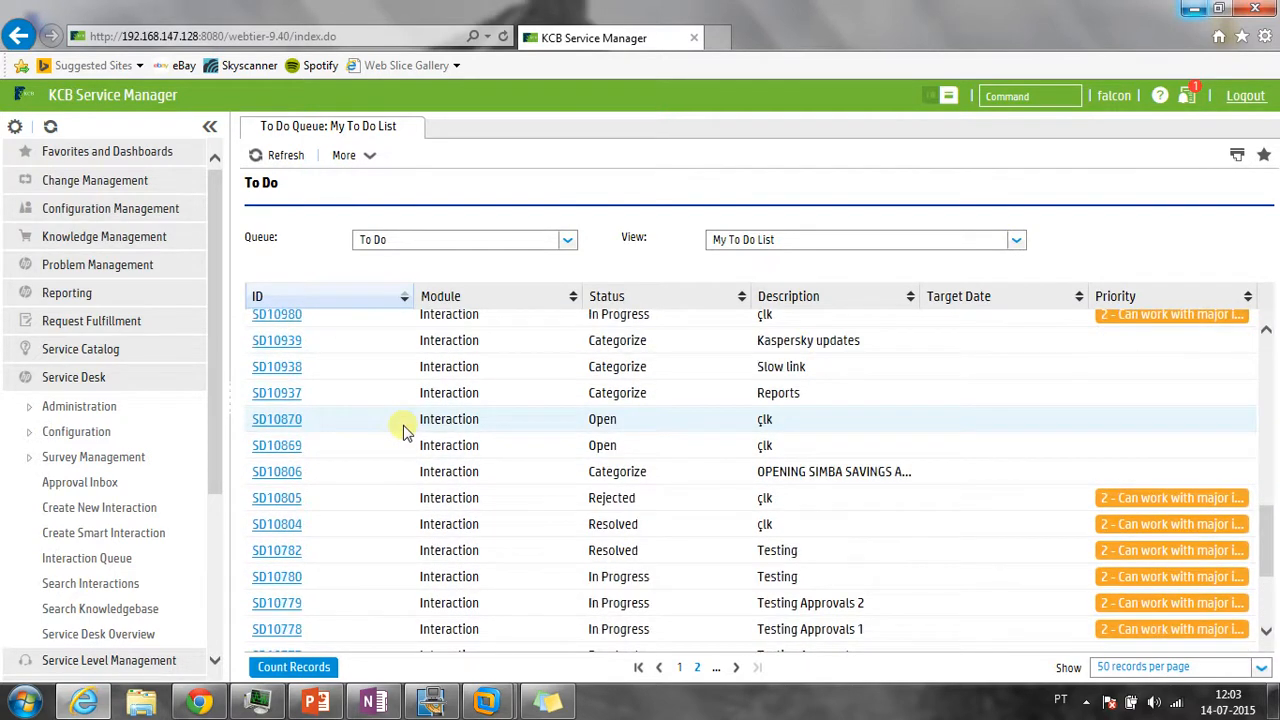
{"action": "scroll", "coordinate": [405, 432], "scroll_direction": "down", "scroll_amount": 2}
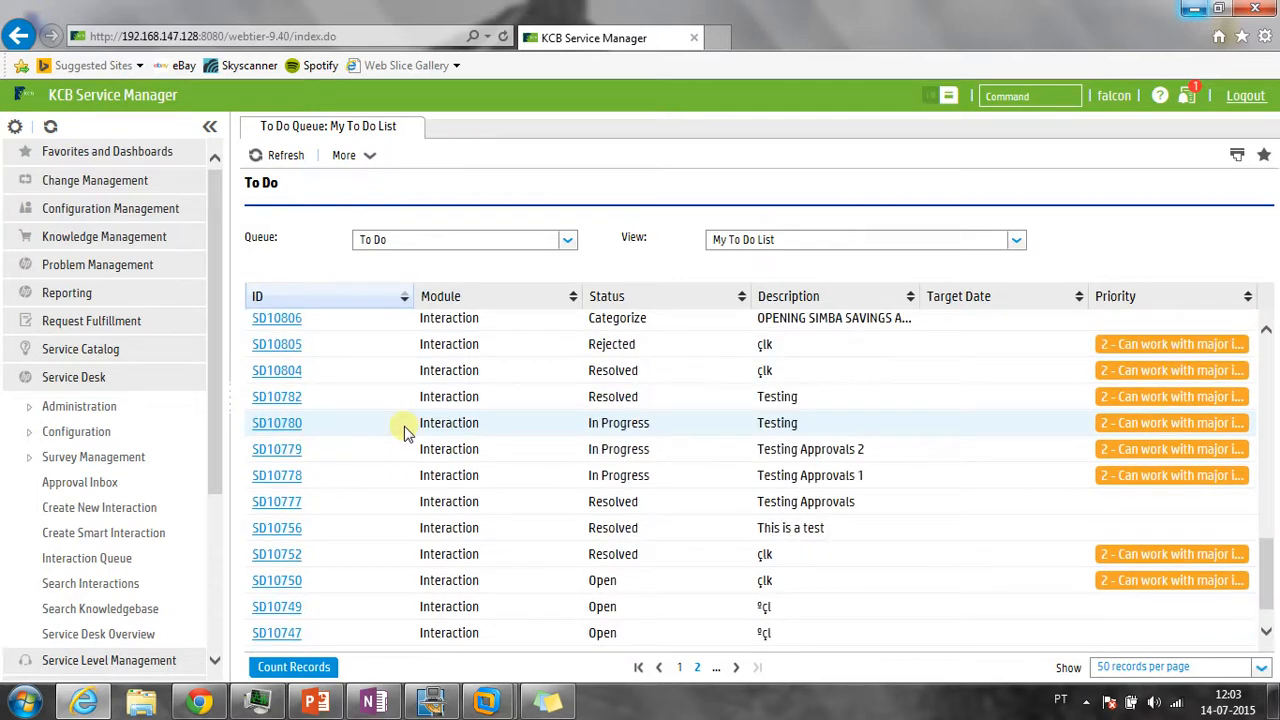
{"action": "scroll", "coordinate": [405, 432], "scroll_direction": "down", "scroll_amount": 1}
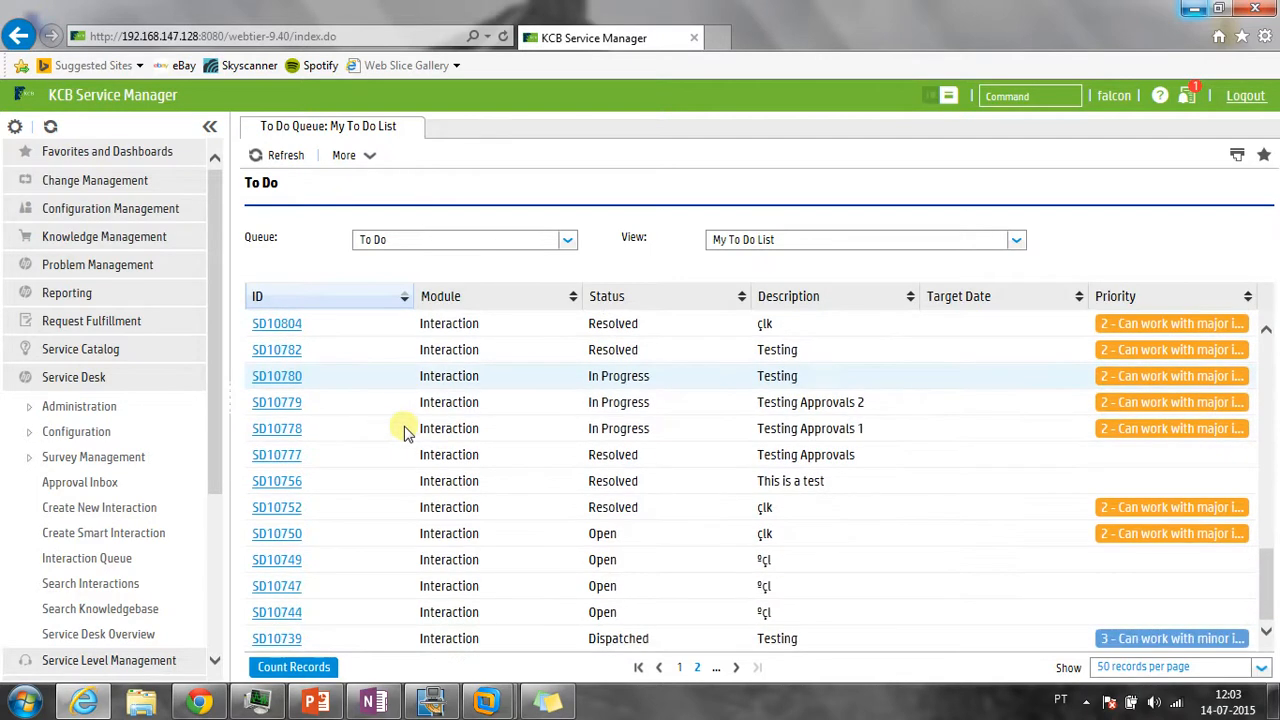
{"action": "left_click", "coordinate": [623, 296]}
{"action": "scroll", "coordinate": [580, 360], "scroll_direction": "down", "scroll_amount": 2}
{"action": "scroll", "coordinate": [580, 365], "scroll_direction": "down", "scroll_amount": 8}
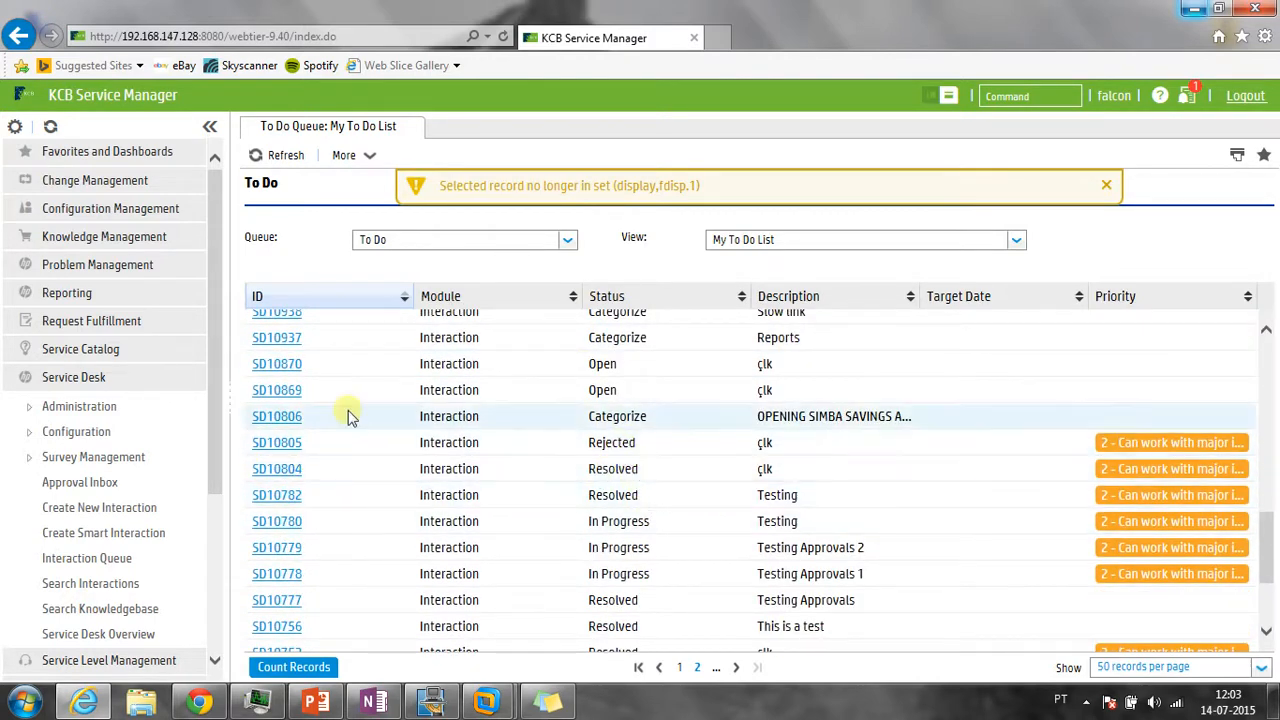
{"action": "left_click", "coordinate": [270, 445]}
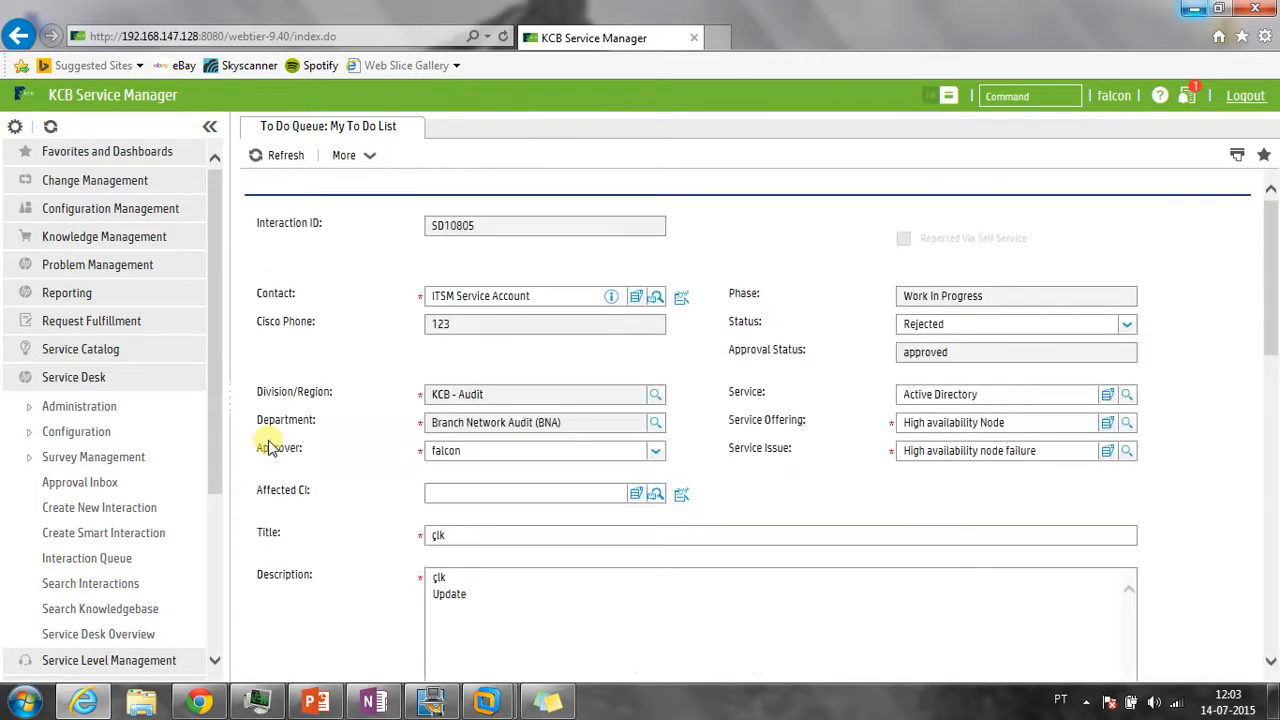
Examine the proposed solution and the workflow diagram of interaction SD10805
{"action": "scroll", "coordinate": [290, 435], "scroll_direction": "down", "scroll_amount": 5}
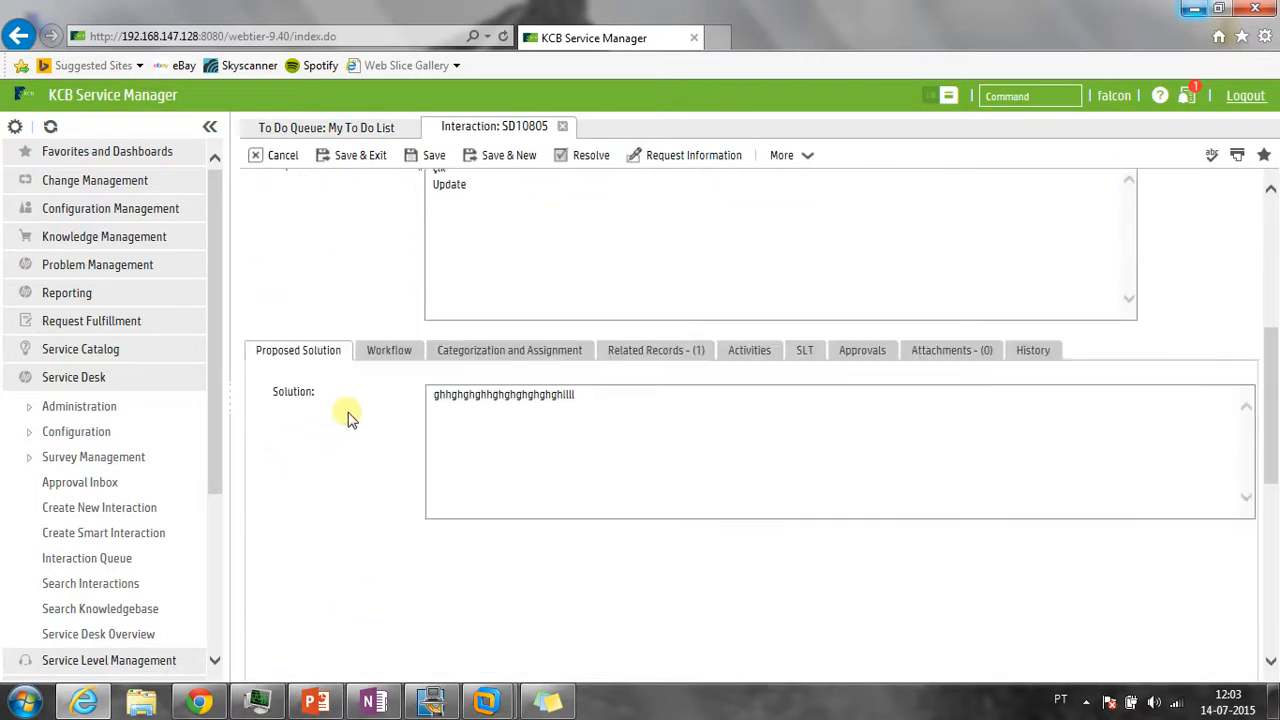
{"action": "left_click", "coordinate": [406, 356]}
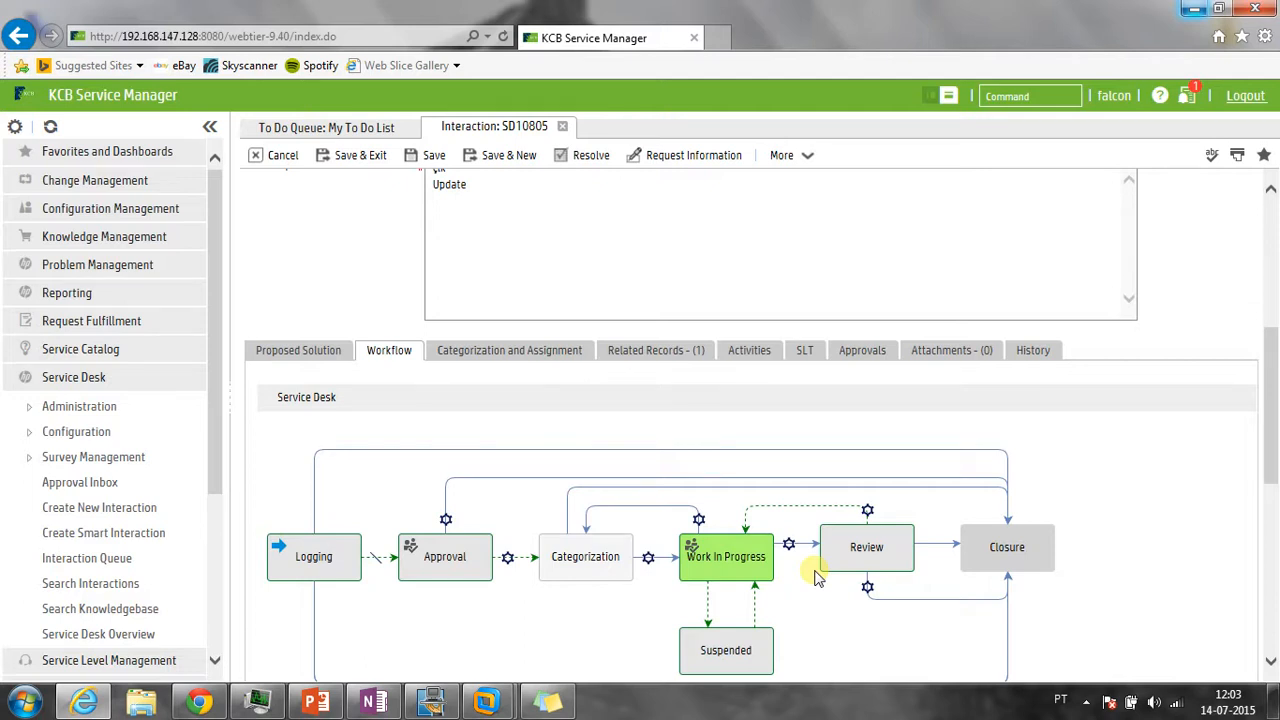
{"action": "scroll", "coordinate": [815, 575], "scroll_direction": "up", "scroll_amount": 1}
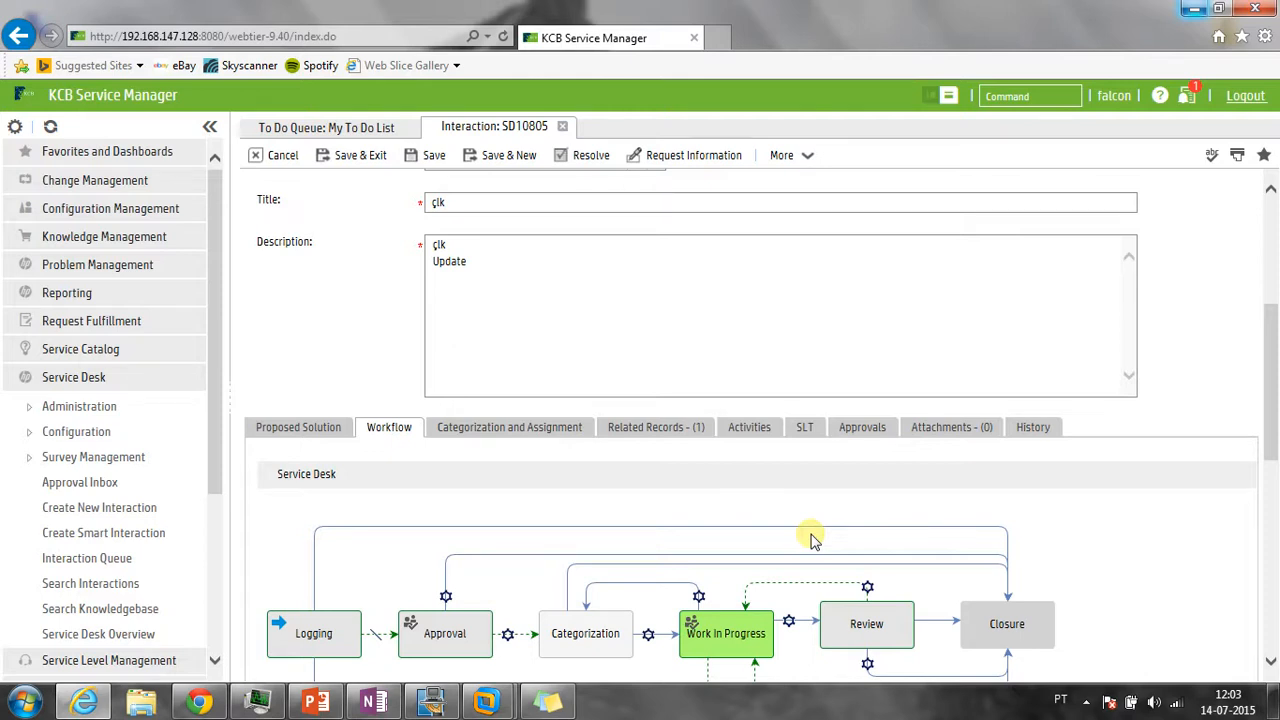
{"action": "scroll", "coordinate": [757, 541], "scroll_direction": "up", "scroll_amount": 1}
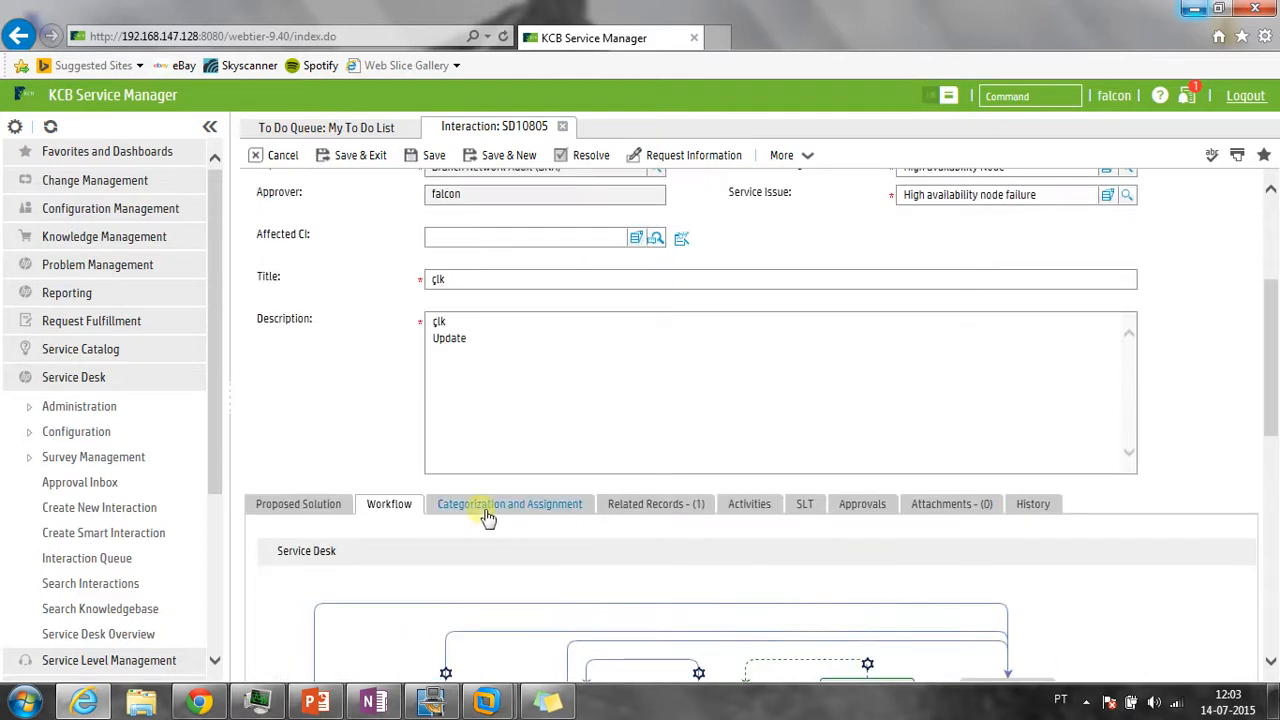
Search the knowledgebase from the interaction, check the search text carried over from its description, and return to the record
{"action": "left_click", "coordinate": [800, 158]}
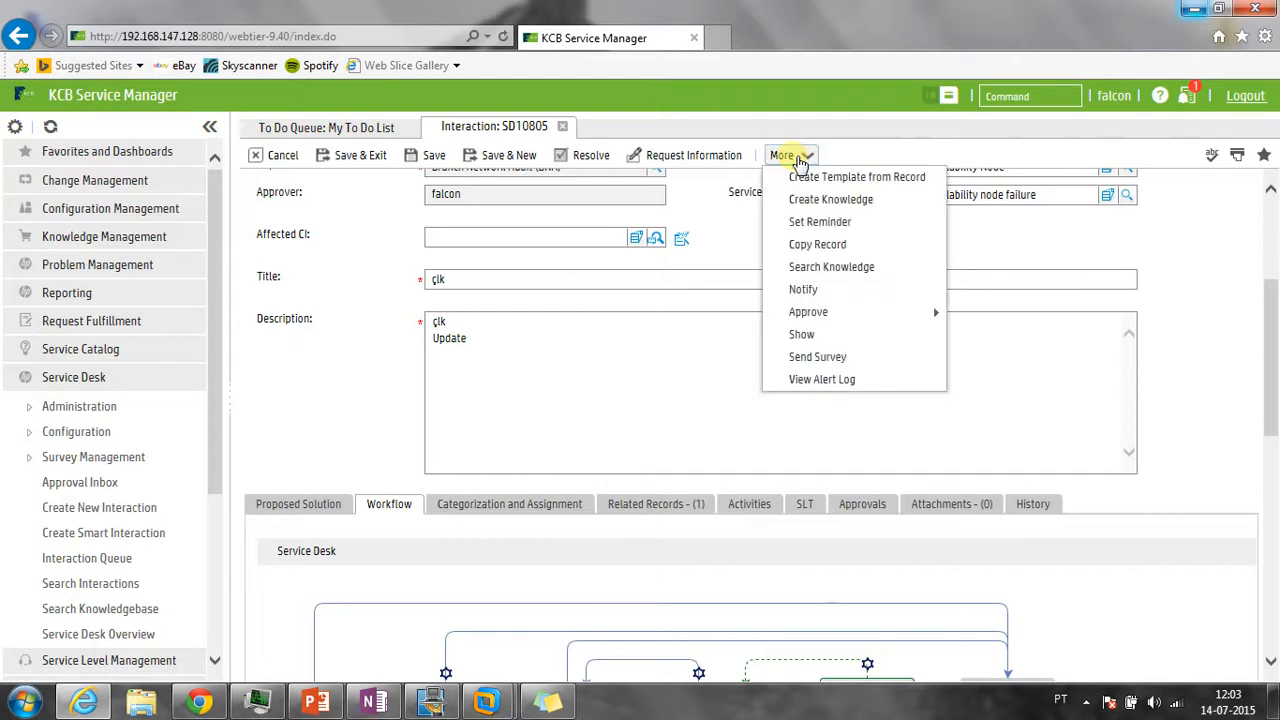
{"action": "left_click", "coordinate": [806, 268]}
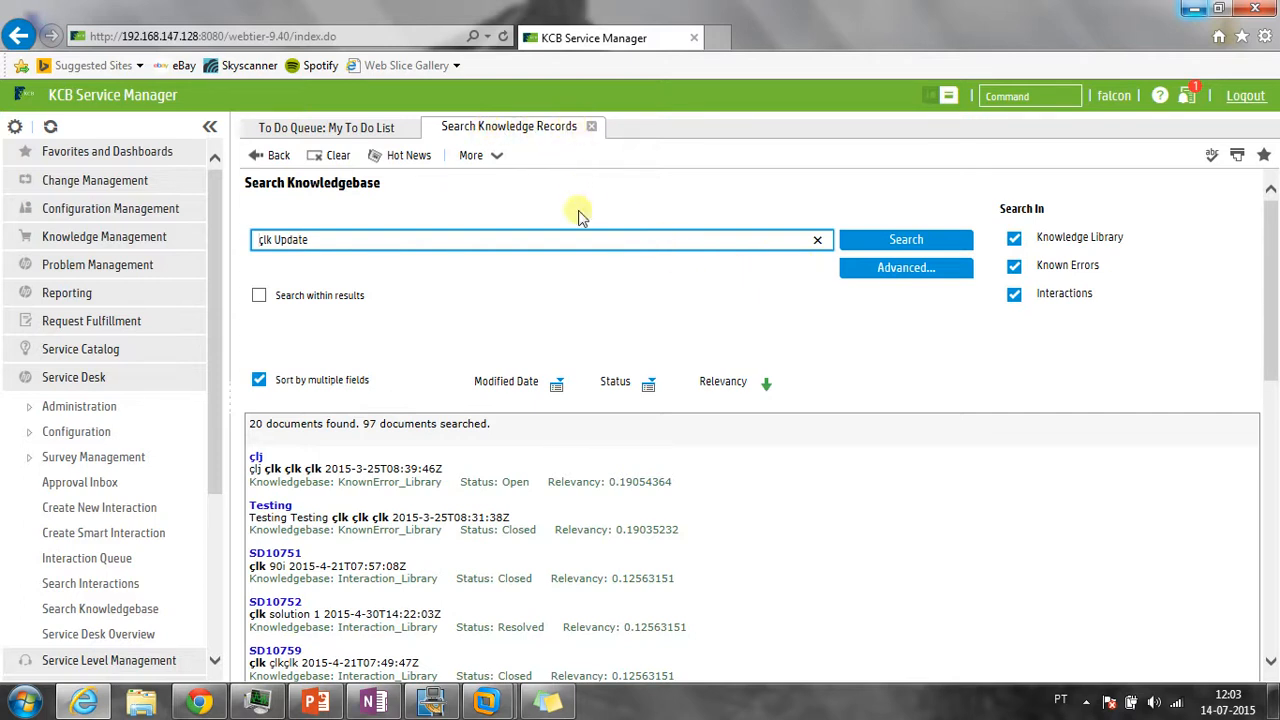
{"action": "left_click_drag", "start_coordinate": [320, 240], "coordinate": [237, 240]}
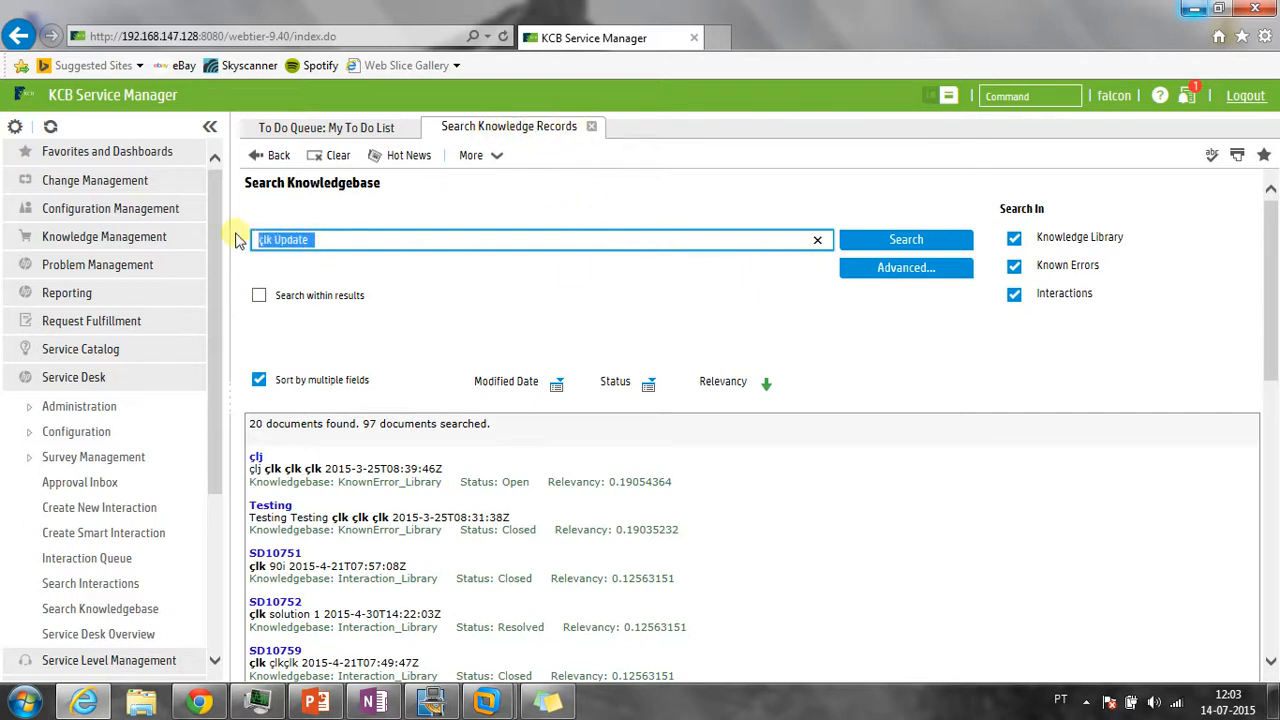
{"action": "left_click", "coordinate": [268, 155]}
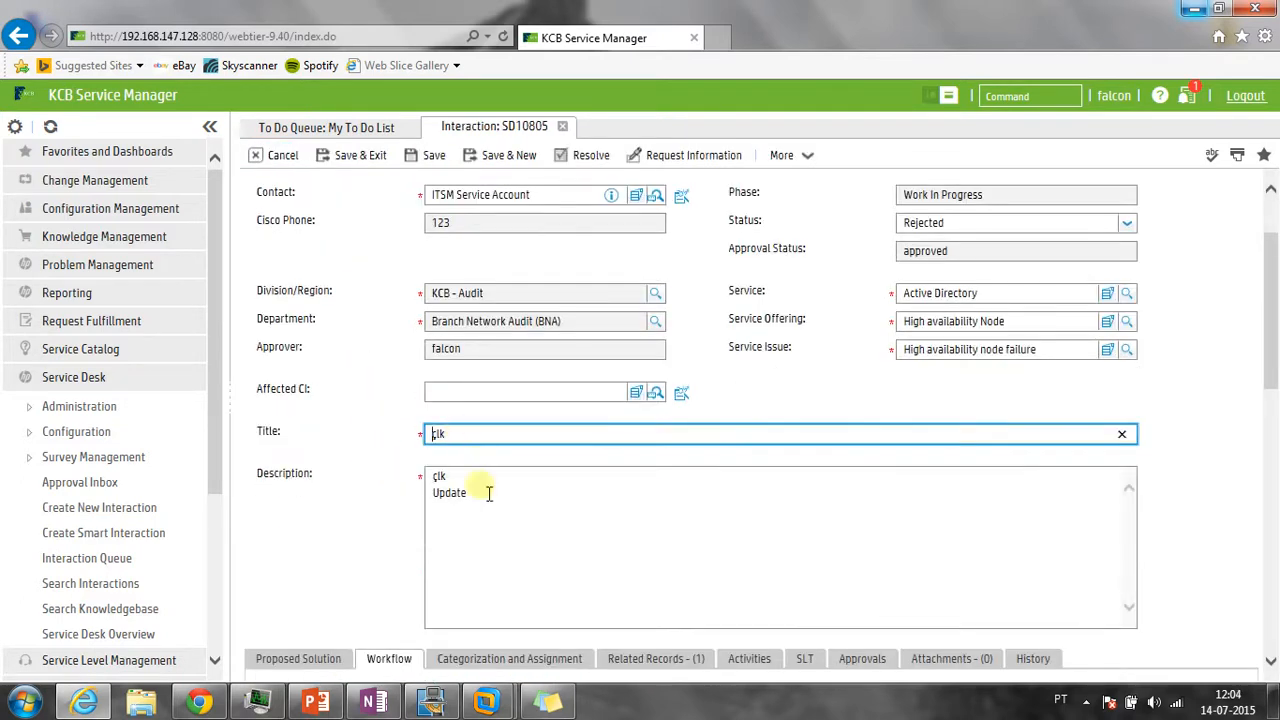
Replace the interaction's description with "I cannot access the intranet", save the record and dismiss the notice
{"action": "left_click_drag", "start_coordinate": [491, 491], "coordinate": [370, 485]}
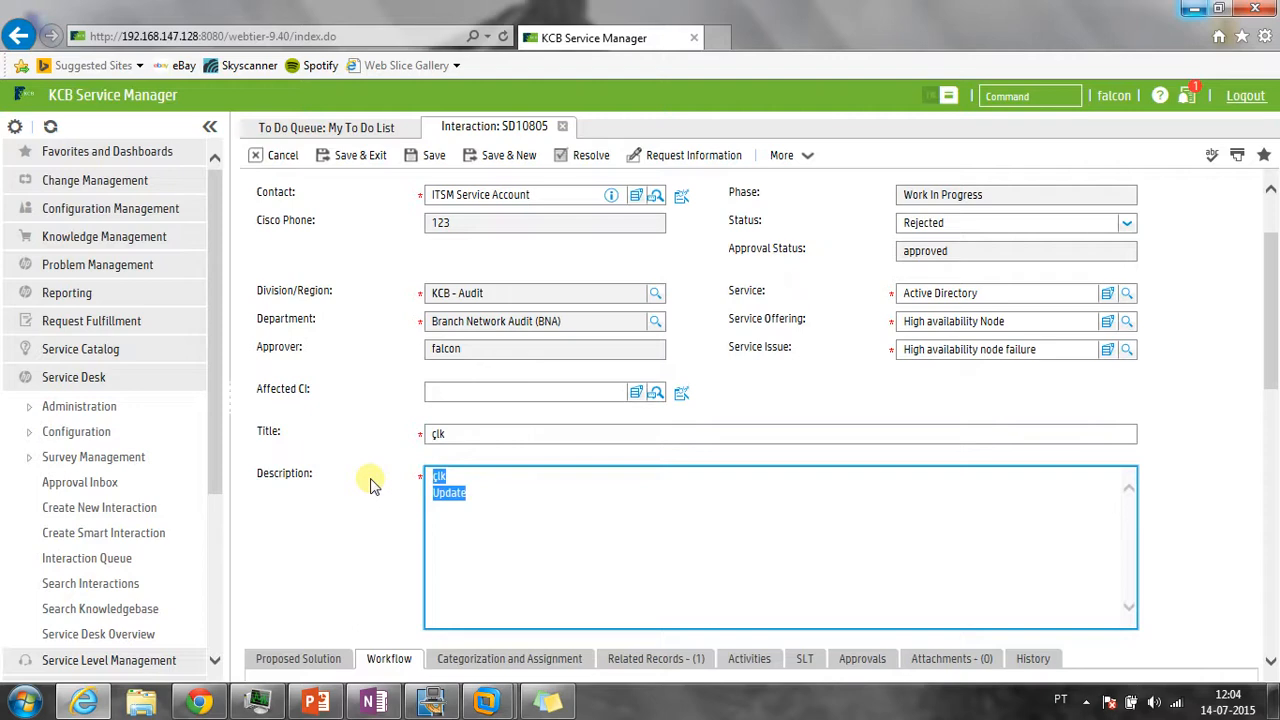
{"action": "key", "text": "BackSpace"}
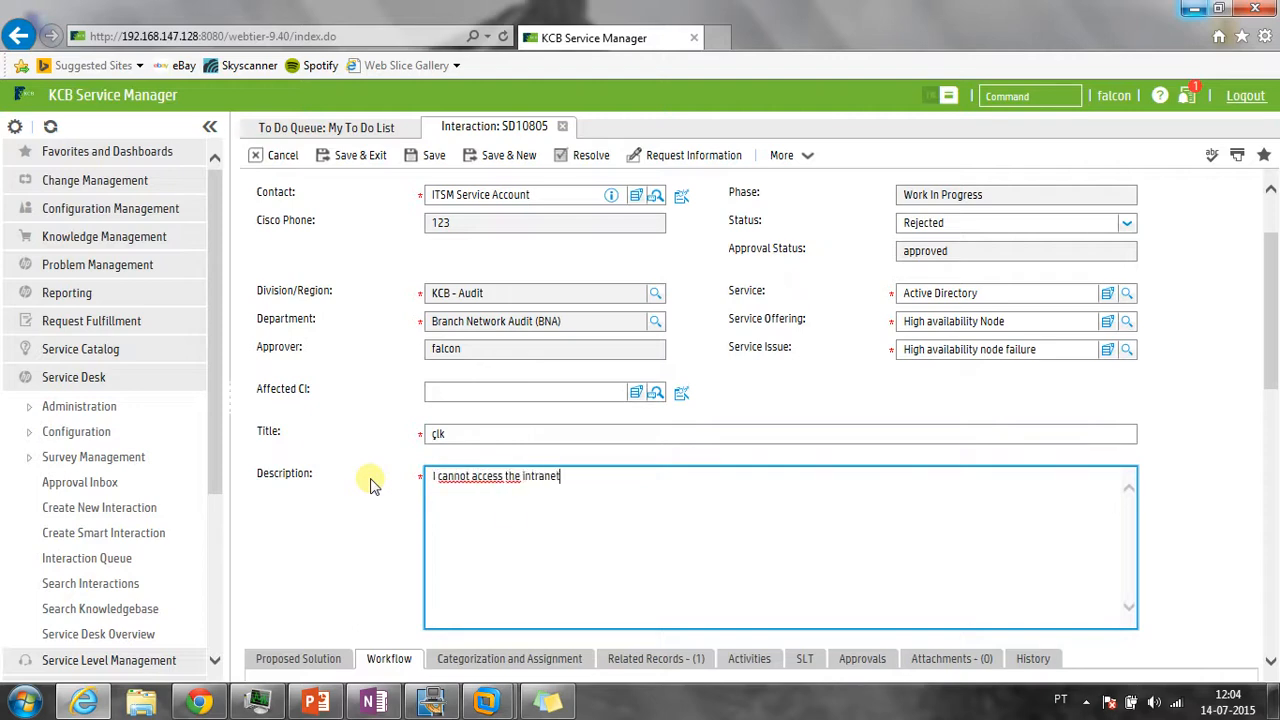
{"action": "left_click", "coordinate": [434, 156]}
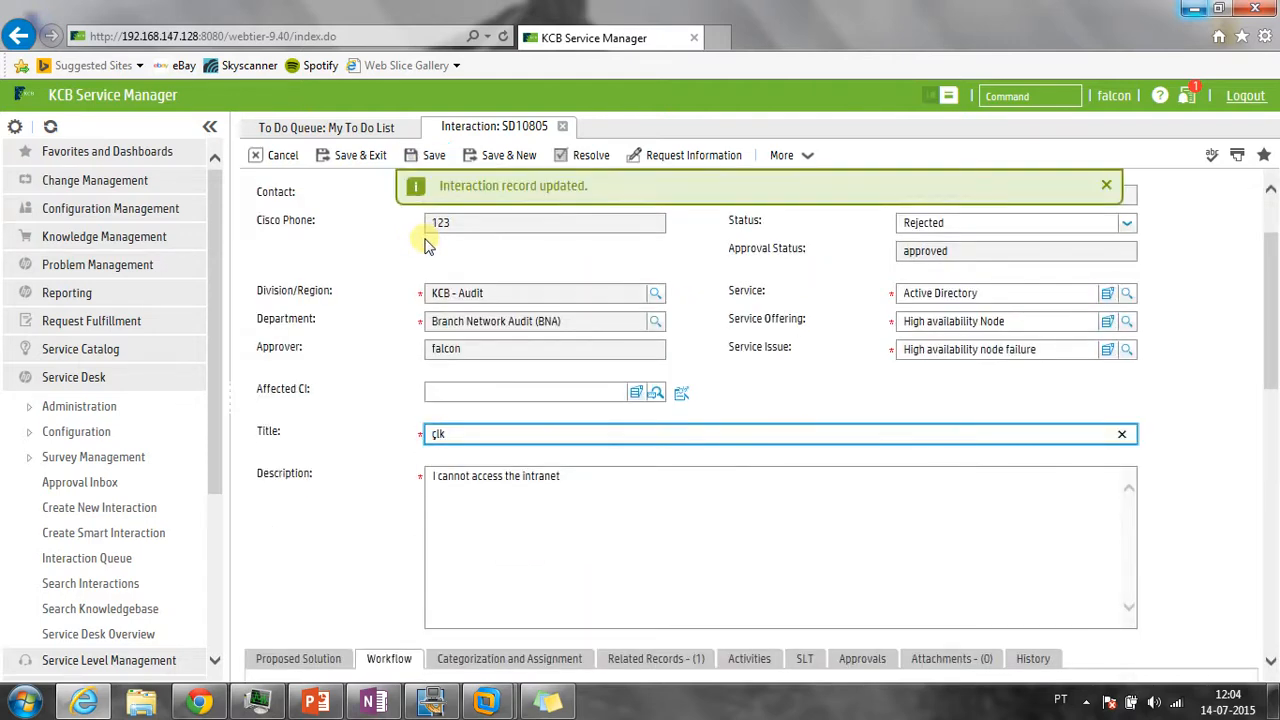
{"action": "left_click", "coordinate": [1106, 186]}
Replace the interaction's title with the description text "I cannot access the intranet"
{"action": "left_click", "coordinate": [546, 492]}
{"action": "key", "text": "ctrl+a"}
{"action": "key", "text": "ctrl+c"}
{"action": "key", "text": "shift+Tab"}
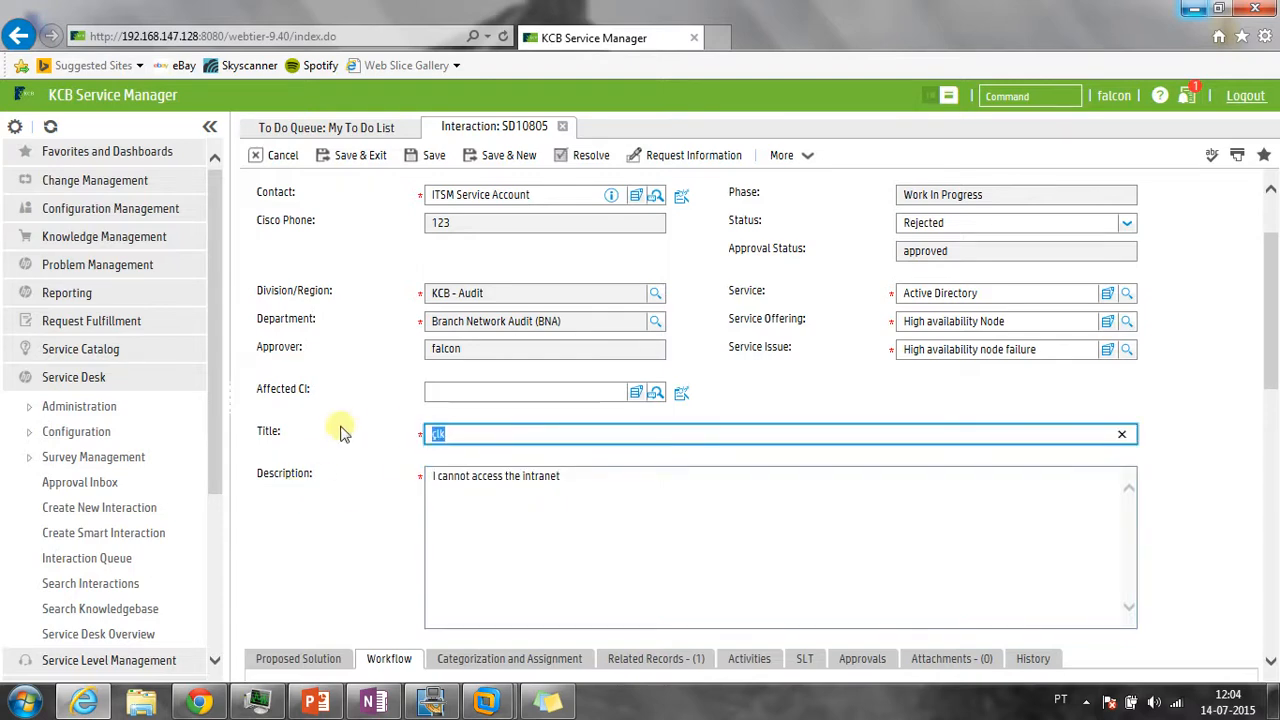
{"action": "key", "text": "ctrl+v"}
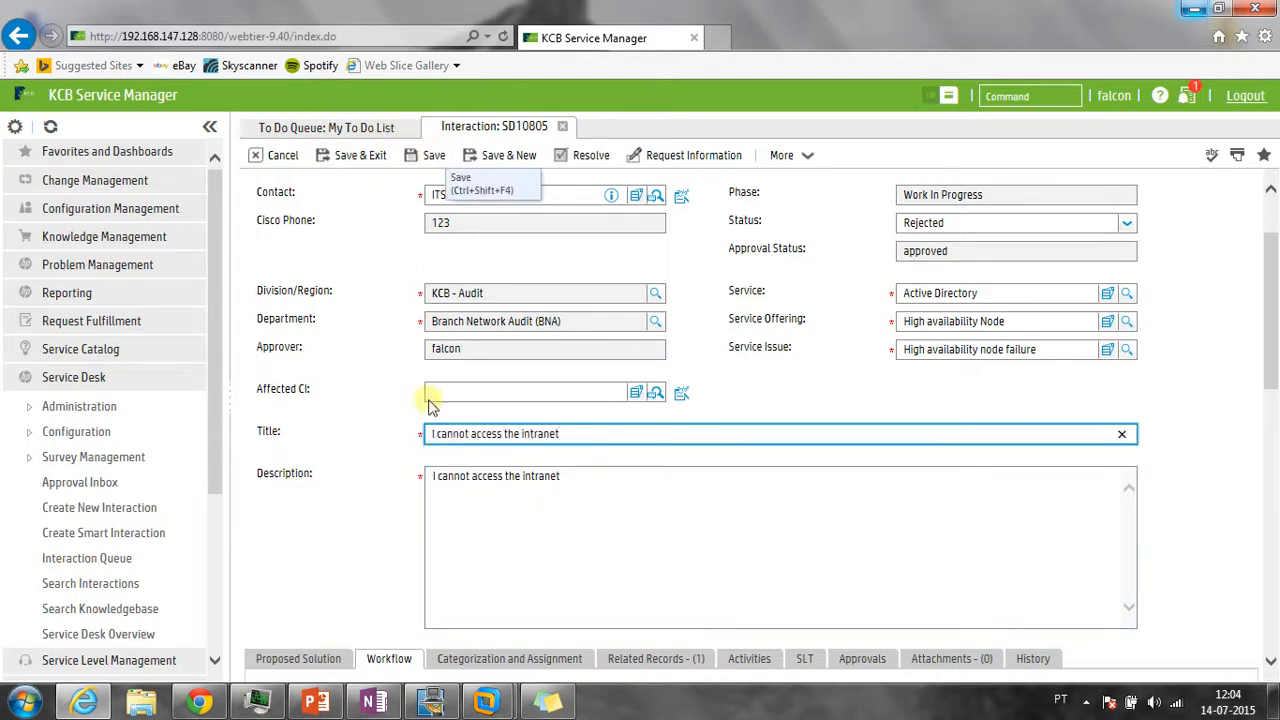
Clear the interaction's proposed solution text, save the record and dismiss the notice
{"action": "scroll", "coordinate": [334, 530], "scroll_direction": "down", "scroll_amount": 2}
{"action": "left_click", "coordinate": [313, 430]}
{"action": "left_click_drag", "start_coordinate": [597, 479], "coordinate": [244, 442]}
{"action": "key", "text": "BackSpace"}
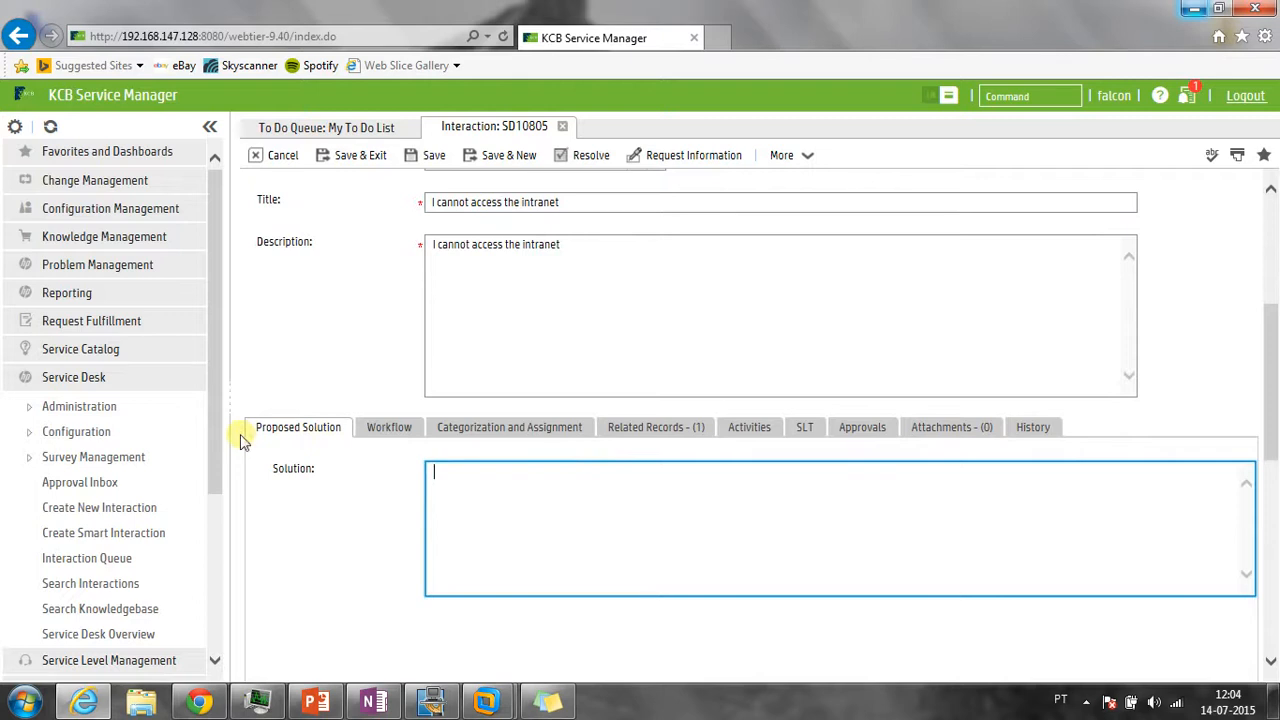
{"action": "left_click", "coordinate": [423, 158]}
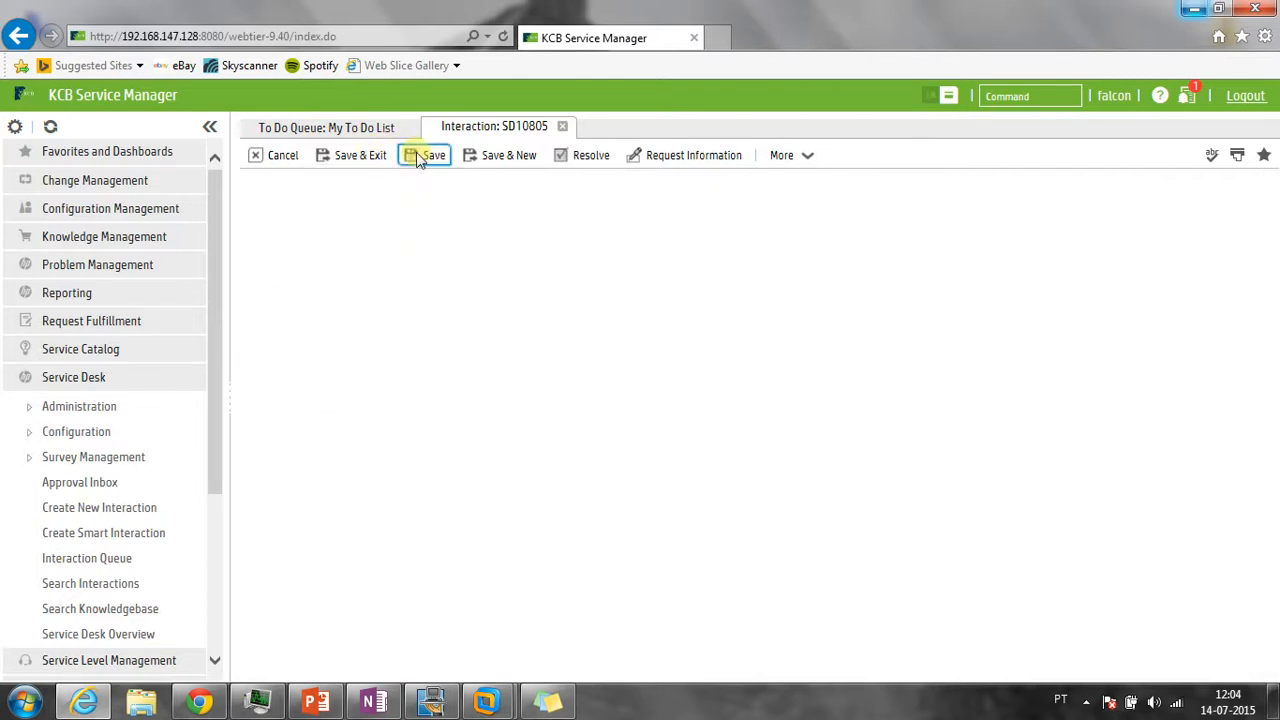
{"action": "left_click", "coordinate": [1106, 185]}
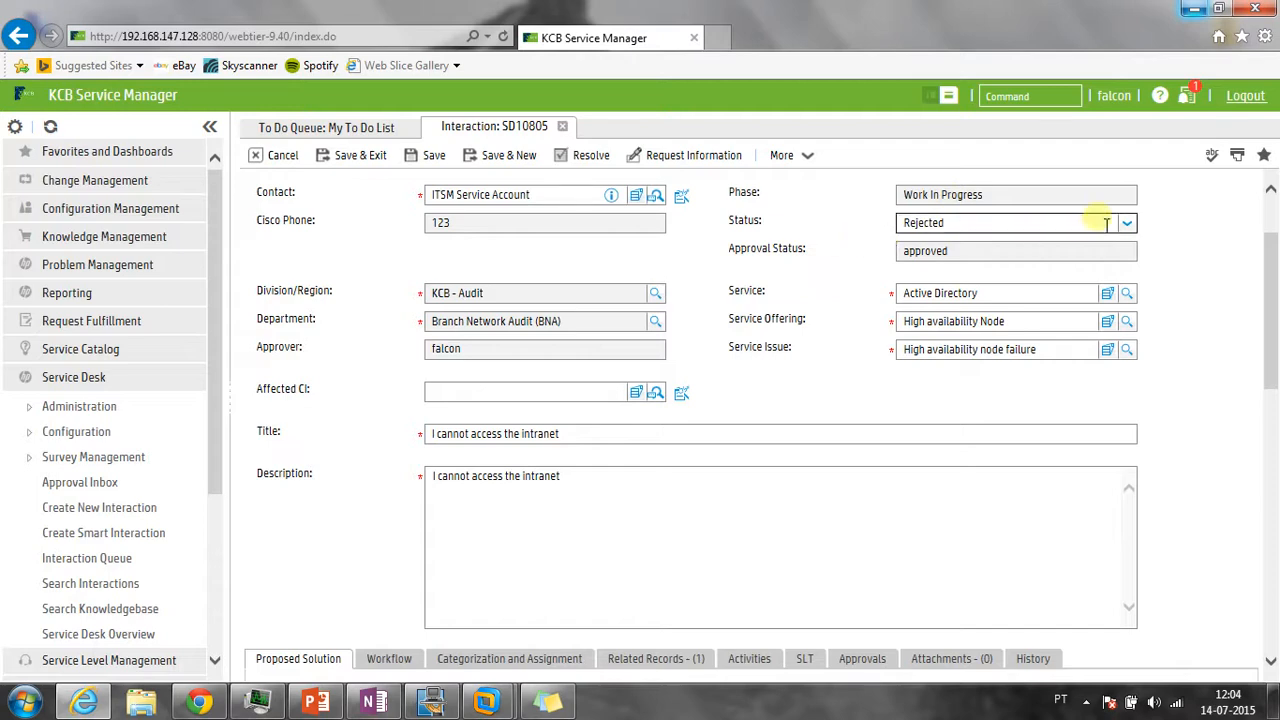
Set the interaction's status to In Progress, save the record and dismiss the notice
{"action": "left_click", "coordinate": [1127, 222]}
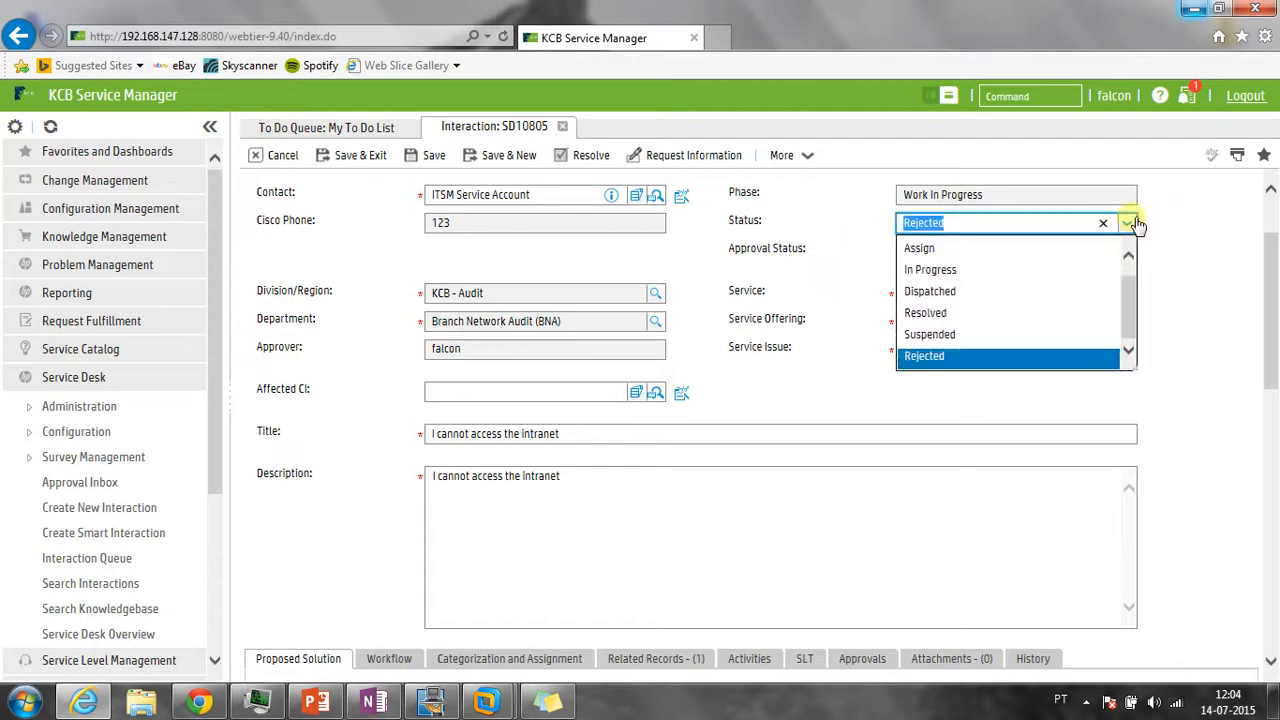
{"action": "left_click", "coordinate": [965, 270]}
{"action": "left_click", "coordinate": [434, 155]}
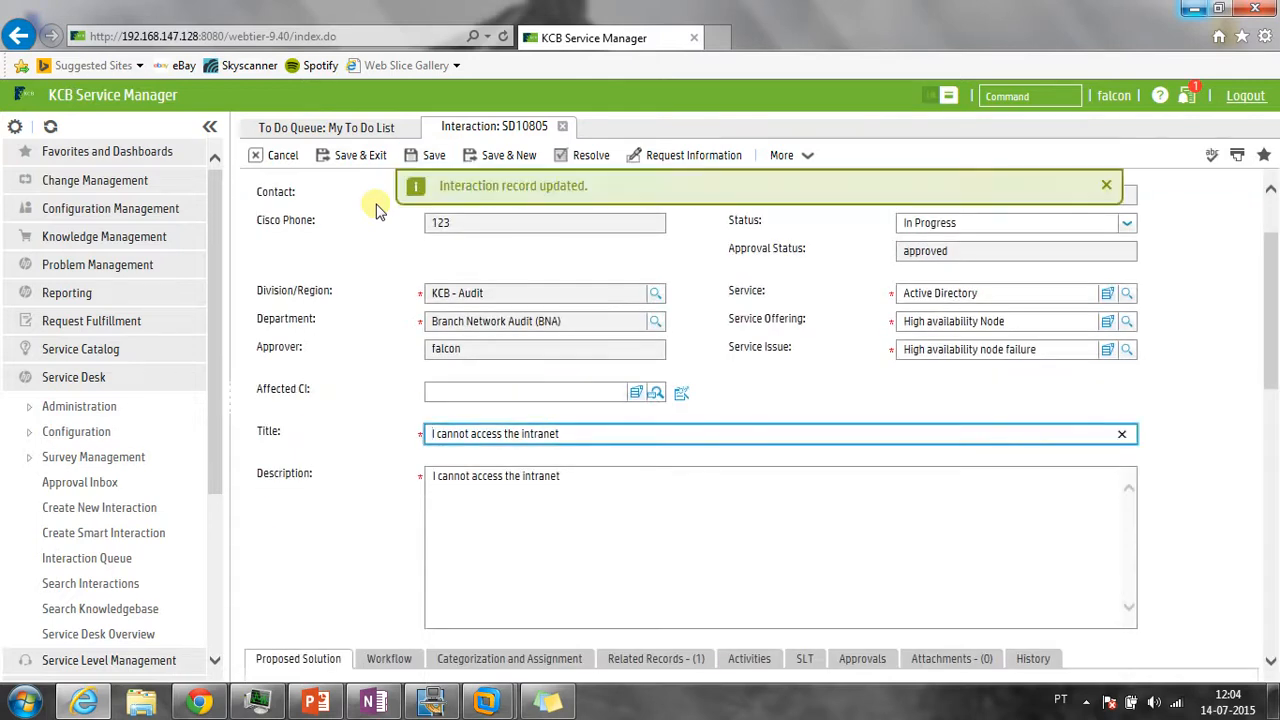
{"action": "left_click", "coordinate": [1107, 186]}
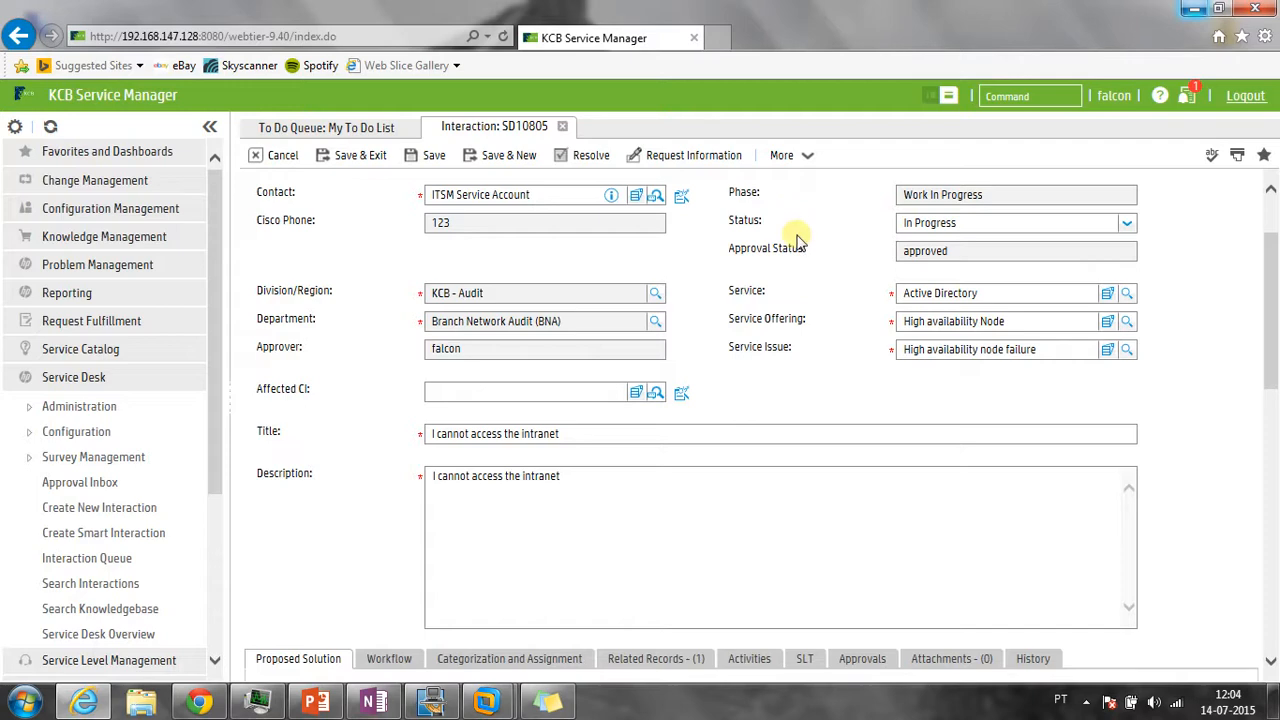
Search the knowledgebase from the interaction and examine the Knowledge Library, Known Errors and Interactions search scopes, the result summary and the search text
{"action": "left_click", "coordinate": [785, 156]}
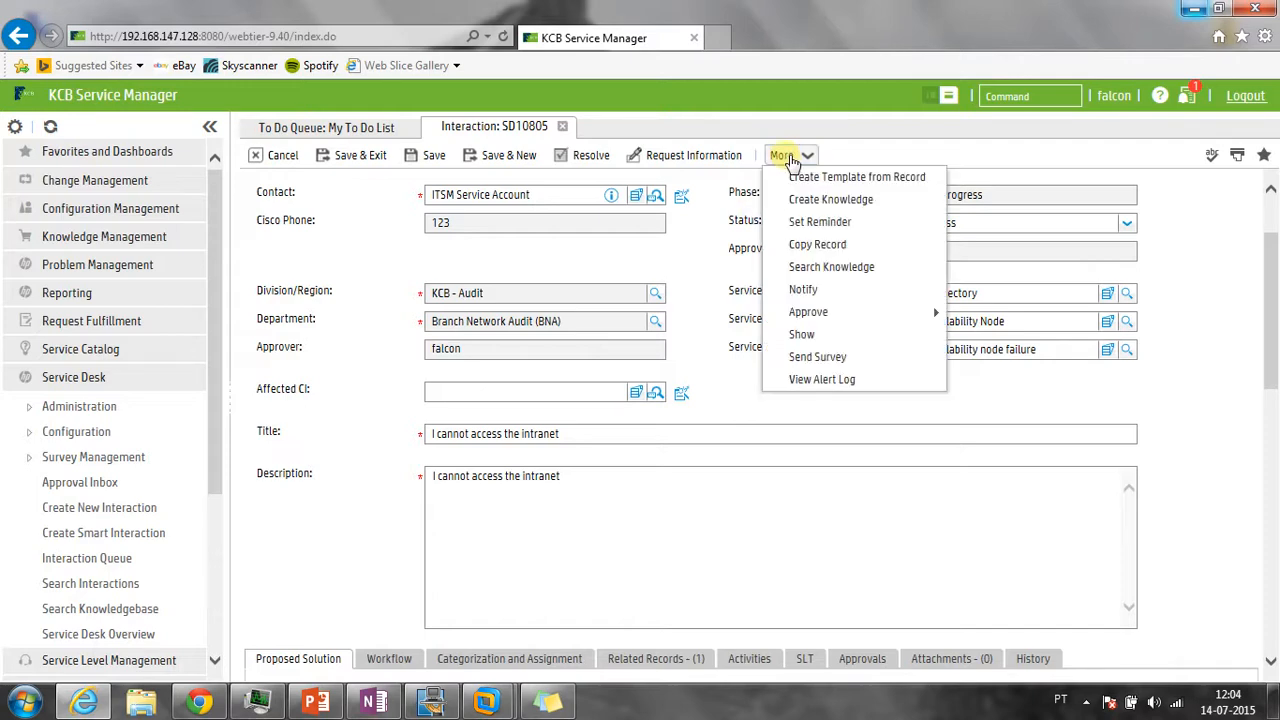
{"action": "left_click", "coordinate": [803, 269]}
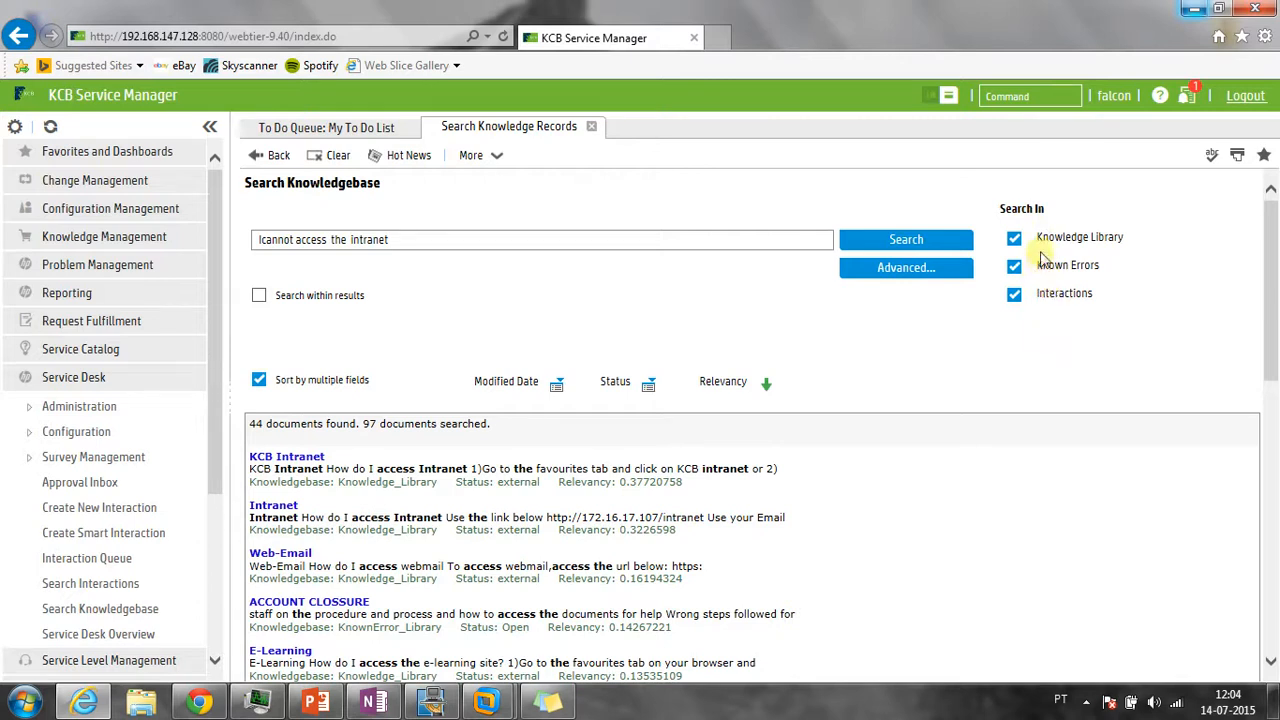
{"action": "left_click_drag", "start_coordinate": [1034, 237], "coordinate": [1136, 240]}
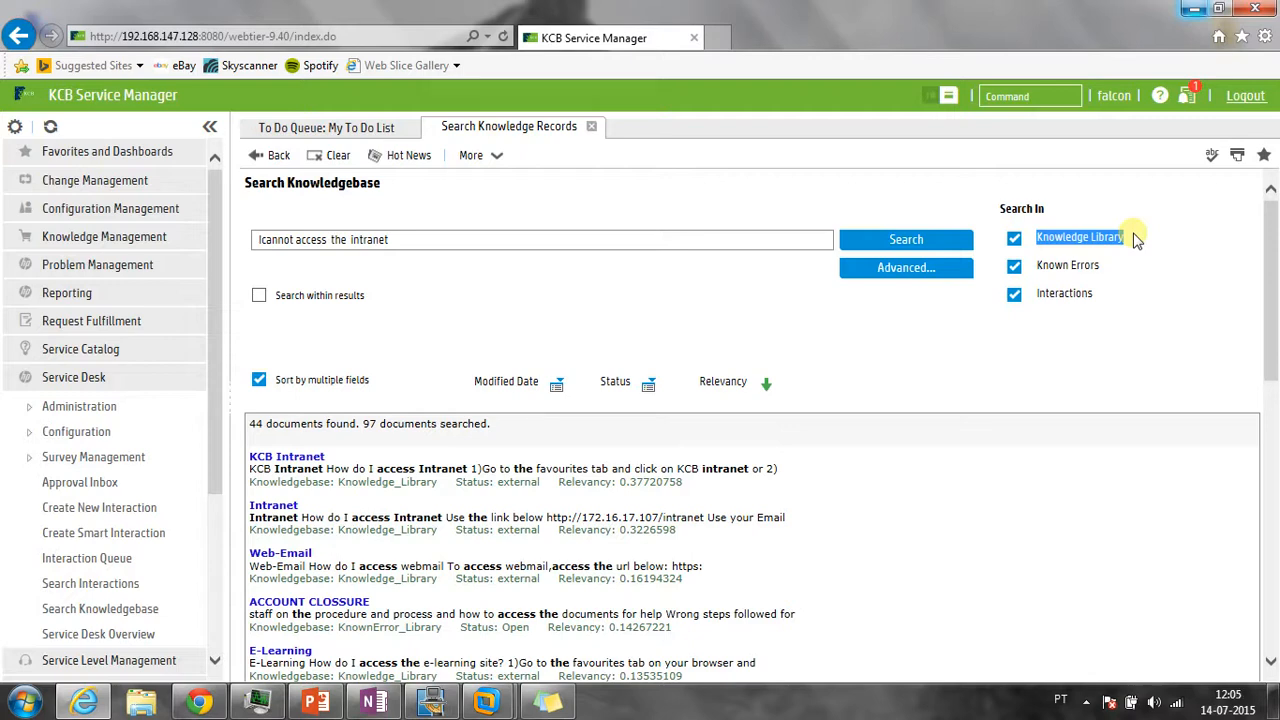
{"action": "left_click_drag", "start_coordinate": [1090, 297], "coordinate": [1055, 281]}
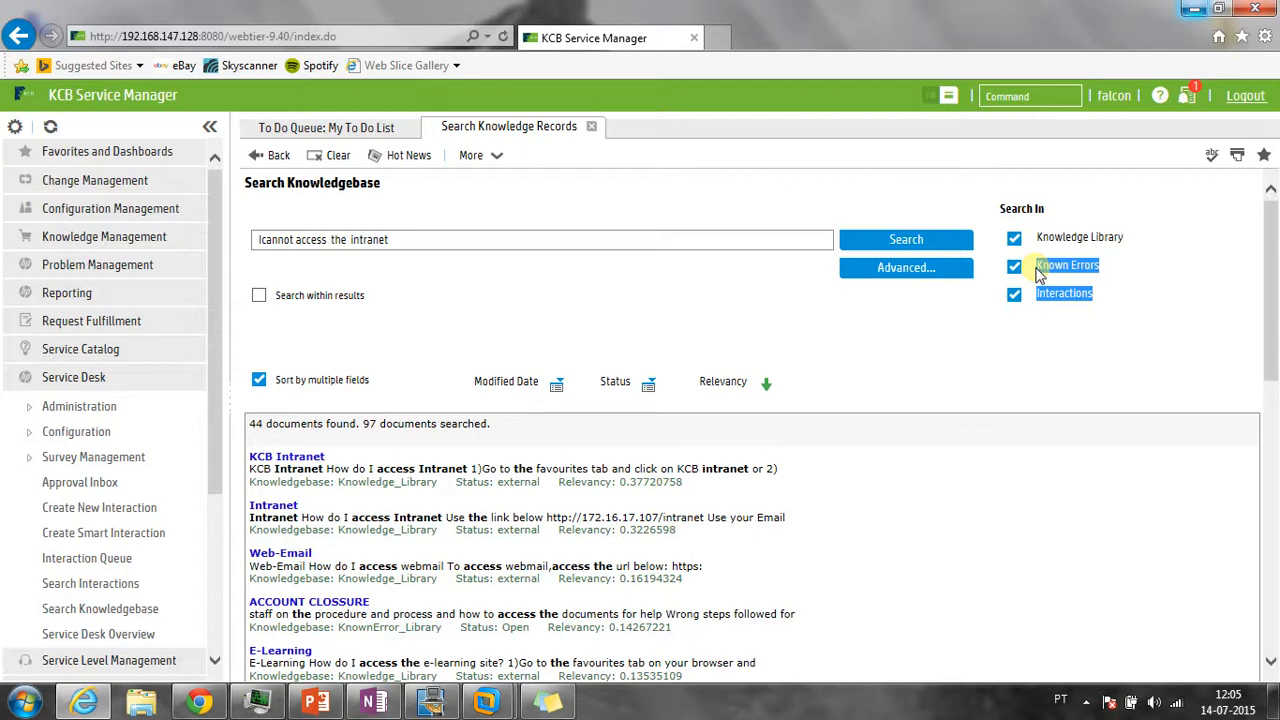
{"action": "left_click_drag", "start_coordinate": [1097, 299], "coordinate": [1040, 303]}
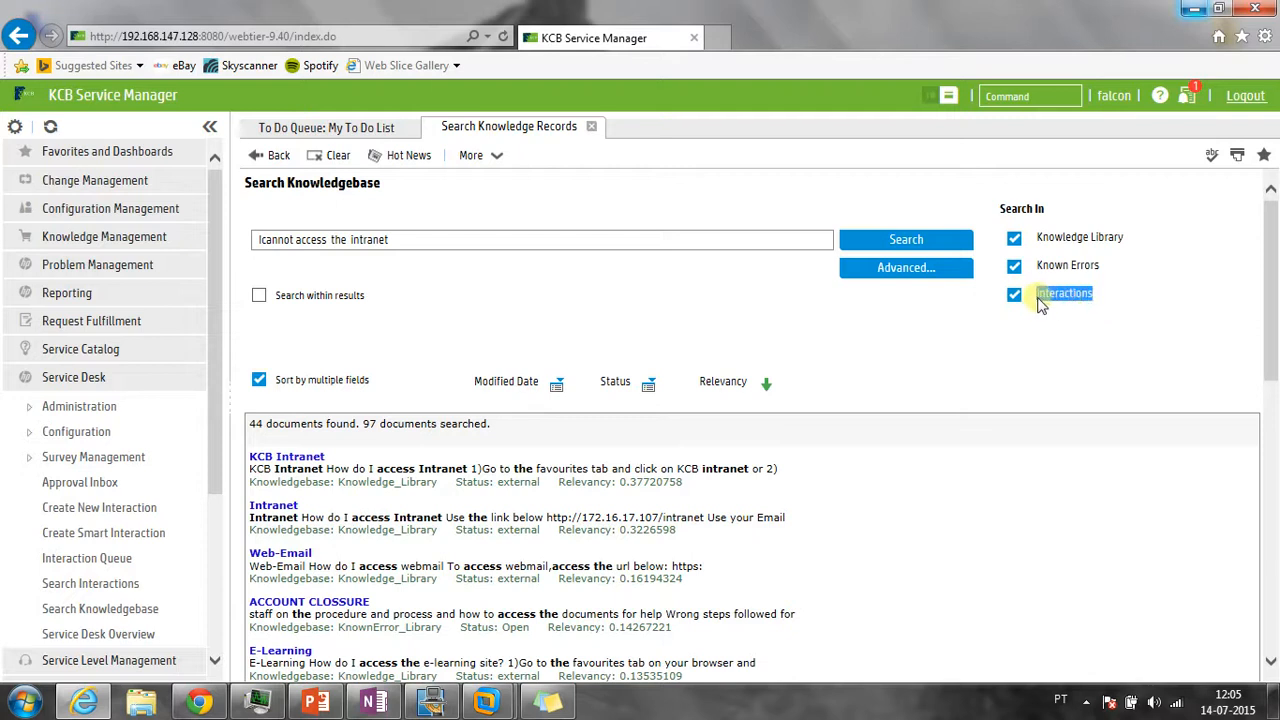
{"action": "left_click", "coordinate": [1066, 333]}
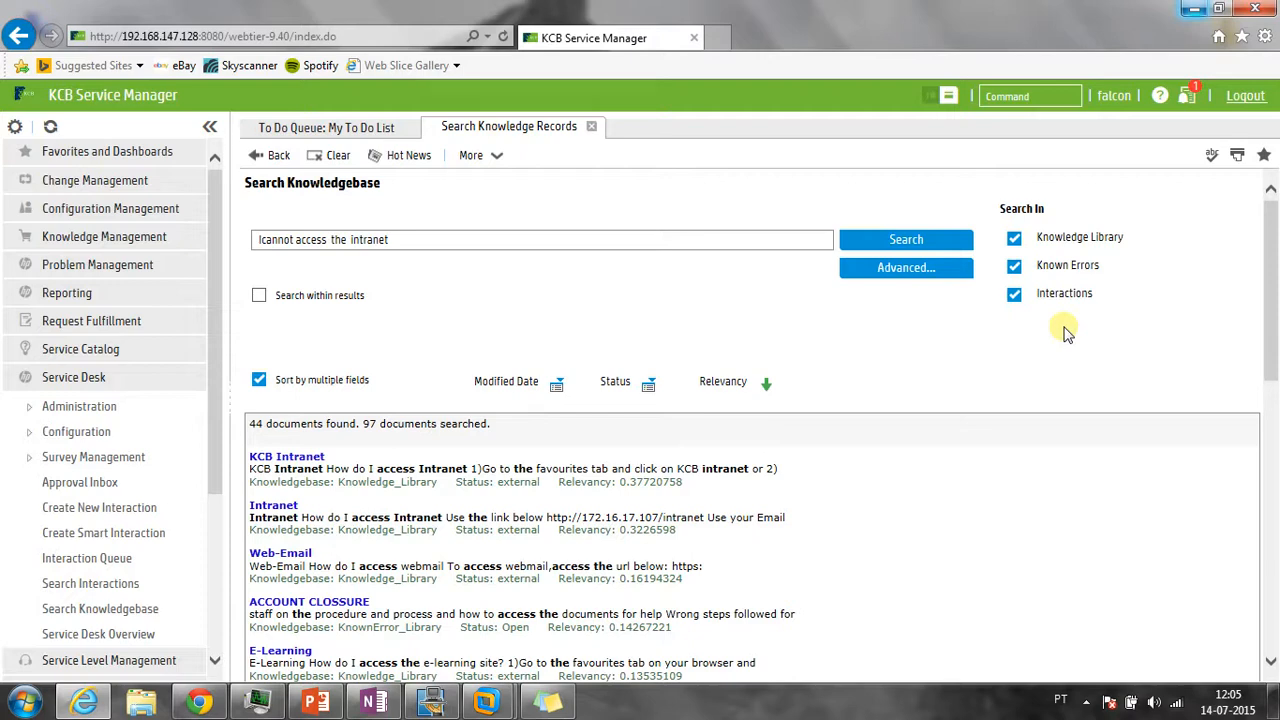
{"action": "left_click_drag", "start_coordinate": [1100, 265], "coordinate": [1050, 283]}
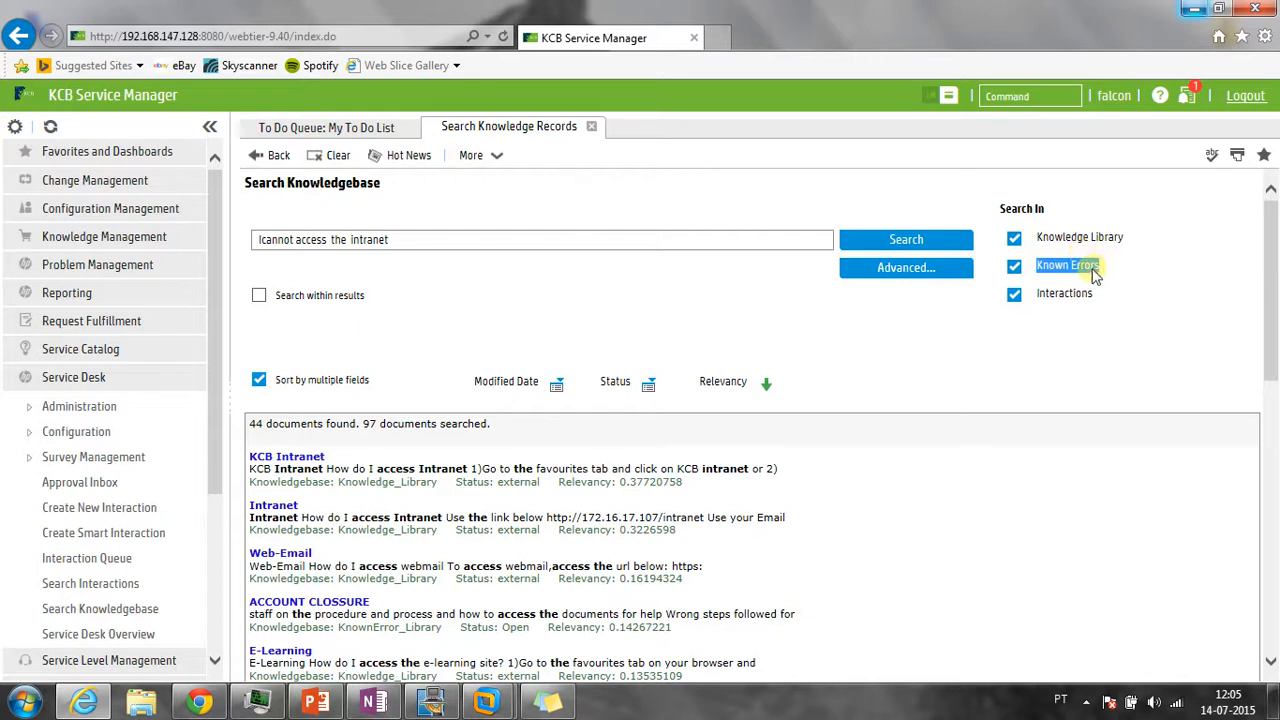
{"action": "left_click", "coordinate": [1108, 325]}
{"action": "double_click", "coordinate": [372, 428]}
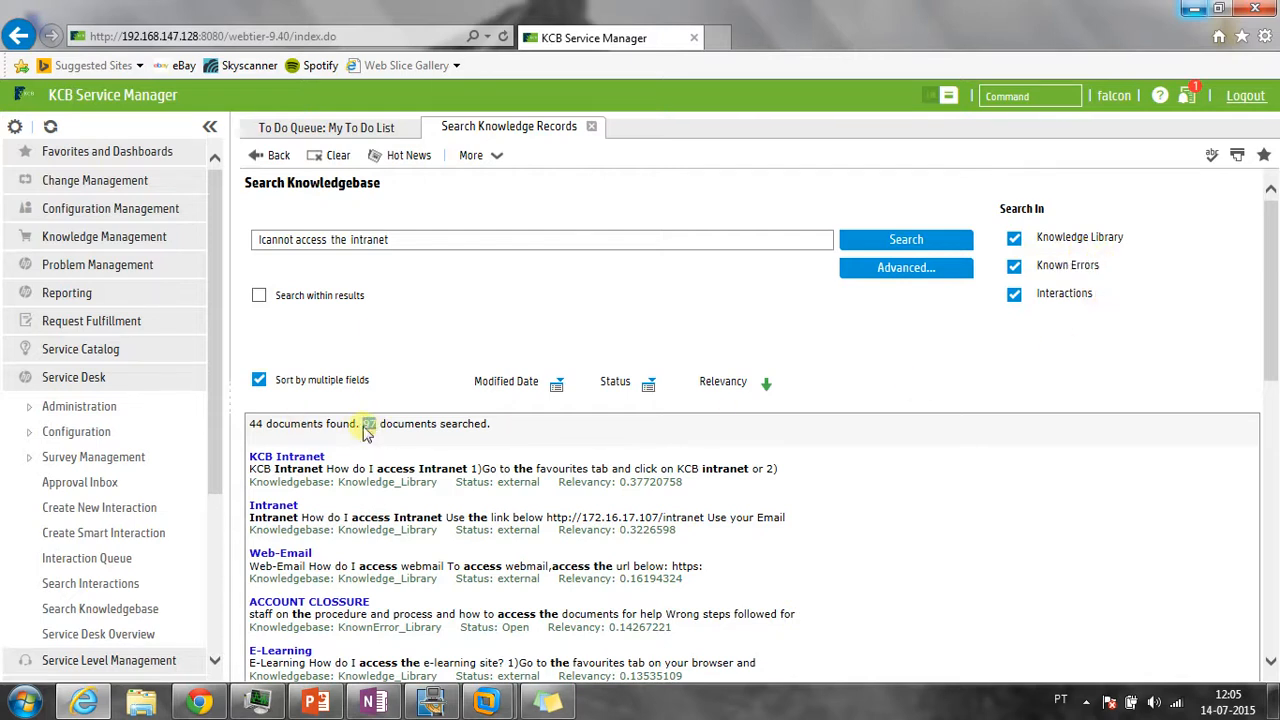
{"action": "left_click", "coordinate": [379, 354]}
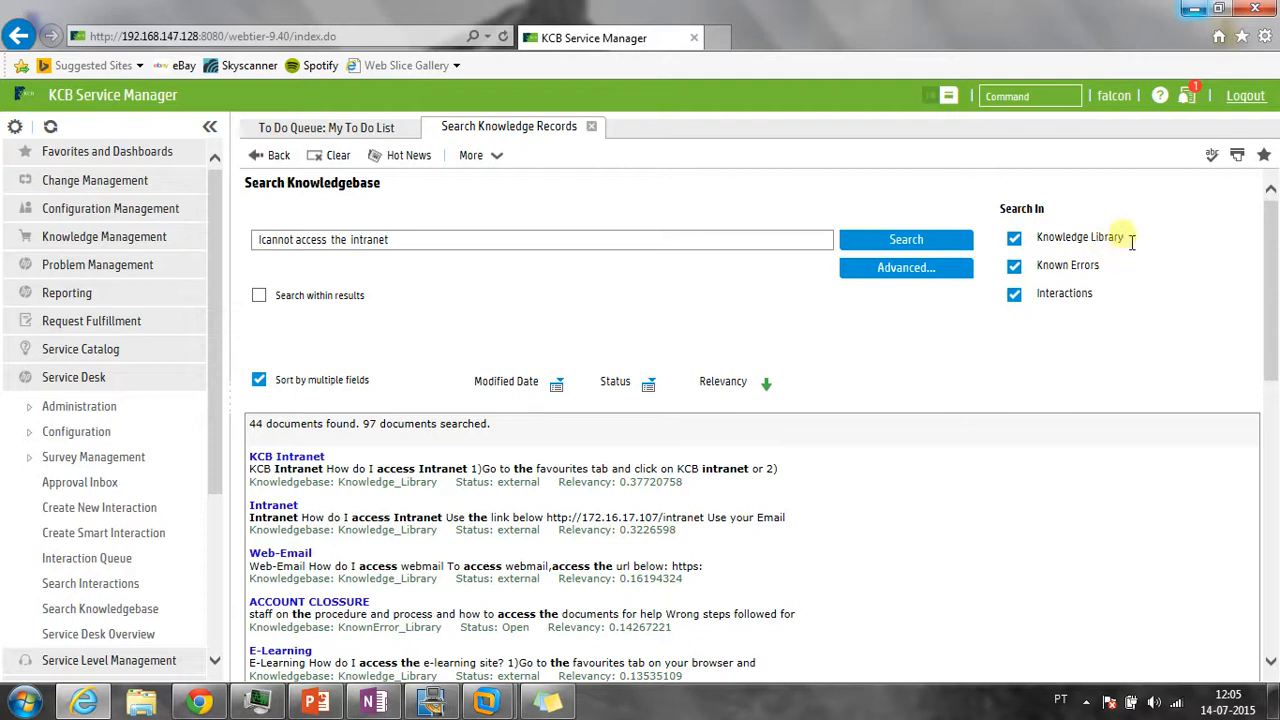
{"action": "left_click_drag", "start_coordinate": [1128, 243], "coordinate": [1047, 250]}
{"action": "left_click", "coordinate": [1080, 330]}
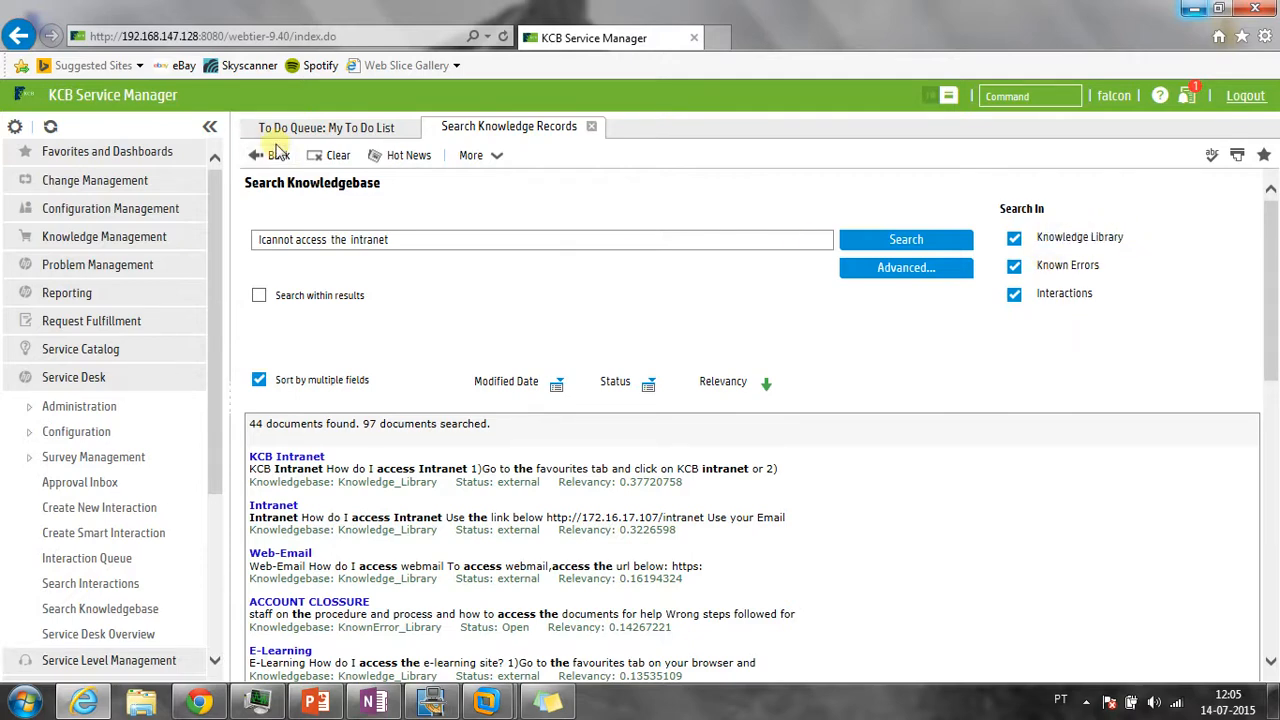
{"action": "left_click_drag", "start_coordinate": [257, 240], "coordinate": [420, 260]}
Open the KCB Intranet knowledge document, read its answer and use it as the interaction's proposed solution
{"action": "left_click", "coordinate": [287, 456]}
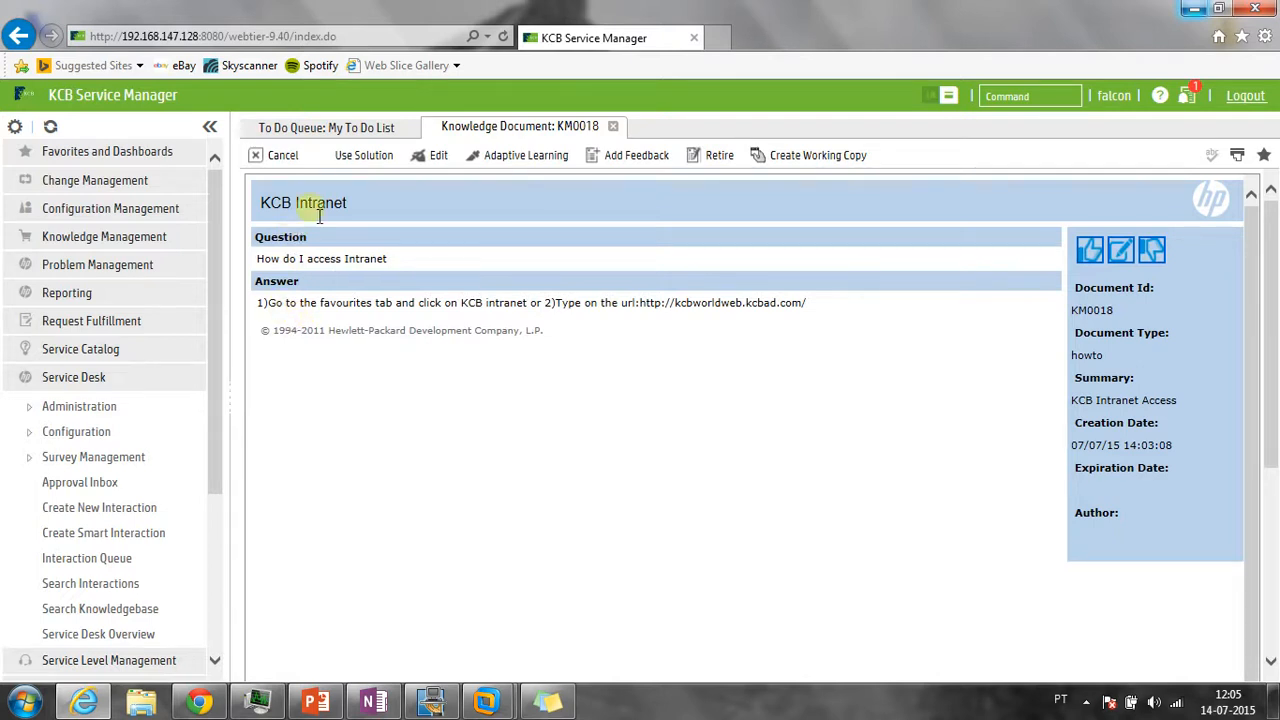
{"action": "left_click_drag", "start_coordinate": [263, 301], "coordinate": [845, 306]}
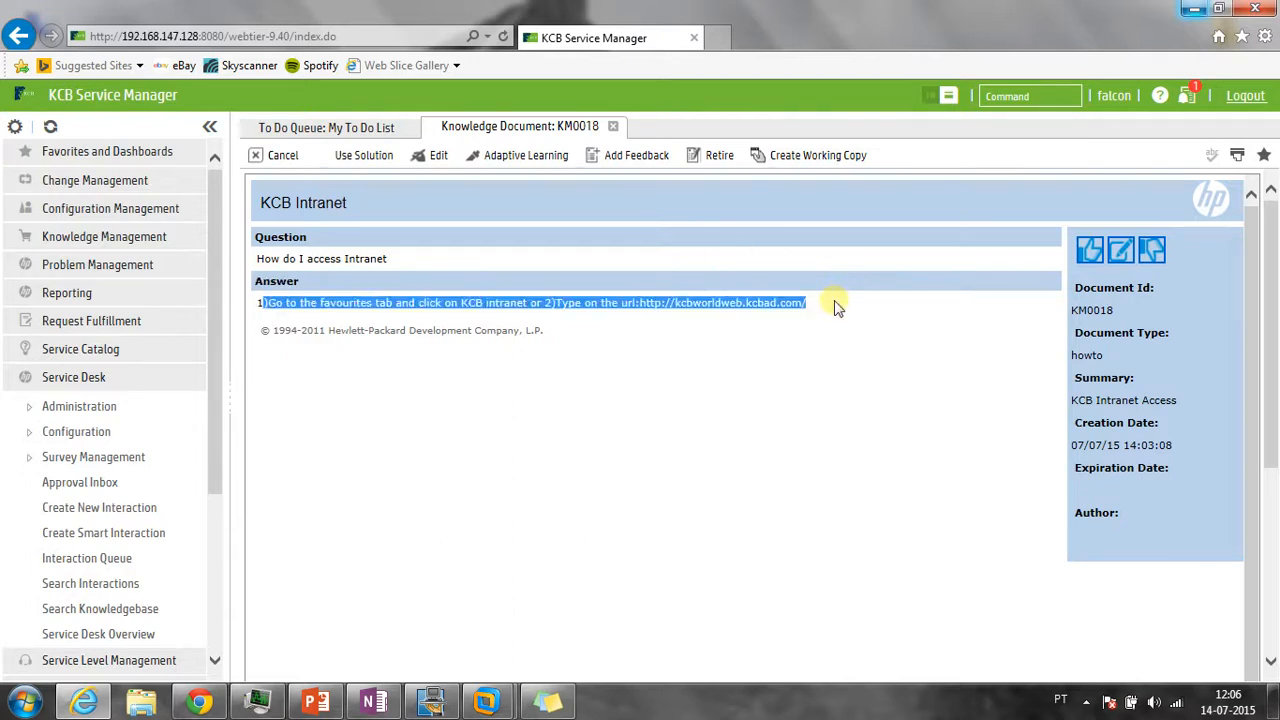
{"action": "left_click", "coordinate": [758, 383]}
{"action": "left_click", "coordinate": [351, 158]}
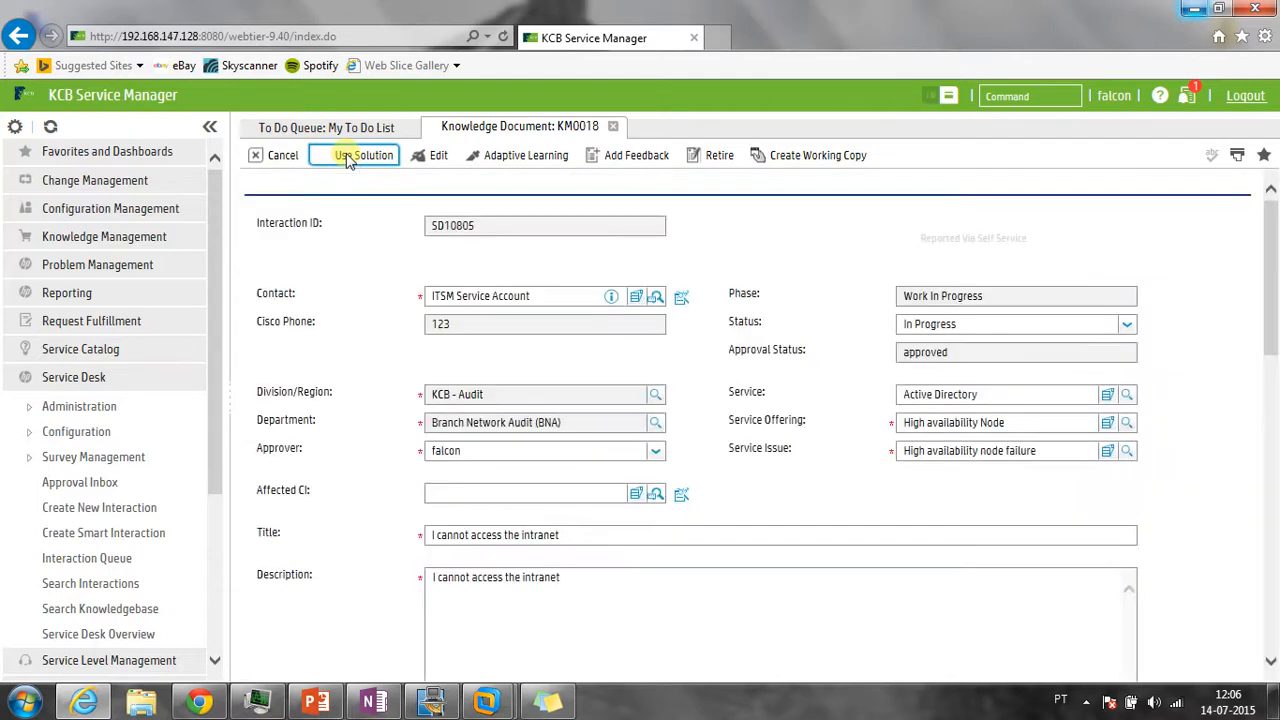
{"action": "scroll", "coordinate": [386, 366], "scroll_direction": "down", "scroll_amount": 4}
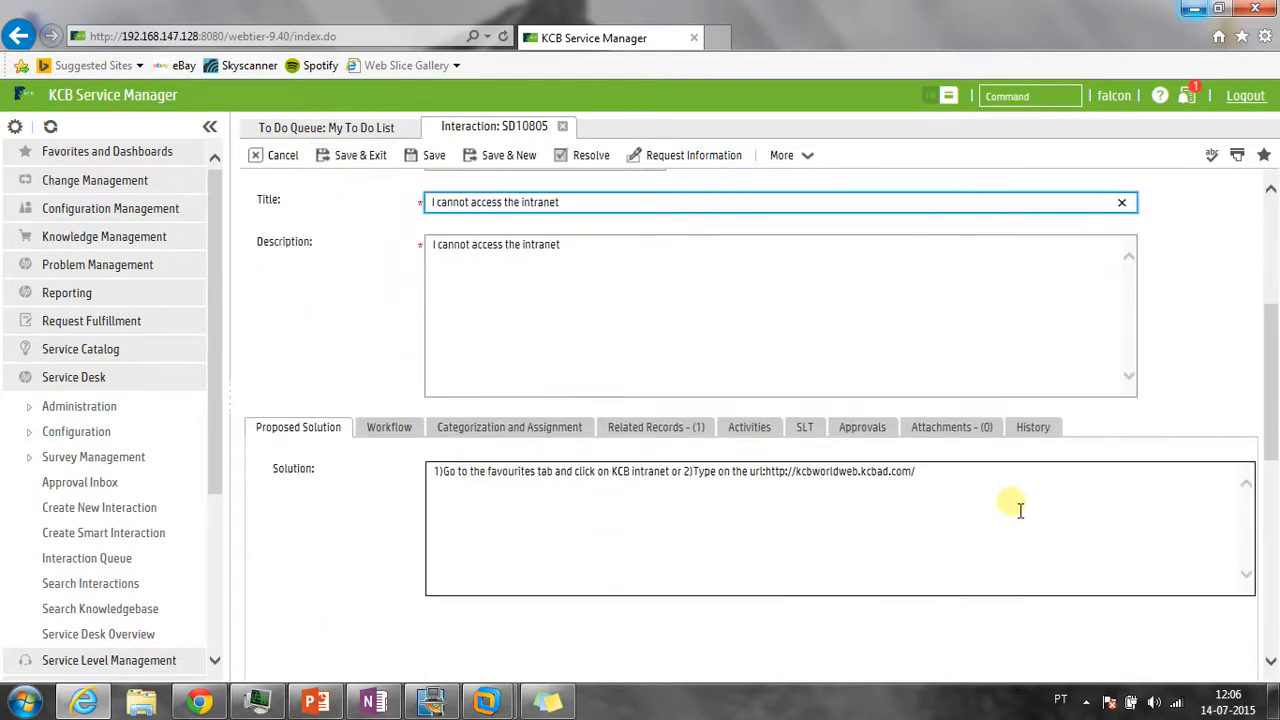
Delete the intranet access instructions from the interaction's proposed solution
{"action": "left_click_drag", "start_coordinate": [1020, 510], "coordinate": [430, 472]}
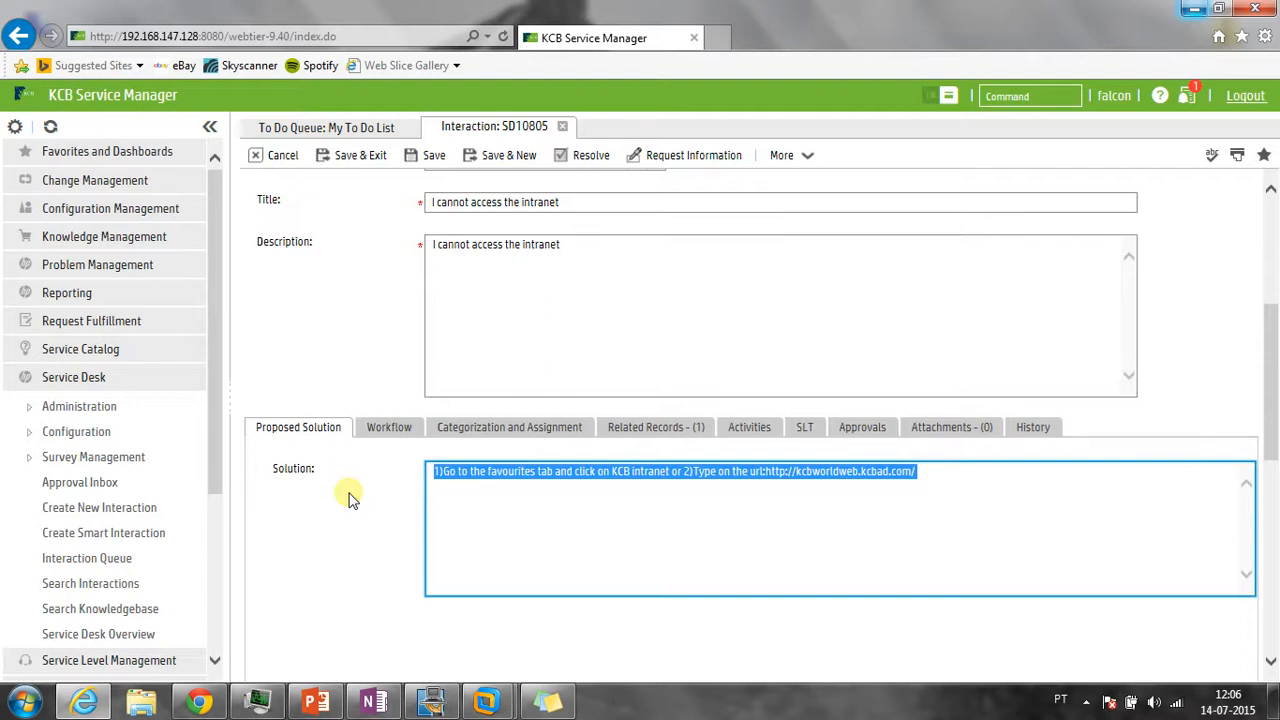
{"action": "scroll", "coordinate": [349, 497], "scroll_direction": "down", "scroll_amount": 1}
{"action": "key", "text": "Delete"}
Search the knowledgebase from the interaction again, restricted to Interactions without Knowledge Library and Known Errors, and look through the results
{"action": "left_click", "coordinate": [788, 156]}
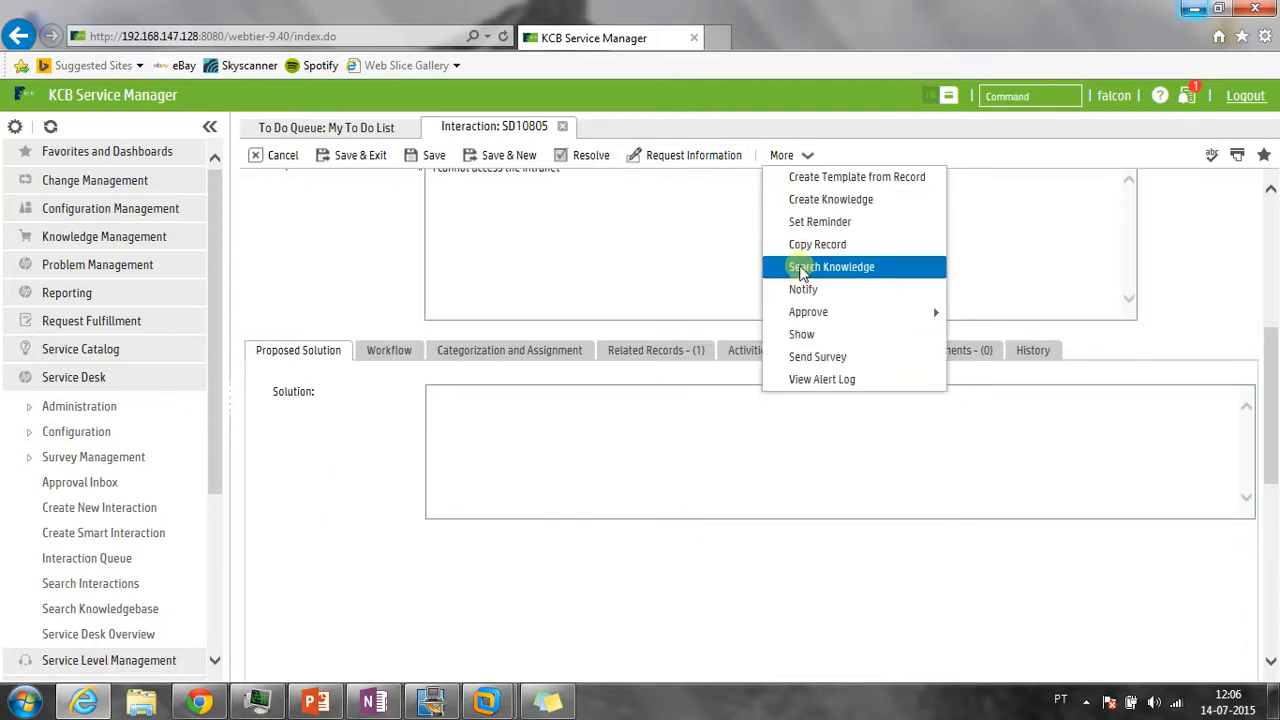
{"action": "left_click", "coordinate": [806, 268]}
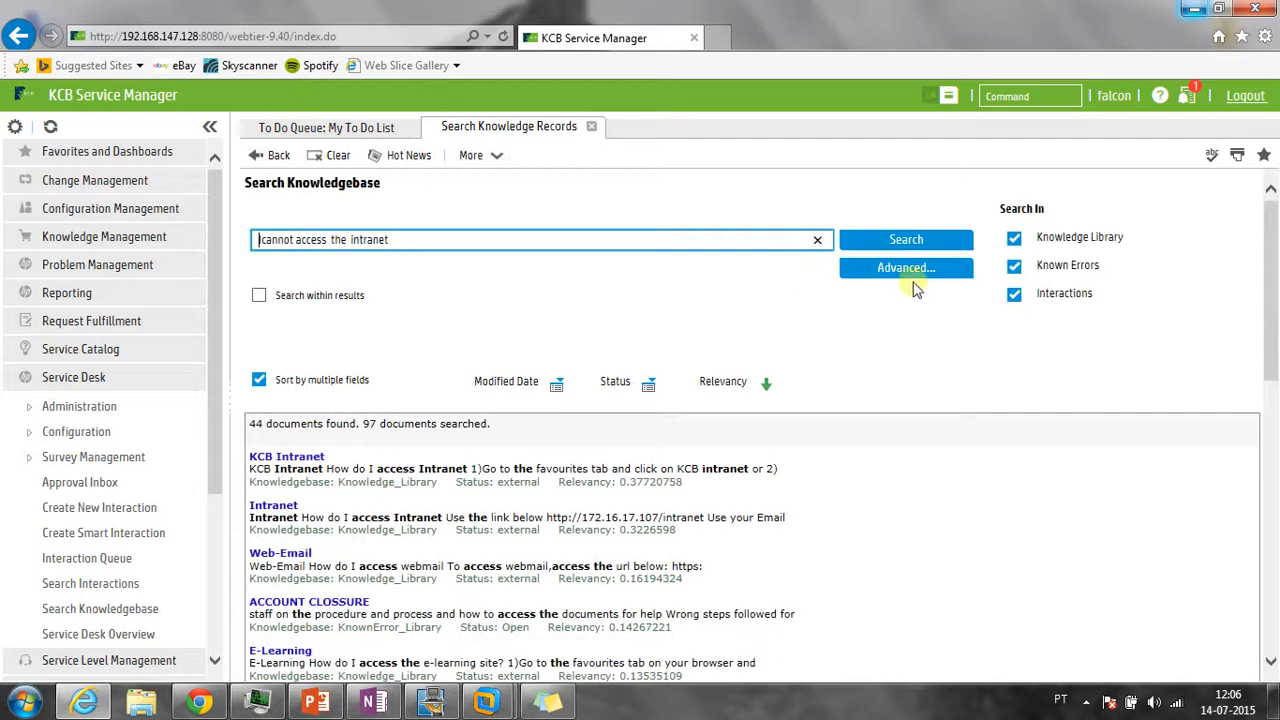
{"action": "left_click", "coordinate": [1014, 265]}
{"action": "left_click", "coordinate": [1015, 240]}
{"action": "left_click", "coordinate": [926, 243]}
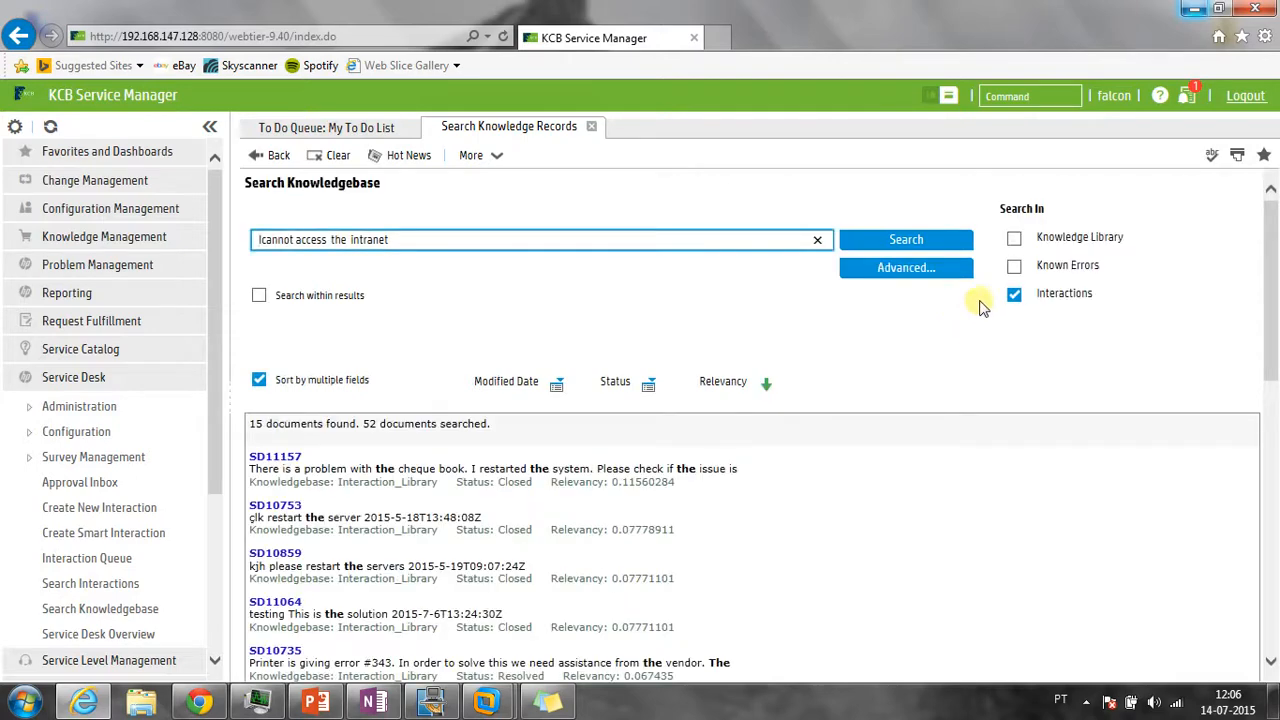
{"action": "scroll", "coordinate": [935, 412], "scroll_direction": "down", "scroll_amount": 1}
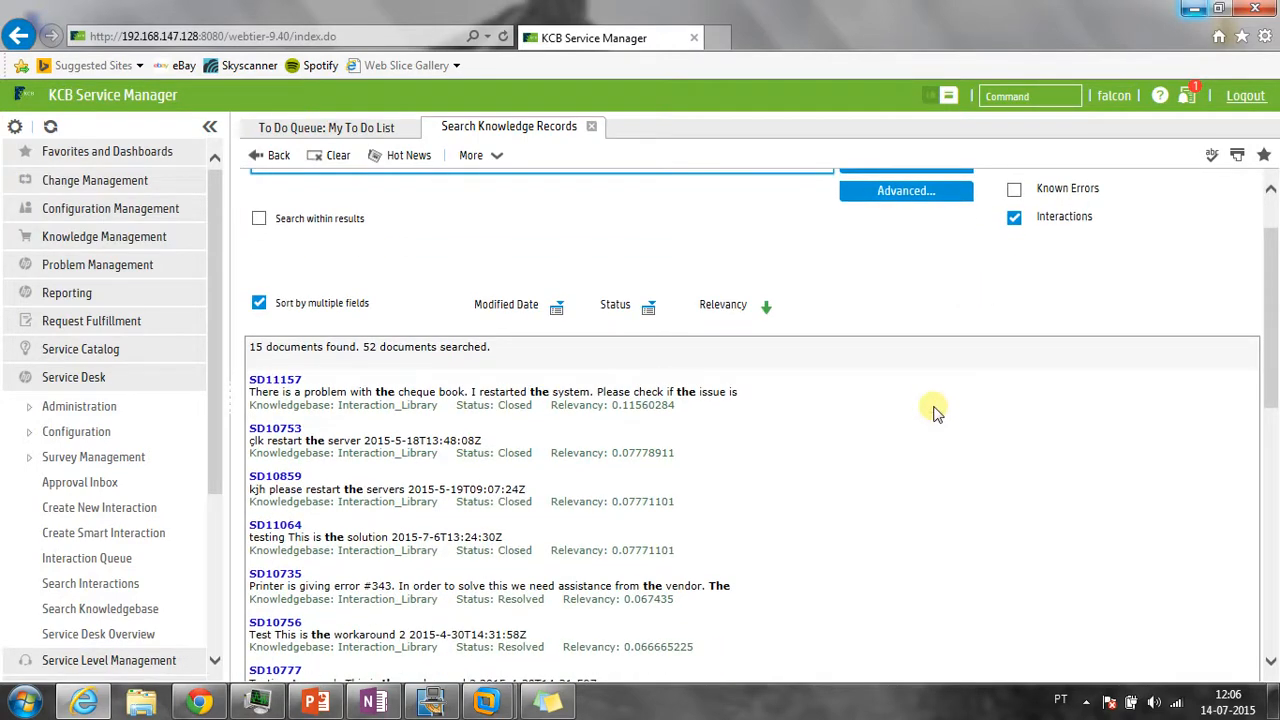
{"action": "scroll", "coordinate": [935, 412], "scroll_direction": "down", "scroll_amount": 3}
{"action": "scroll", "coordinate": [935, 412], "scroll_direction": "up", "scroll_amount": 2}
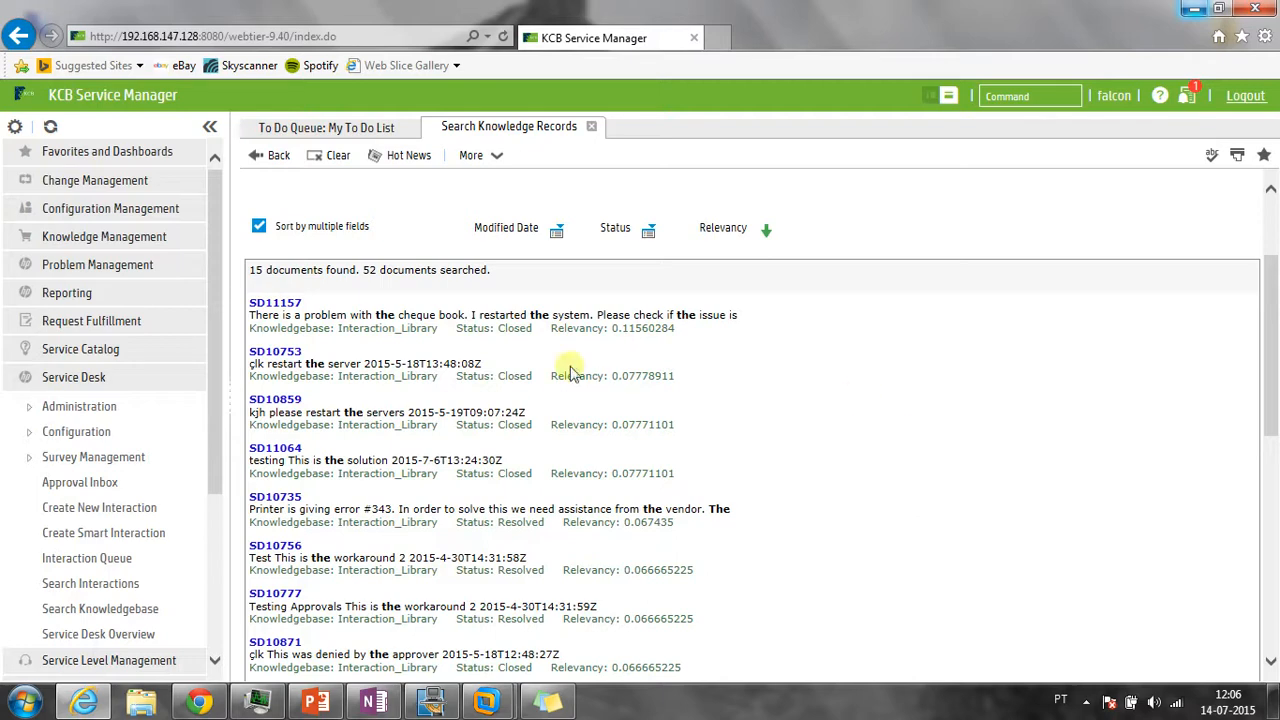
{"action": "double_click", "coordinate": [528, 530]}
{"action": "left_click", "coordinate": [536, 540]}
Open knowledge candidate SD11157 and examine its primary assignment group, interaction description and solution
{"action": "left_click", "coordinate": [285, 304]}
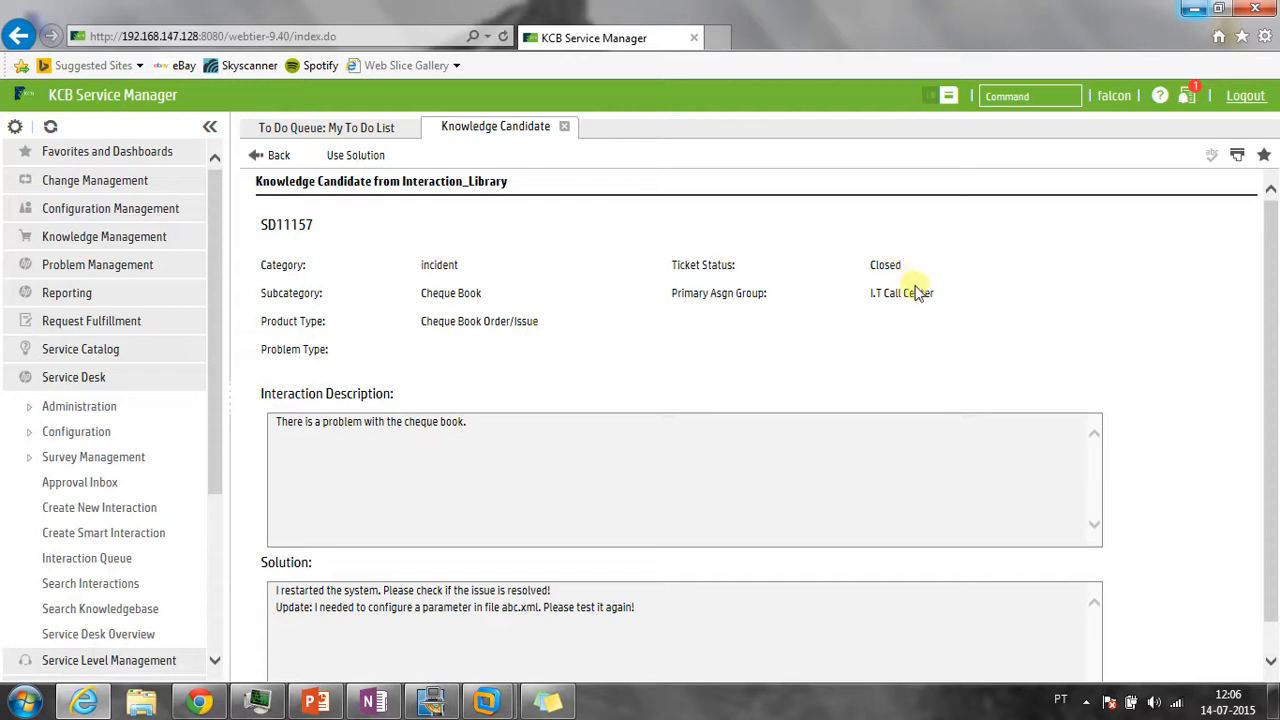
{"action": "left_click_drag", "start_coordinate": [700, 293], "coordinate": [763, 305]}
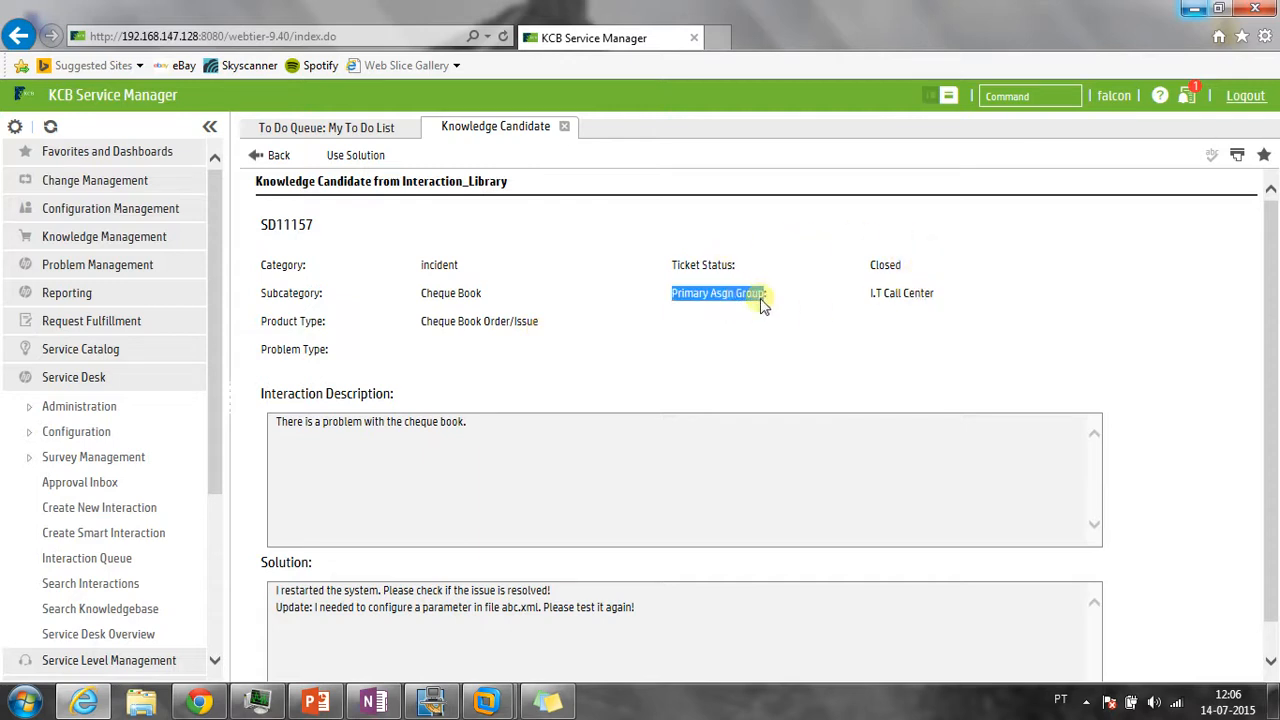
{"action": "scroll", "coordinate": [763, 305], "scroll_direction": "down", "scroll_amount": 1}
{"action": "left_click_drag", "start_coordinate": [480, 388], "coordinate": [366, 390]}
{"action": "left_click_drag", "start_coordinate": [722, 608], "coordinate": [174, 512]}
{"action": "left_click", "coordinate": [300, 578]}
{"action": "scroll", "coordinate": [301, 579], "scroll_direction": "up", "scroll_amount": 1}
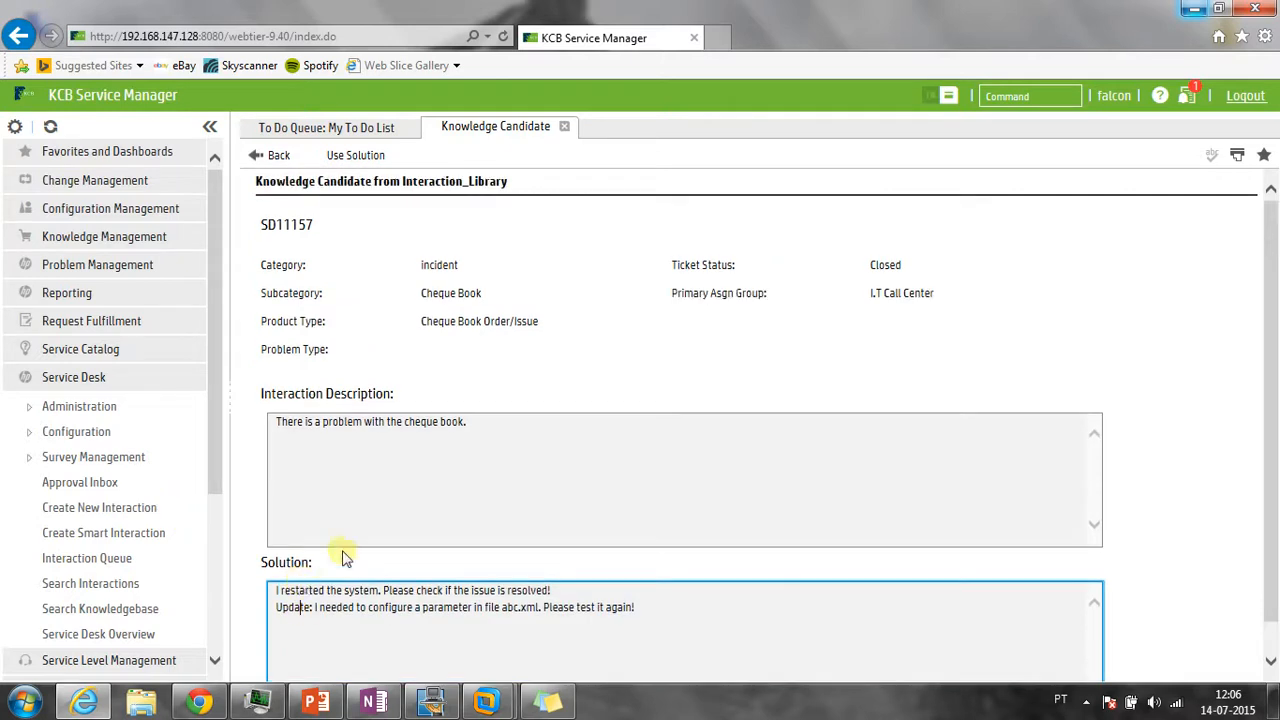
{"action": "scroll", "coordinate": [409, 500], "scroll_direction": "down", "scroll_amount": 1}
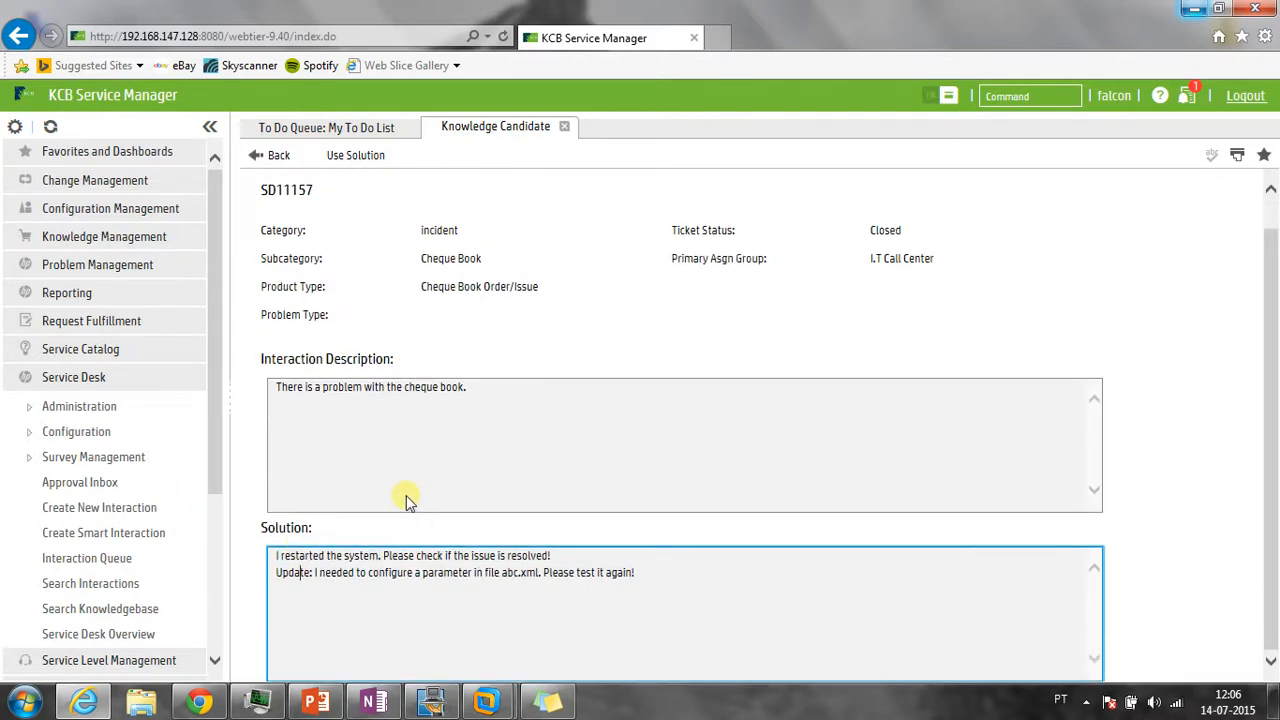
{"action": "scroll", "coordinate": [409, 500], "scroll_direction": "up", "scroll_amount": 1}
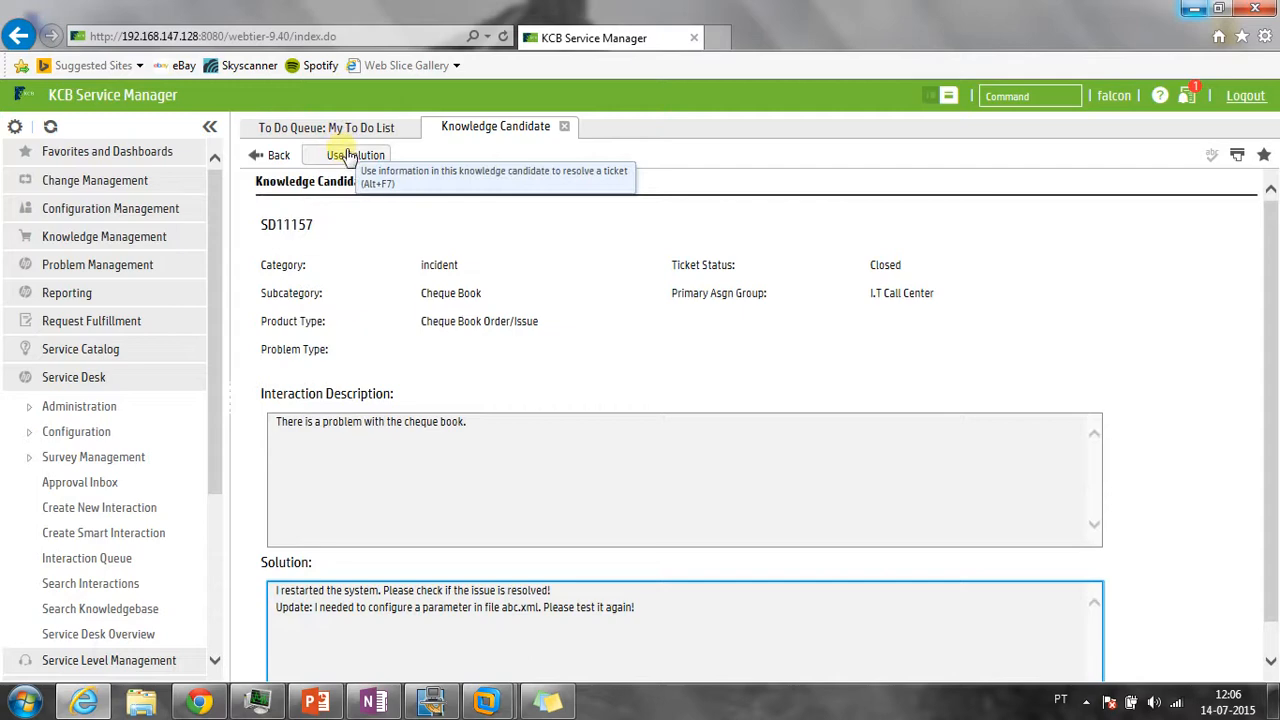
Use the solution of candidate SD11157 in interaction SD10805 and check the text in its proposed solution
{"action": "left_click", "coordinate": [348, 158]}
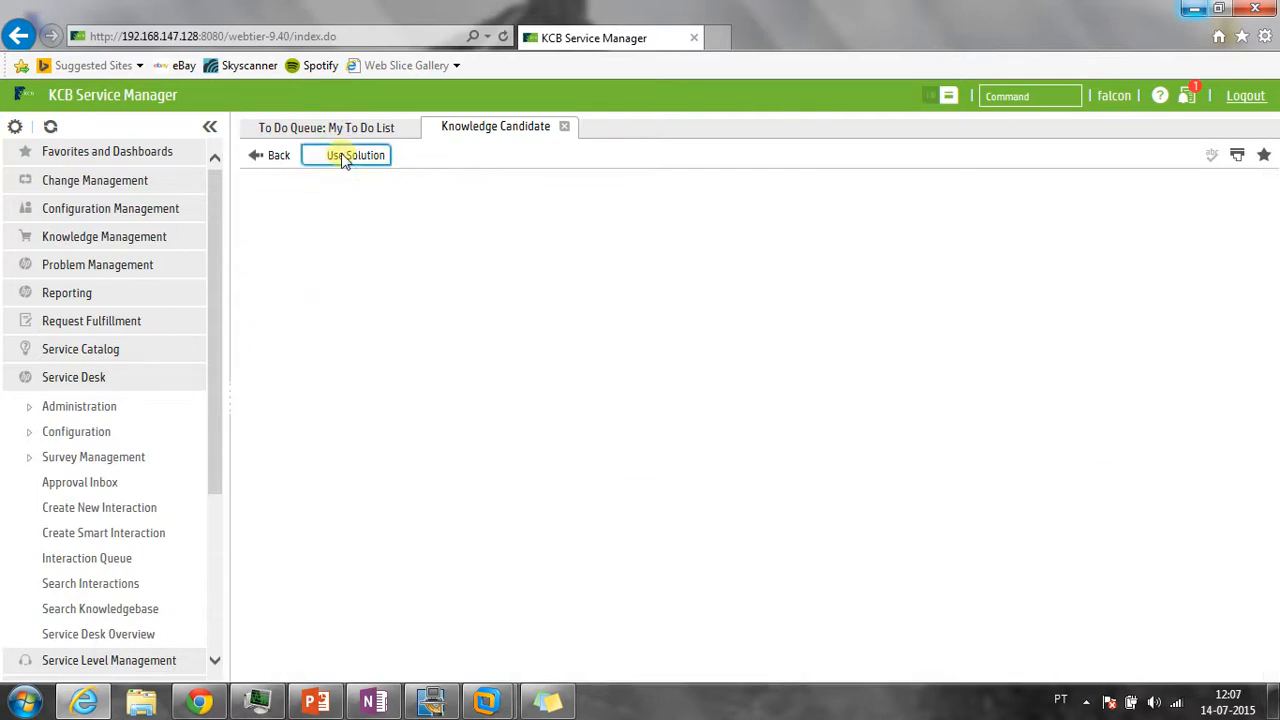
{"action": "scroll", "coordinate": [337, 289], "scroll_direction": "down", "scroll_amount": 4}
{"action": "left_click_drag", "start_coordinate": [876, 410], "coordinate": [385, 375]}
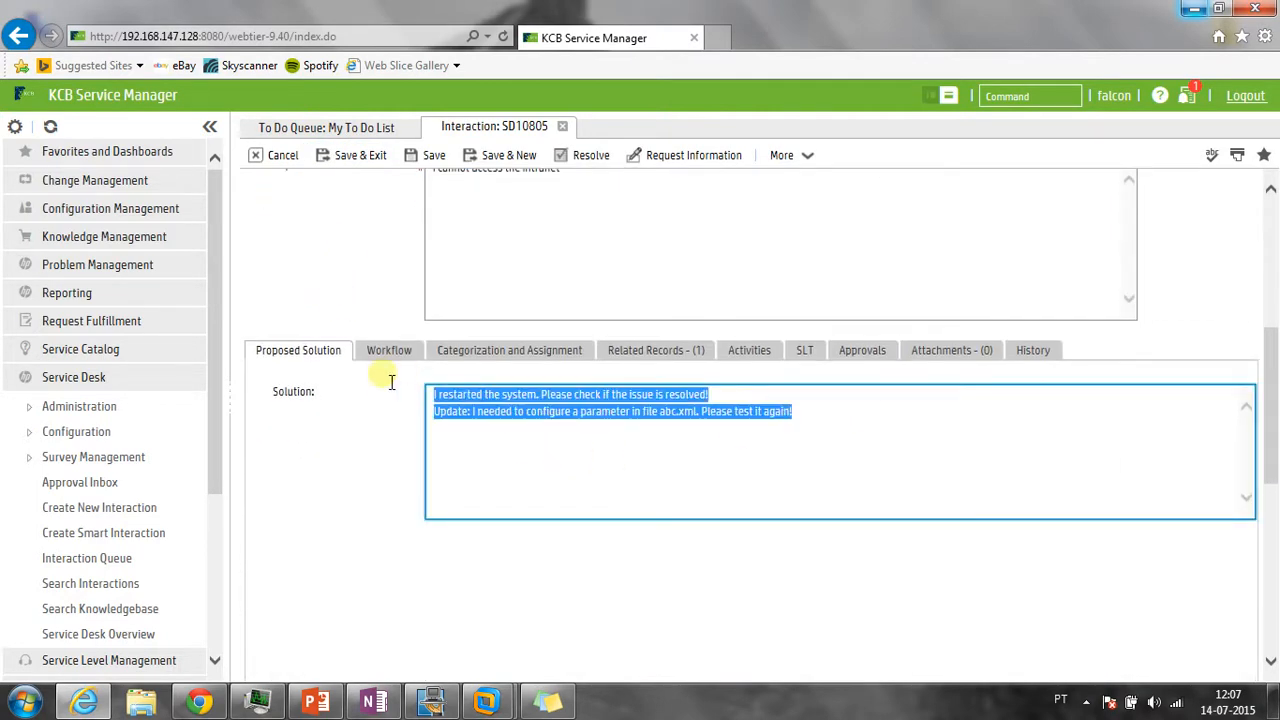
Review the solution text copied into interaction SD10805 and examine its related records
{"action": "left_click", "coordinate": [600, 487]}
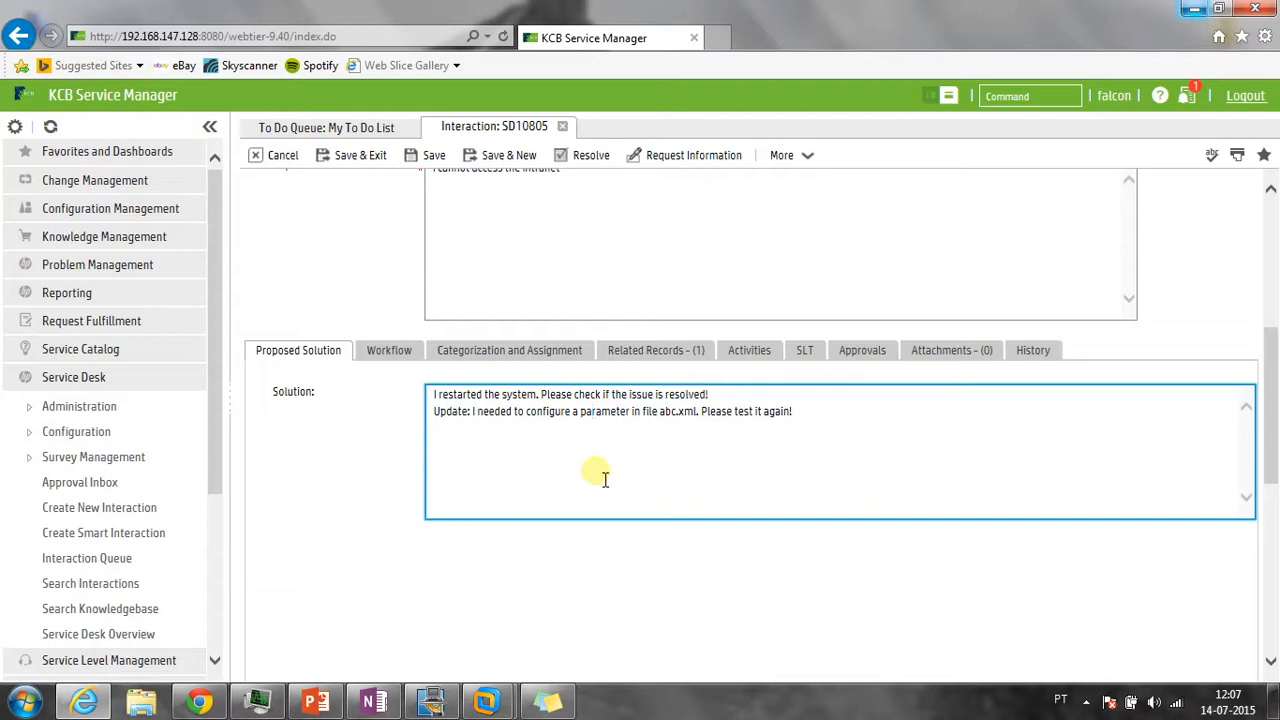
{"action": "left_click_drag", "start_coordinate": [823, 429], "coordinate": [318, 394]}
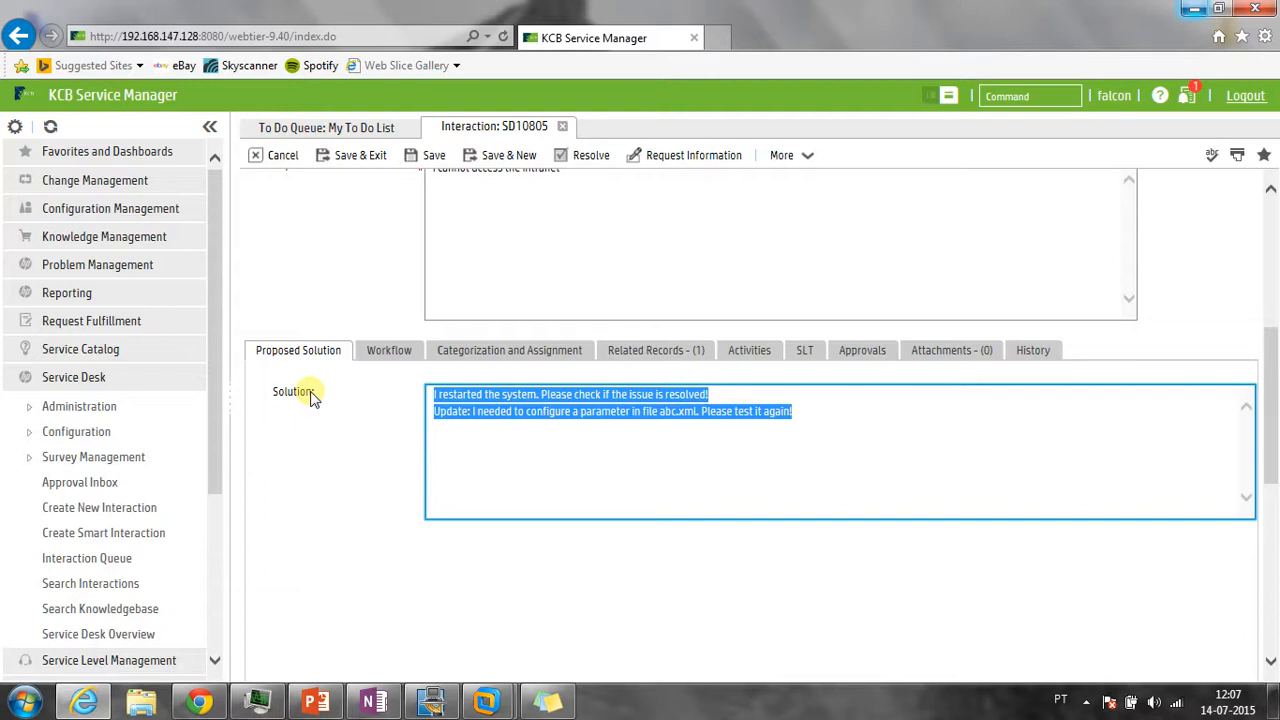
{"action": "left_click", "coordinate": [640, 360]}
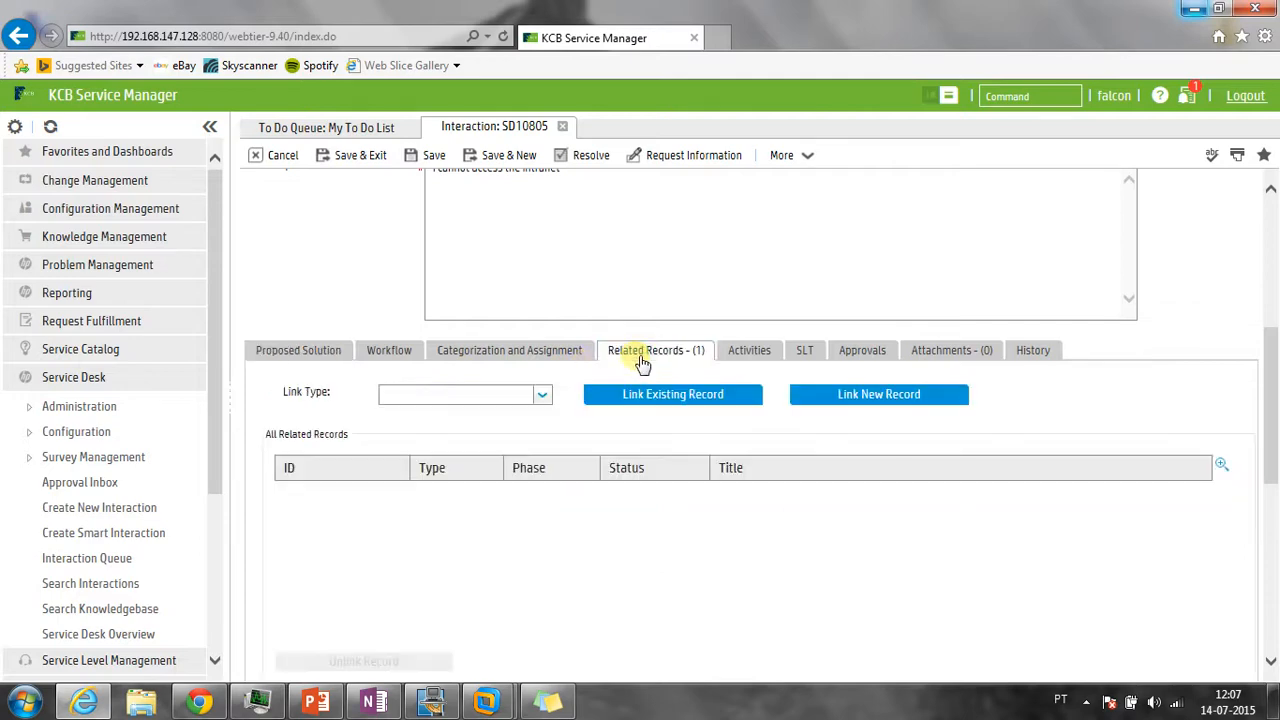
{"action": "scroll", "coordinate": [622, 430], "scroll_direction": "down", "scroll_amount": 3}
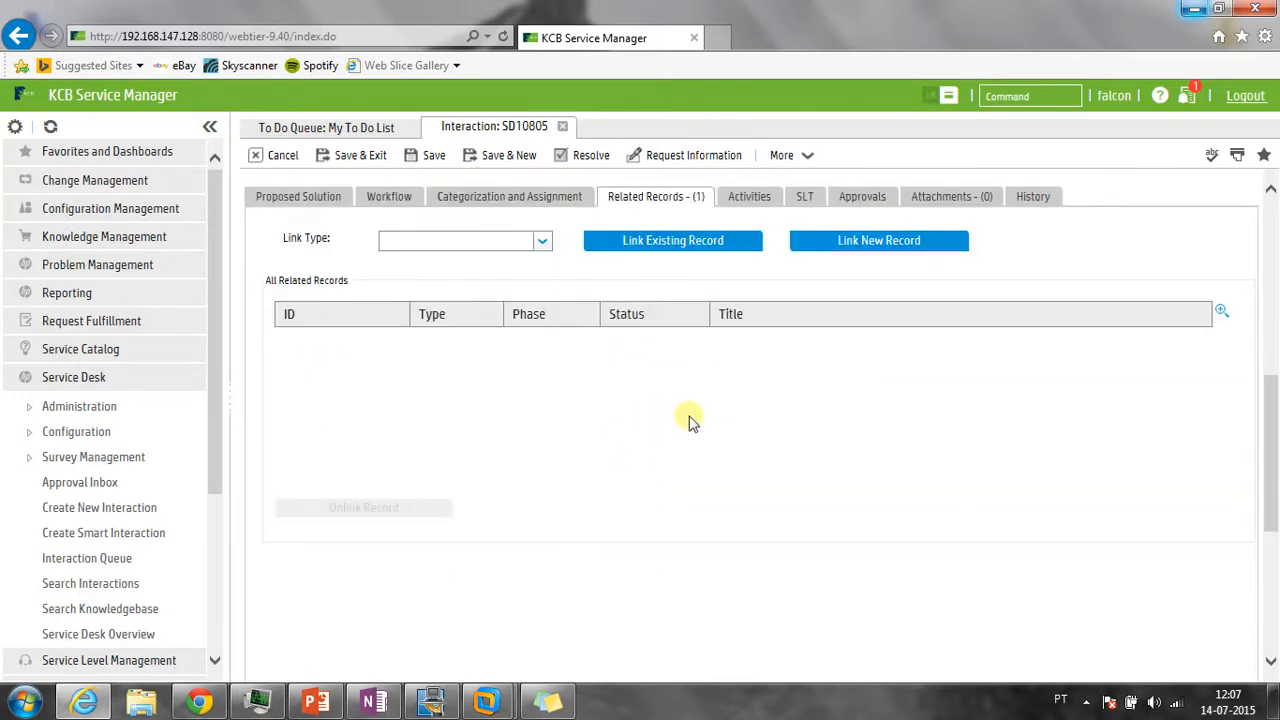
{"action": "scroll", "coordinate": [543, 280], "scroll_direction": "up", "scroll_amount": 6}
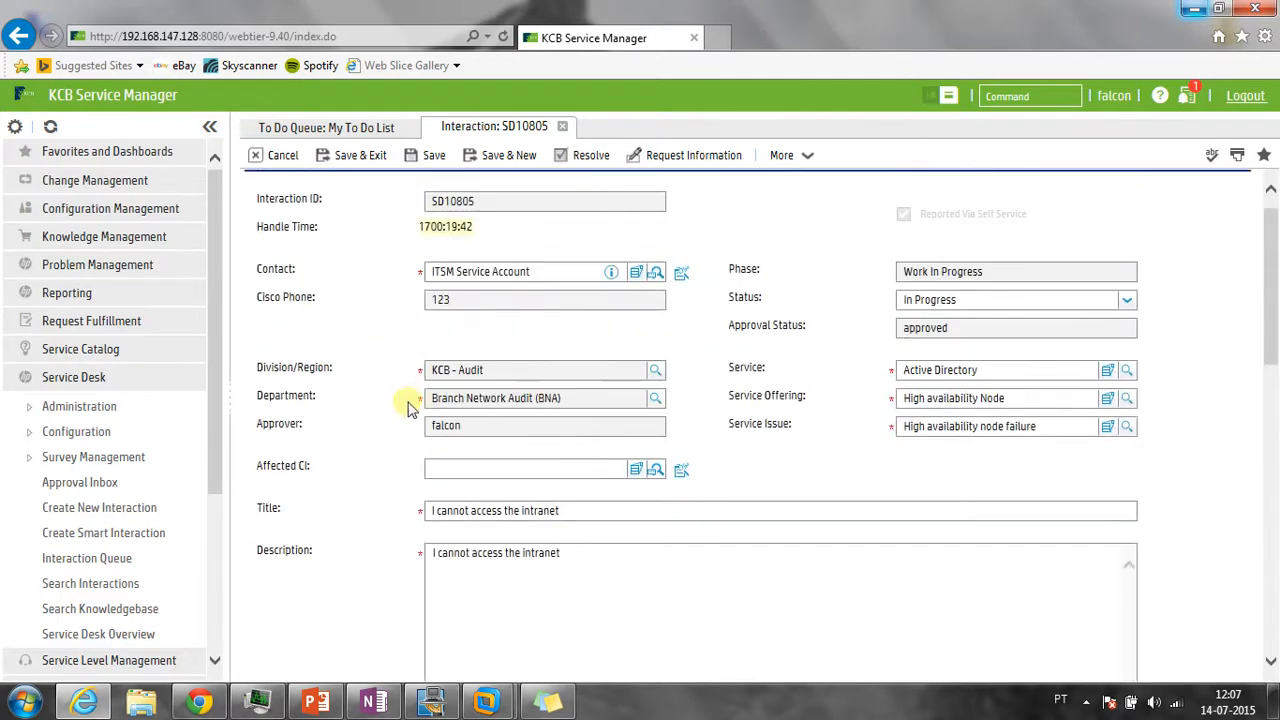
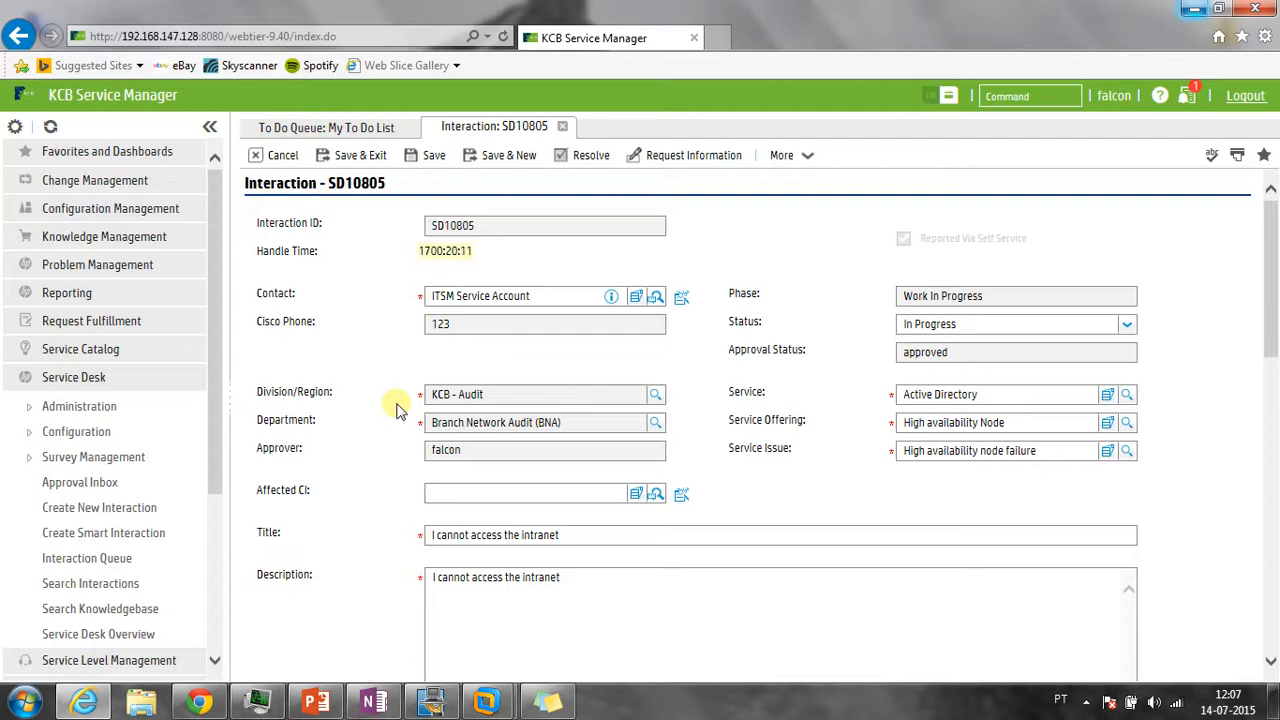
Start linking an existing record to interaction SD10805 with the link type Parent of Interactions
{"action": "scroll", "coordinate": [397, 410], "scroll_direction": "down", "scroll_amount": 3}
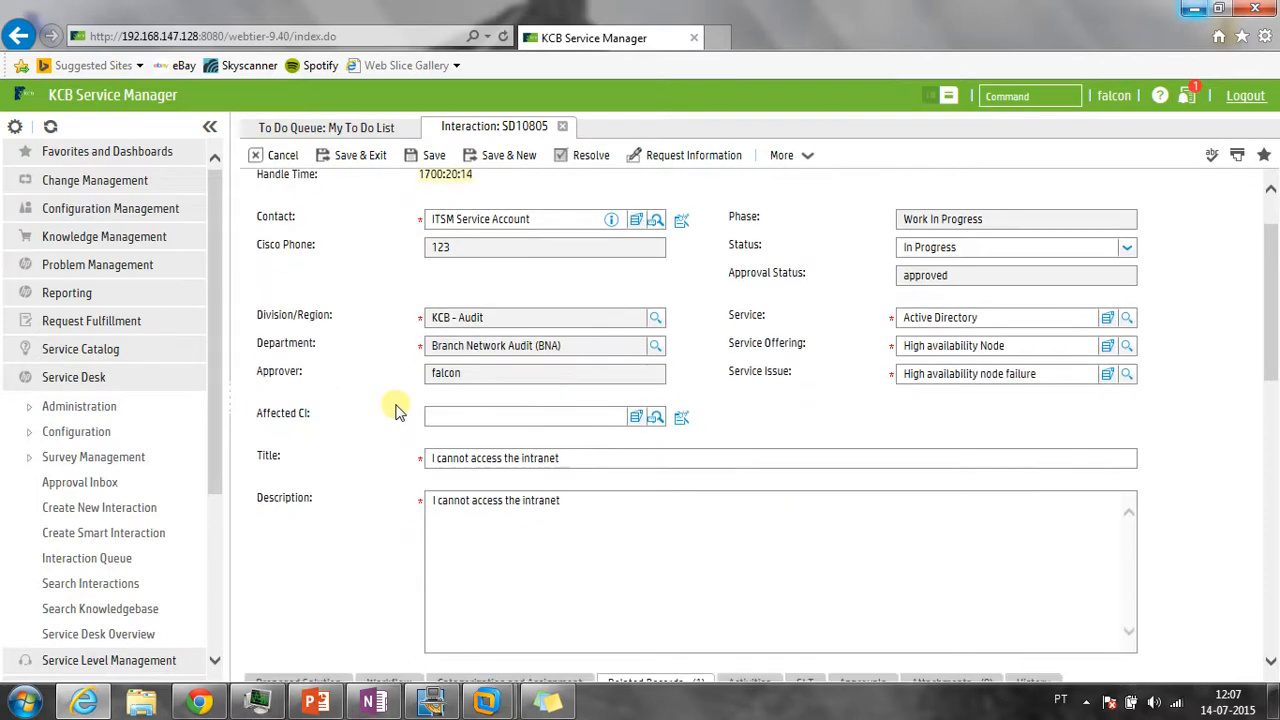
{"action": "scroll", "coordinate": [700, 536], "scroll_direction": "down", "scroll_amount": 1}
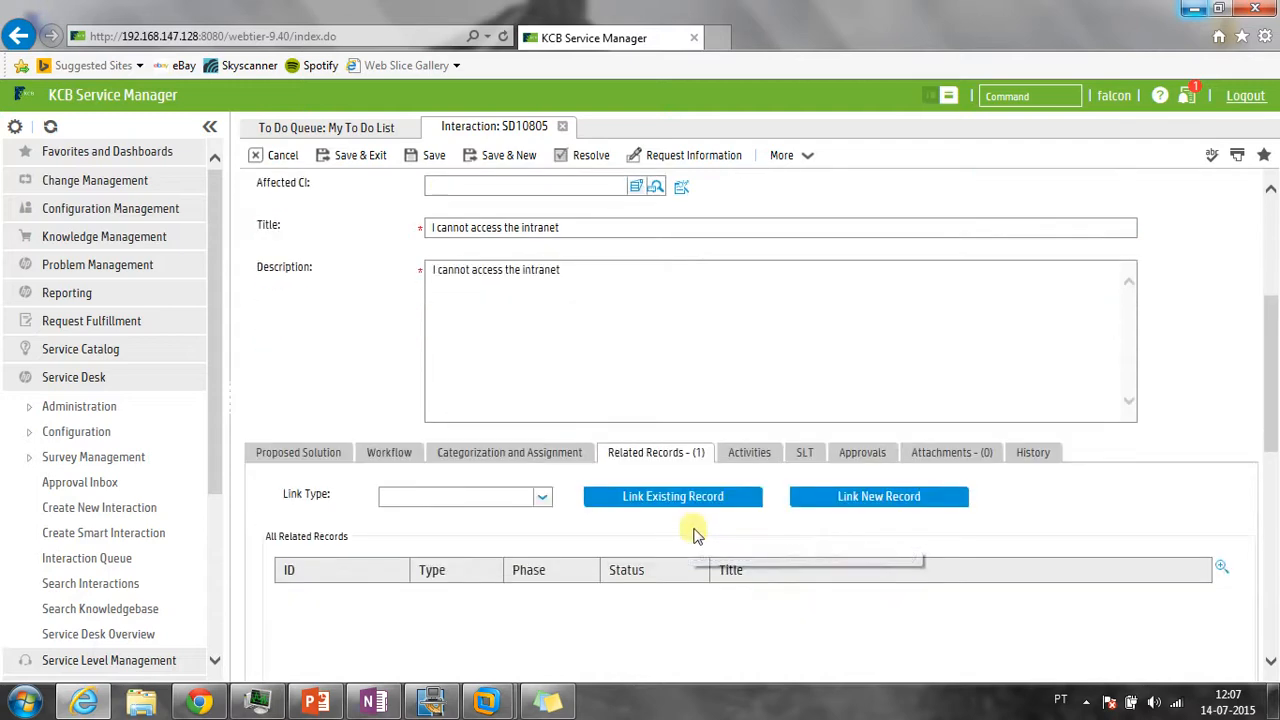
{"action": "left_click", "coordinate": [542, 499]}
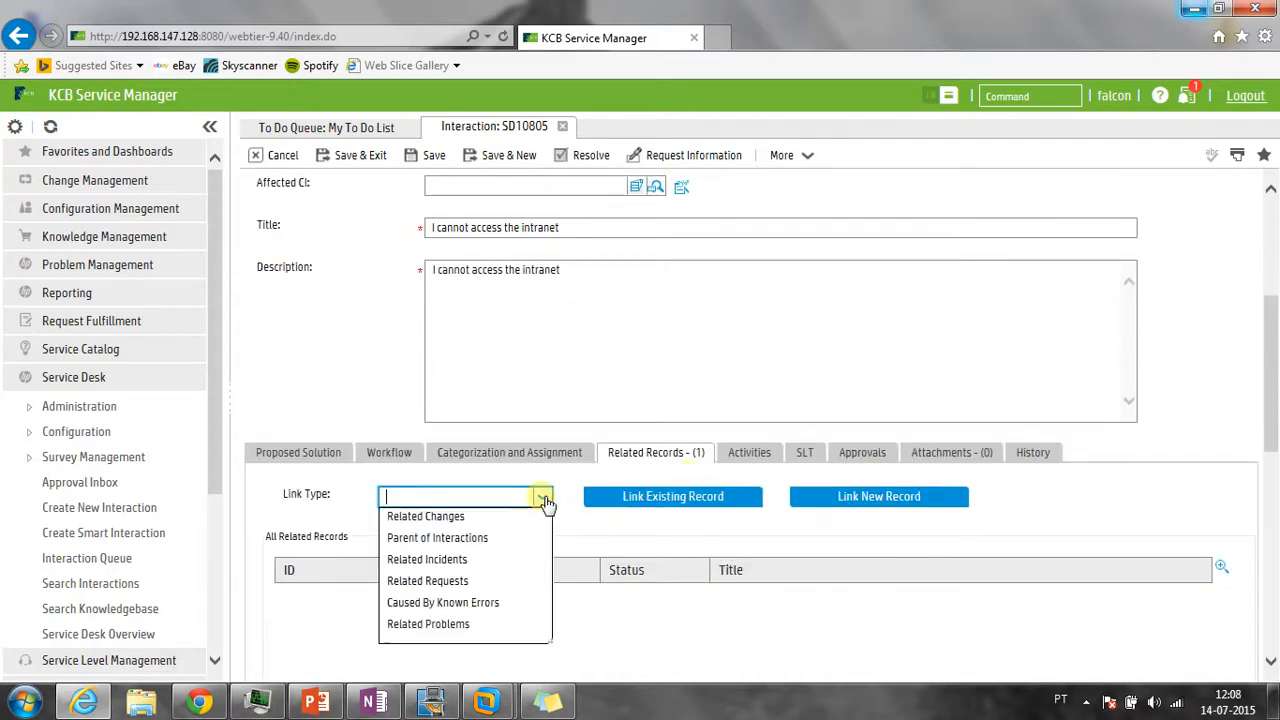
{"action": "left_click", "coordinate": [493, 537]}
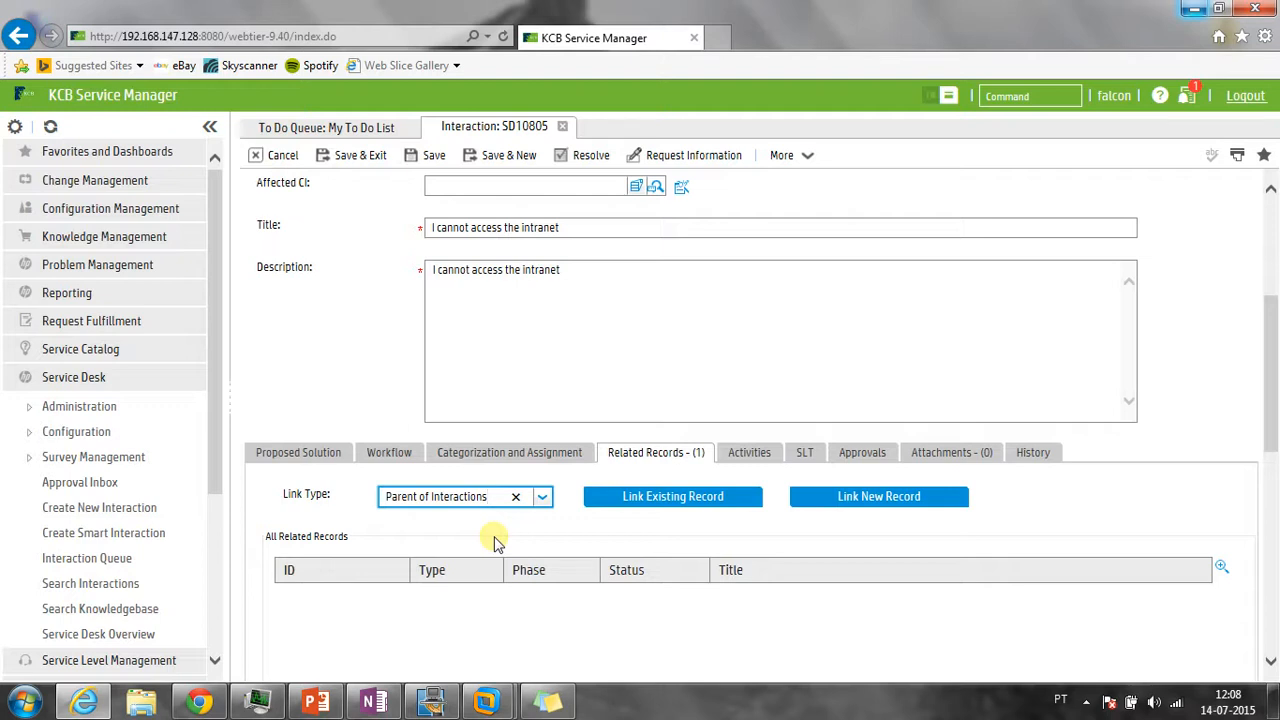
{"action": "left_click", "coordinate": [853, 510]}
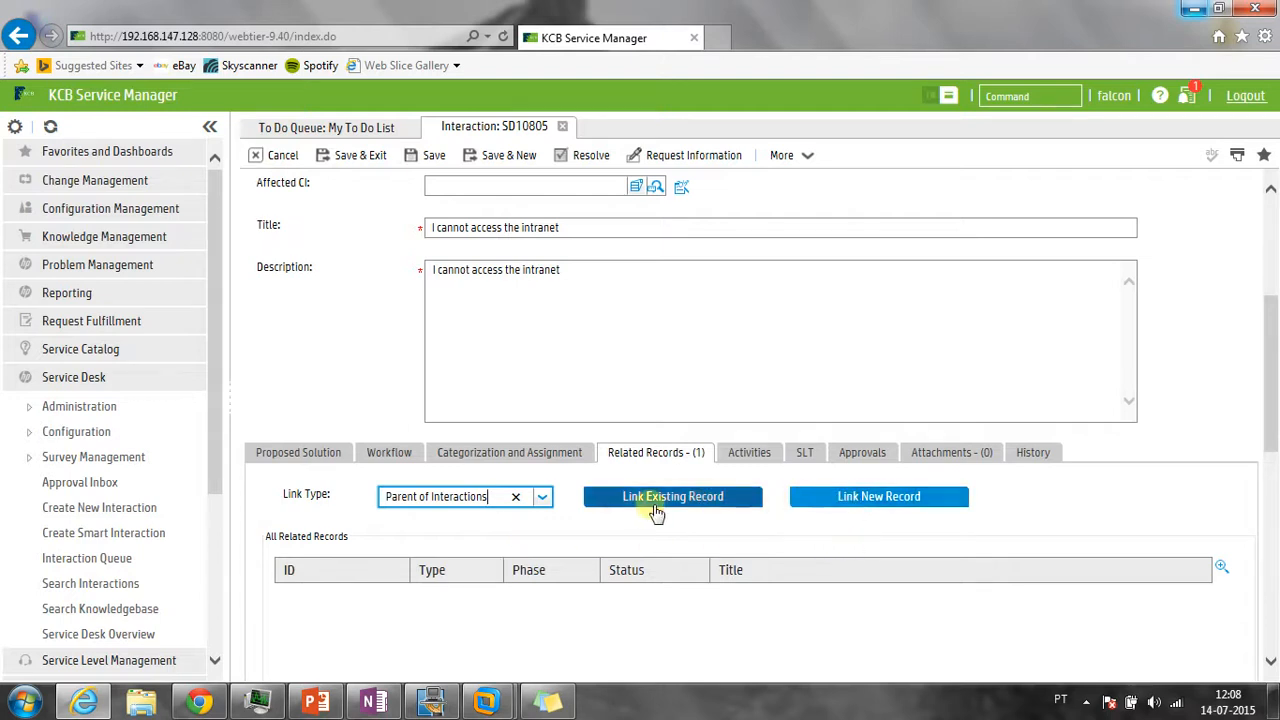
{"action": "left_click", "coordinate": [698, 510]}
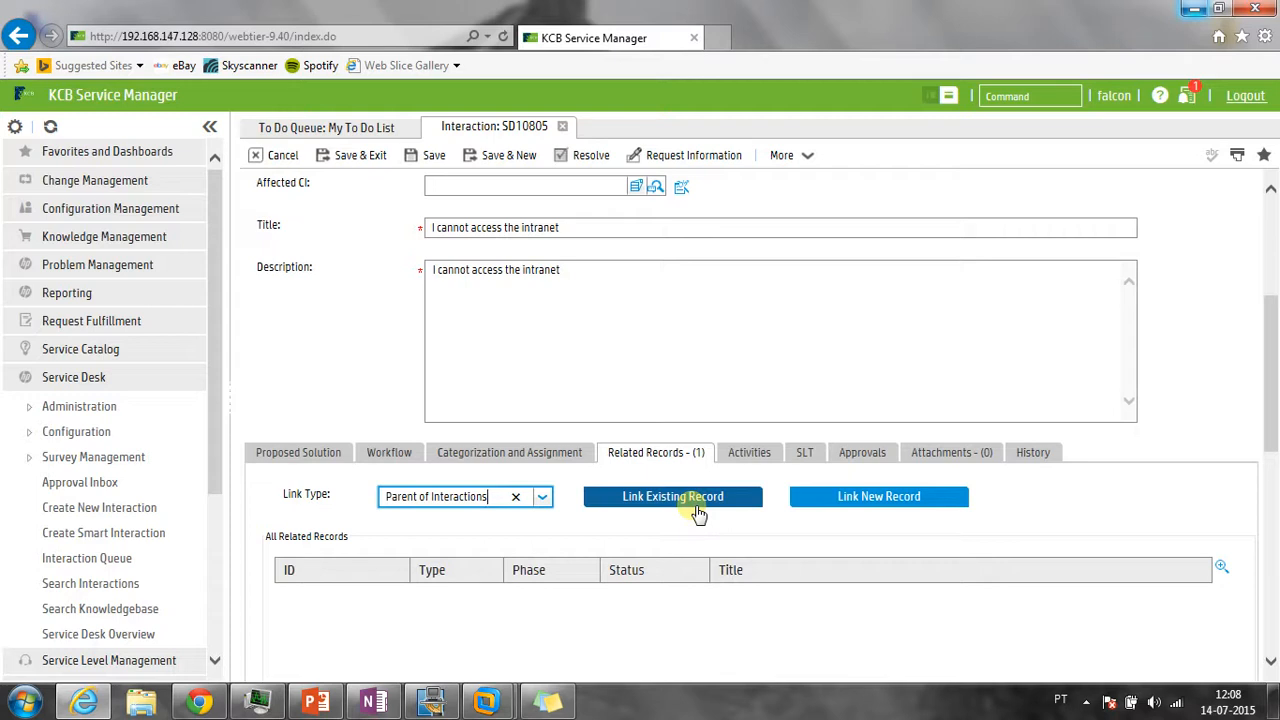
{"action": "left_click", "coordinate": [656, 500]}
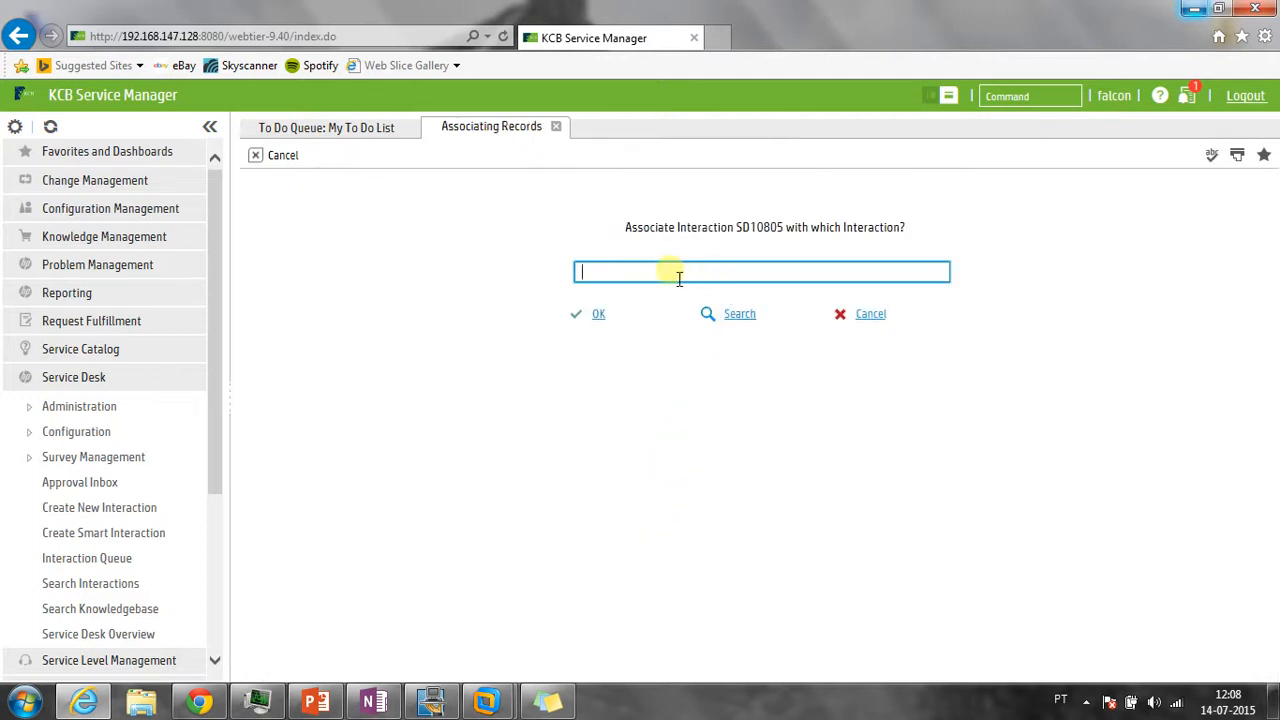
Search all interactions without criteria and associate in-progress interaction SD10778 with SD10805
{"action": "left_click", "coordinate": [737, 318]}
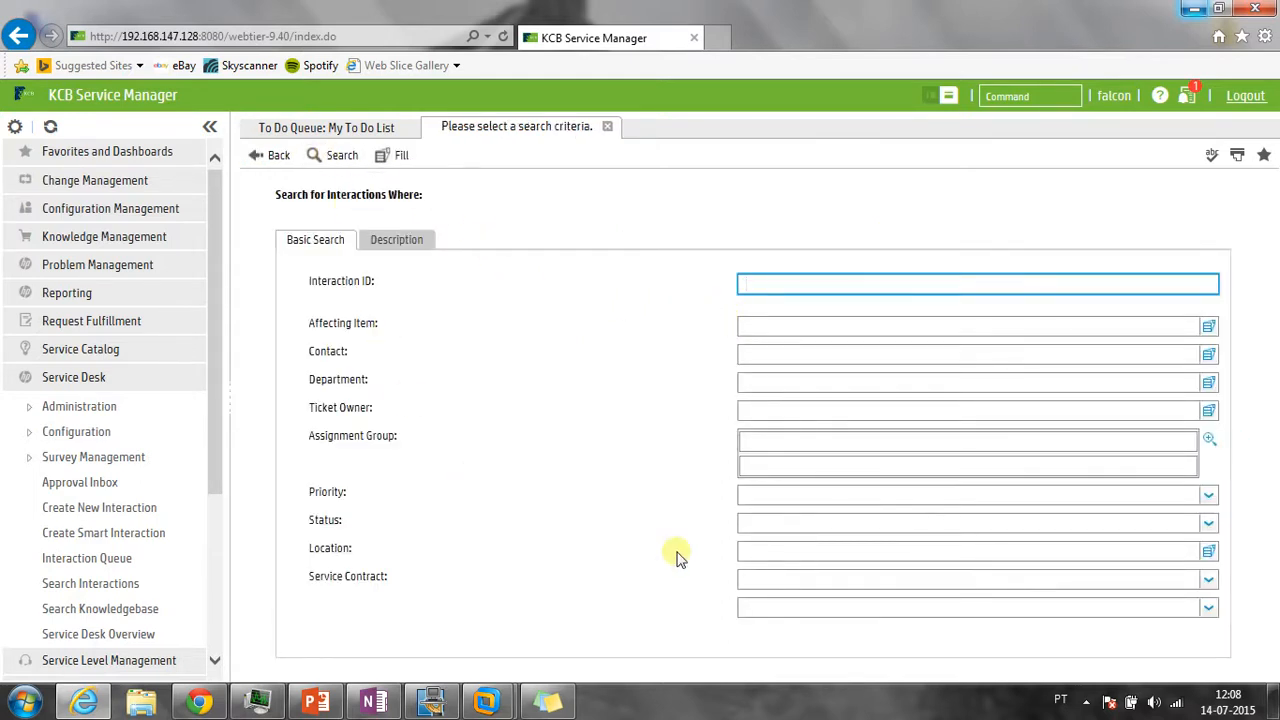
{"action": "left_click", "coordinate": [1208, 523]}
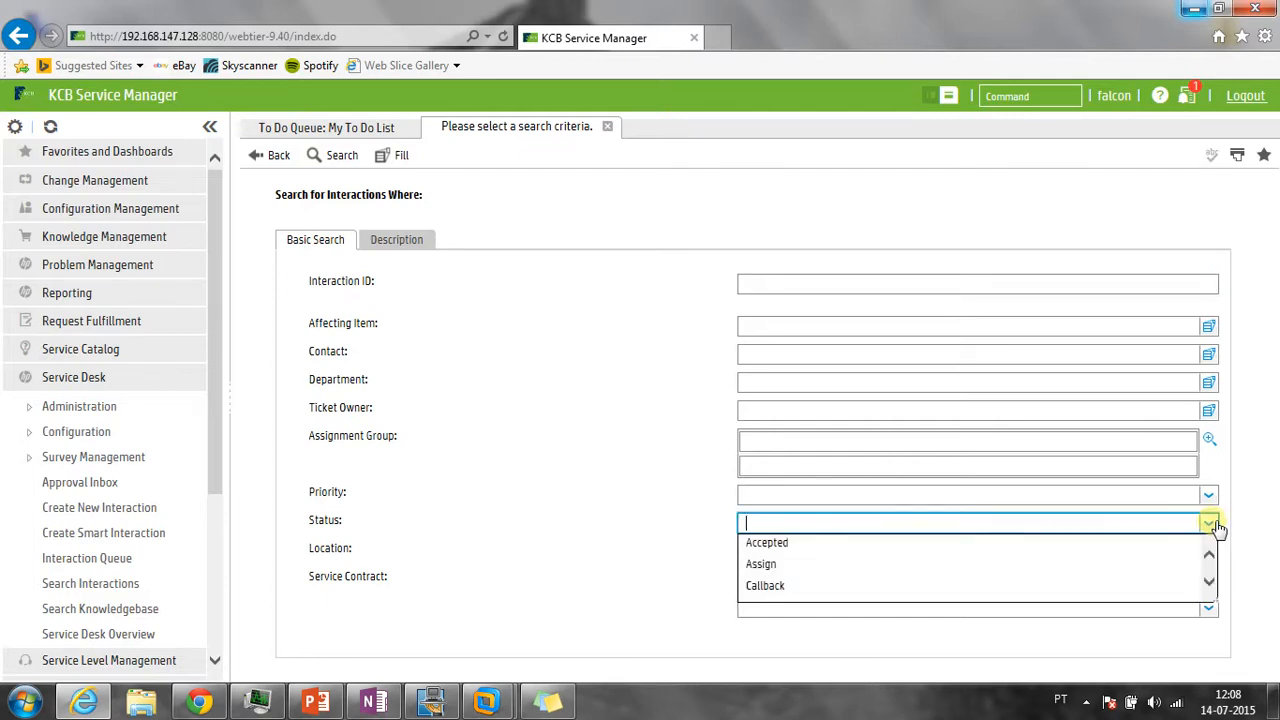
{"action": "left_click", "coordinate": [604, 501]}
{"action": "left_click", "coordinate": [345, 157]}
{"action": "scroll", "coordinate": [338, 400], "scroll_direction": "down", "scroll_amount": 1}
{"action": "scroll", "coordinate": [340, 412], "scroll_direction": "down", "scroll_amount": 8}
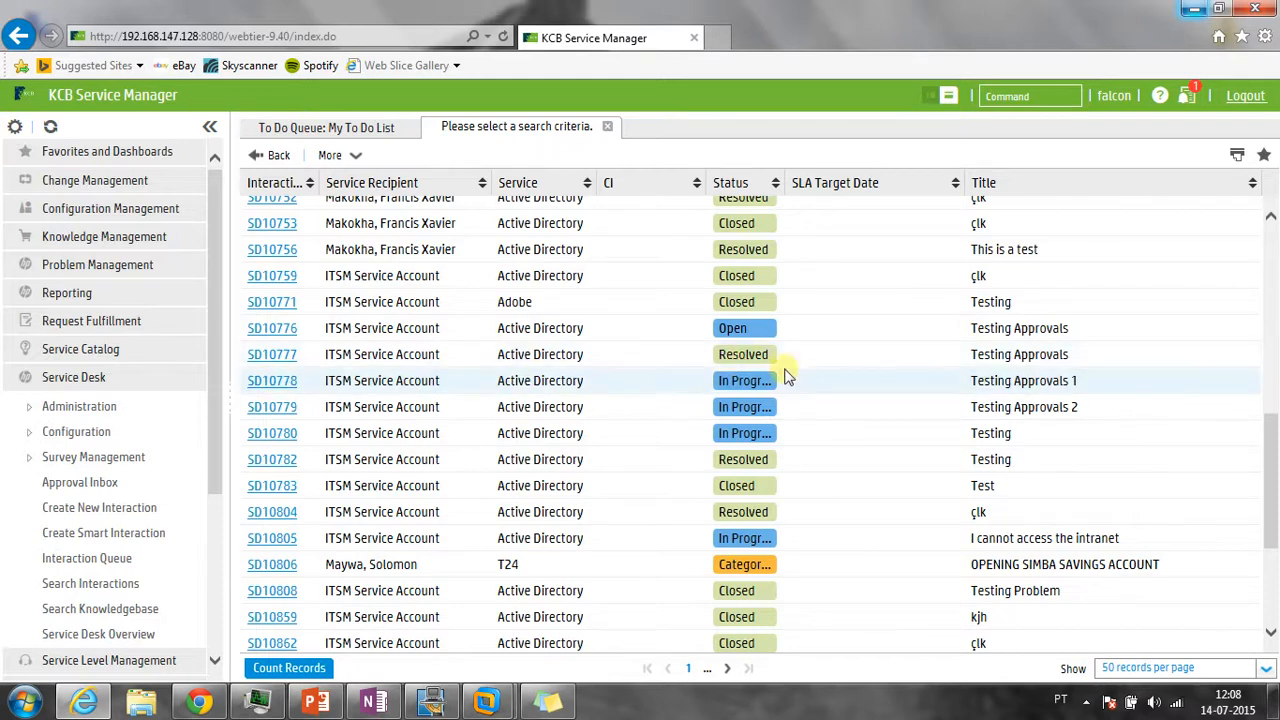
{"action": "left_click_drag", "start_coordinate": [788, 186], "coordinate": [868, 187]}
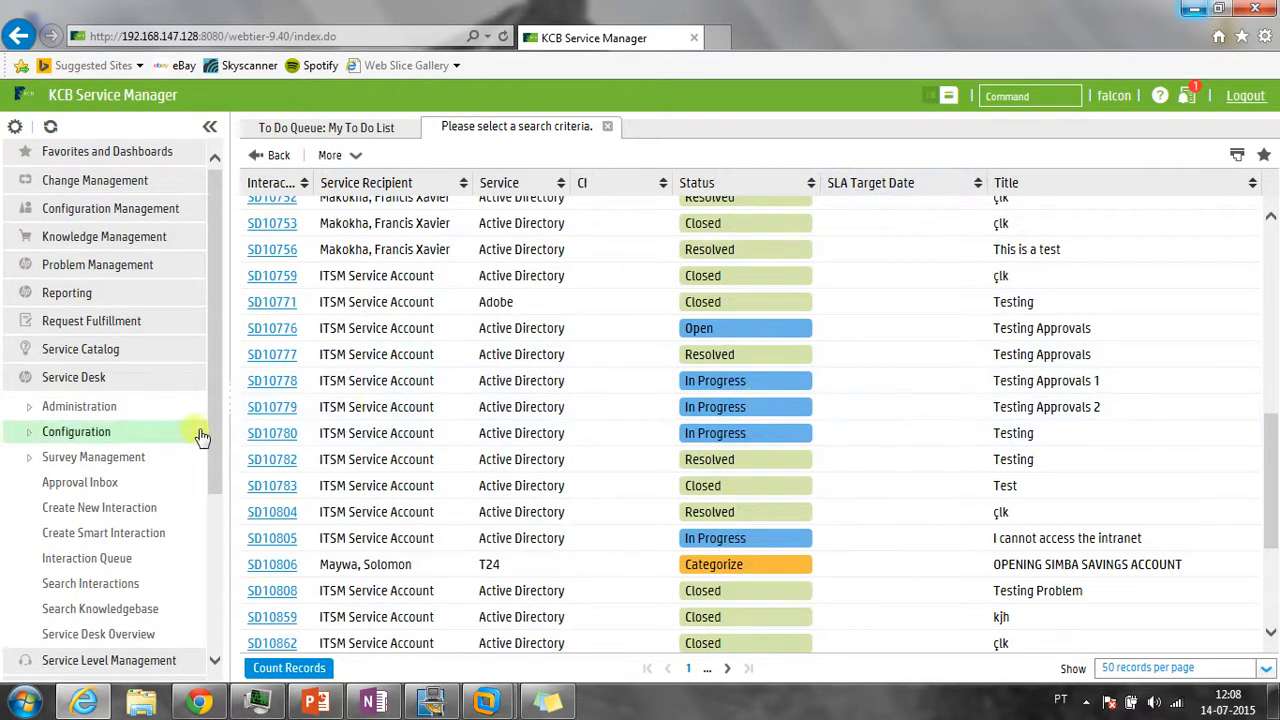
{"action": "left_click", "coordinate": [282, 384]}
{"action": "left_click", "coordinate": [597, 314]}
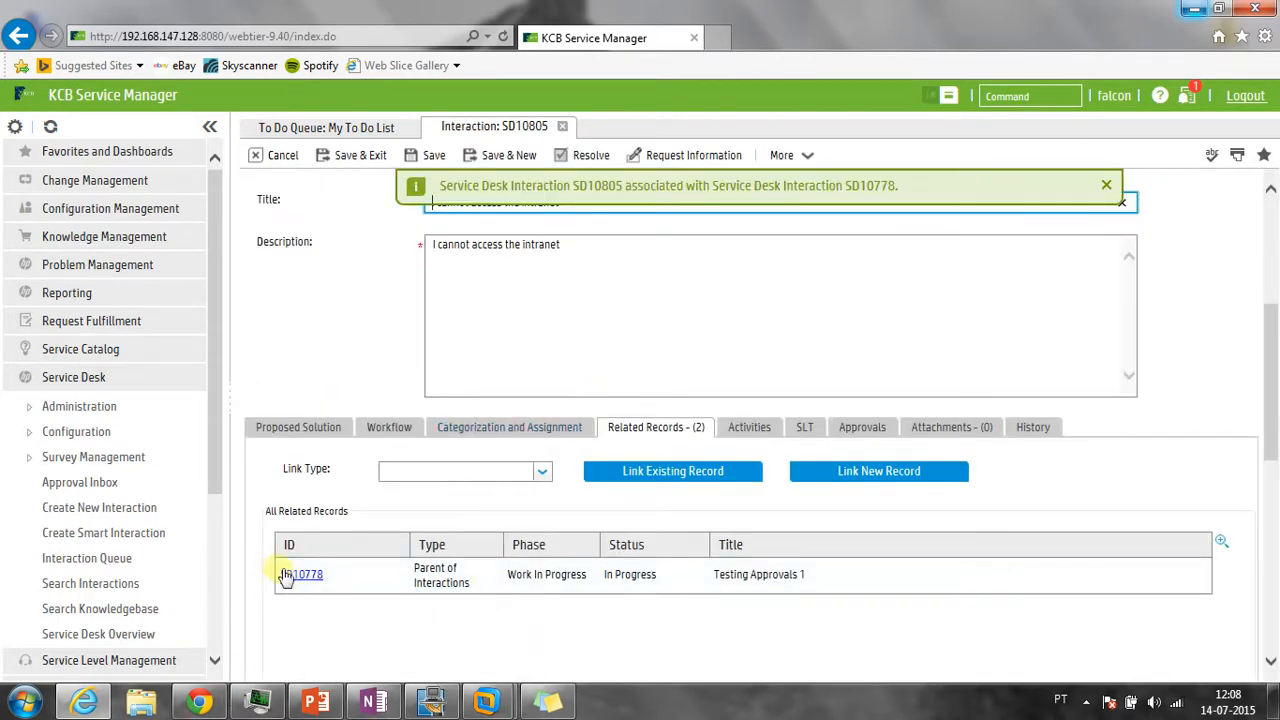
Link existing interaction SD10780 to SD10805 as another Parent of Interactions record, picking it from an unfiltered search
{"action": "left_click", "coordinate": [541, 471]}
{"action": "left_click", "coordinate": [437, 512]}
{"action": "left_click", "coordinate": [672, 474]}
{"action": "left_click", "coordinate": [745, 315]}
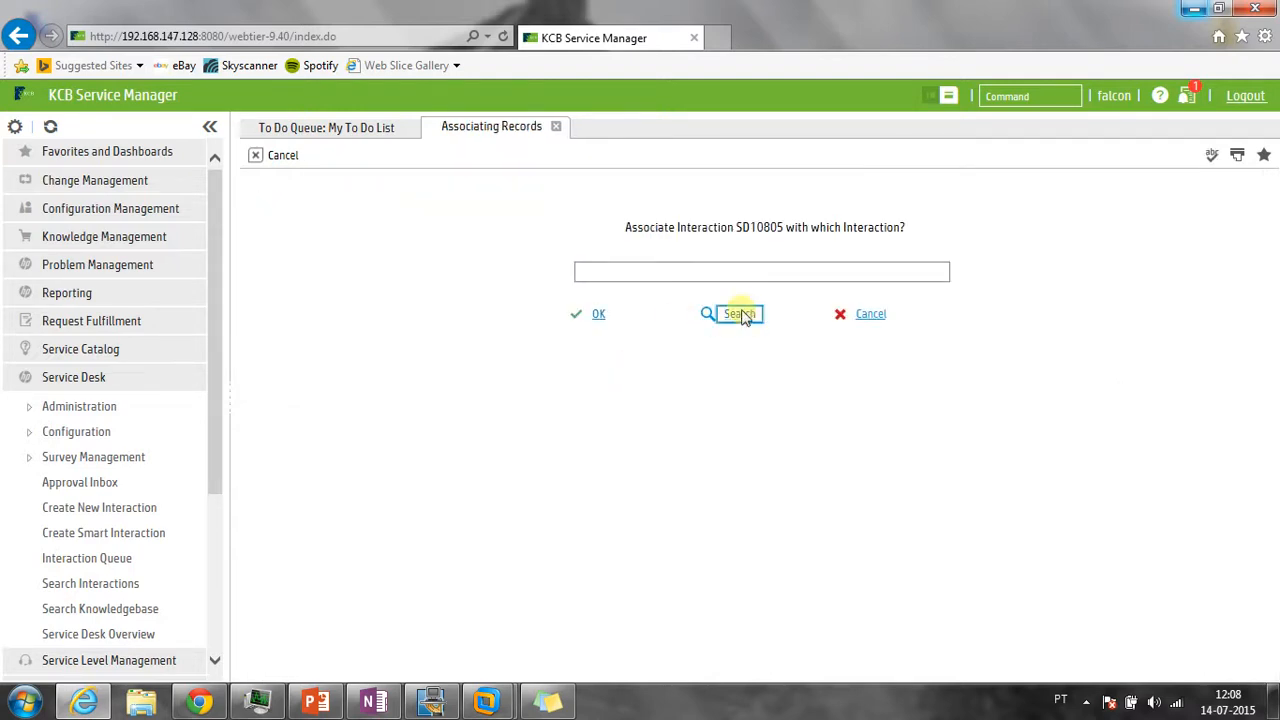
{"action": "left_click", "coordinate": [336, 155]}
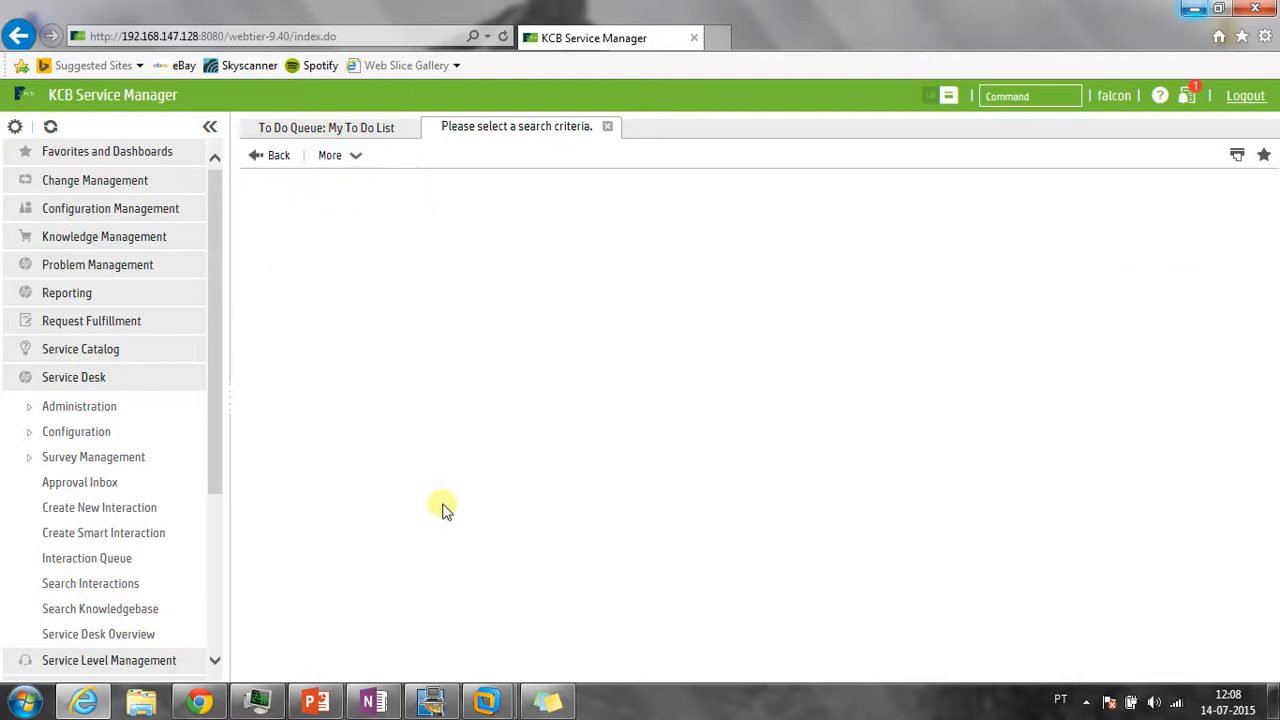
{"action": "scroll", "coordinate": [445, 510], "scroll_direction": "down", "scroll_amount": 5}
{"action": "scroll", "coordinate": [458, 507], "scroll_direction": "down", "scroll_amount": 5}
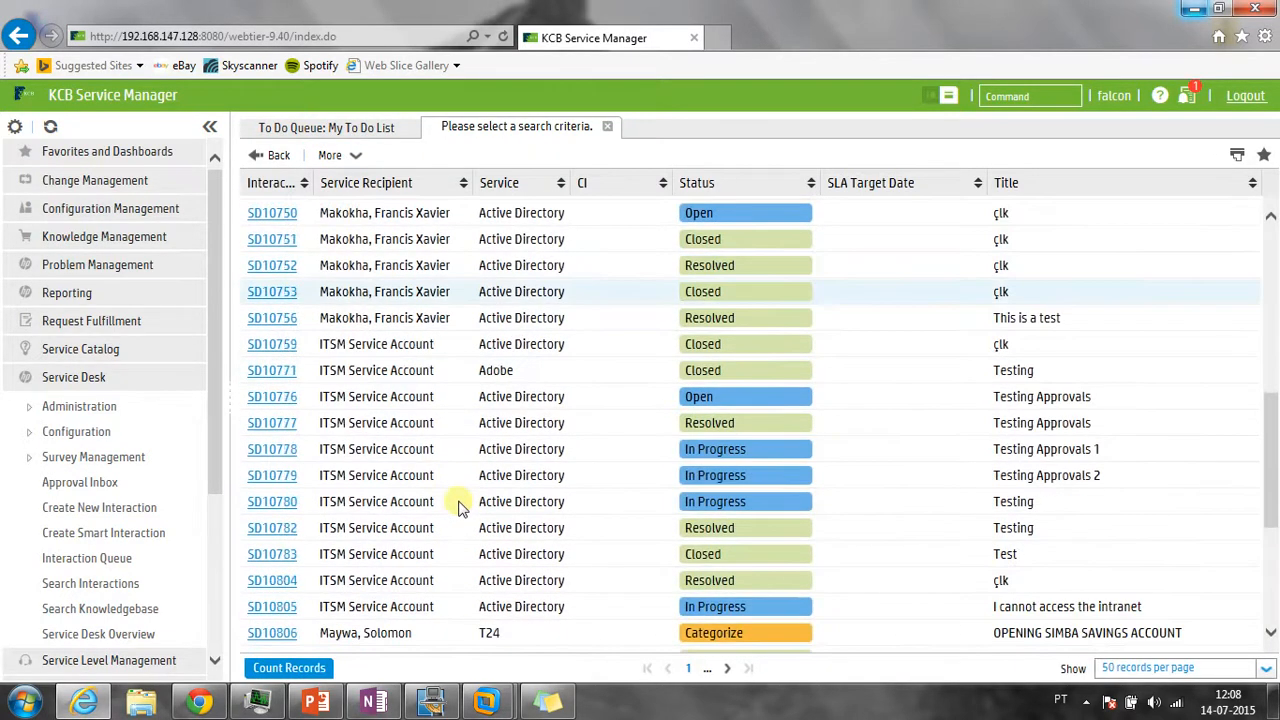
{"action": "left_click", "coordinate": [272, 501]}
{"action": "left_click", "coordinate": [600, 315]}
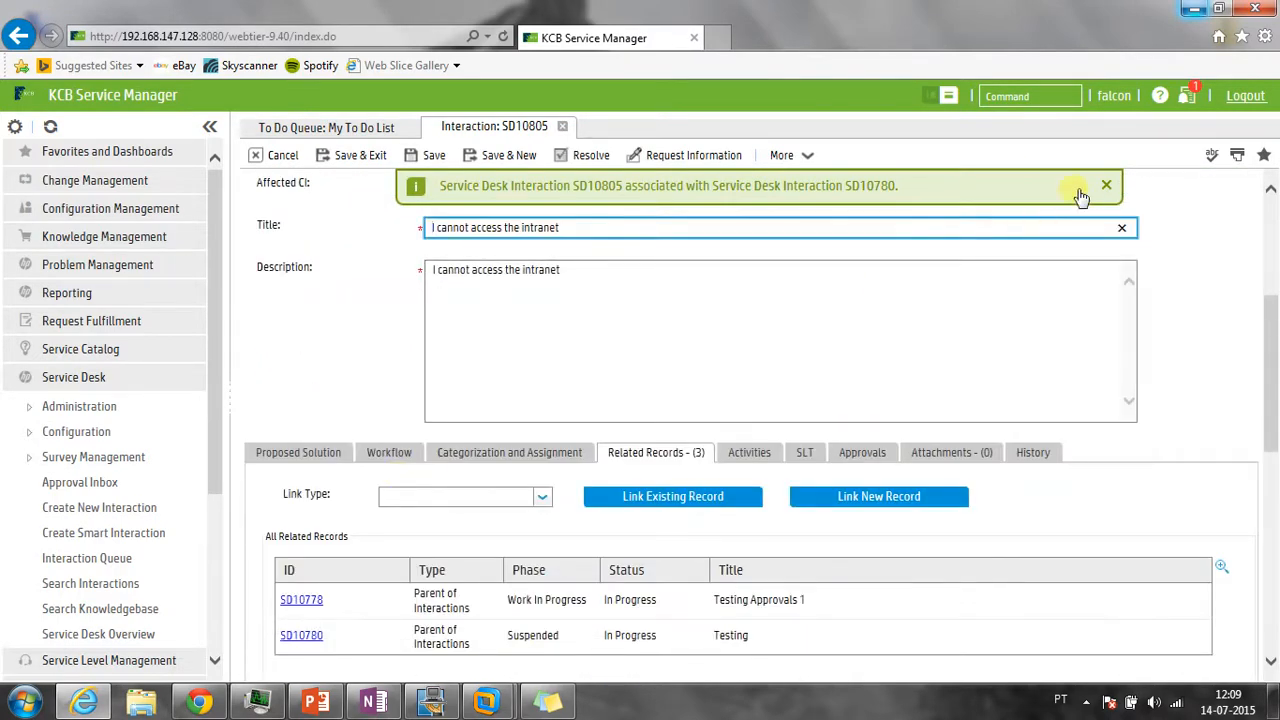
{"action": "left_click", "coordinate": [1106, 185]}
{"action": "left_click", "coordinate": [774, 551]}
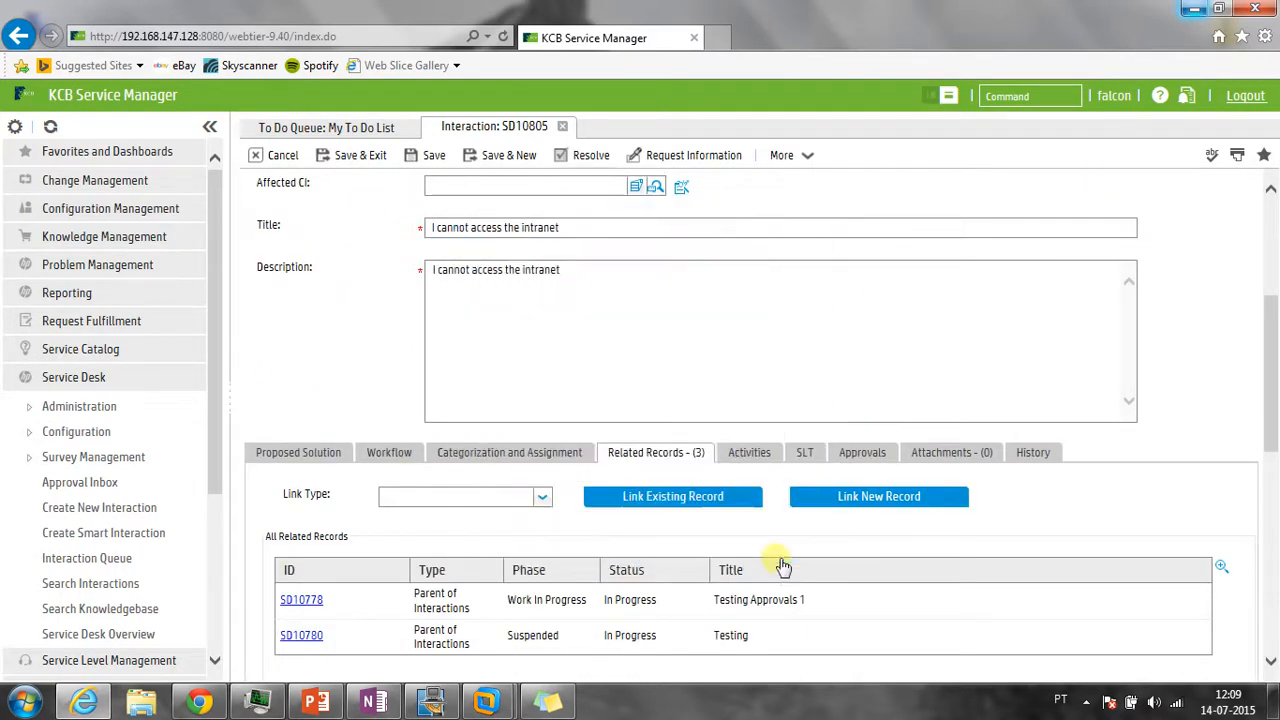
Open related interaction SD10778, examine its link back to SD10805, and return to SD10805
{"action": "scroll", "coordinate": [460, 617], "scroll_direction": "down", "scroll_amount": 1}
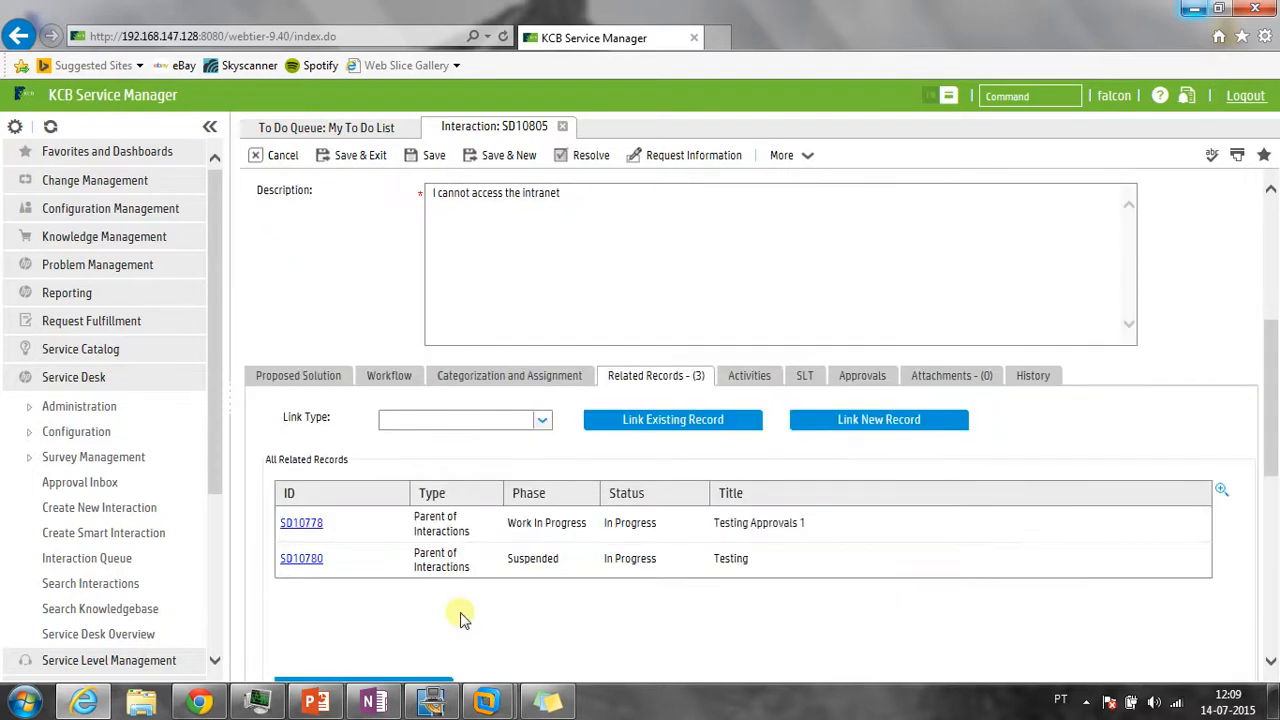
{"action": "left_click", "coordinate": [302, 525]}
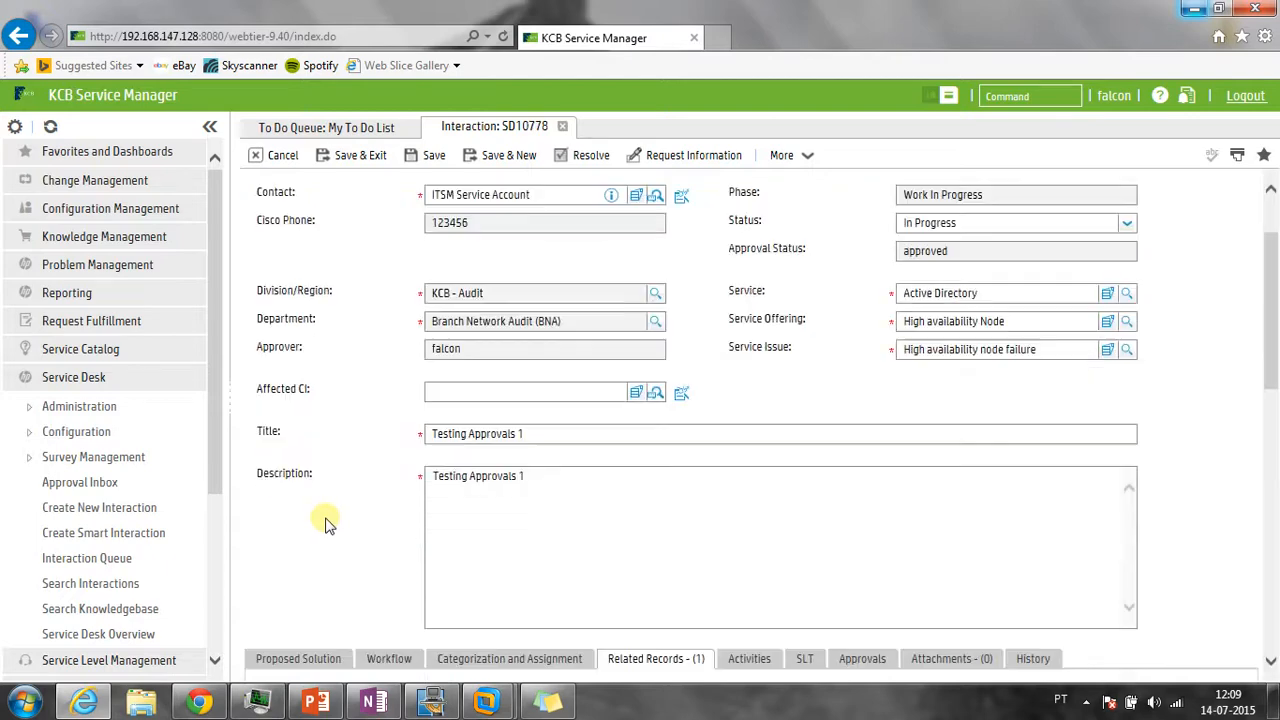
{"action": "scroll", "coordinate": [330, 522], "scroll_direction": "down", "scroll_amount": 3}
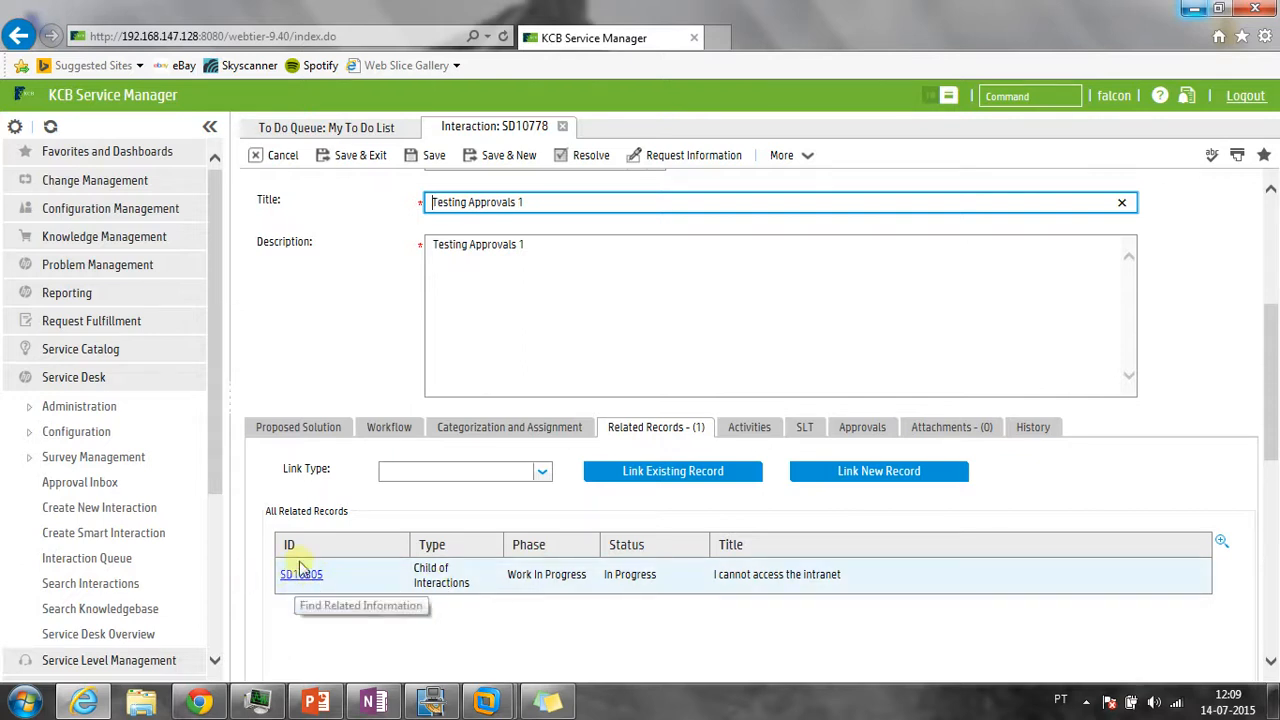
{"action": "scroll", "coordinate": [315, 440], "scroll_direction": "up", "scroll_amount": 3}
{"action": "double_click", "coordinate": [466, 200]}
{"action": "scroll", "coordinate": [335, 310], "scroll_direction": "down", "scroll_amount": 3}
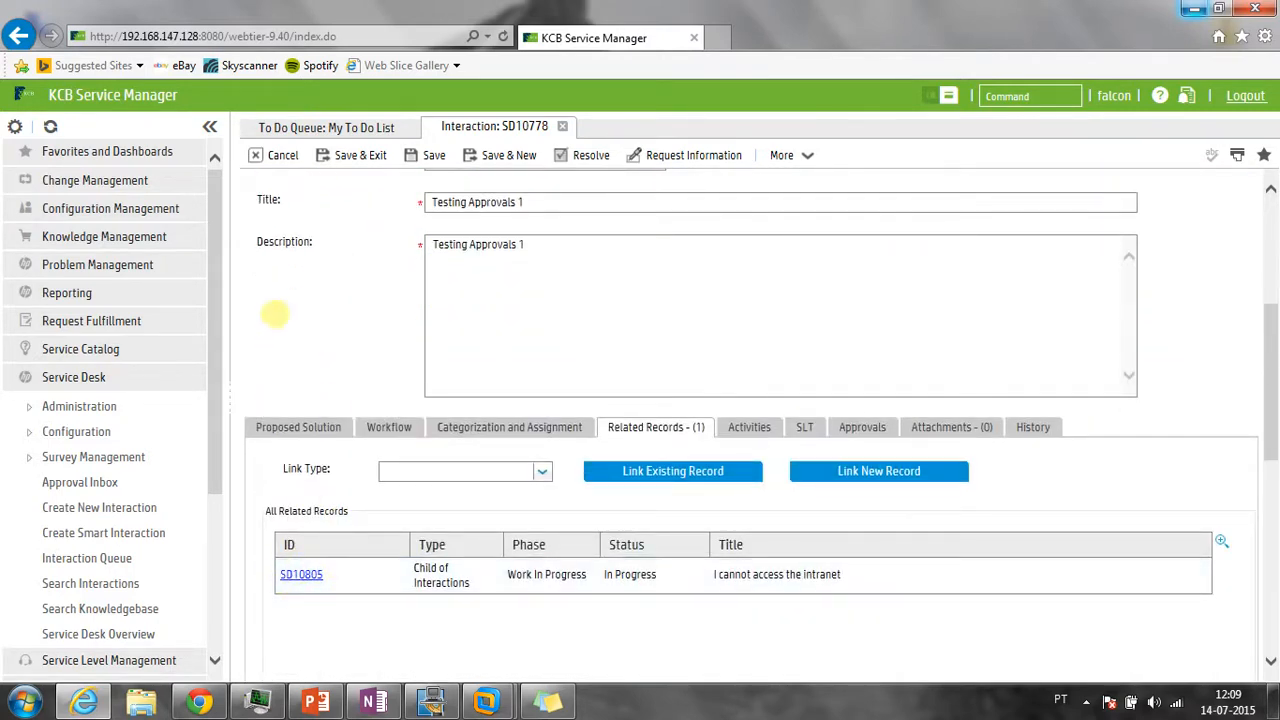
{"action": "left_click", "coordinate": [277, 155]}
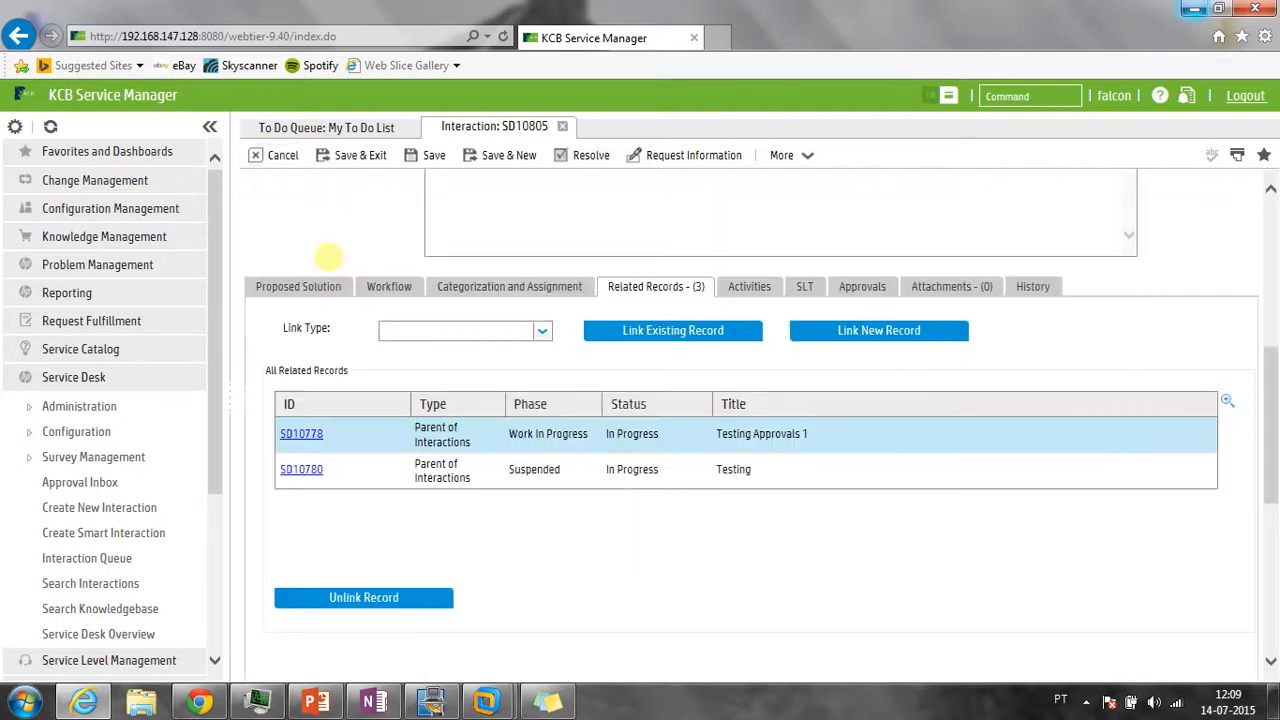
Save interaction SD10805 with its proposed solution and the two linked interactions
{"action": "scroll", "coordinate": [362, 318], "scroll_direction": "up", "scroll_amount": 3}
{"action": "scroll", "coordinate": [362, 318], "scroll_direction": "down", "scroll_amount": 3}
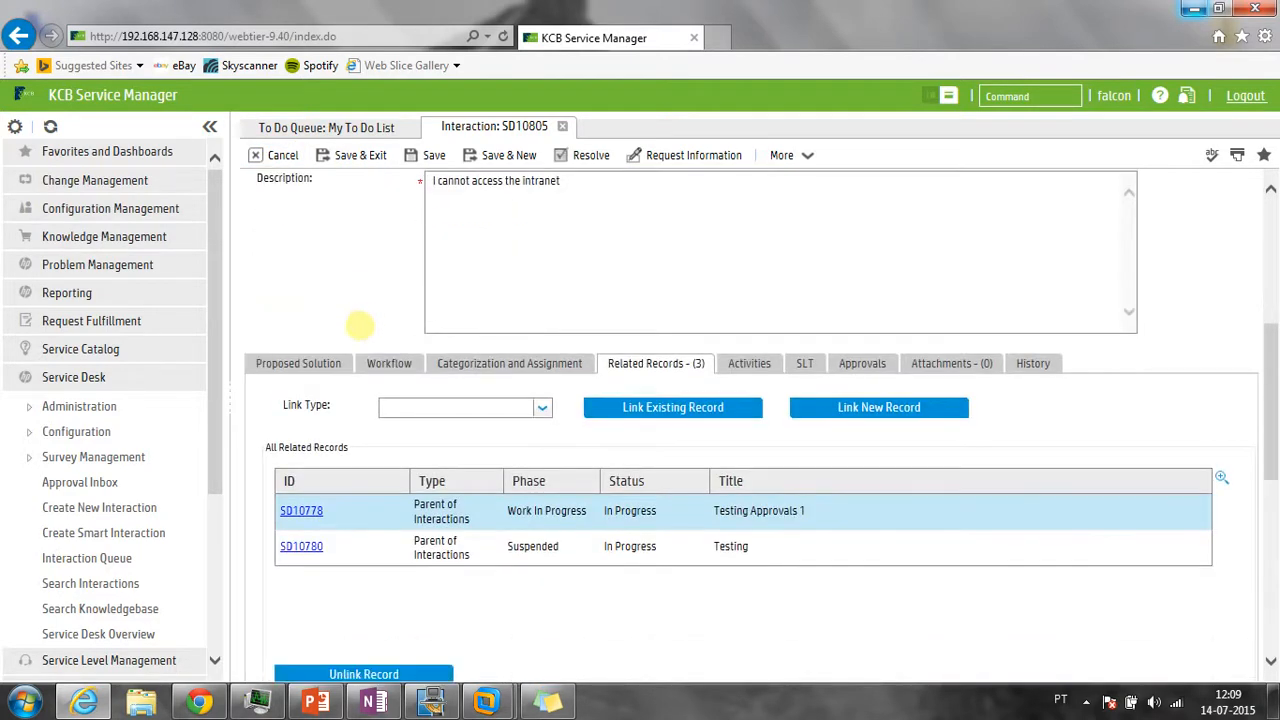
{"action": "scroll", "coordinate": [362, 320], "scroll_direction": "up", "scroll_amount": 3}
{"action": "scroll", "coordinate": [358, 327], "scroll_direction": "up", "scroll_amount": 3}
{"action": "scroll", "coordinate": [358, 328], "scroll_direction": "down", "scroll_amount": 6}
{"action": "scroll", "coordinate": [358, 330], "scroll_direction": "up", "scroll_amount": 3}
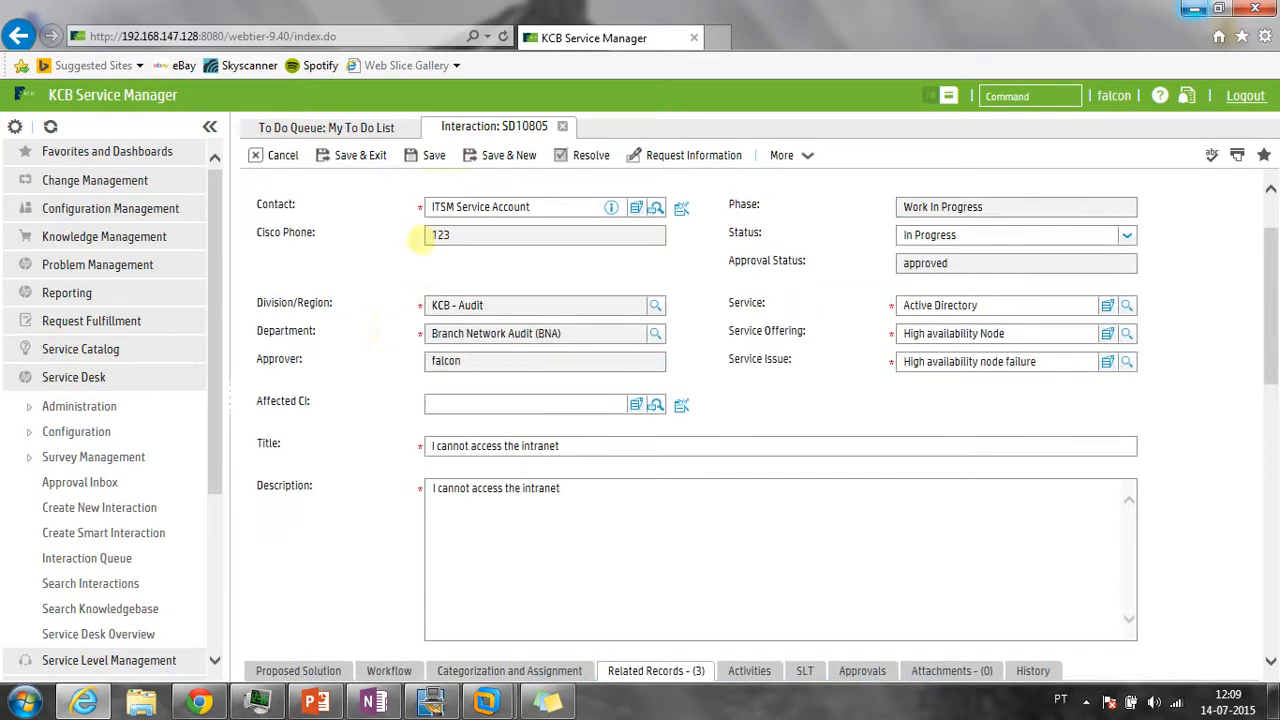
{"action": "scroll", "coordinate": [400, 228], "scroll_direction": "up", "scroll_amount": 1}
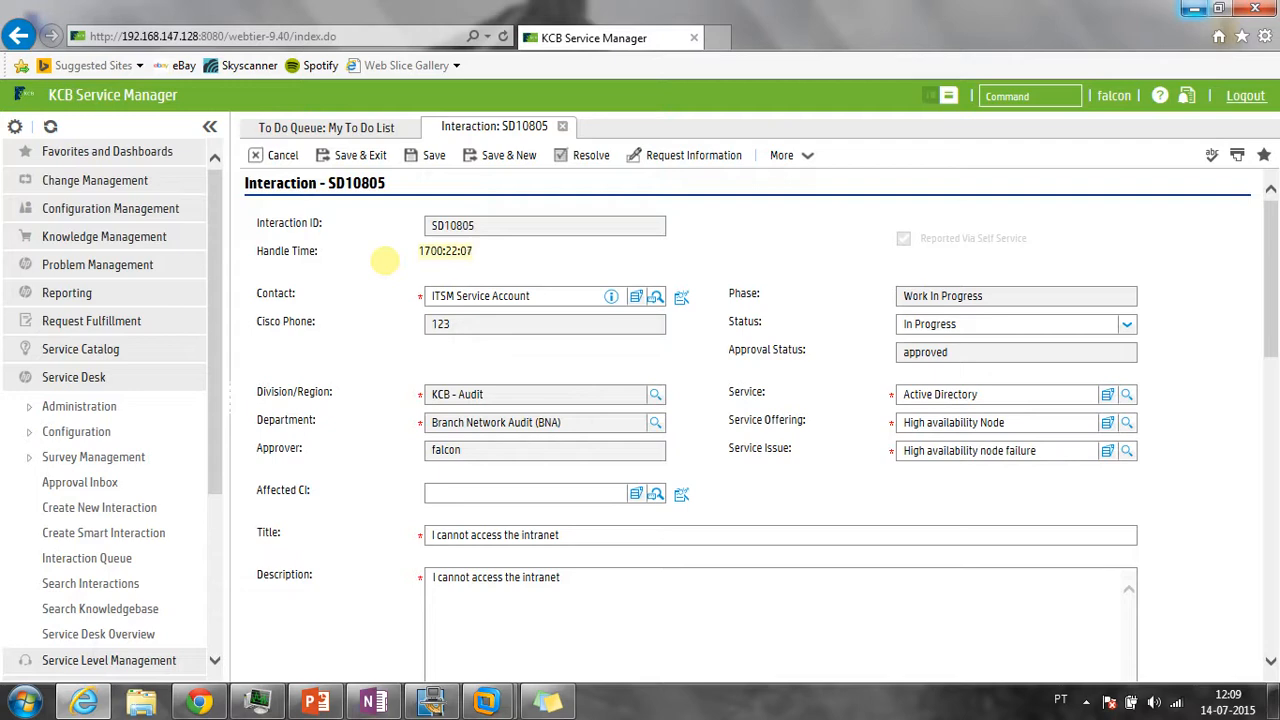
{"action": "left_click", "coordinate": [432, 155]}
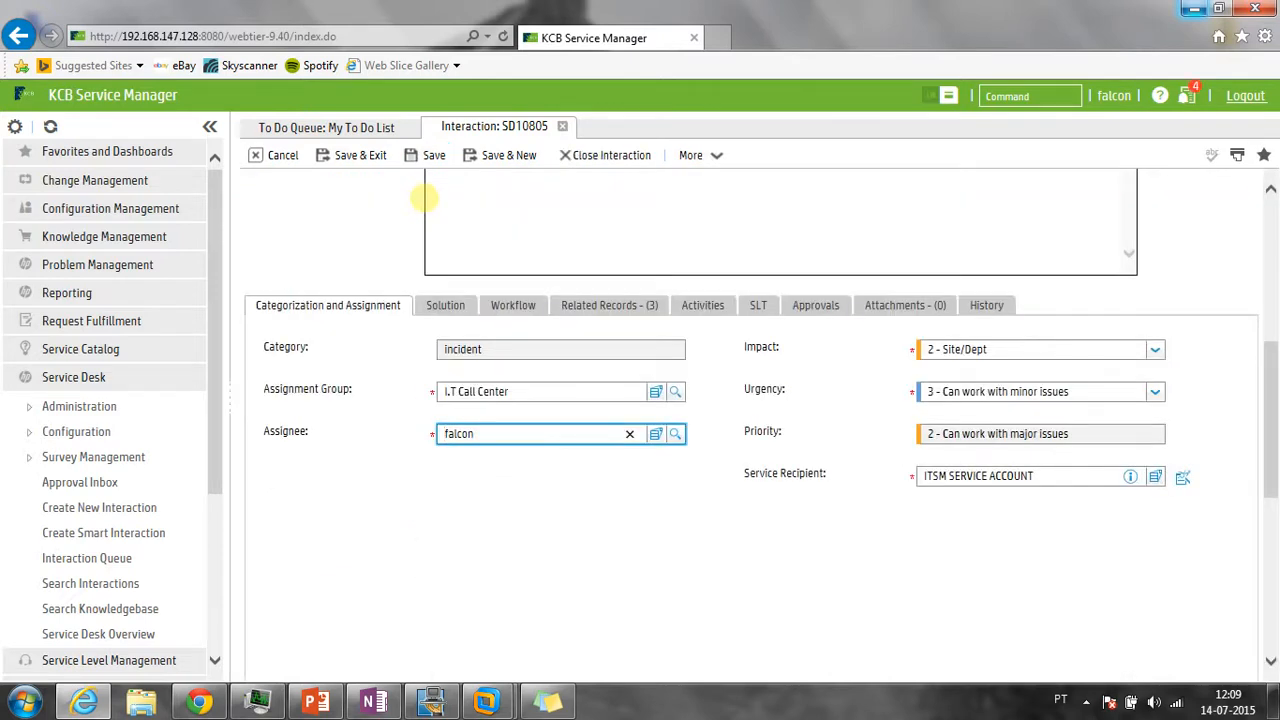
{"action": "left_click", "coordinate": [1106, 185]}
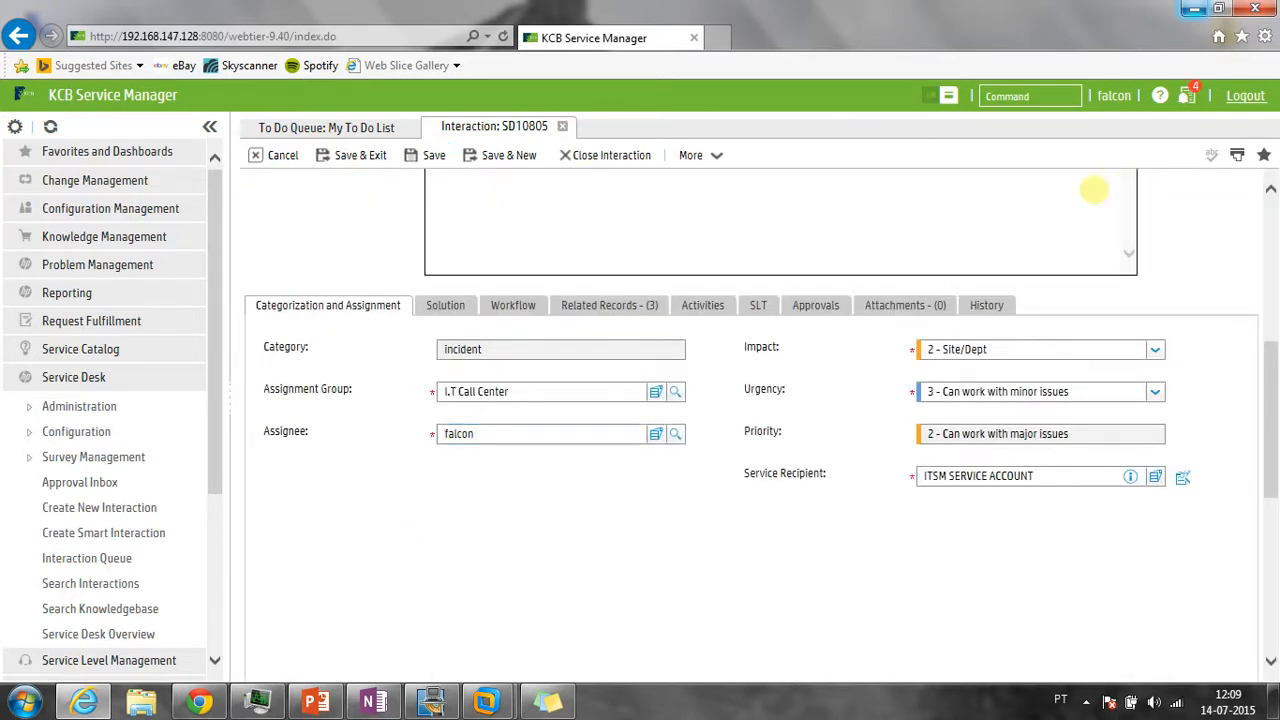
Check the assignee, phase and status of the saved interaction
{"action": "left_click", "coordinate": [530, 433]}
{"action": "left_click", "coordinate": [655, 433]}
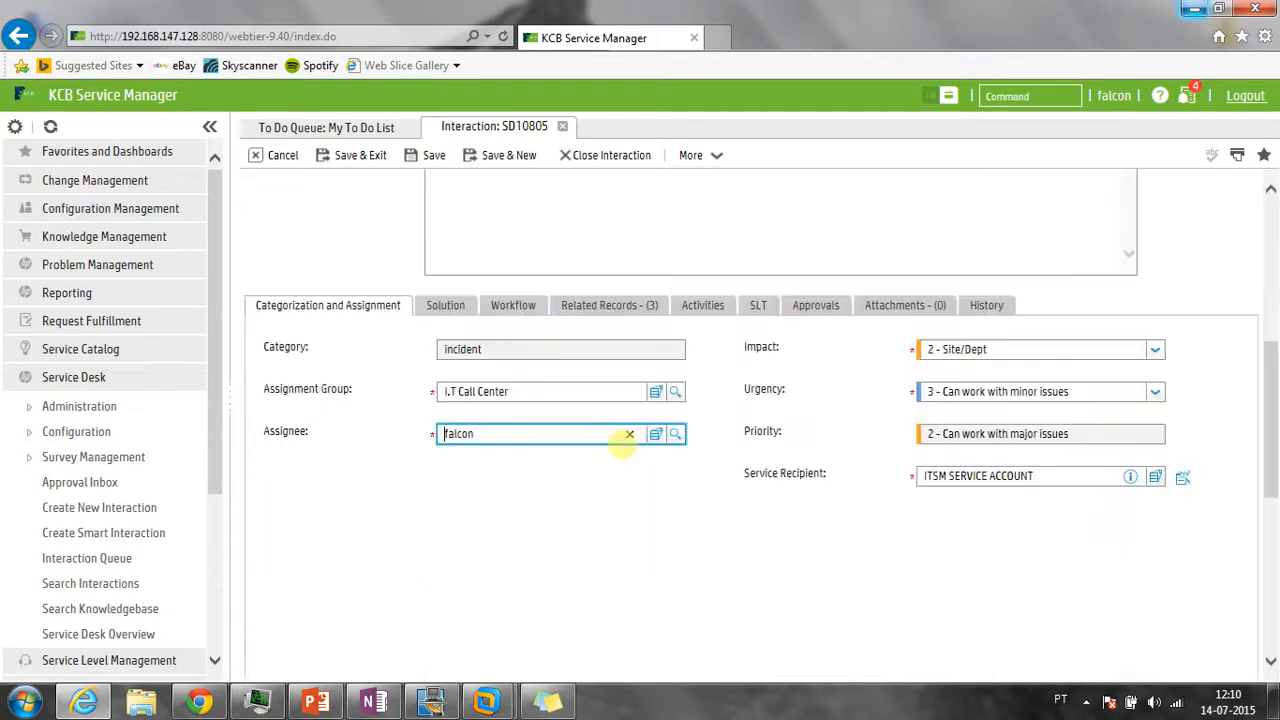
{"action": "scroll", "coordinate": [580, 453], "scroll_direction": "up", "scroll_amount": 1}
{"action": "scroll", "coordinate": [580, 453], "scroll_direction": "up", "scroll_amount": 3}
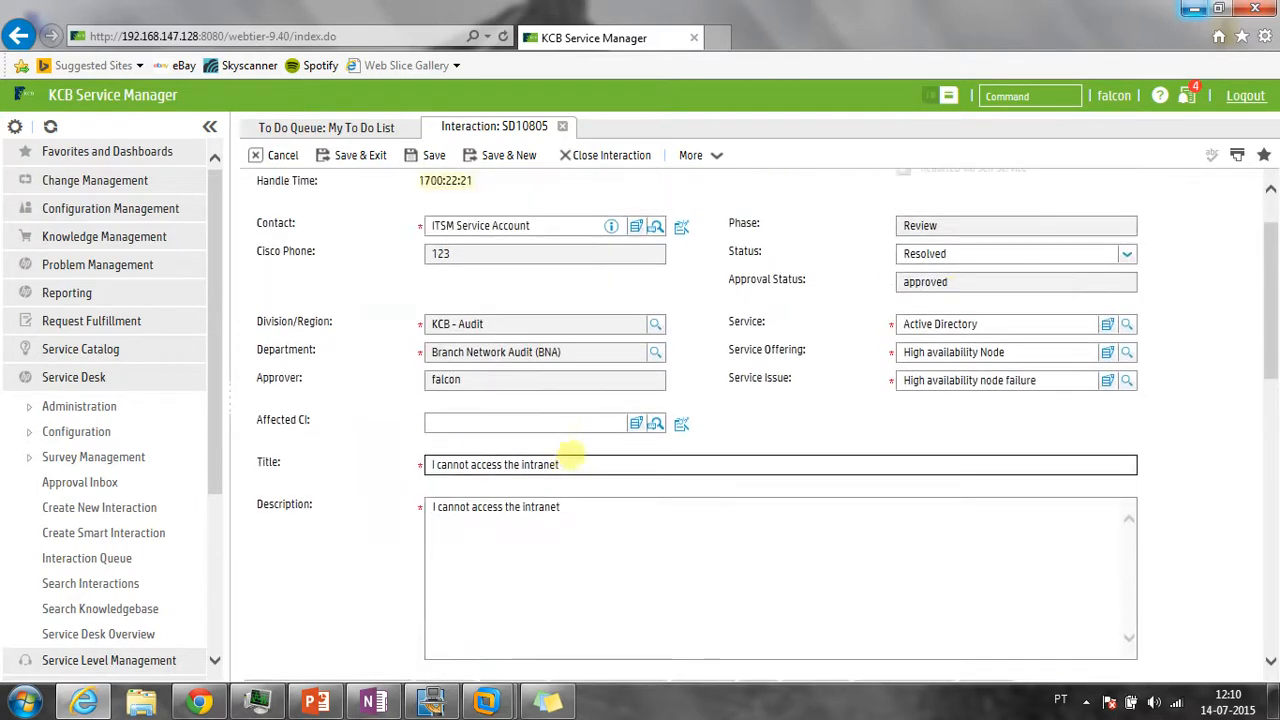
Examine the phase, workflow diagram and related records of interaction SD10805
{"action": "double_click", "coordinate": [963, 226]}
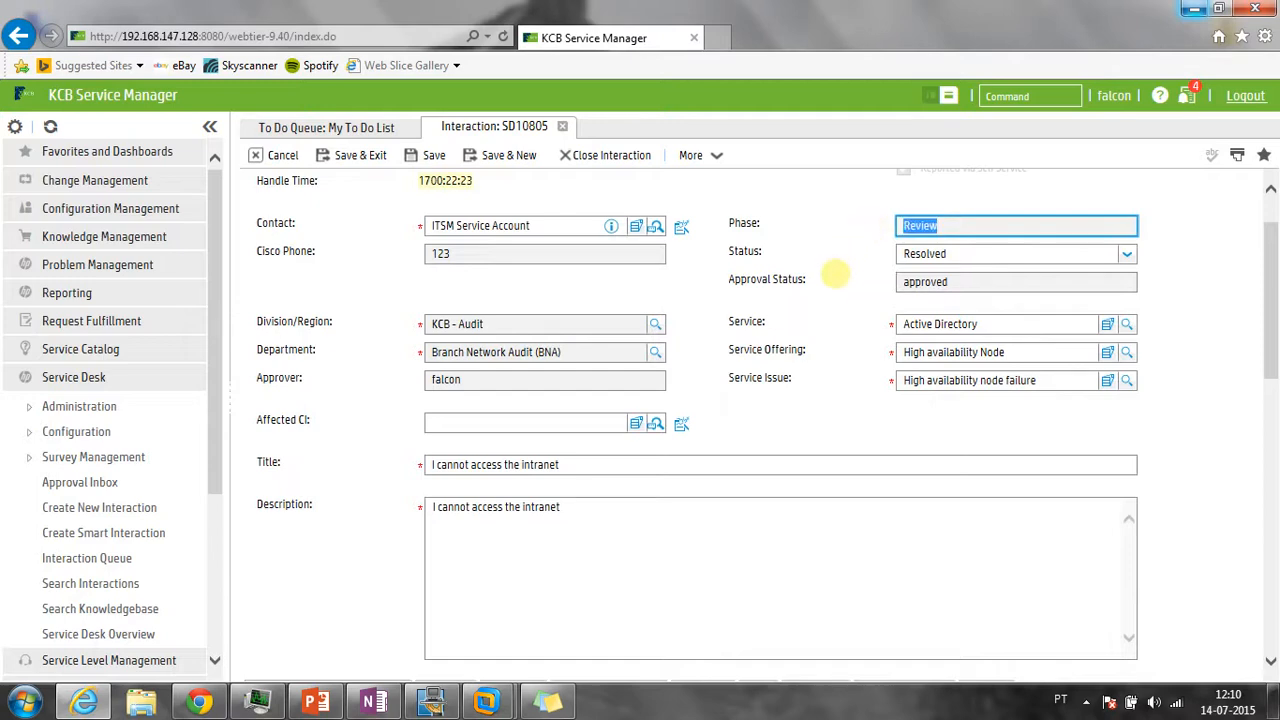
{"action": "scroll", "coordinate": [523, 580], "scroll_direction": "down", "scroll_amount": 3}
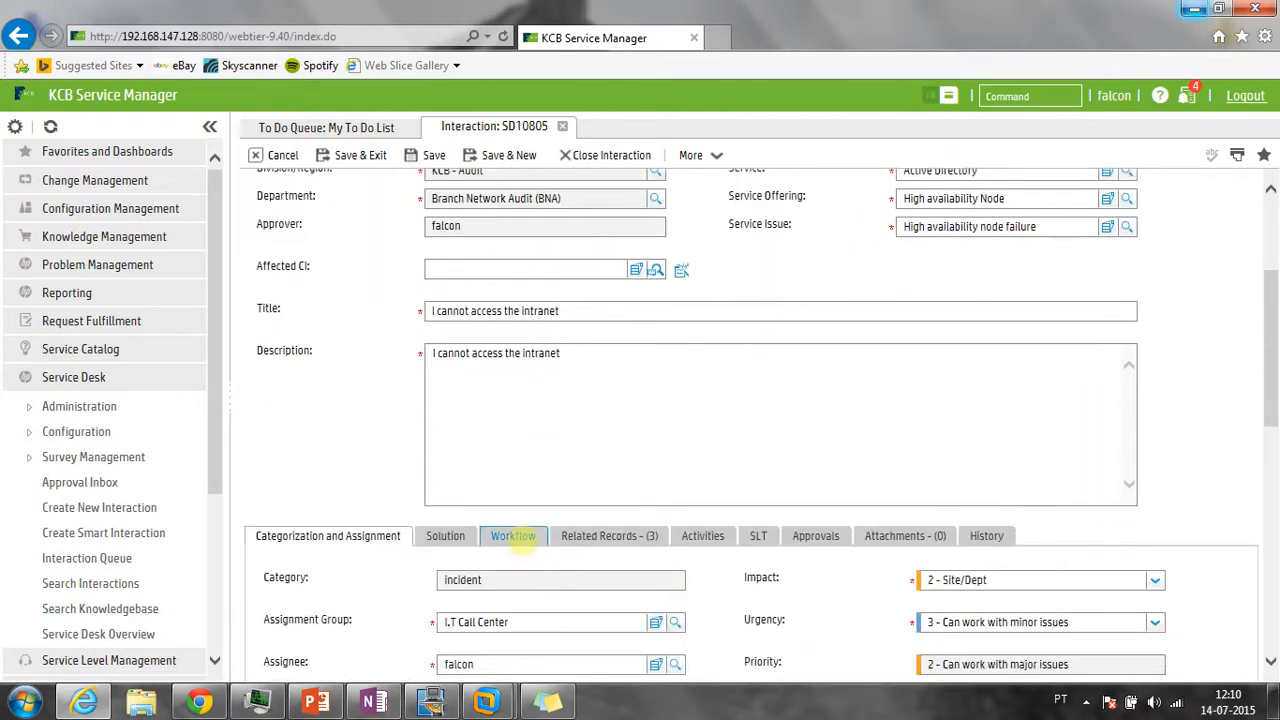
{"action": "left_click", "coordinate": [514, 457]}
{"action": "scroll", "coordinate": [640, 515], "scroll_direction": "down", "scroll_amount": 2}
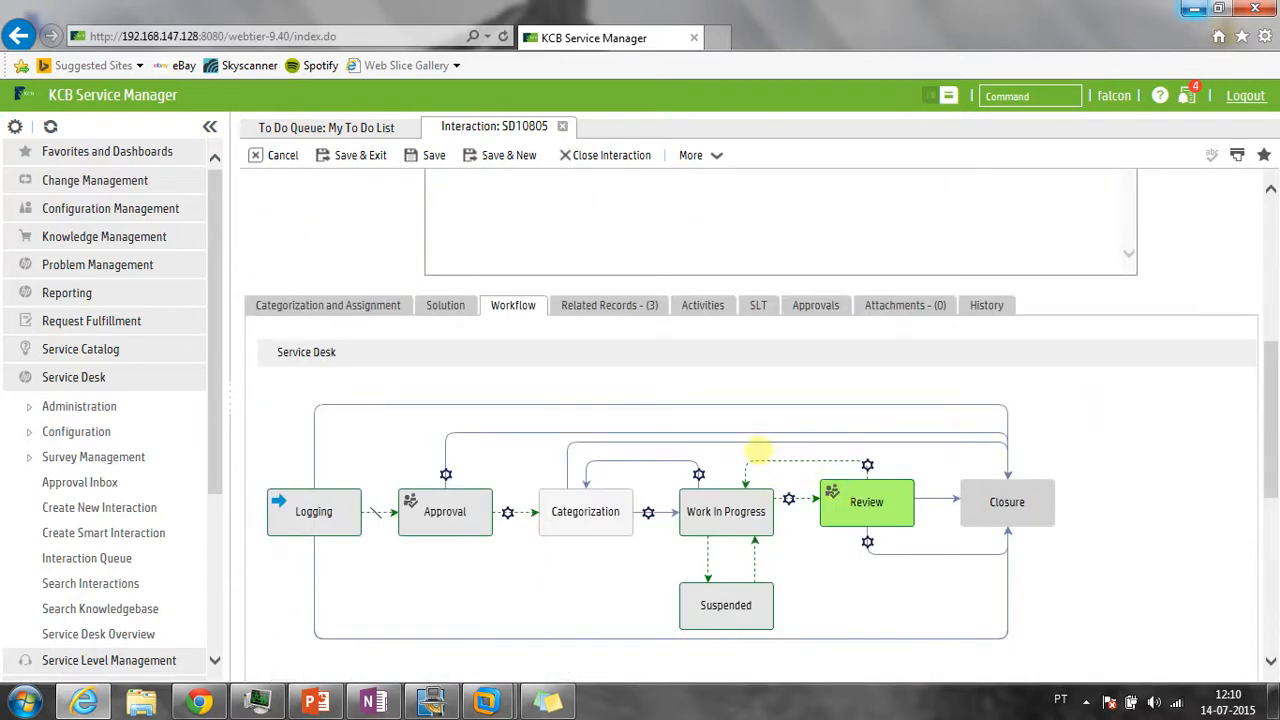
{"action": "left_click", "coordinate": [620, 305]}
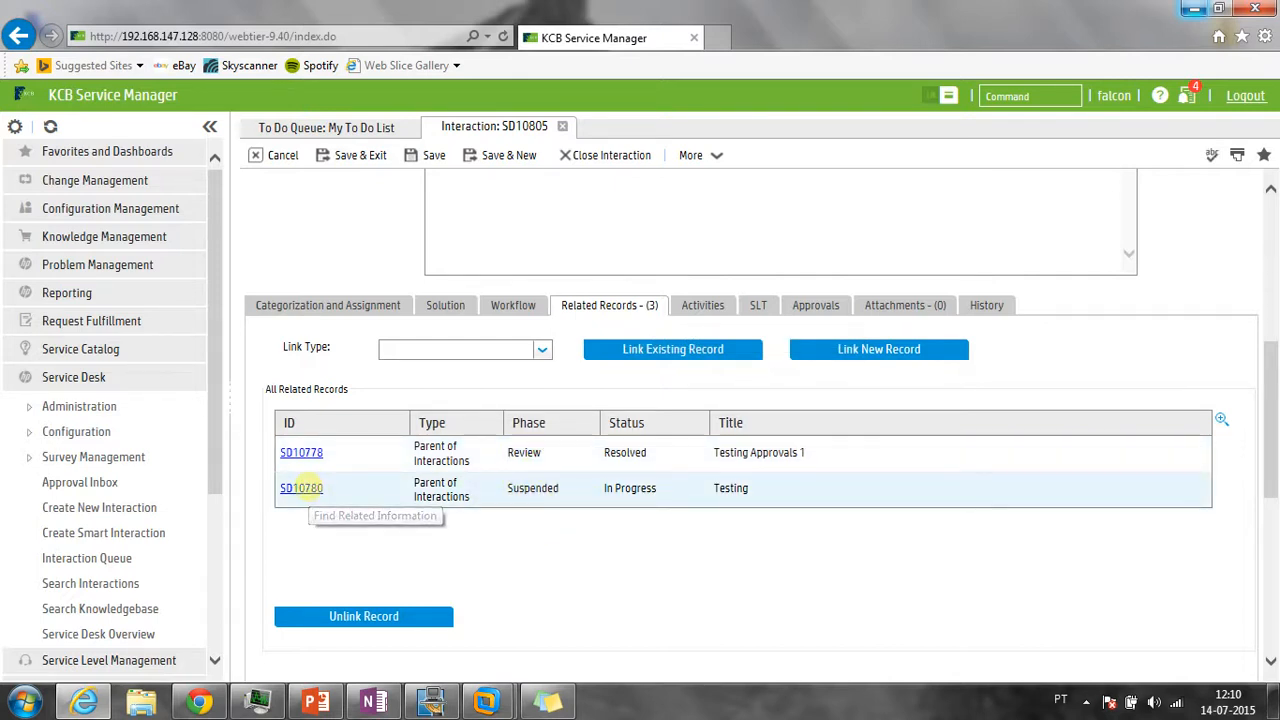
Open related interaction SD10780 and examine its link to SD10805, assignment group, assignee, phase and status
{"action": "left_click", "coordinate": [301, 488]}
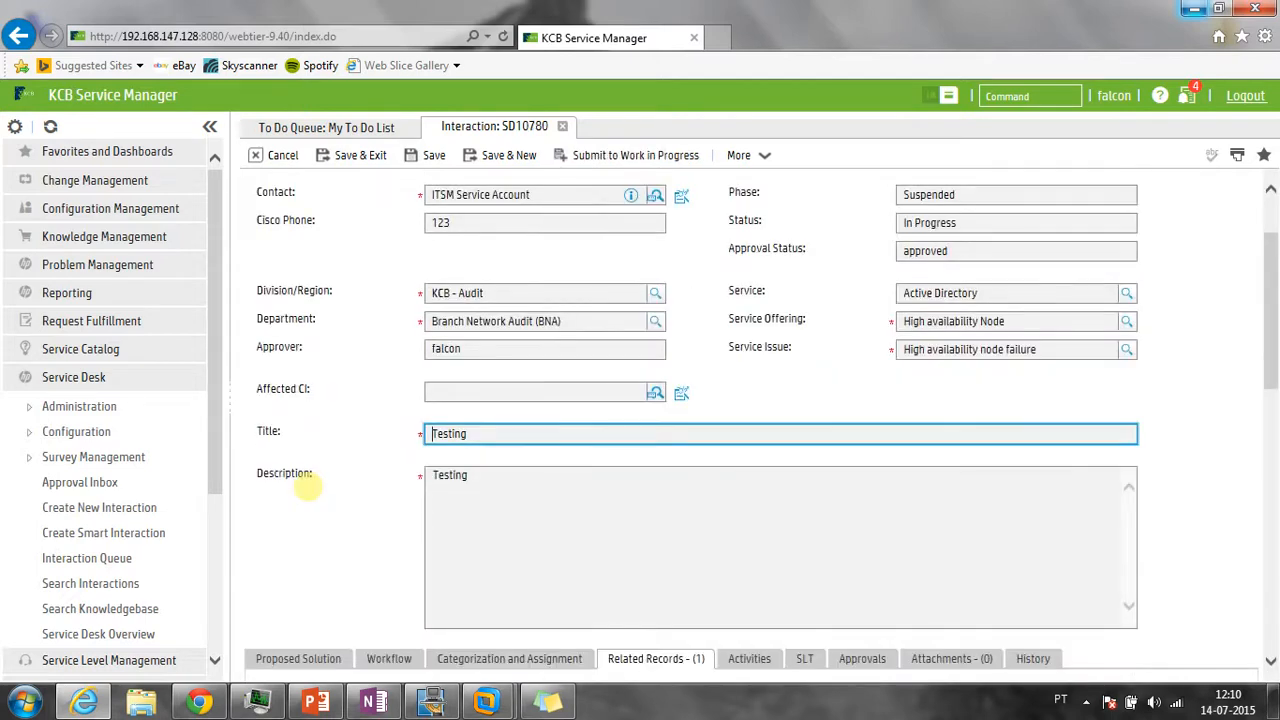
{"action": "scroll", "coordinate": [307, 487], "scroll_direction": "down", "scroll_amount": 4}
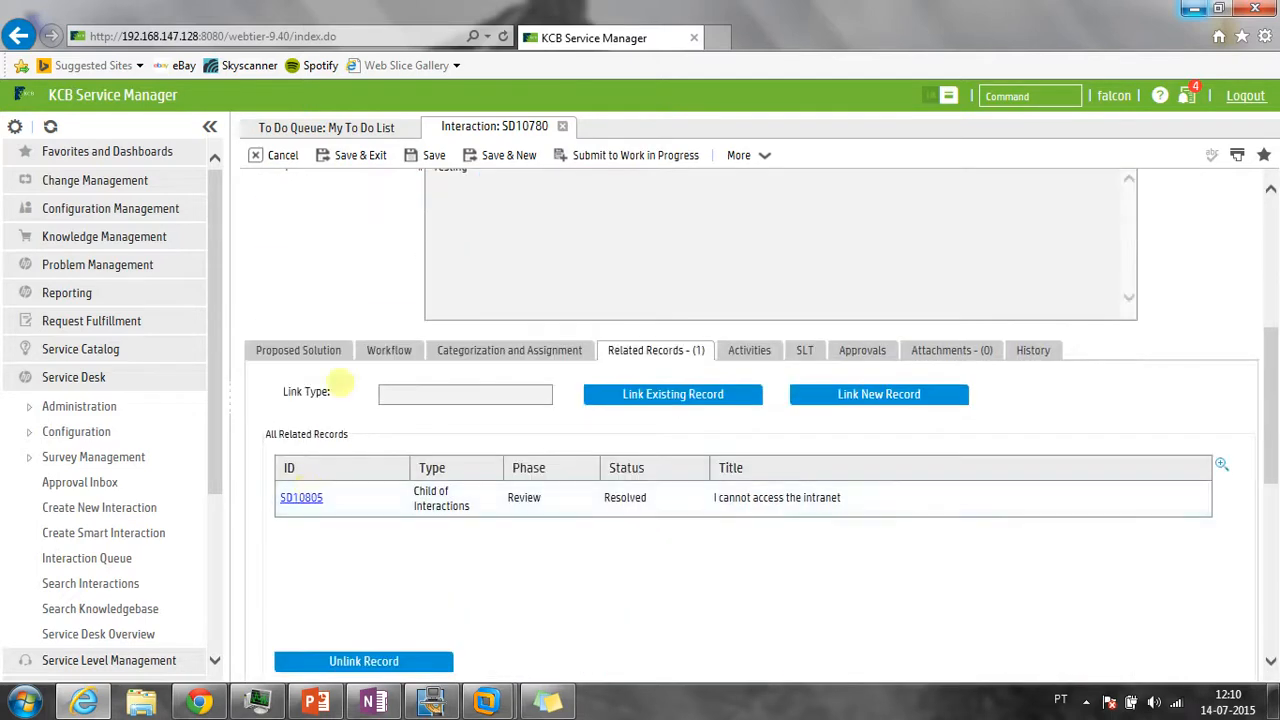
{"action": "left_click", "coordinate": [320, 269]}
{"action": "left_click", "coordinate": [477, 352]}
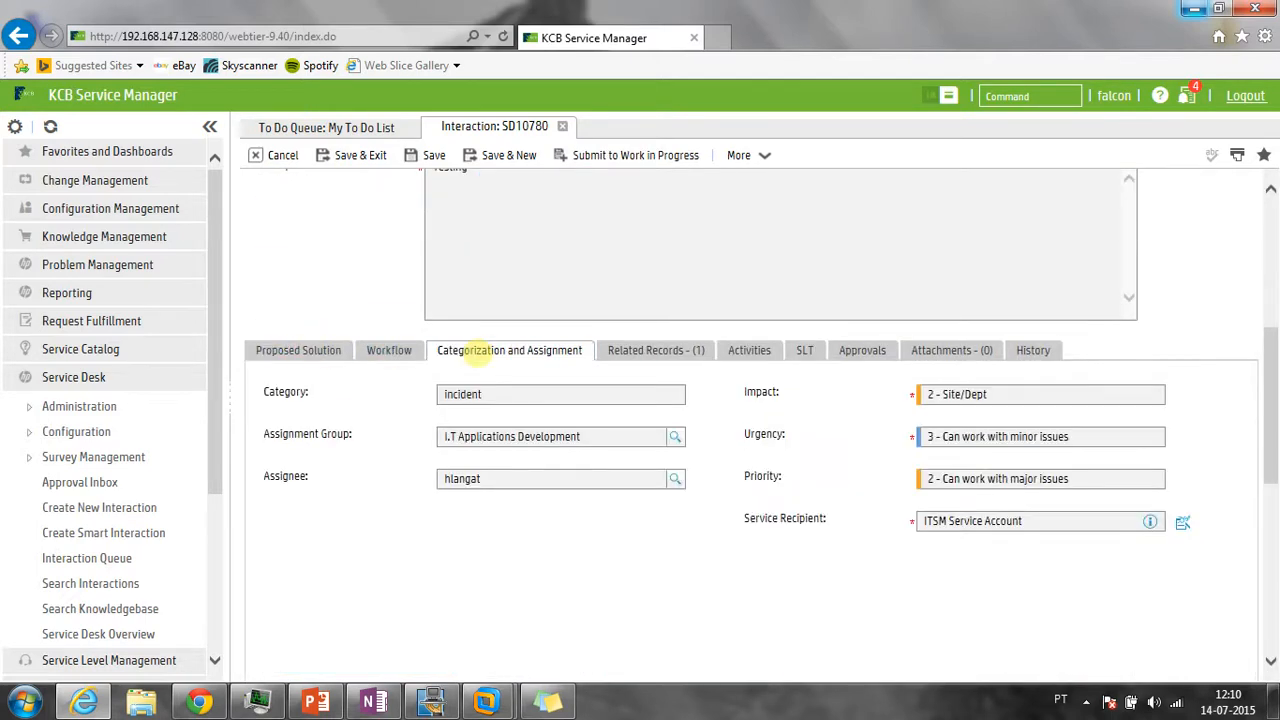
{"action": "left_click", "coordinate": [297, 440]}
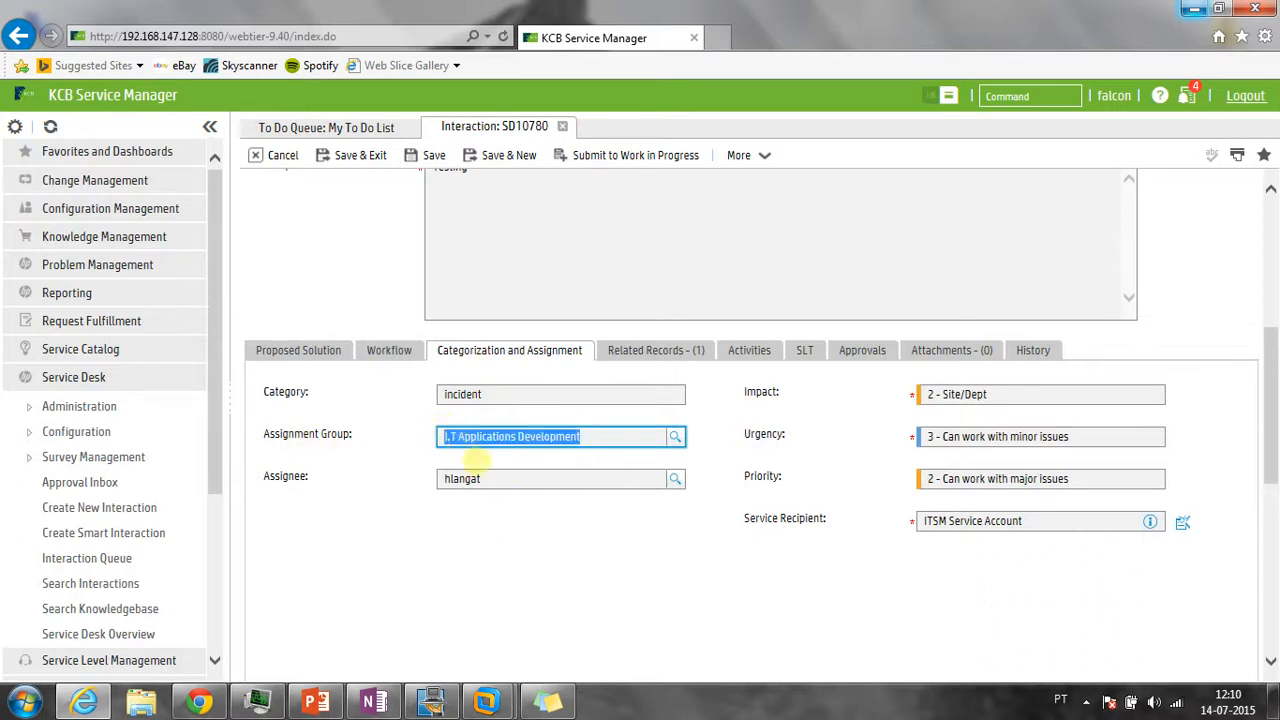
{"action": "left_click", "coordinate": [485, 477]}
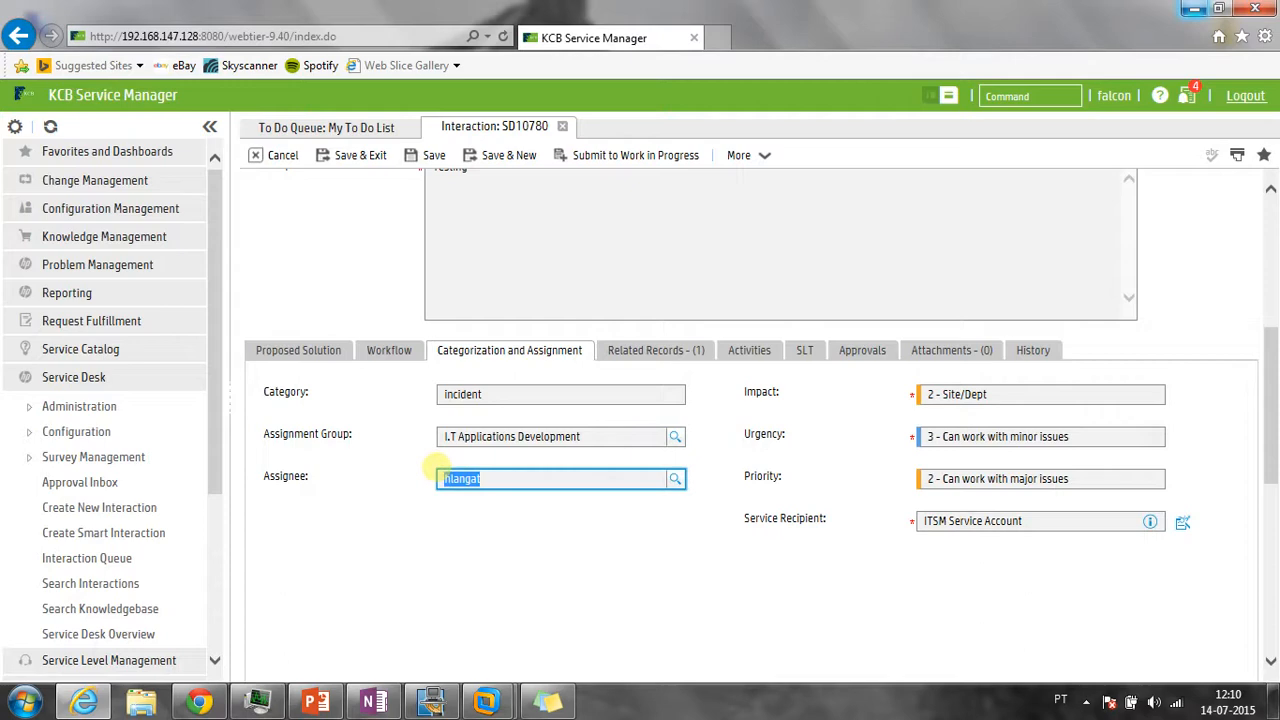
{"action": "scroll", "coordinate": [630, 380], "scroll_direction": "up", "scroll_amount": 5}
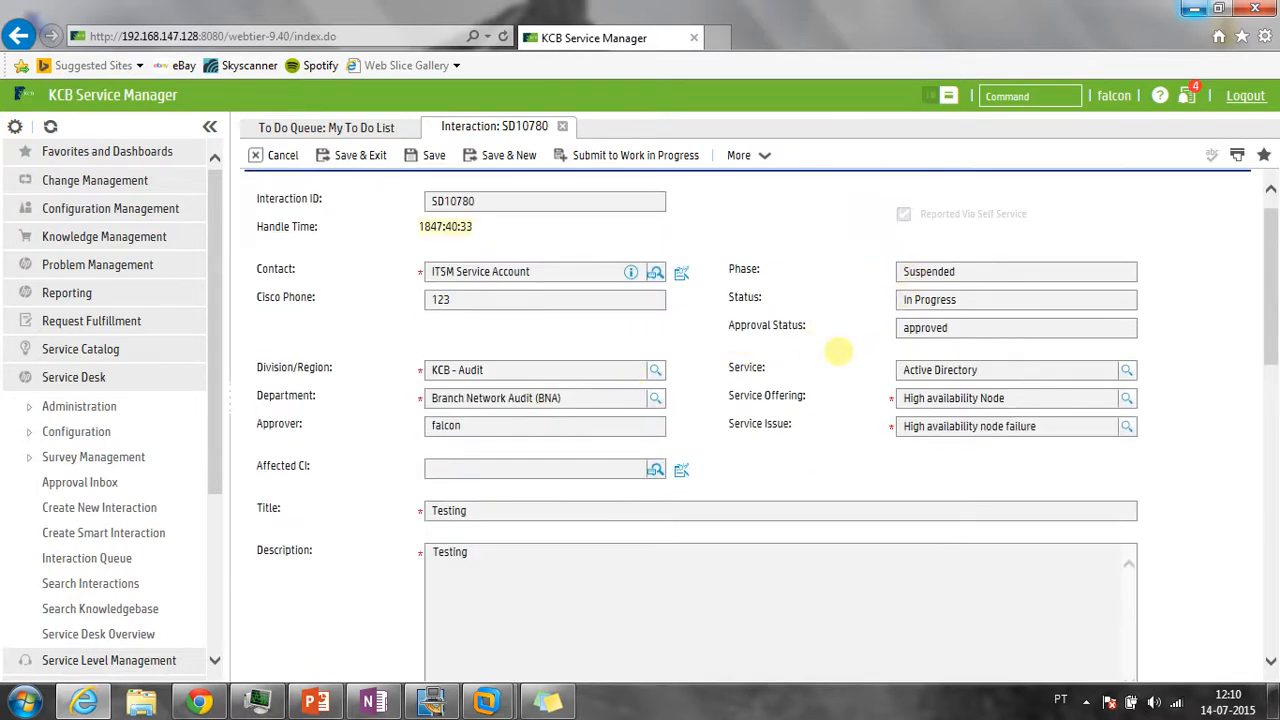
{"action": "scroll", "coordinate": [838, 350], "scroll_direction": "down", "scroll_amount": 5}
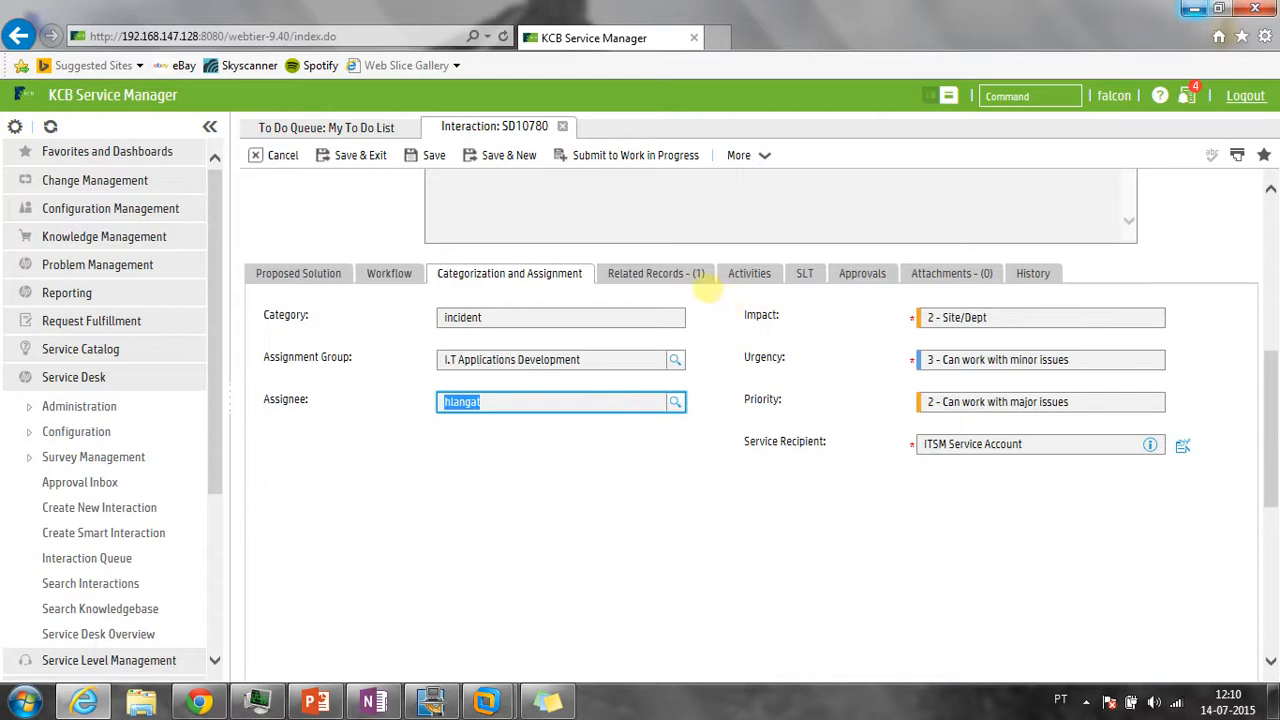
Submit interaction SD10780 to Work in Progress and set its assignment group to I.T Call Center
{"action": "left_click", "coordinate": [662, 155]}
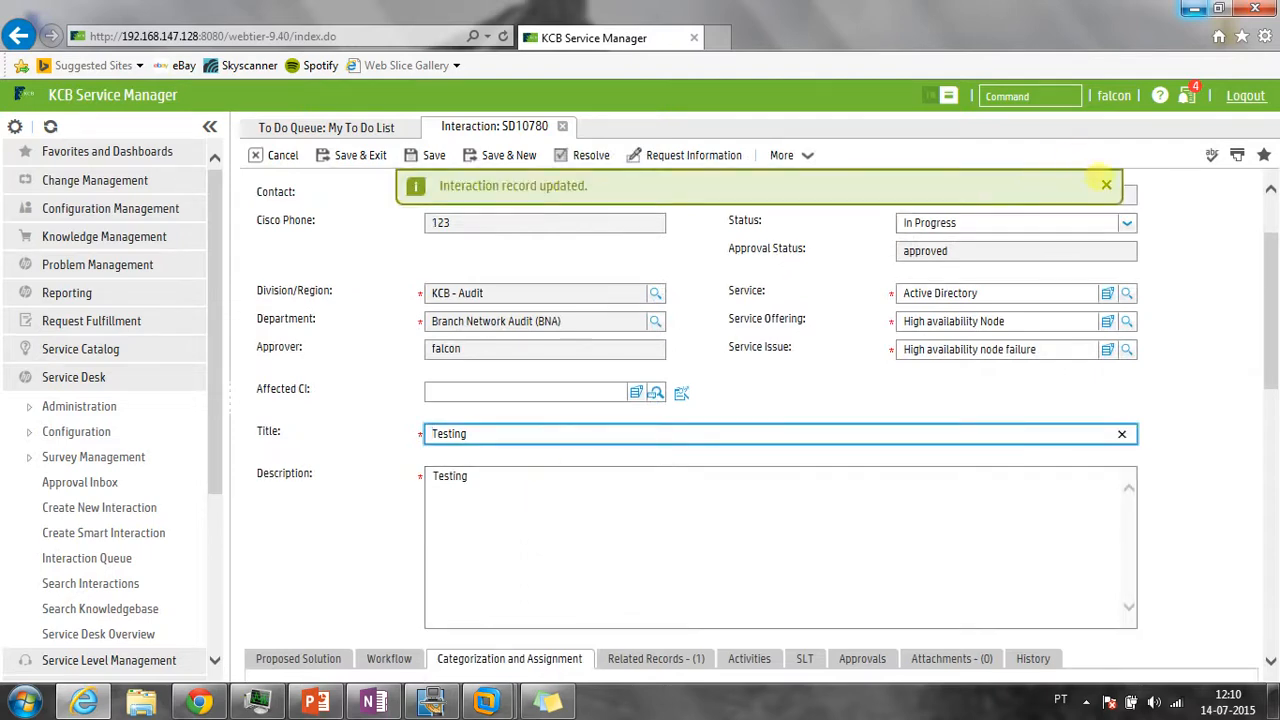
{"action": "scroll", "coordinate": [640, 487], "scroll_direction": "down", "scroll_amount": 3}
{"action": "left_click", "coordinate": [570, 513]}
{"action": "key", "text": "ctrl+a"}
{"action": "type", "text": "It"}
{"action": "key", "text": "BackSpace"}
{"action": "type", "text": "T Cal"}
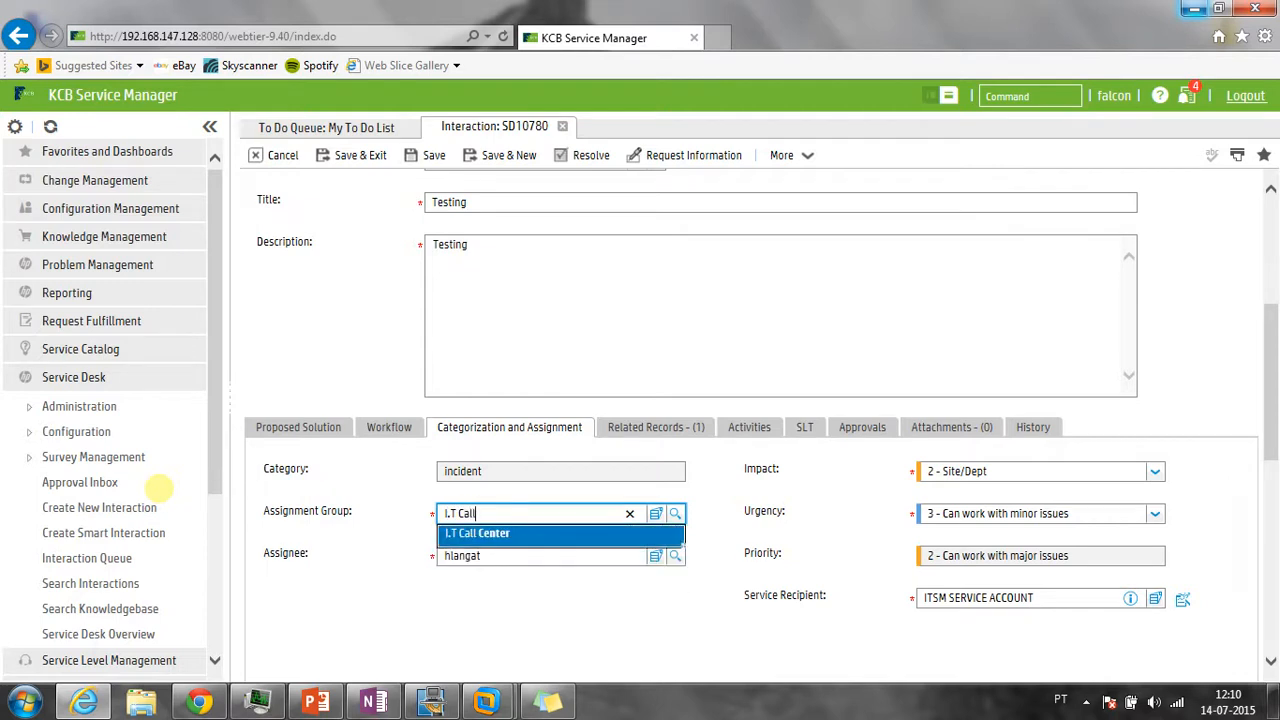
{"action": "left_click", "coordinate": [480, 533]}
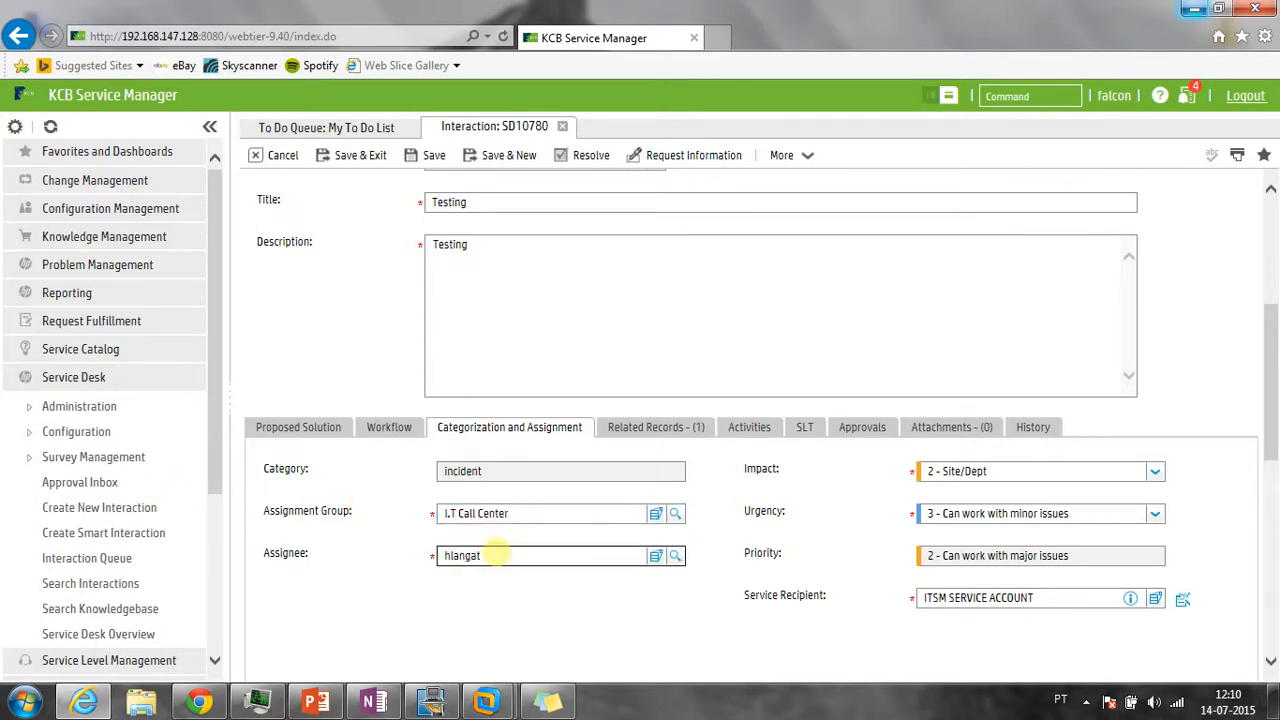
Set the assignee of interaction SD10780 to falcon and save the record
{"action": "key", "text": "Tab"}
{"action": "type", "text": "falcon"}
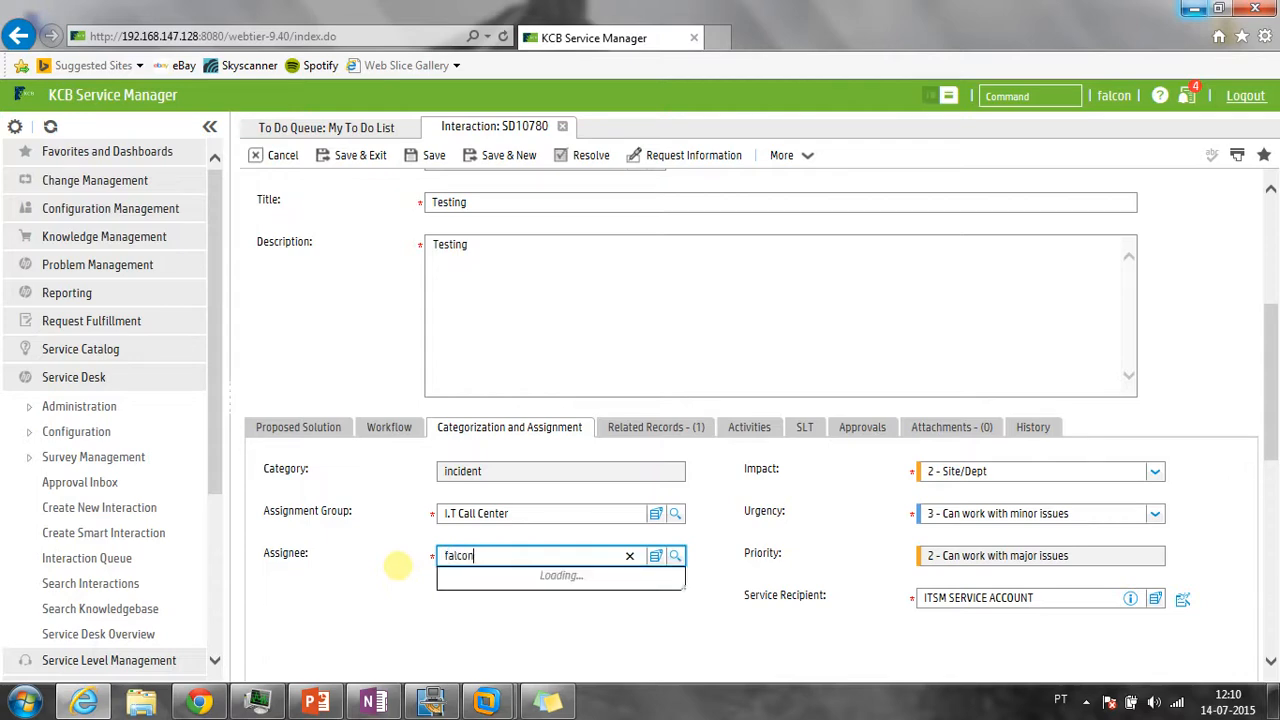
{"action": "left_click", "coordinate": [480, 593]}
{"action": "left_click", "coordinate": [468, 397]}
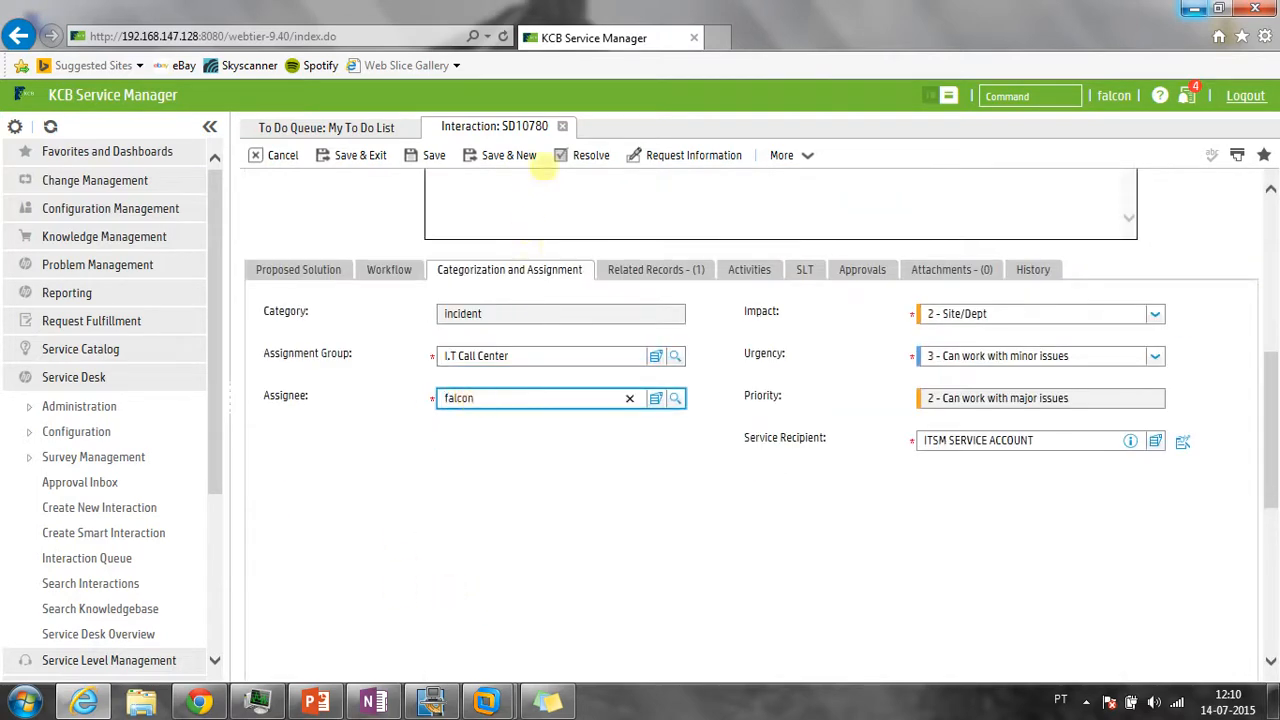
{"action": "left_click", "coordinate": [430, 155]}
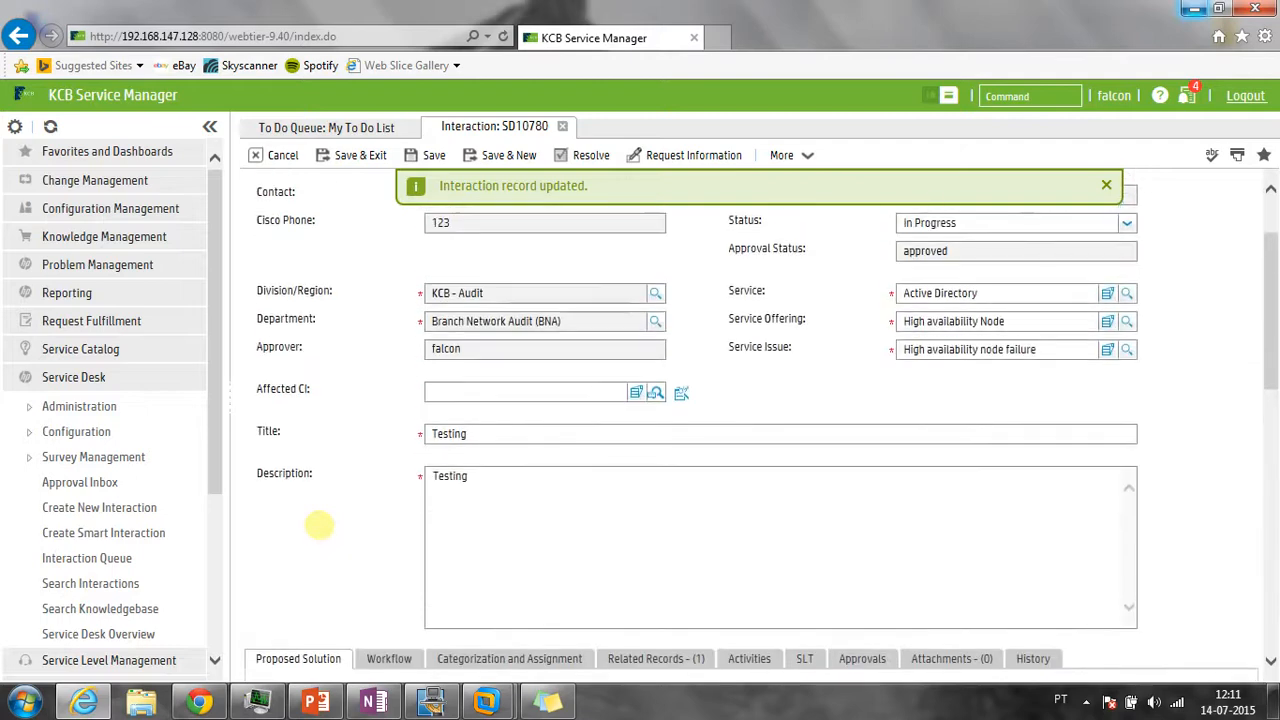
{"action": "left_click", "coordinate": [1106, 184]}
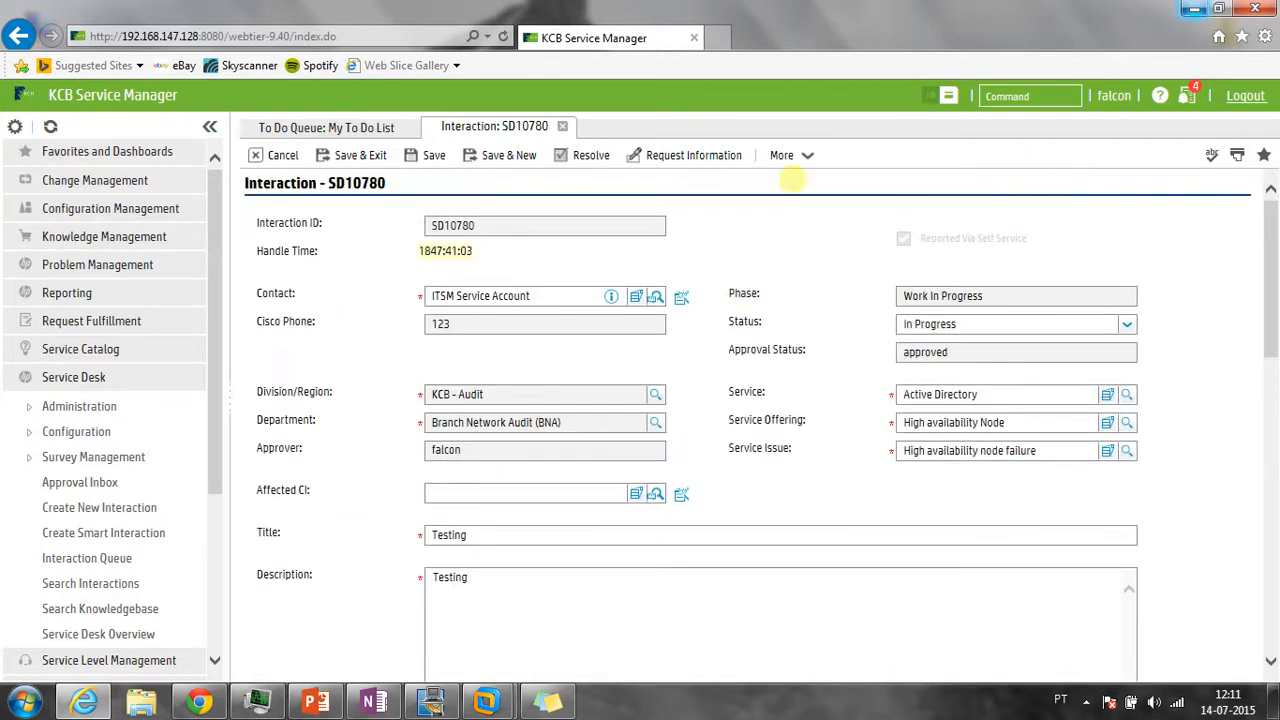
Return to parent interaction SD10805 and check its contact and interaction ID
{"action": "left_click", "coordinate": [274, 155]}
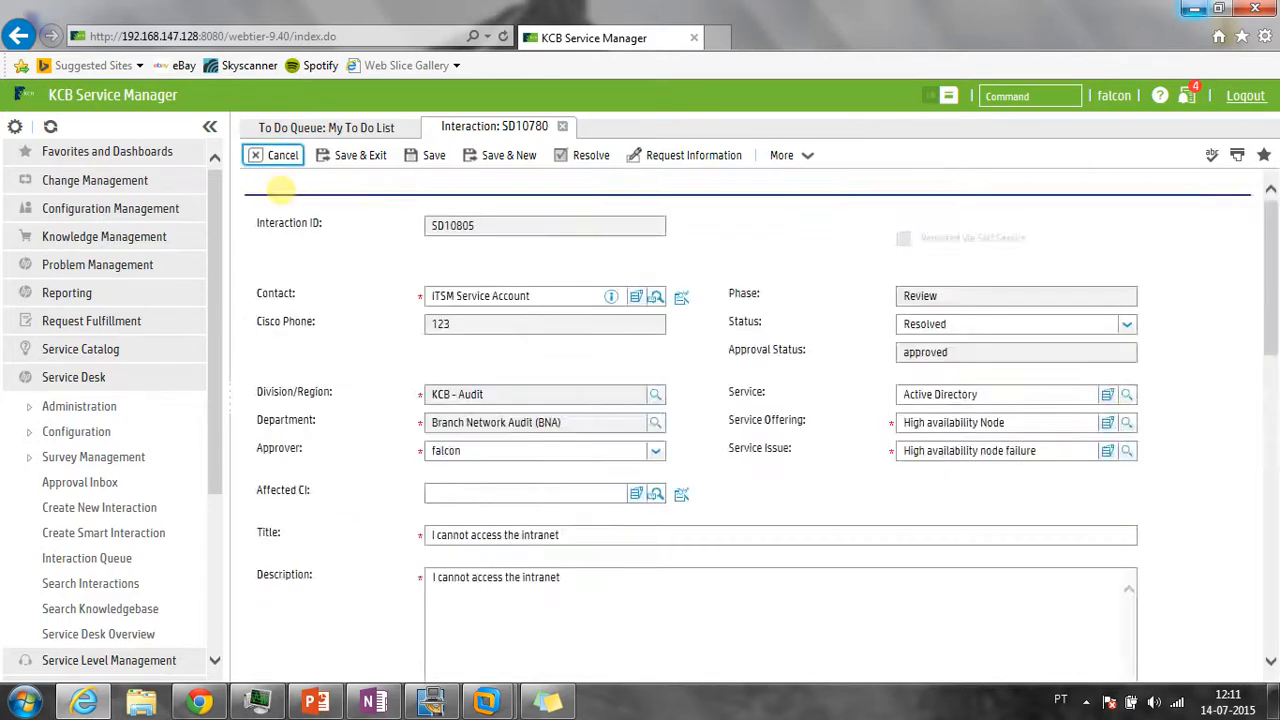
{"action": "left_click", "coordinate": [335, 327]}
{"action": "scroll", "coordinate": [314, 334], "scroll_direction": "up", "scroll_amount": 5}
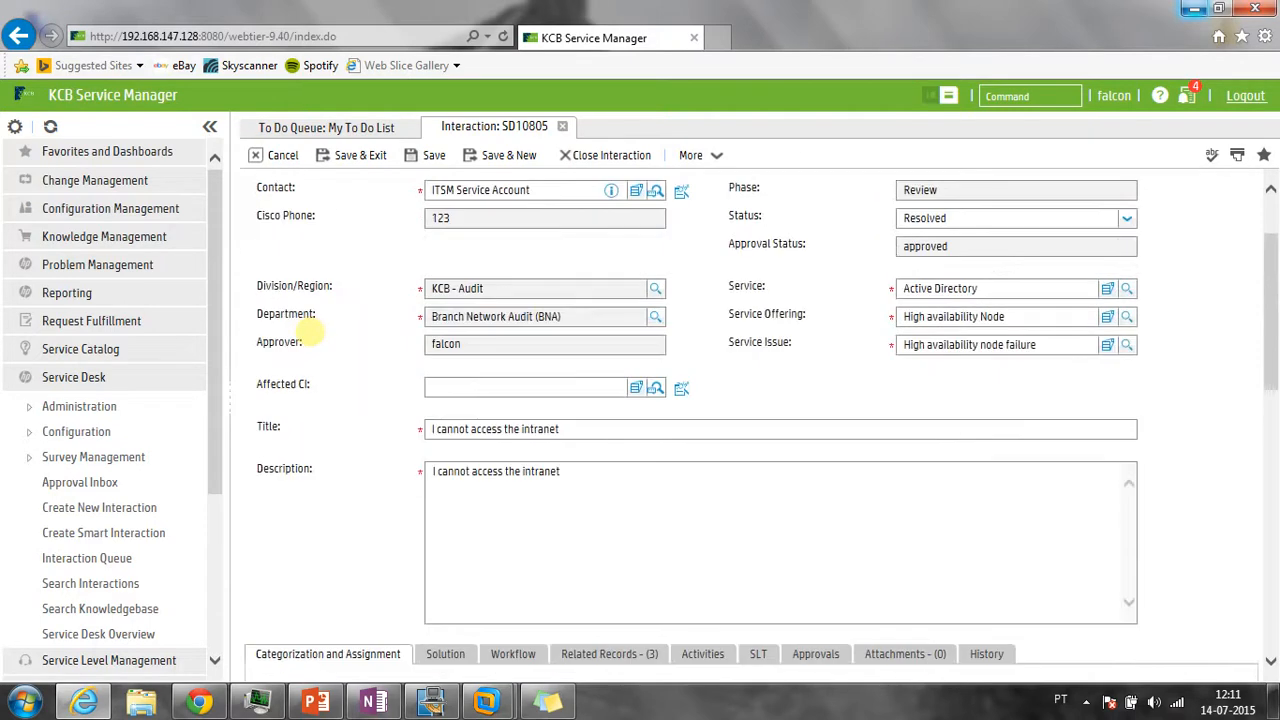
{"action": "left_click", "coordinate": [540, 247]}
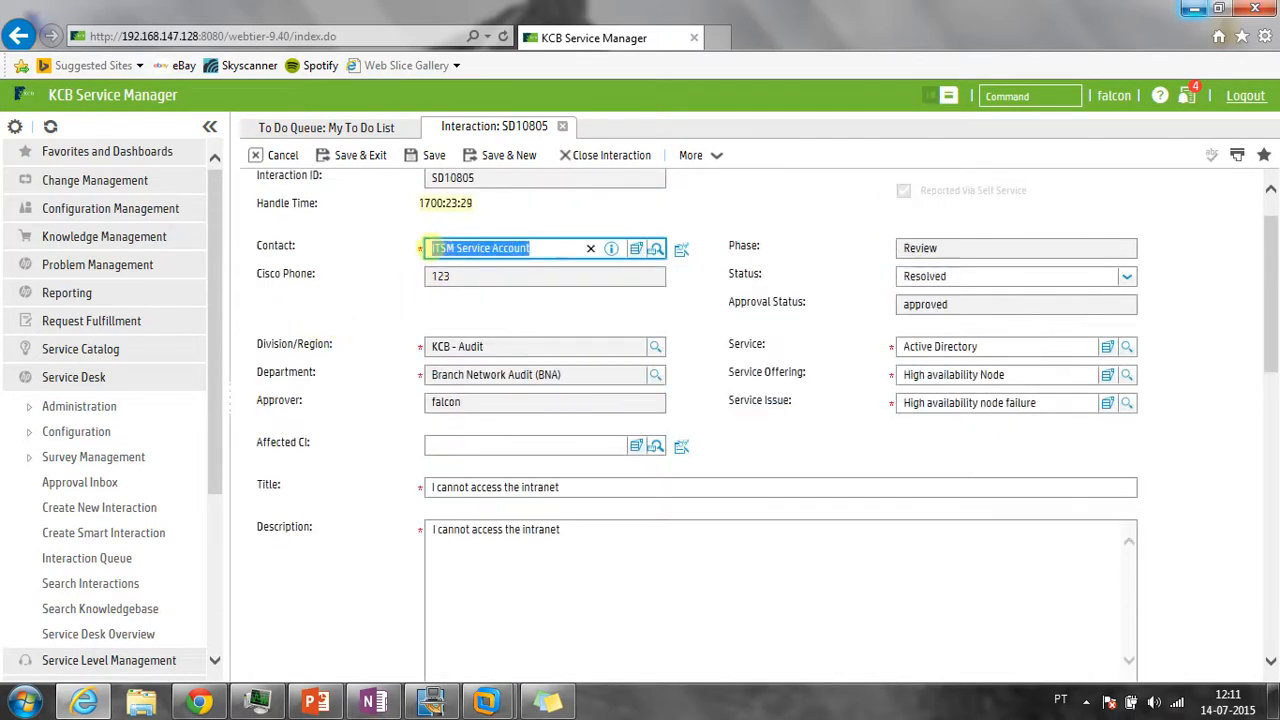
{"action": "scroll", "coordinate": [337, 250], "scroll_direction": "up", "scroll_amount": 1}
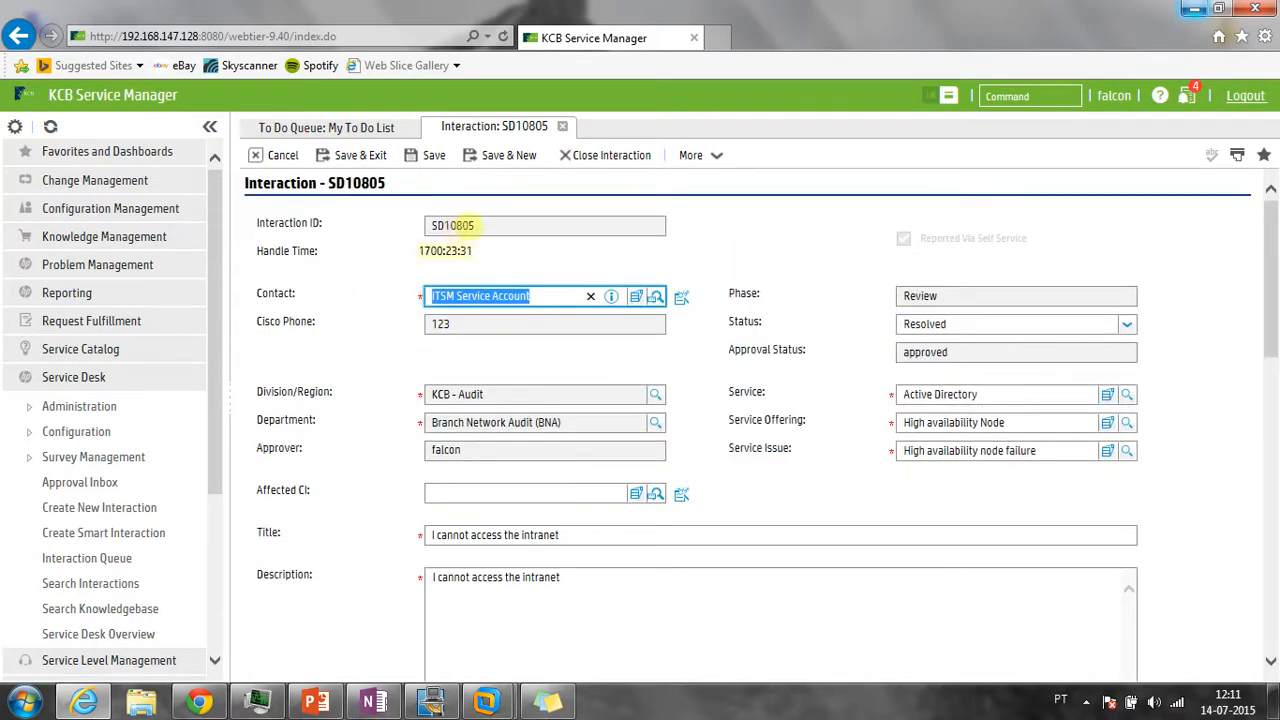
{"action": "left_click", "coordinate": [460, 225]}
Switch to the self-service portal in Chrome and open SD10805 from the resolved incidents
{"action": "left_click", "coordinate": [200, 702]}
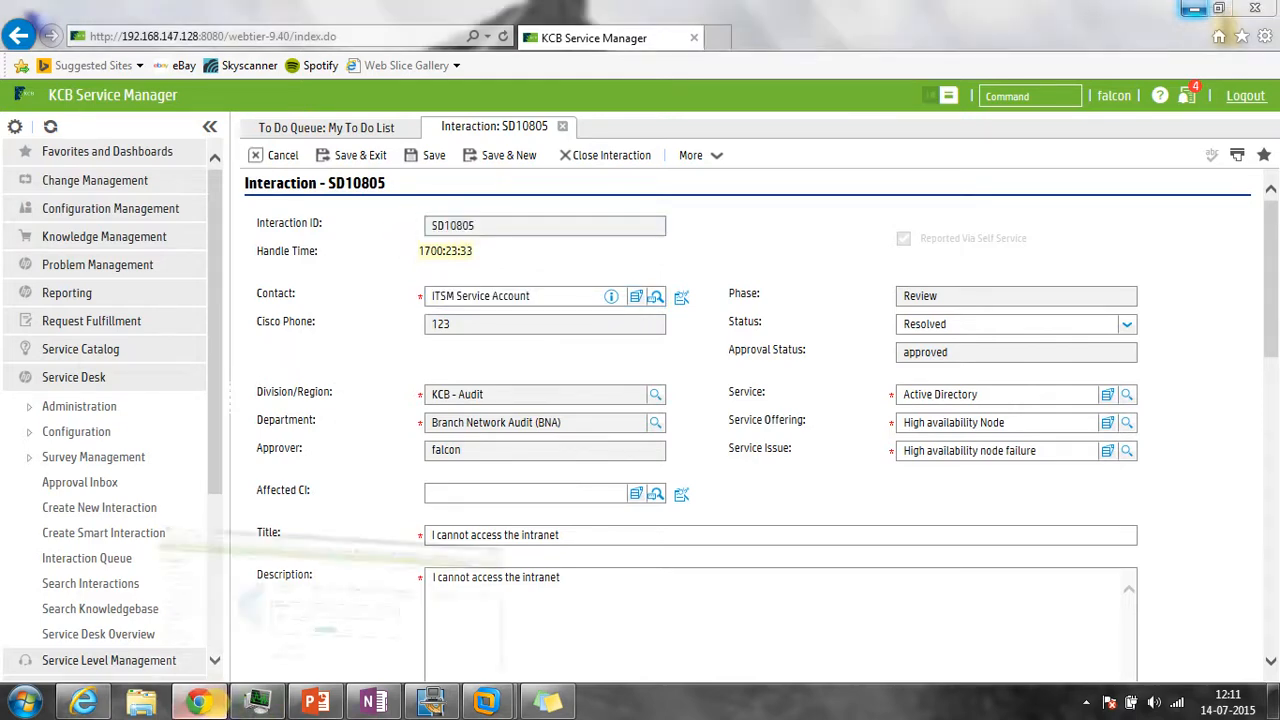
{"action": "left_click", "coordinate": [596, 429]}
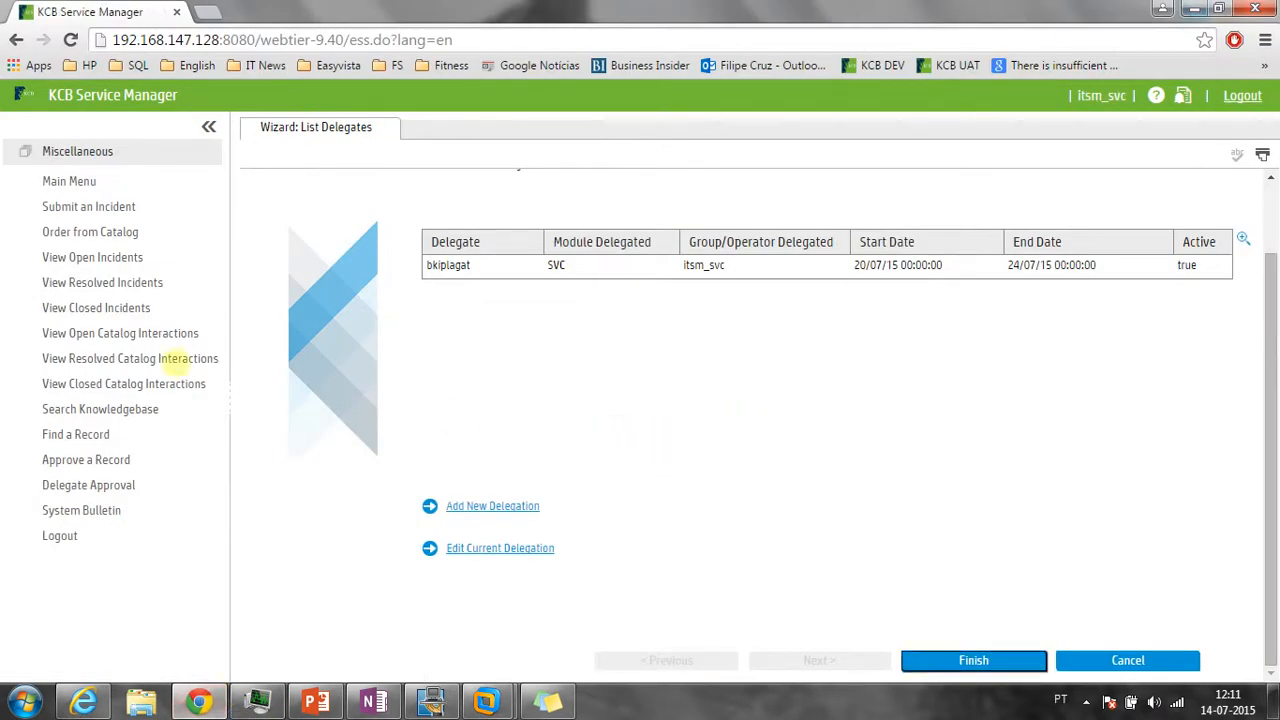
{"action": "left_click", "coordinate": [100, 283]}
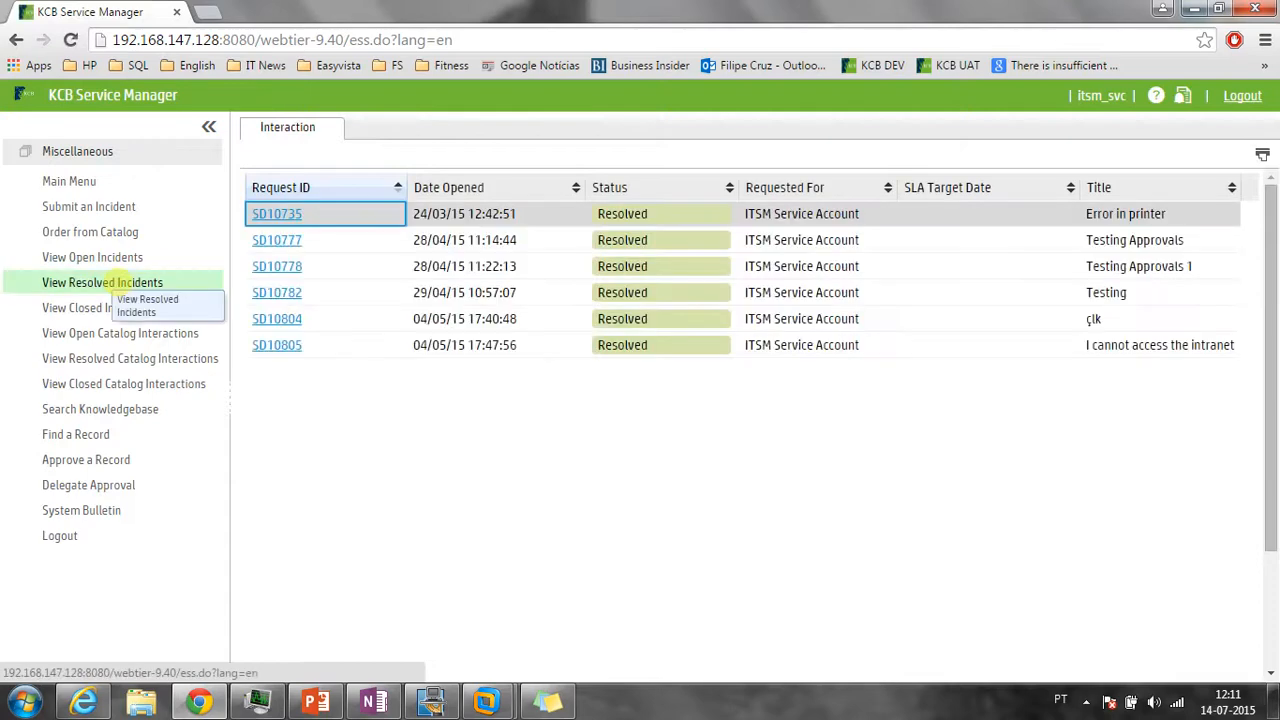
{"action": "left_click", "coordinate": [277, 345]}
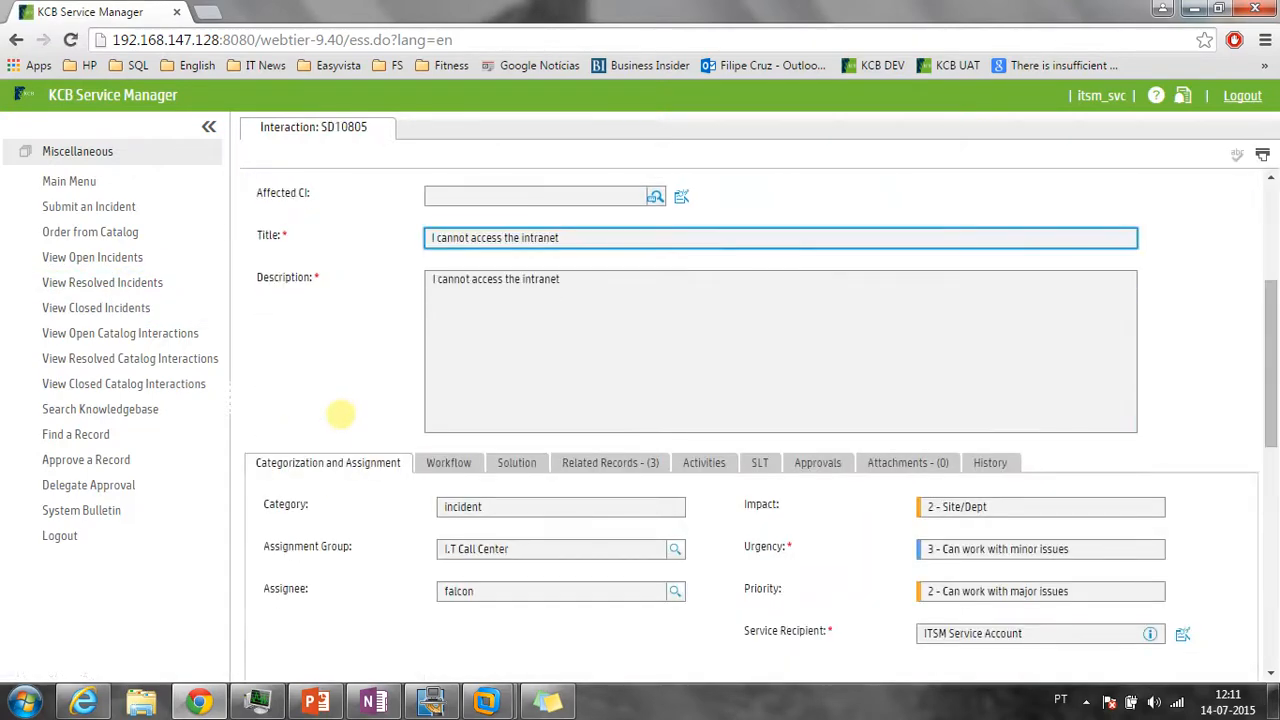
Deny the proposed solution of SD10805 with the reason "not working!"
{"action": "scroll", "coordinate": [340, 413], "scroll_direction": "down", "scroll_amount": 10}
{"action": "left_click", "coordinate": [629, 478]}
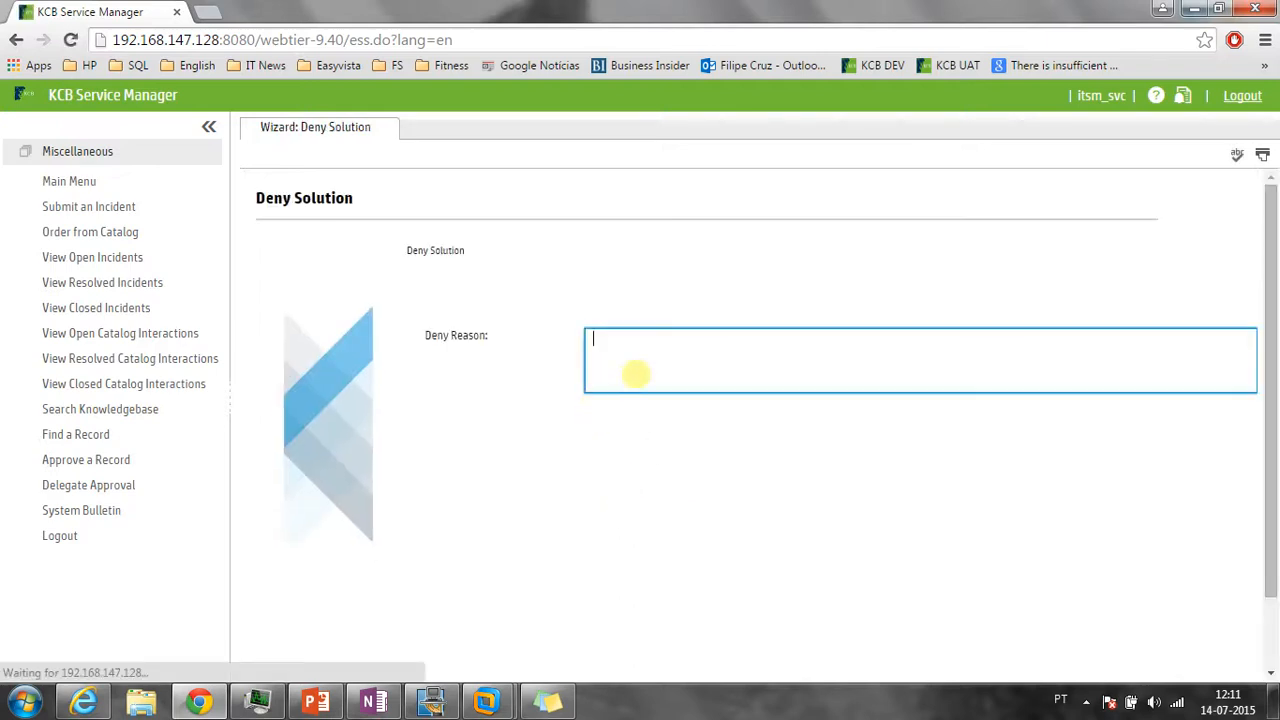
{"action": "type", "text": "not working!"}
{"action": "scroll", "coordinate": [525, 404], "scroll_direction": "down", "scroll_amount": 1}
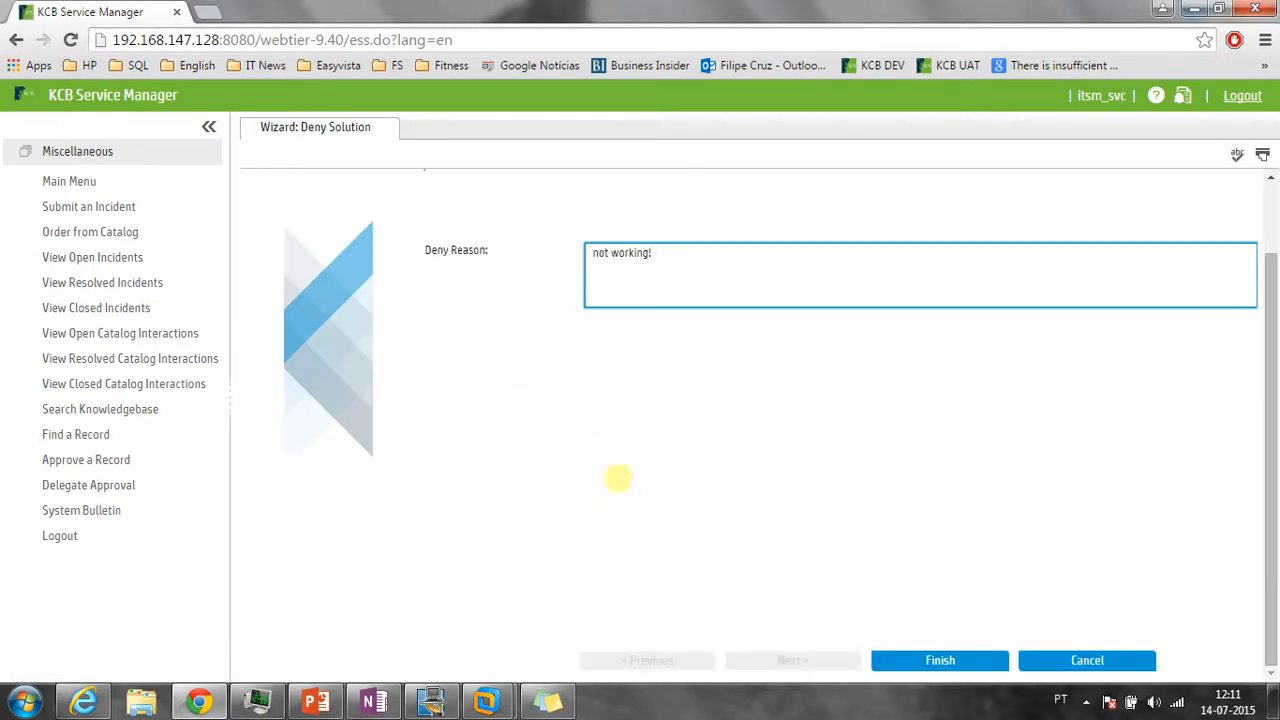
{"action": "left_click", "coordinate": [962, 661]}
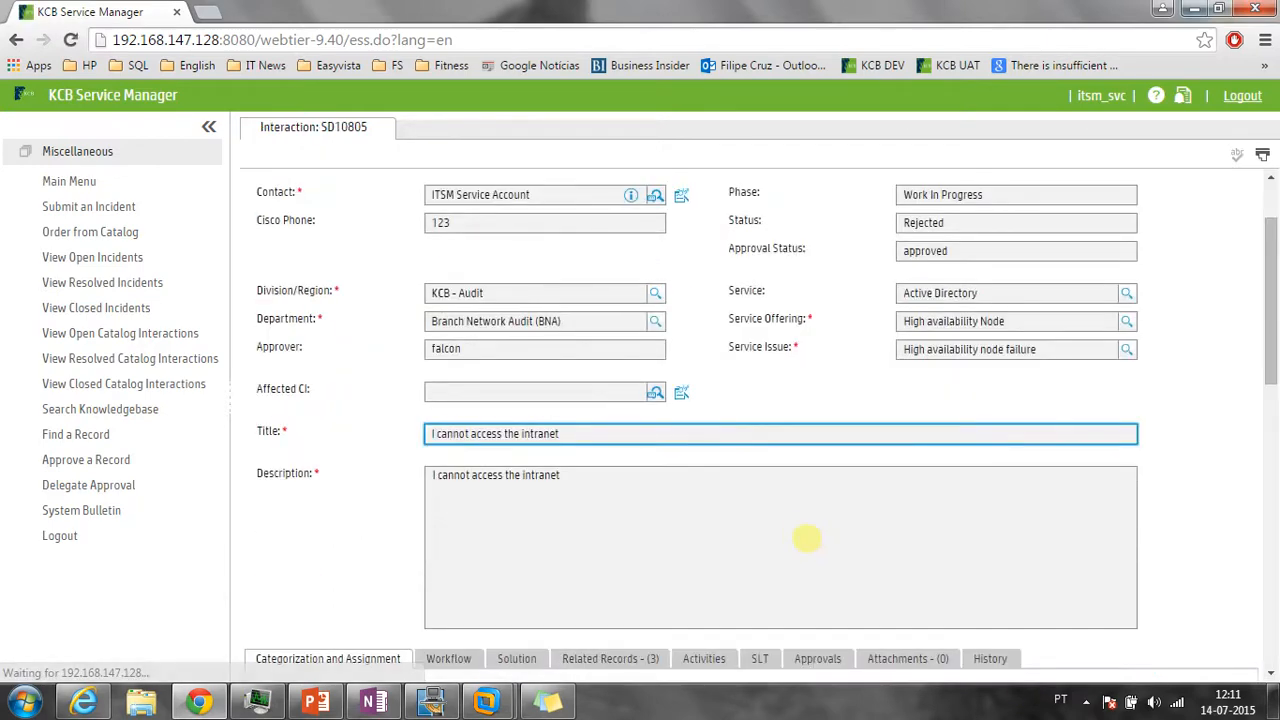
Check the related records, phase and status of SD10805 in the self-service portal
{"action": "left_click", "coordinate": [604, 478]}
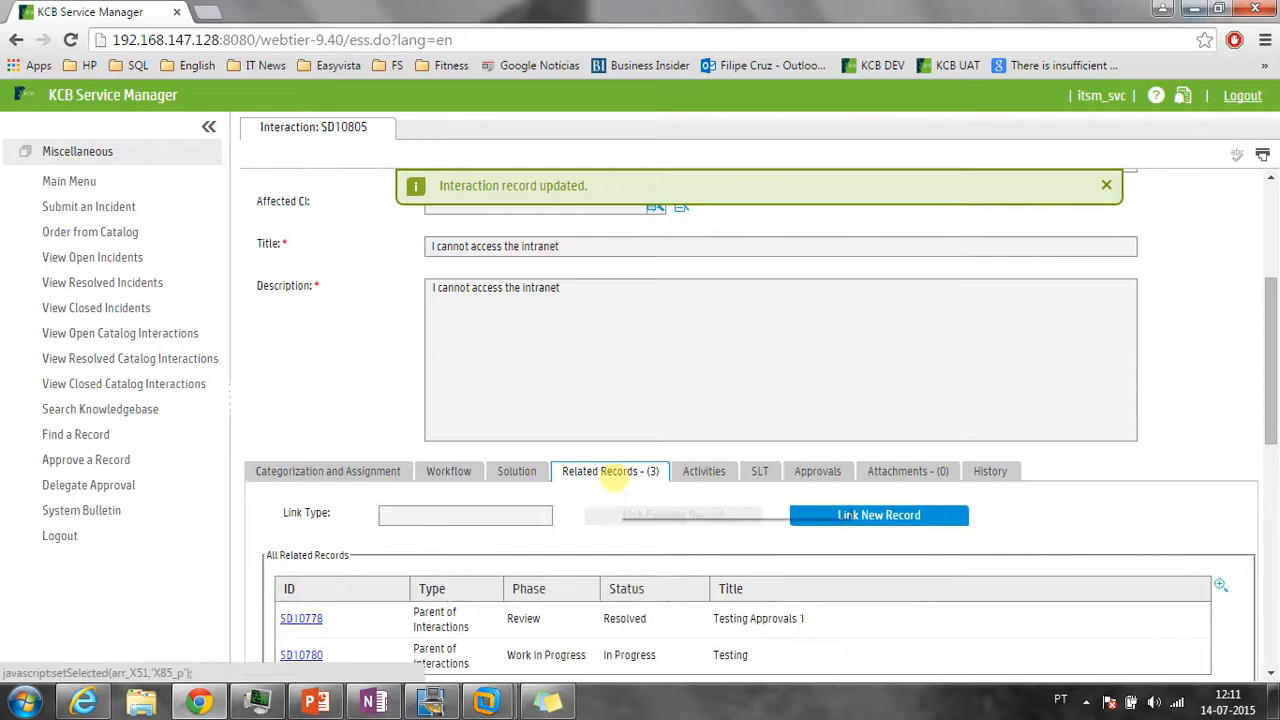
{"action": "scroll", "coordinate": [604, 480], "scroll_direction": "down", "scroll_amount": 3}
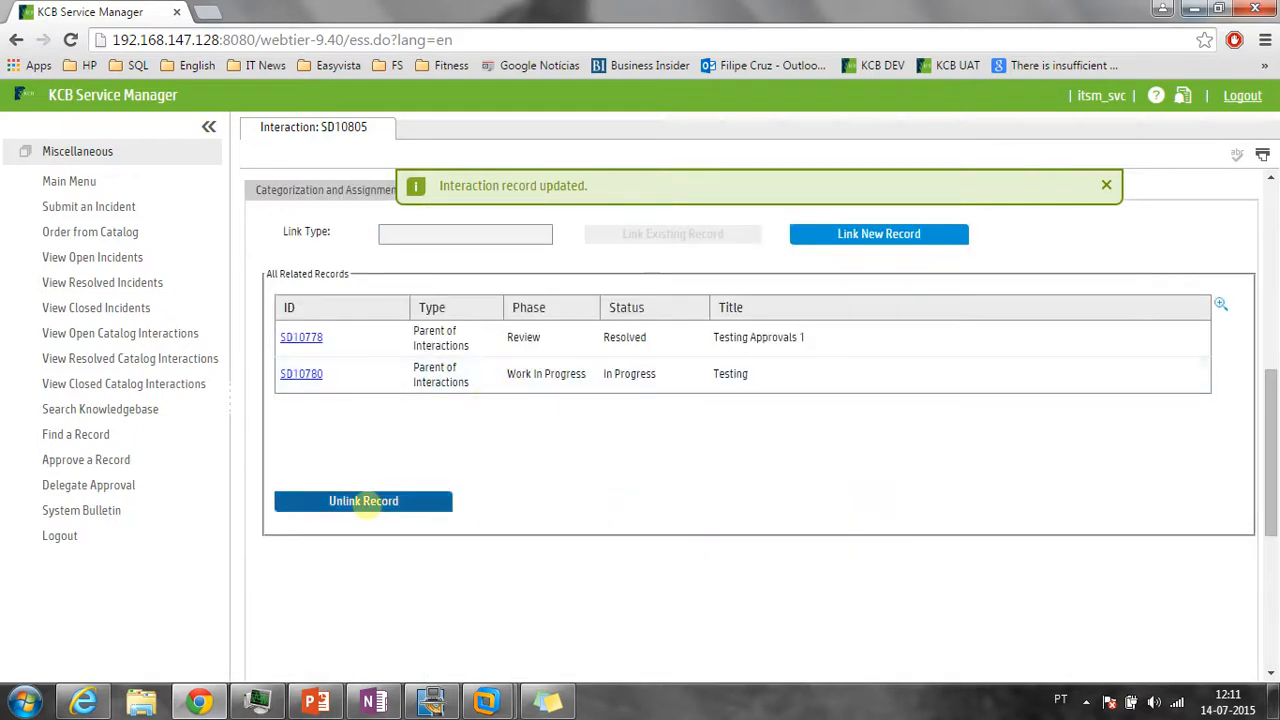
{"action": "left_click", "coordinate": [320, 503]}
{"action": "scroll", "coordinate": [534, 496], "scroll_direction": "up", "scroll_amount": 4}
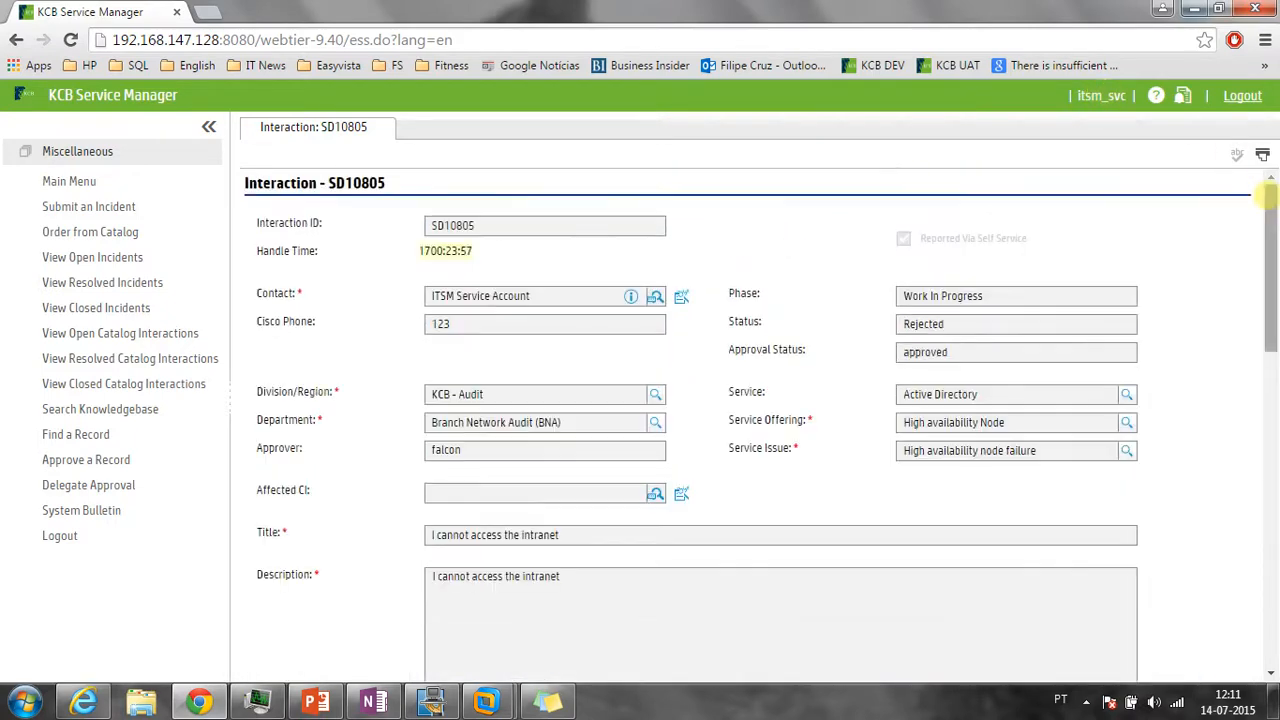
Switch back to the service desk session in Internet Explorer, leave SD10805 and reopen it from the list
{"action": "left_click", "coordinate": [432, 700]}
{"action": "left_click", "coordinate": [199, 700]}
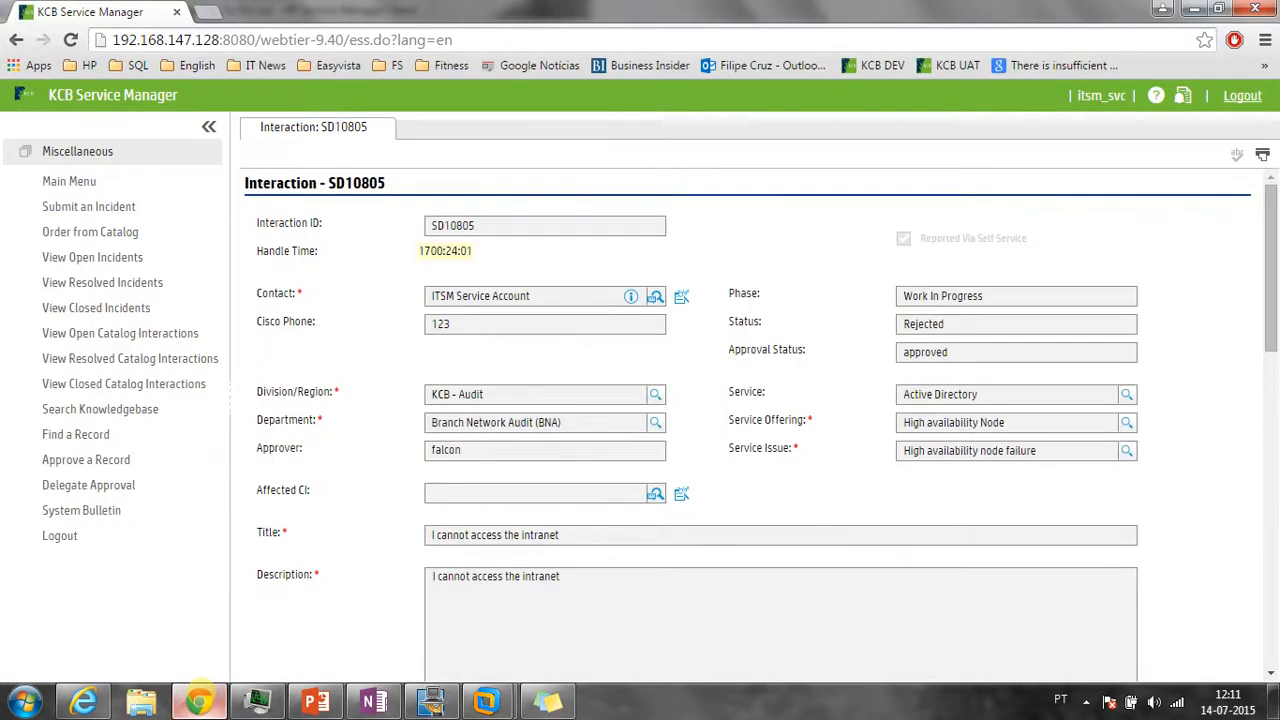
{"action": "left_click", "coordinate": [84, 700]}
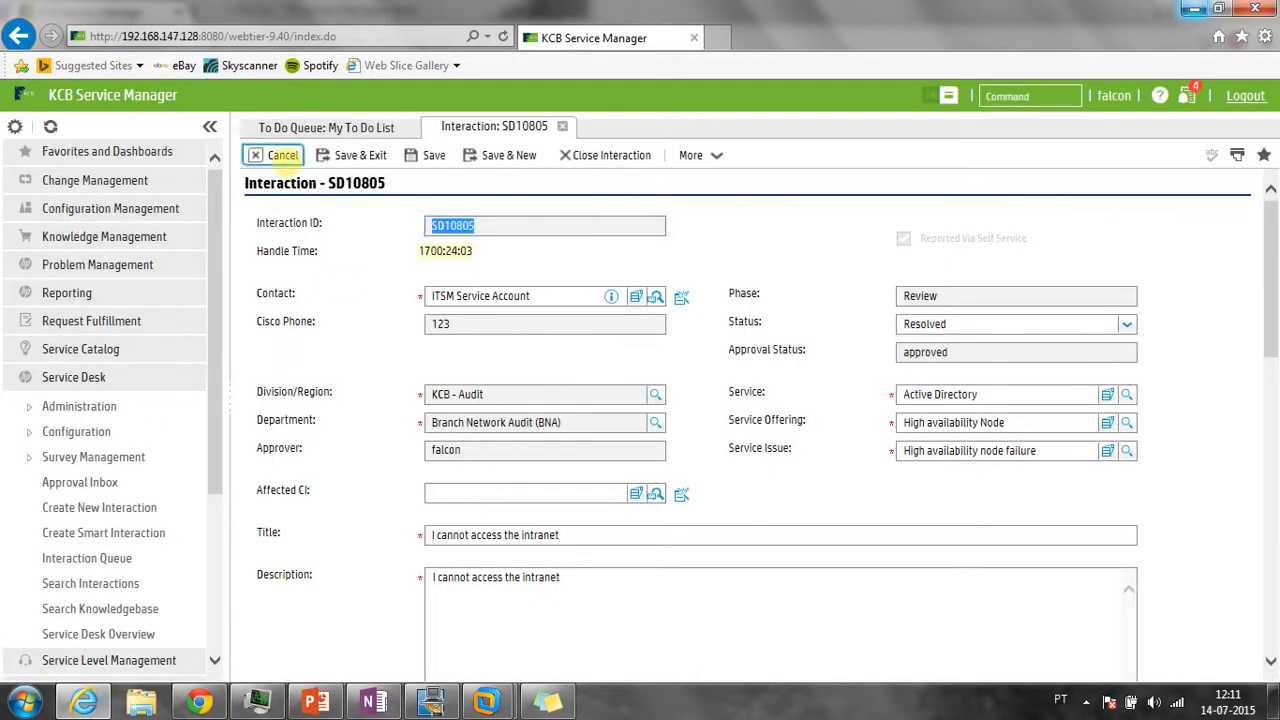
{"action": "left_click", "coordinate": [283, 156]}
{"action": "left_click", "coordinate": [290, 638]}
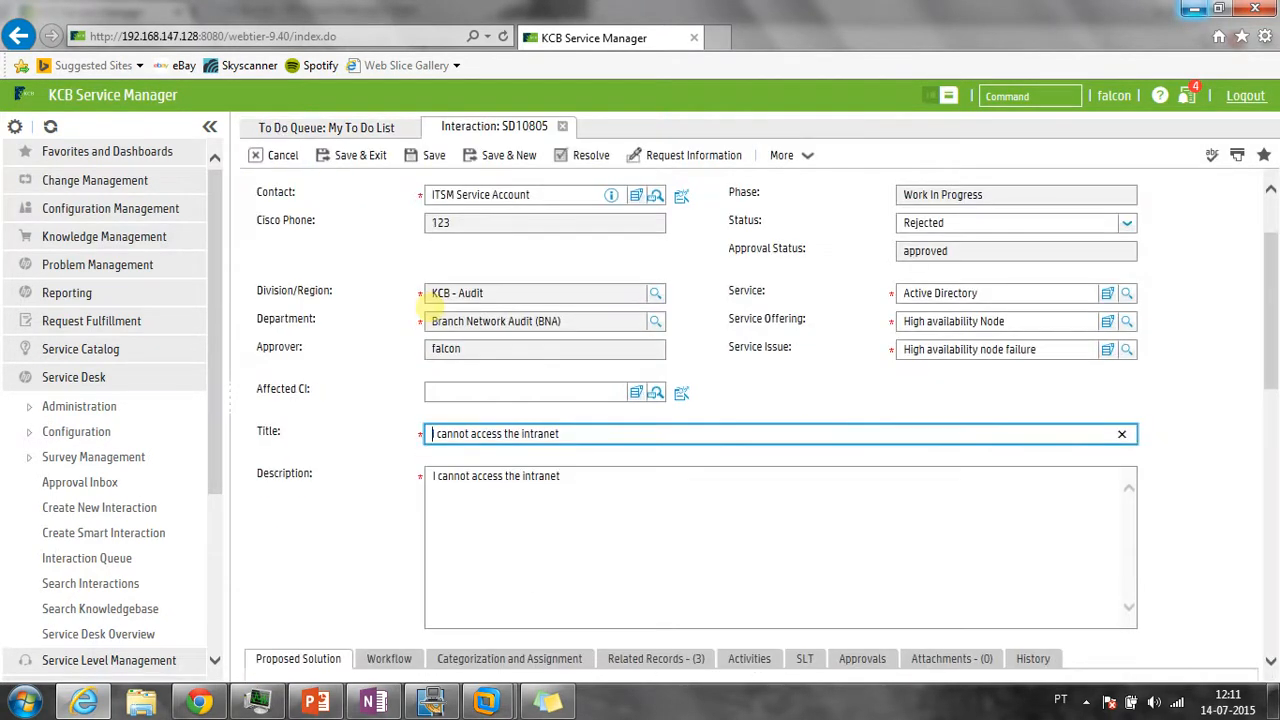
Check the related records of SD10805 along with its phase and status
{"action": "scroll", "coordinate": [428, 307], "scroll_direction": "down", "scroll_amount": 4}
{"action": "scroll", "coordinate": [430, 307], "scroll_direction": "up", "scroll_amount": 1}
{"action": "left_click", "coordinate": [655, 350]}
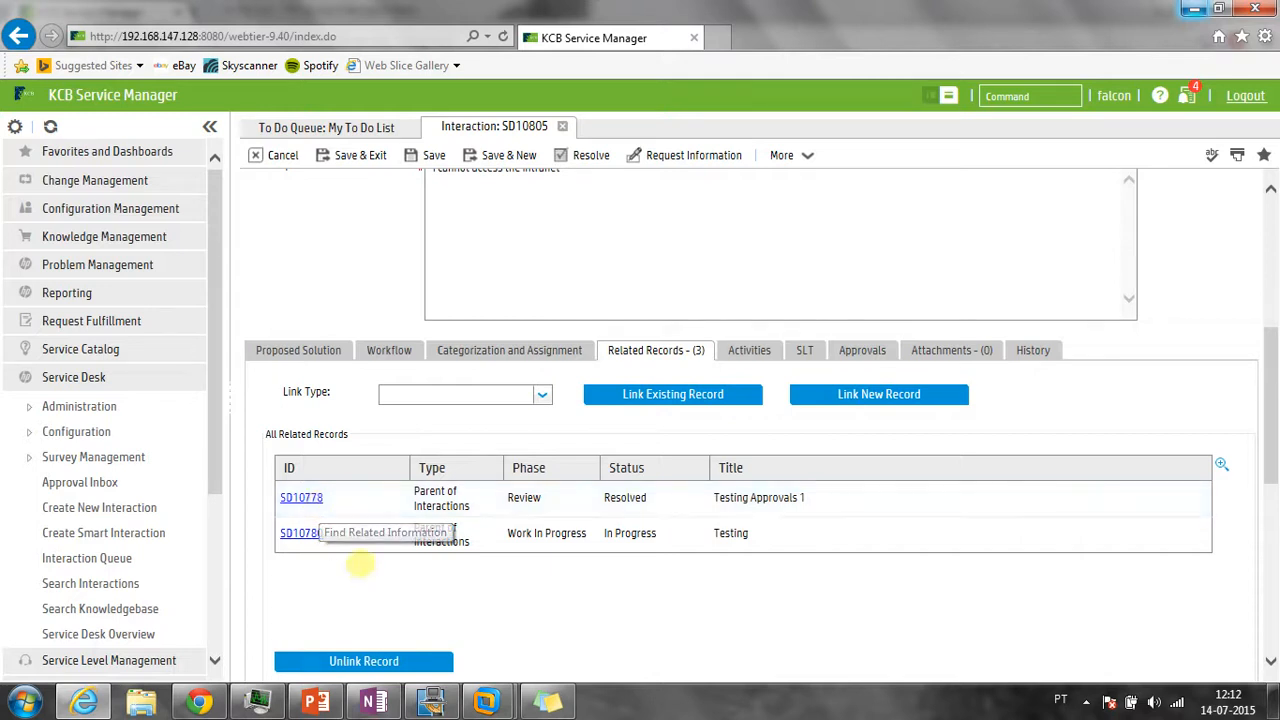
{"action": "scroll", "coordinate": [586, 555], "scroll_direction": "up", "scroll_amount": 2}
{"action": "scroll", "coordinate": [586, 555], "scroll_direction": "up", "scroll_amount": 3}
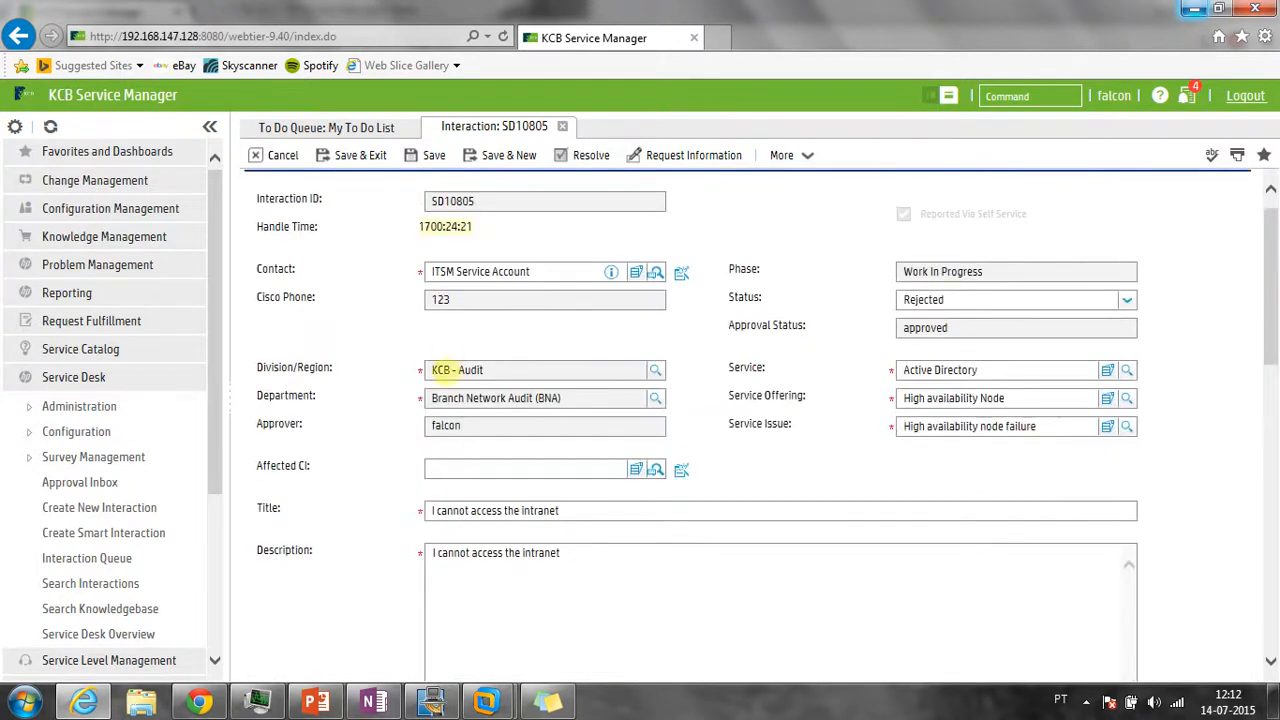
Review the proposed solution of SD10805 and resolve the interaction
{"action": "scroll", "coordinate": [455, 323], "scroll_direction": "down", "scroll_amount": 4}
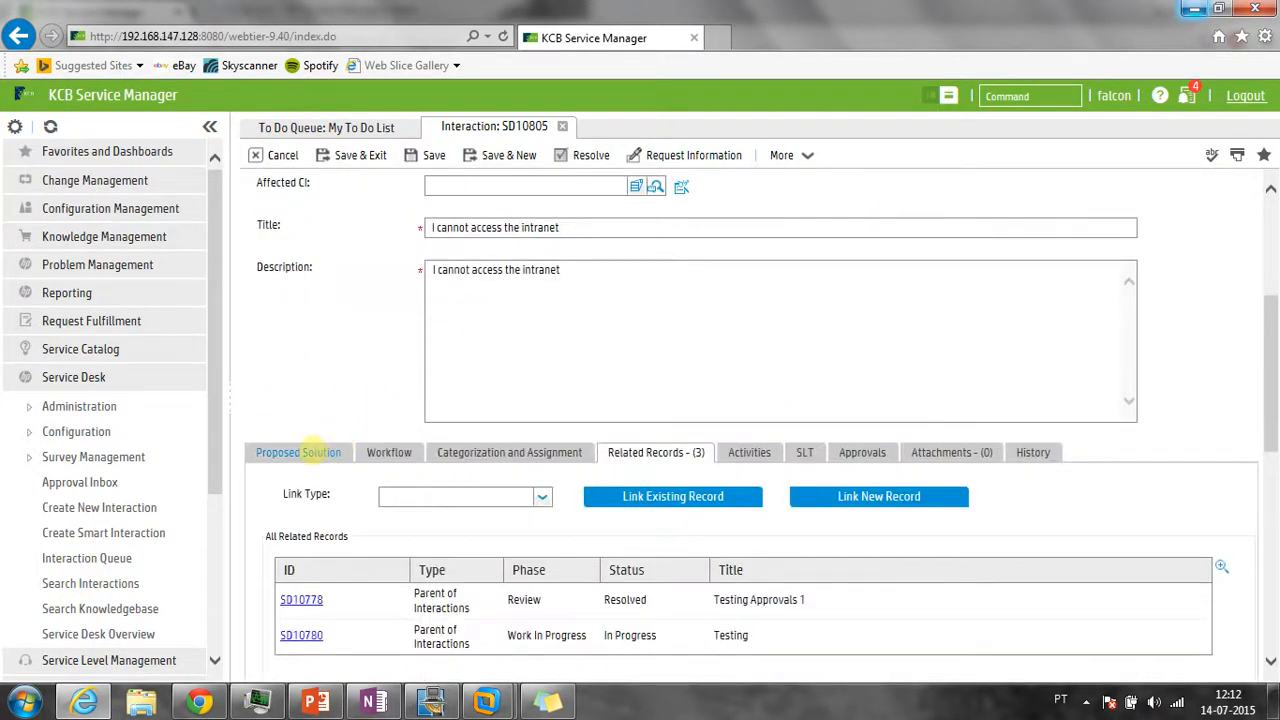
{"action": "left_click", "coordinate": [335, 450]}
{"action": "scroll", "coordinate": [620, 294], "scroll_direction": "up", "scroll_amount": 3}
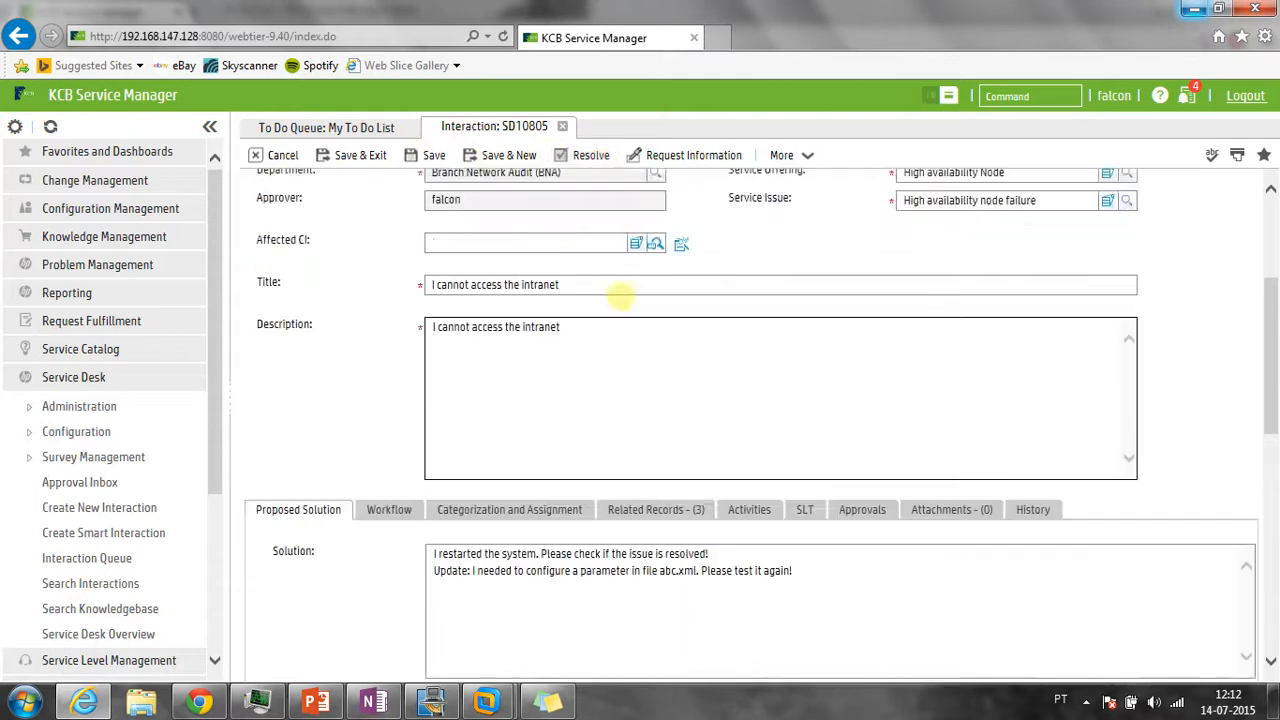
{"action": "left_click", "coordinate": [581, 157]}
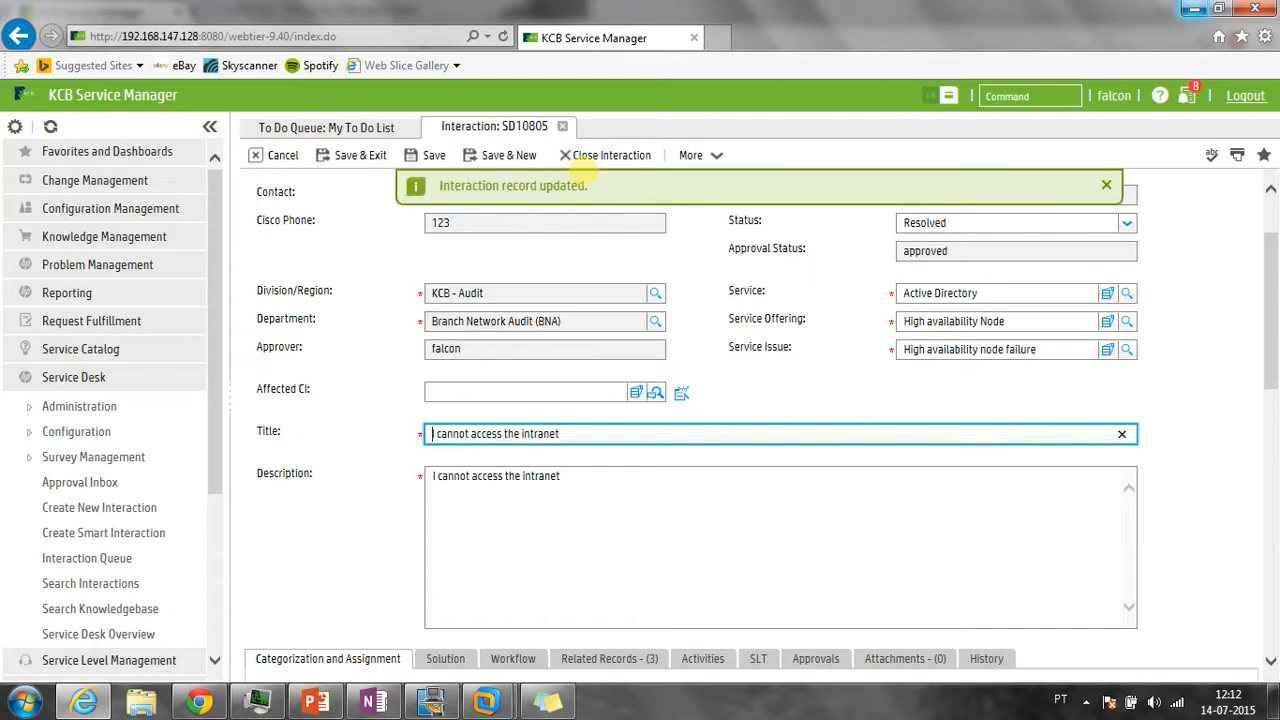
Check the phase and status of the child interactions linked to resolved SD10805
{"action": "left_click", "coordinate": [366, 391]}
{"action": "scroll", "coordinate": [363, 392], "scroll_direction": "down", "scroll_amount": 3}
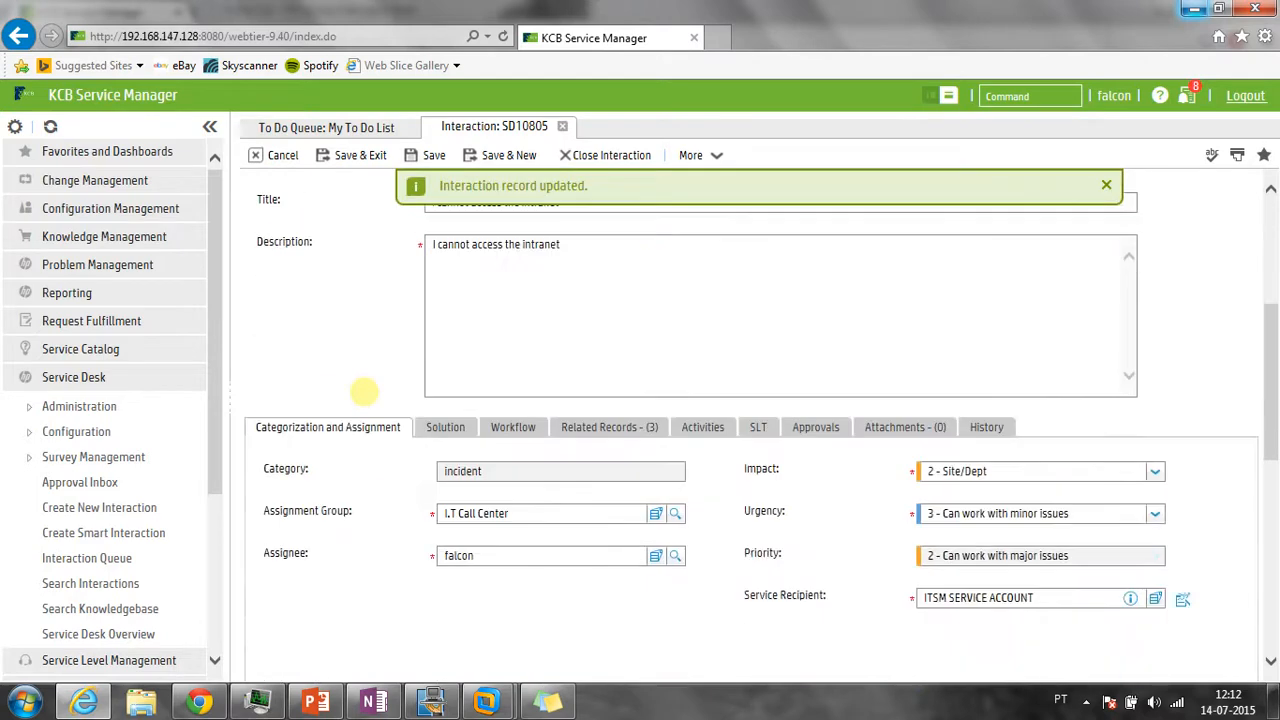
{"action": "scroll", "coordinate": [363, 392], "scroll_direction": "down", "scroll_amount": 2}
{"action": "left_click", "coordinate": [612, 273]}
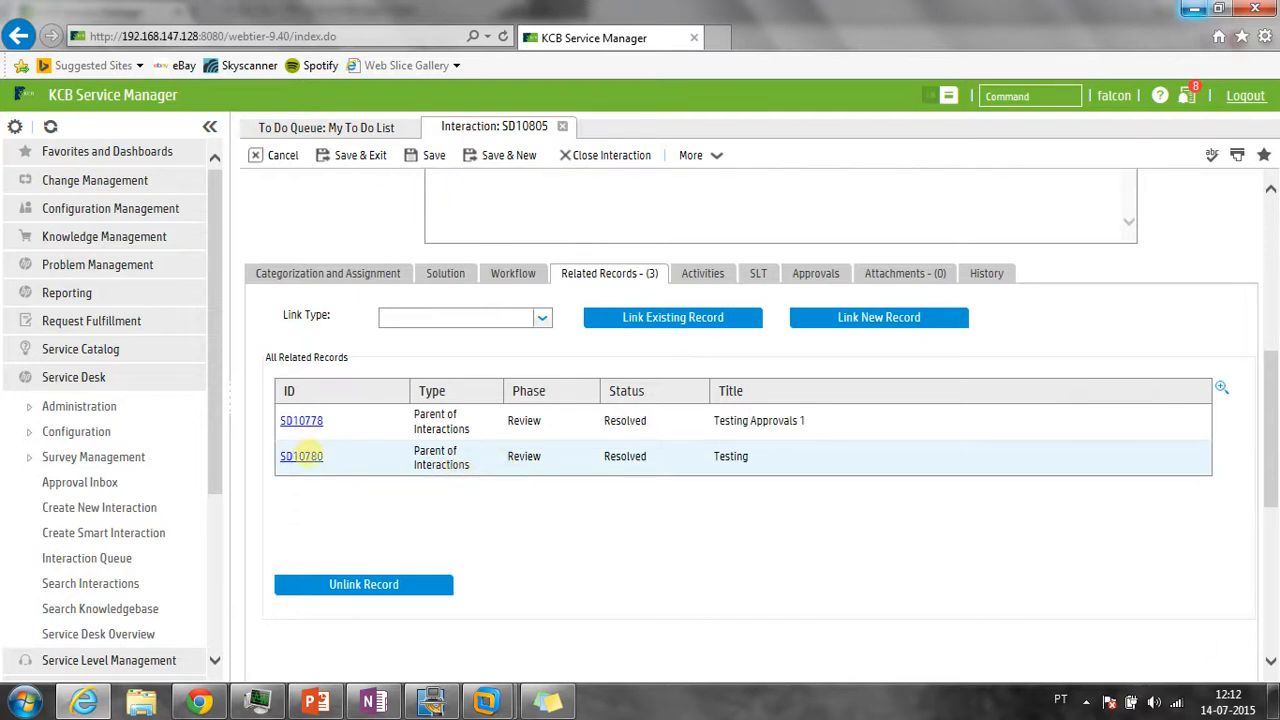
Open linked interaction SD10780, check its solution text and return to SD10805 without saving changes
{"action": "left_click", "coordinate": [309, 455]}
{"action": "scroll", "coordinate": [318, 460], "scroll_direction": "down", "scroll_amount": 5}
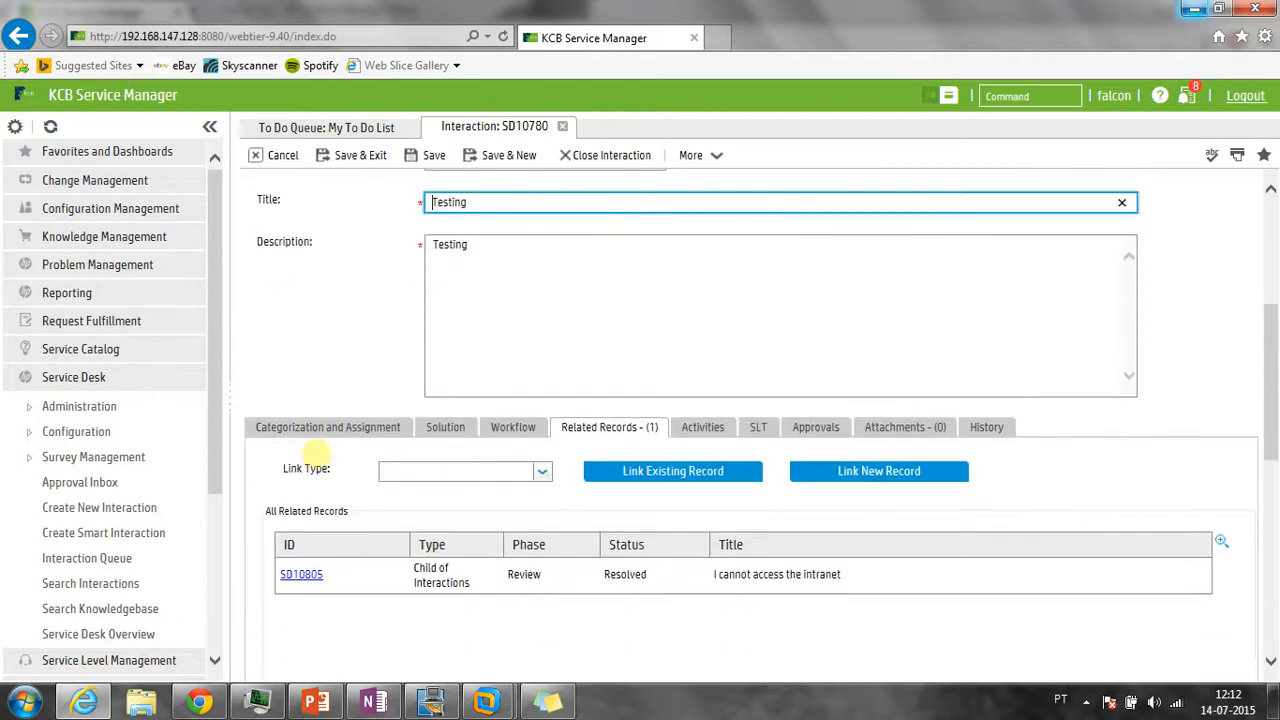
{"action": "left_click", "coordinate": [443, 345]}
{"action": "left_click", "coordinate": [837, 428]}
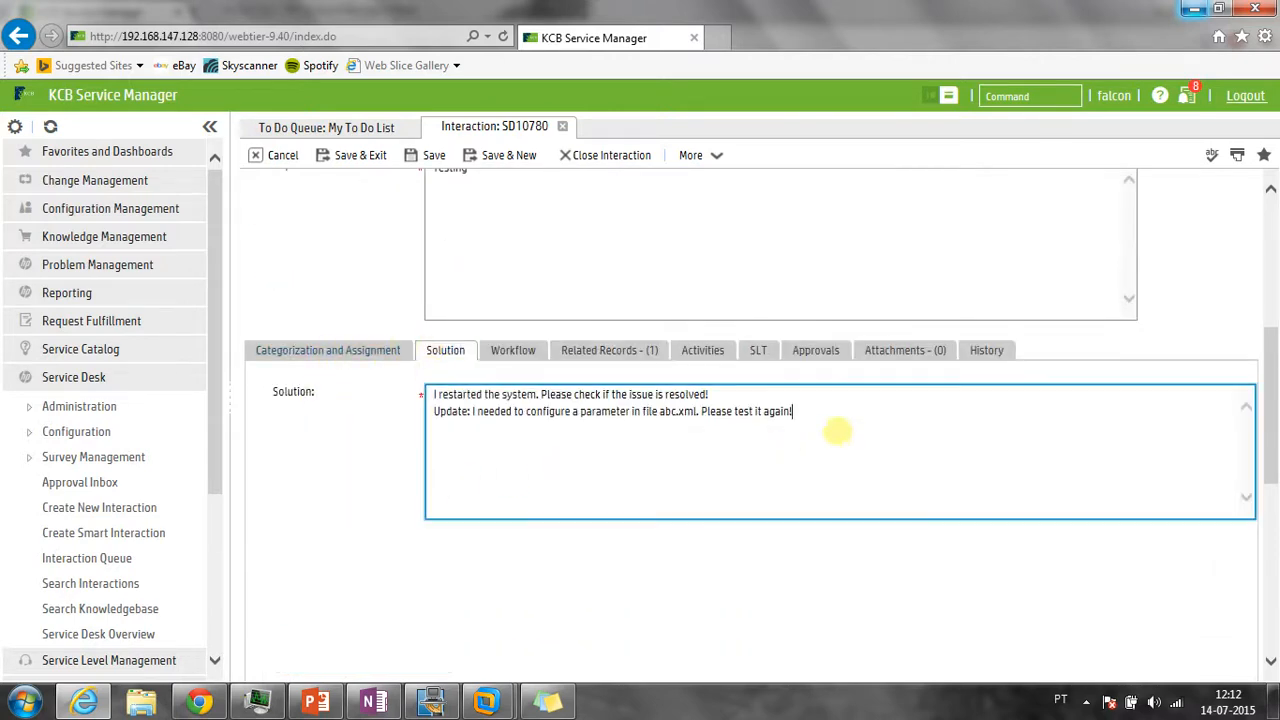
{"action": "key", "text": "ctrl+a"}
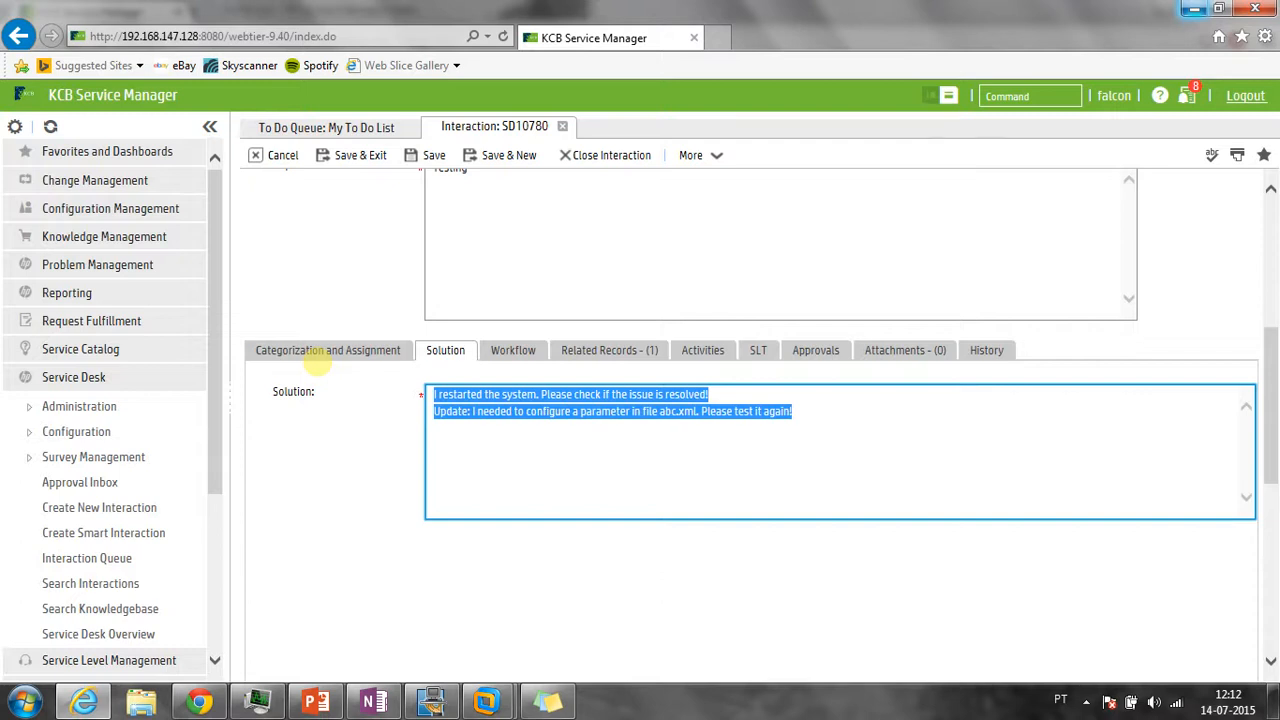
{"action": "left_click", "coordinate": [278, 156]}
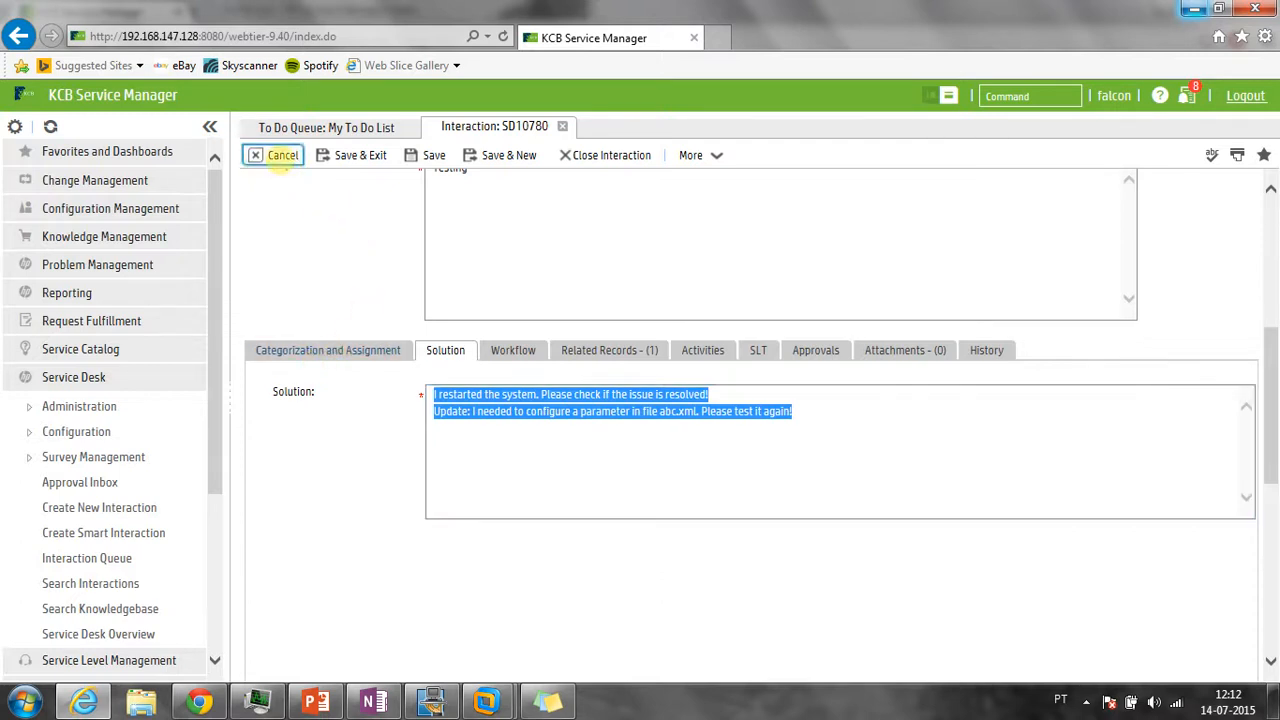
Open linked interaction SD10778 from SD10805 and check its solution text
{"action": "scroll", "coordinate": [409, 519], "scroll_direction": "down", "scroll_amount": 3}
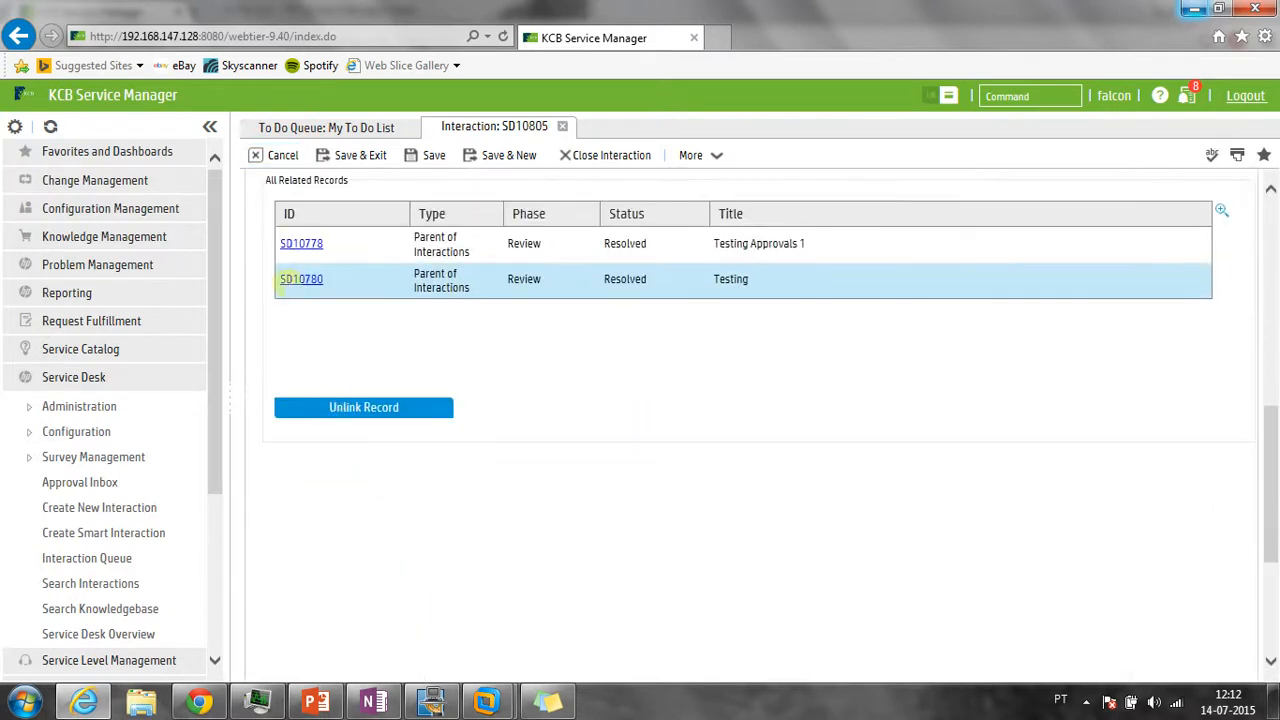
{"action": "left_click", "coordinate": [300, 243]}
{"action": "scroll", "coordinate": [343, 343], "scroll_direction": "down", "scroll_amount": 3}
{"action": "left_click", "coordinate": [446, 427]}
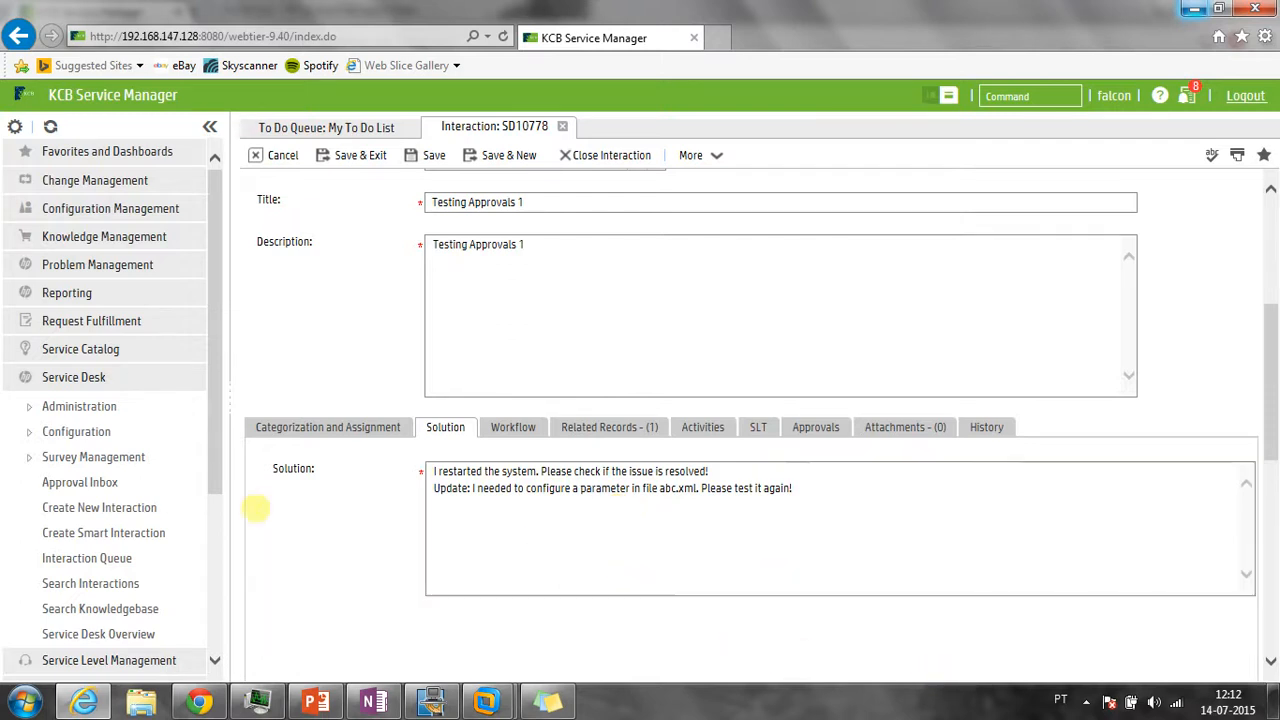
Open the dashboard and display the Service Desk Overview (Global) dashboard
{"action": "scroll", "coordinate": [216, 424], "scroll_direction": "down", "scroll_amount": 1}
{"action": "left_click_drag", "start_coordinate": [216, 424], "coordinate": [226, 465]}
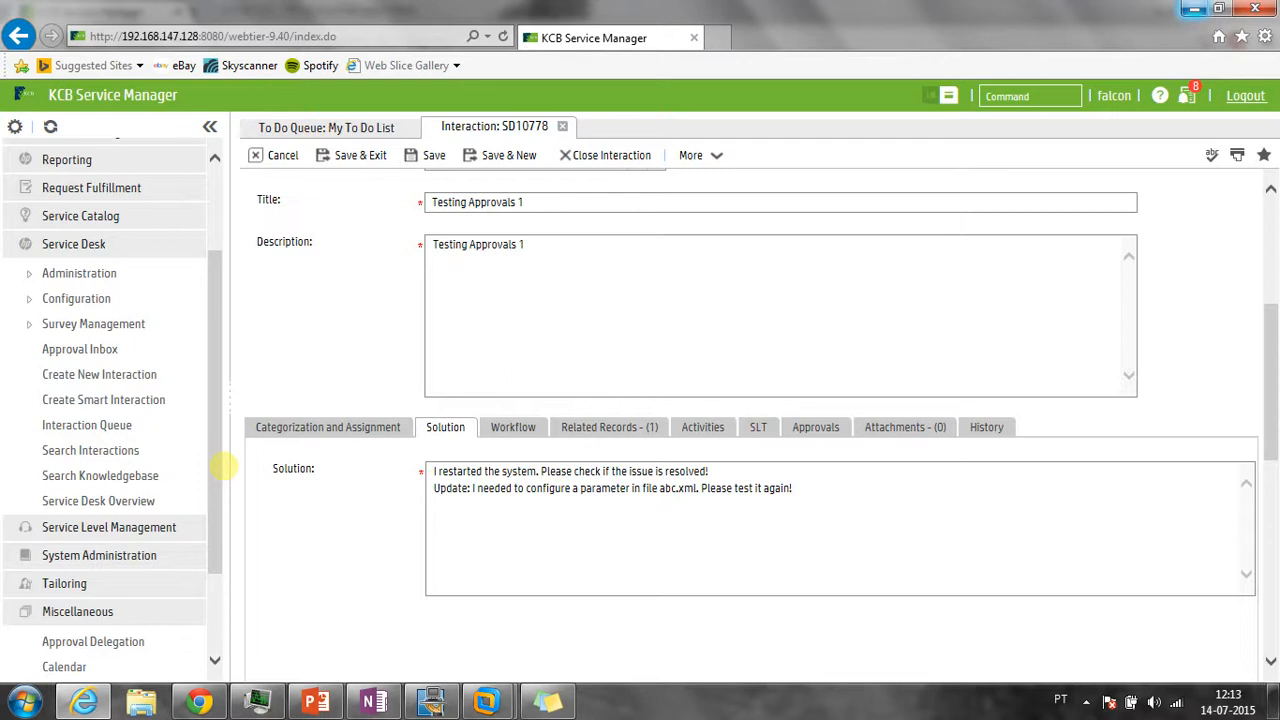
{"action": "scroll", "coordinate": [150, 510], "scroll_direction": "down", "scroll_amount": 3}
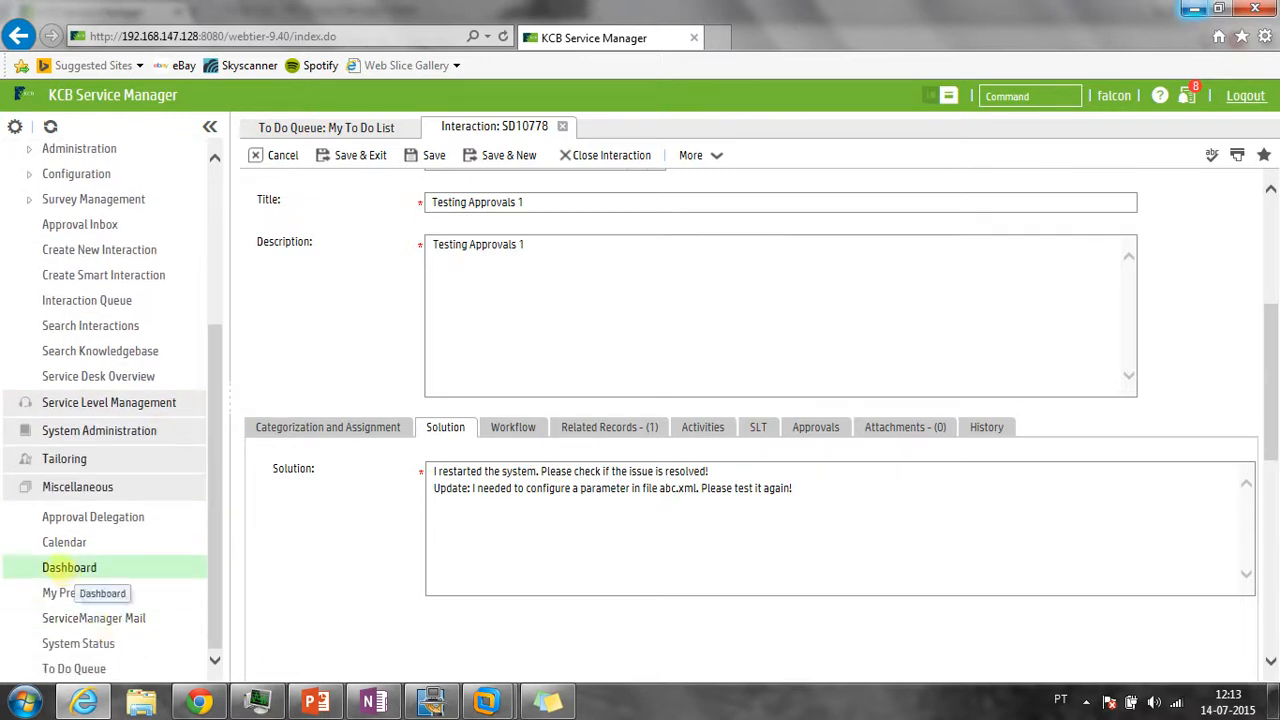
{"action": "left_click", "coordinate": [72, 568]}
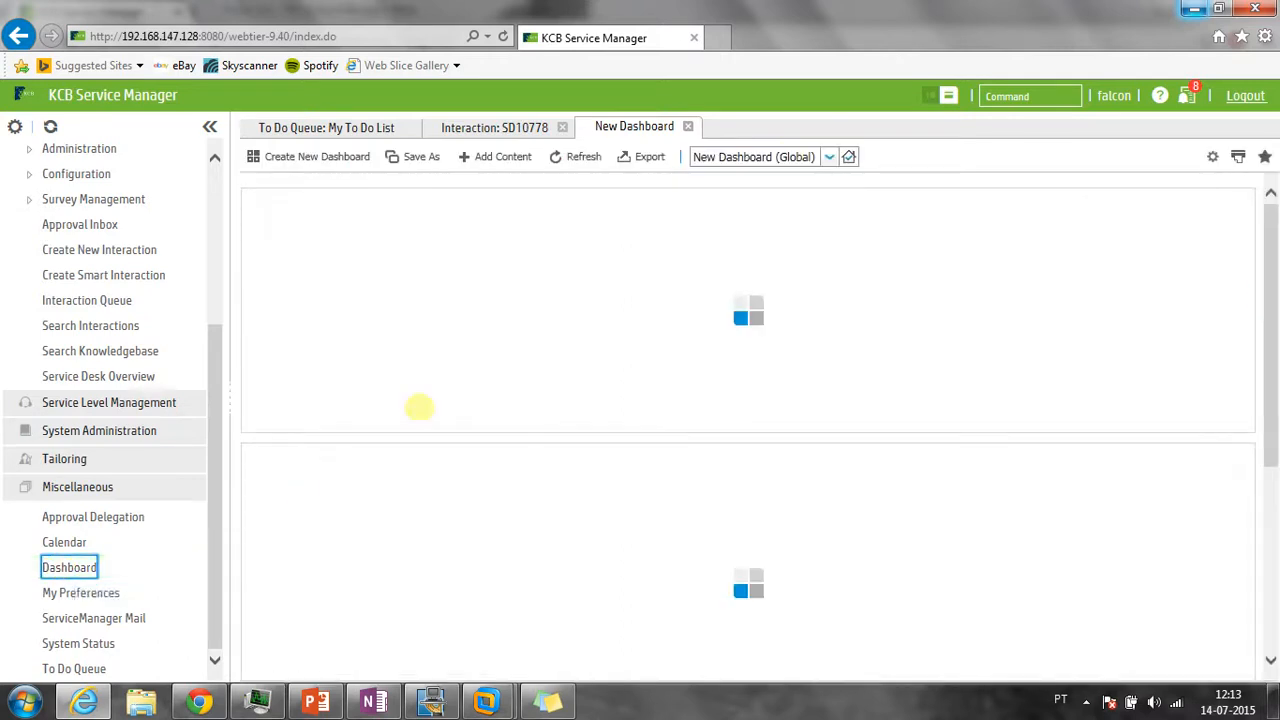
{"action": "left_click", "coordinate": [829, 157]}
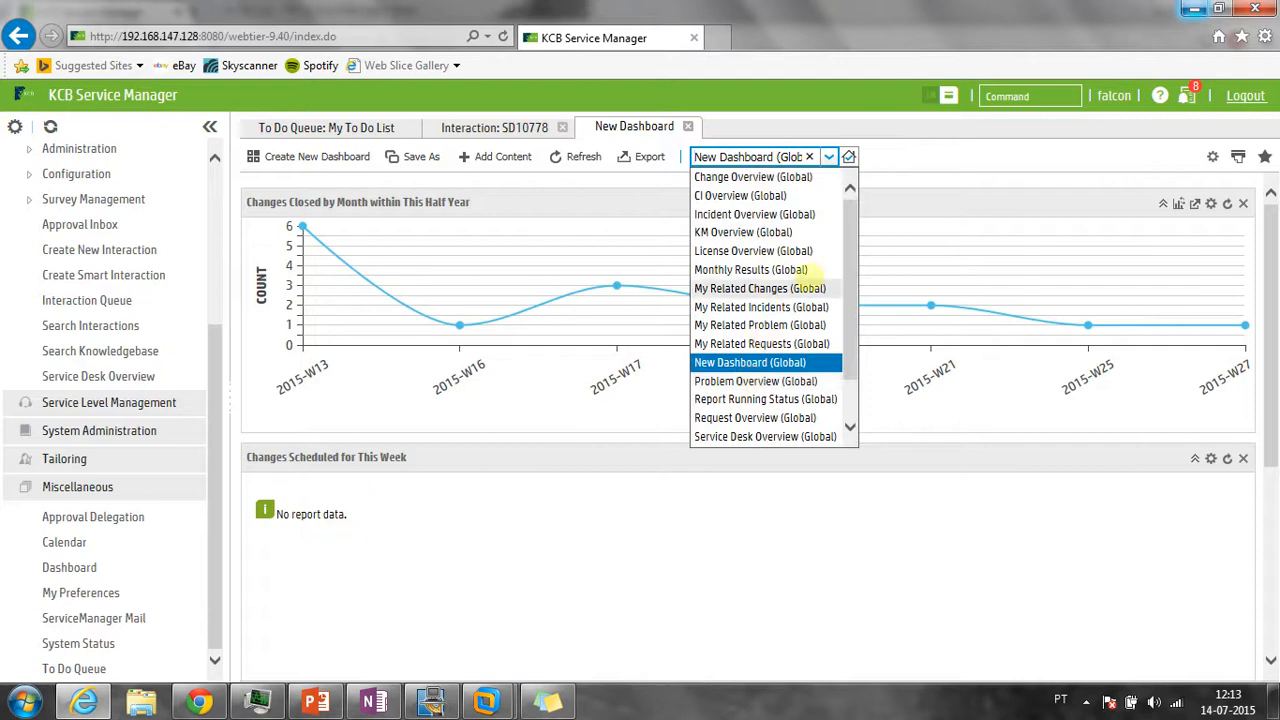
{"action": "scroll", "coordinate": [852, 310], "scroll_direction": "down", "scroll_amount": 1}
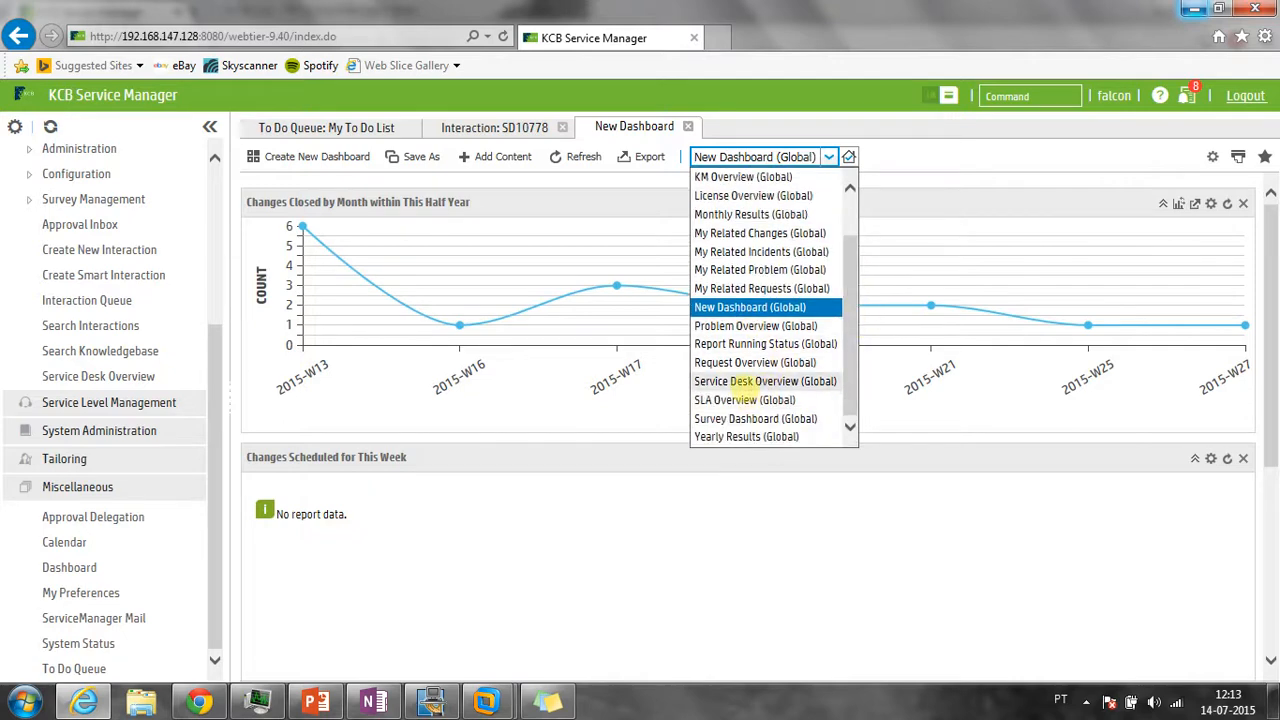
{"action": "left_click", "coordinate": [733, 381]}
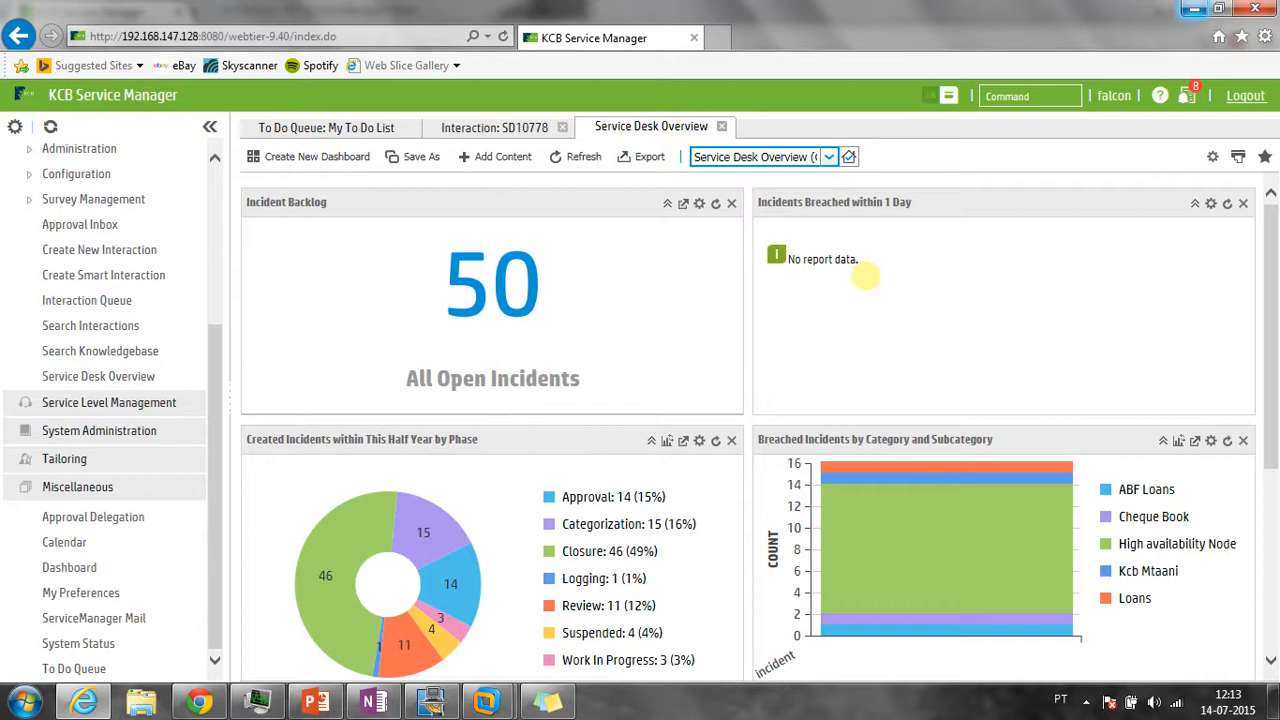
Drill into the Approval phase of the half-year created incidents chart and open record SD10719 from the list
{"action": "scroll", "coordinate": [865, 276], "scroll_direction": "down", "scroll_amount": 3}
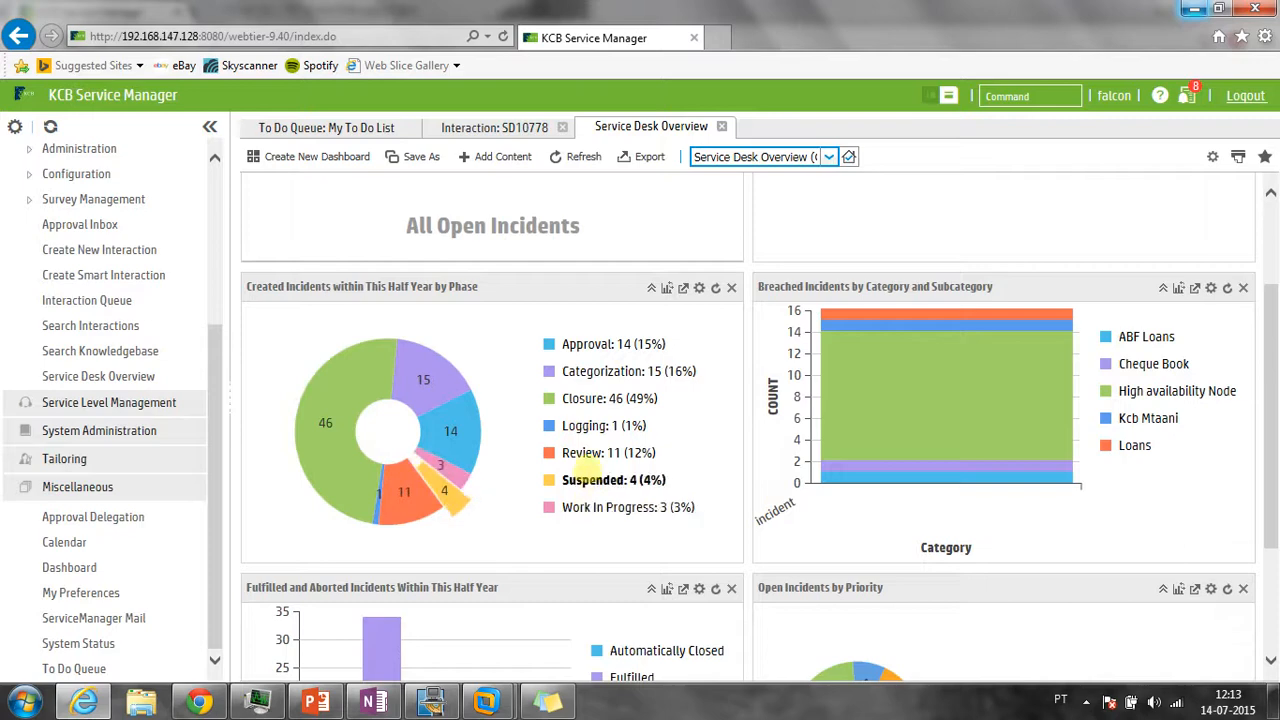
{"action": "mouse_move", "coordinate": [460, 431]}
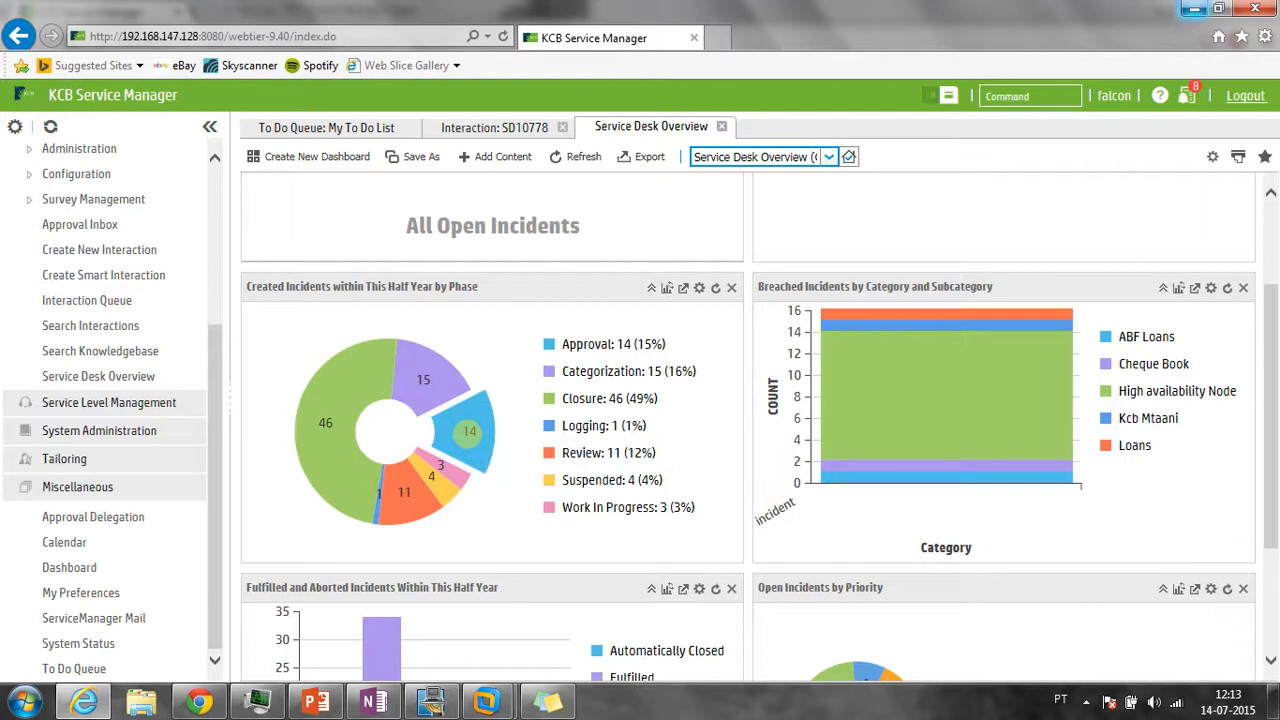
{"action": "left_click", "coordinate": [469, 431]}
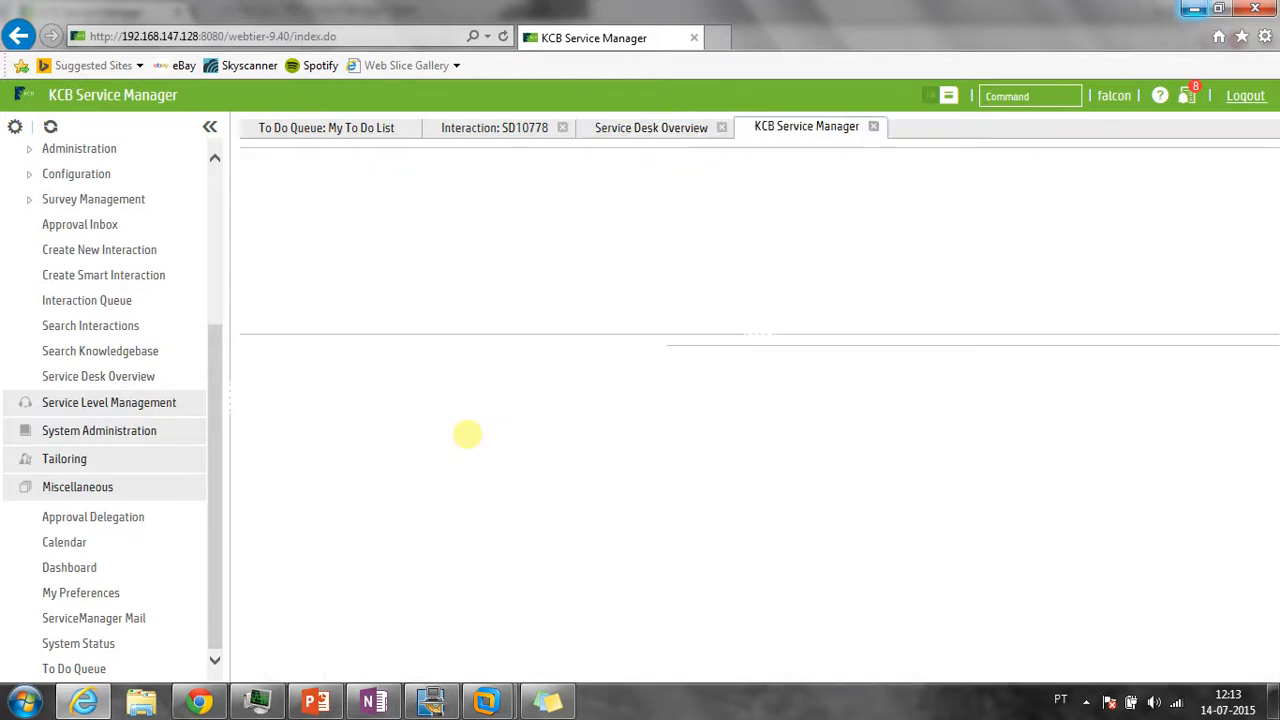
{"action": "left_click", "coordinate": [345, 212]}
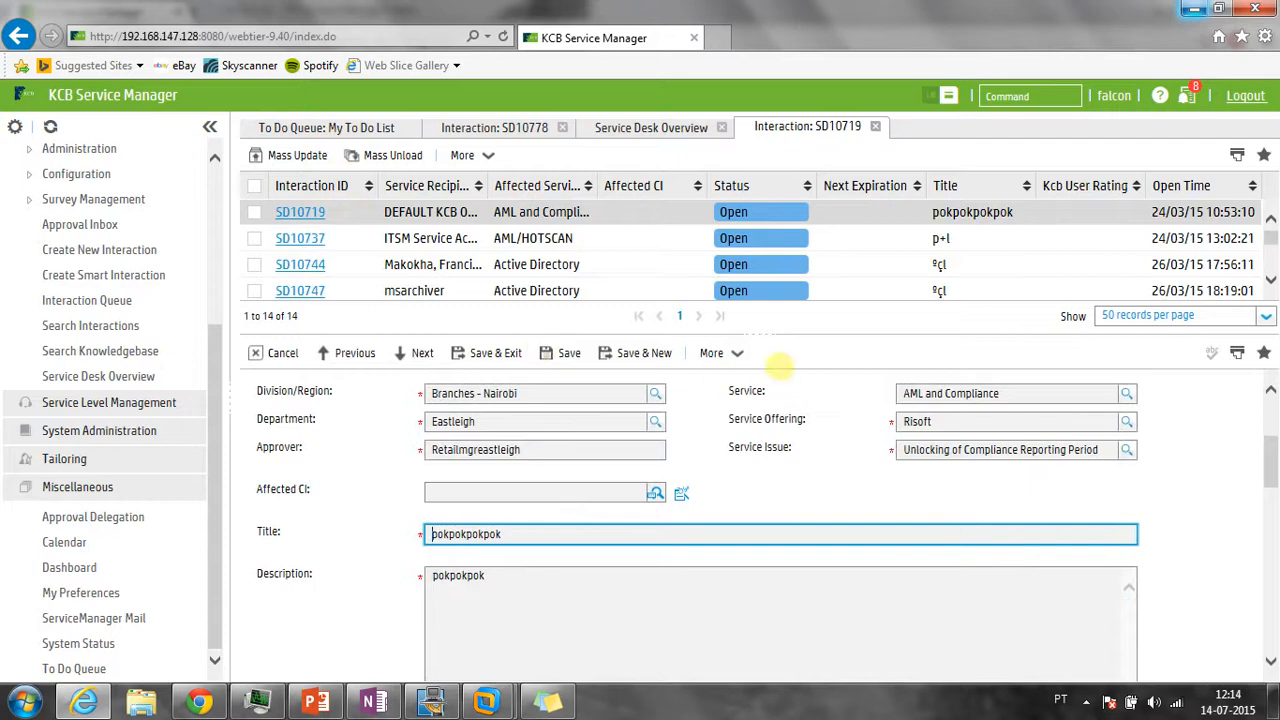
Enlarge the record list, look through the approval-phase incidents and close the SD10719 view
{"action": "left_click_drag", "start_coordinate": [763, 341], "coordinate": [766, 488]}
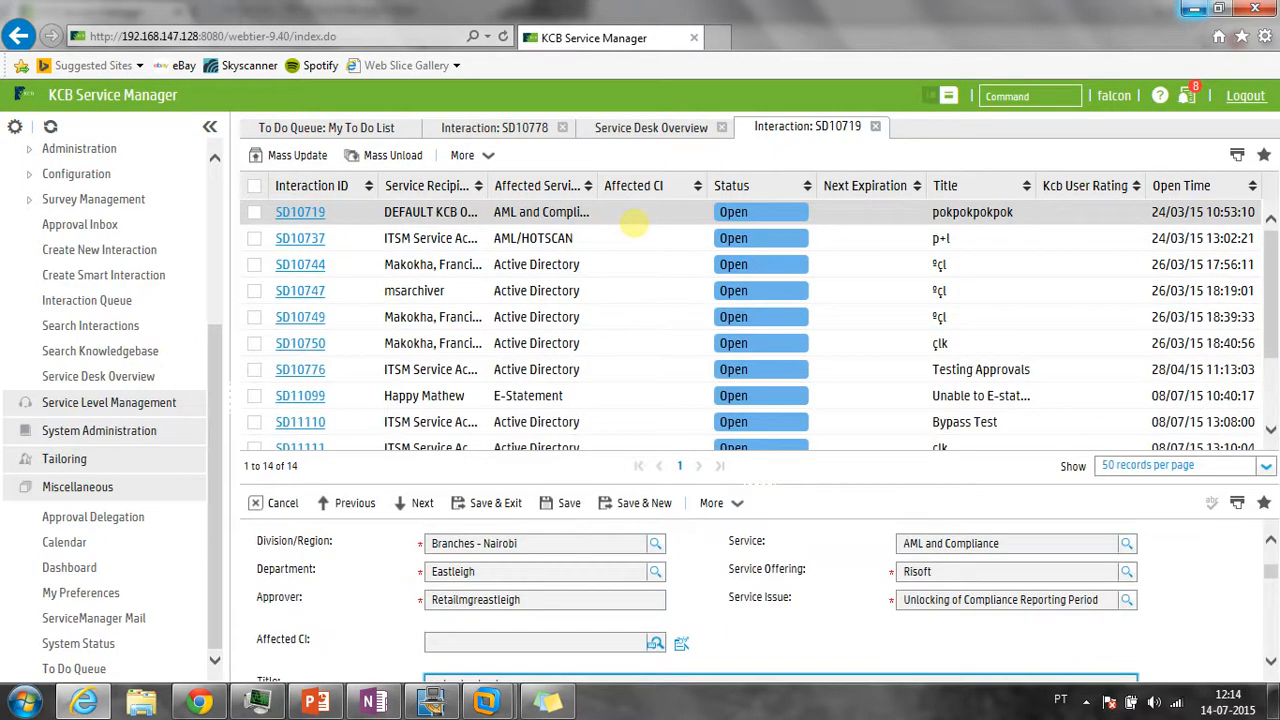
{"action": "scroll", "coordinate": [634, 224], "scroll_direction": "down", "scroll_amount": 3}
{"action": "scroll", "coordinate": [634, 224], "scroll_direction": "down", "scroll_amount": 1}
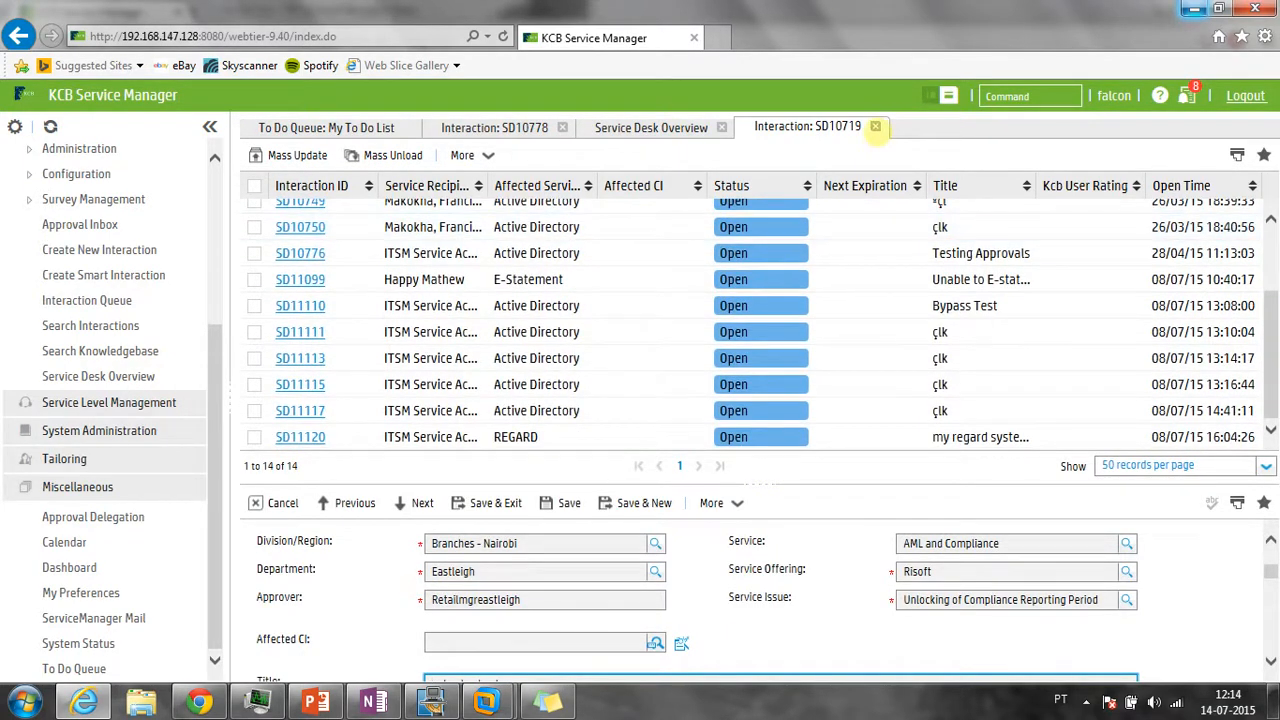
{"action": "left_click", "coordinate": [875, 126]}
Examine the breached, fulfilled and aborted, and open-by-priority incident charts on the Service Desk Overview dashboard
{"action": "scroll", "coordinate": [755, 370], "scroll_direction": "down", "scroll_amount": 1}
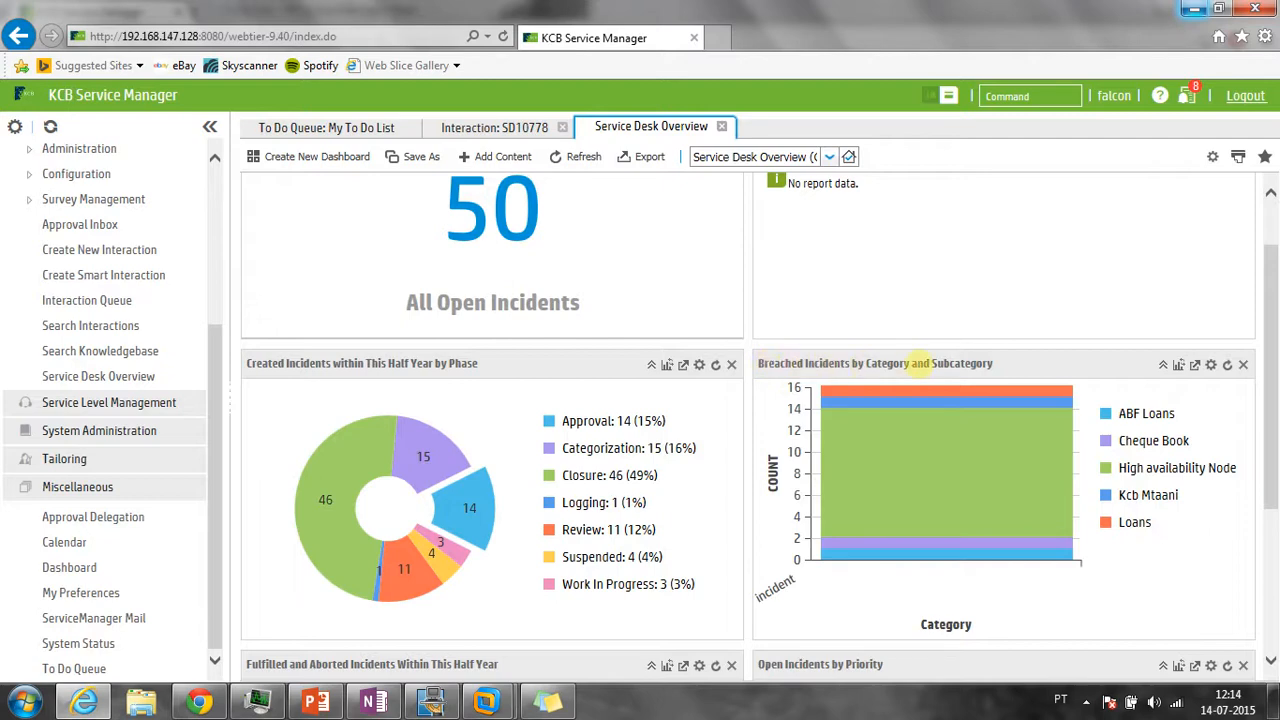
{"action": "scroll", "coordinate": [963, 356], "scroll_direction": "down", "scroll_amount": 3}
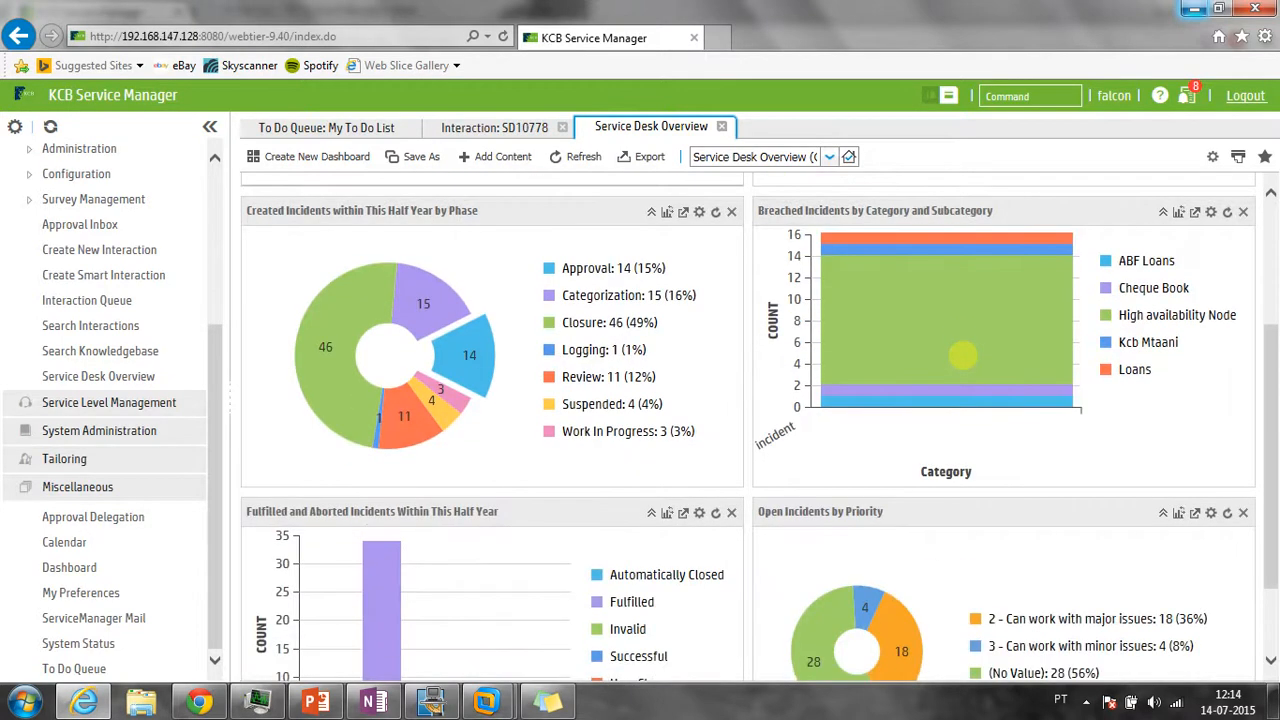